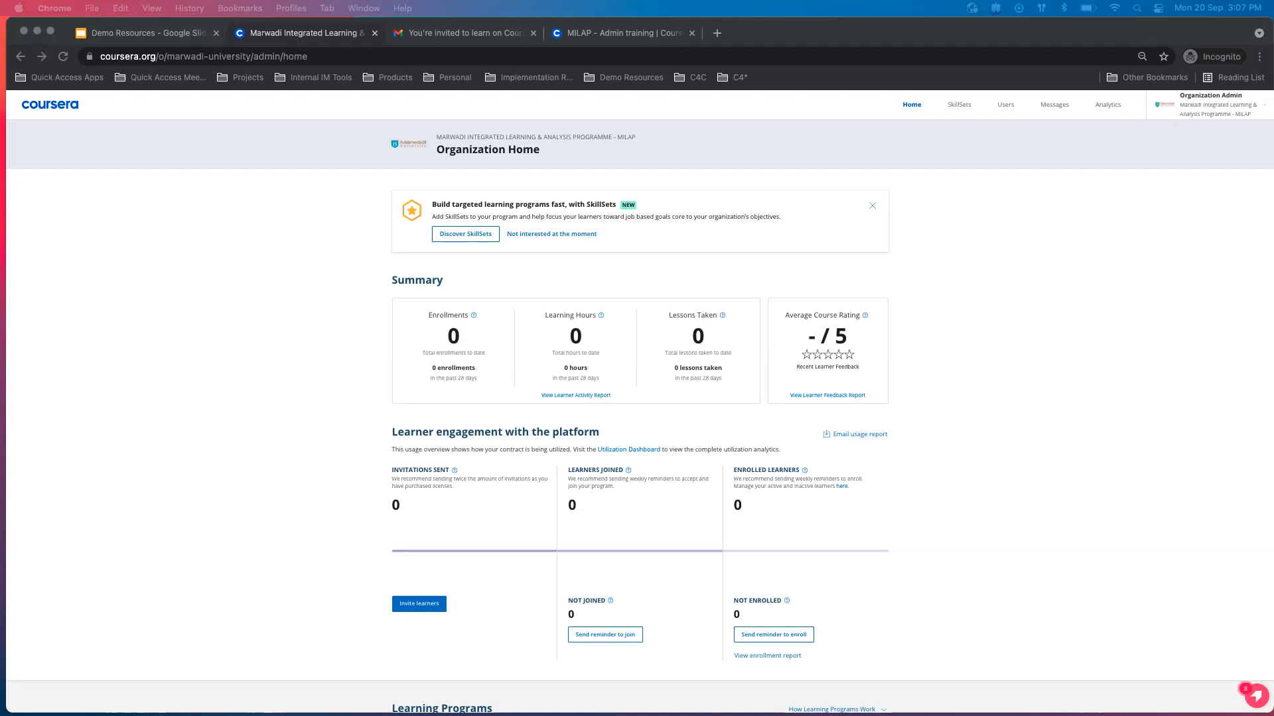
Review the Summary metrics and the Learner engagement section on the Organization Home page.
click(276, 397)
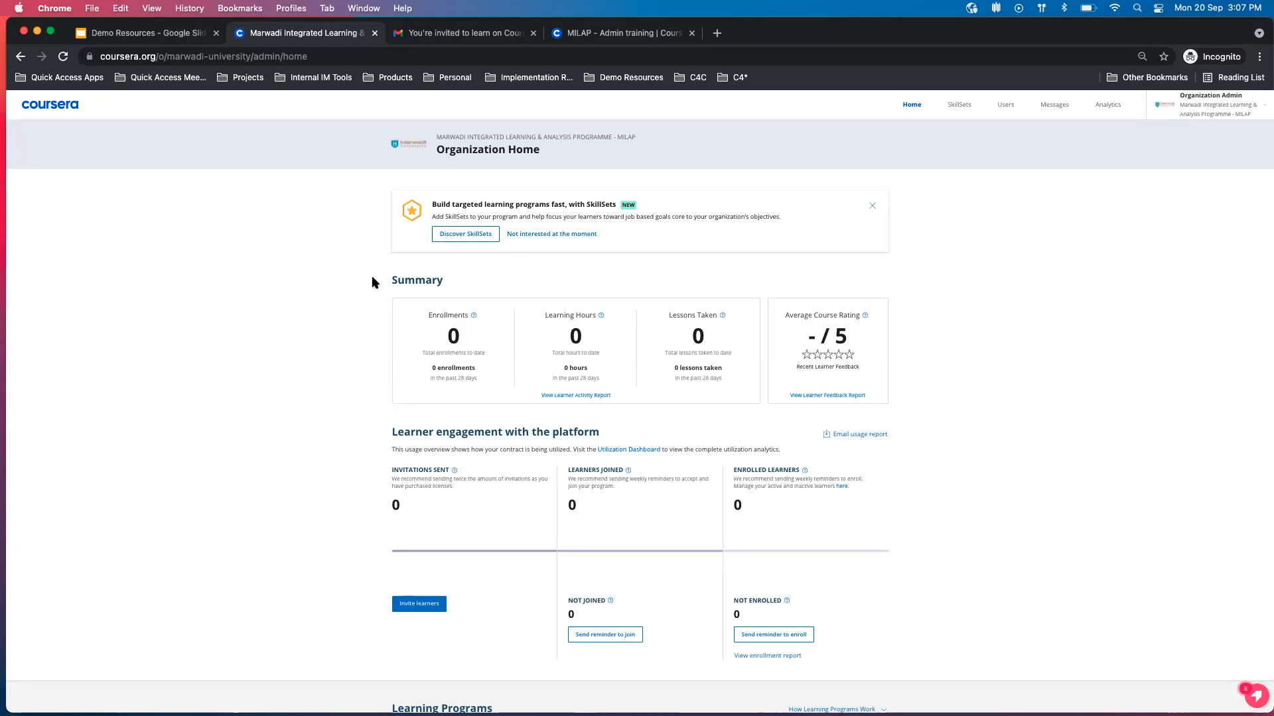
mouse_move(473, 316)
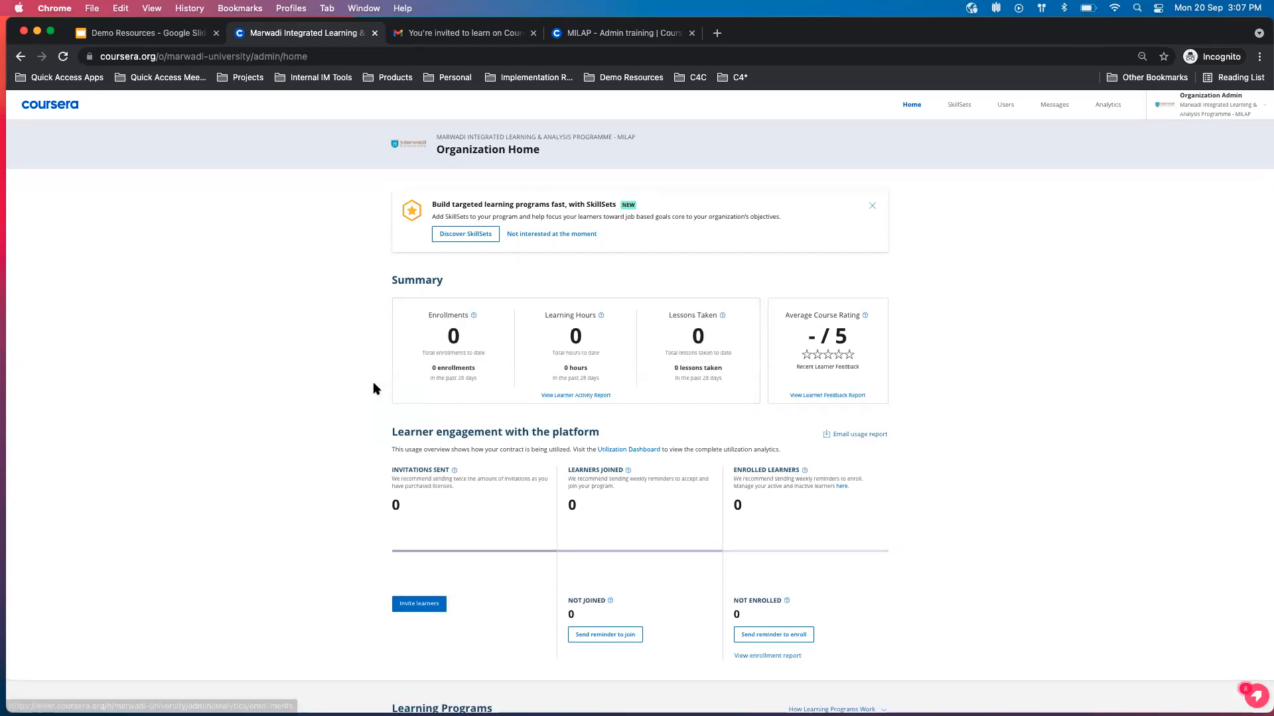
scroll(373, 384, down, 1)
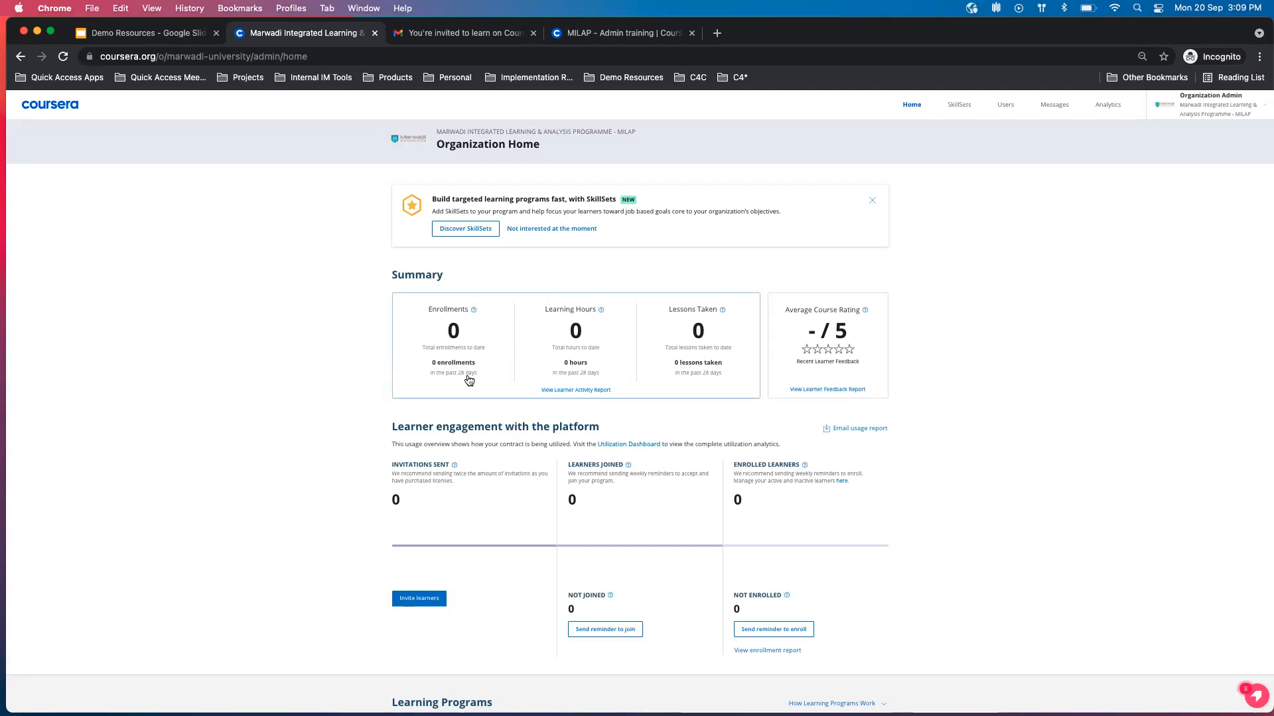
scroll(316, 432, down, 1)
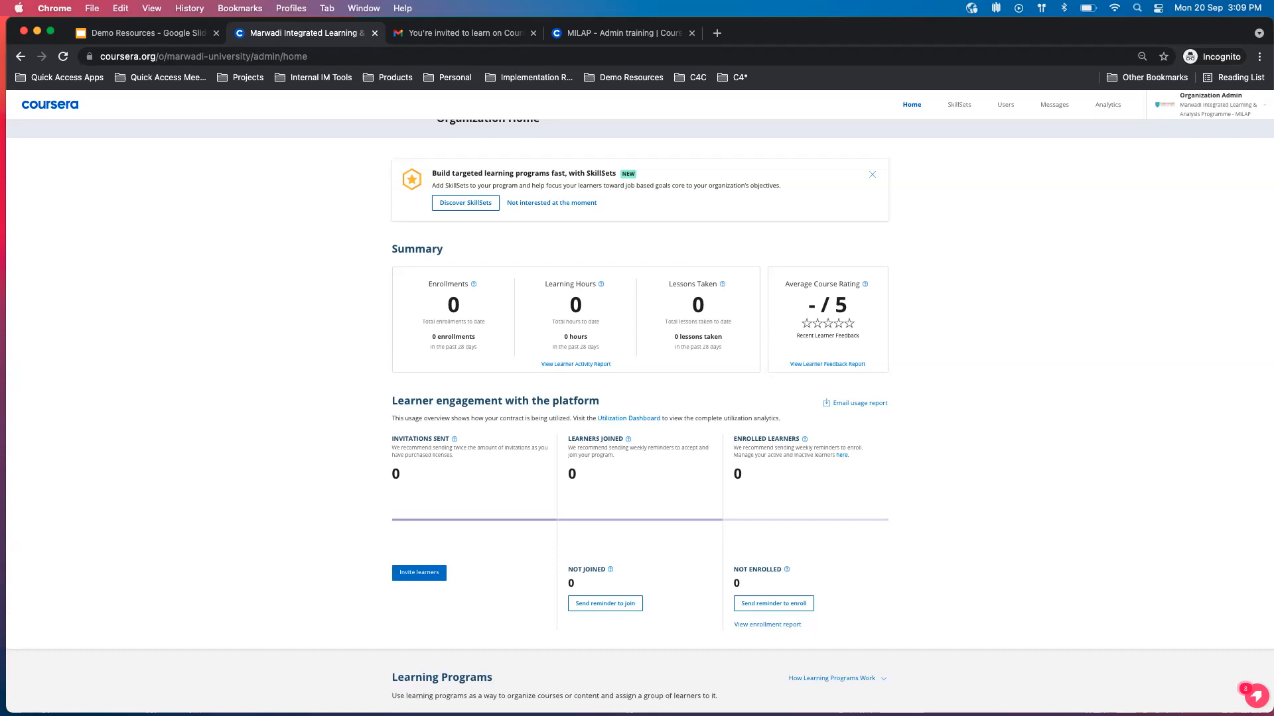
scroll(312, 543, down, 1)
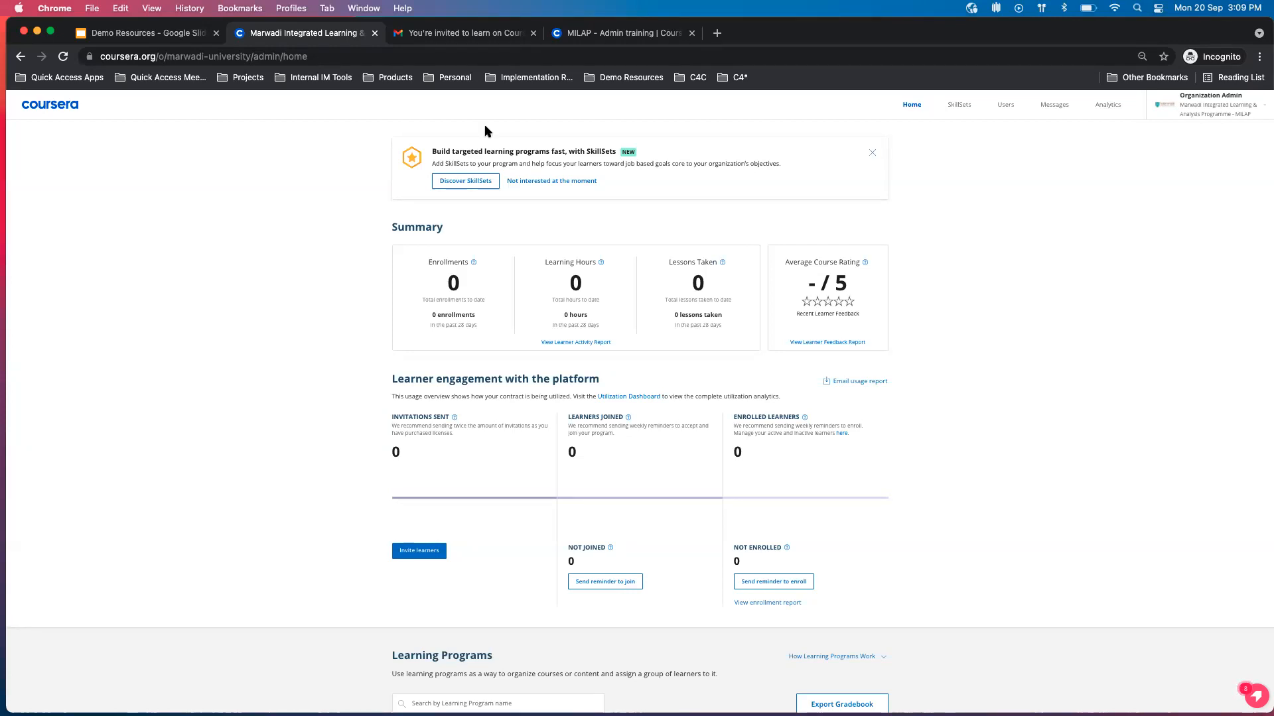
Switch to Gmail and read the Coursera invitation email down to its Join Now link.
click(494, 33)
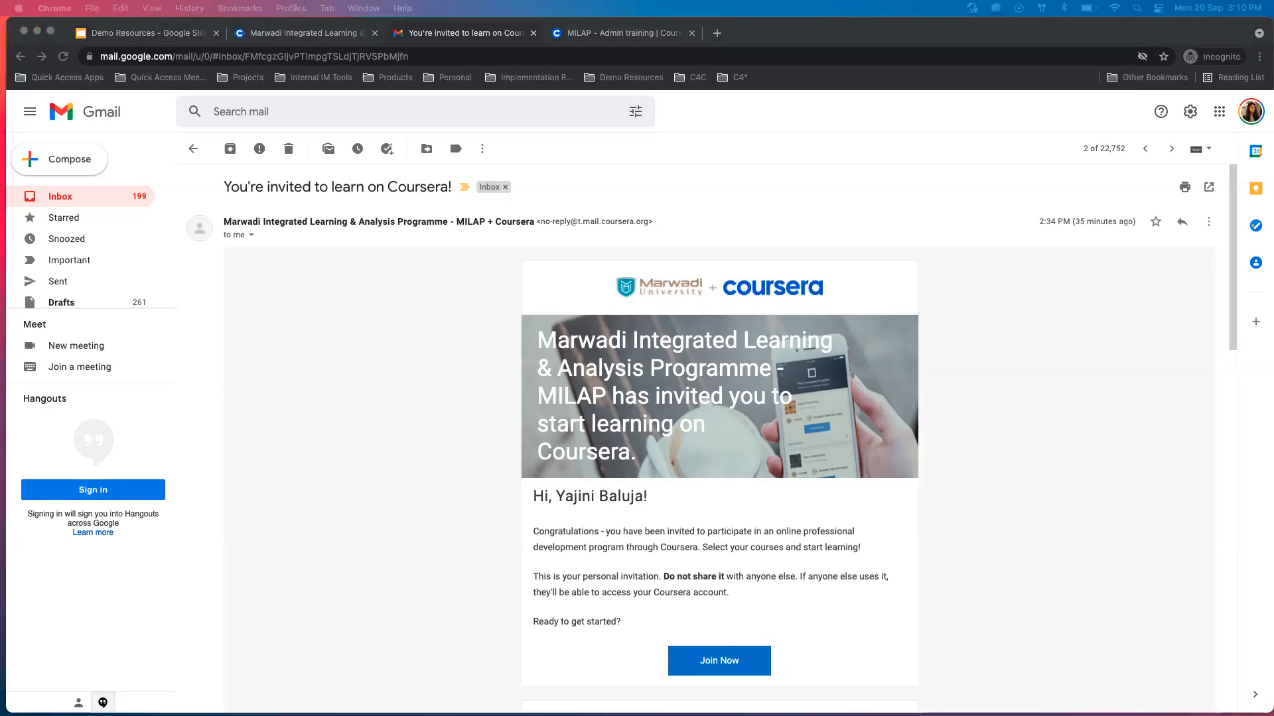
click(449, 284)
scroll(407, 429, down, 2)
scroll(408, 432, up, 2)
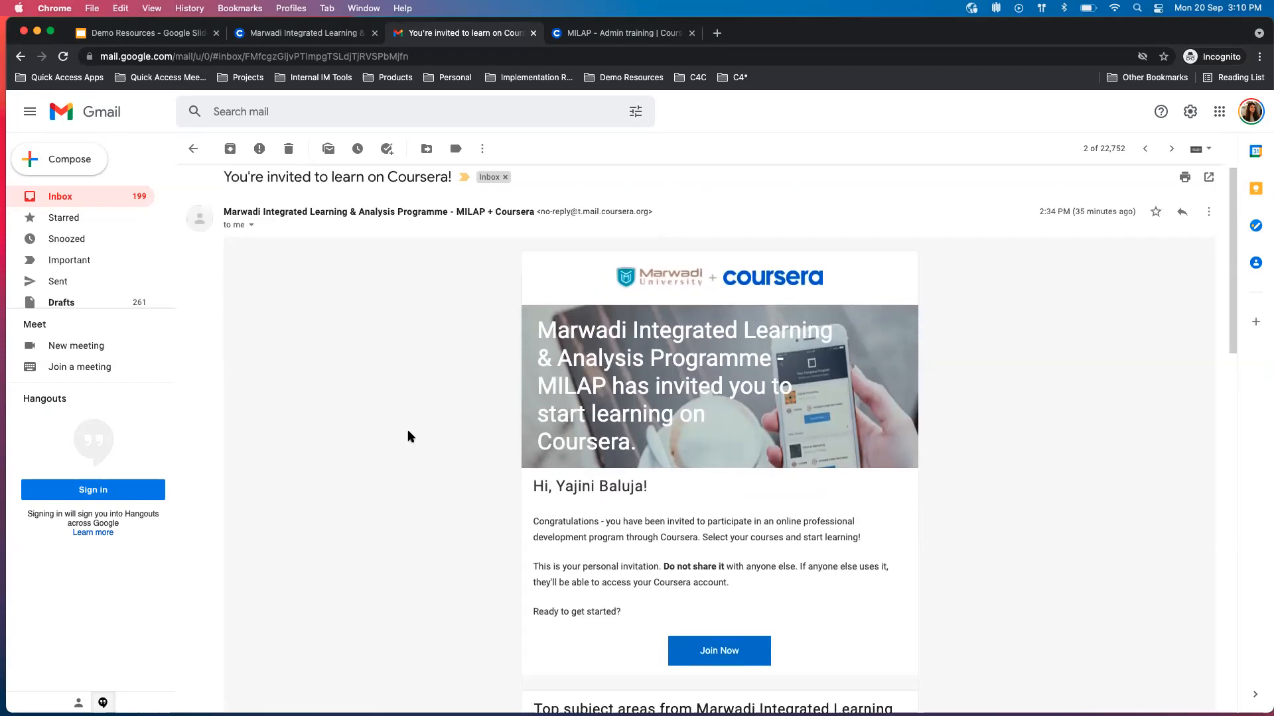
scroll(408, 436, down, 1)
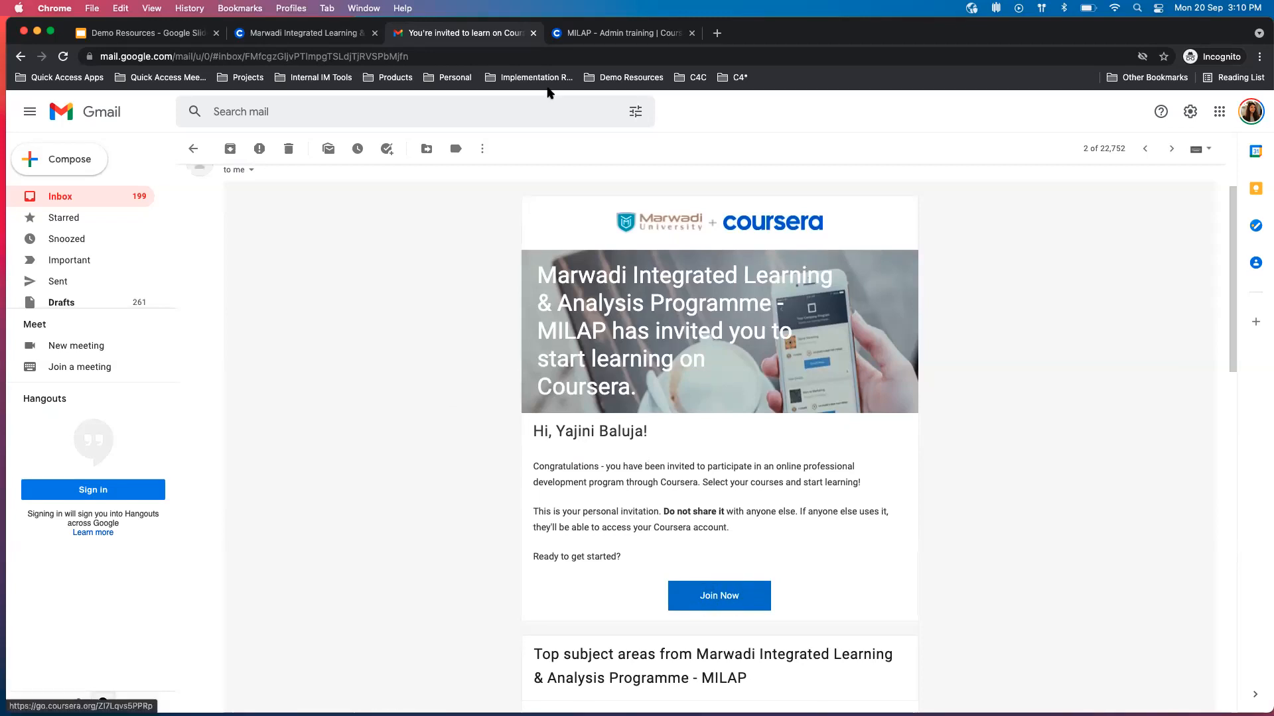
View the learner-facing MILAP - Admin training page and compare it with the engagement section of the admin home page.
click(617, 35)
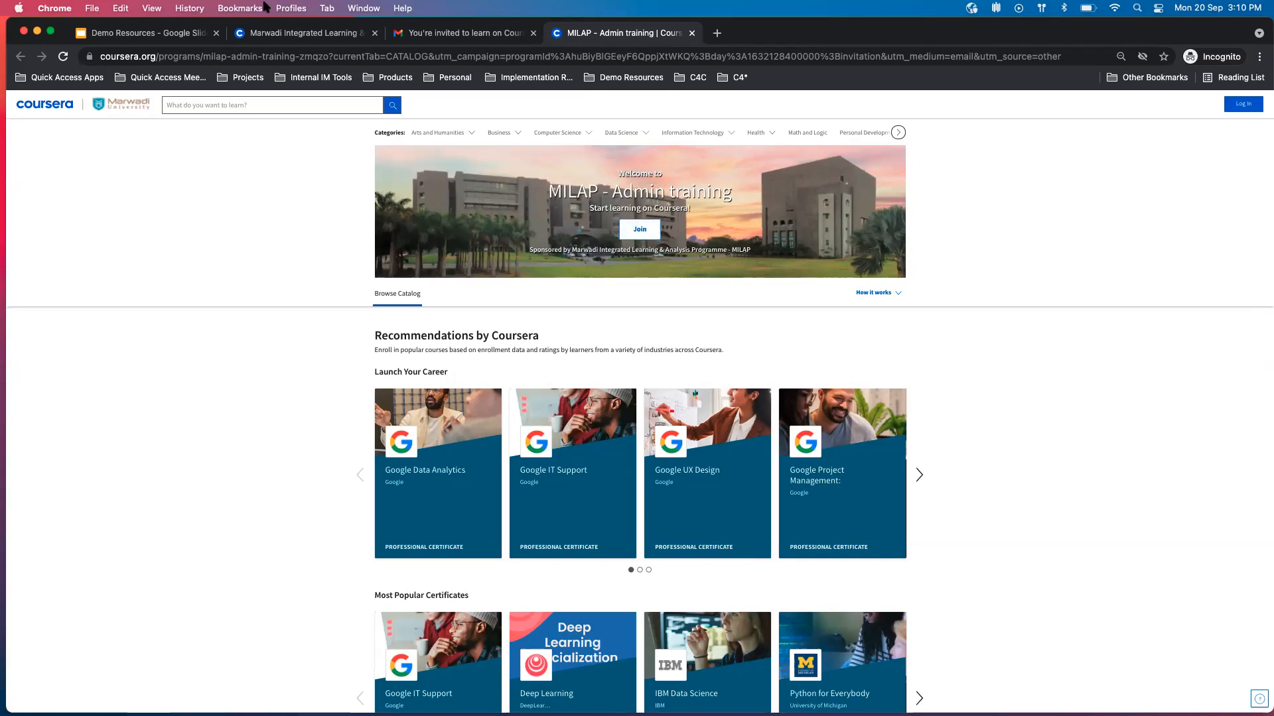
click(280, 33)
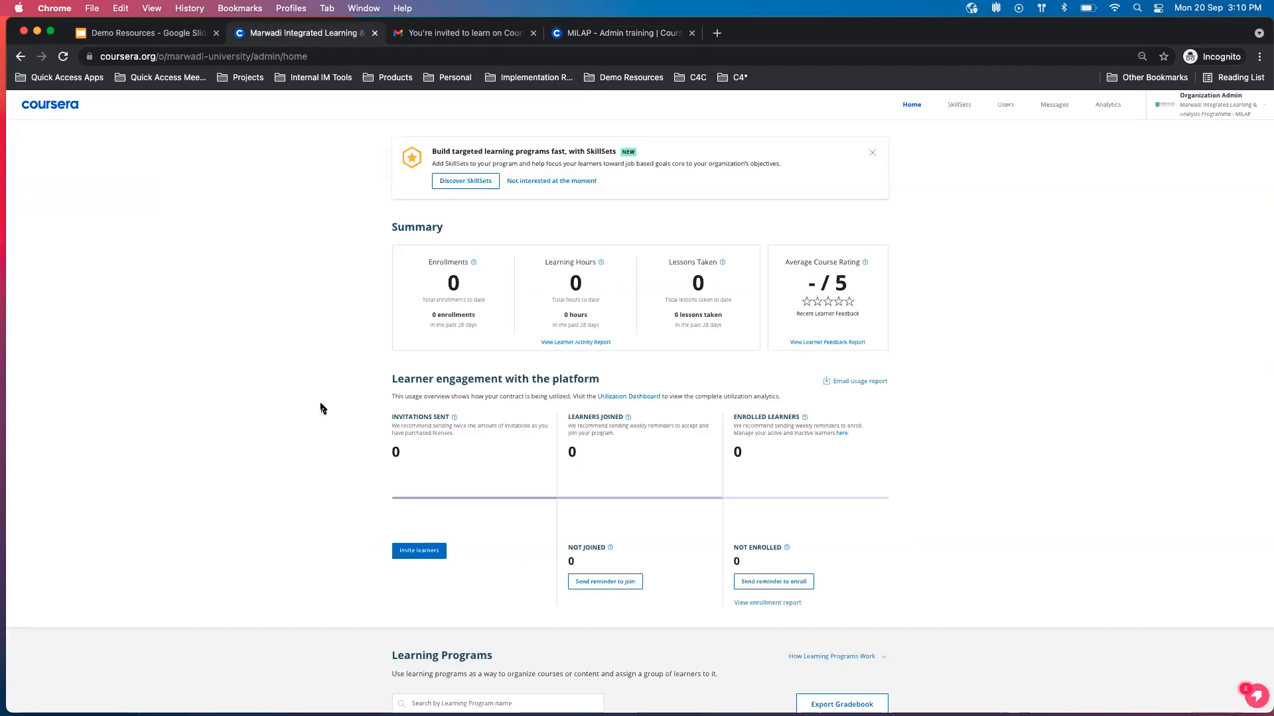
mouse_move(456, 421)
click(642, 34)
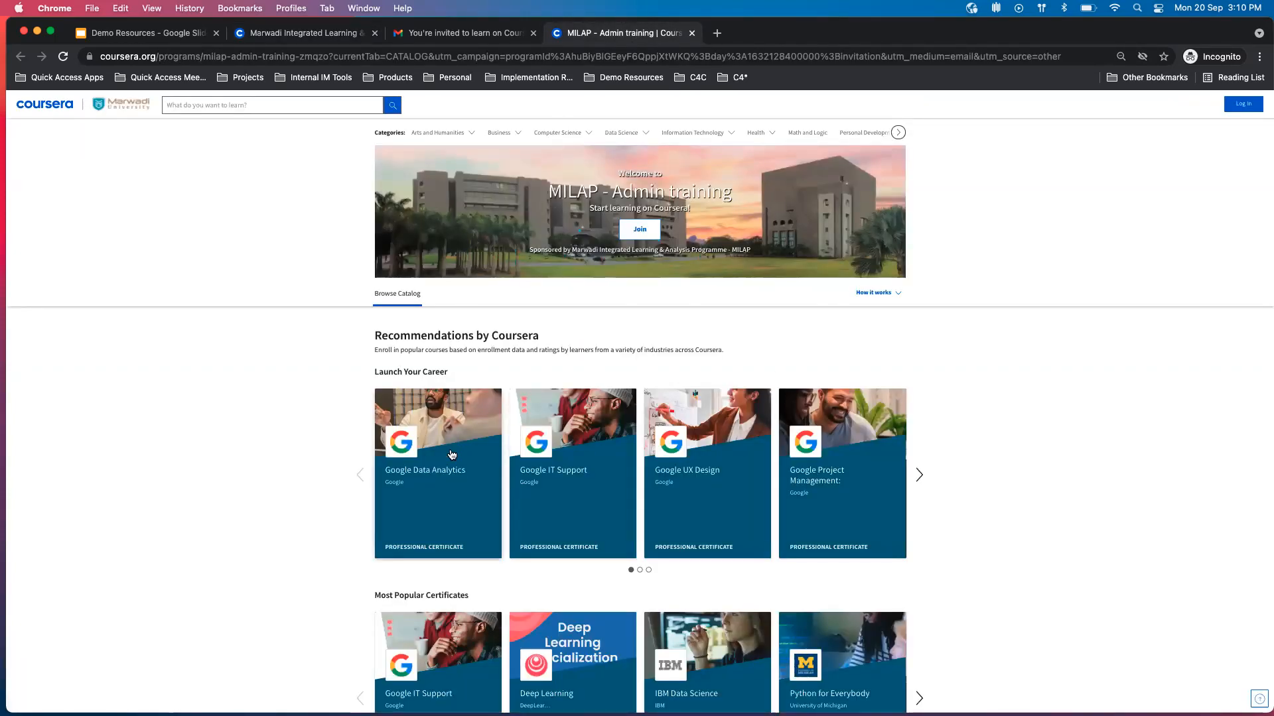
click(283, 36)
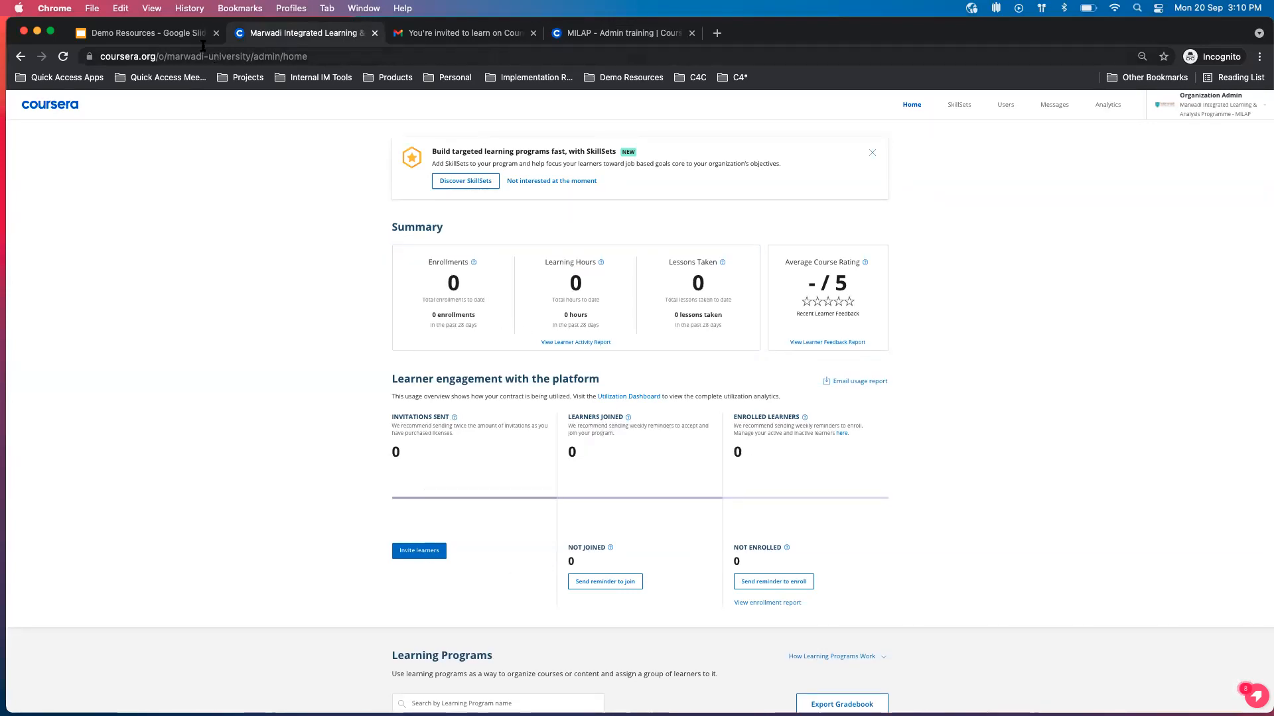
View the Learner engagement example on slide 3 of the Demo Resources presentation, and return to the Coursera admin home page.
click(179, 37)
click(103, 344)
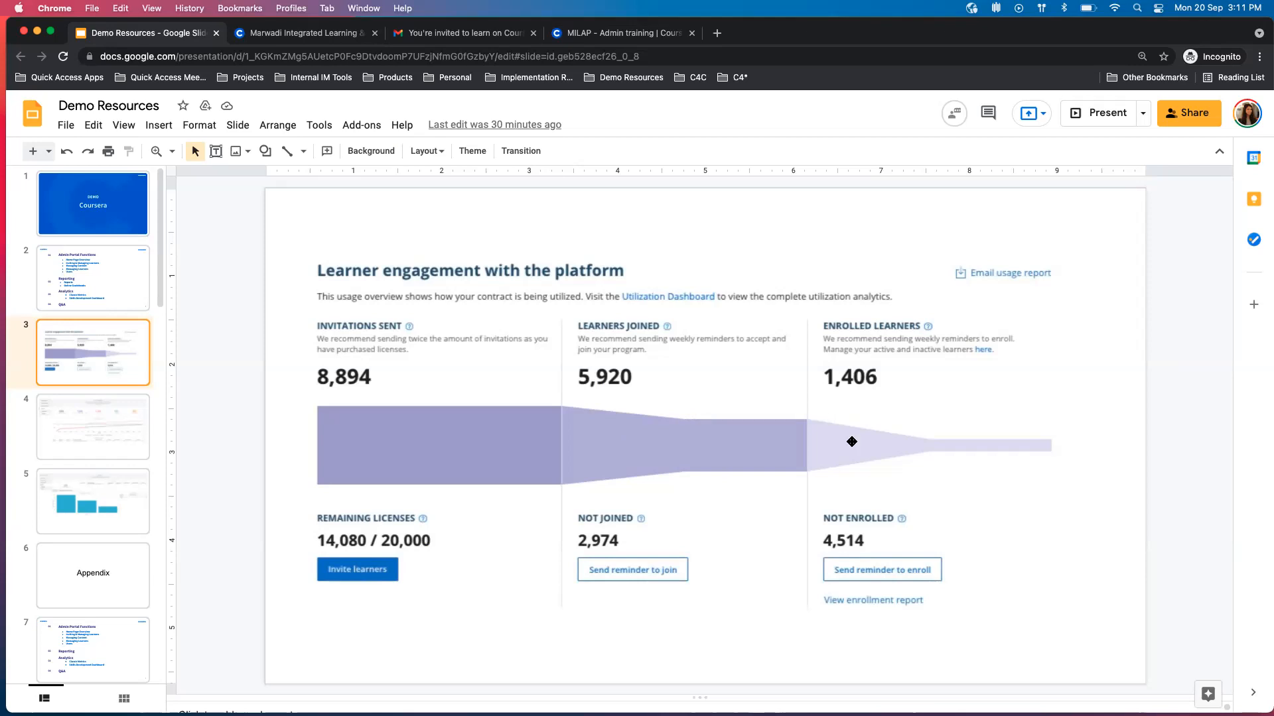
click(319, 33)
click(438, 31)
click(340, 33)
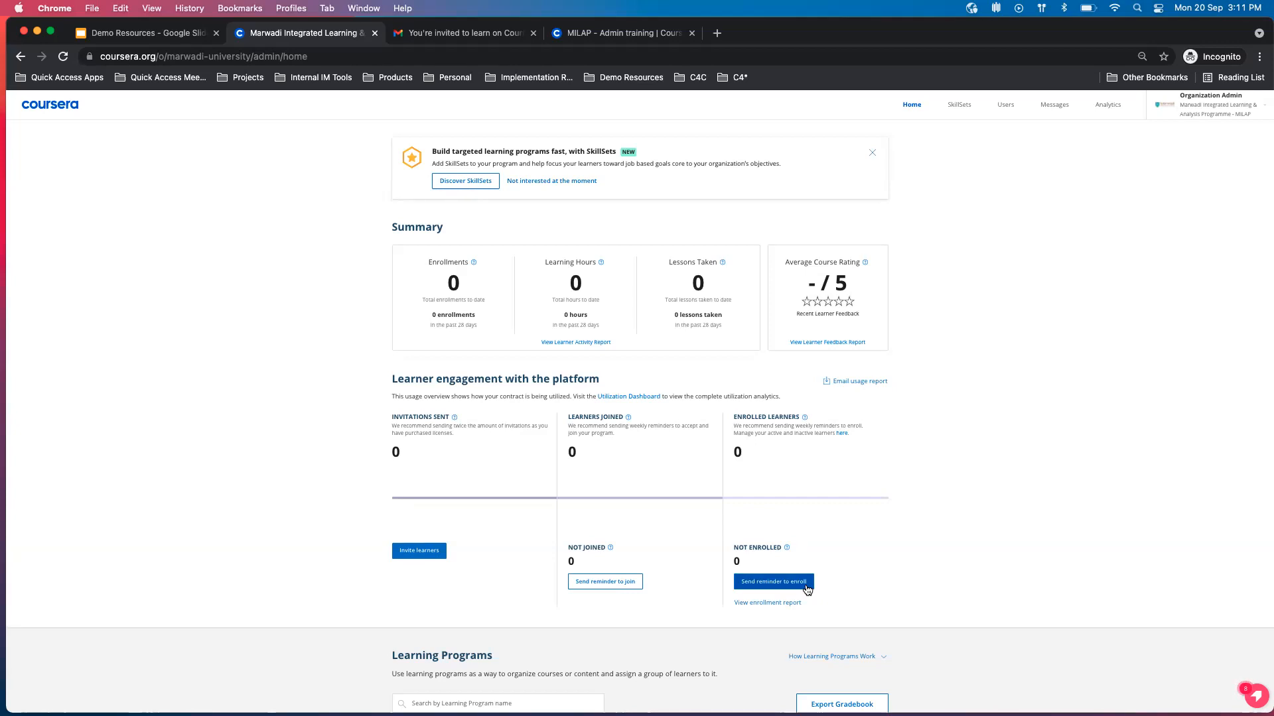
Examine the Learning Programs list on the organization home page, including each program's course and learner figures.
scroll(806, 589, down, 2)
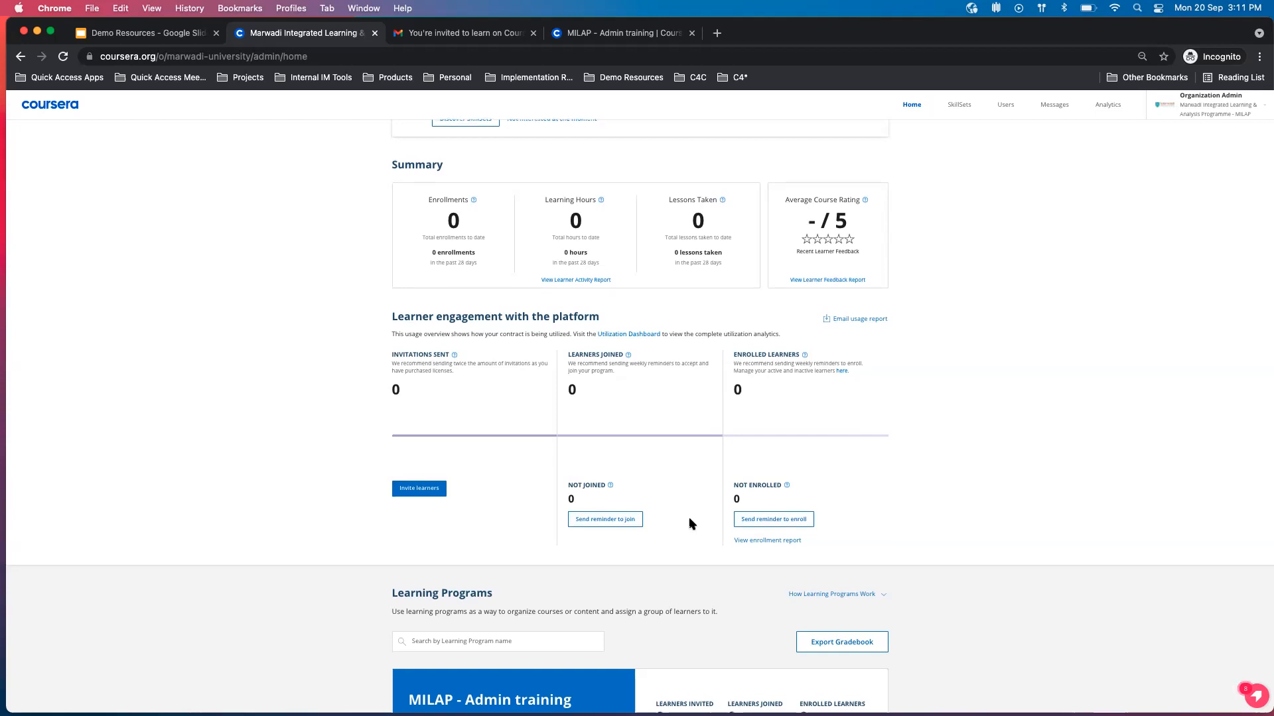
scroll(690, 524, down, 5)
scroll(690, 524, down, 4)
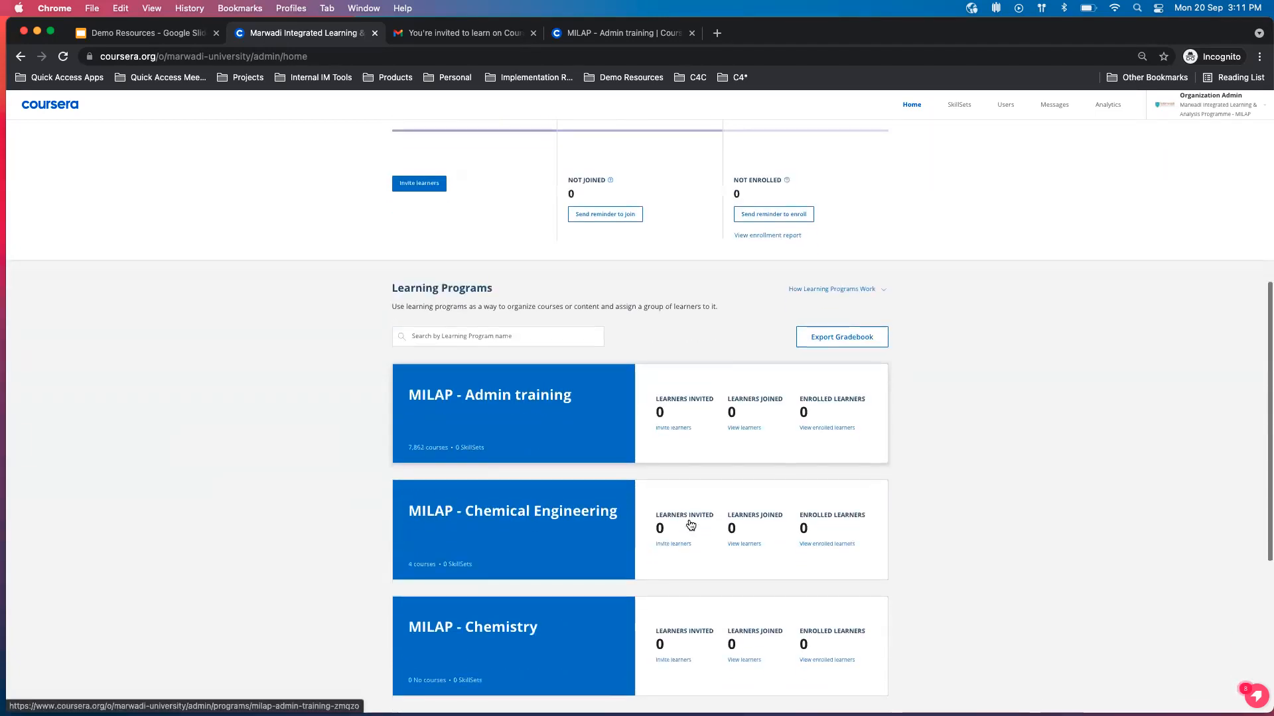
scroll(648, 349, up, 12)
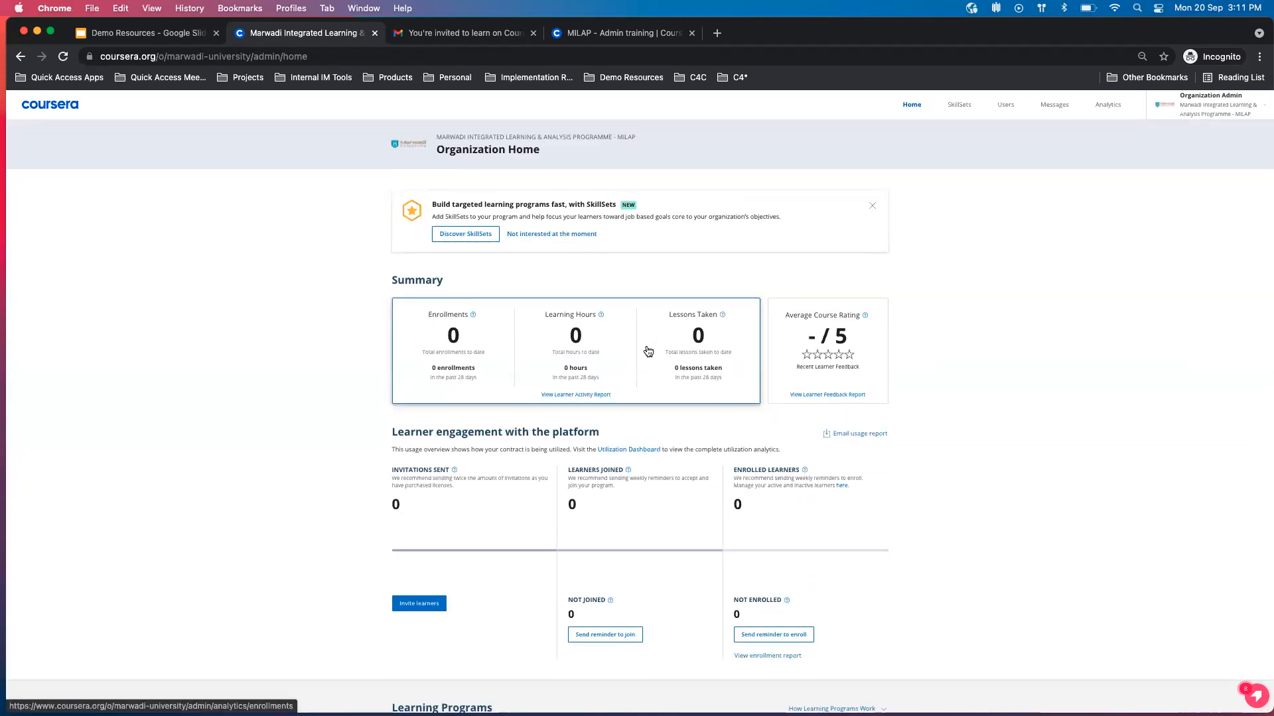
scroll(648, 351, down, 11)
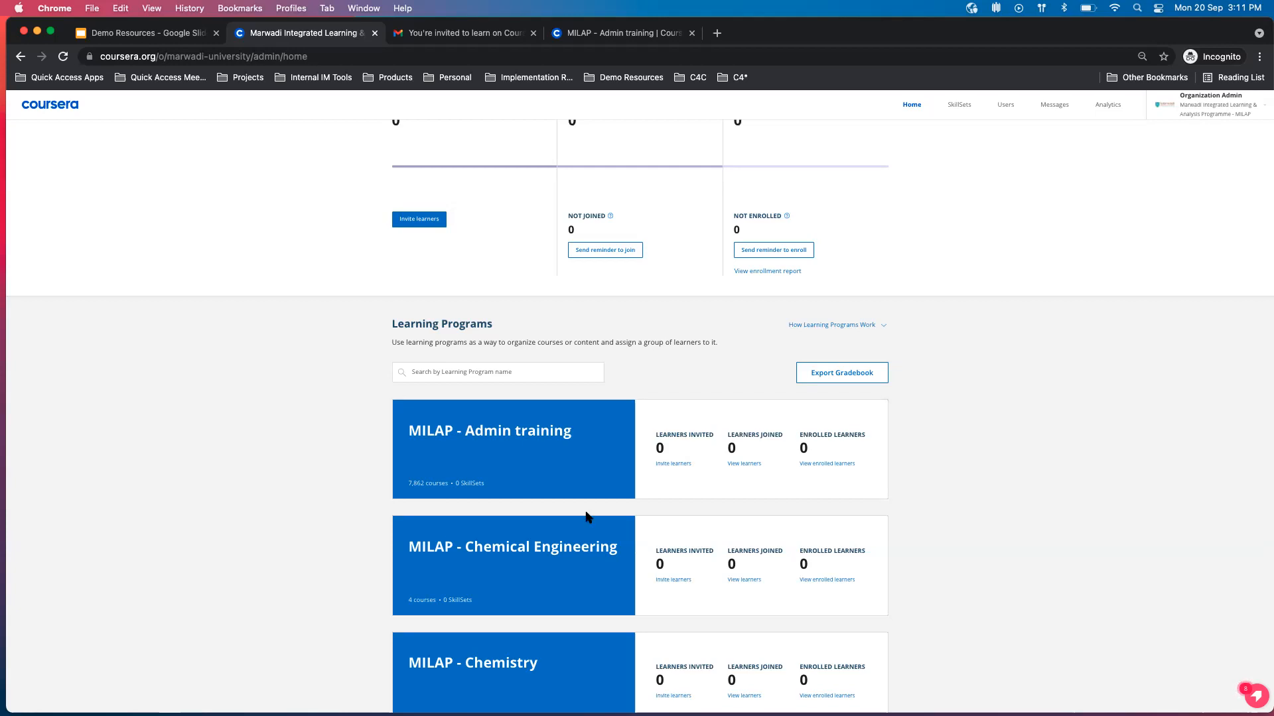
scroll(585, 514, down, 1)
scroll(585, 514, down, 6)
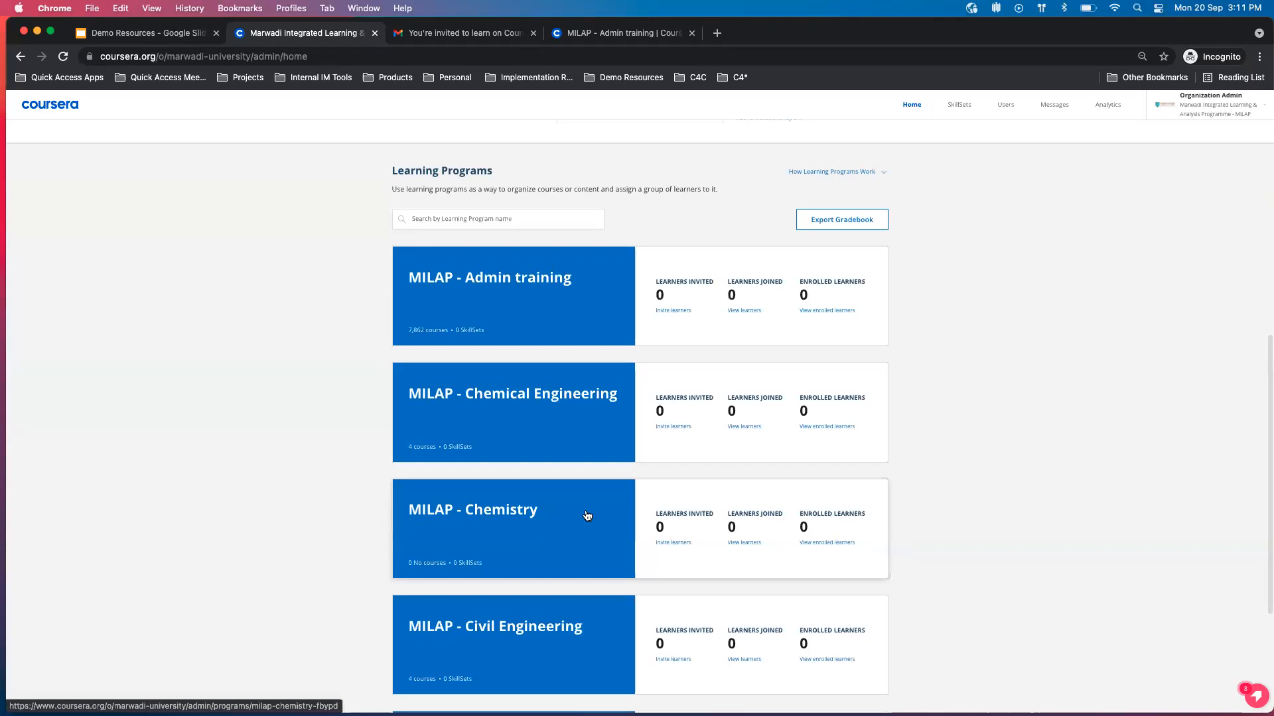
scroll(571, 550, down, 1)
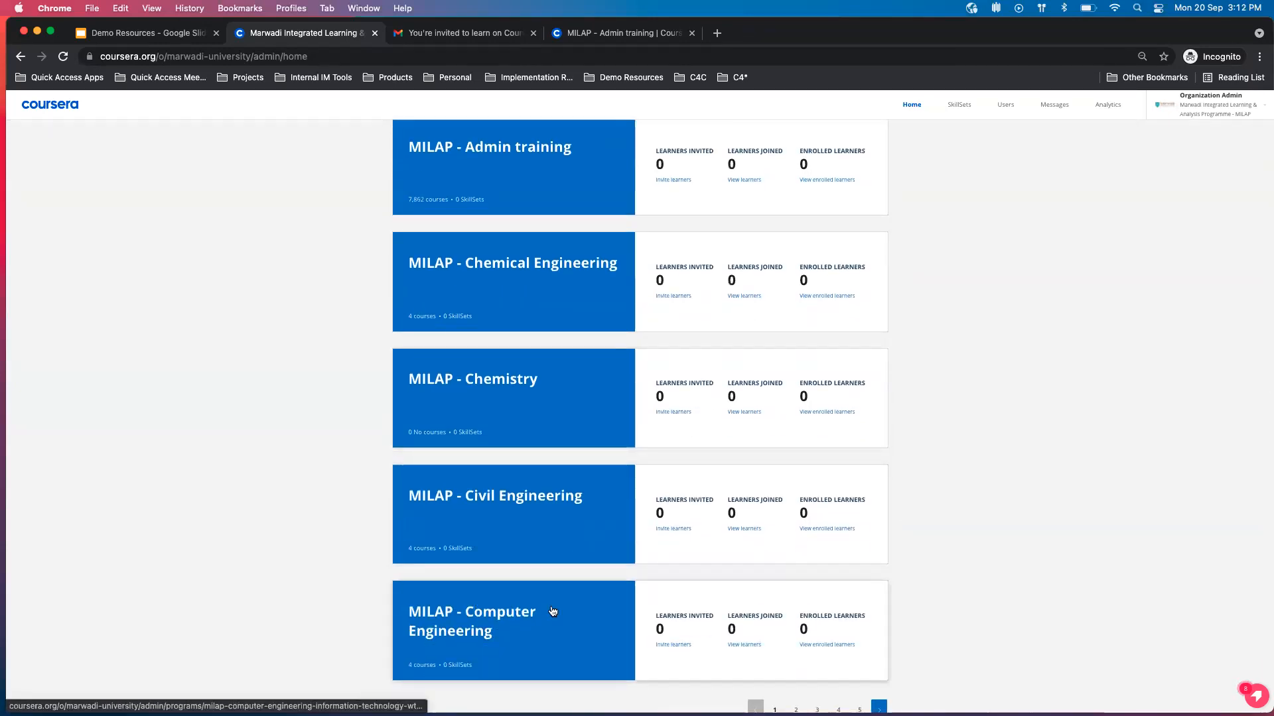
scroll(555, 610, up, 2)
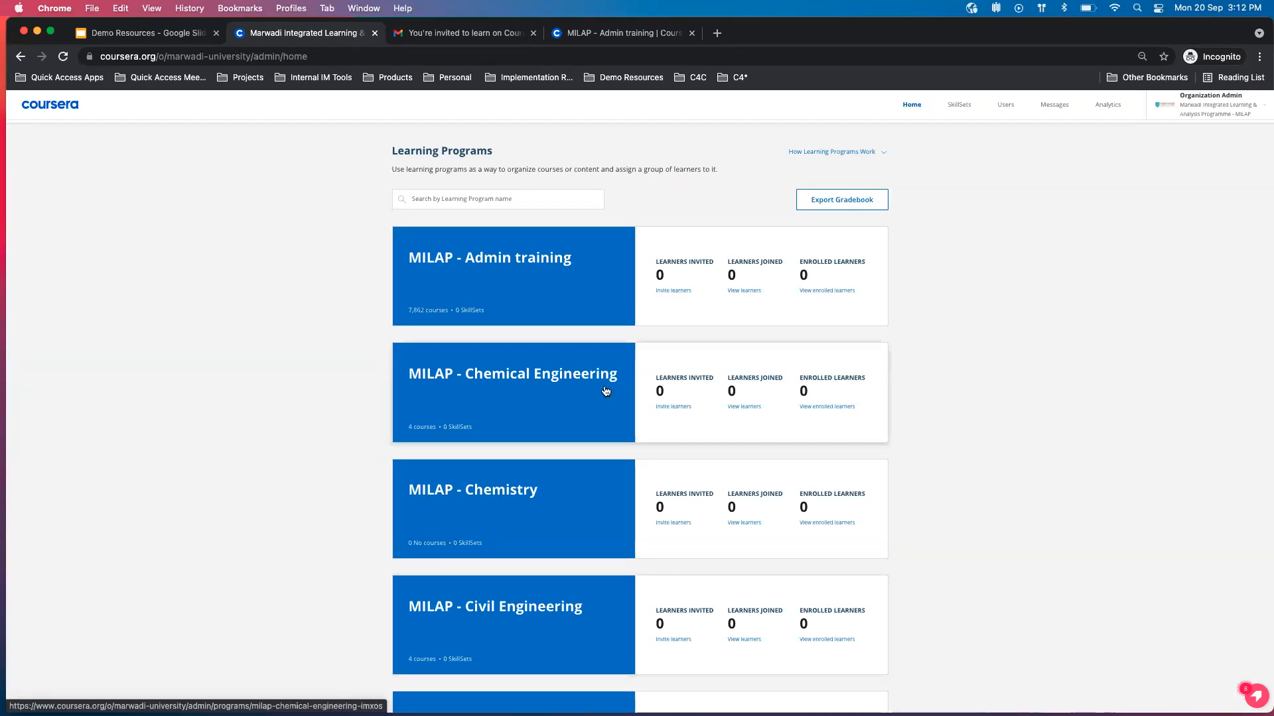
Open the MILAP - Admin training program and view its Program Home page.
scroll(540, 263, up, 1)
scroll(540, 264, up, 3)
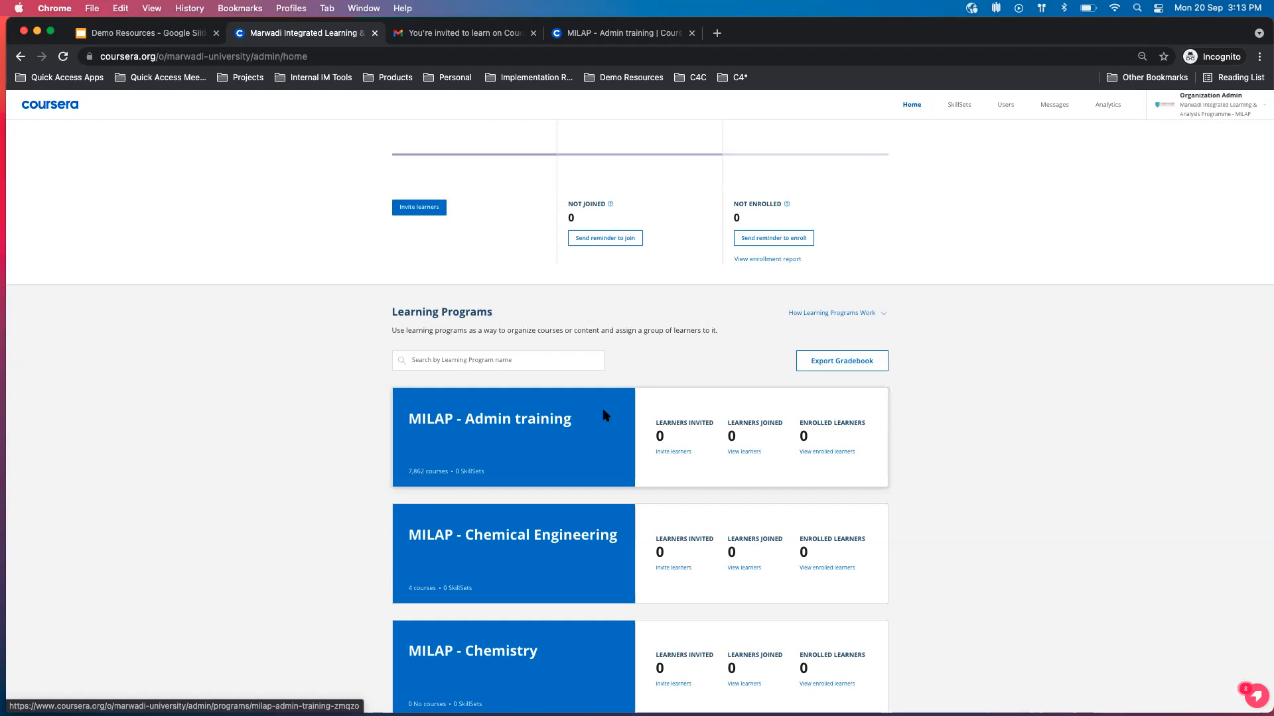
click(577, 447)
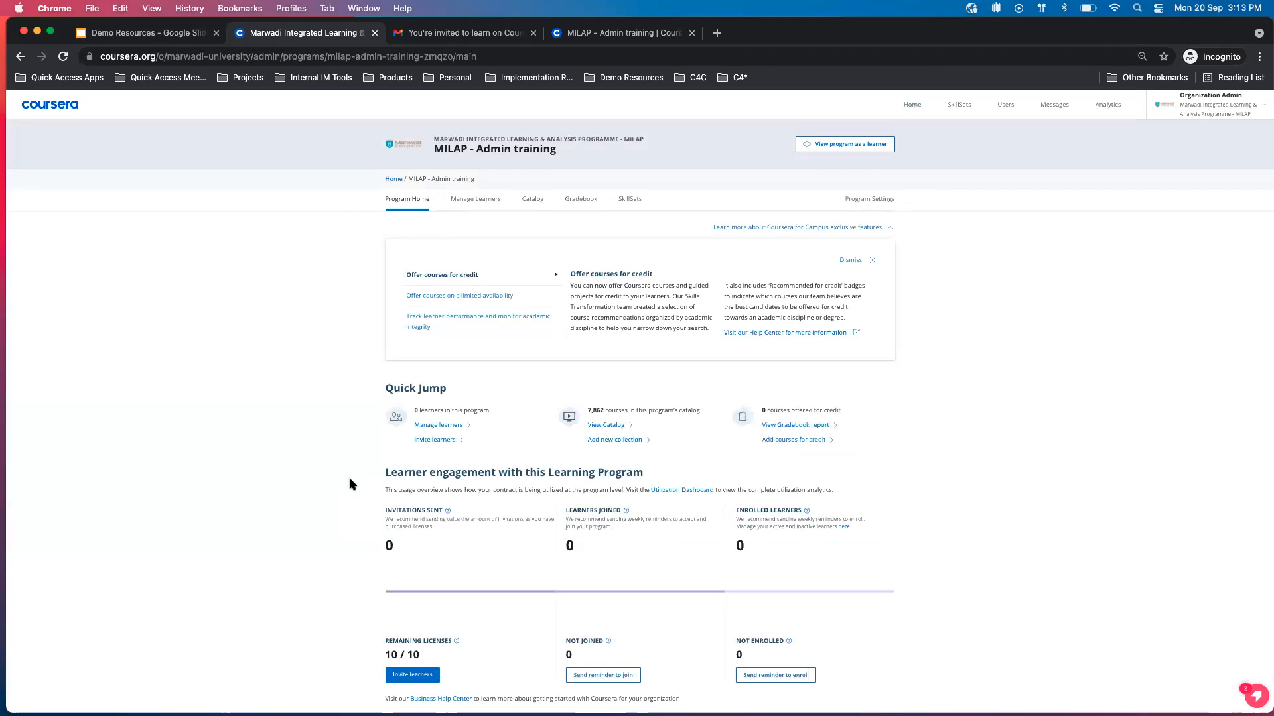
scroll(339, 483, down, 1)
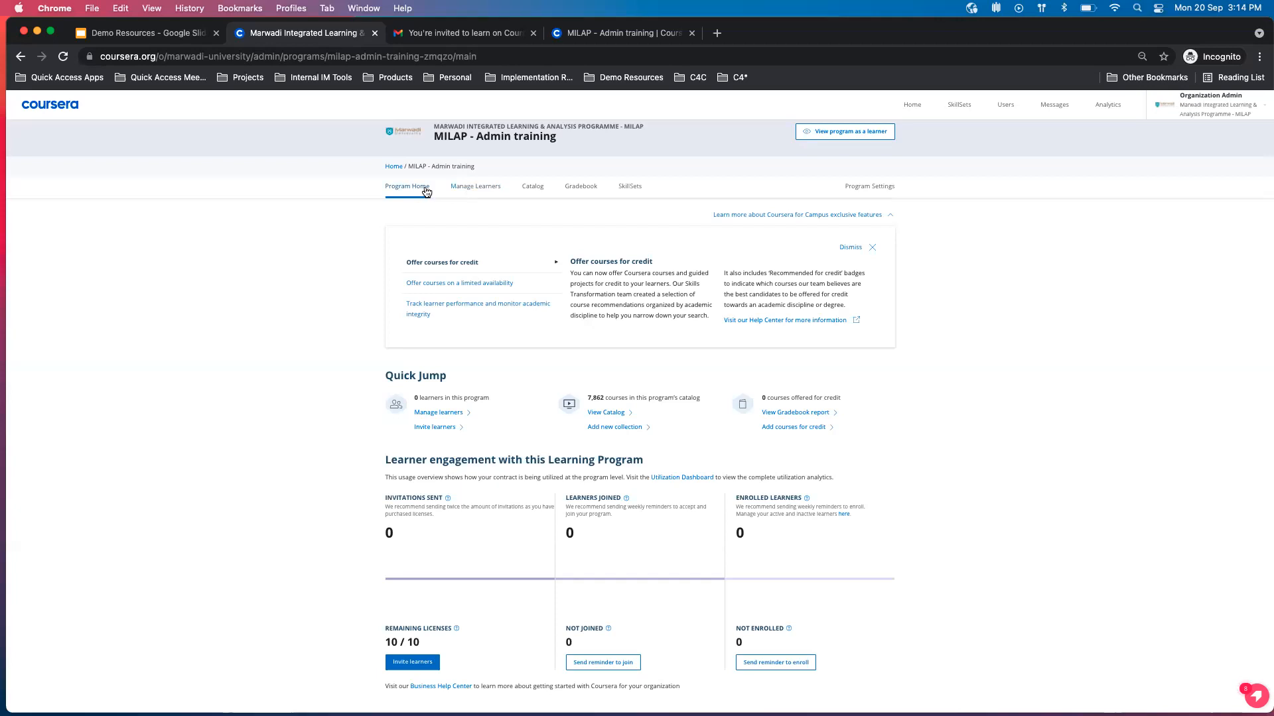
Check the Agenda on slide 2 of the Demo Resources presentation, and return to the MILAP - Admin training program page.
click(186, 33)
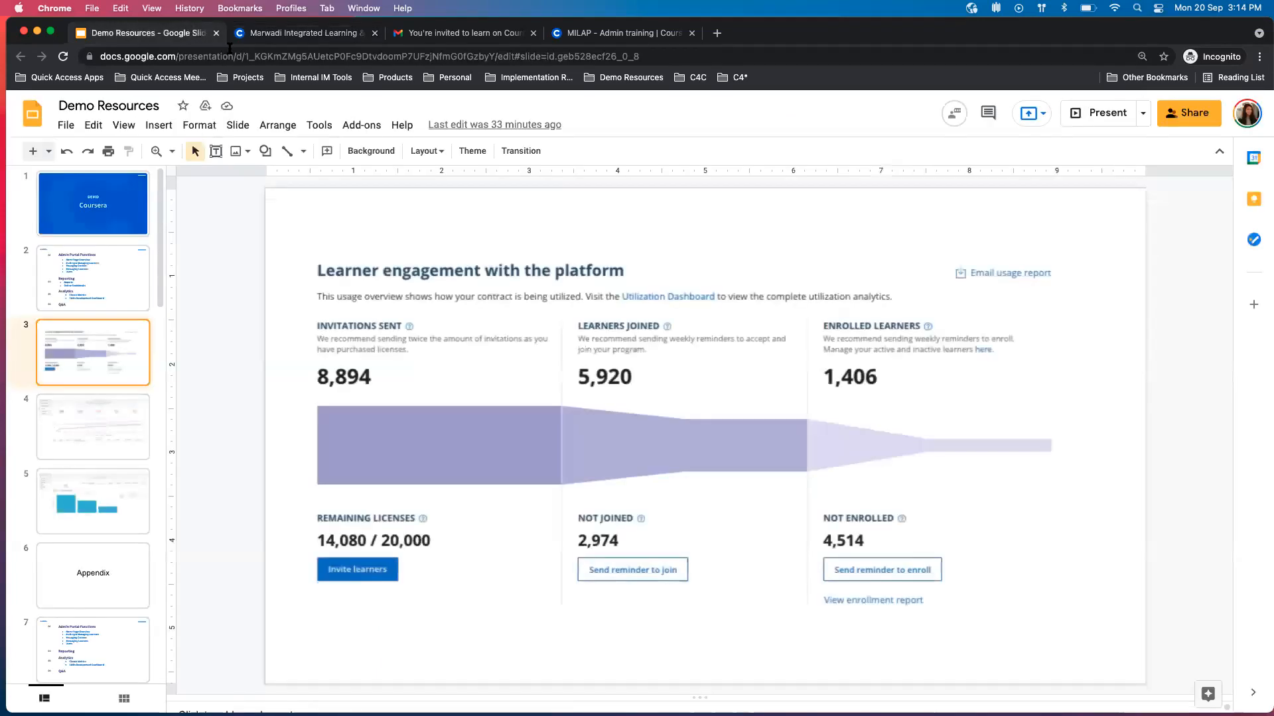
click(133, 247)
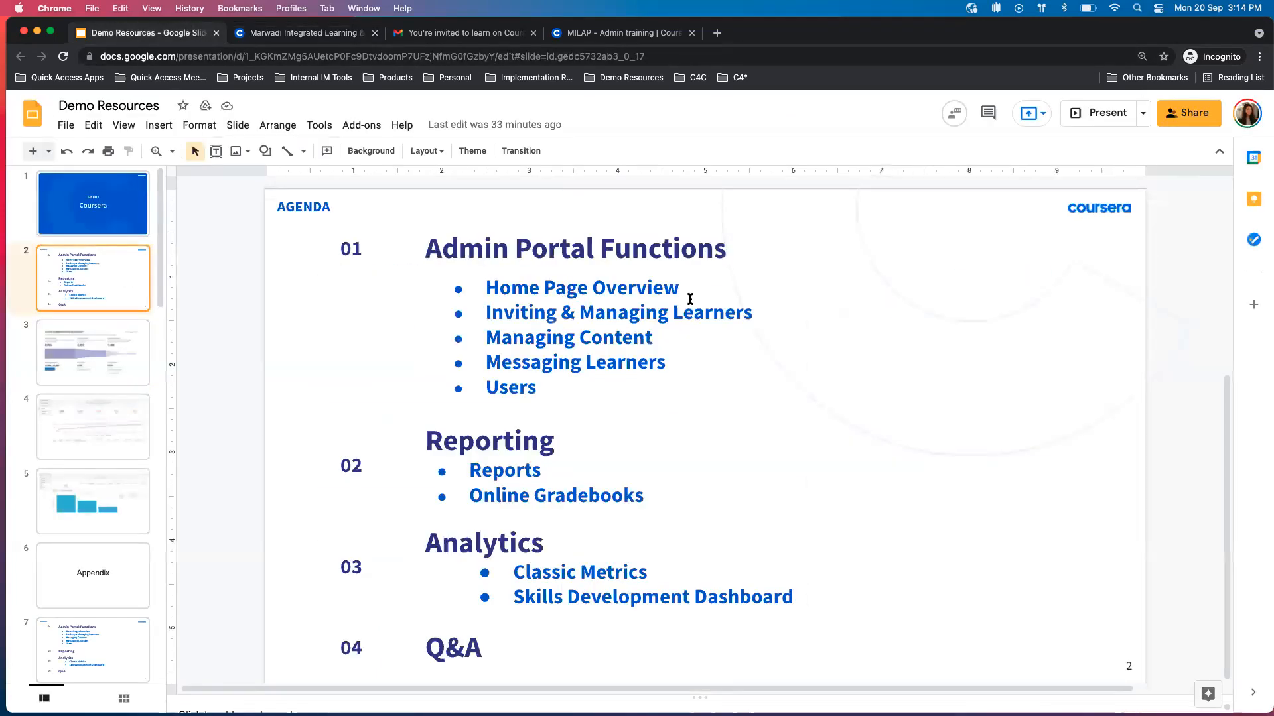
click(757, 312)
click(370, 336)
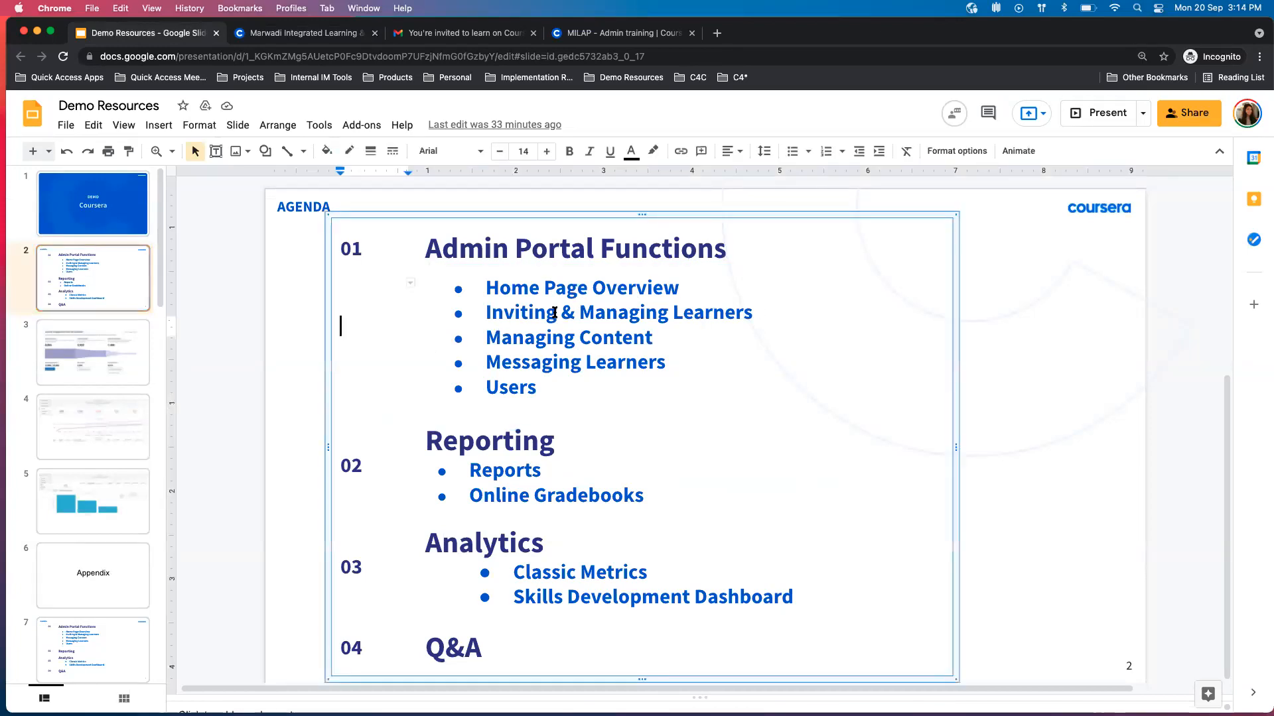
click(284, 333)
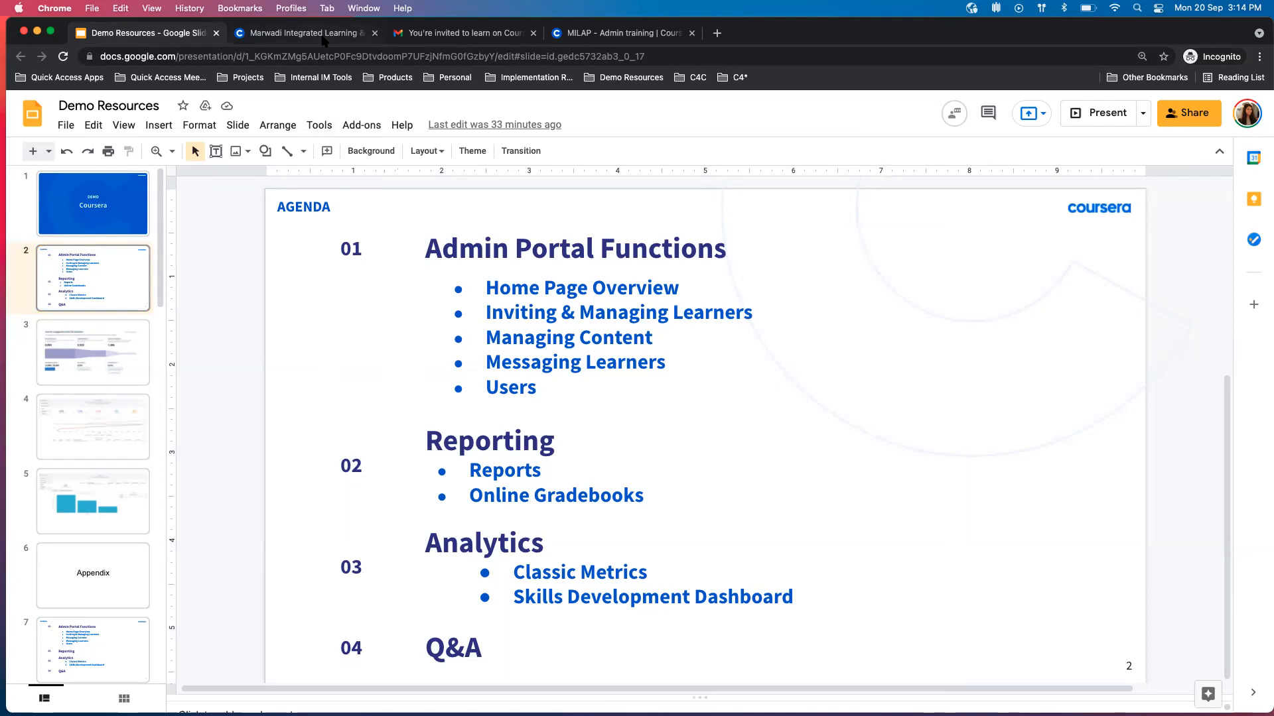
click(367, 38)
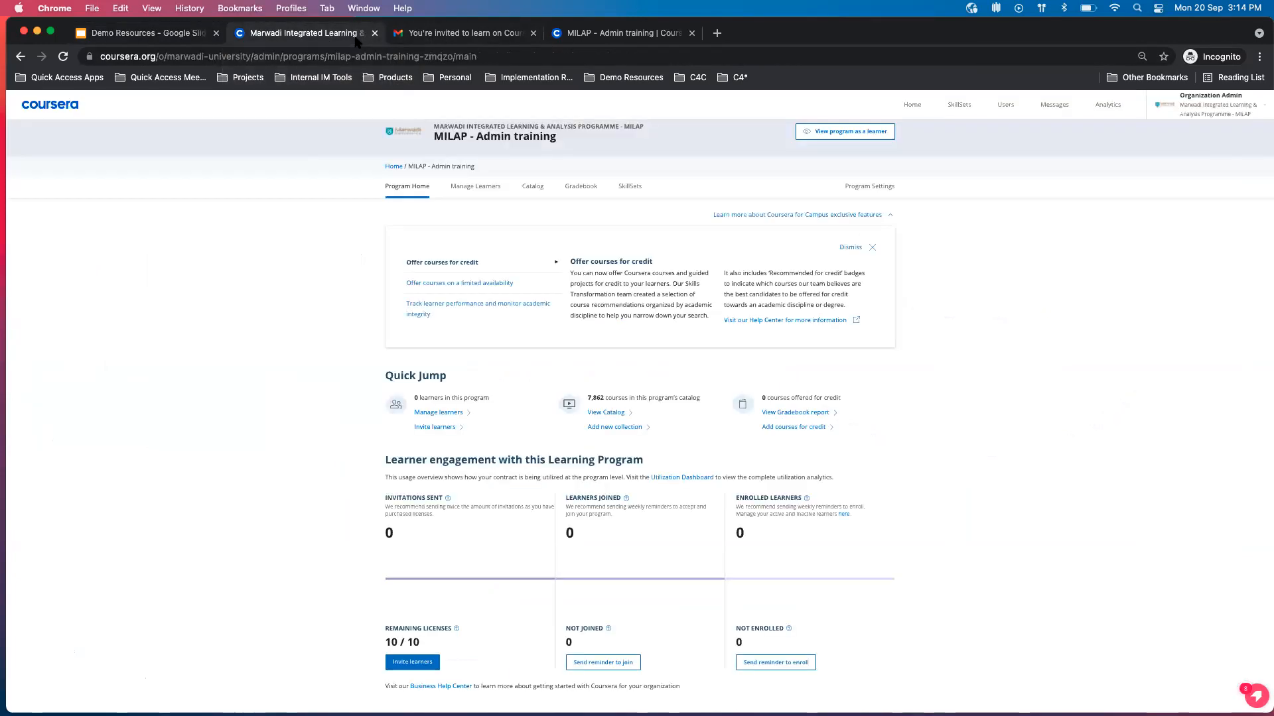
Open the program's learner management page and set the learner activity status filter to Invited but never joined this program.
click(475, 187)
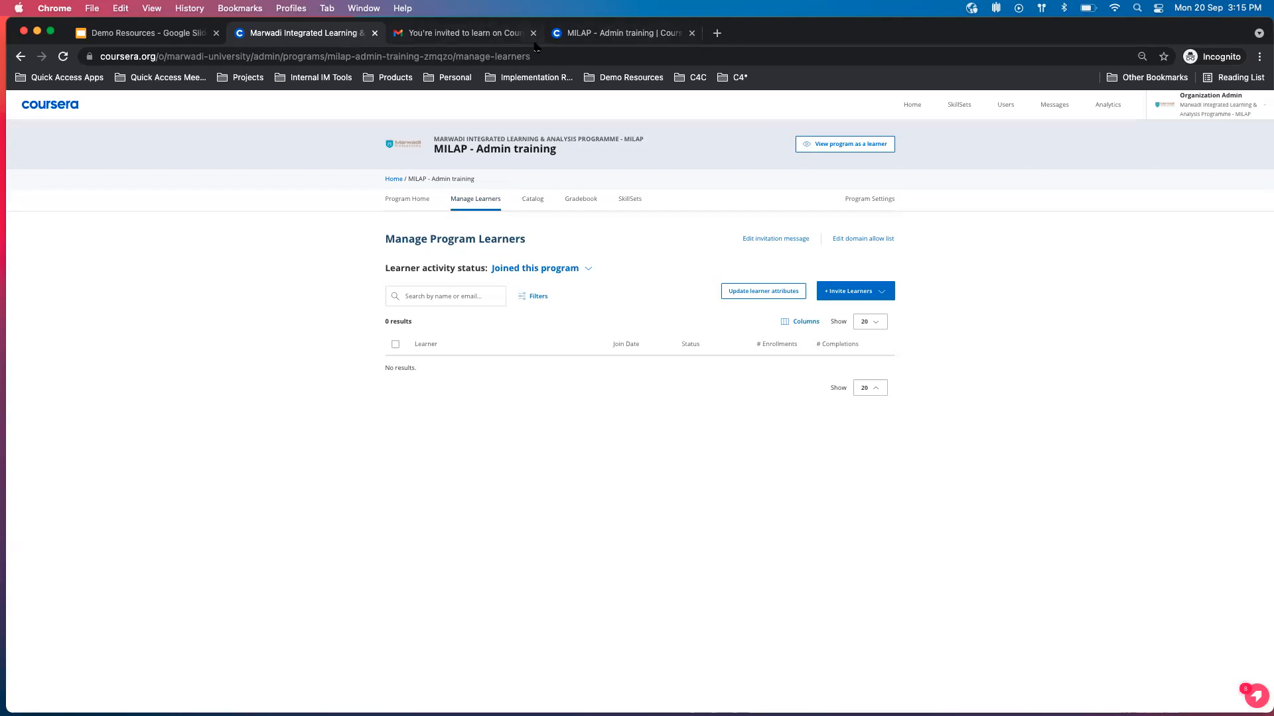
click(588, 268)
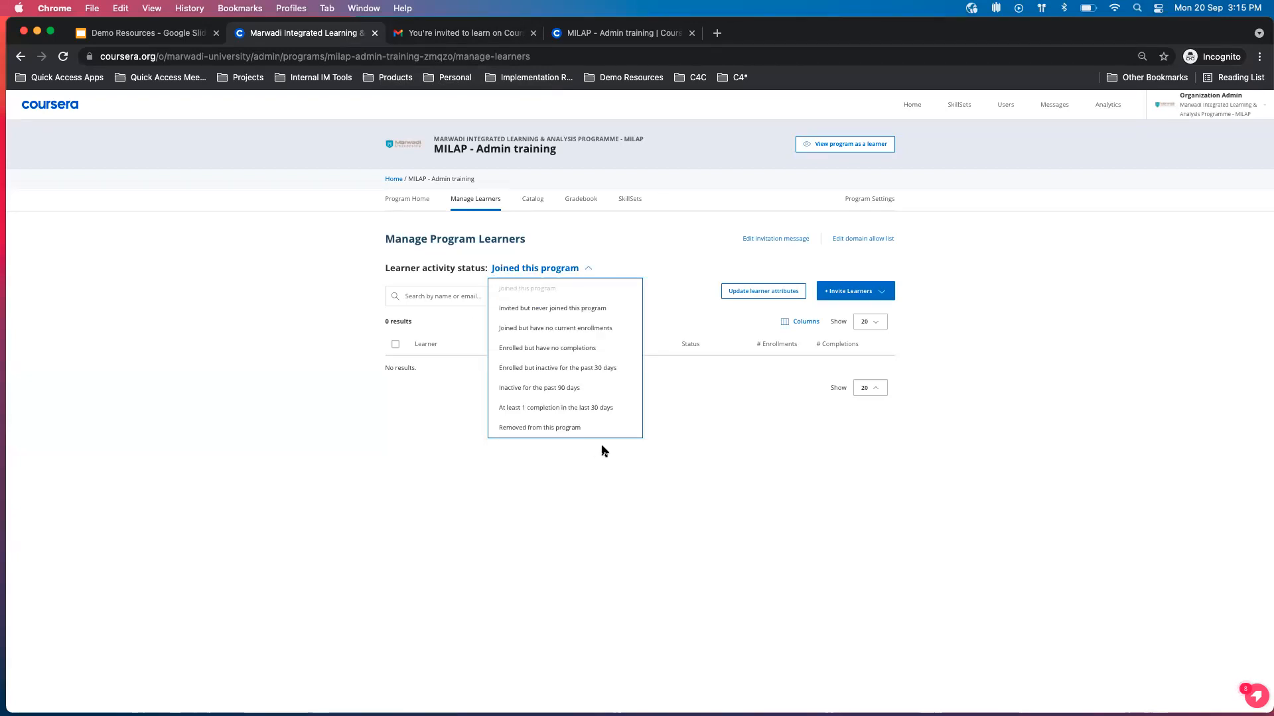
click(583, 309)
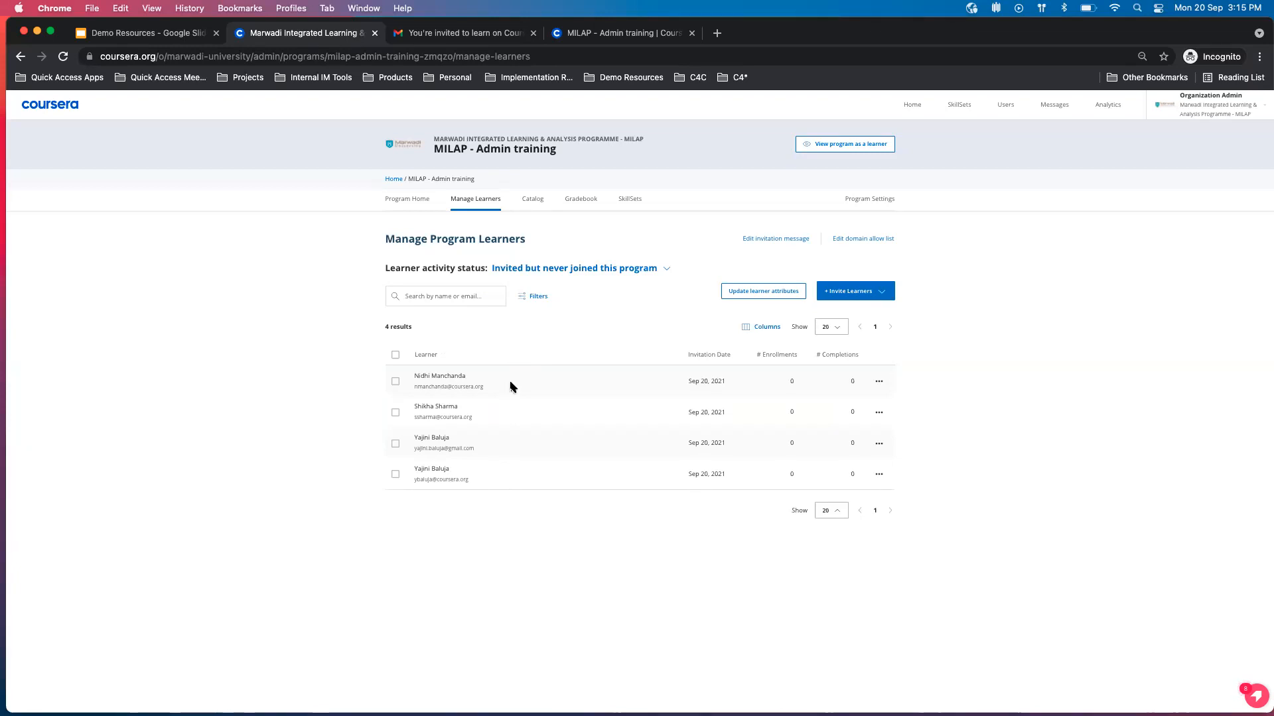
click(665, 268)
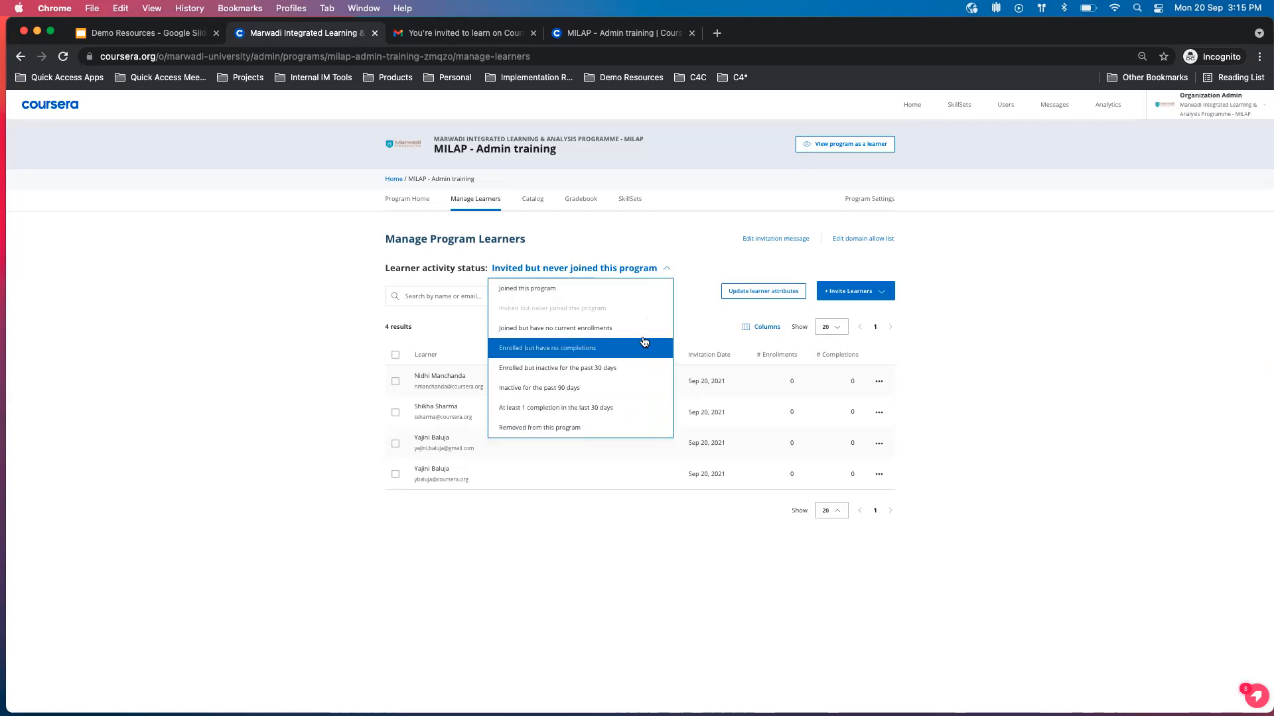
click(449, 330)
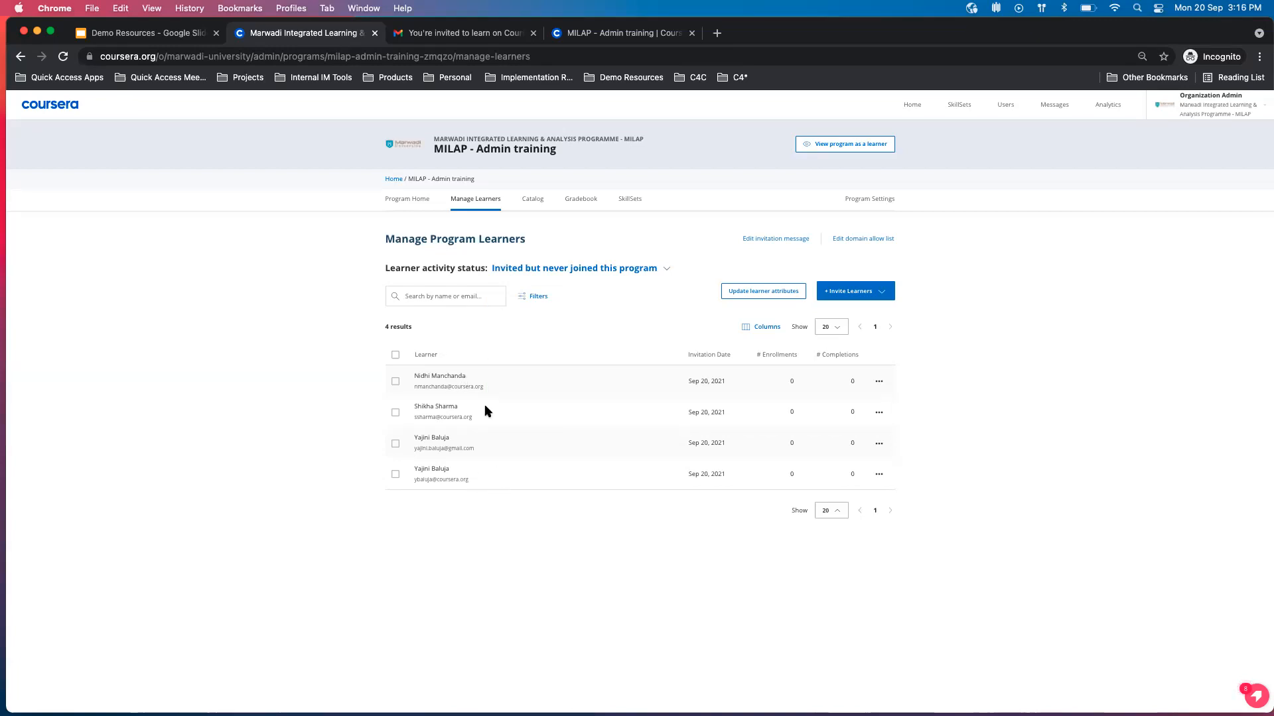
Search the invited program learners by a learner's first name.
click(467, 296)
text(nidhi)
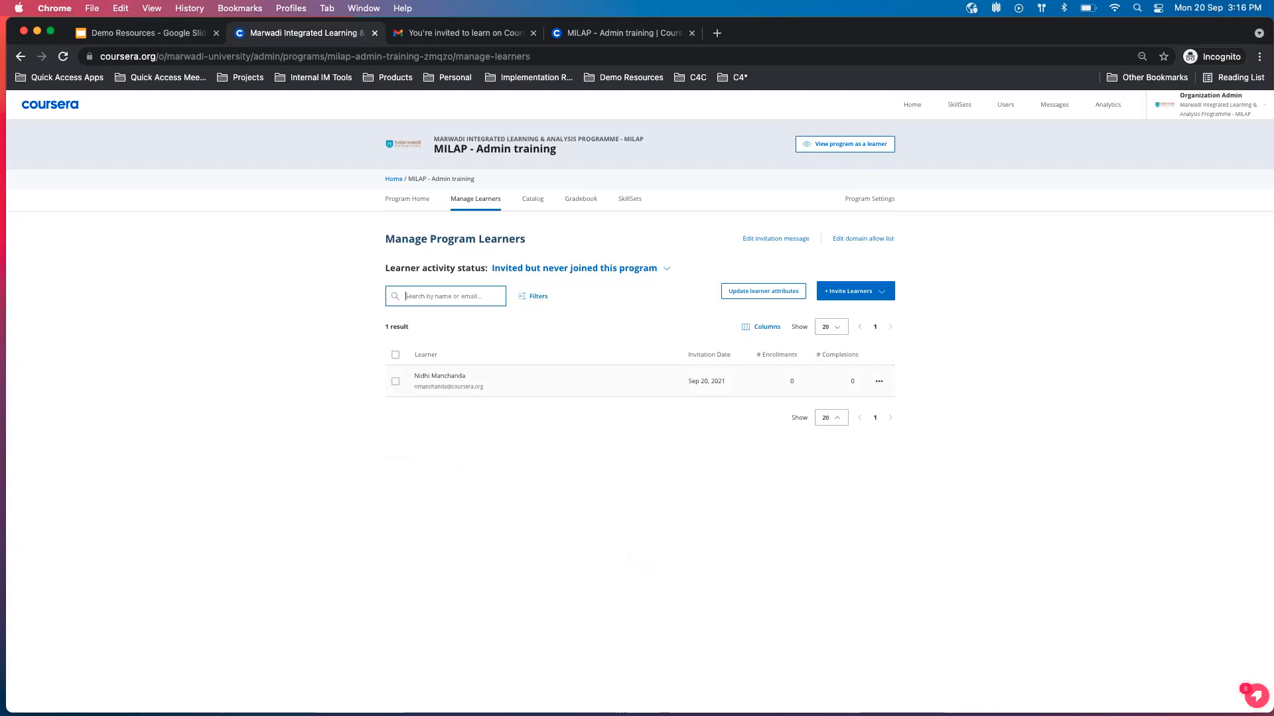
Clear the learner search and look at the options for inviting learners to the program.
click(555, 324)
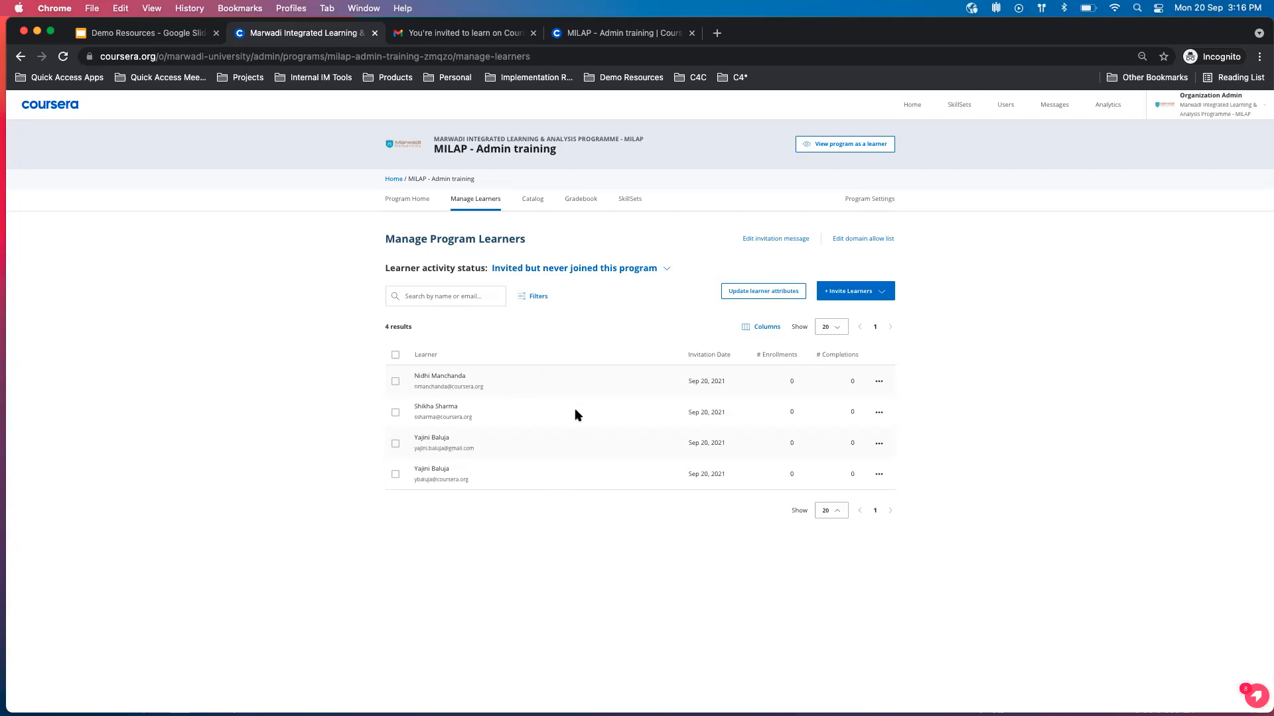
click(880, 295)
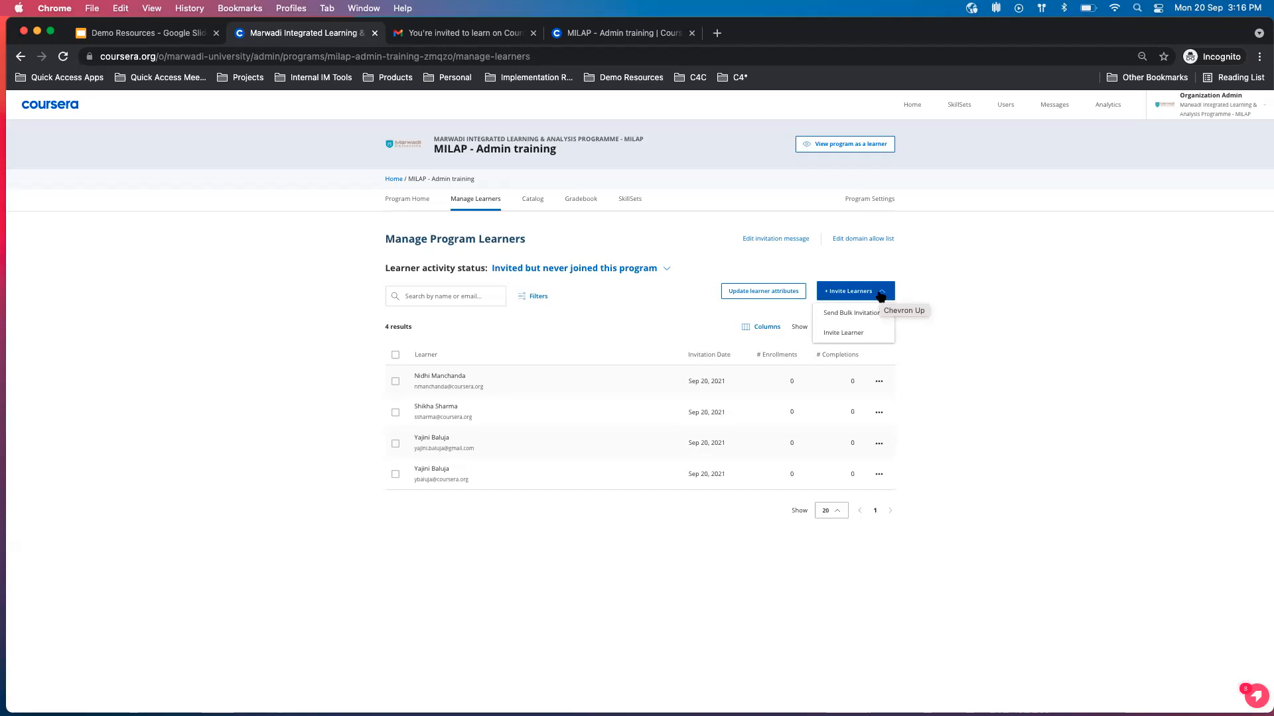
click(941, 274)
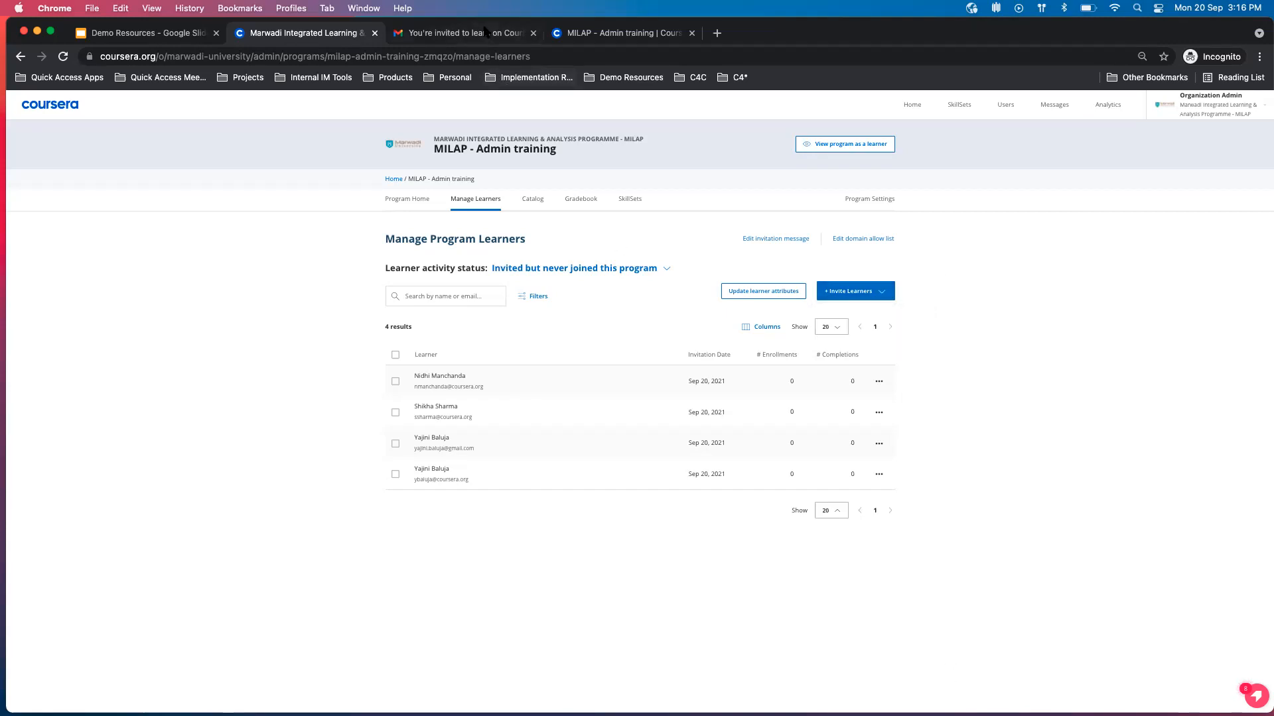
Check the Coursera invitation email in Gmail, and return to Manage Program Learners to view the single and bulk invitation options.
click(485, 32)
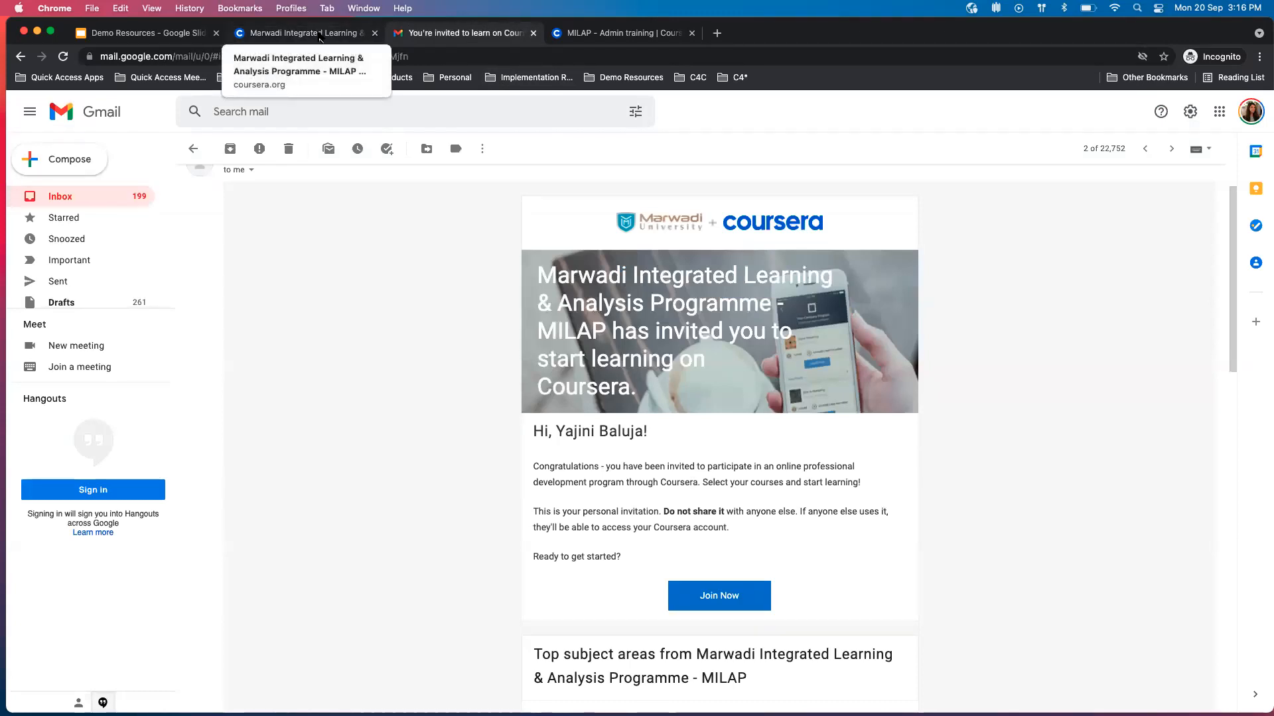
click(320, 39)
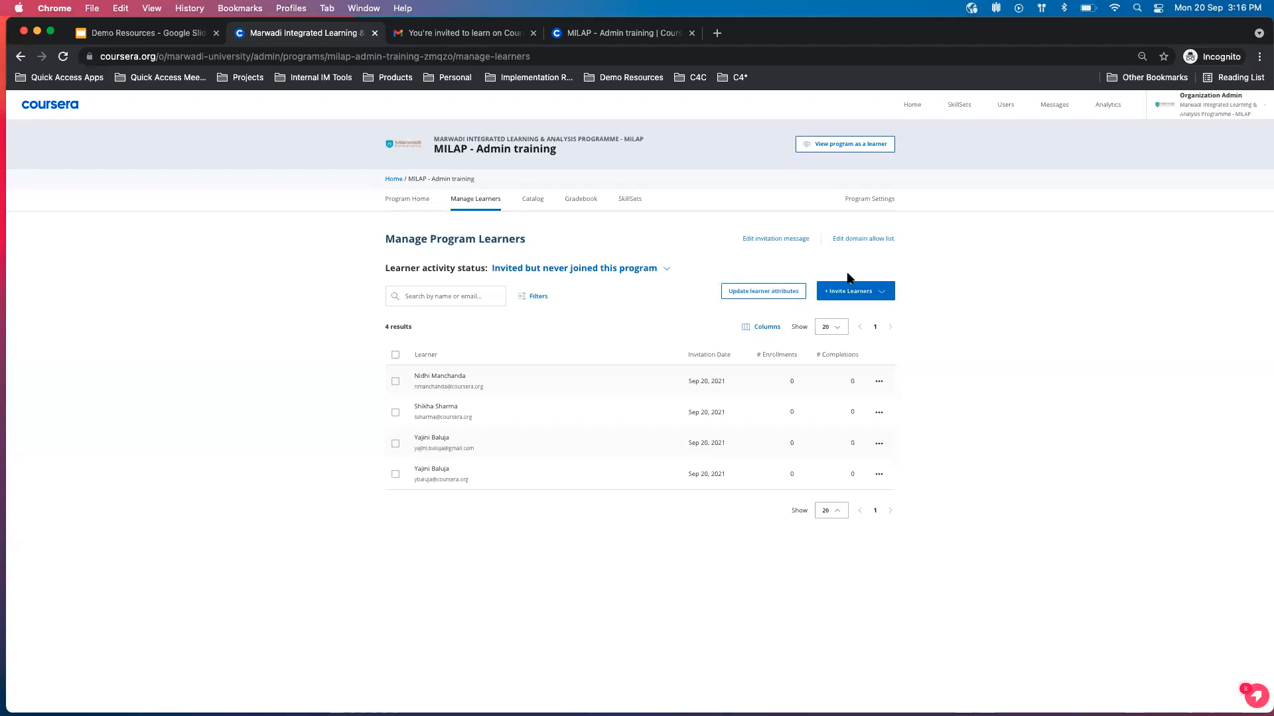
click(880, 293)
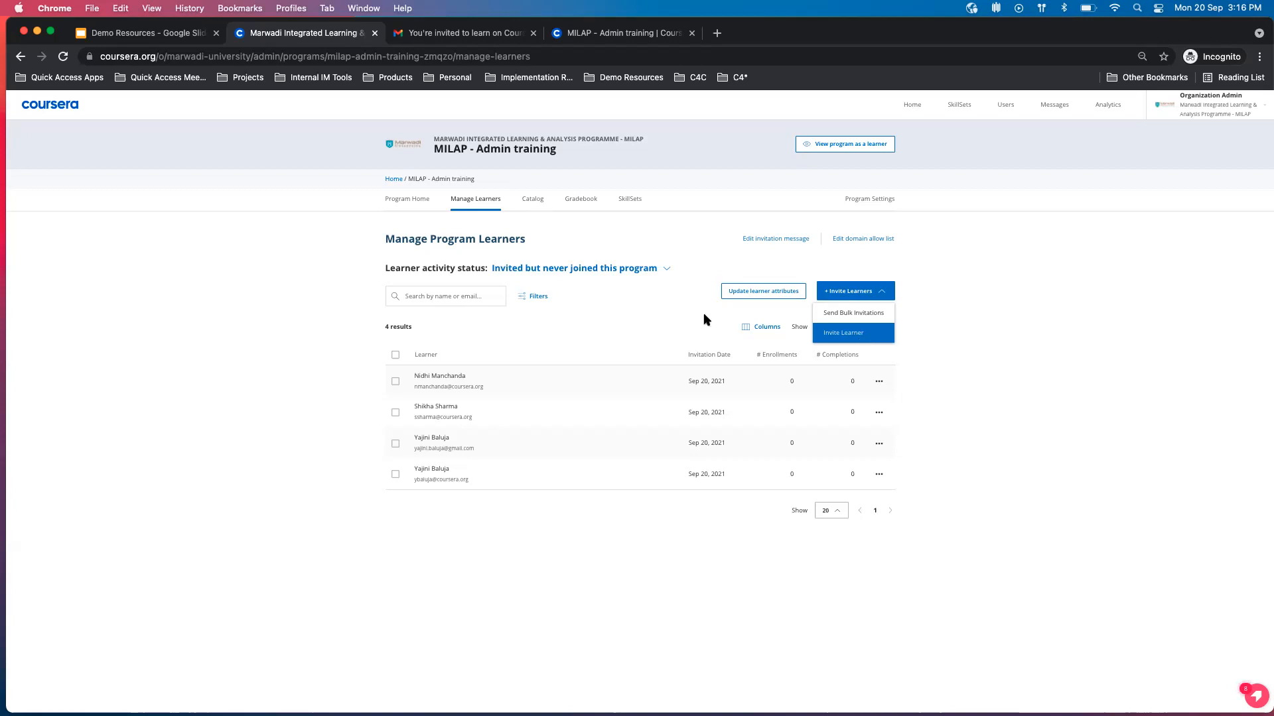
click(673, 321)
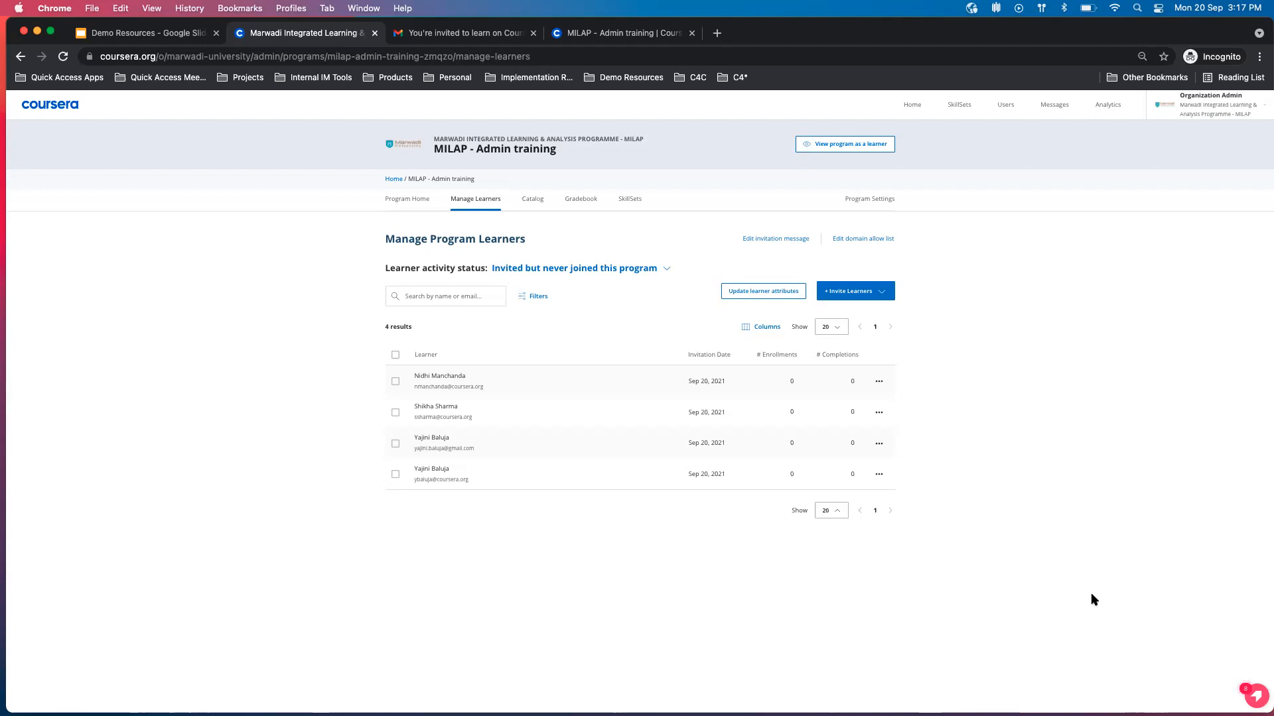
Start a single-learner invitation with the learner's full name and e-mail, leave the external ID empty, and continue to the invitation review.
key(super+equal)
key(super+equal)
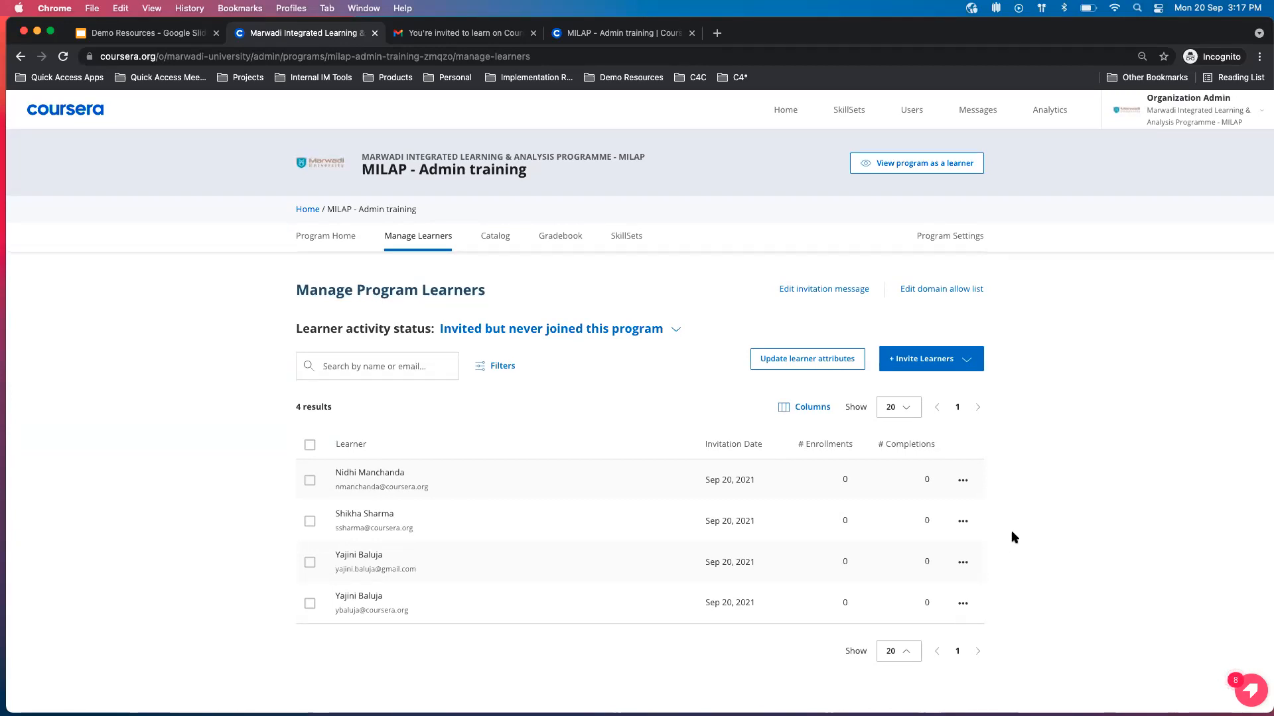
click(955, 369)
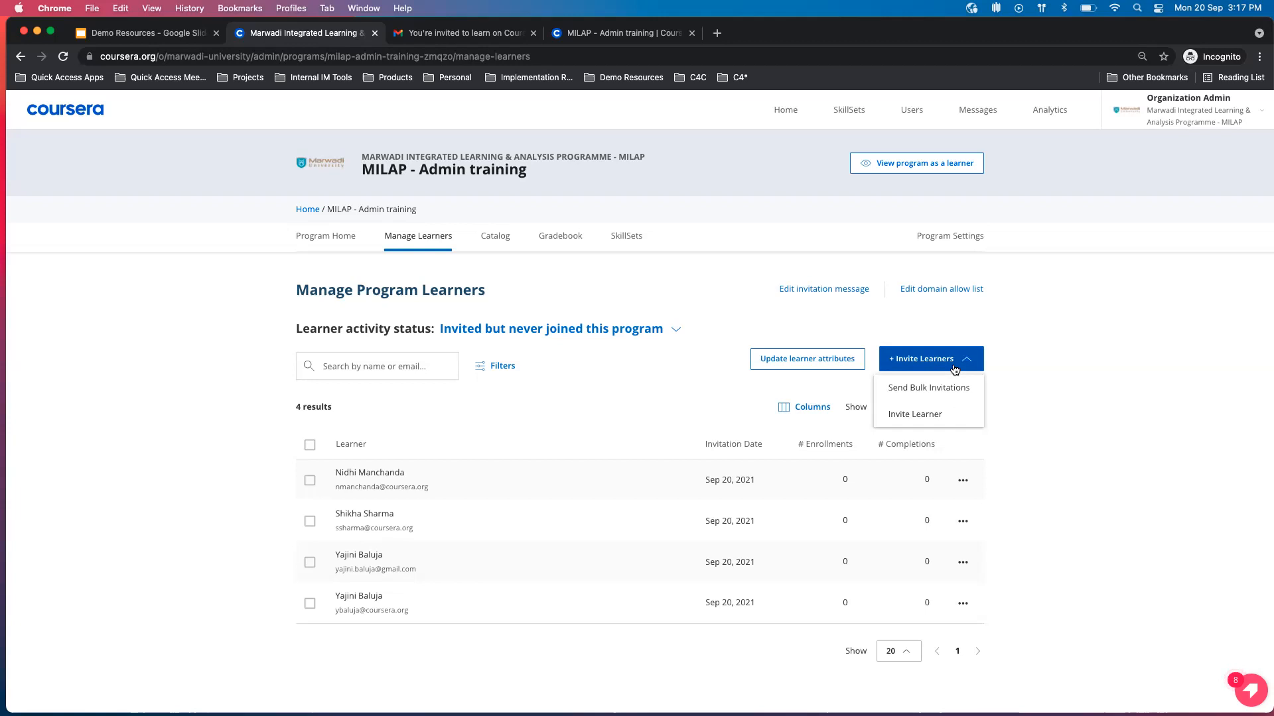
click(943, 418)
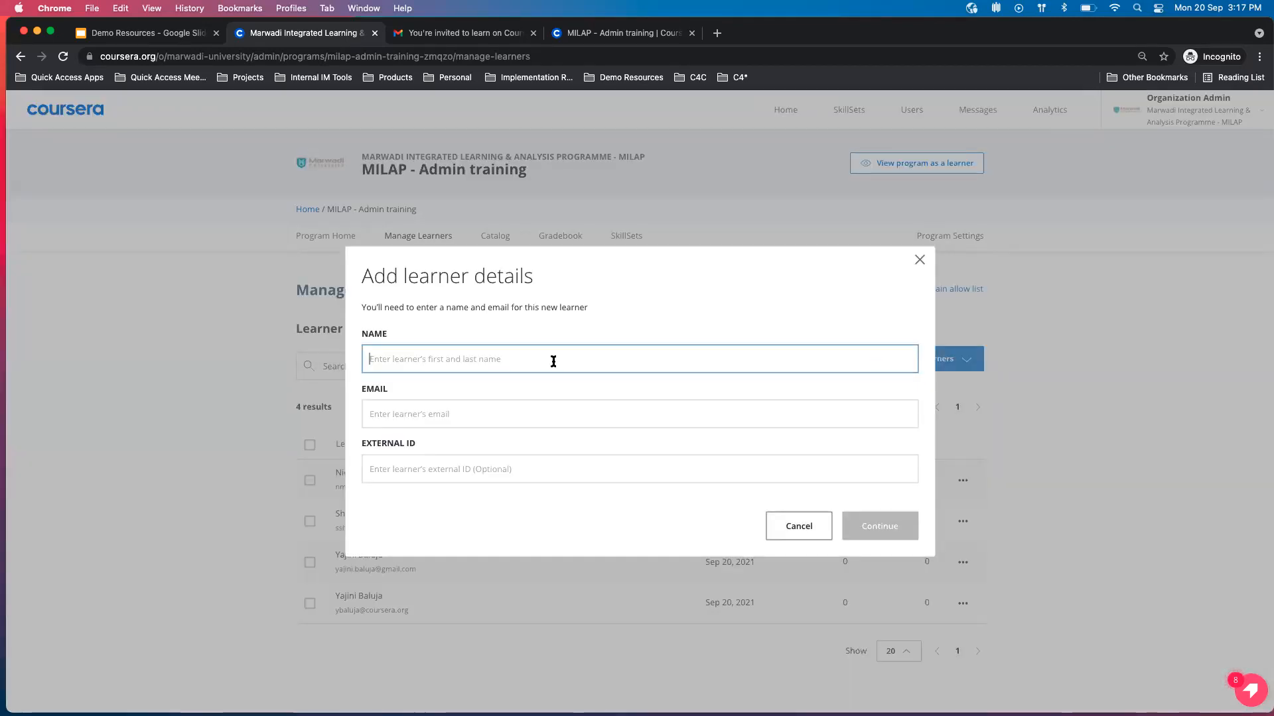
text(y)
click(455, 392)
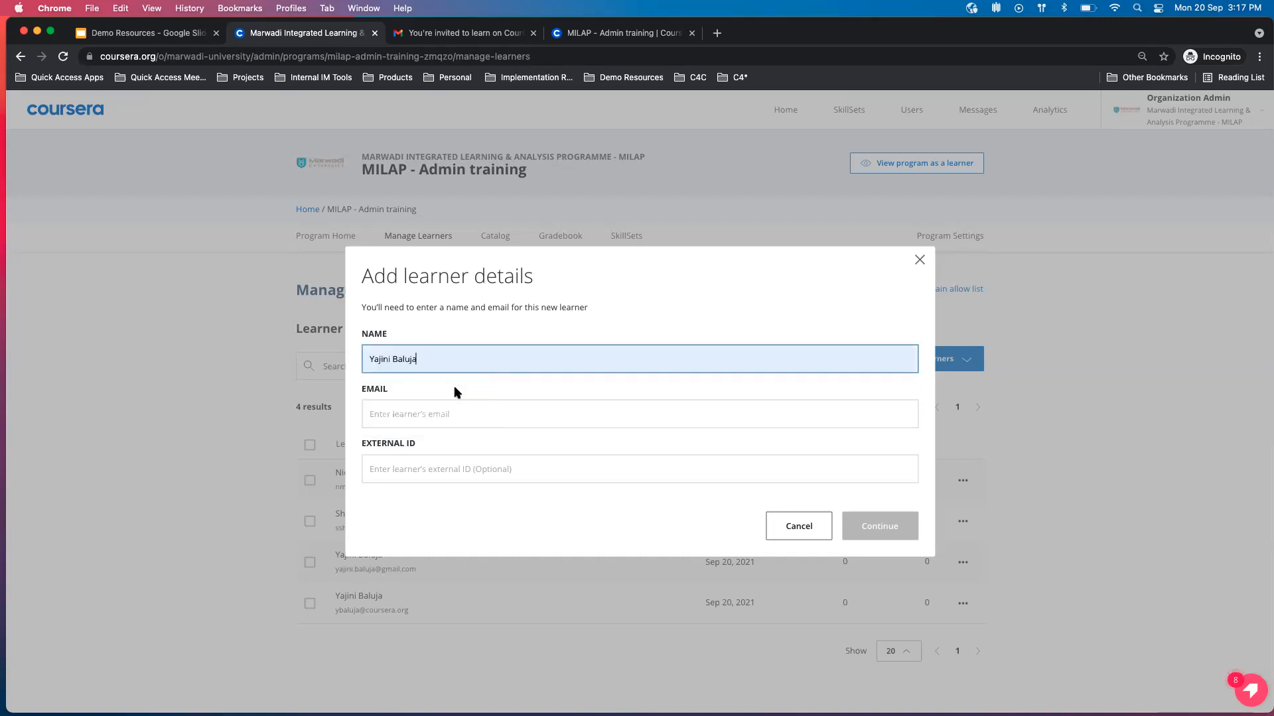
click(447, 408)
text(yb)
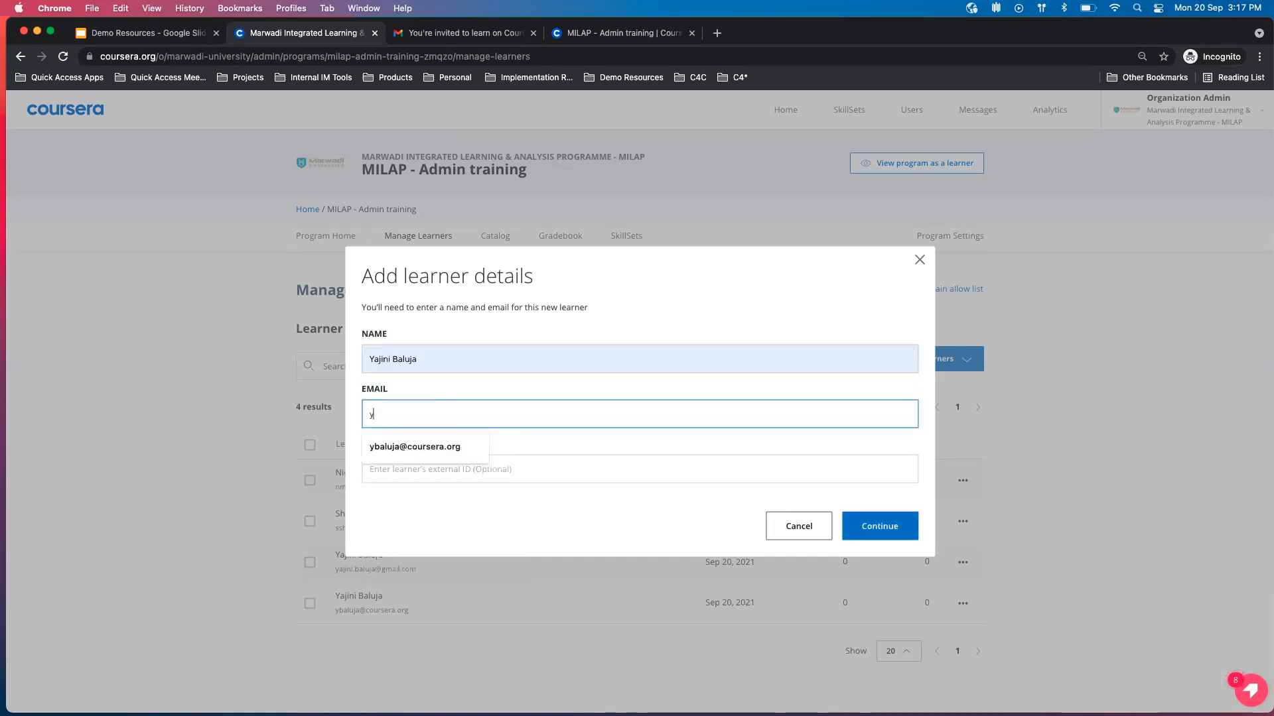
click(450, 451)
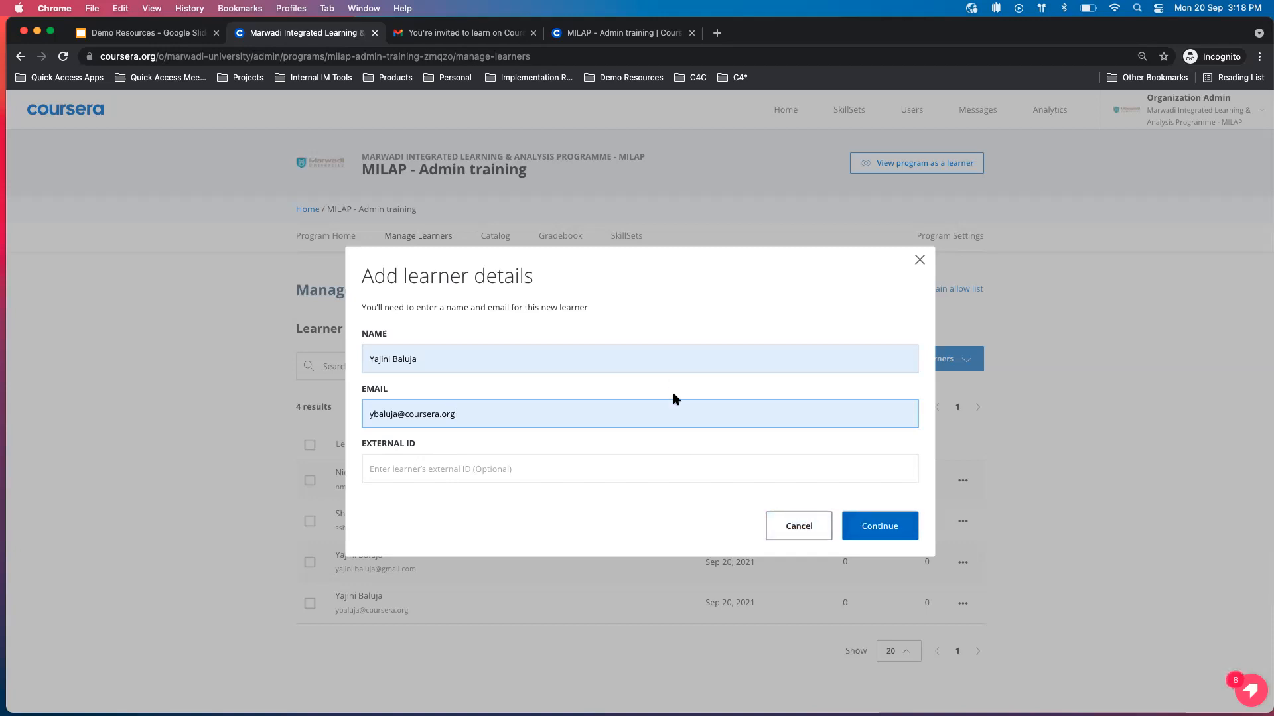
click(869, 527)
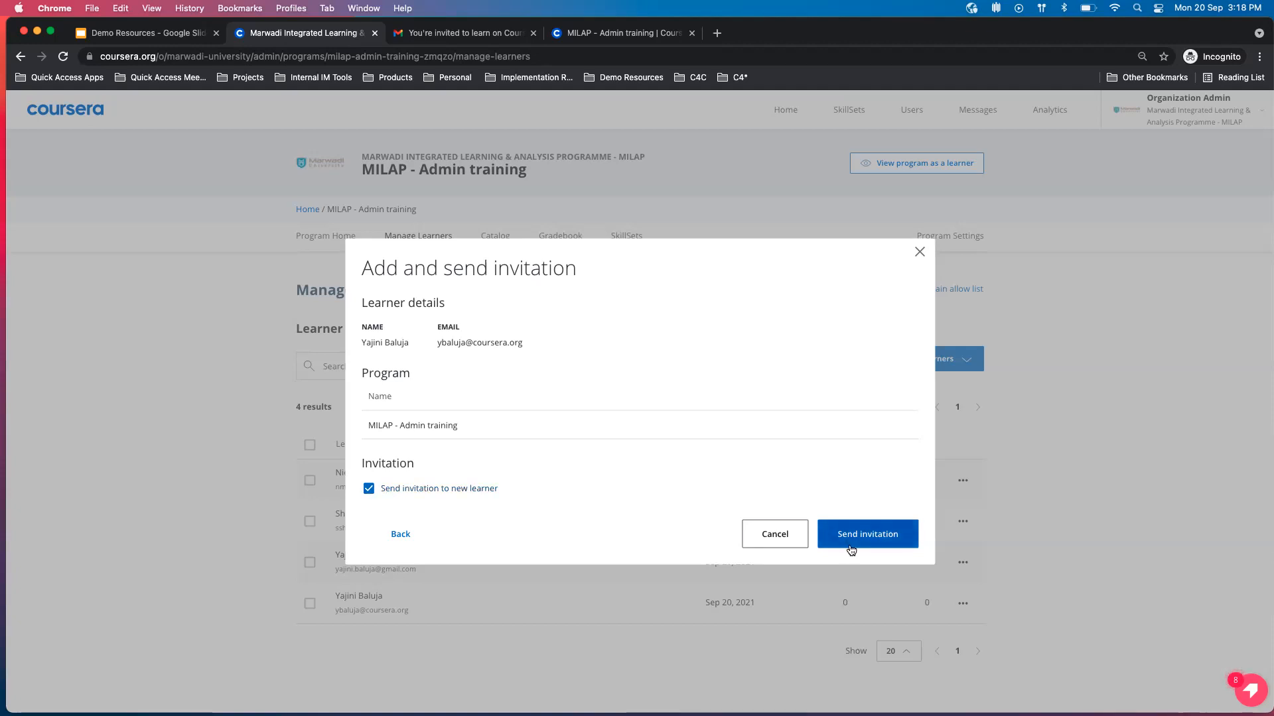
View the subject and sender of the invitation email in Gmail, and return to the Add and send invitation dialog.
click(488, 36)
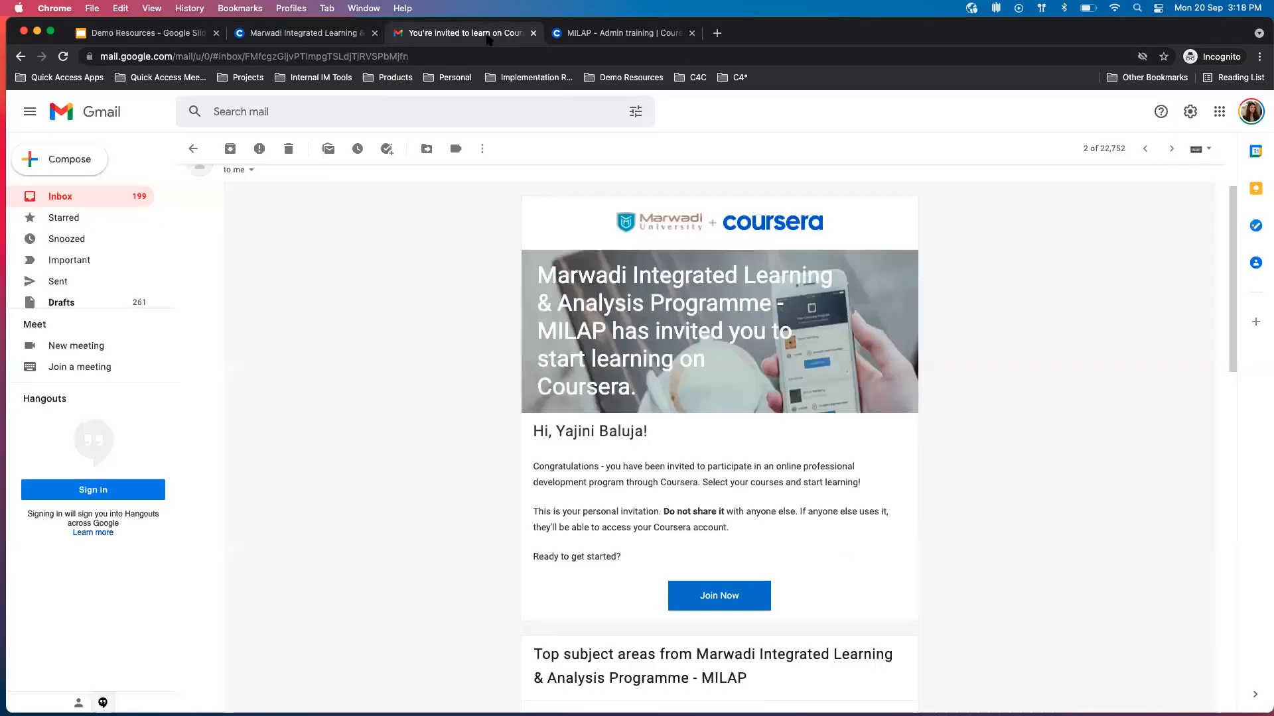
scroll(508, 381, up, 2)
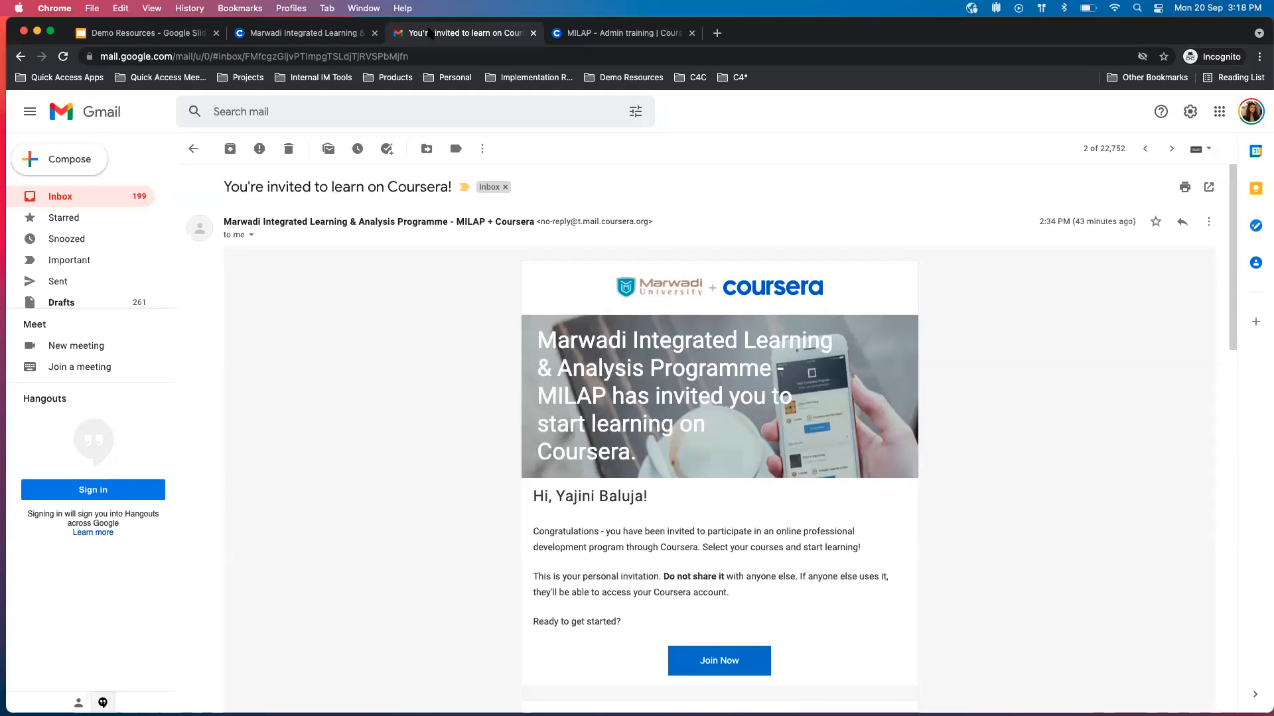
click(305, 33)
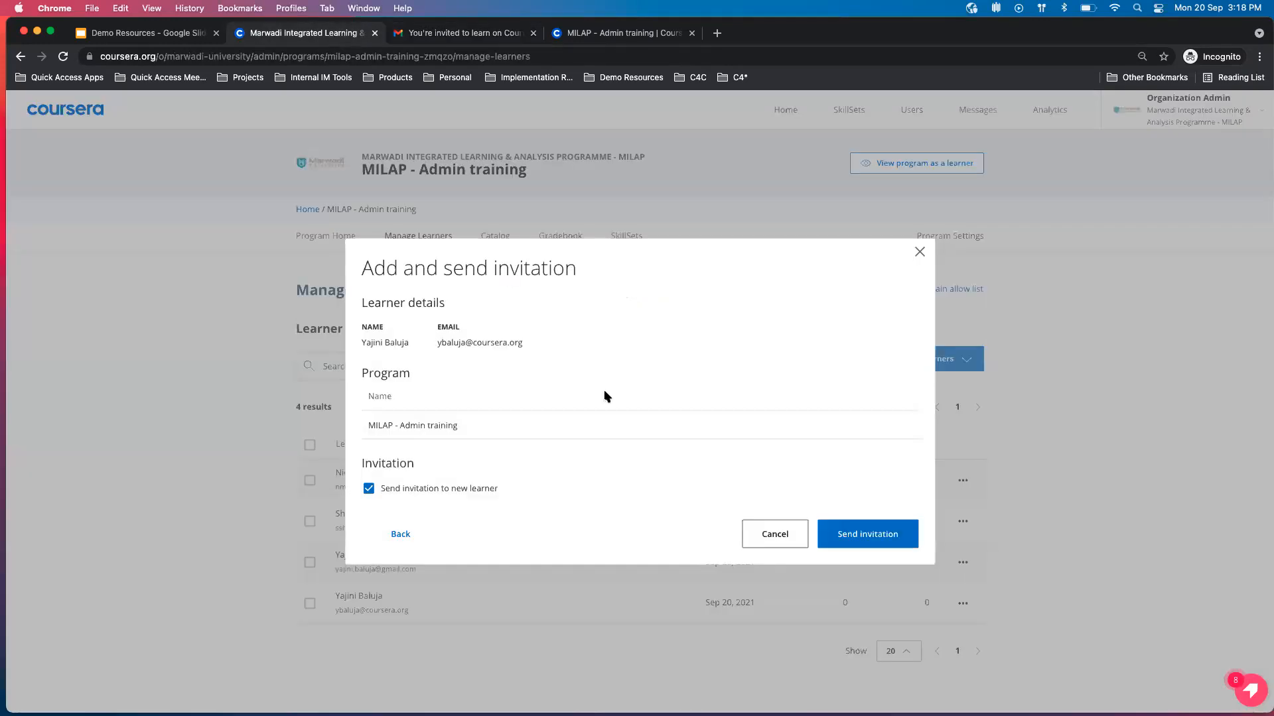
Turn off Send invitation to new learner, and close the invitation dialog without creating the invitation.
click(431, 487)
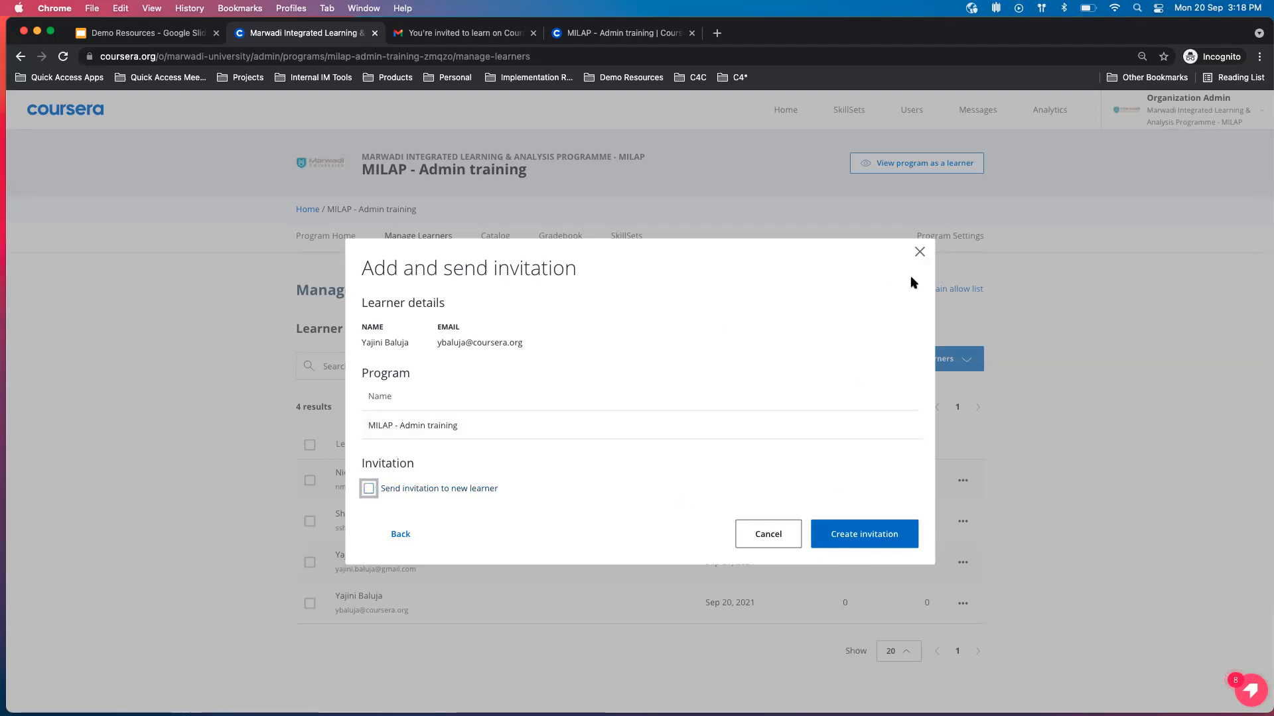
click(919, 254)
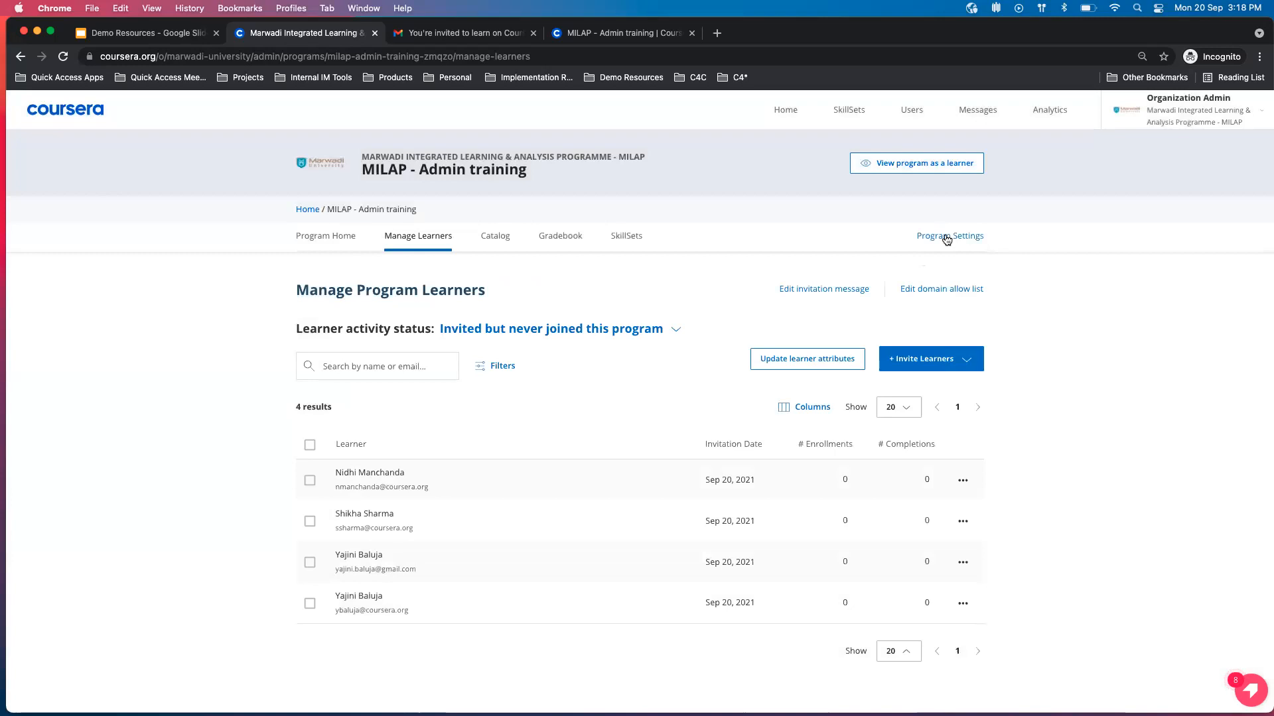
Copy the program URL from the MILAP - Admin training settings, and return to the learner management page.
click(947, 238)
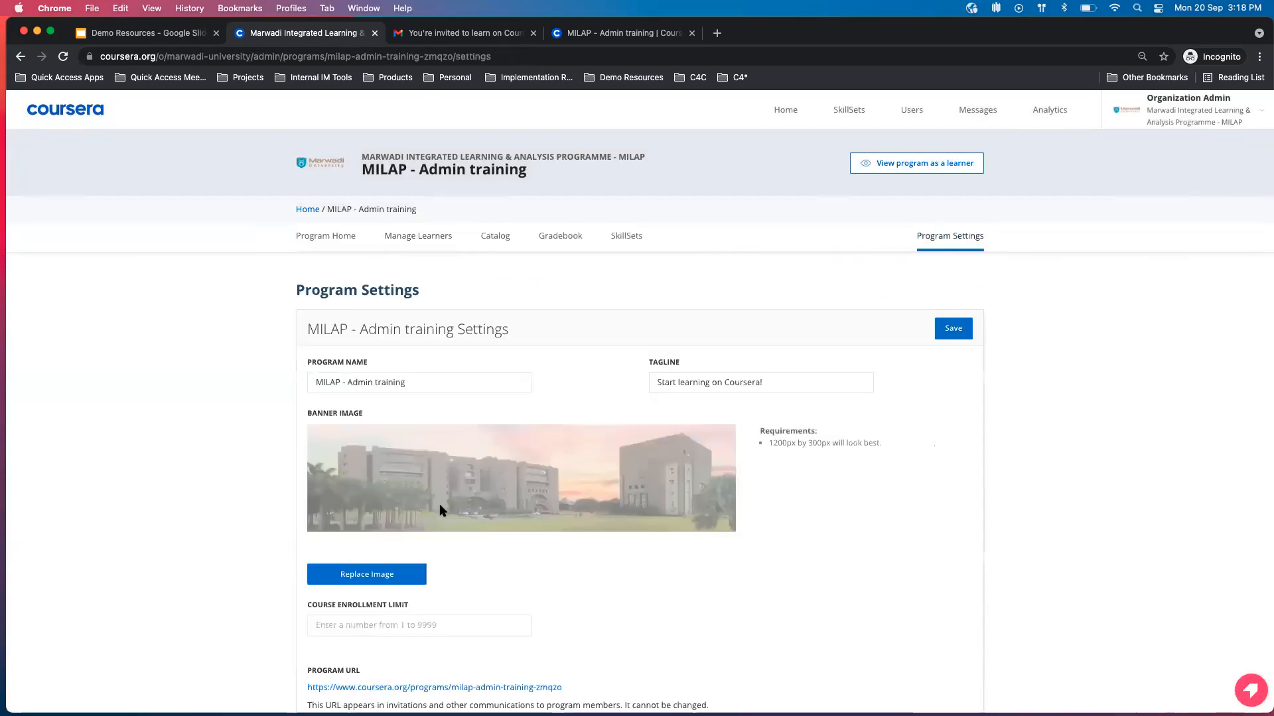
drag(573, 606, 281, 599)
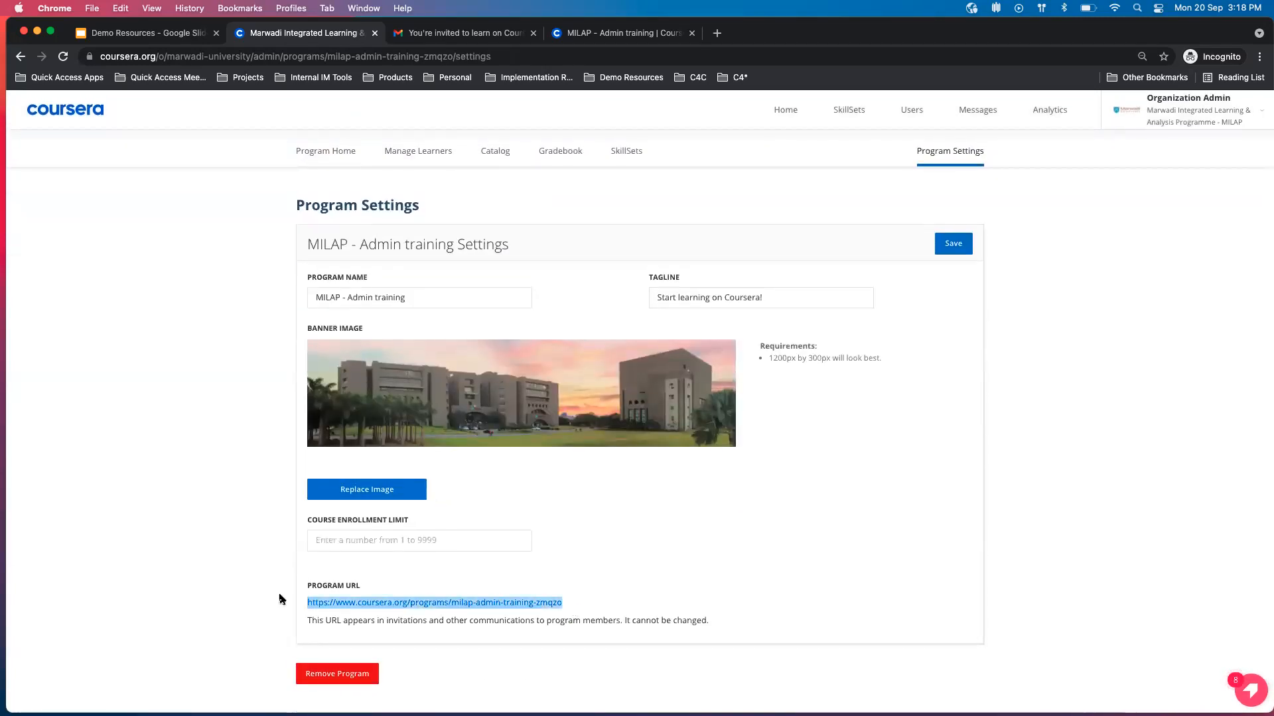
key(super+c)
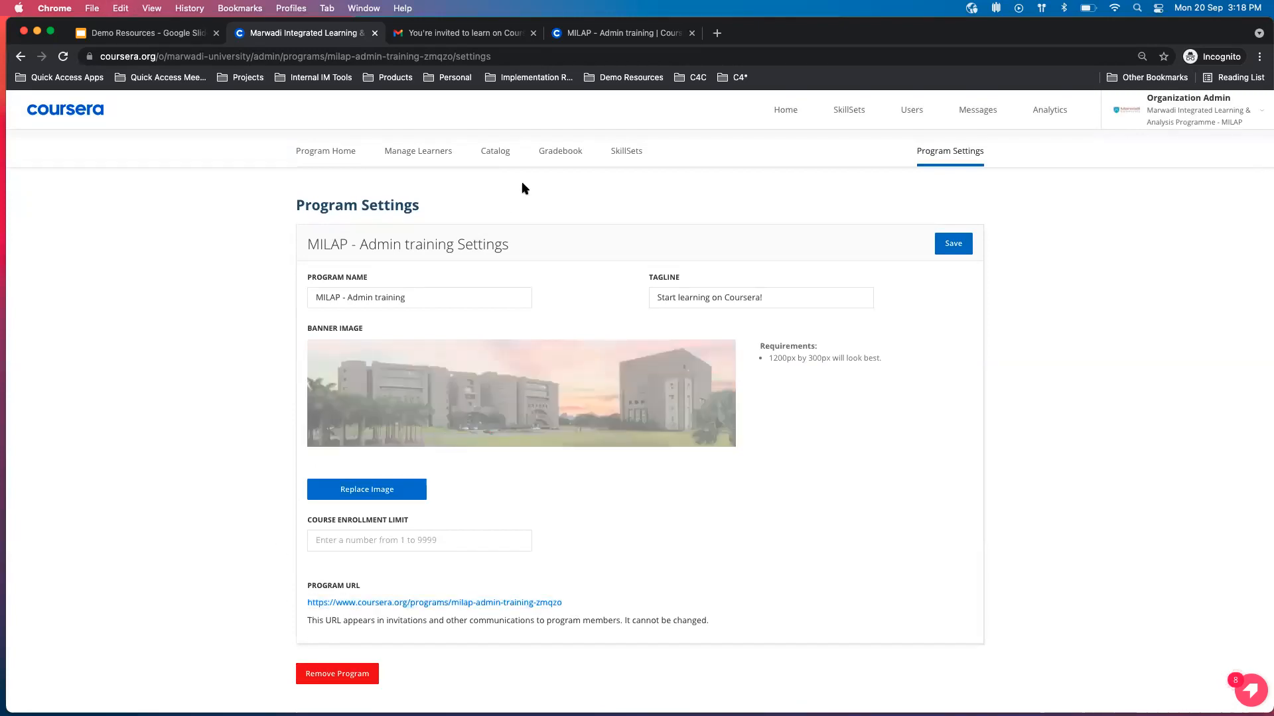
click(430, 234)
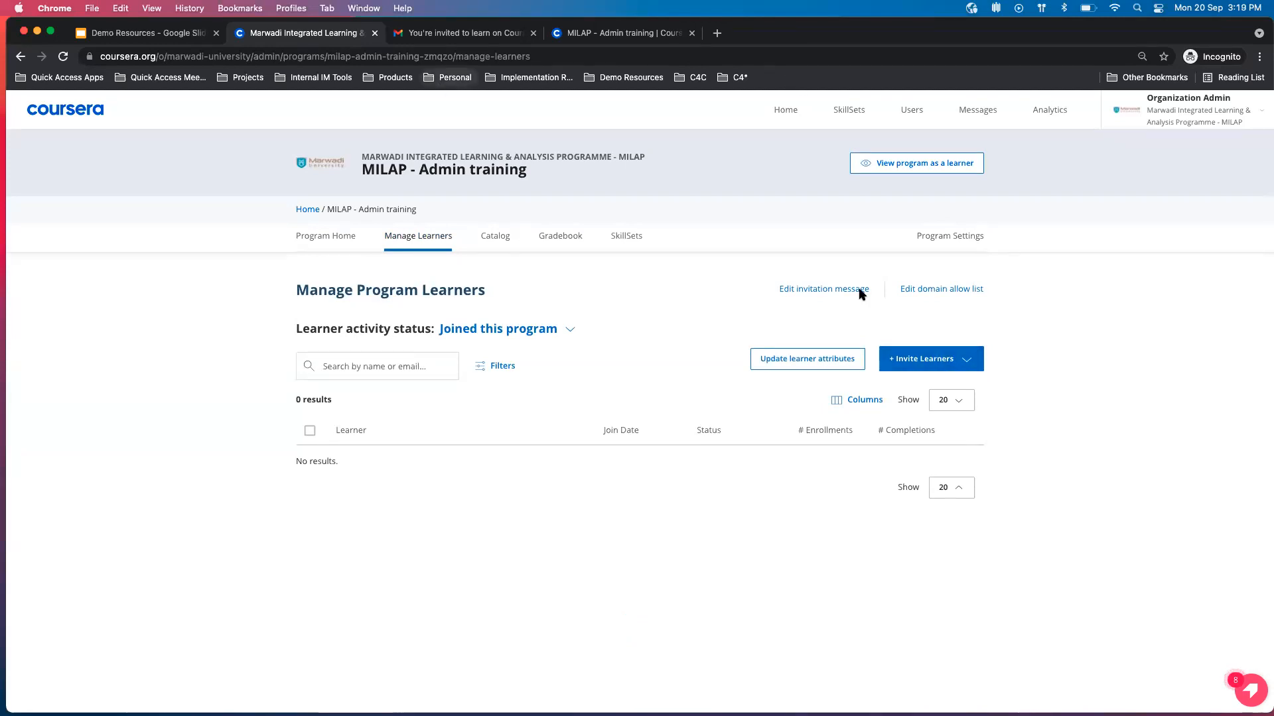
Reopen the program settings and highlight the program URL to examine it.
click(962, 238)
scroll(530, 655, down, 2)
drag(569, 603, 303, 601)
click(397, 566)
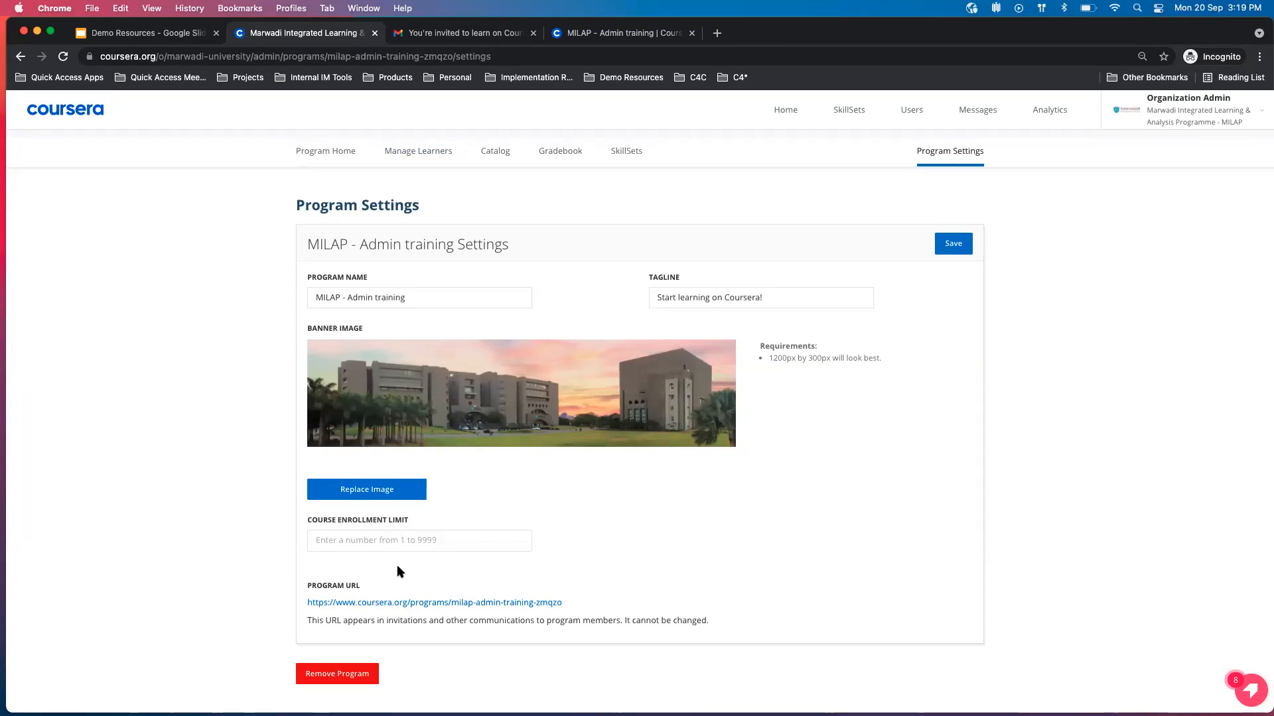
Check the Gmail invitation and the learner-facing MILAP - Admin training page, returning to the admin learner management page.
click(487, 32)
click(323, 36)
scroll(405, 197, up, 2)
click(420, 218)
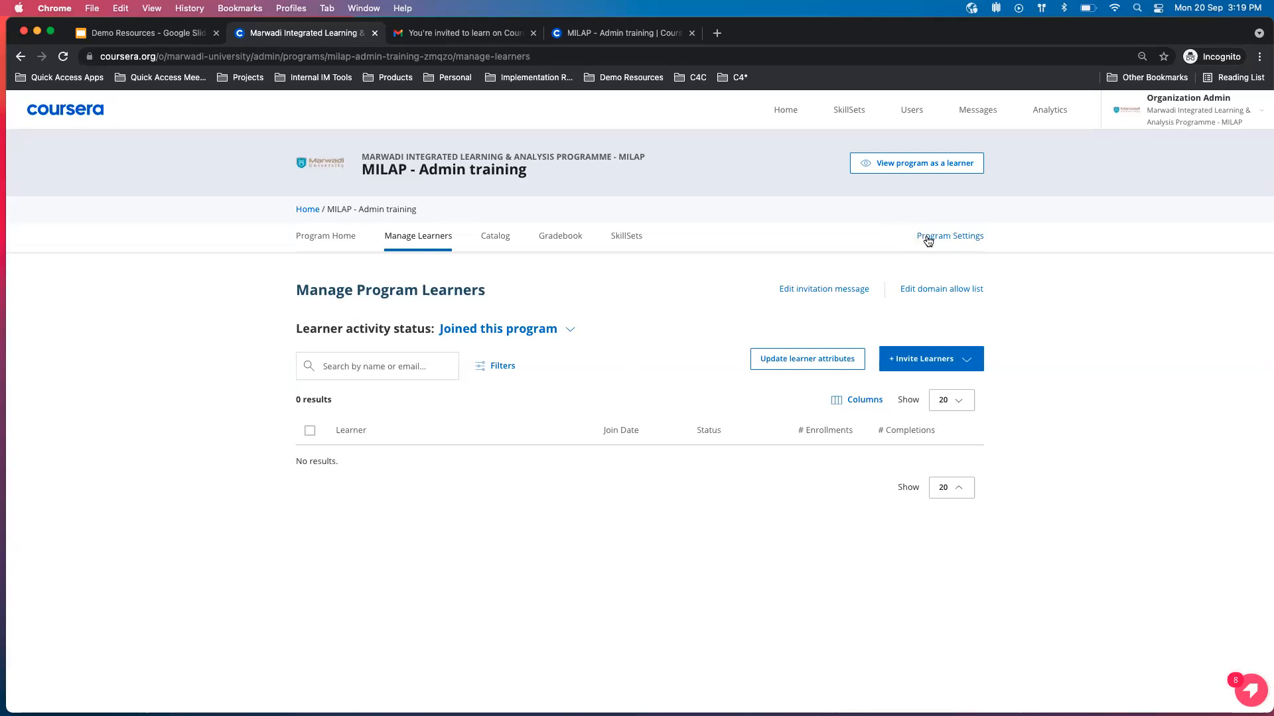
click(642, 35)
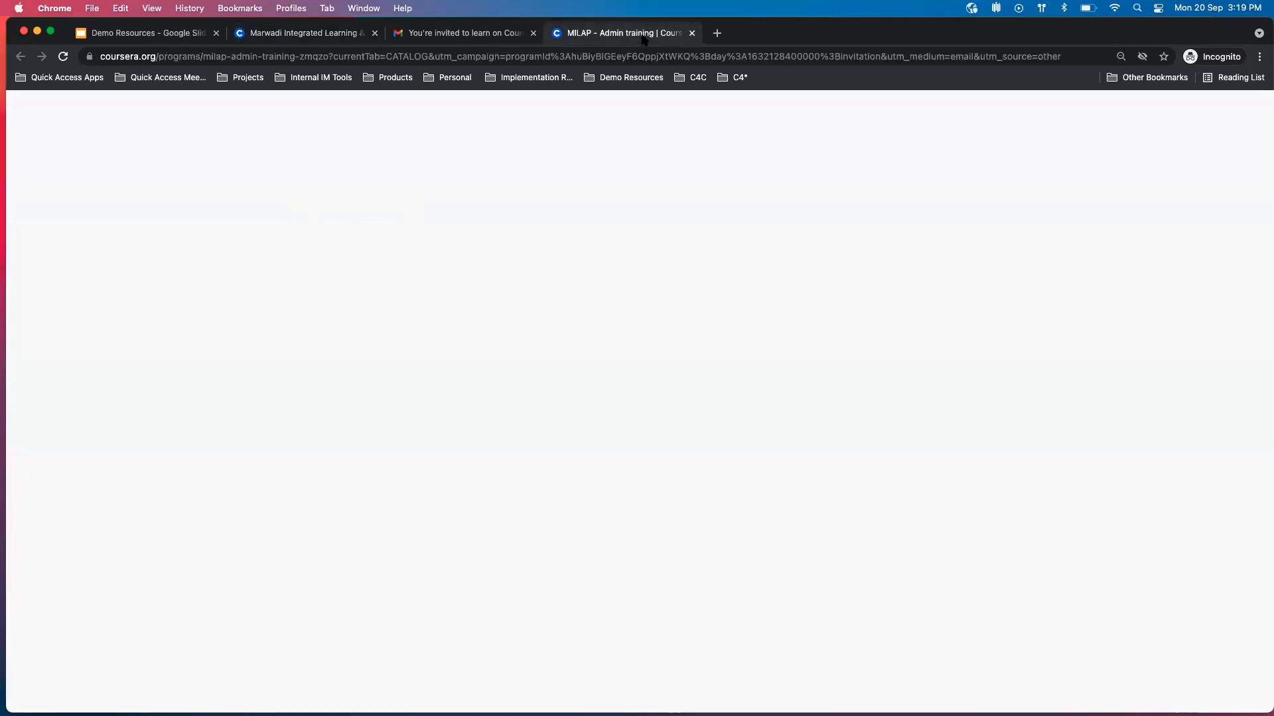
click(348, 36)
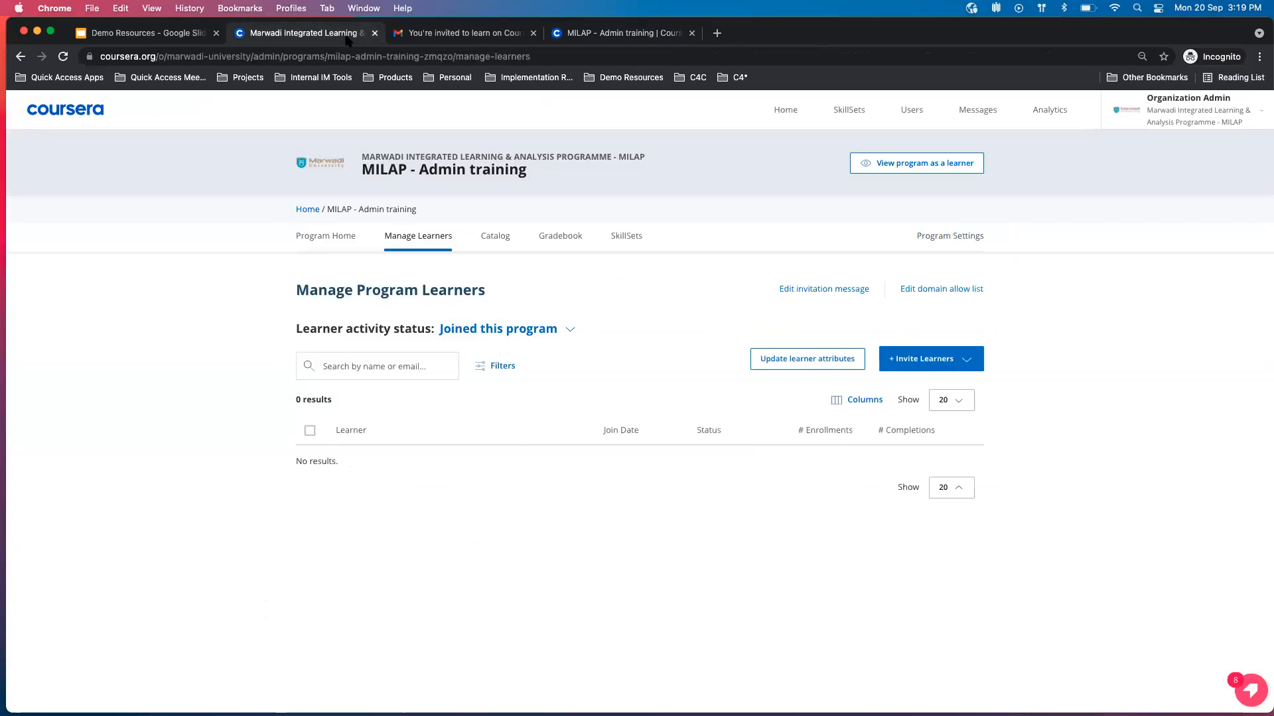
Open the bulk invitation dialog to examine the CSV template and file upload options, and close it without uploading.
click(935, 360)
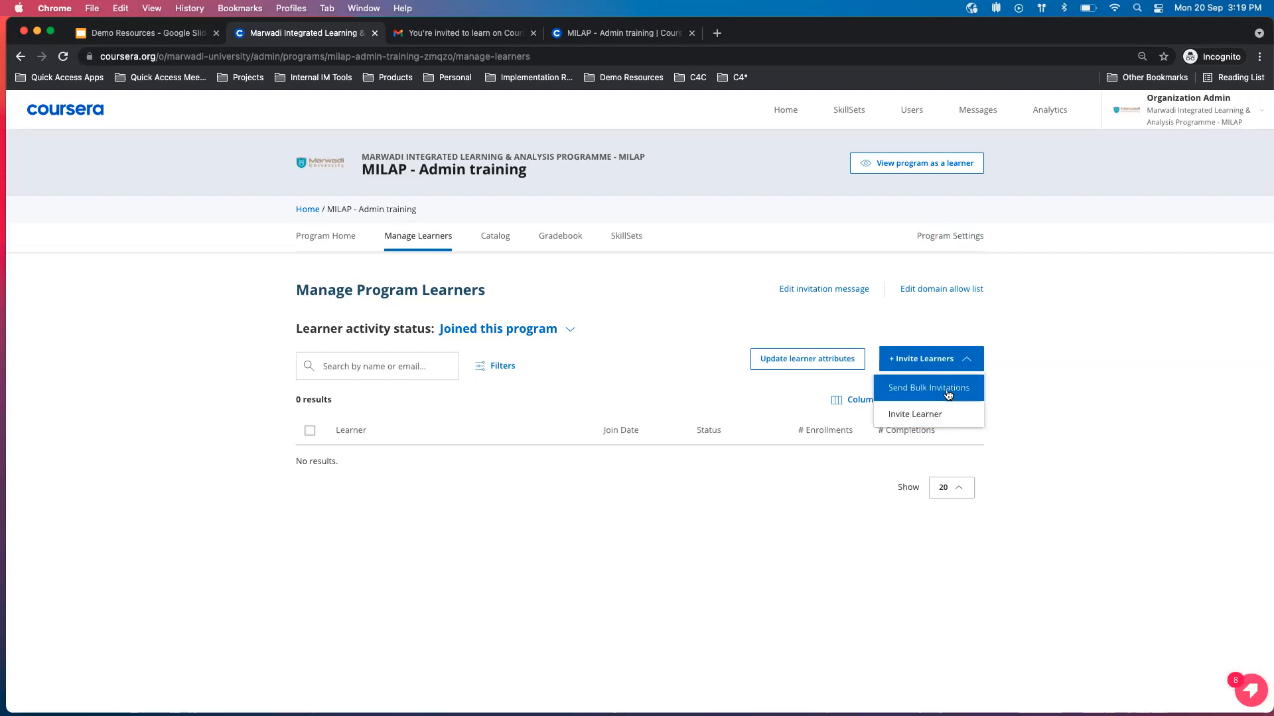
click(948, 391)
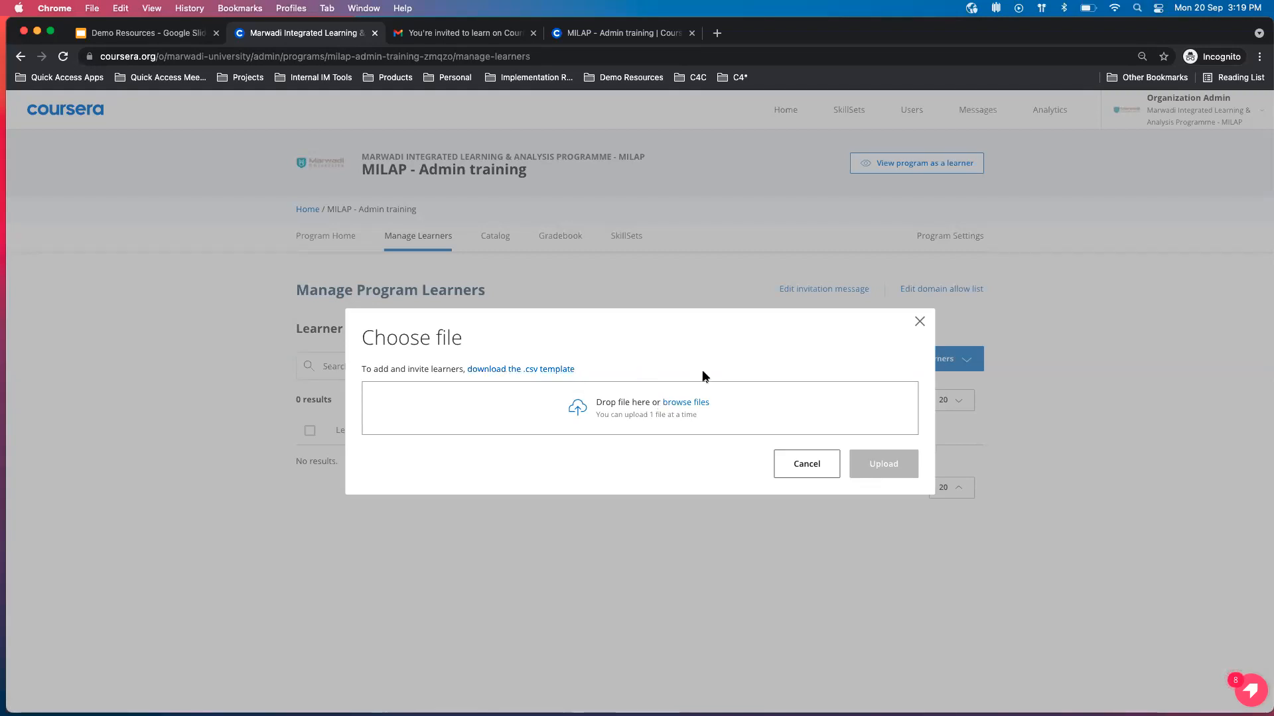
click(920, 323)
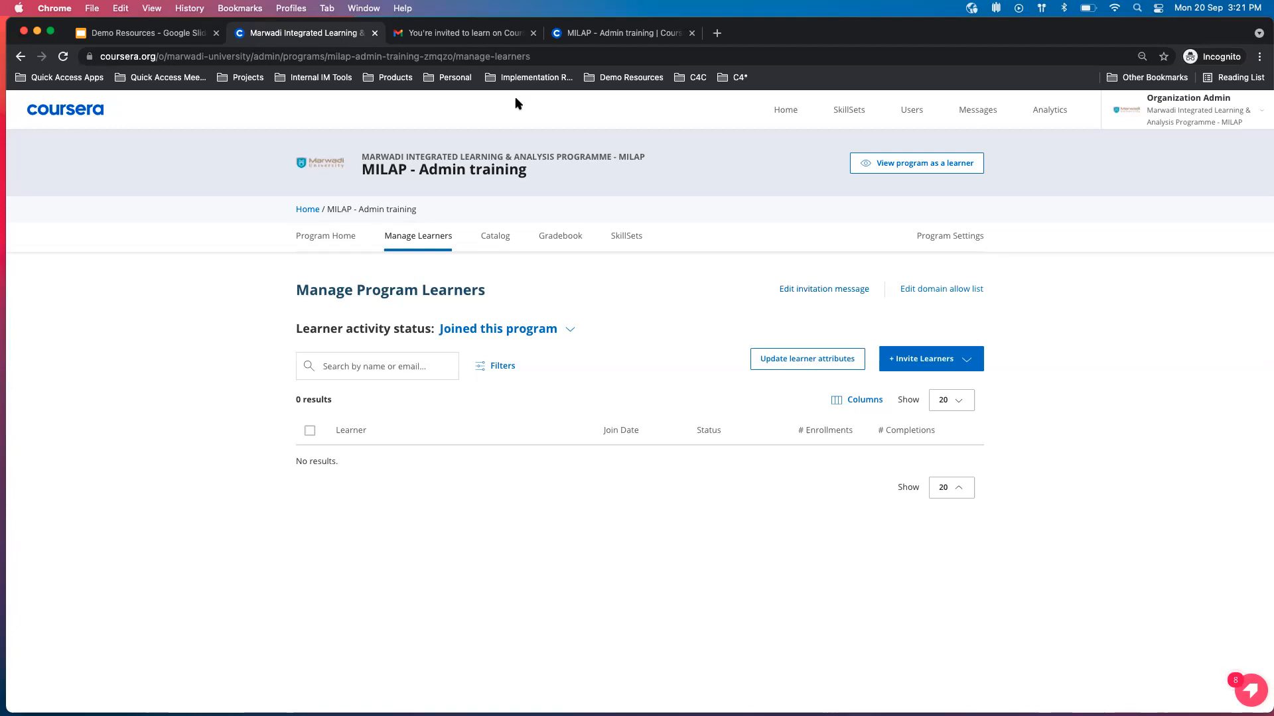
Review the body of the Coursera invitation email in Gmail, and return to the learner management page.
click(497, 36)
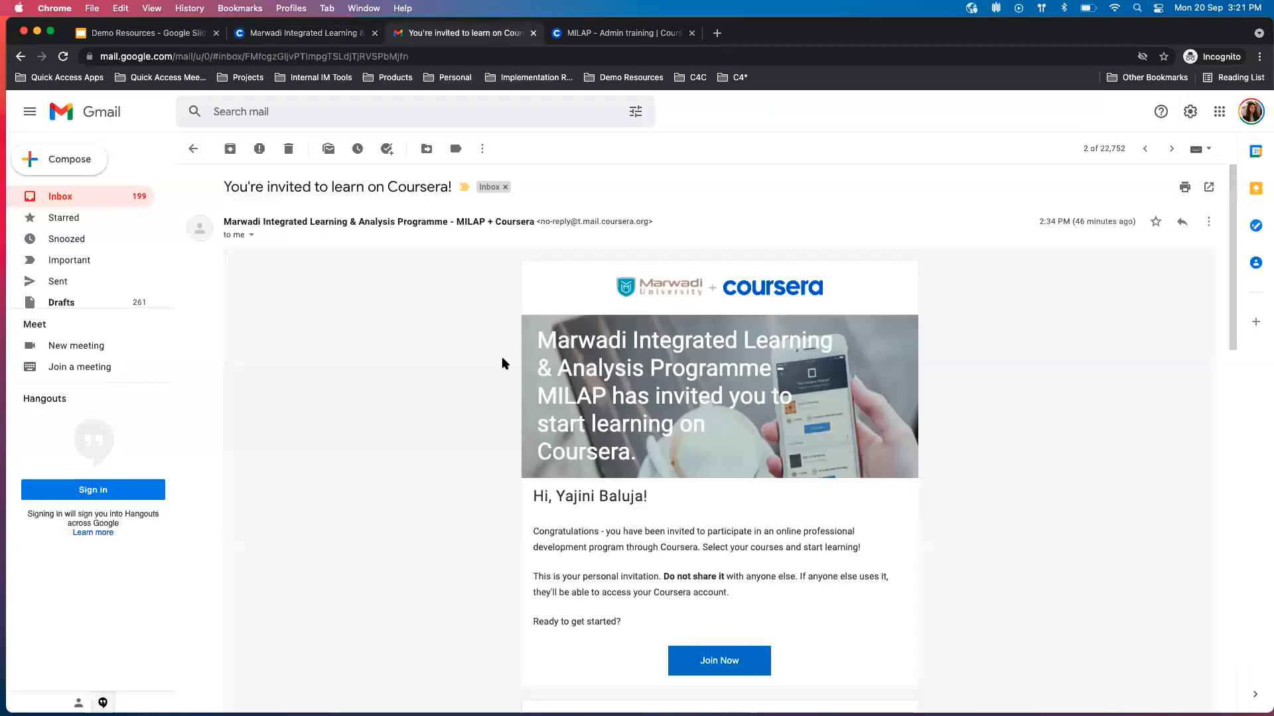
scroll(504, 362, down, 2)
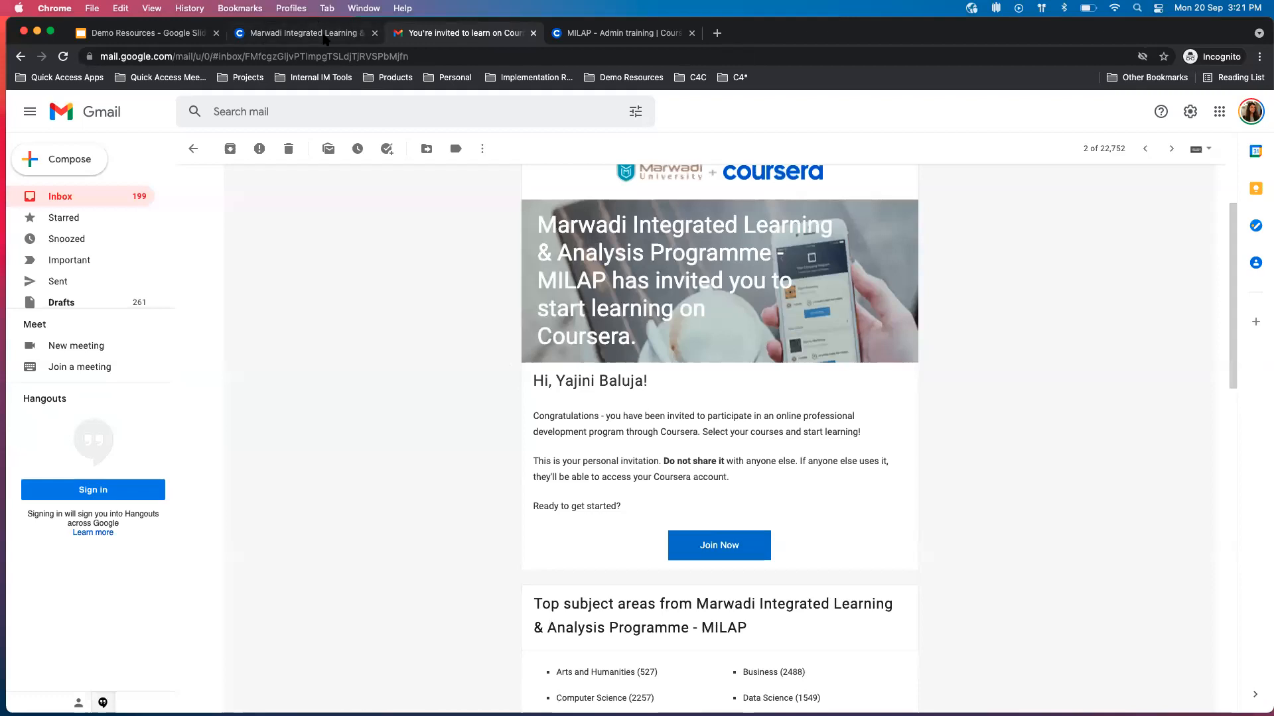
click(325, 37)
Start a custom invitation message for the program and title it "Enroll in courses from 12th Oct".
click(867, 297)
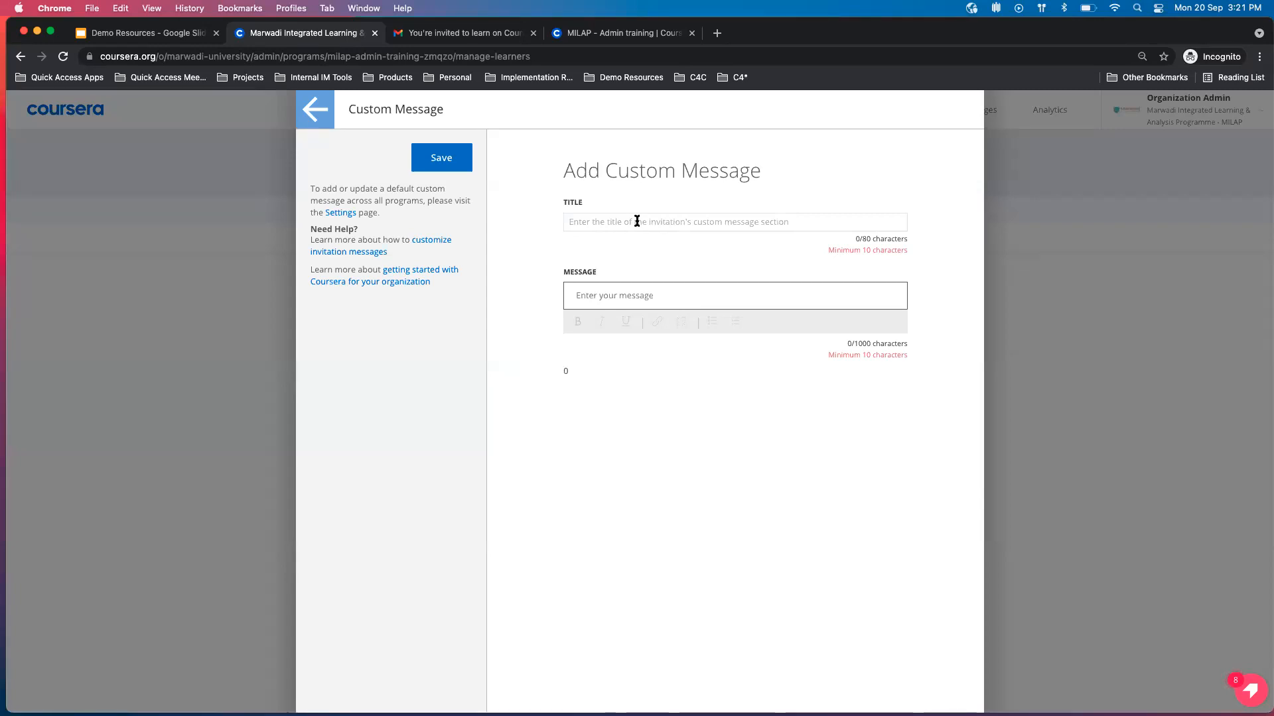
click(637, 221)
text(Join the Program)
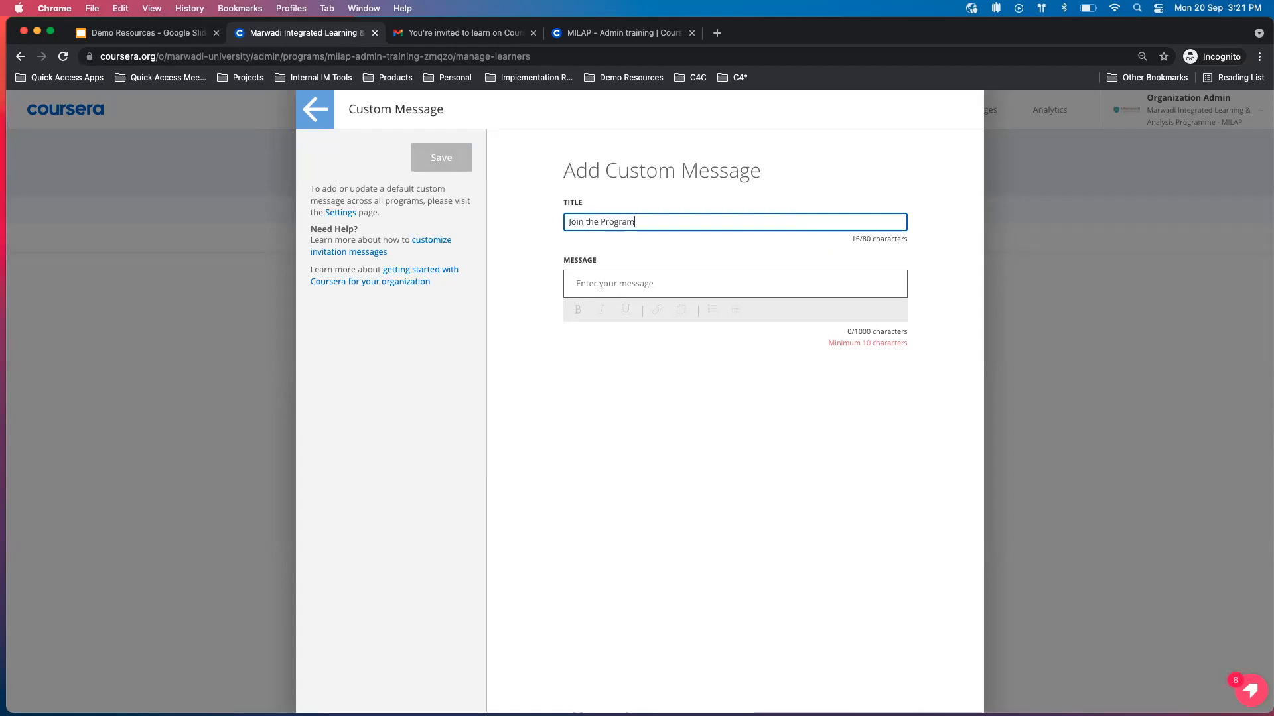
key(super+a)
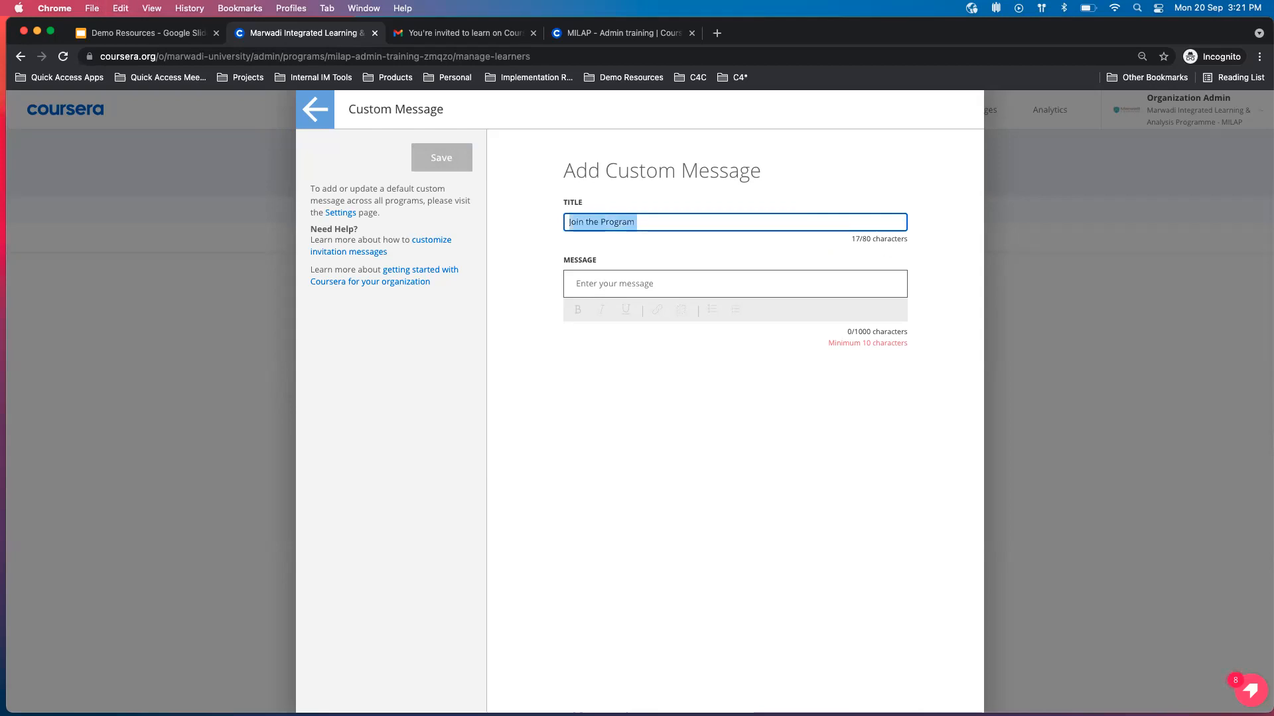
text(Enroll in courses from 12th Oct)
Fill the custom message body with the placeholder text "ndjhdjdjdjdkf".
click(650, 273)
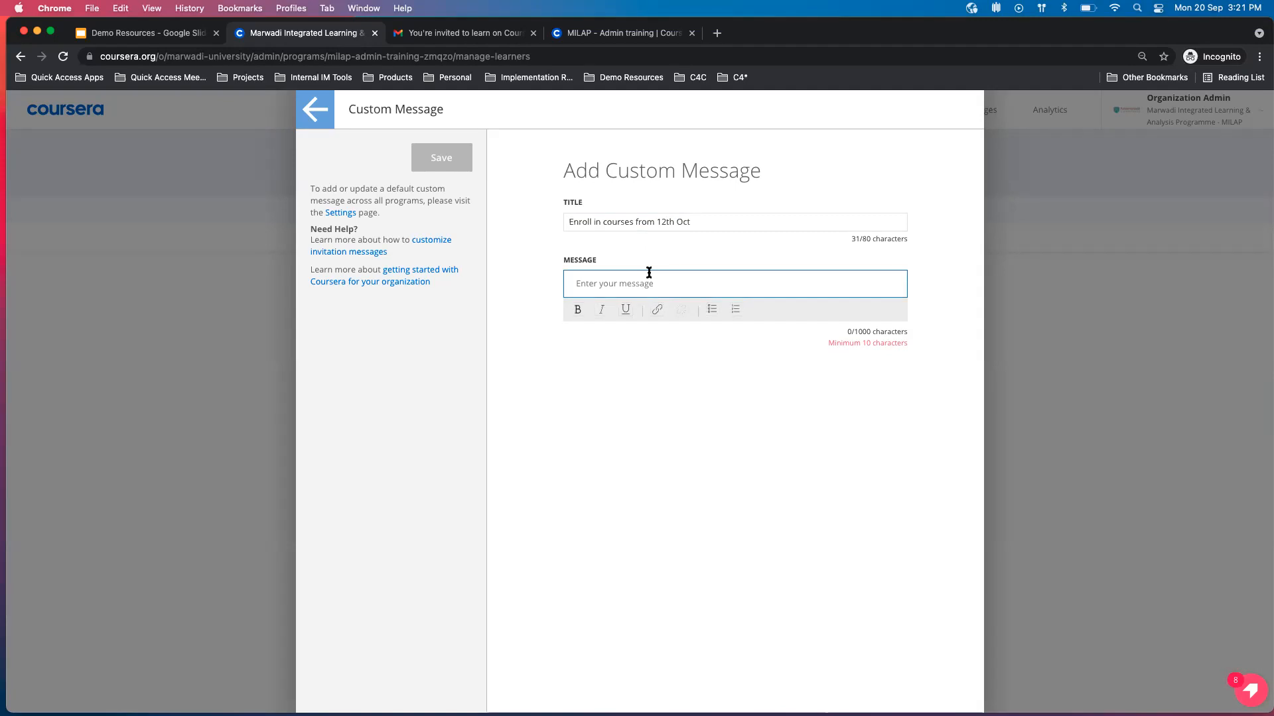
text(dddd)
click(441, 162)
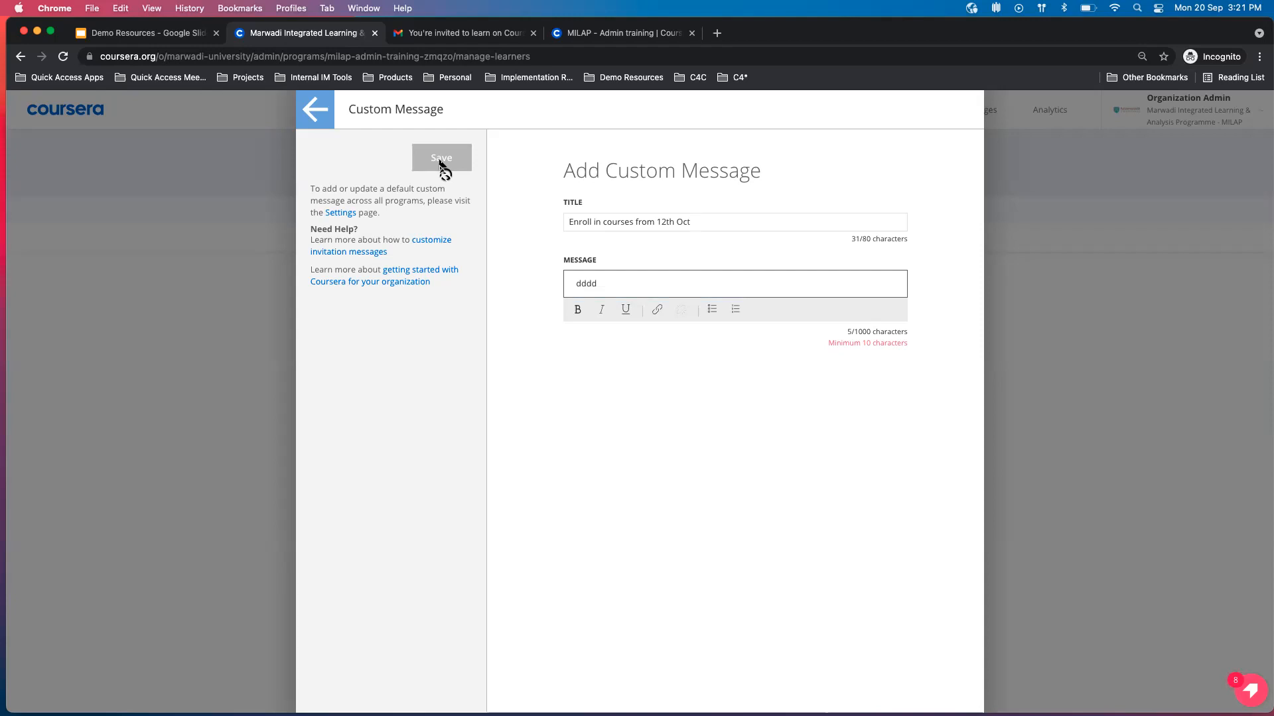
drag(672, 273, 540, 282)
text(ndjhdjdjdjdkf)
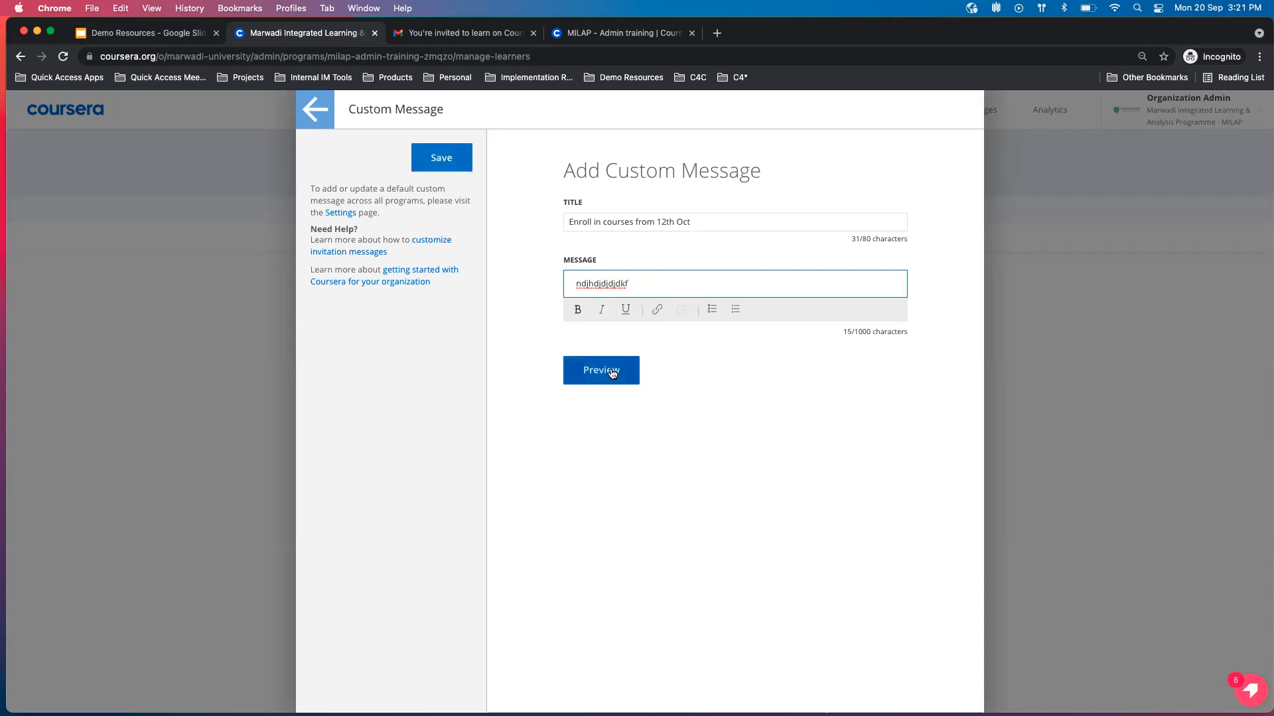
Preview the invitation email with the custom message, and discard the message changes.
click(608, 376)
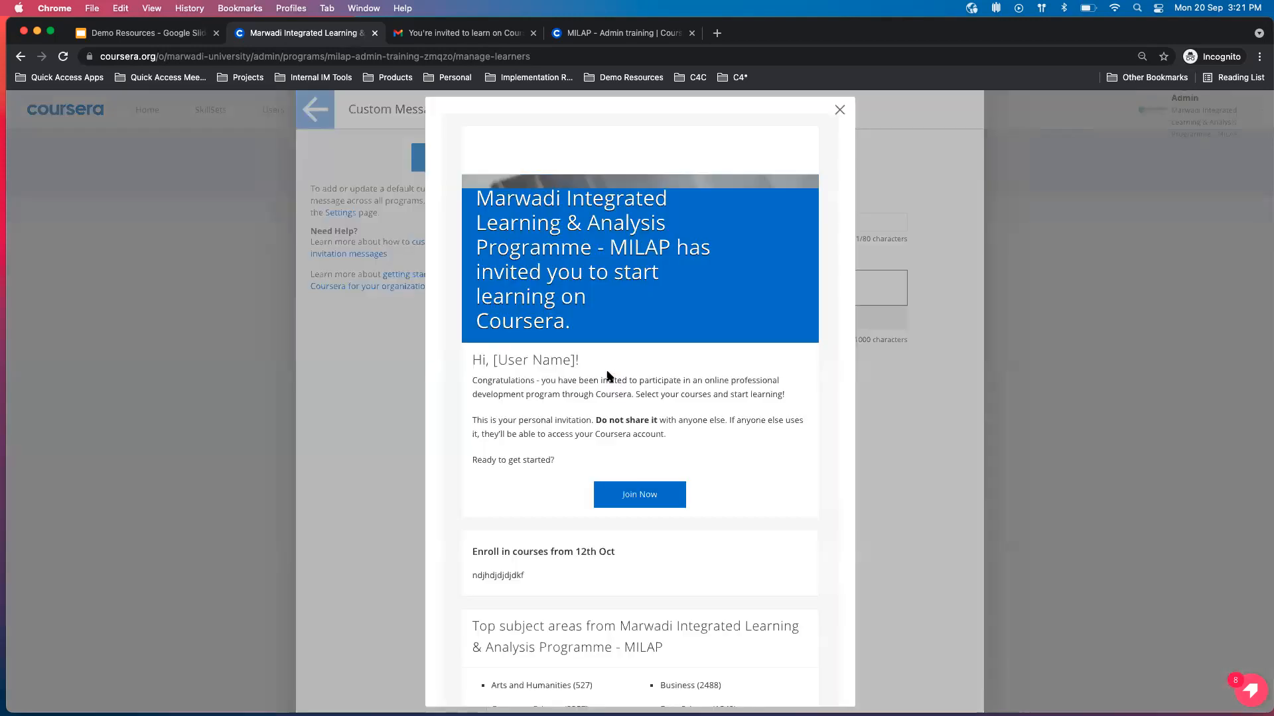
scroll(538, 534, down, 1)
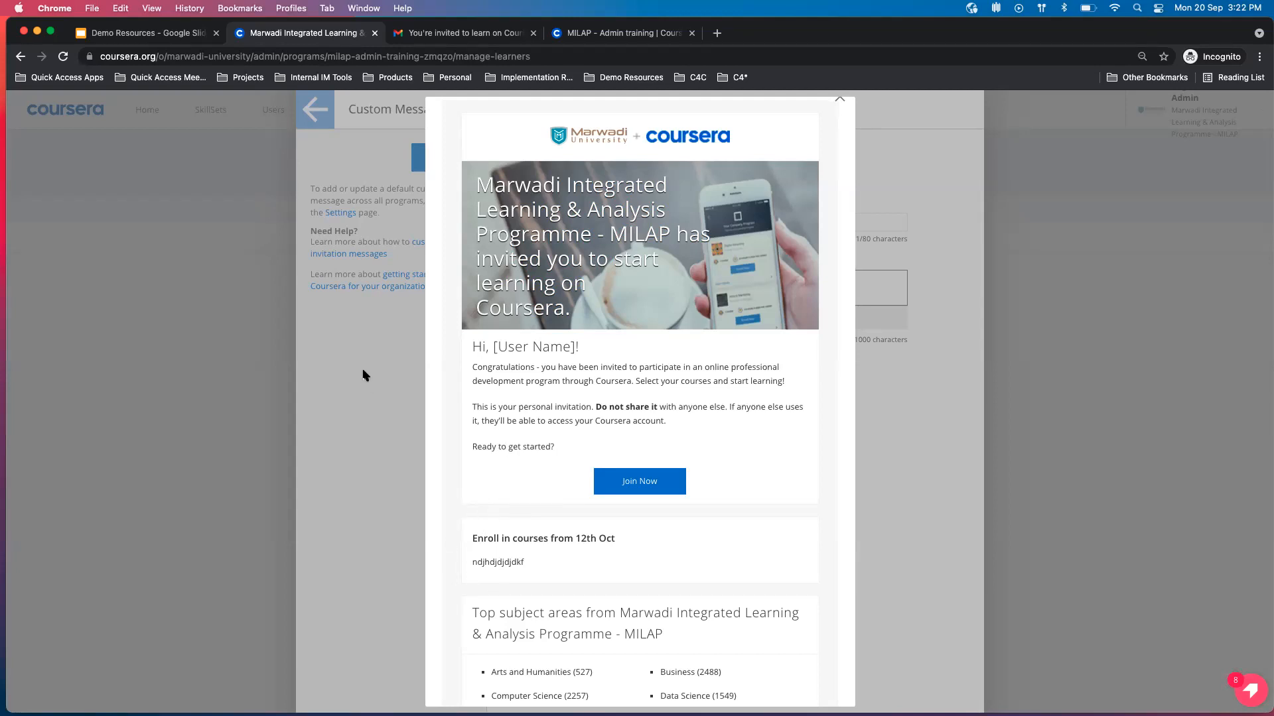
click(839, 100)
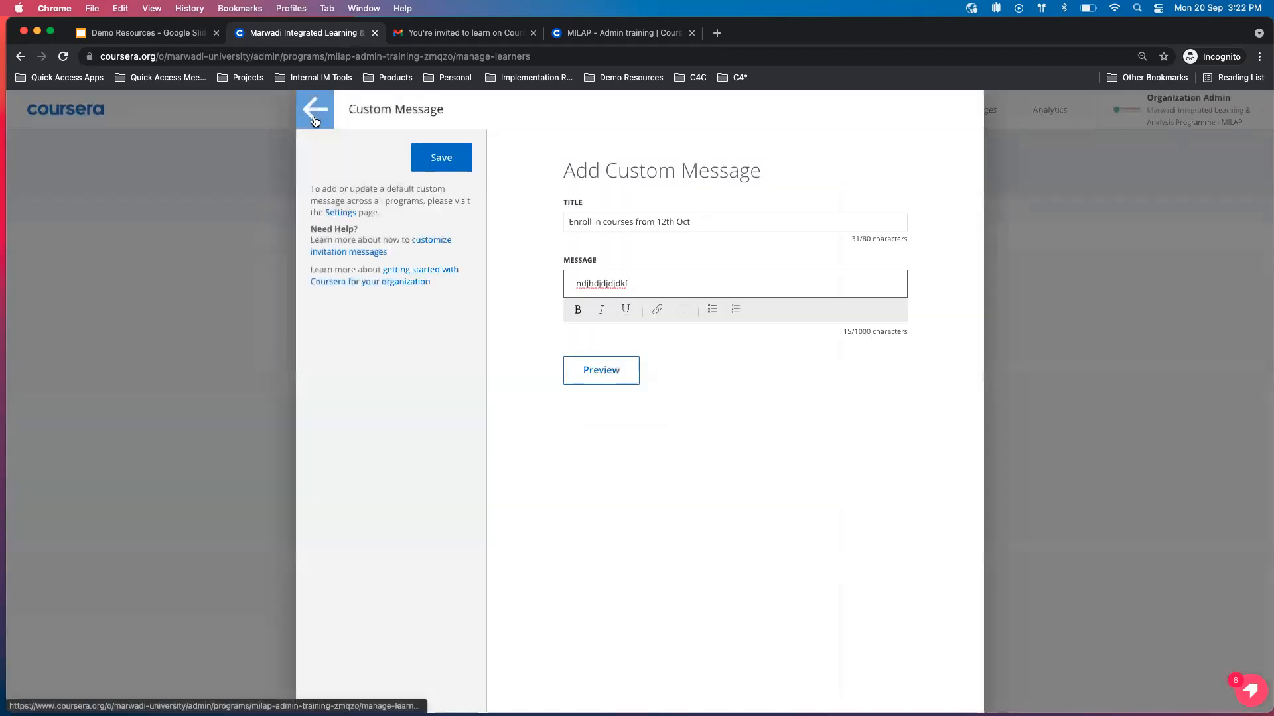
click(258, 196)
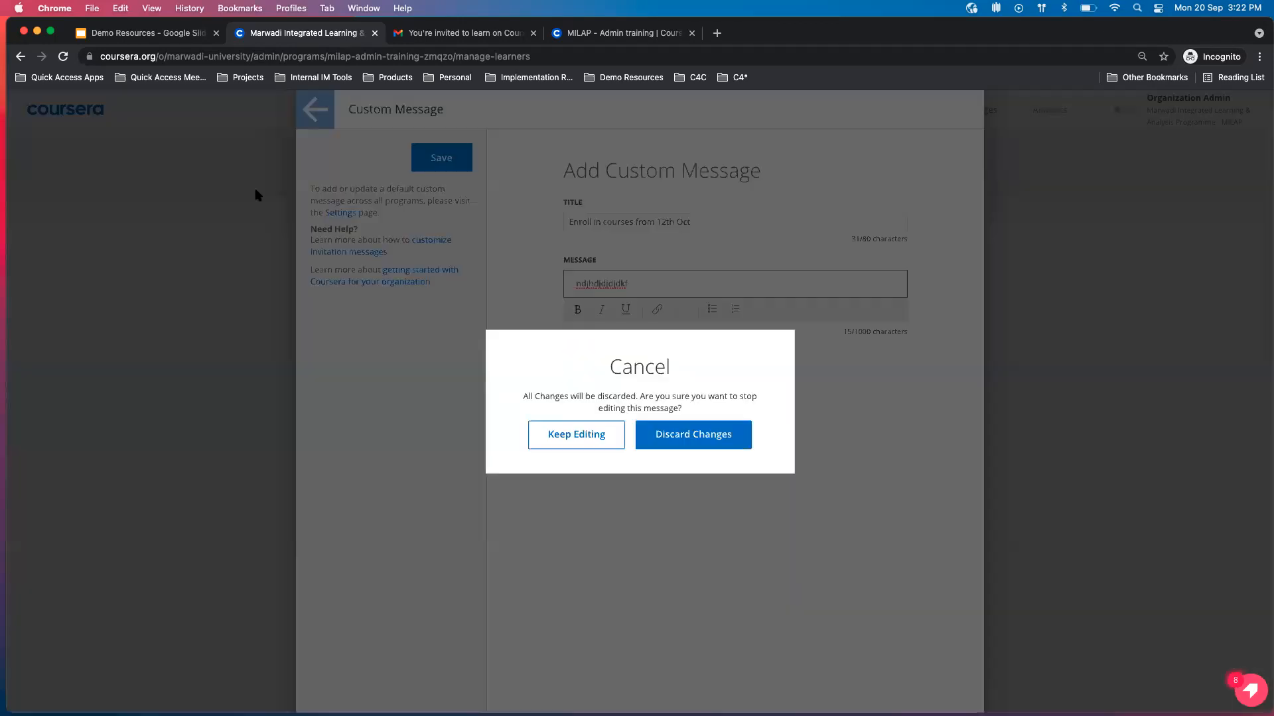
click(698, 439)
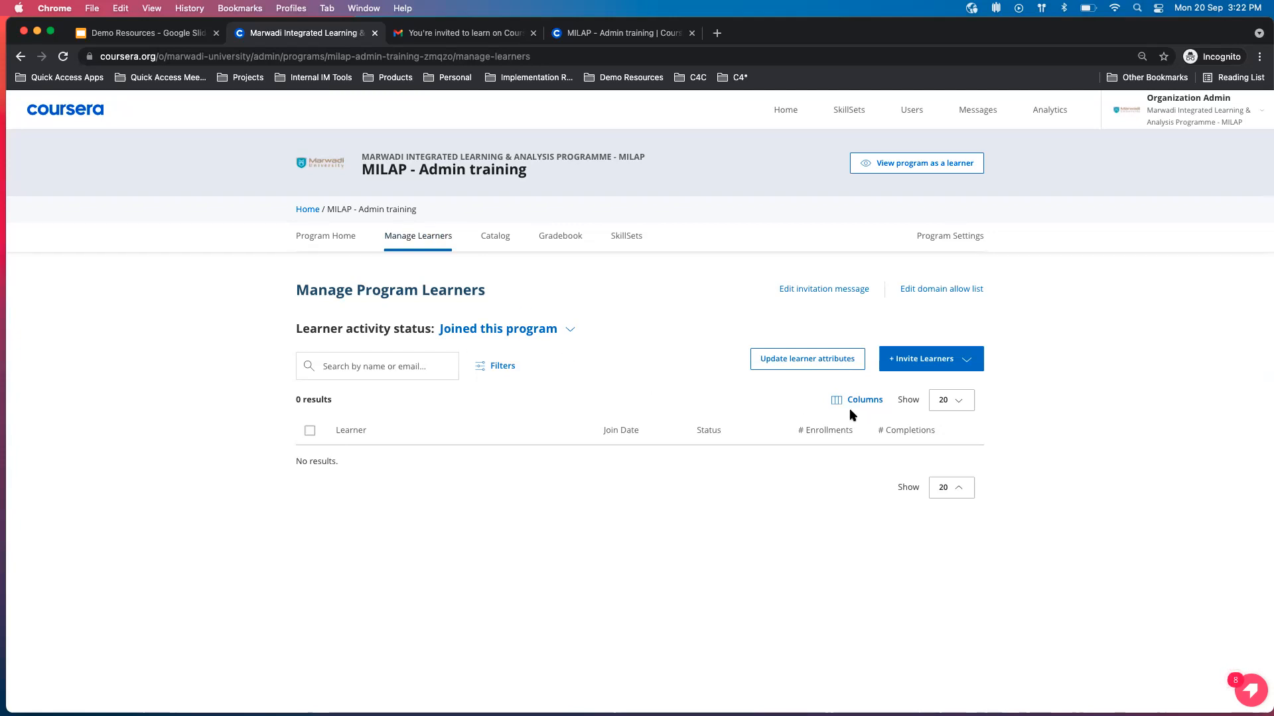
List learners who were invited but never joined this program, and add the Status and Current Enrollments columns.
click(569, 330)
click(587, 379)
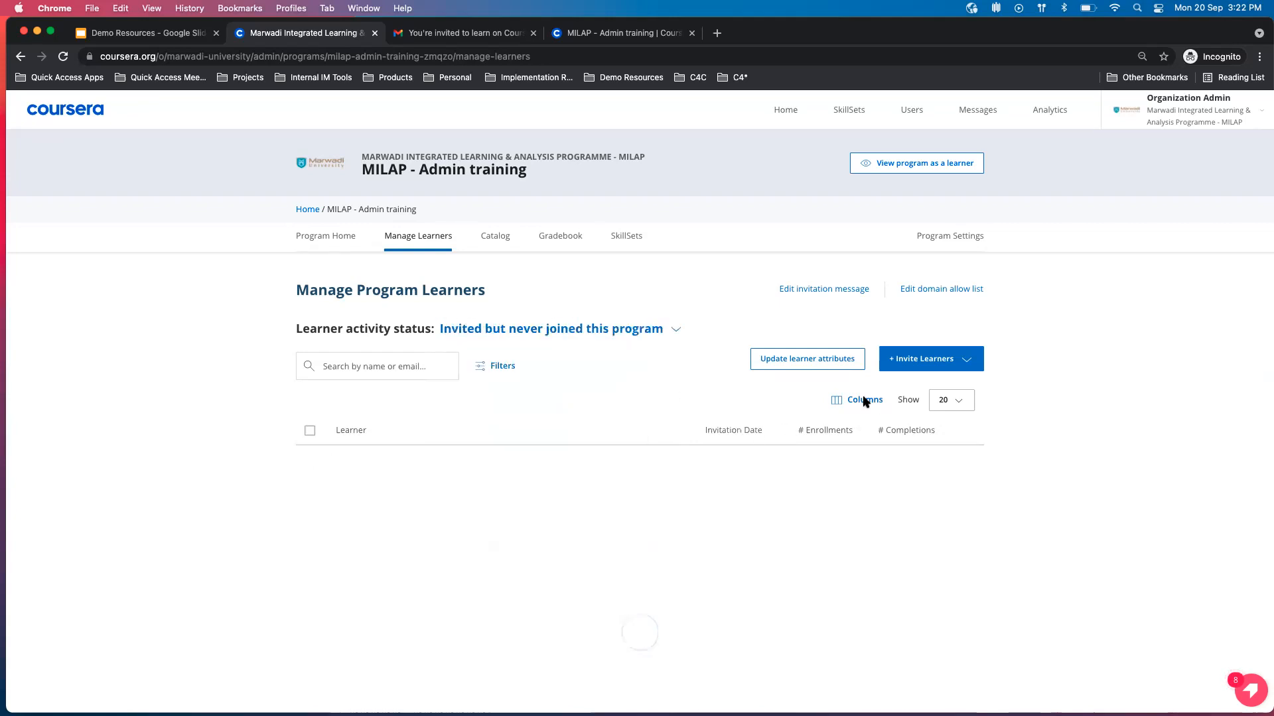
click(810, 410)
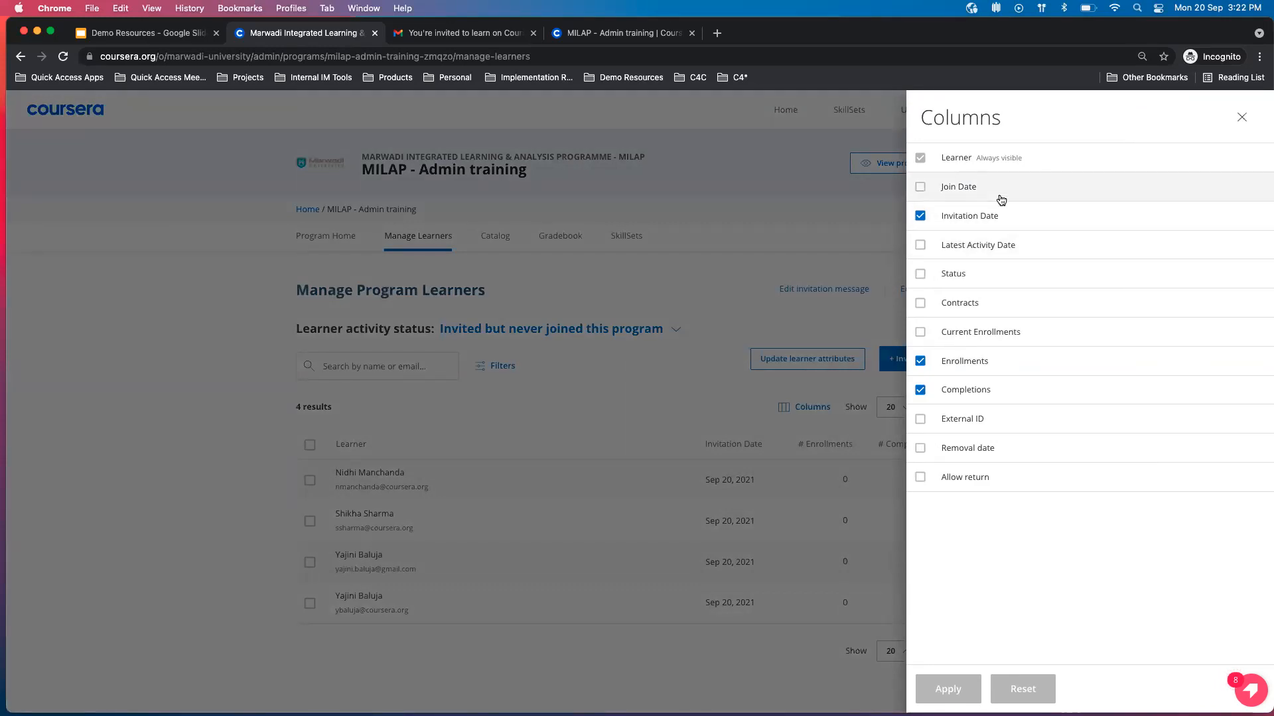
click(988, 339)
click(962, 275)
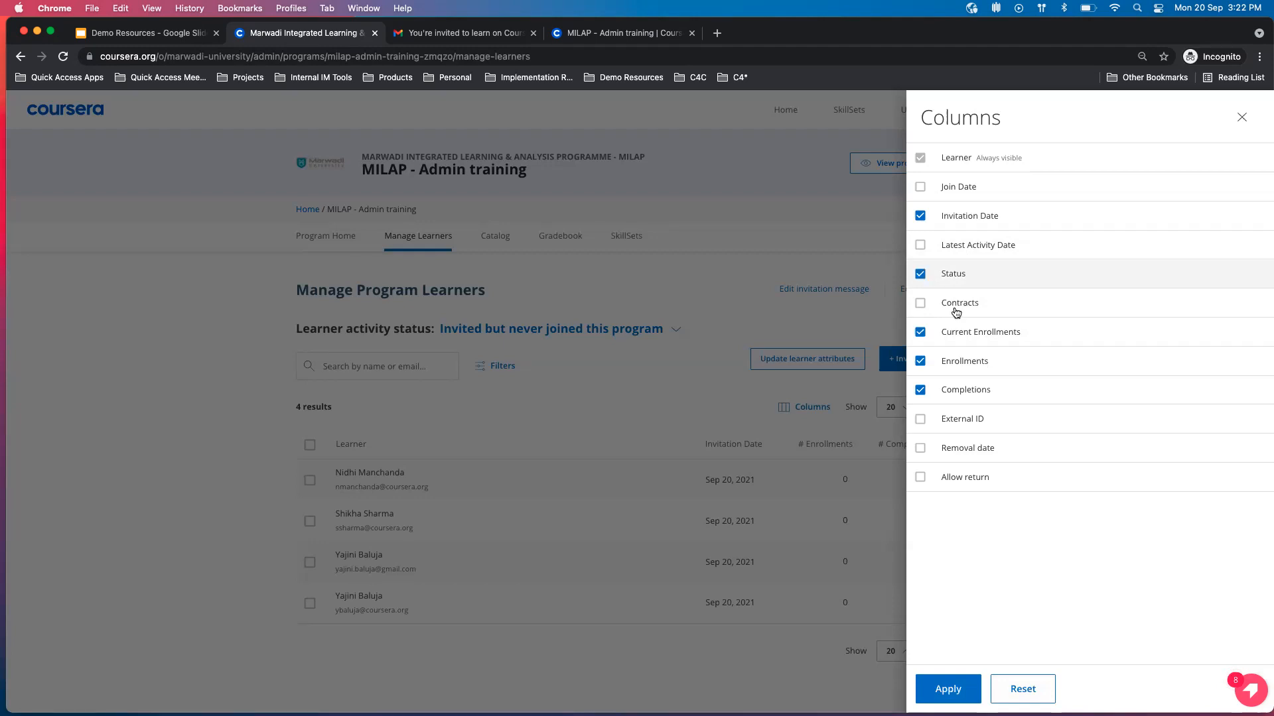
click(947, 688)
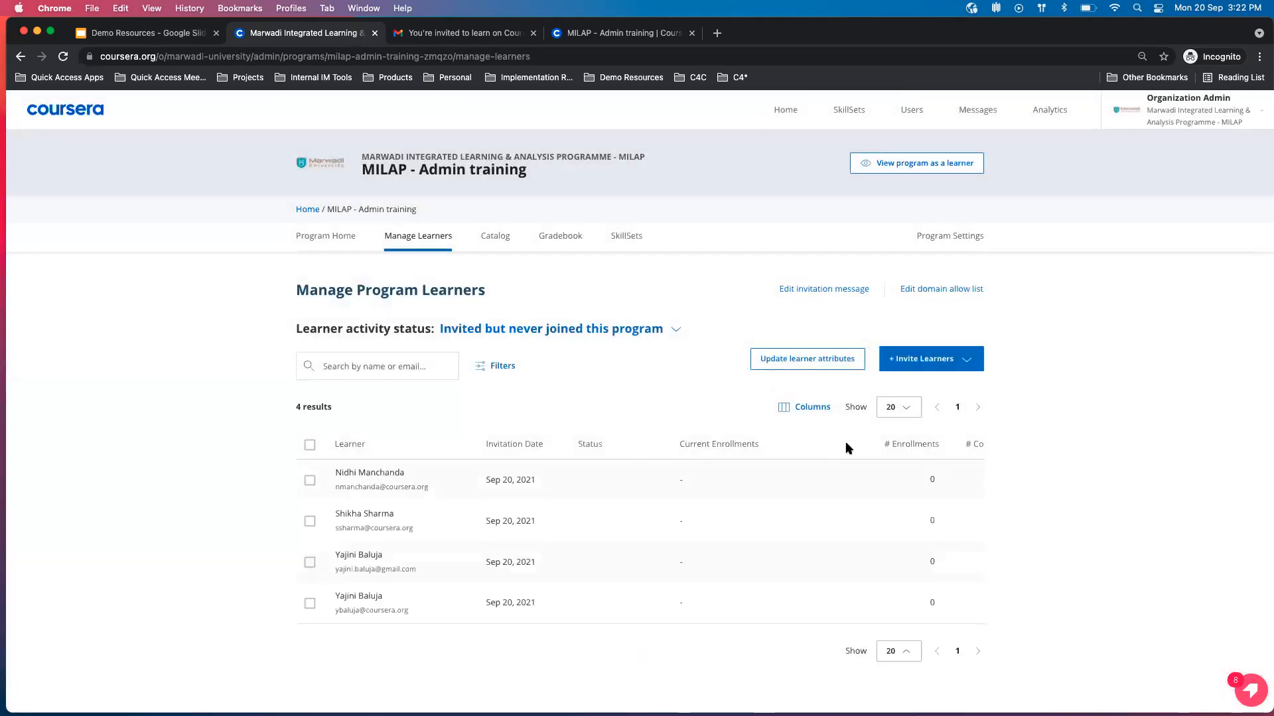
Examine the invited learners table across all its columns, including enrollments, completions and the row actions.
scroll(861, 507, right, 3)
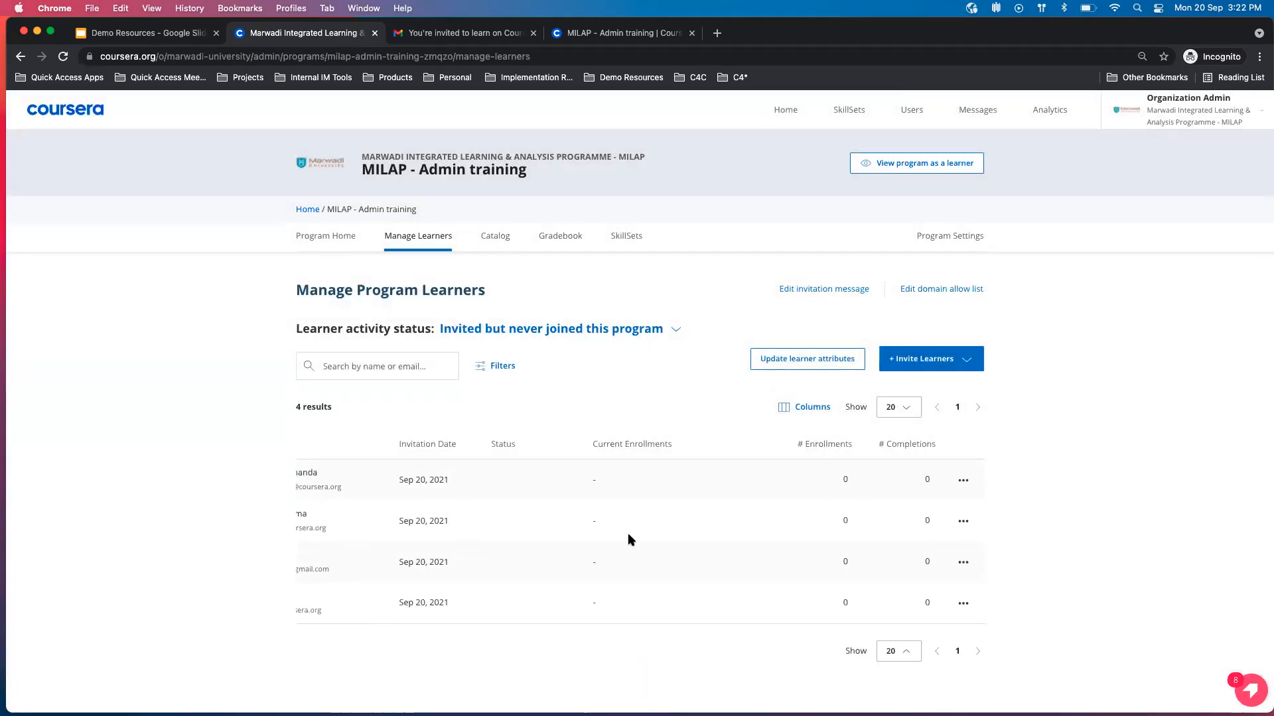
scroll(628, 536, left, 3)
scroll(628, 536, right, 3)
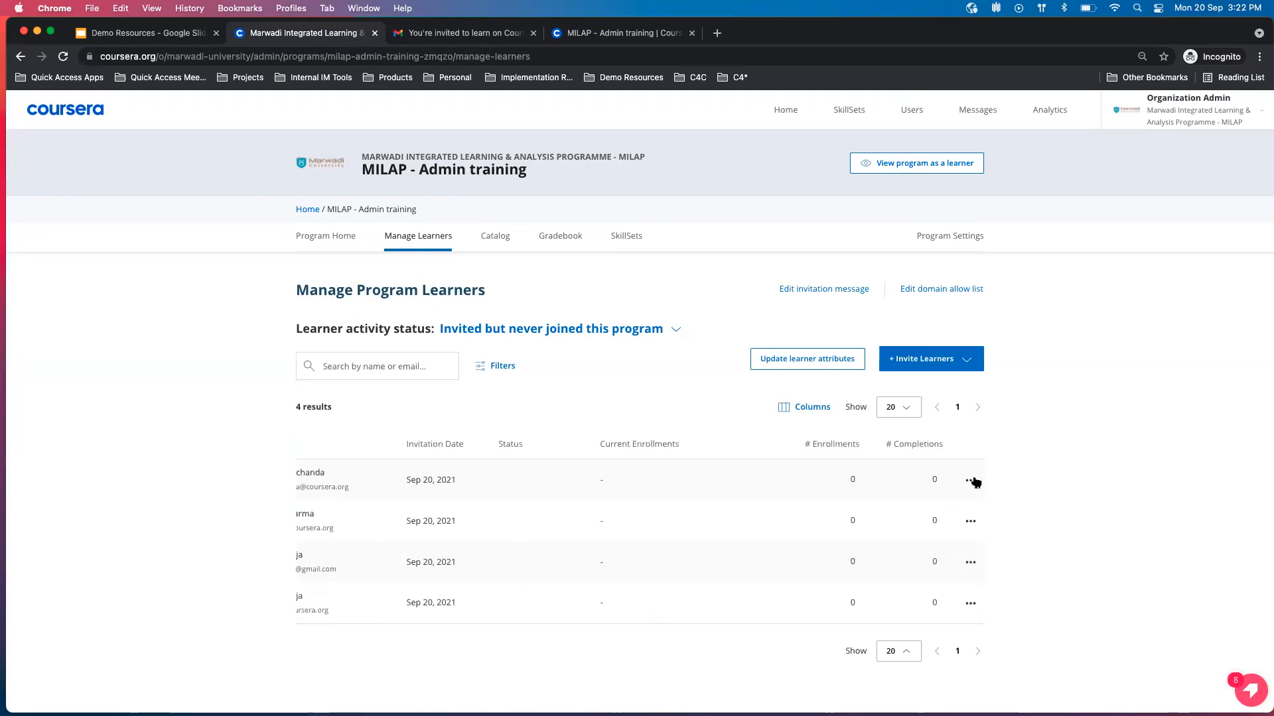
scroll(729, 493, left, 3)
scroll(730, 493, right, 3)
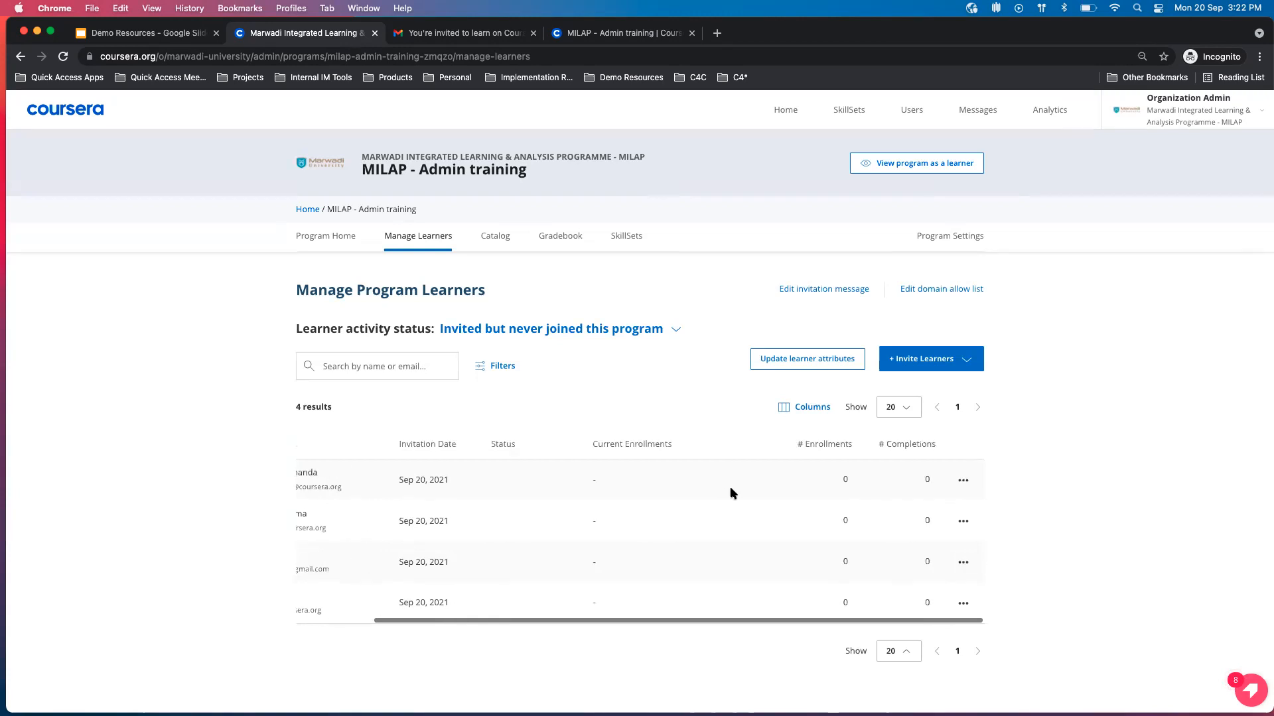
scroll(805, 499, left, 3)
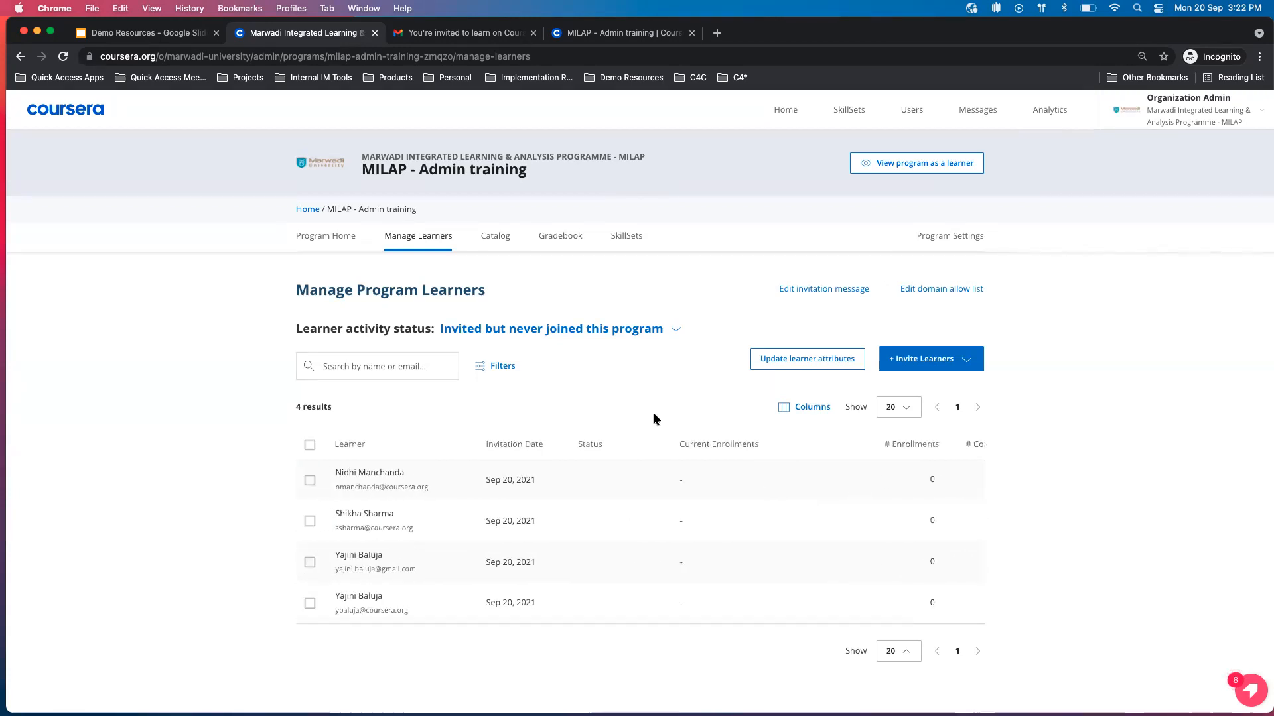
Check the available learner filters without applying any, and select all invited learners to examine the bulk actions.
click(503, 369)
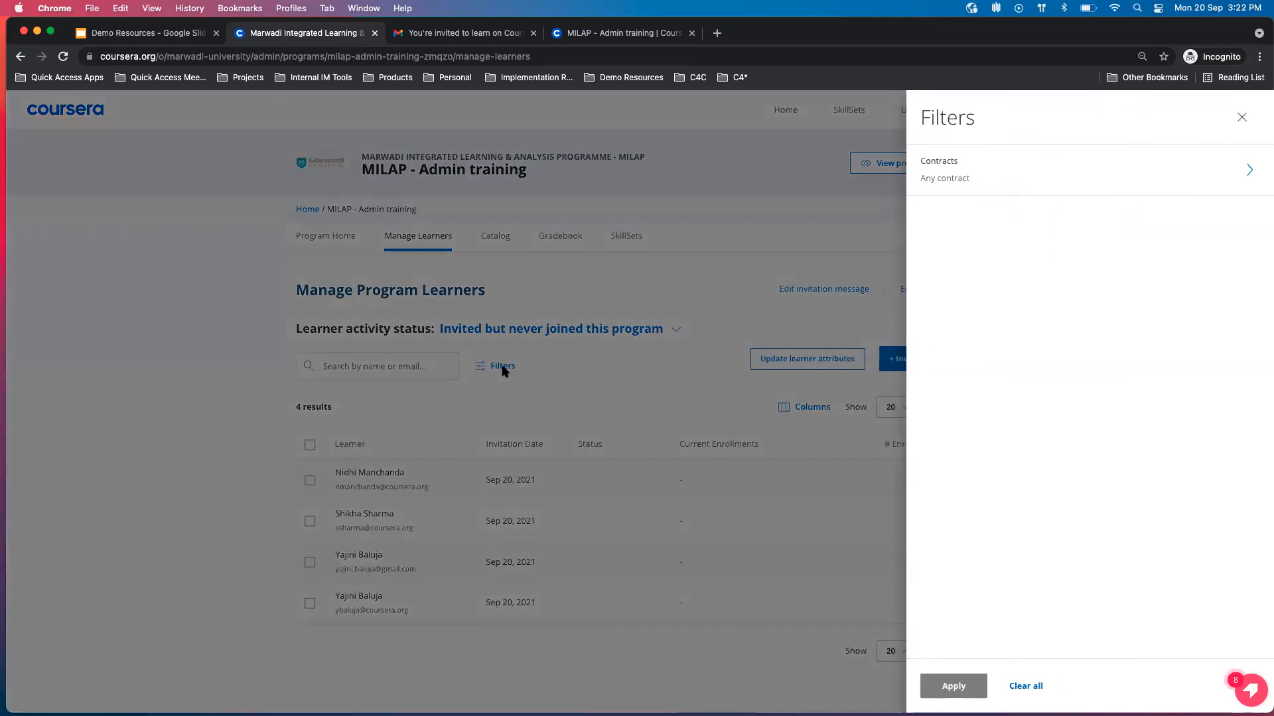
click(1241, 118)
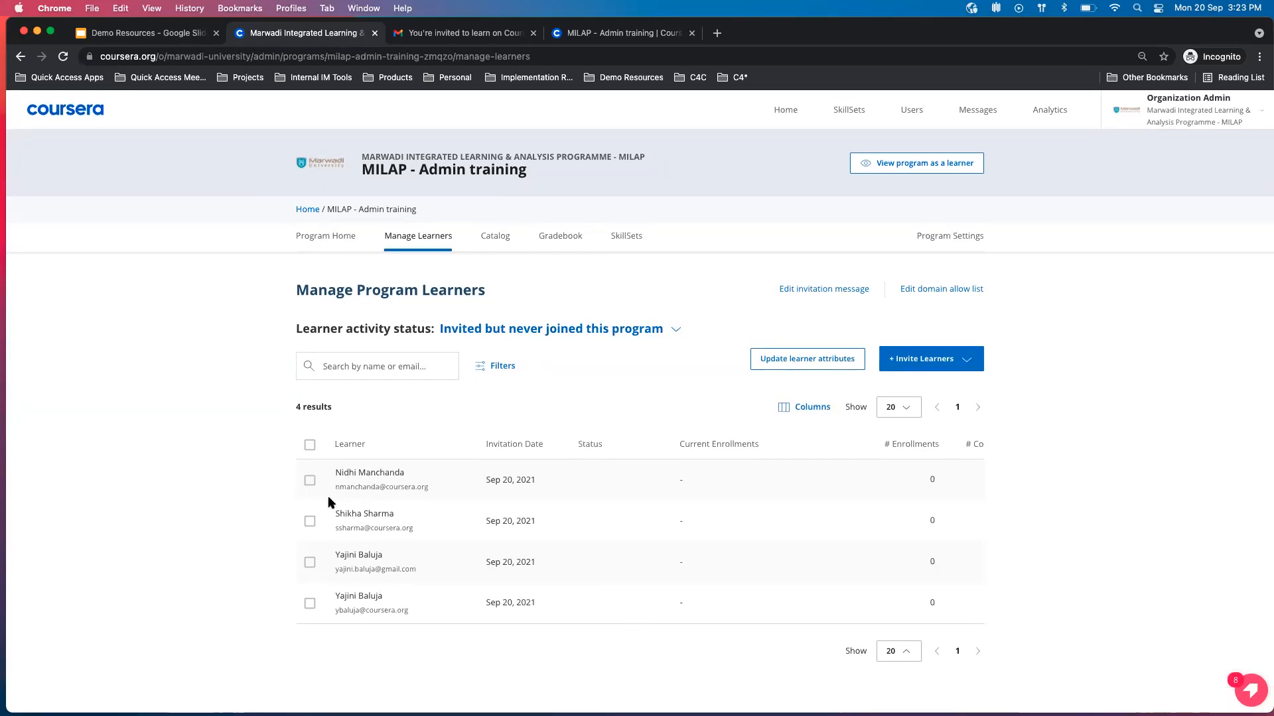
click(309, 445)
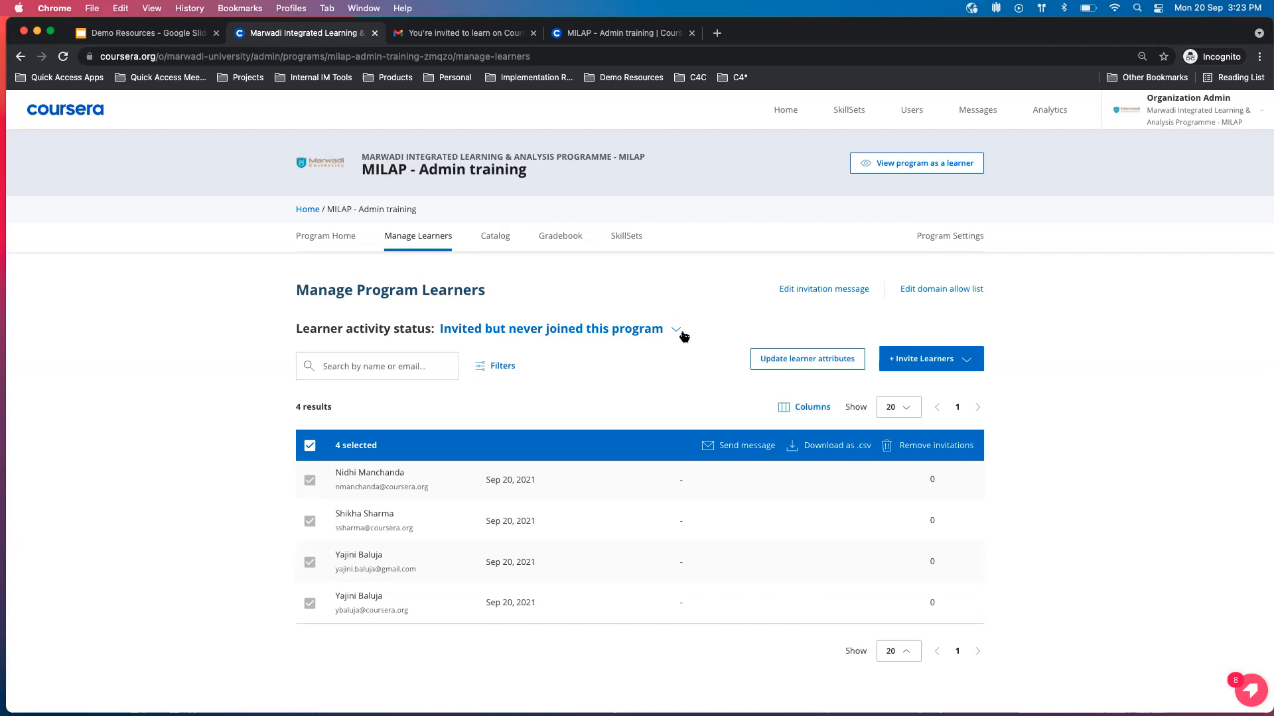
Start joining from the learner-facing program page to examine its login form, check the Gmail invitation, and return to learner management.
click(638, 34)
click(632, 287)
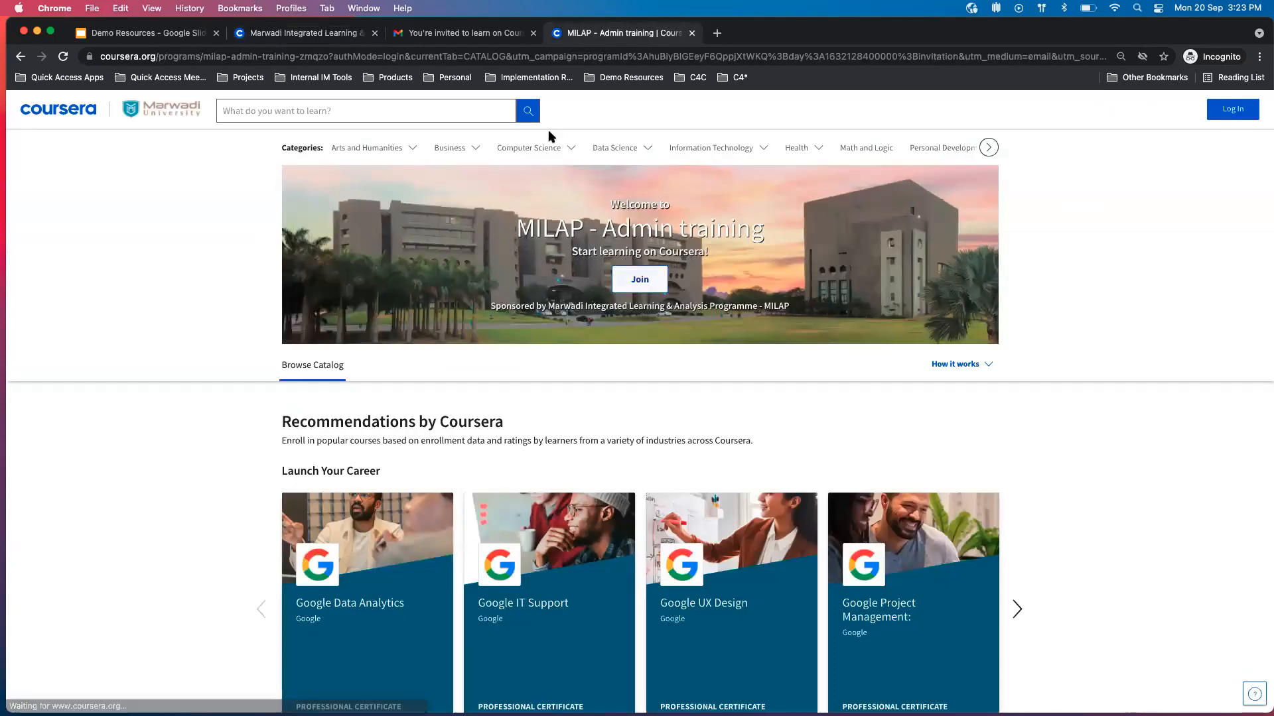
click(449, 34)
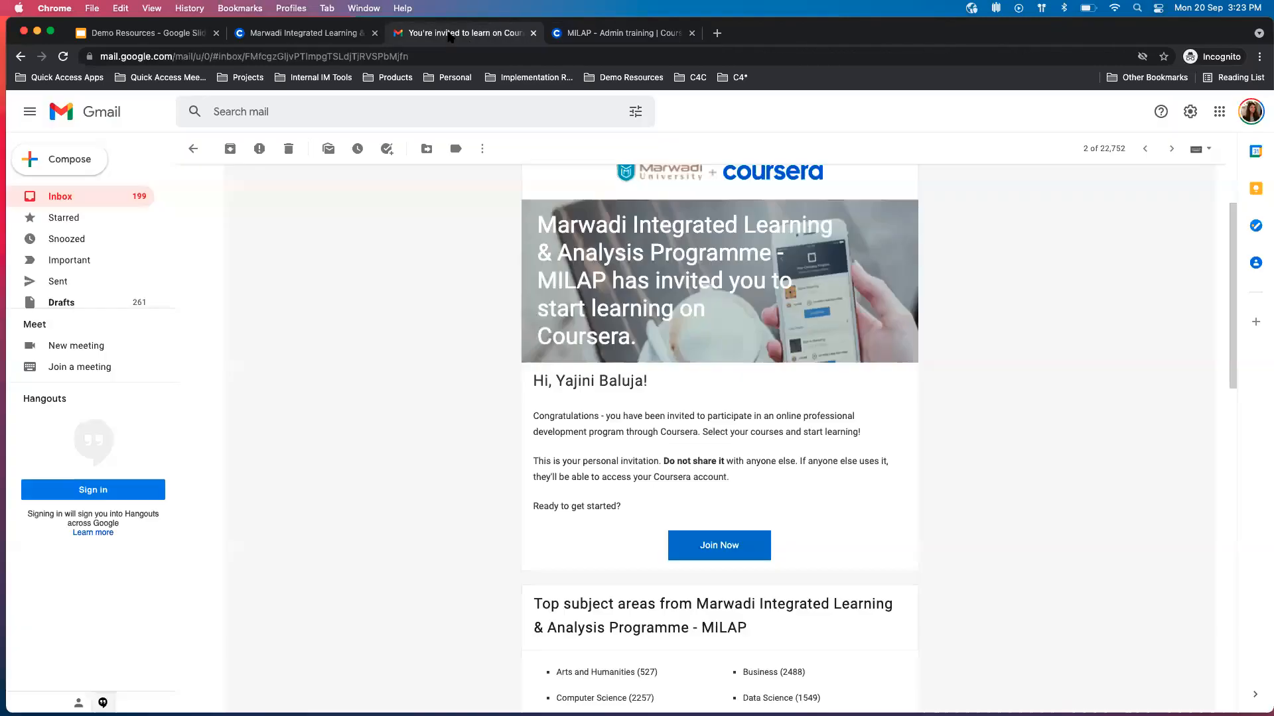
click(321, 34)
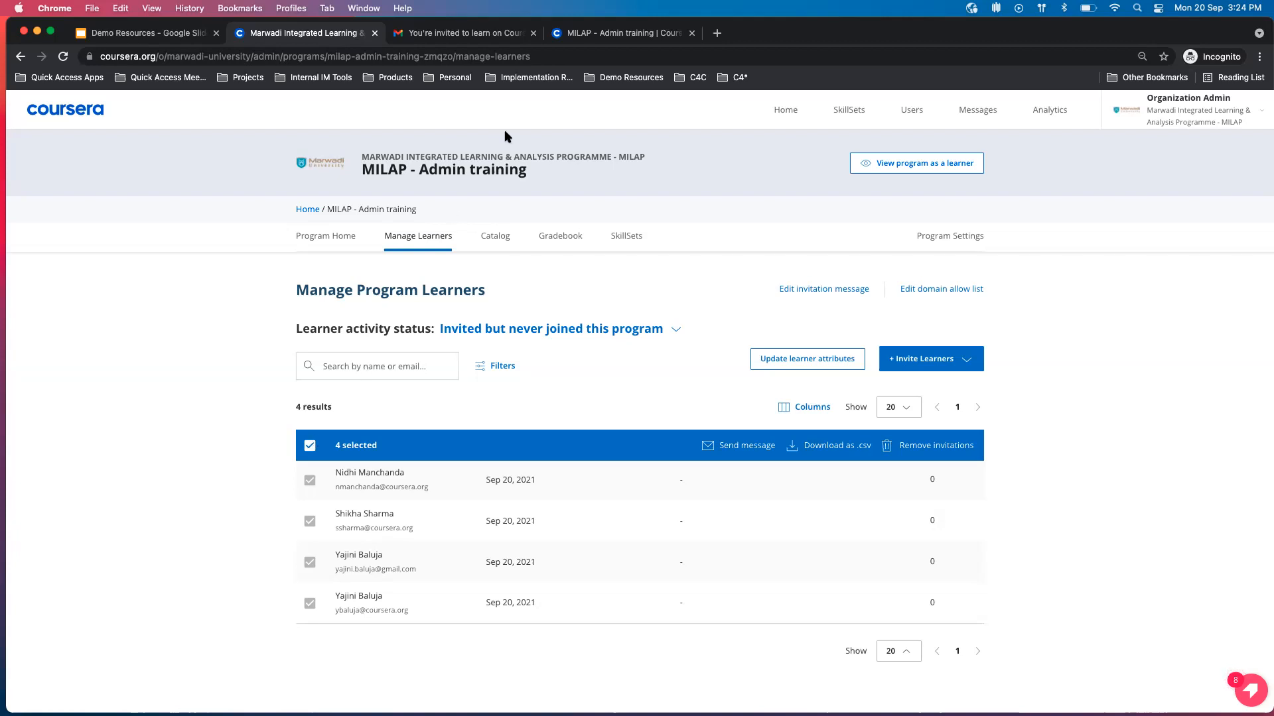
click(593, 32)
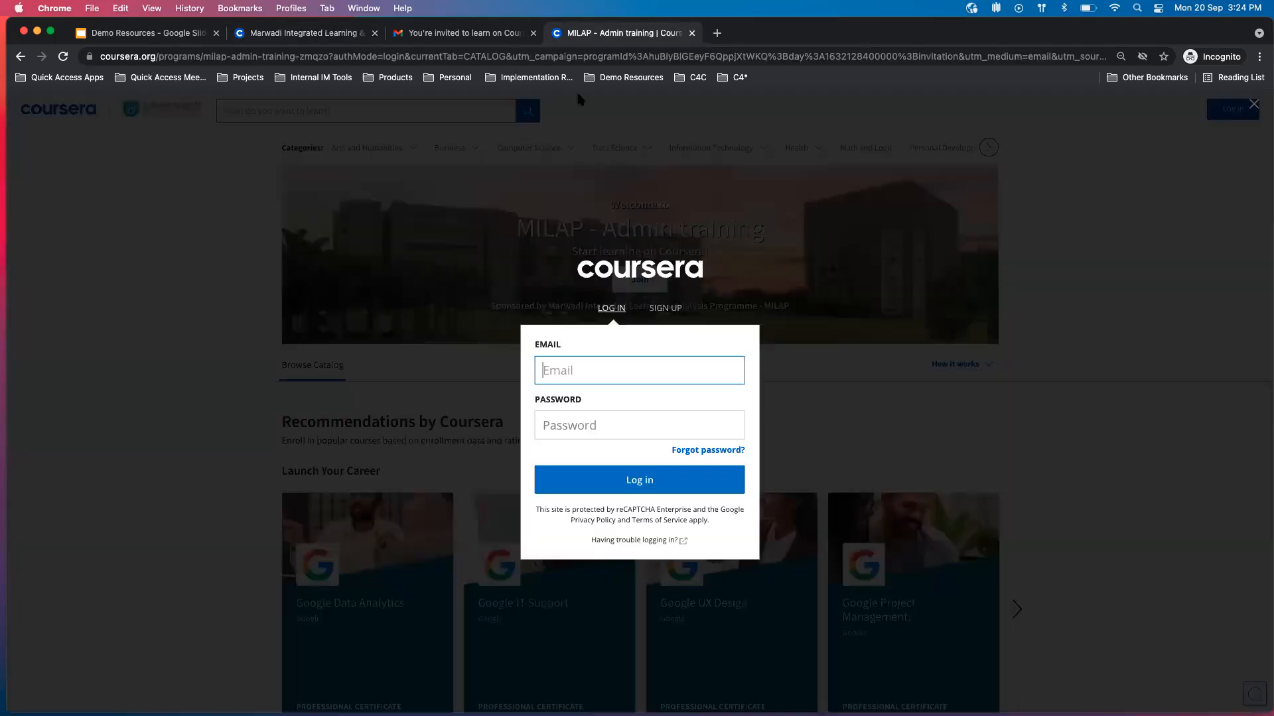
double_click(474, 508)
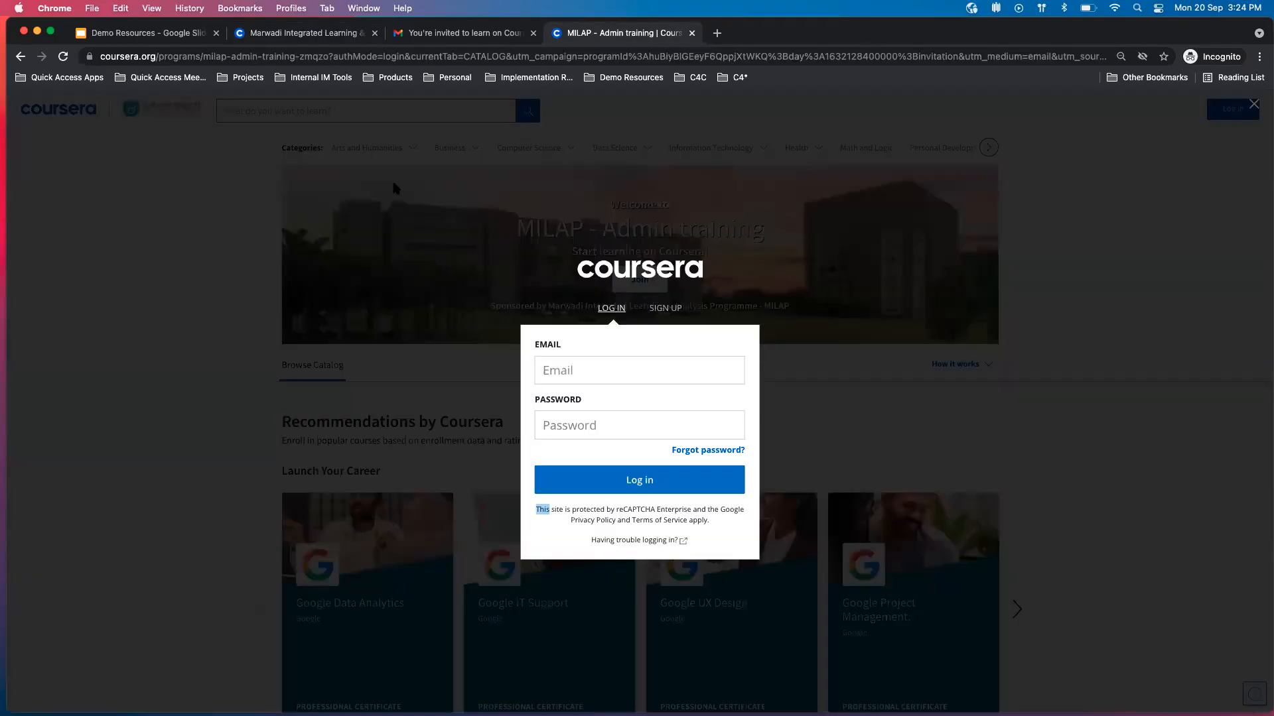
click(436, 37)
click(349, 32)
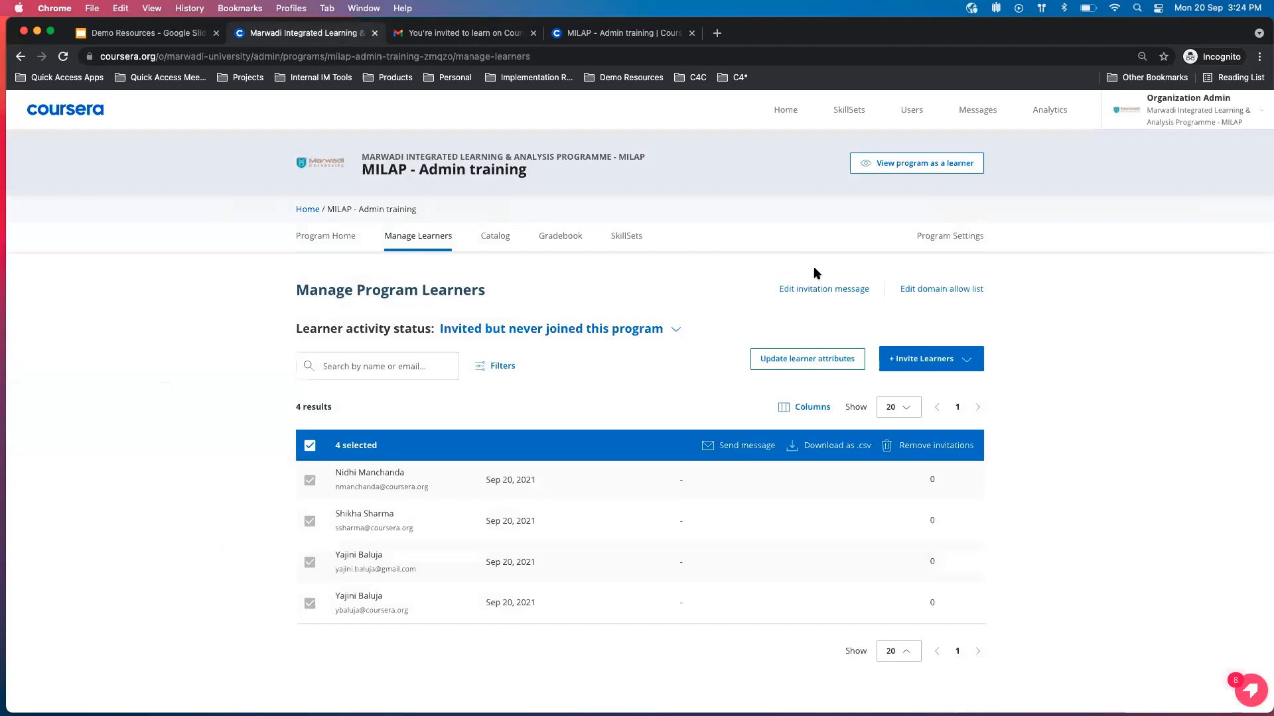
View the program as a learner, try to join it, and return to the admin learner management page.
click(954, 165)
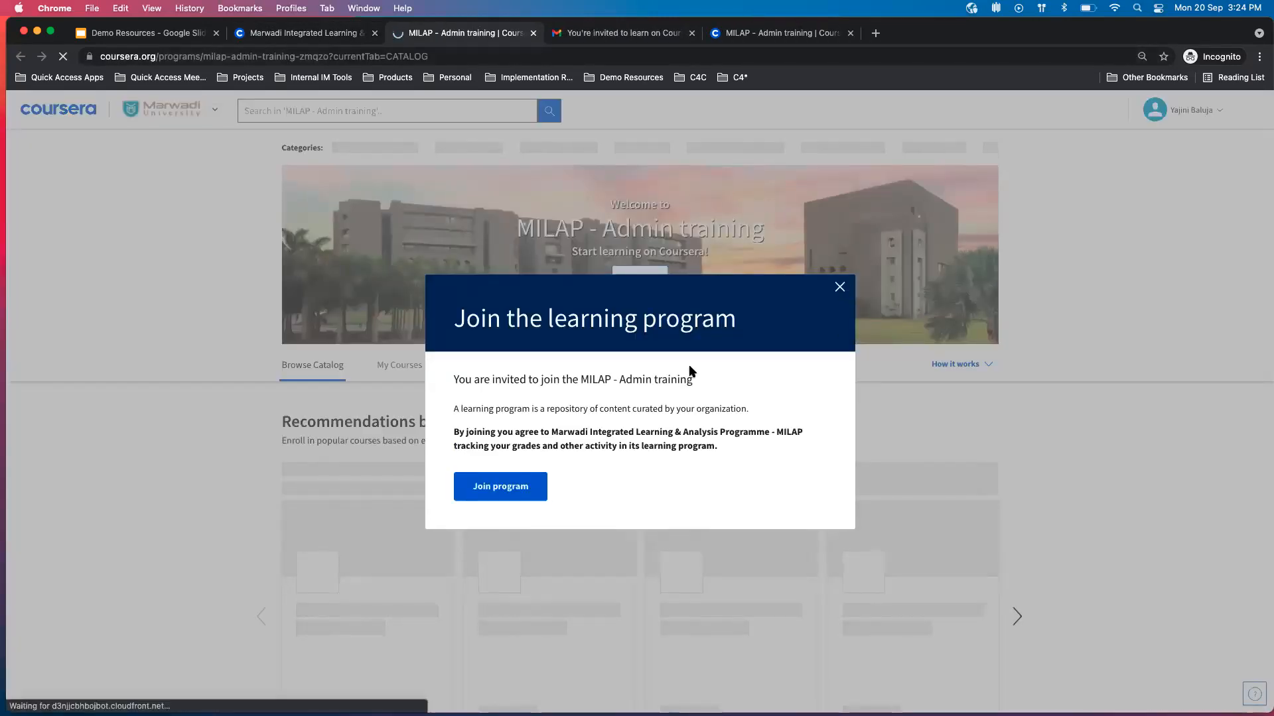
click(499, 490)
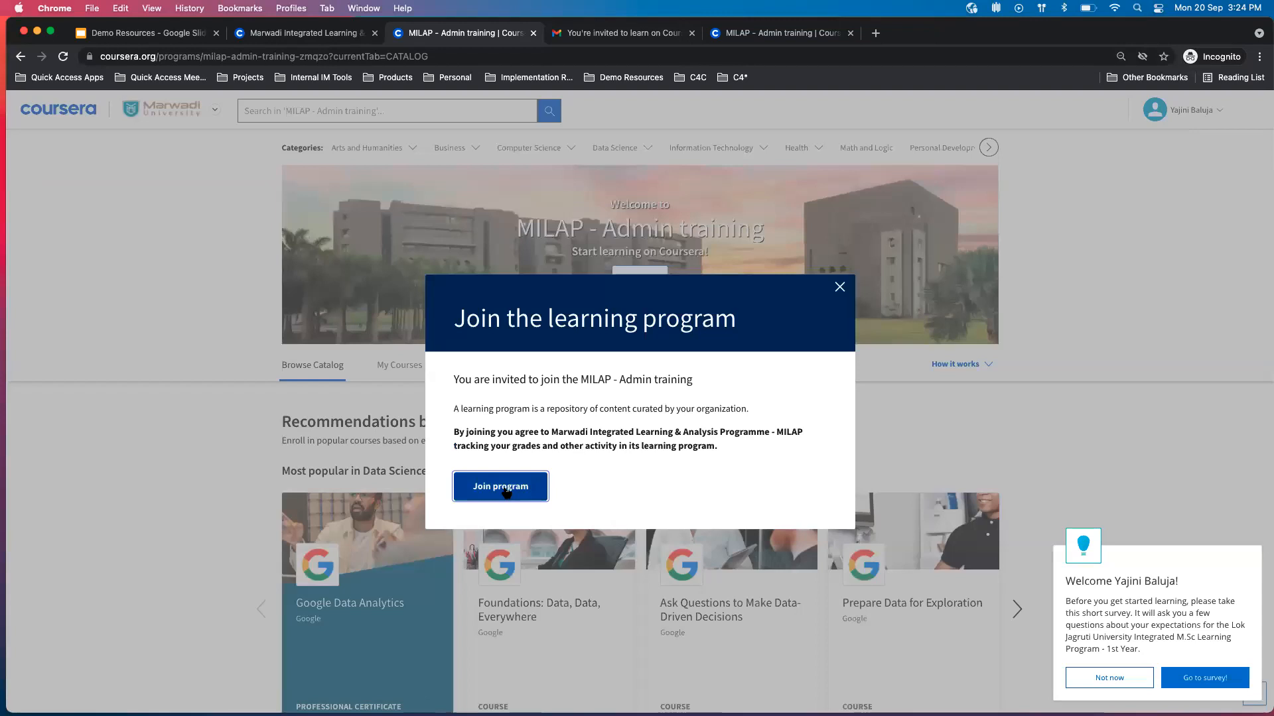
click(500, 484)
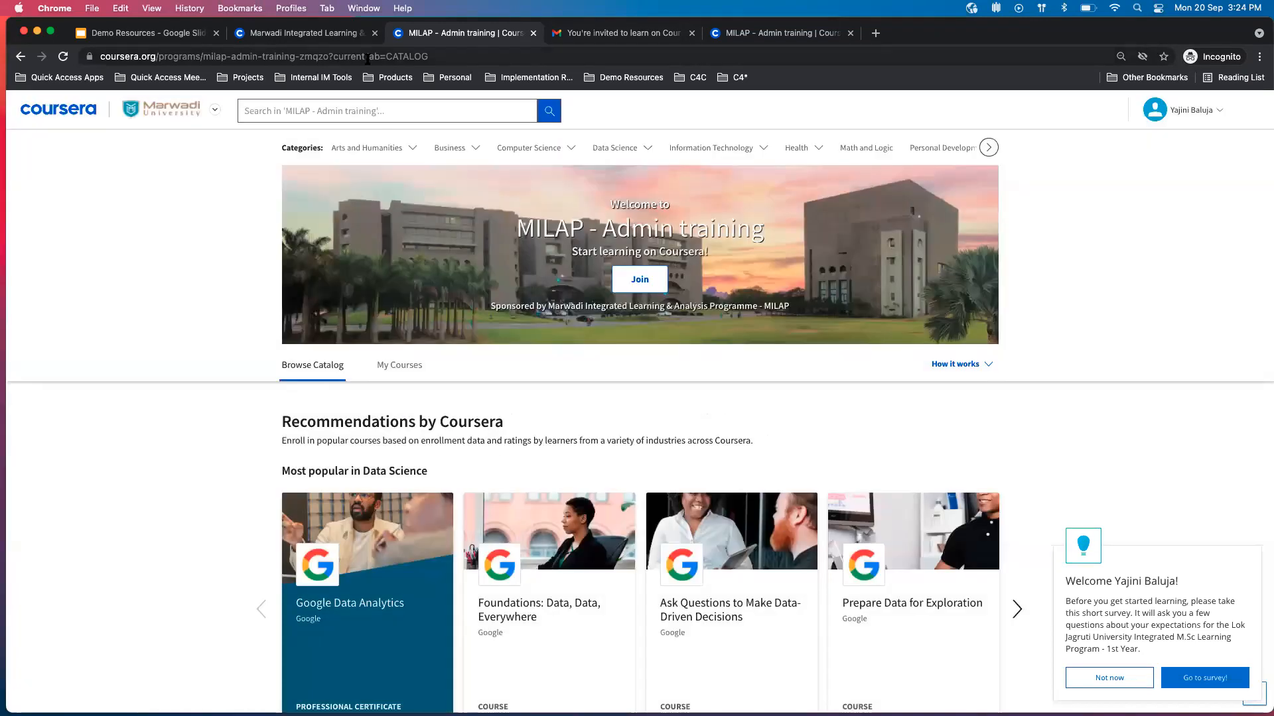
click(325, 35)
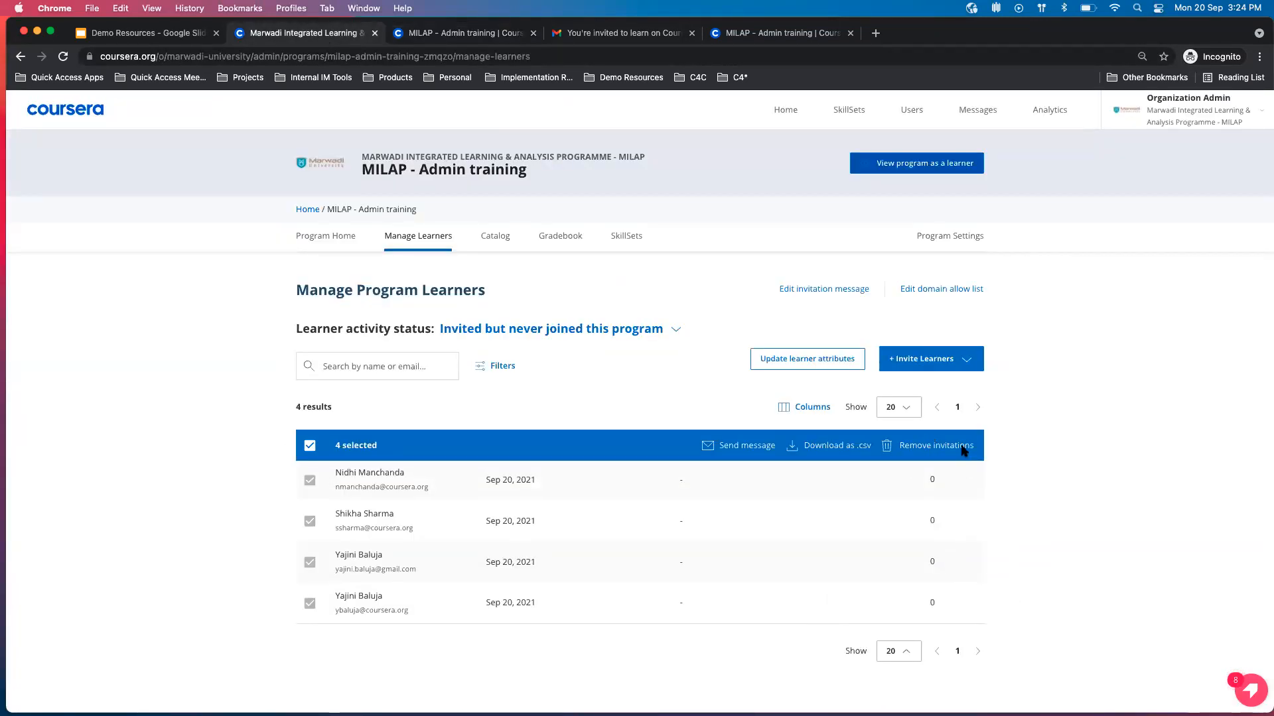
click(493, 33)
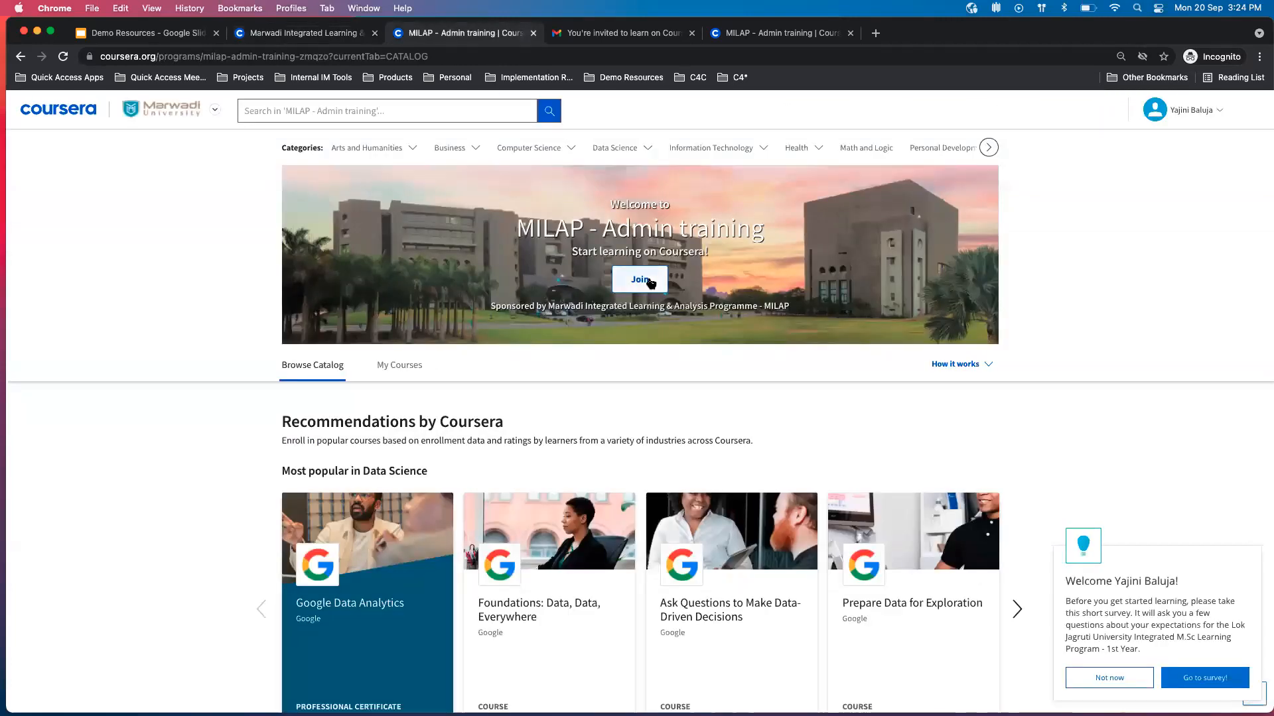
click(267, 35)
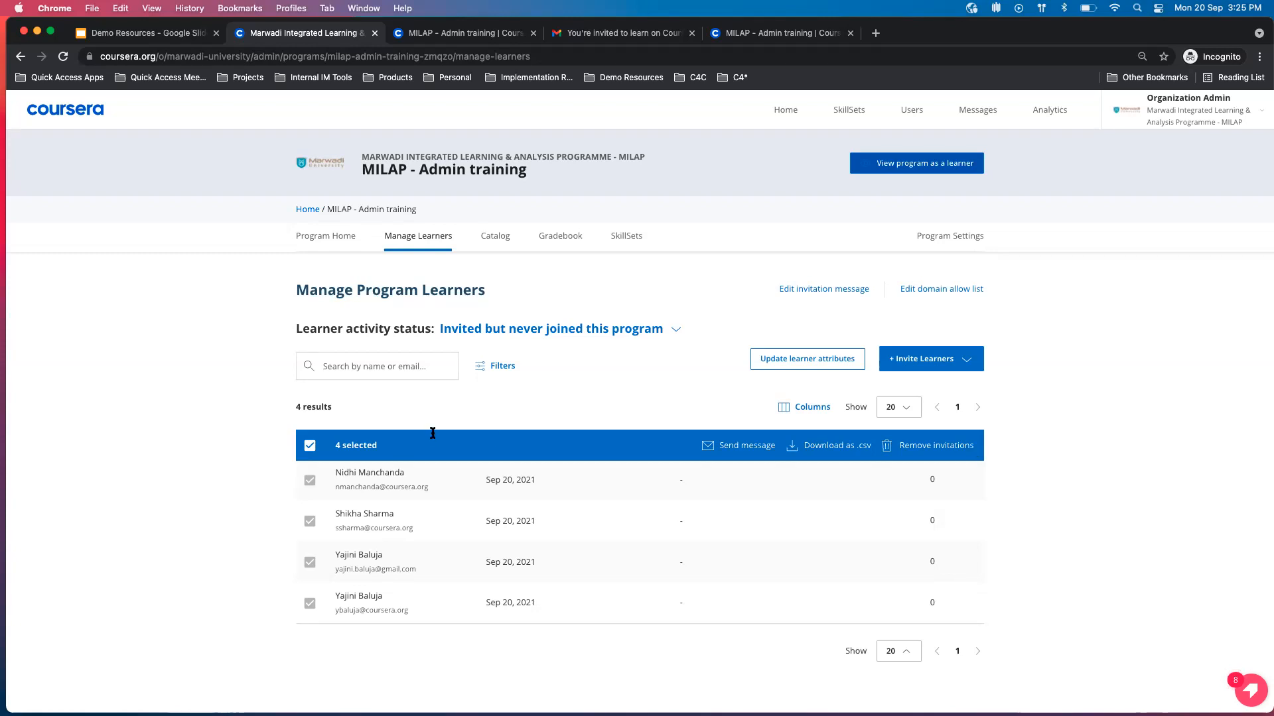
Clear the learner selection, and open the program's Catalog to examine its SkillSets, collections and included topics.
click(310, 445)
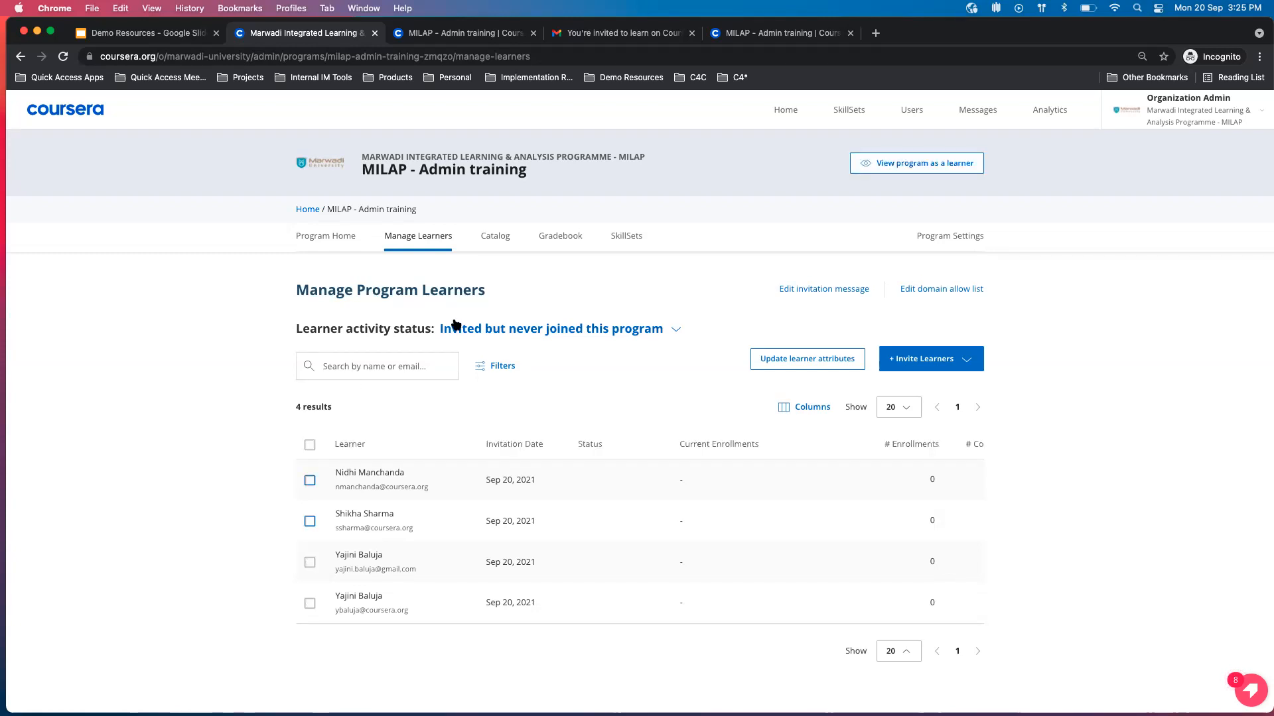
click(495, 242)
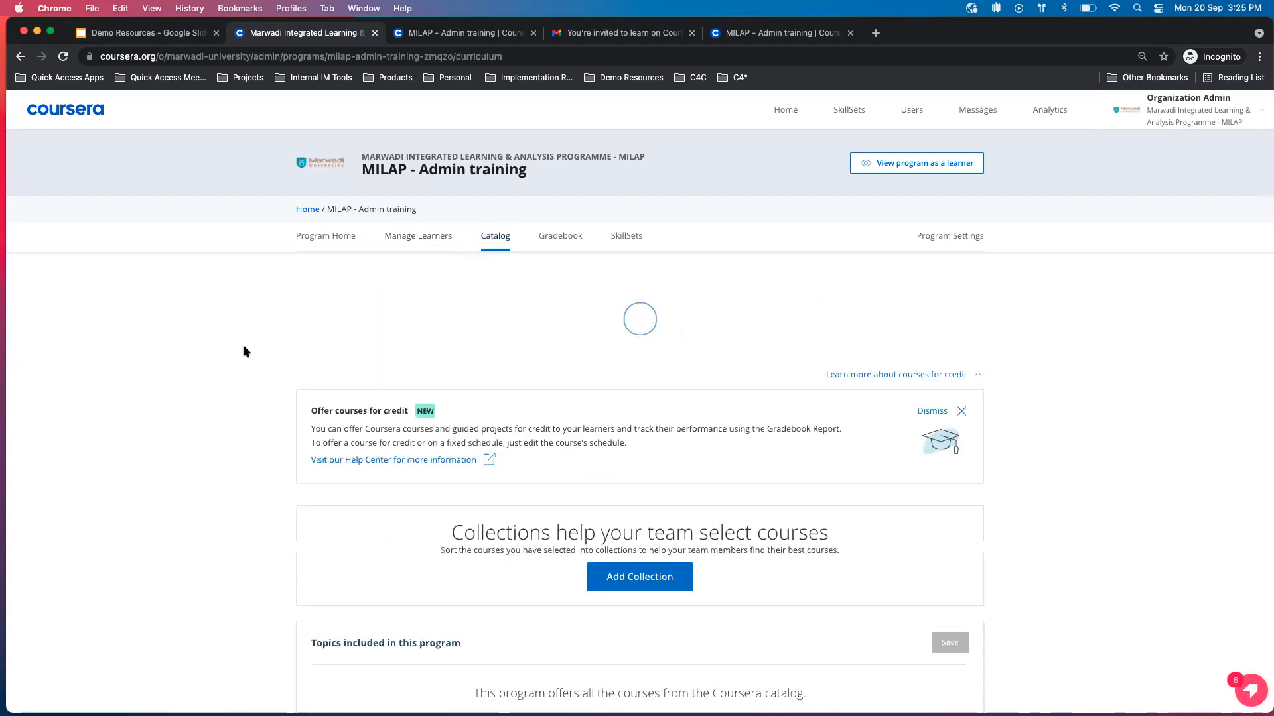
scroll(243, 346, down, 3)
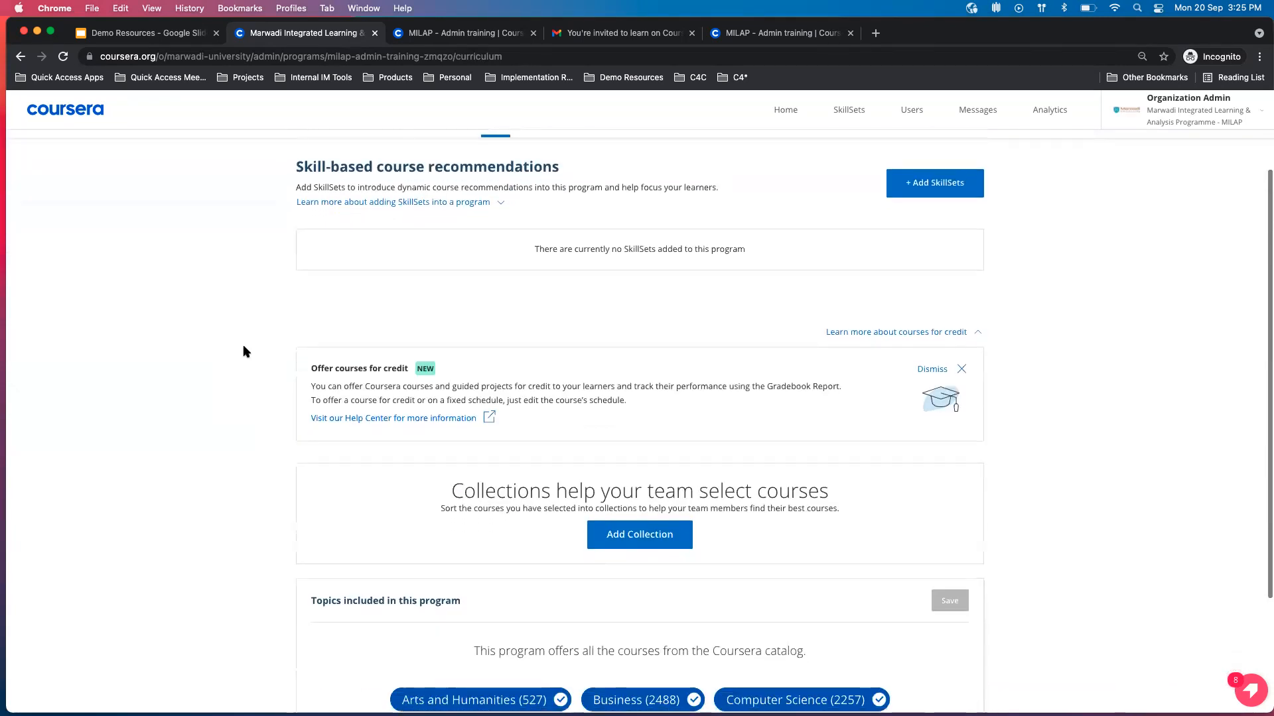
scroll(243, 345, down, 3)
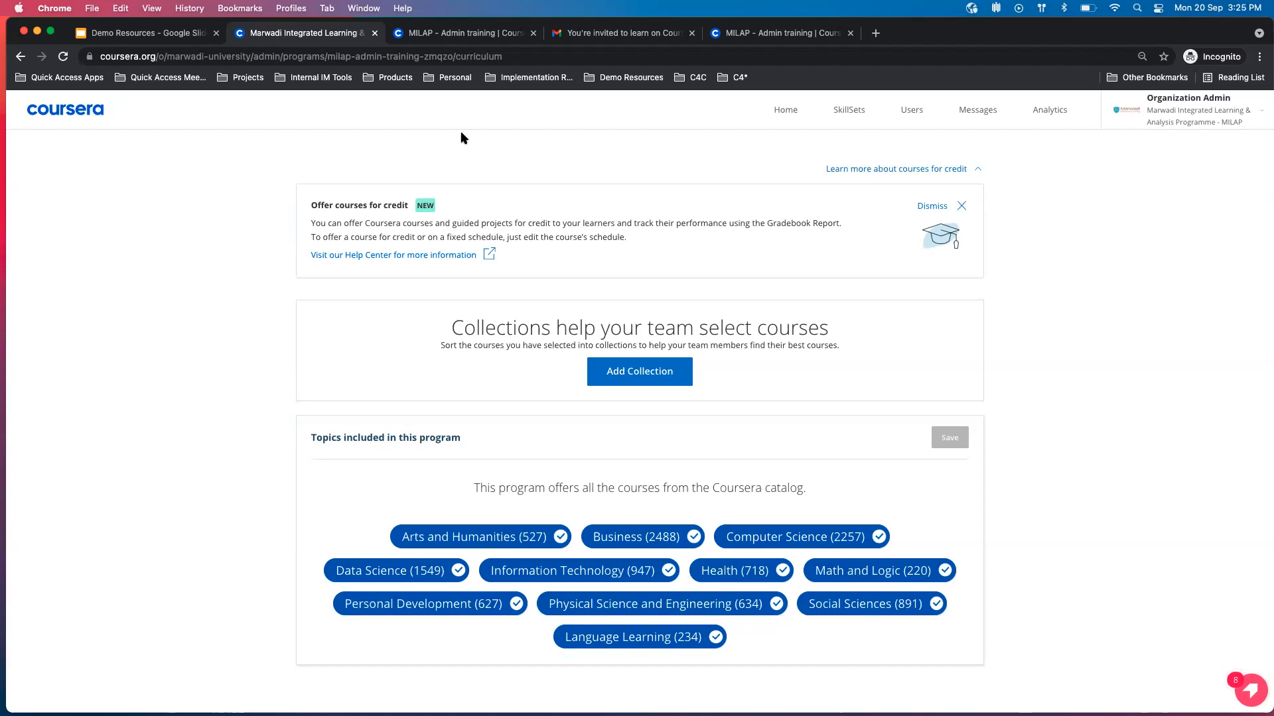
scroll(529, 302, up, 5)
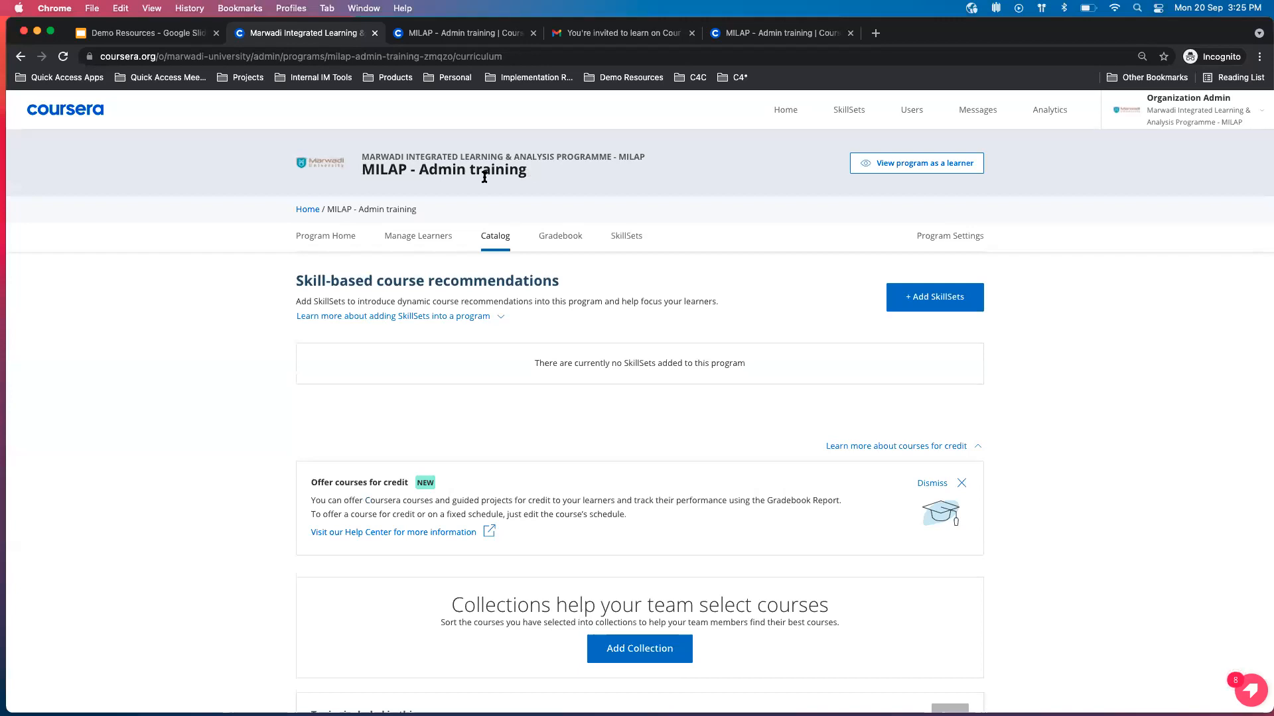
scroll(472, 443, down, 3)
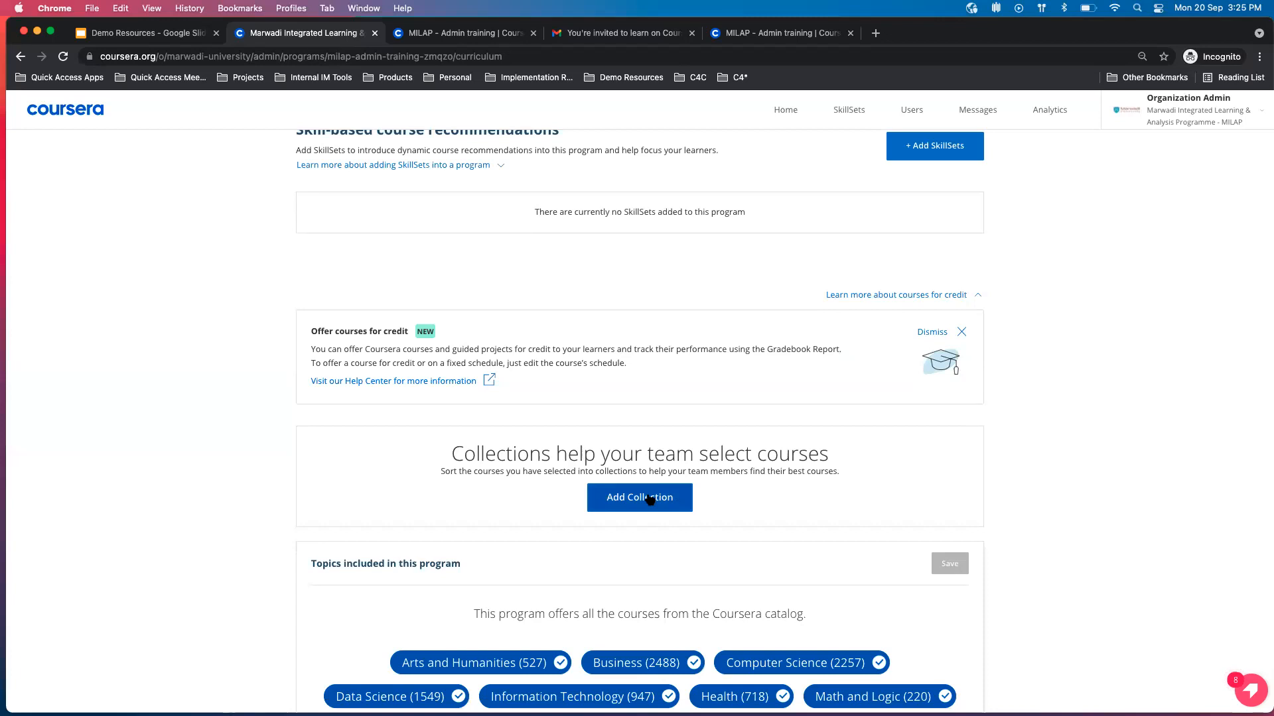
click(649, 499)
click(623, 368)
drag(624, 368, 417, 376)
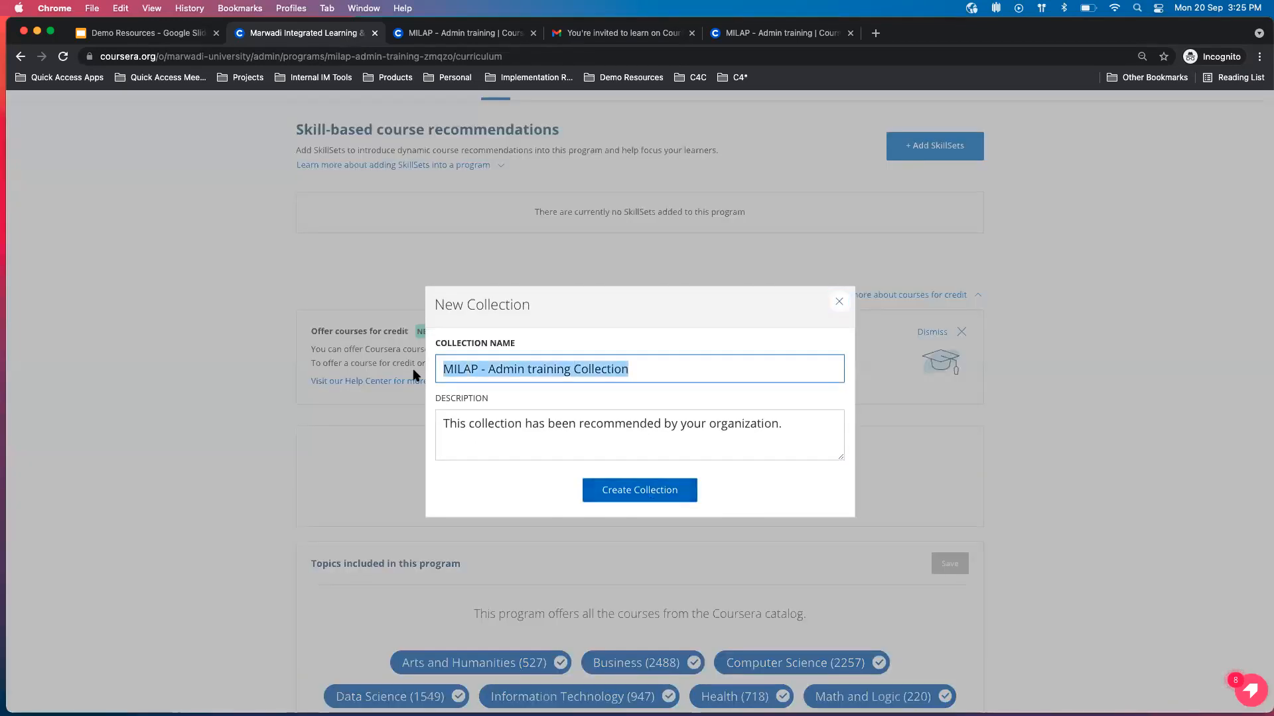
click(839, 304)
scroll(699, 508, down, 3)
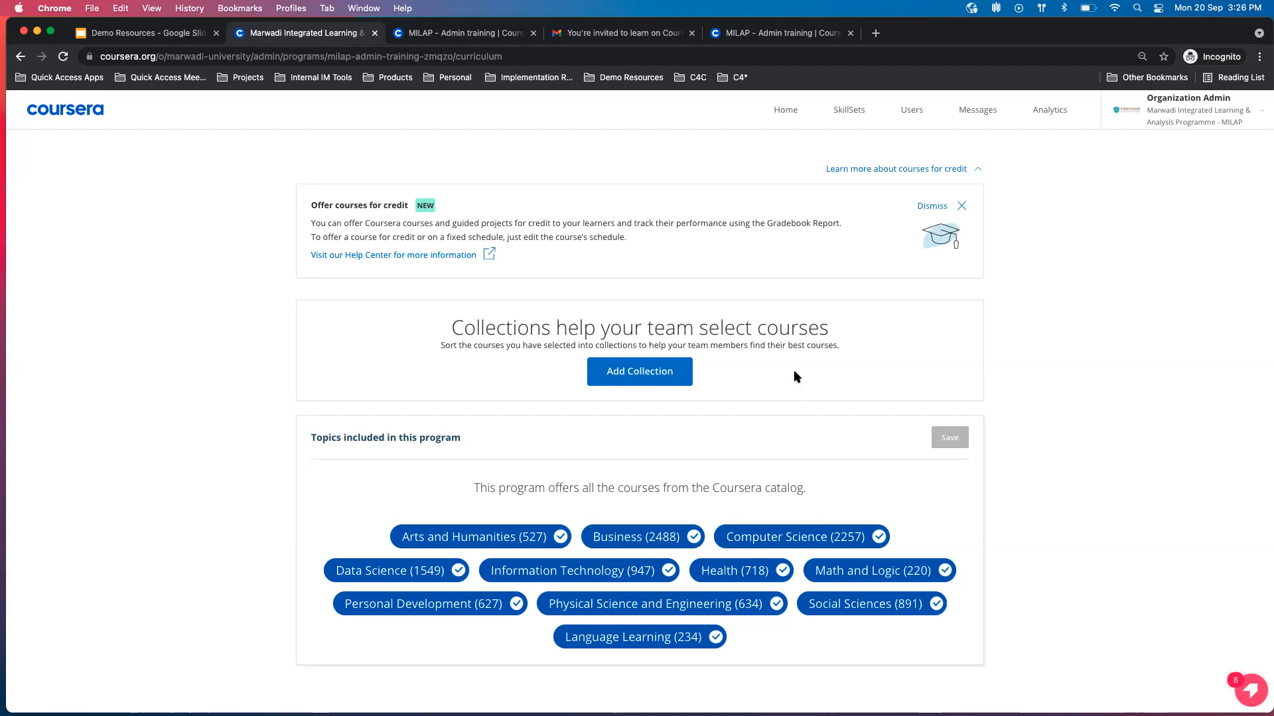
Create a curated collection named Semester 1 with the default description, and close the dialog.
click(628, 374)
drag(640, 369, 410, 373)
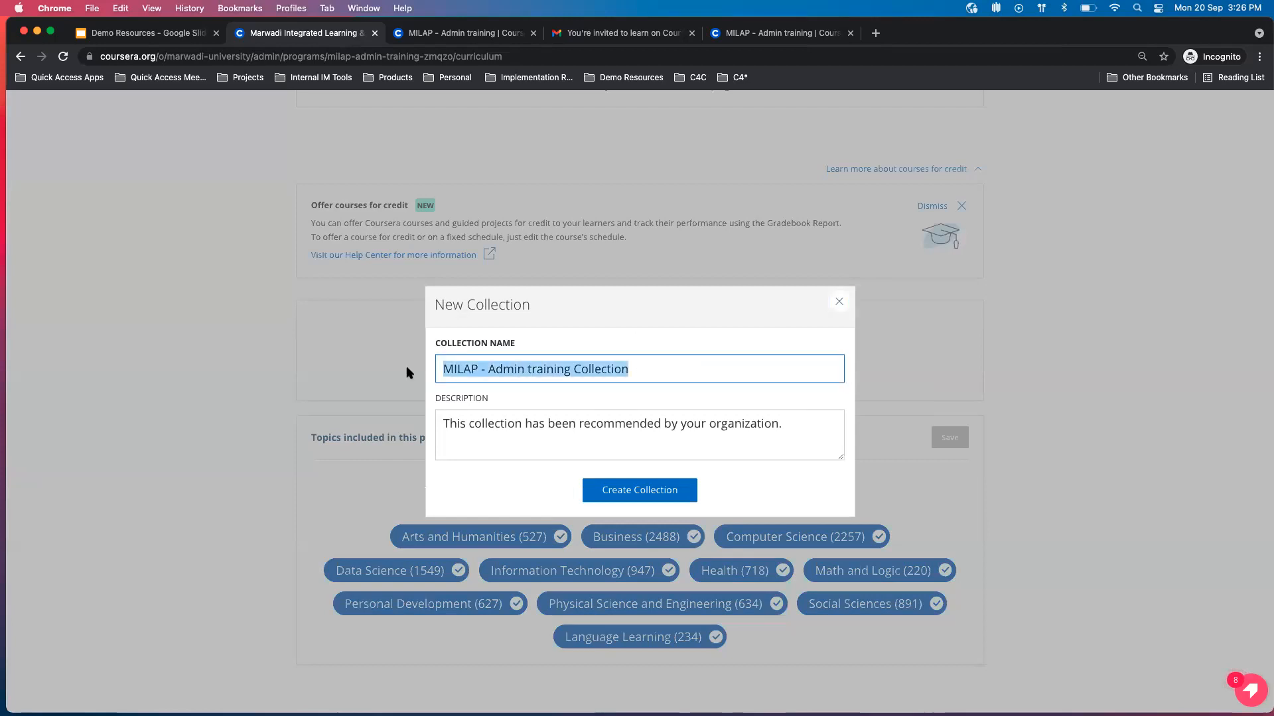
text(Semester 1)
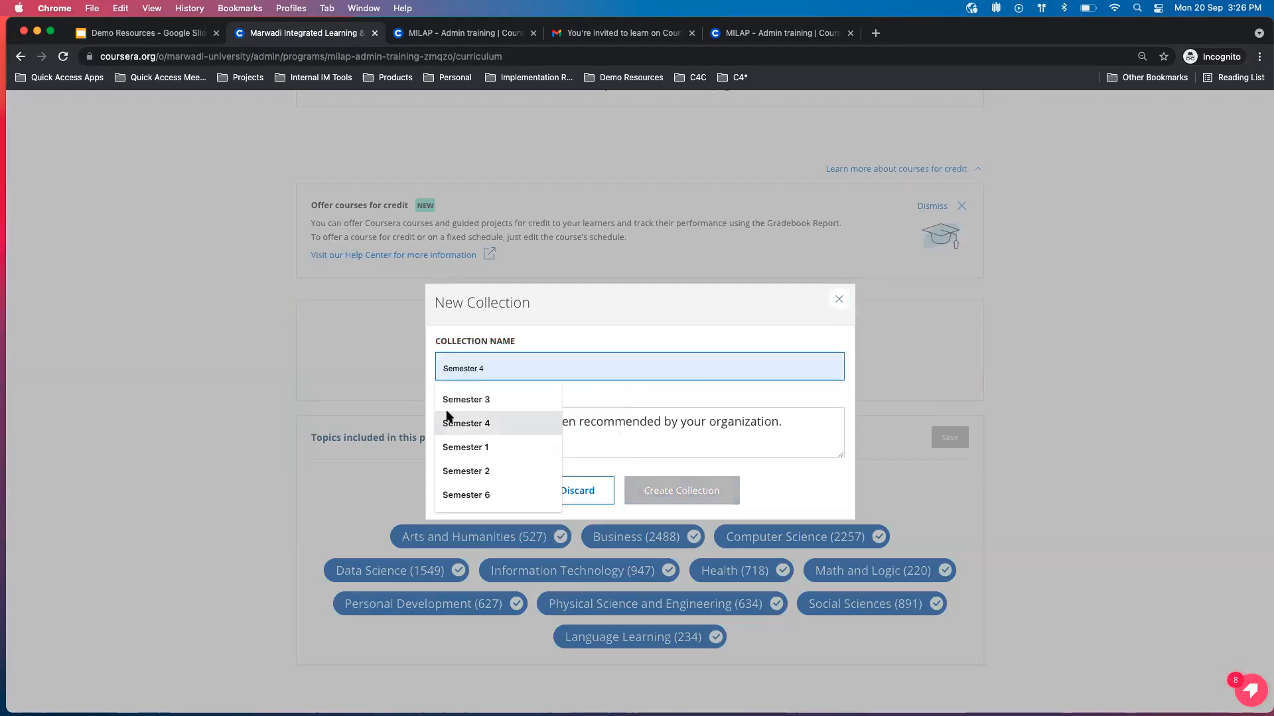
click(479, 447)
key(BackSpace)
text(1)
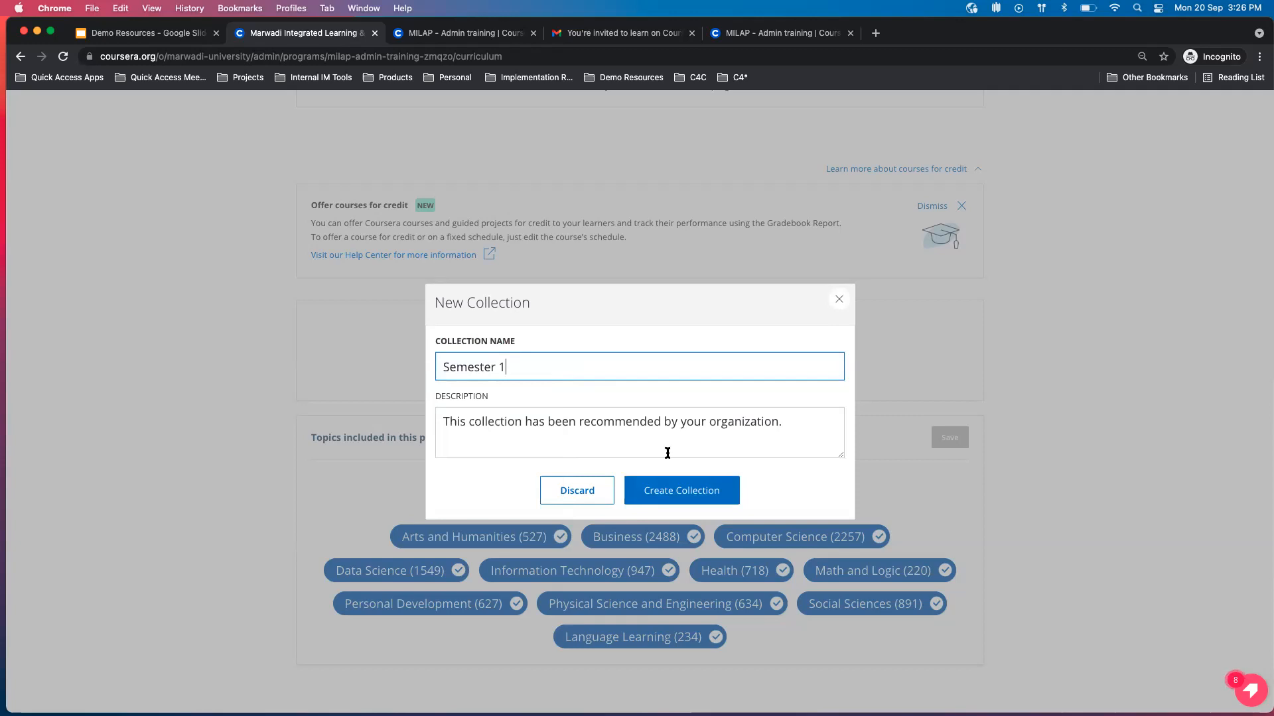
click(689, 492)
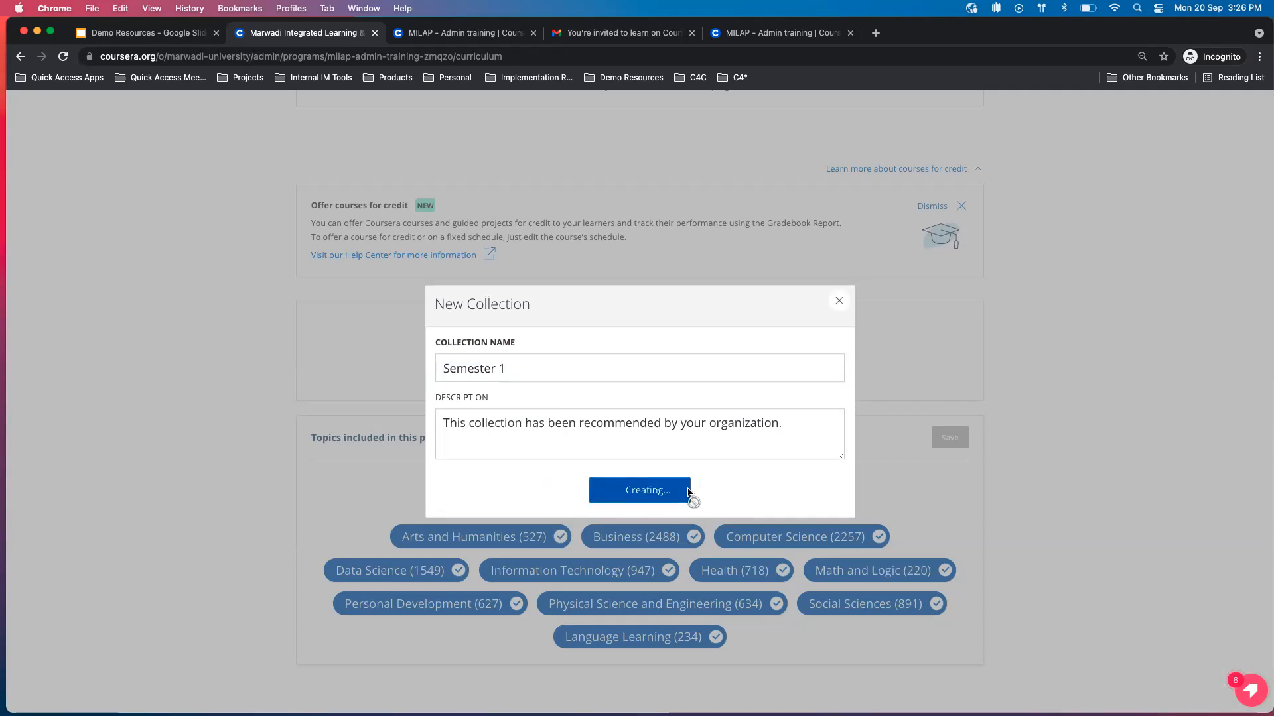
click(838, 301)
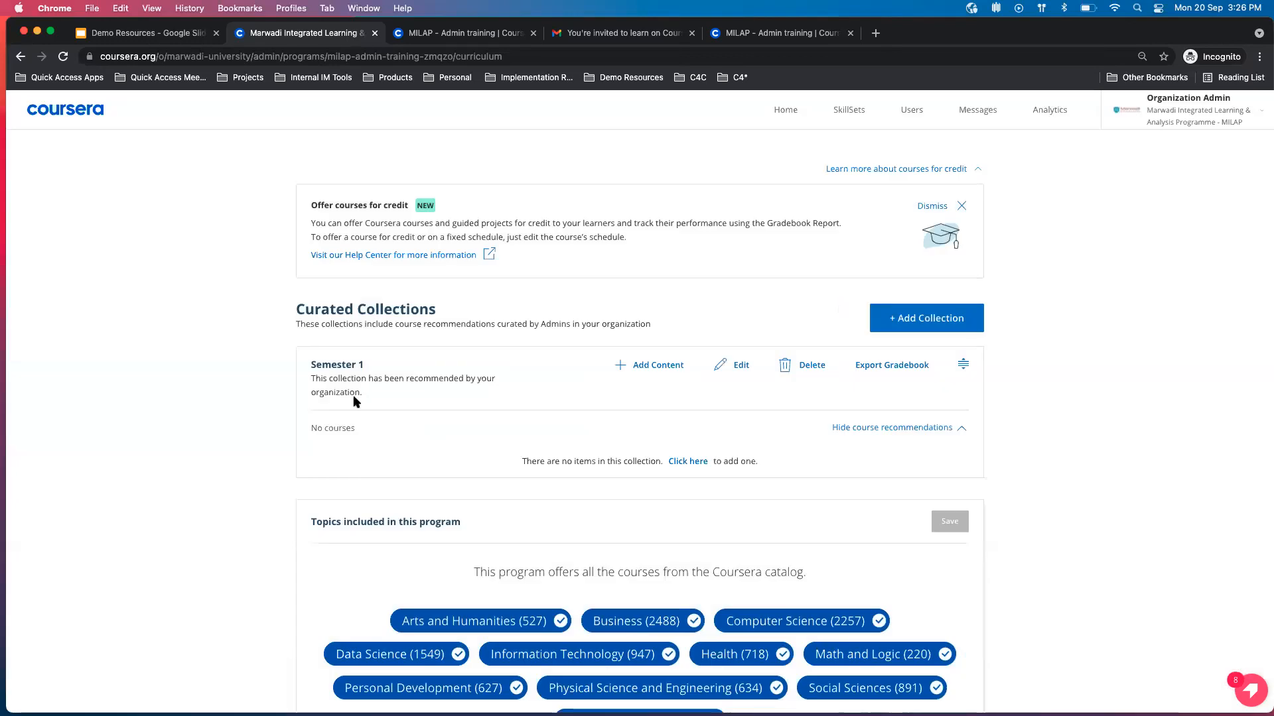
Start adding content to the Semester 1 collection by searching for machine learning and selecting IBM's Machine Learning with Python course.
click(663, 366)
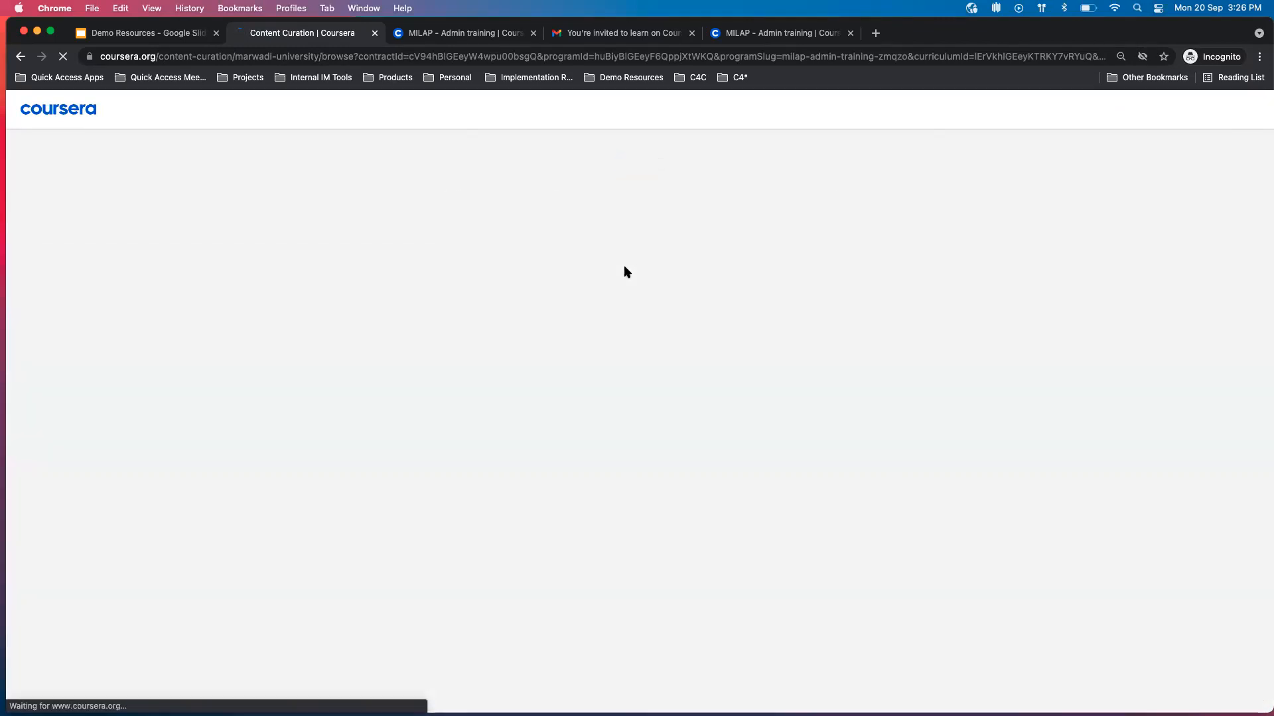
click(823, 288)
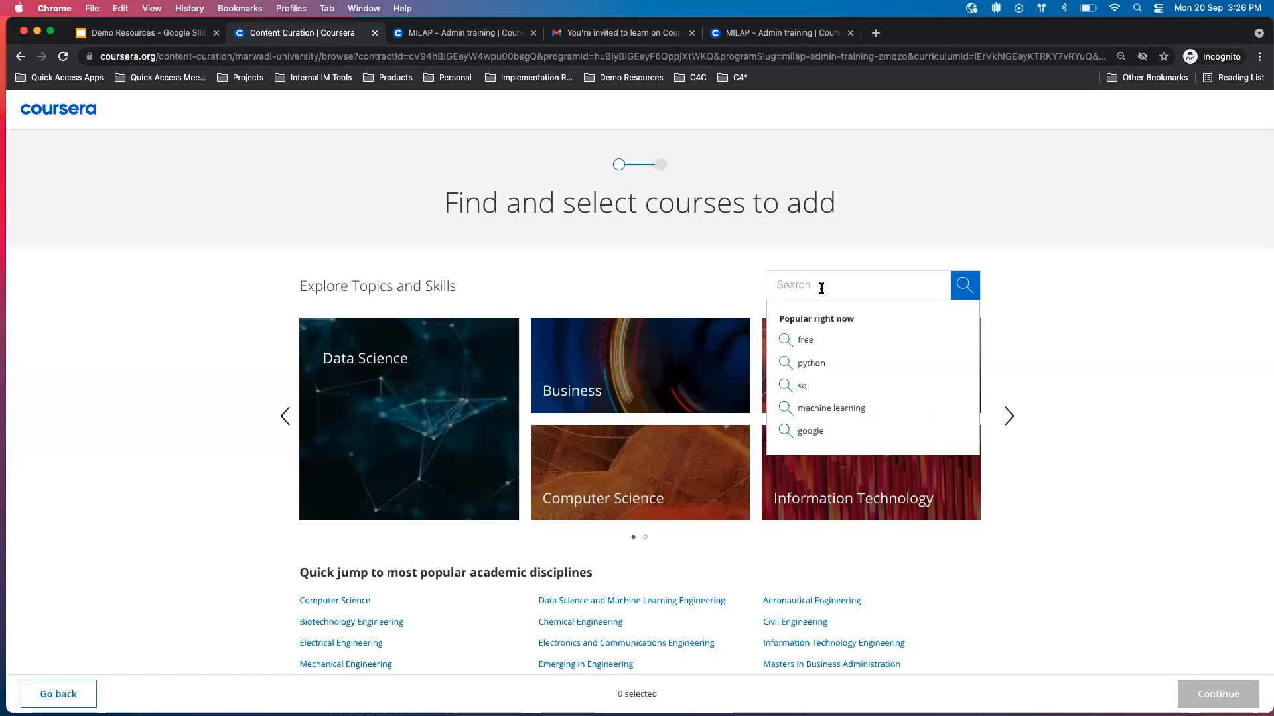
click(823, 406)
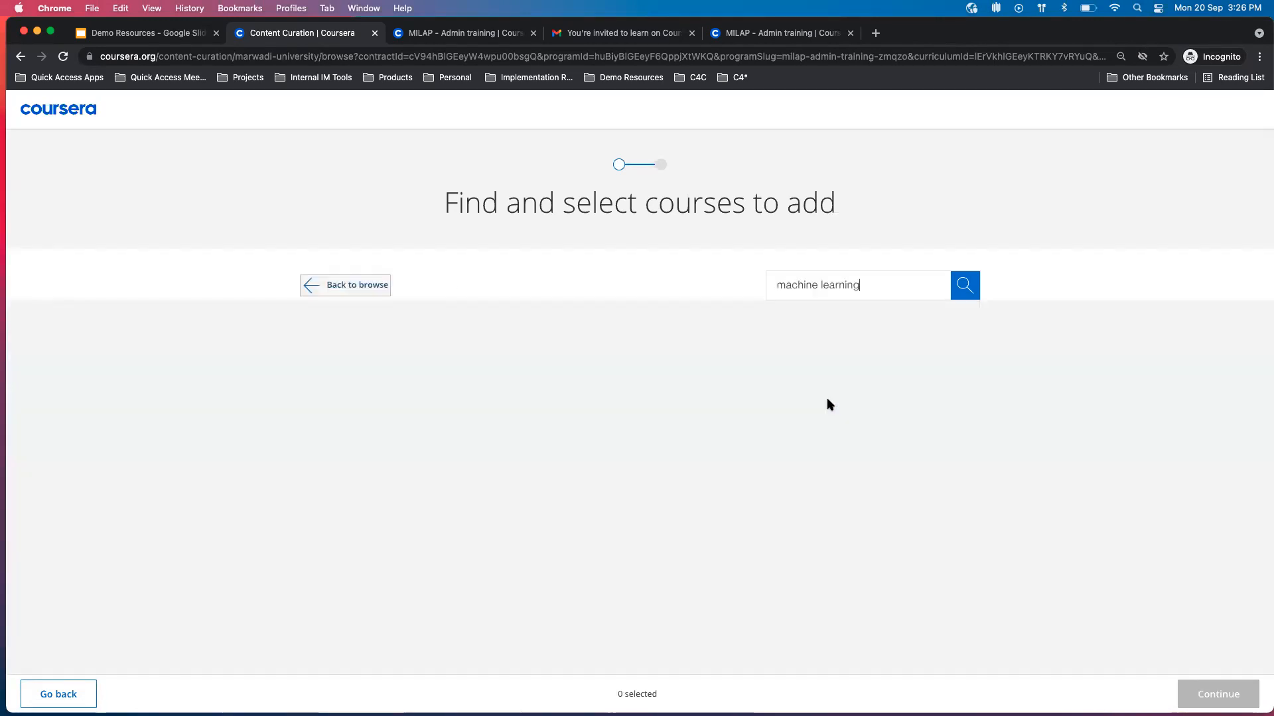
scroll(702, 344, down, 3)
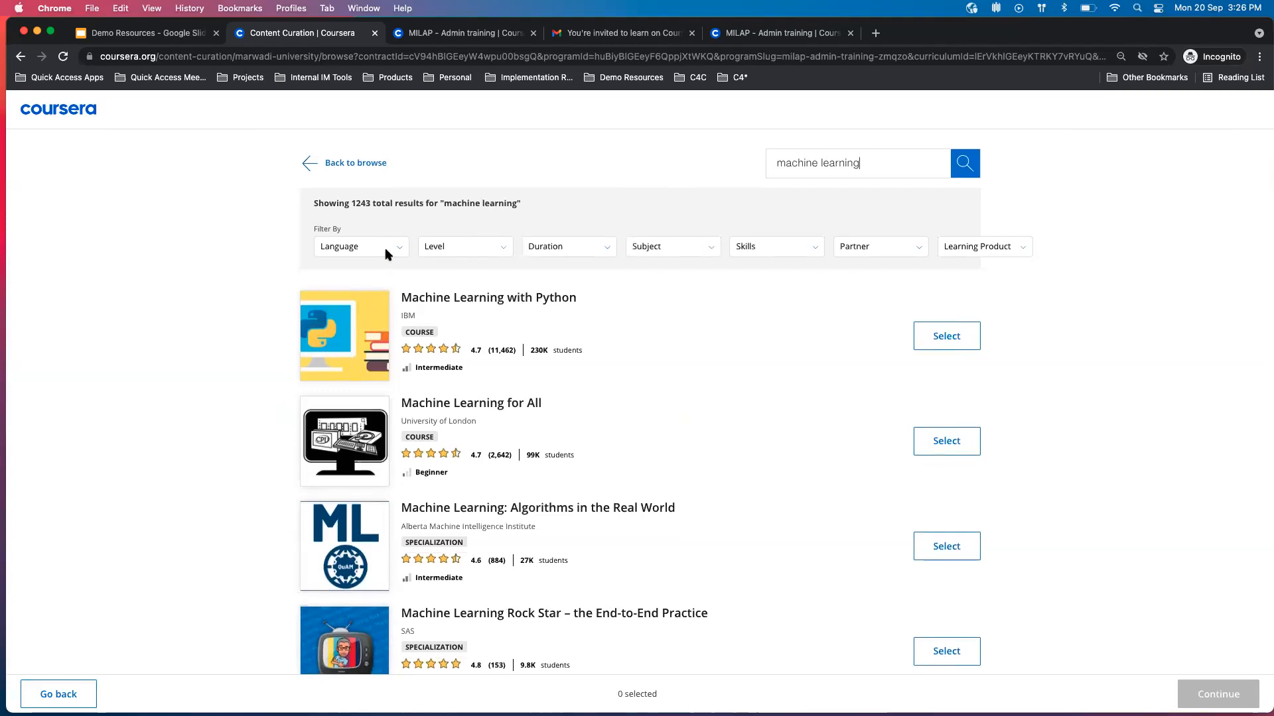
click(383, 324)
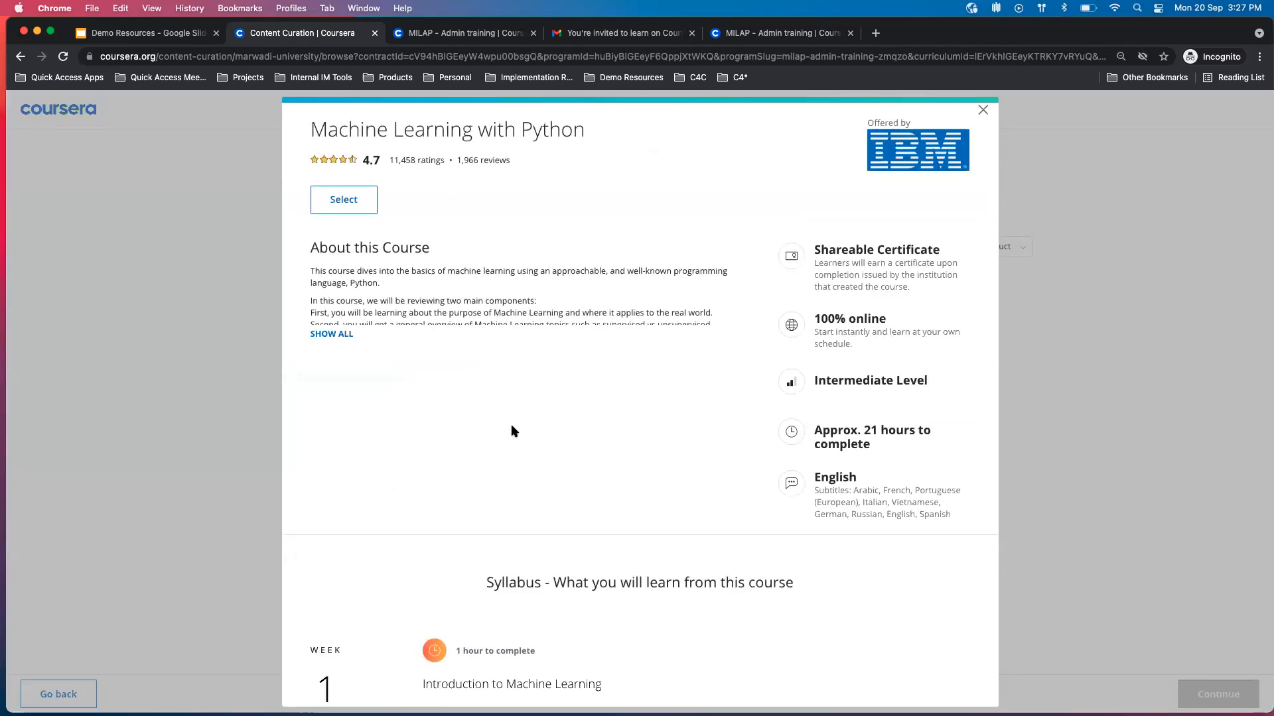
click(358, 201)
click(983, 109)
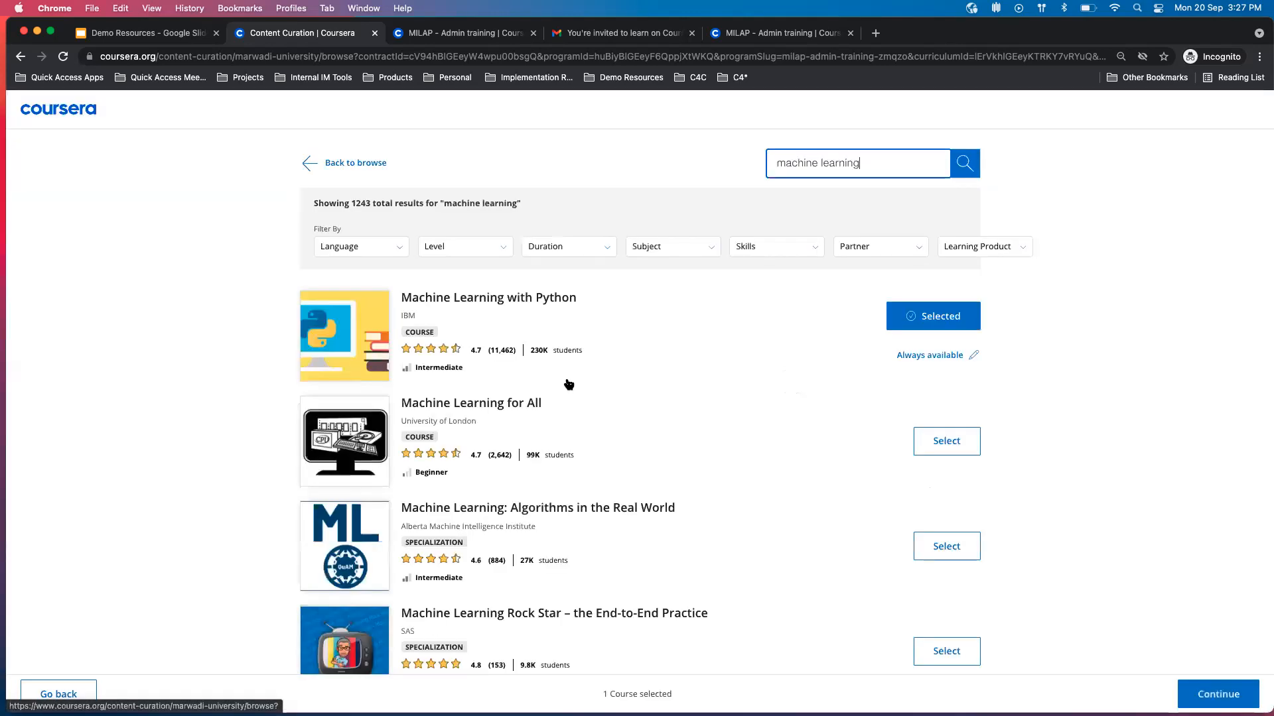
Add Applied Machine Learning in Python and Practical Machine Learning to the selection, and confirm the courses for the collection.
scroll(569, 384, down, 3)
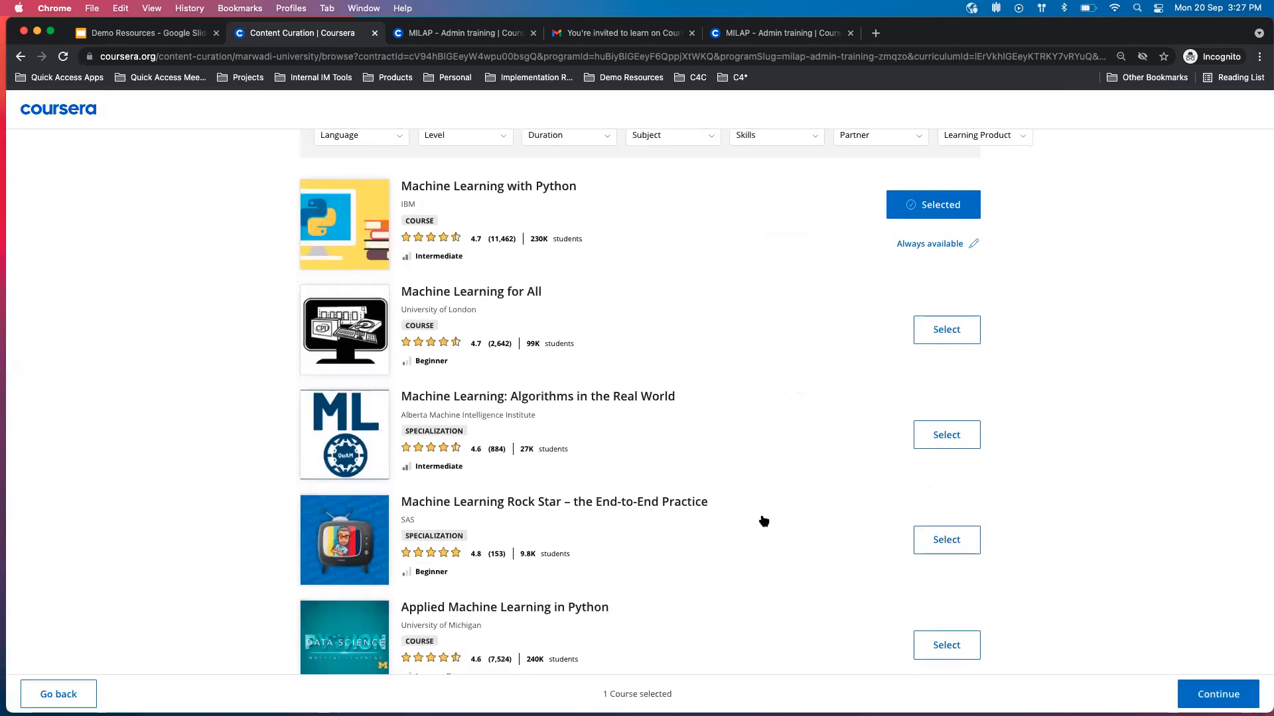
scroll(941, 530, down, 4)
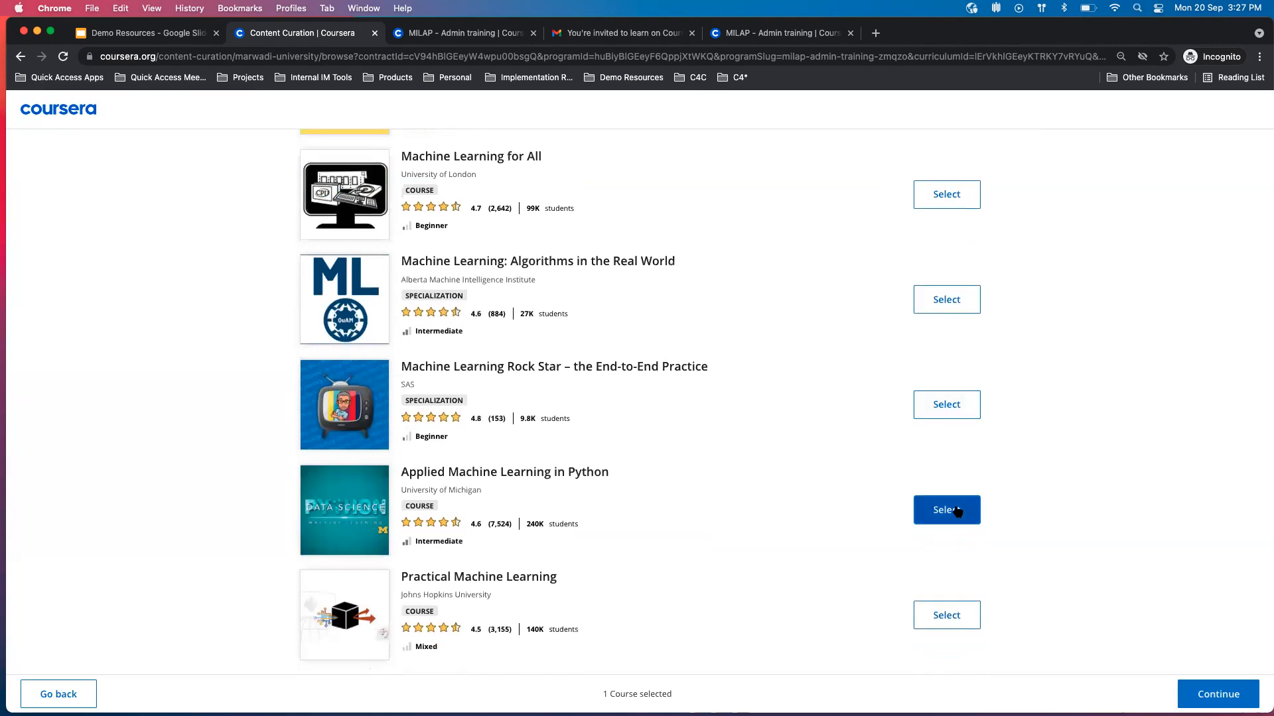
click(957, 512)
scroll(827, 489, down, 4)
click(942, 459)
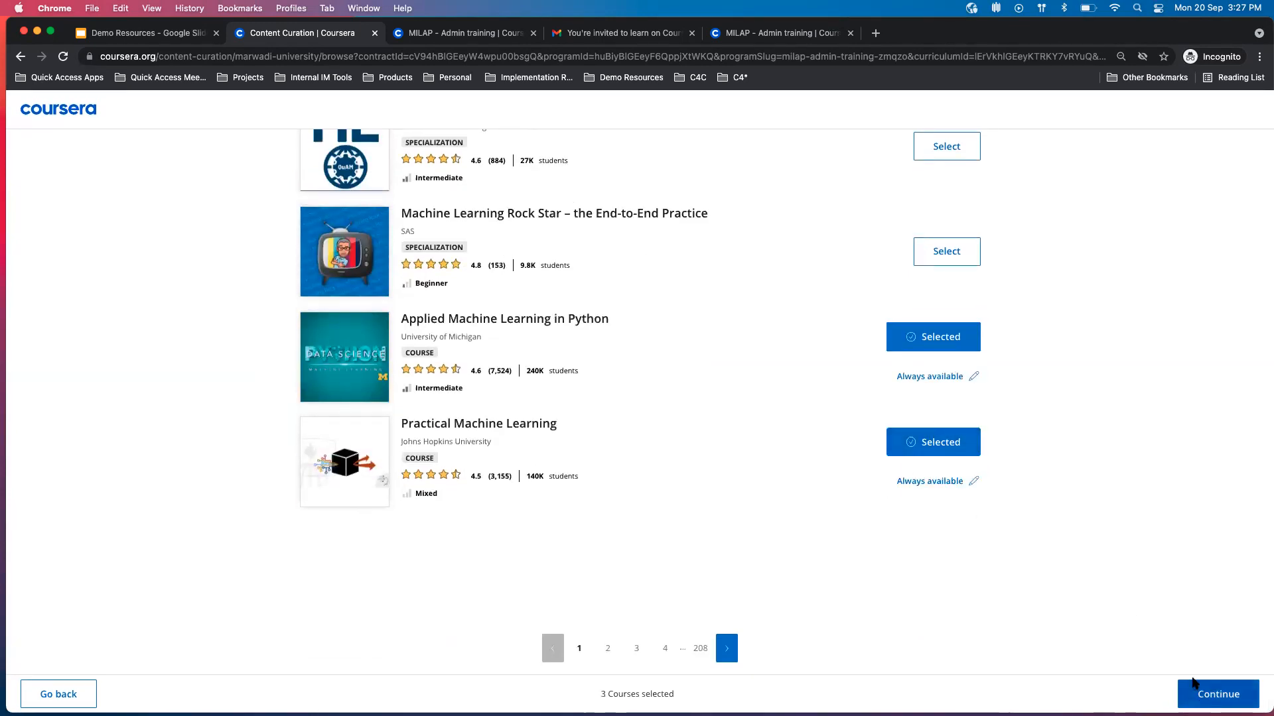
click(1218, 694)
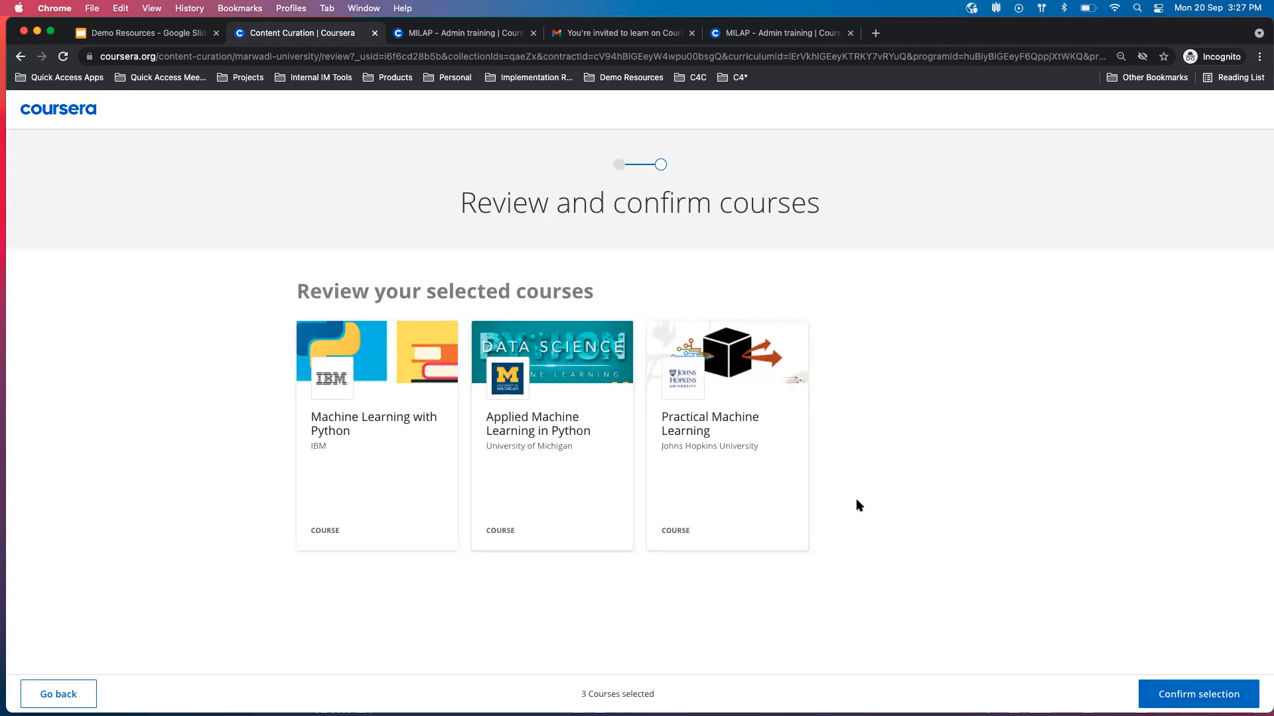
click(1163, 694)
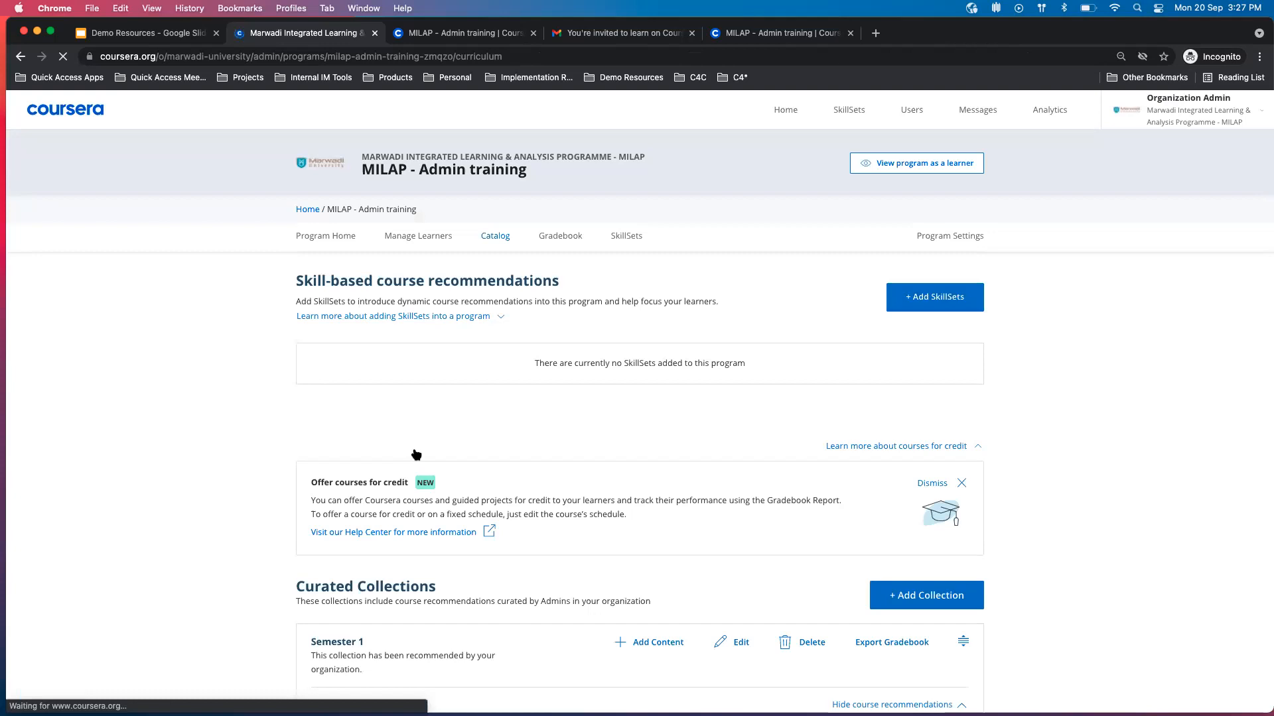
Create another curated collection named Semester 2 with the default description, and close the dialog.
scroll(415, 454, down, 2)
scroll(1000, 543, down, 2)
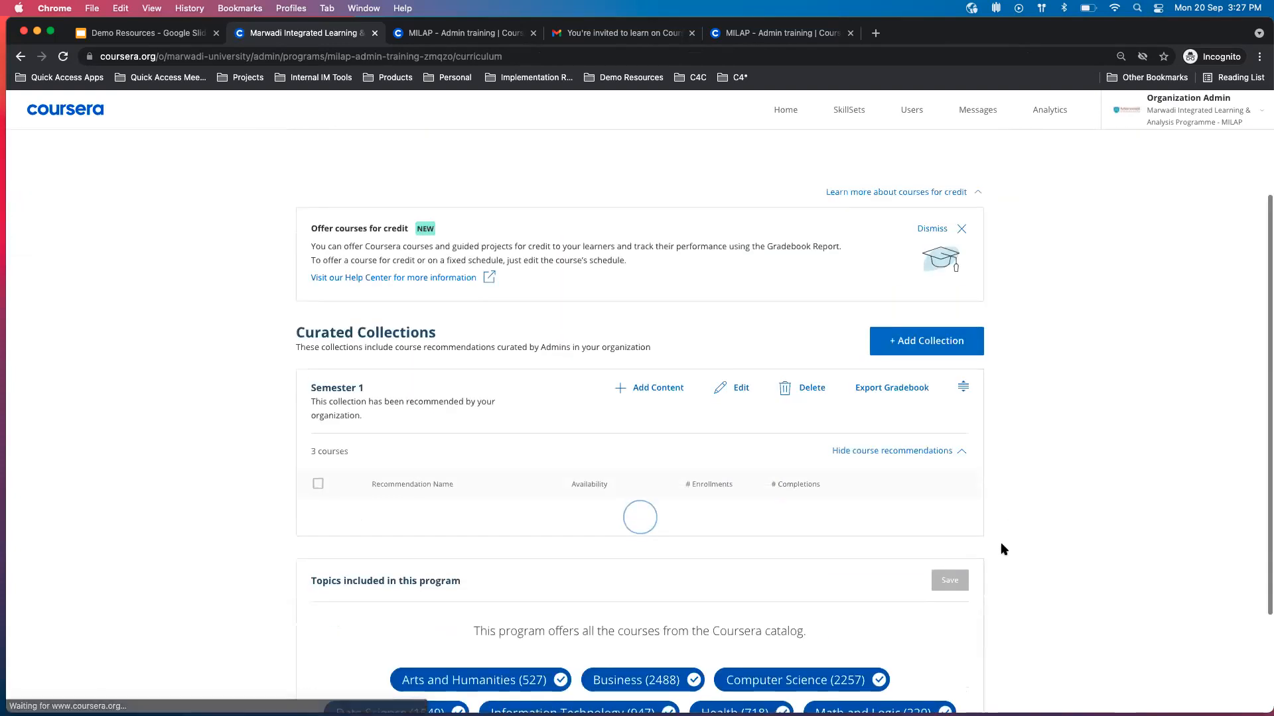
scroll(959, 457, up, 2)
scroll(695, 389, down, 2)
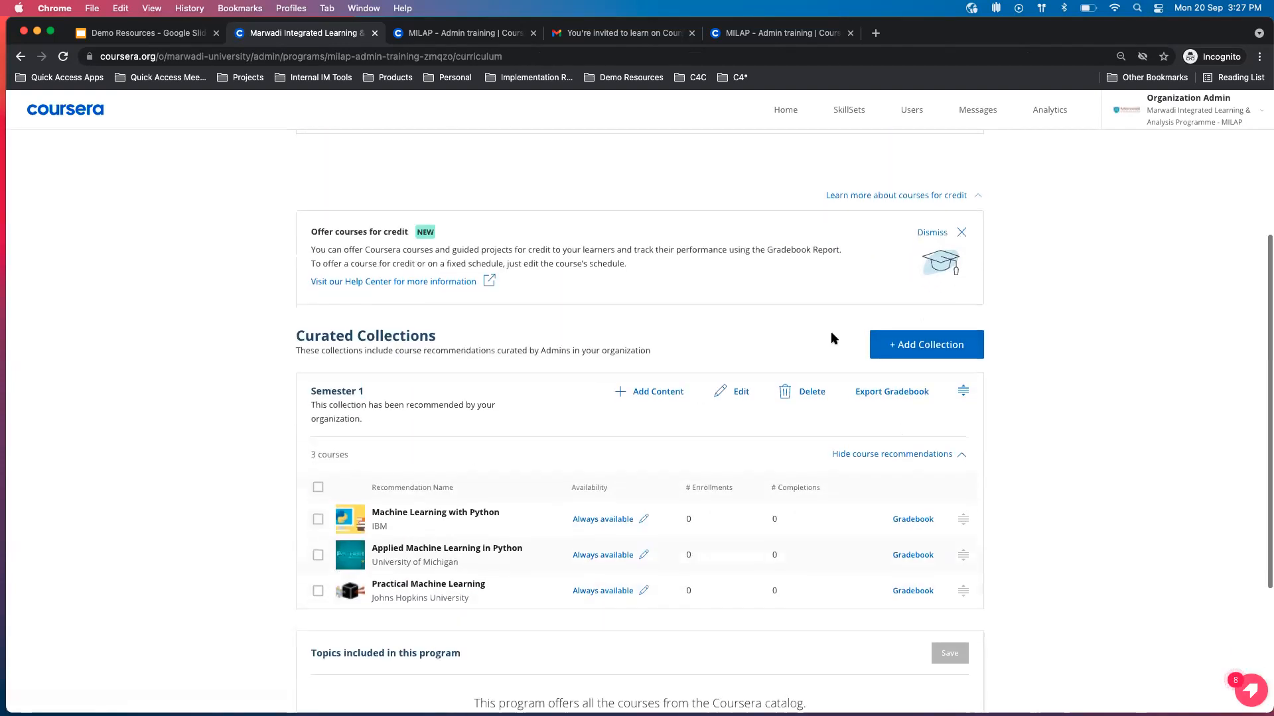
click(916, 346)
click(645, 370)
key(super+a)
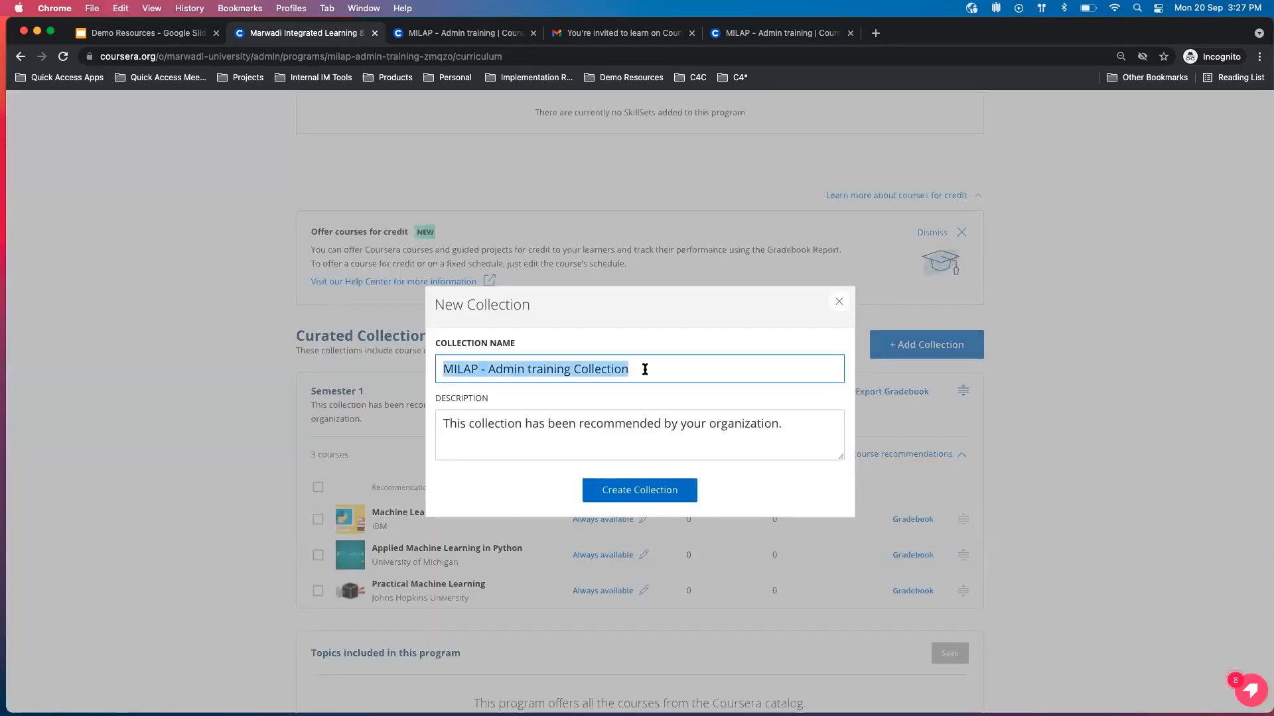
text(ster 3)
click(584, 471)
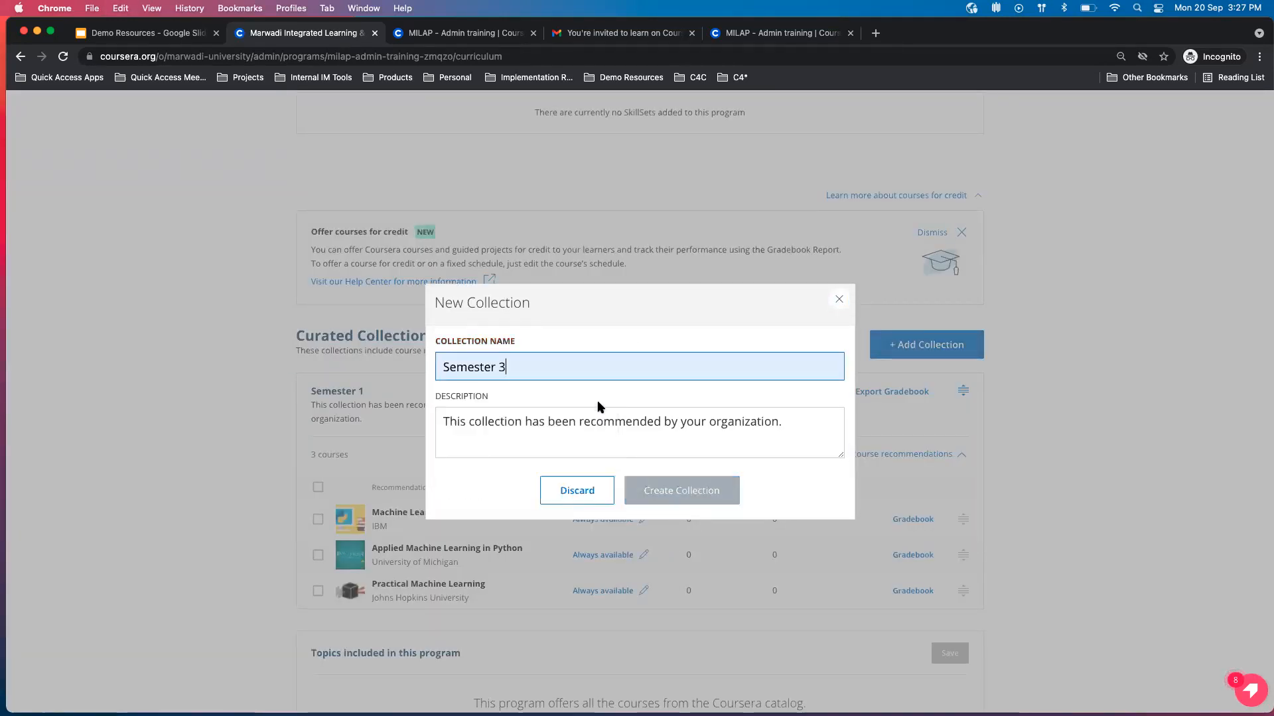
click(719, 494)
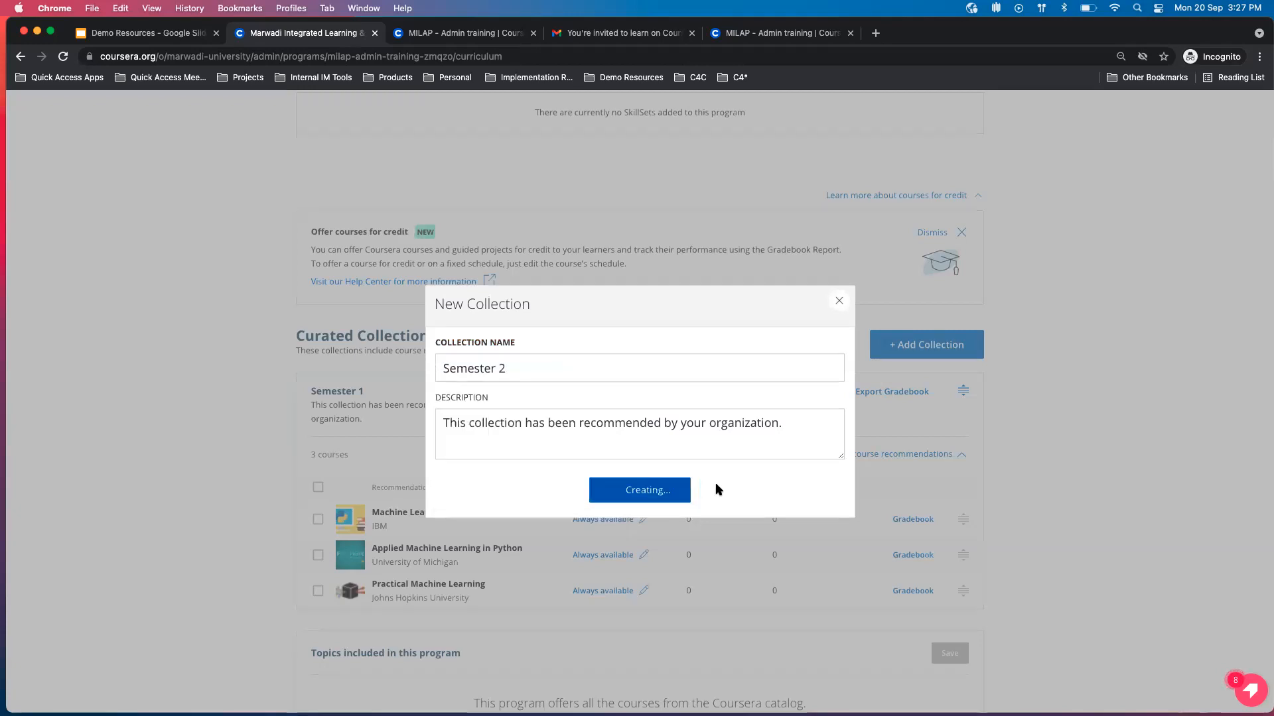
click(840, 303)
scroll(843, 630, down, 2)
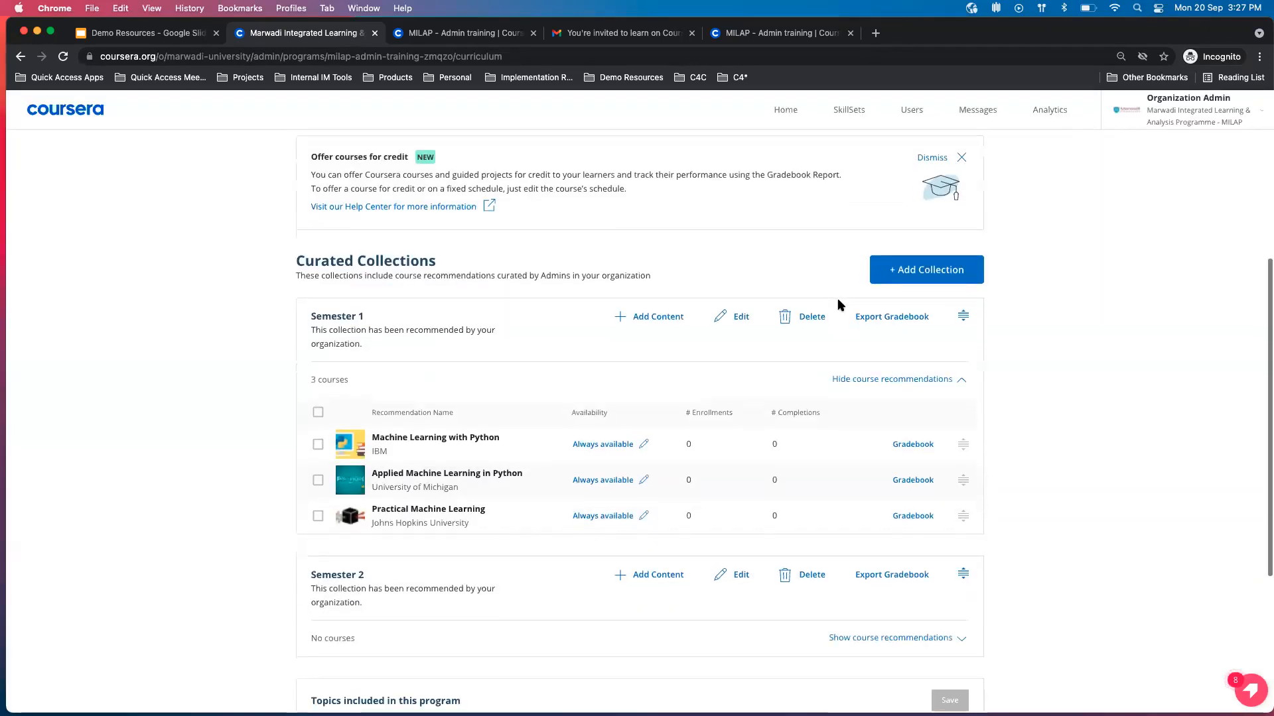
Examine the reorder handles for collections and courses, and briefly select Machine Learning with Python to check the available bulk actions.
mouse_move(964, 573)
mouse_down()
mouse_move(962, 324)
mouse_move(955, 611)
mouse_move(954, 552)
mouse_move(963, 574)
mouse_up()
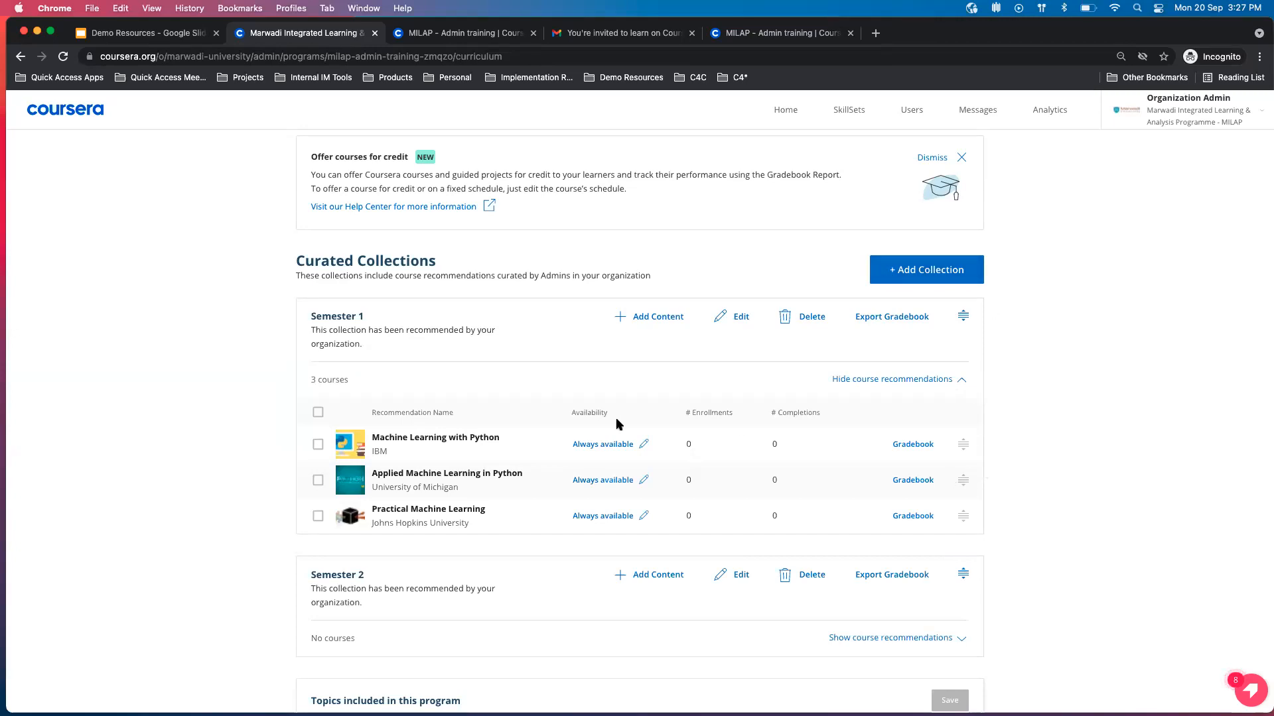
mouse_move(961, 446)
mouse_down()
mouse_move(961, 492)
mouse_move(959, 441)
mouse_move(964, 492)
mouse_move(965, 454)
mouse_up()
click(318, 445)
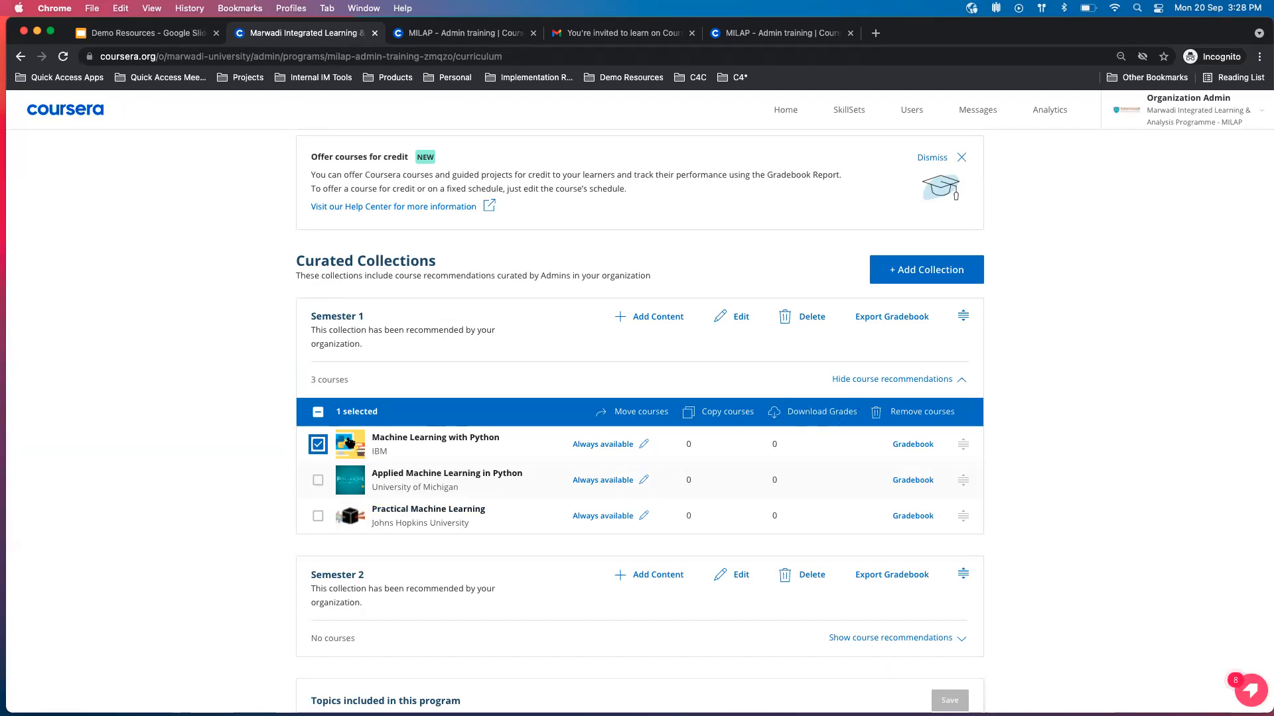
click(317, 446)
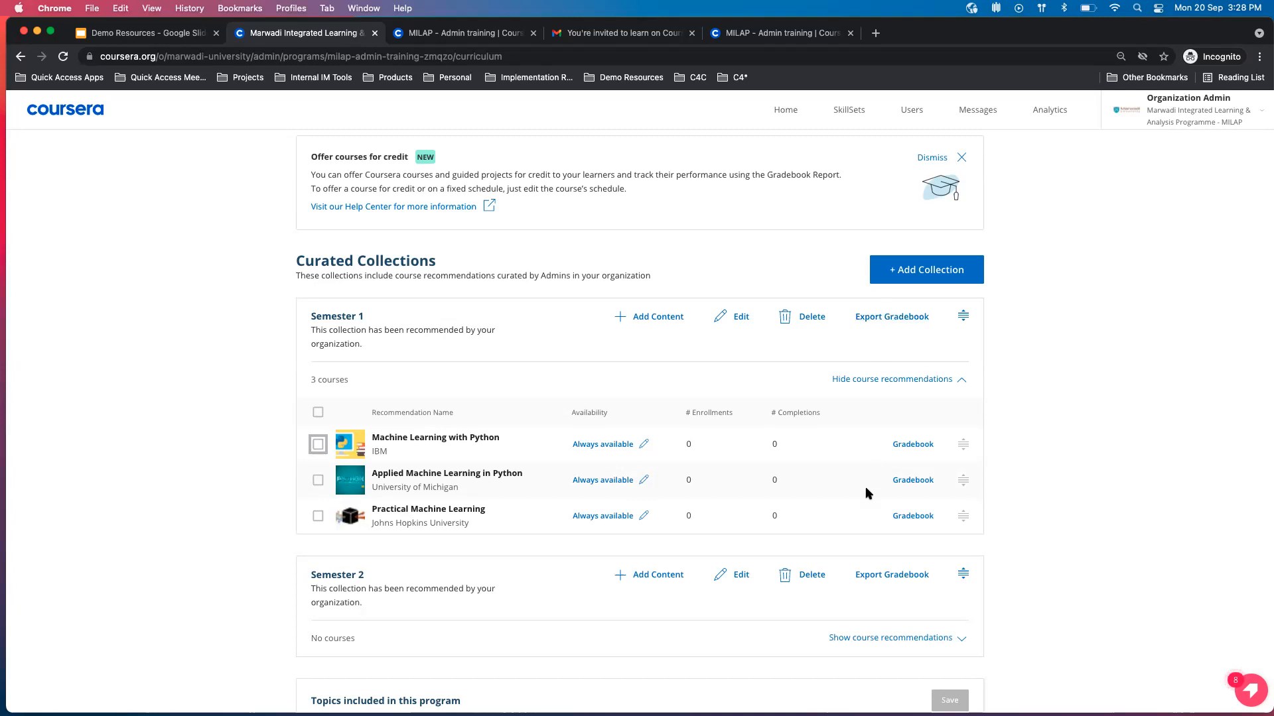
click(318, 444)
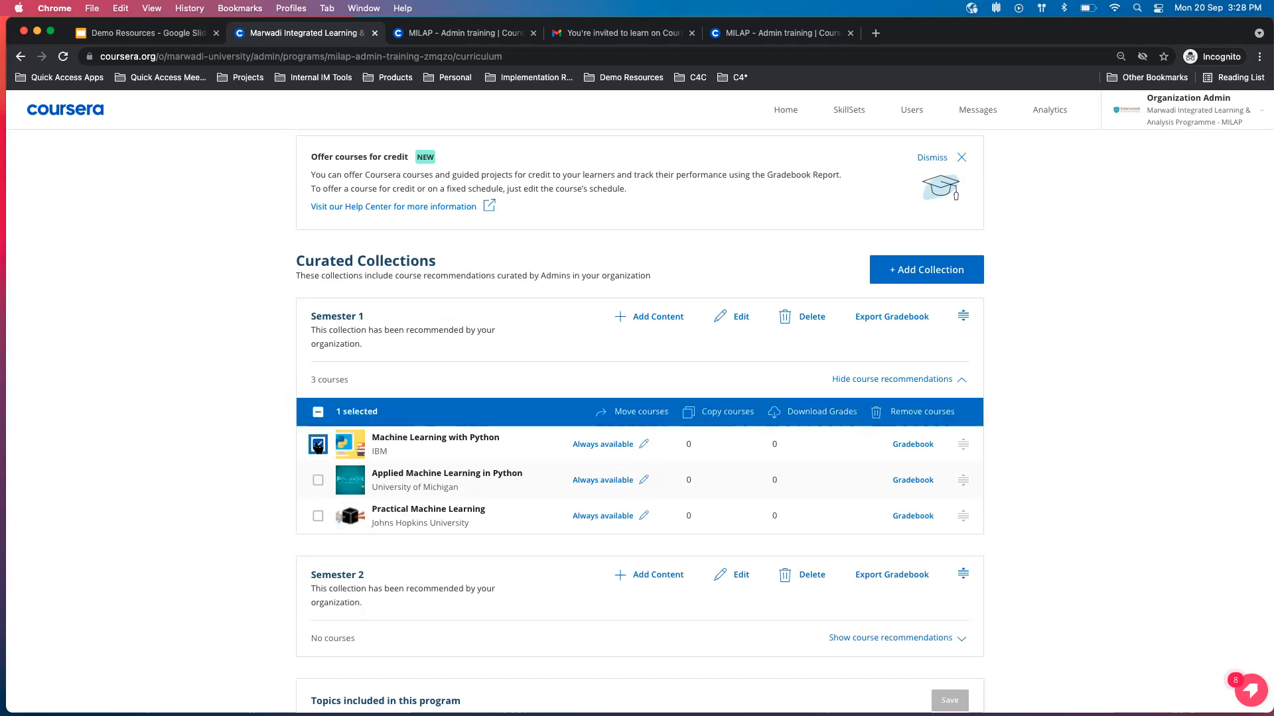
click(317, 445)
View the program as a learner and dismiss the join invitation to examine the recommended collections.
scroll(555, 549, up, 4)
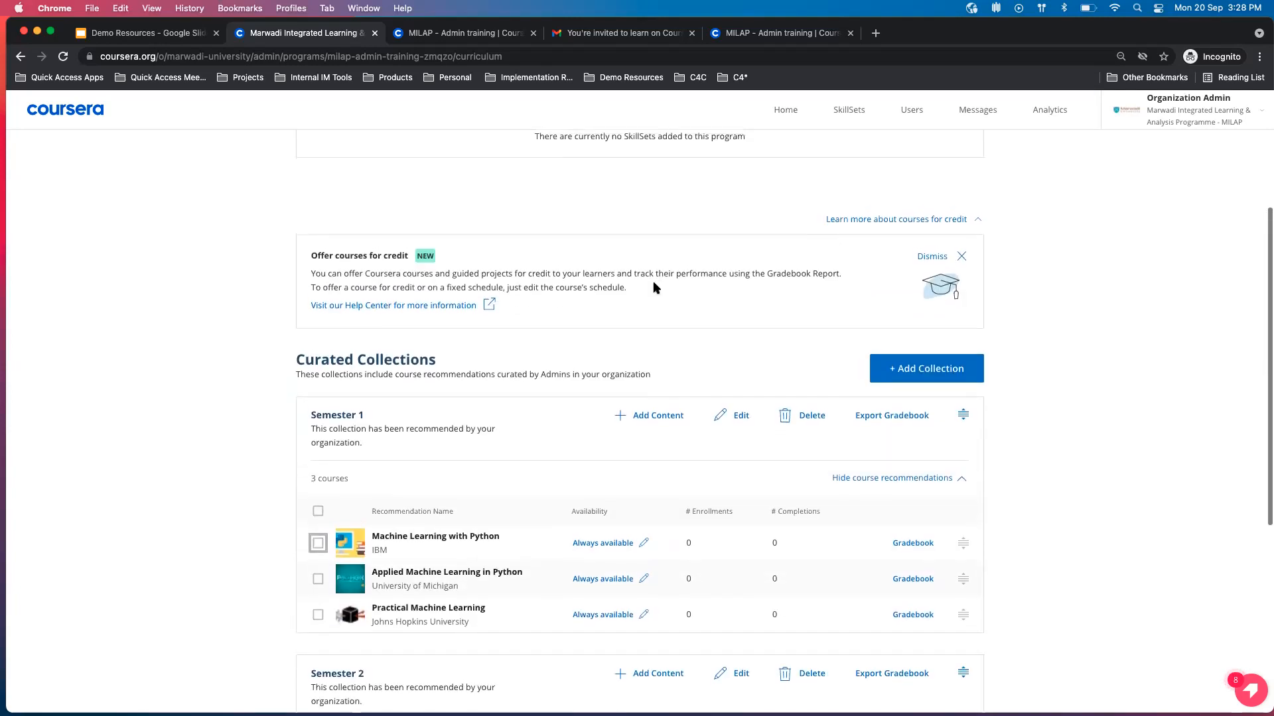
scroll(556, 550, up, 5)
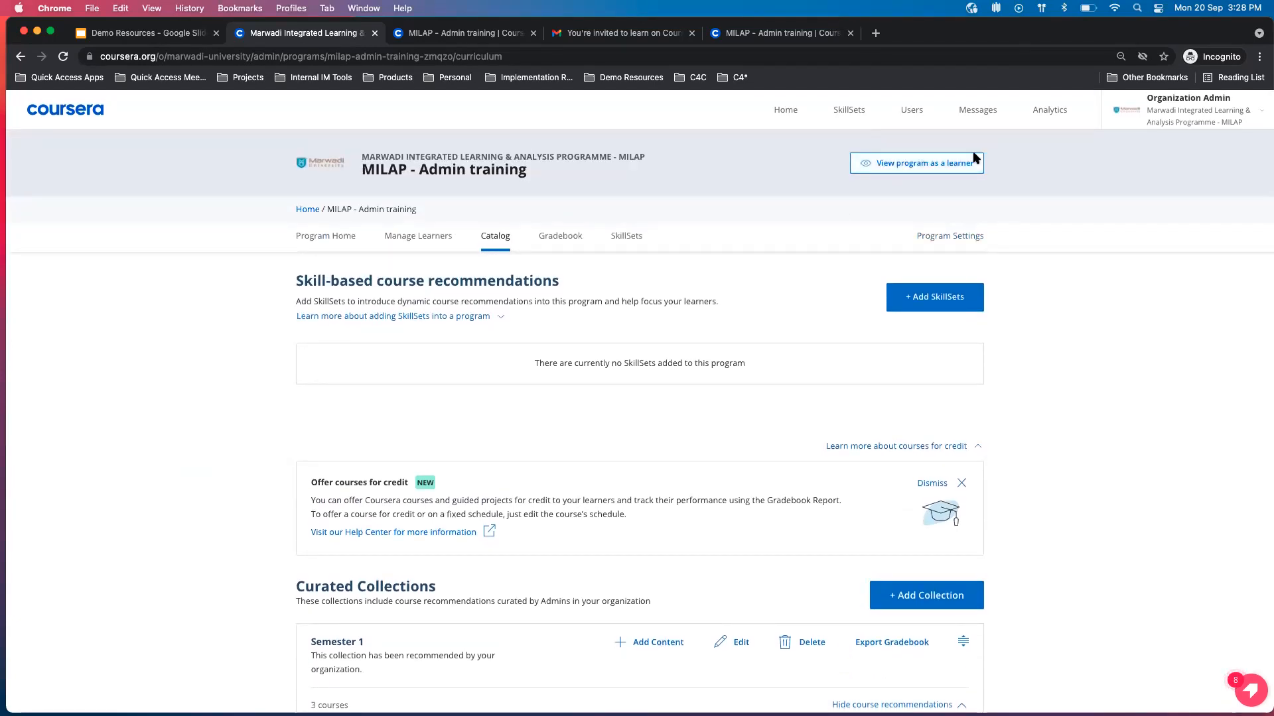
click(957, 165)
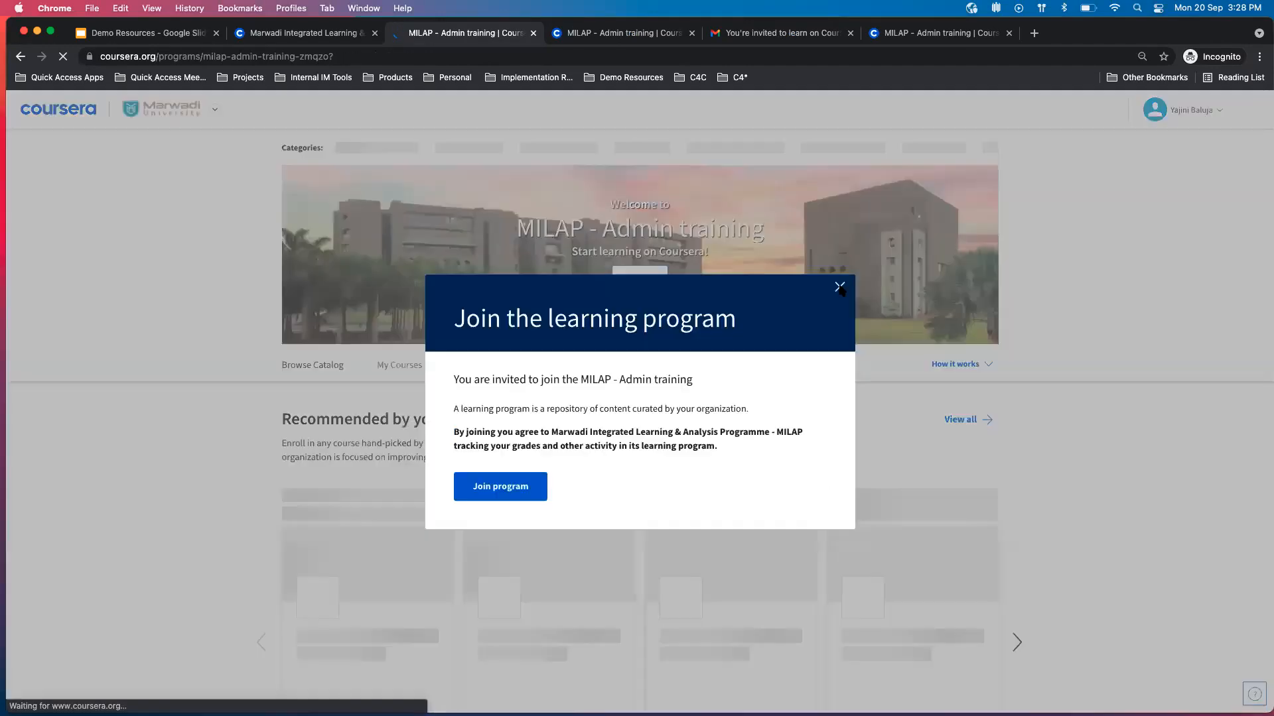
click(839, 288)
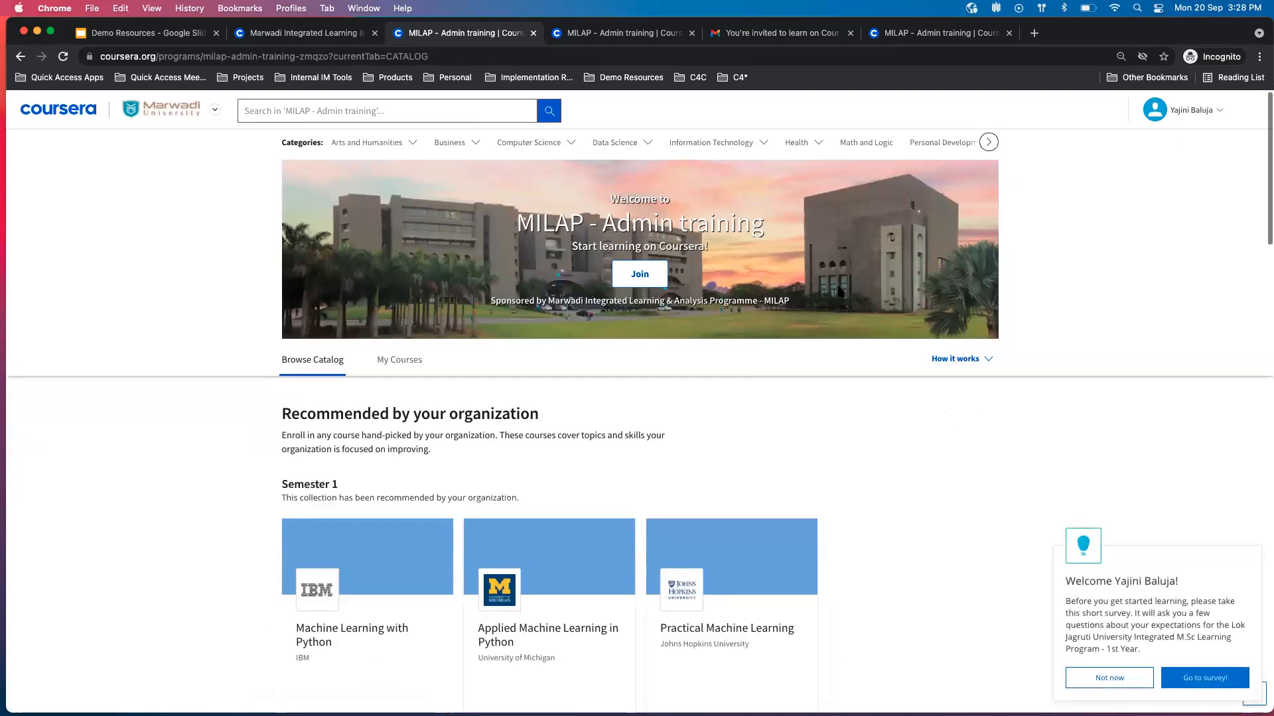
Review the Semester 1 collection among the organization's recommendations in the learner view.
scroll(746, 378, down, 2)
scroll(746, 378, down, 4)
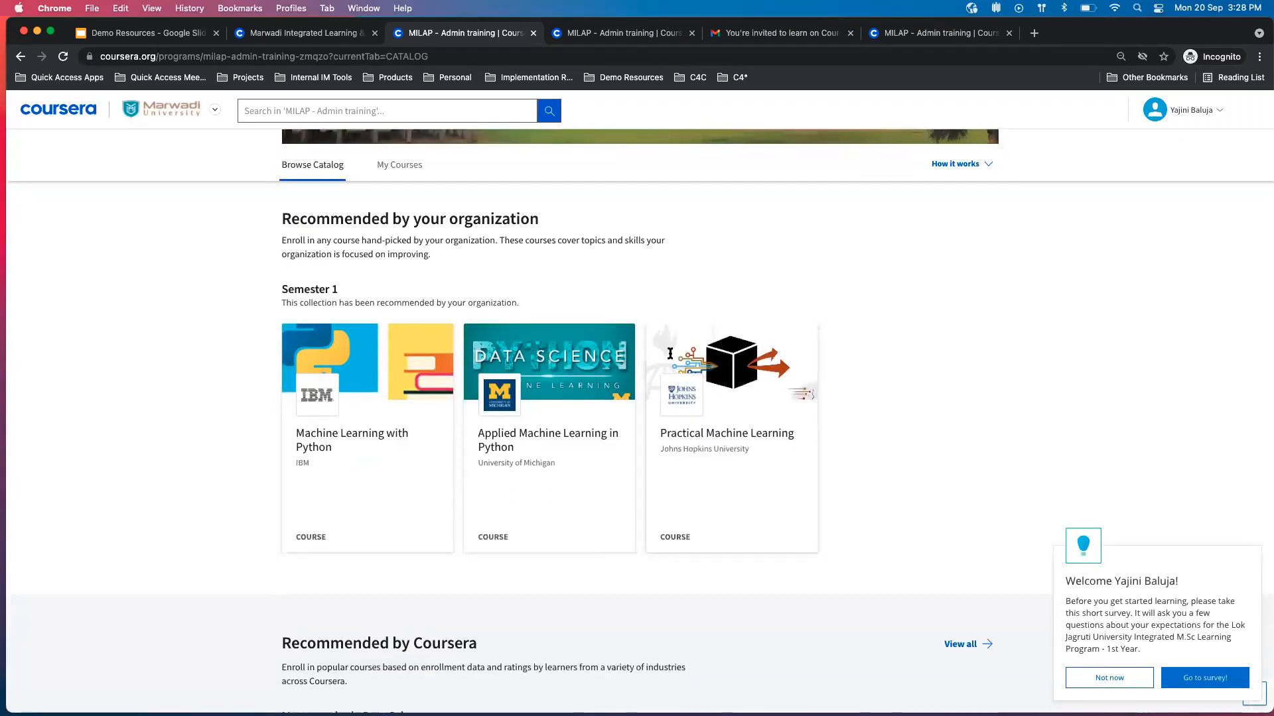
scroll(453, 302, up, 4)
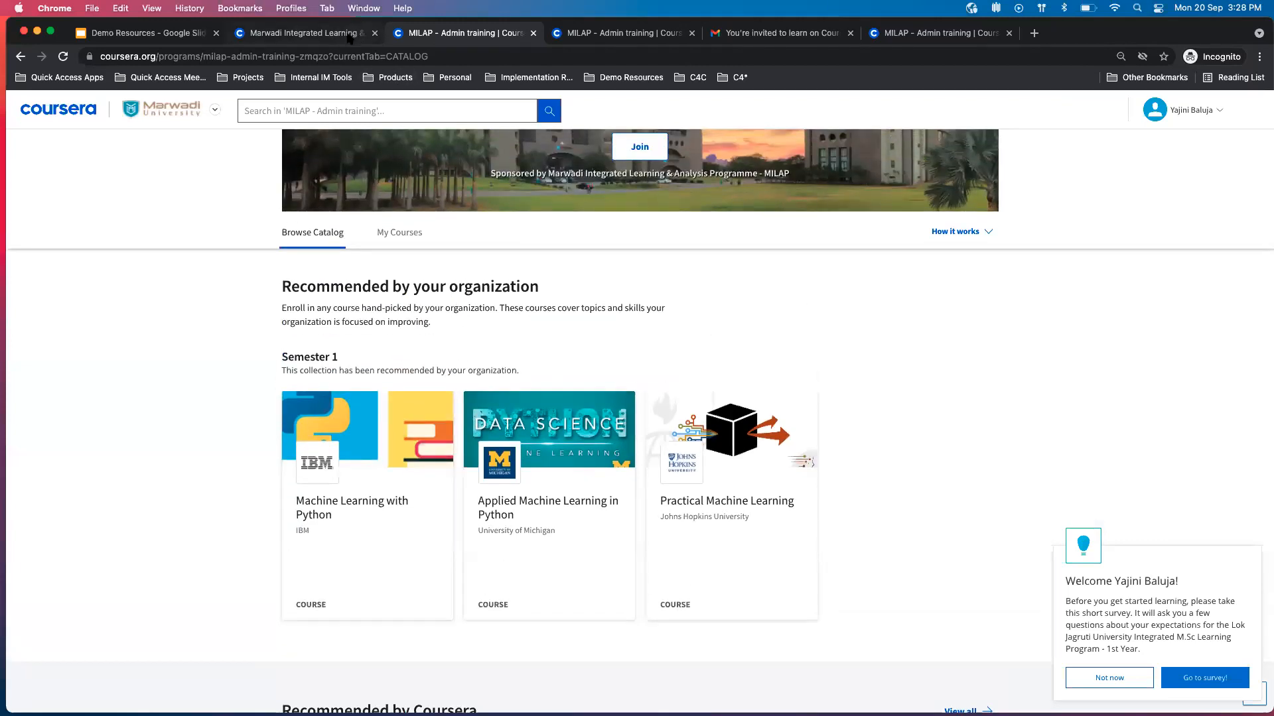
scroll(375, 384, down, 1)
scroll(321, 435, up, 3)
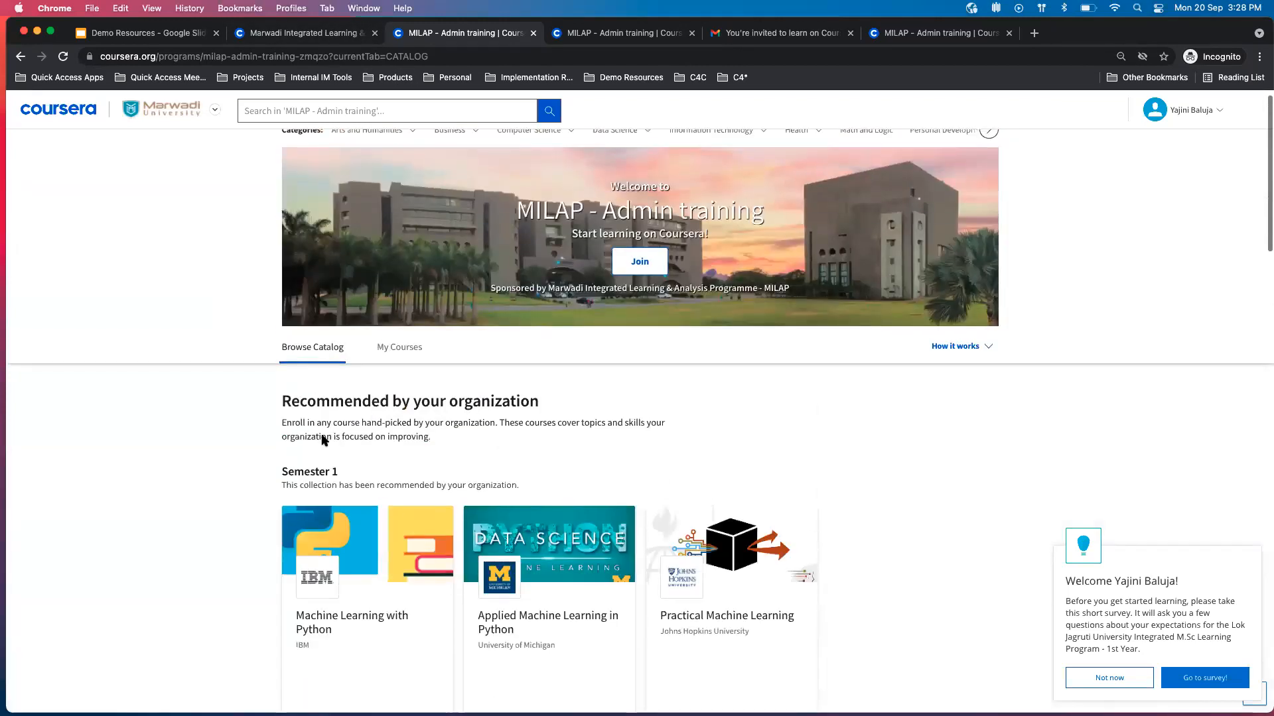
scroll(451, 530, down, 2)
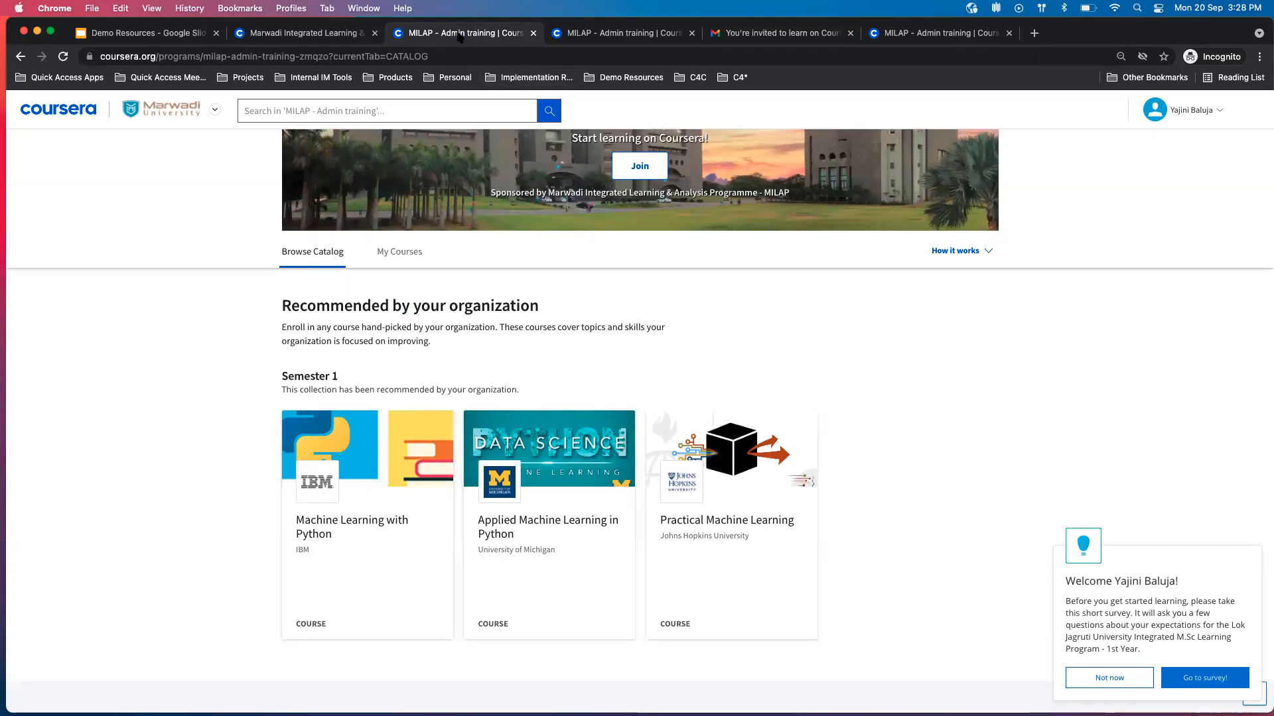
Return to the admin portal, rename the program to MILAP - Admin training Sep 2021 in its settings, and save the change.
click(314, 35)
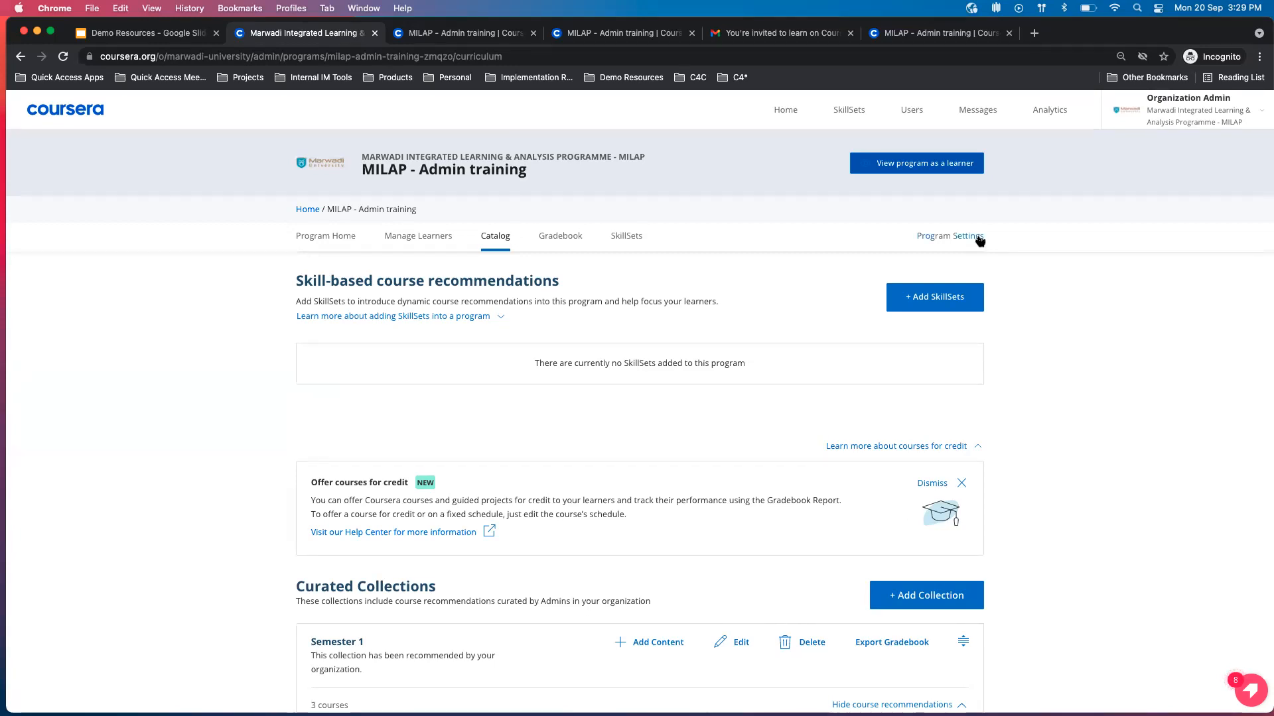
scroll(974, 248, down, 5)
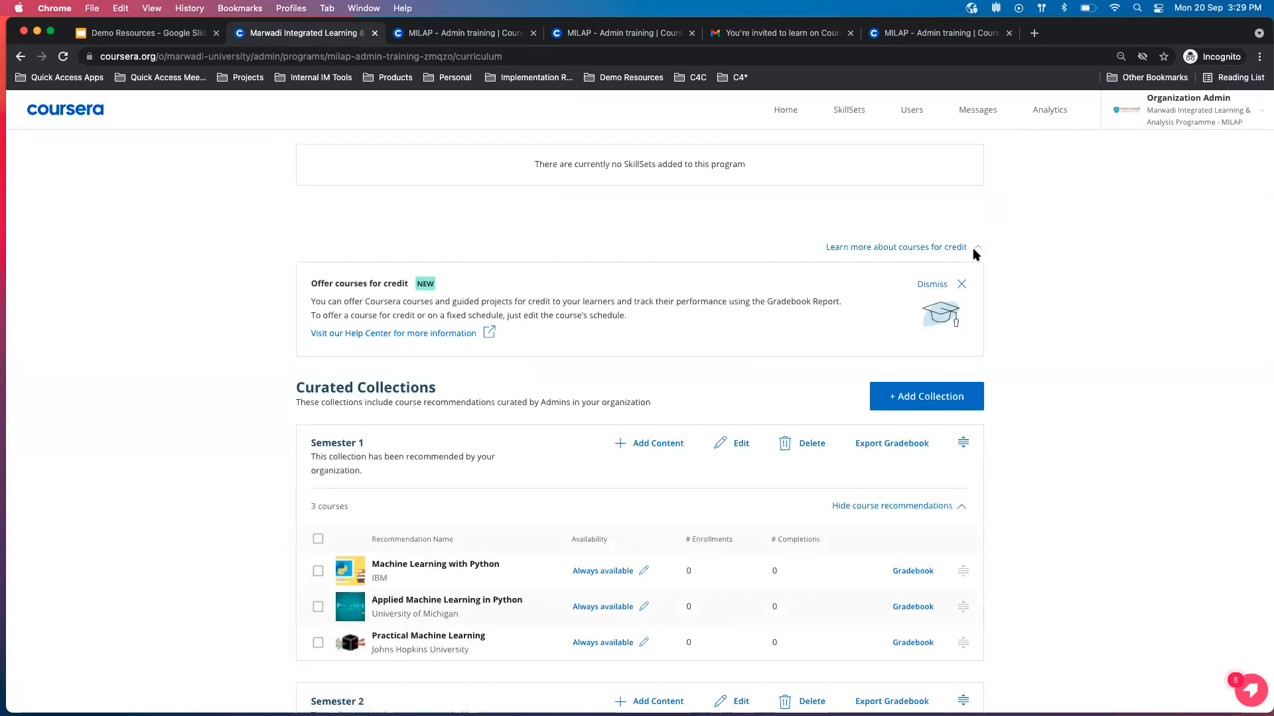
scroll(969, 278, up, 5)
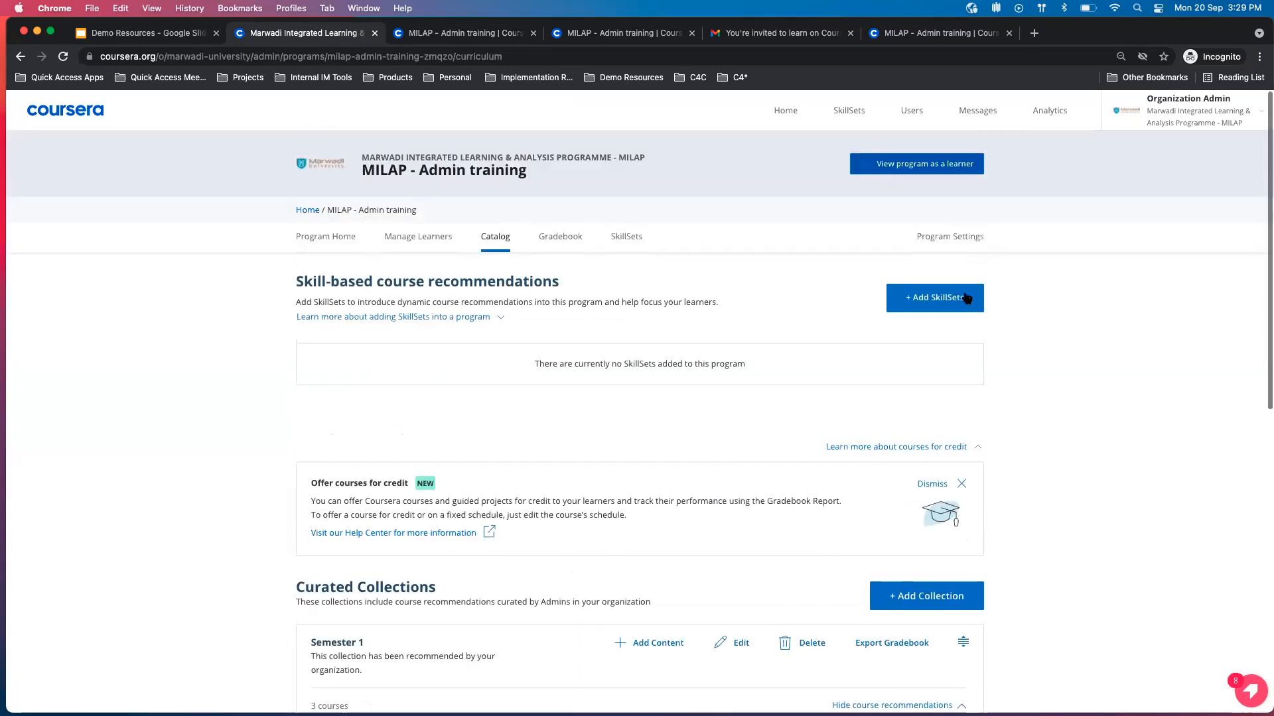
click(951, 237)
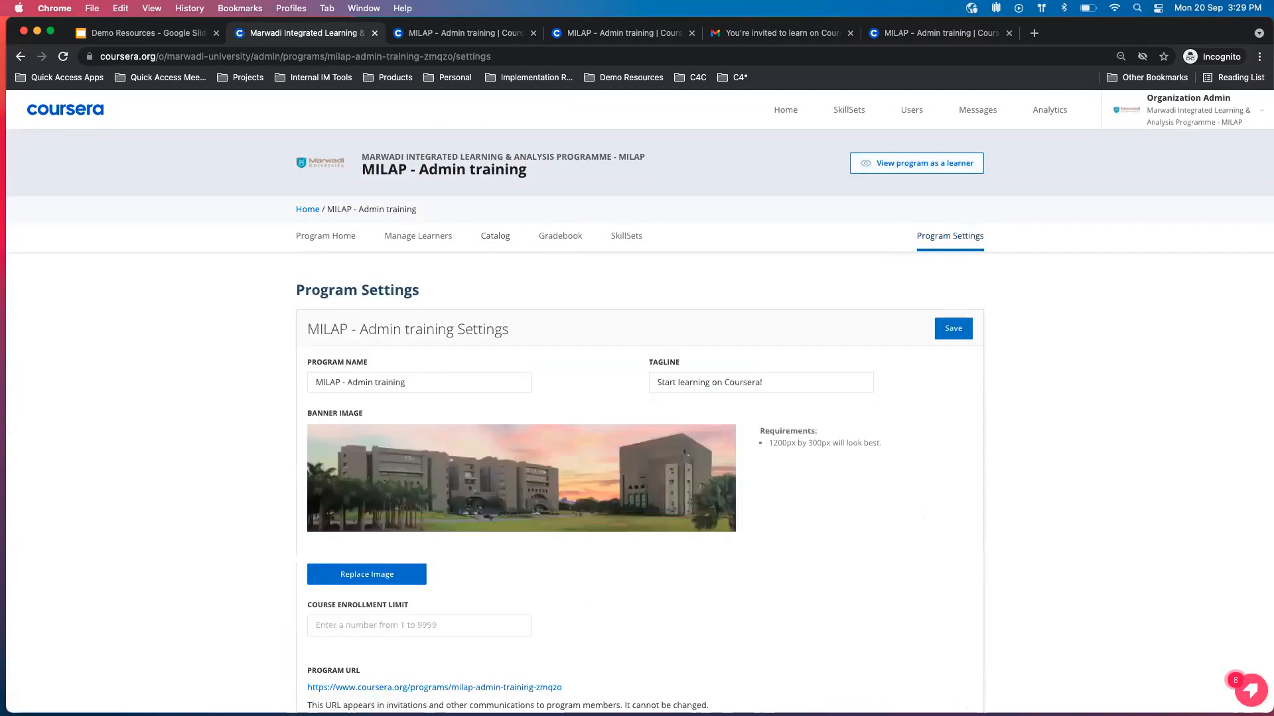
drag(403, 383, 309, 383)
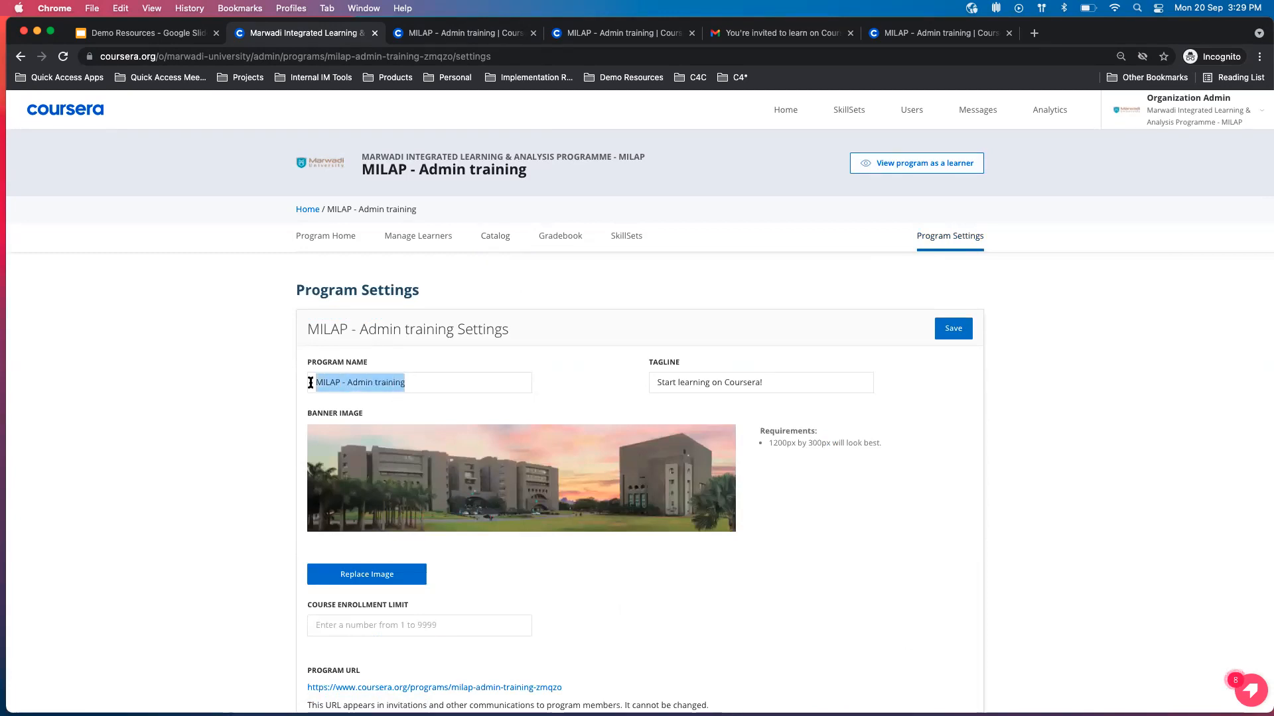
click(374, 382)
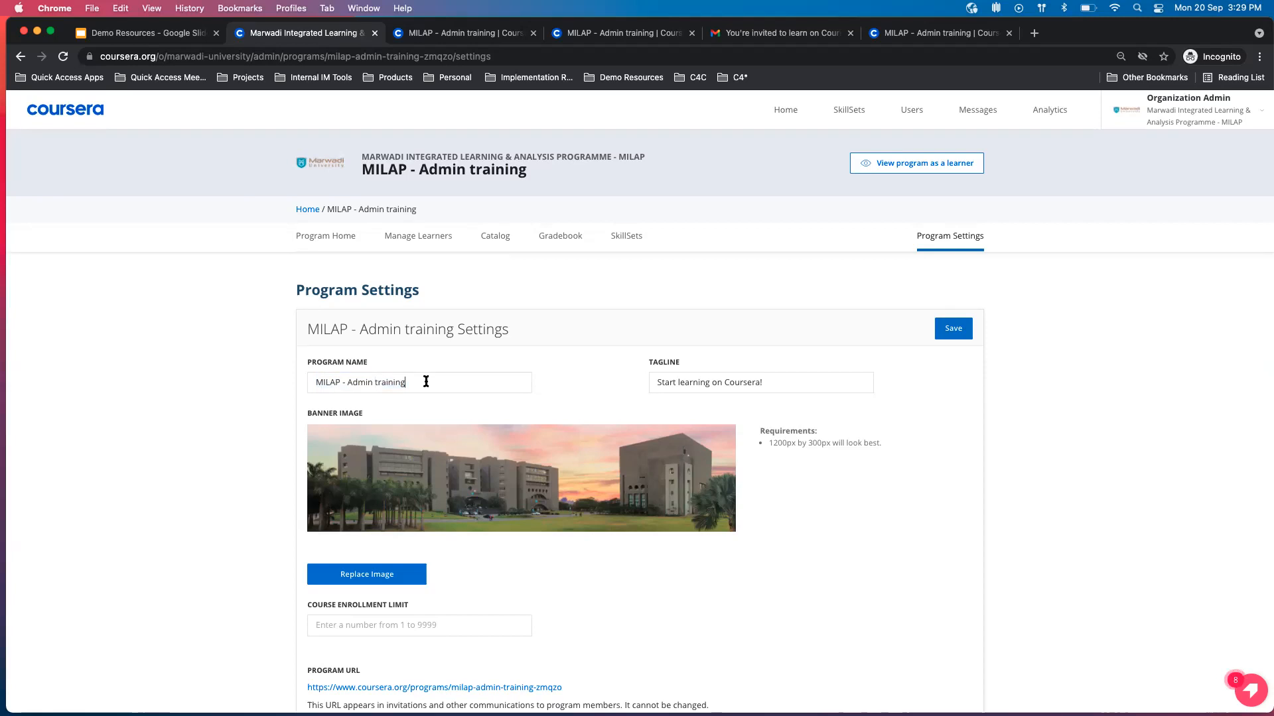
text(Sep 2021)
click(959, 335)
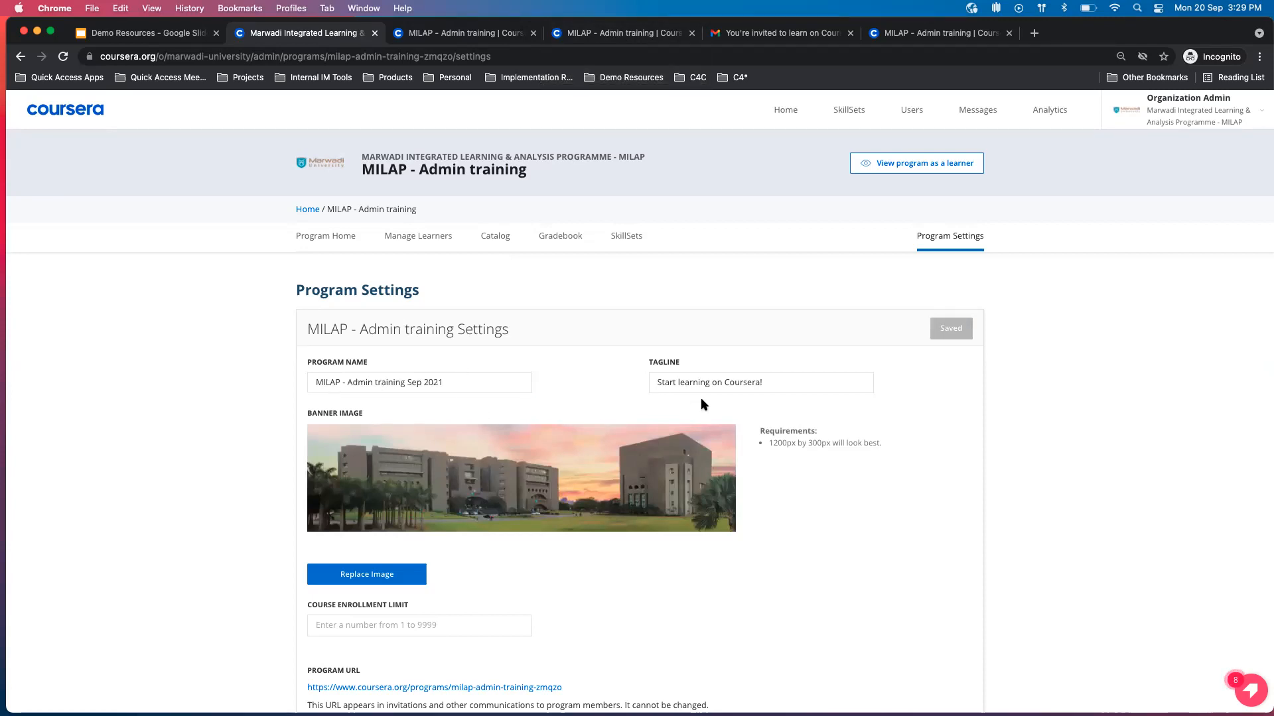
Set the program's course enrollment limit to 2 and save the settings, leaving the tagline as it is.
drag(773, 382, 640, 382)
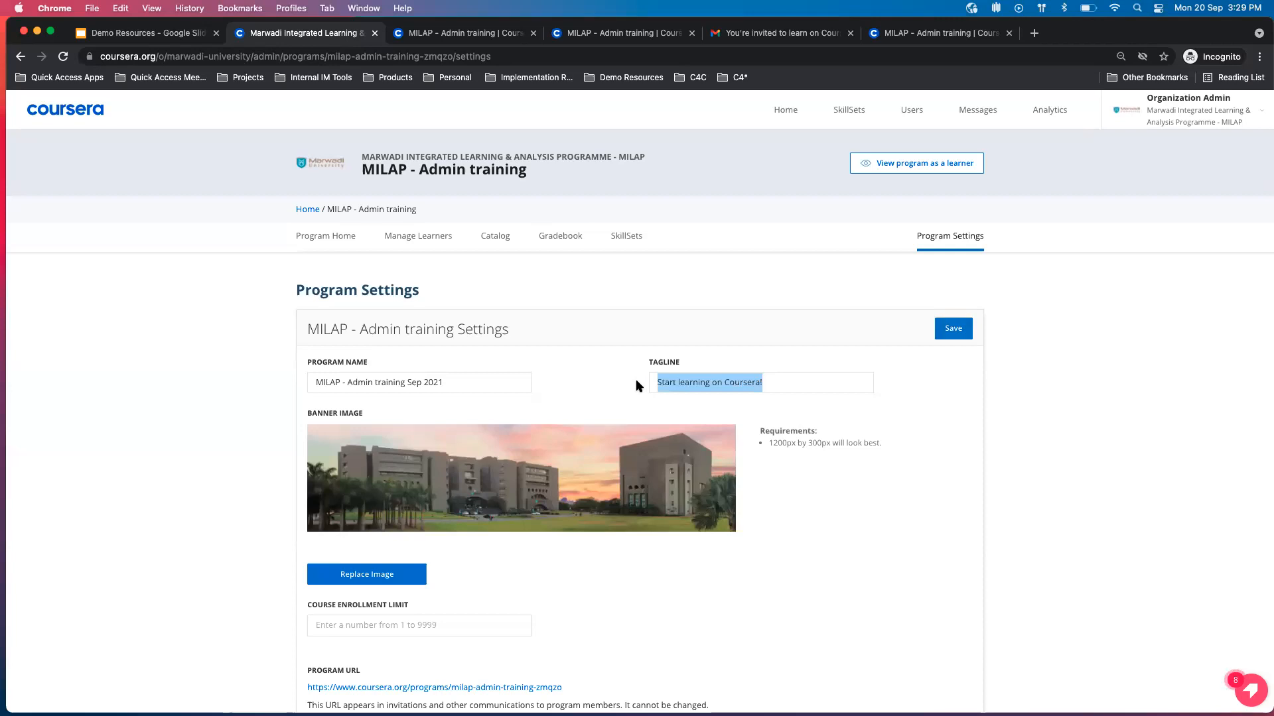
click(636, 379)
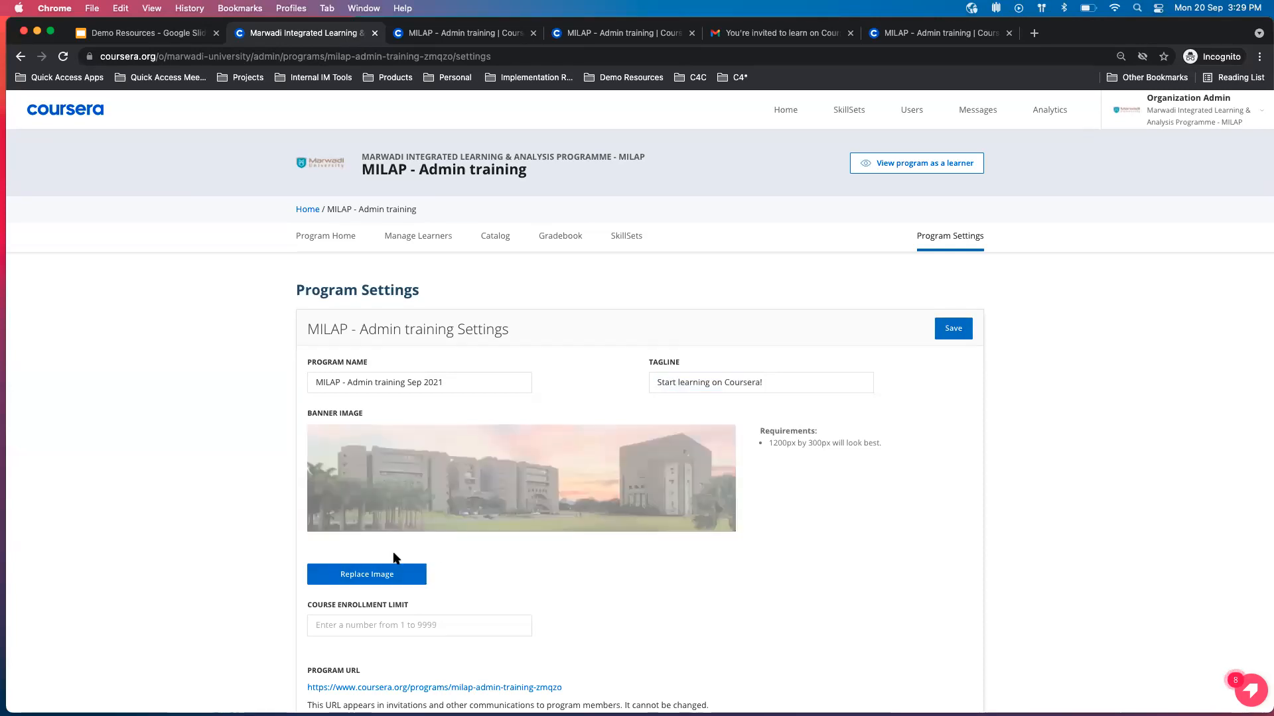
scroll(406, 581, down, 3)
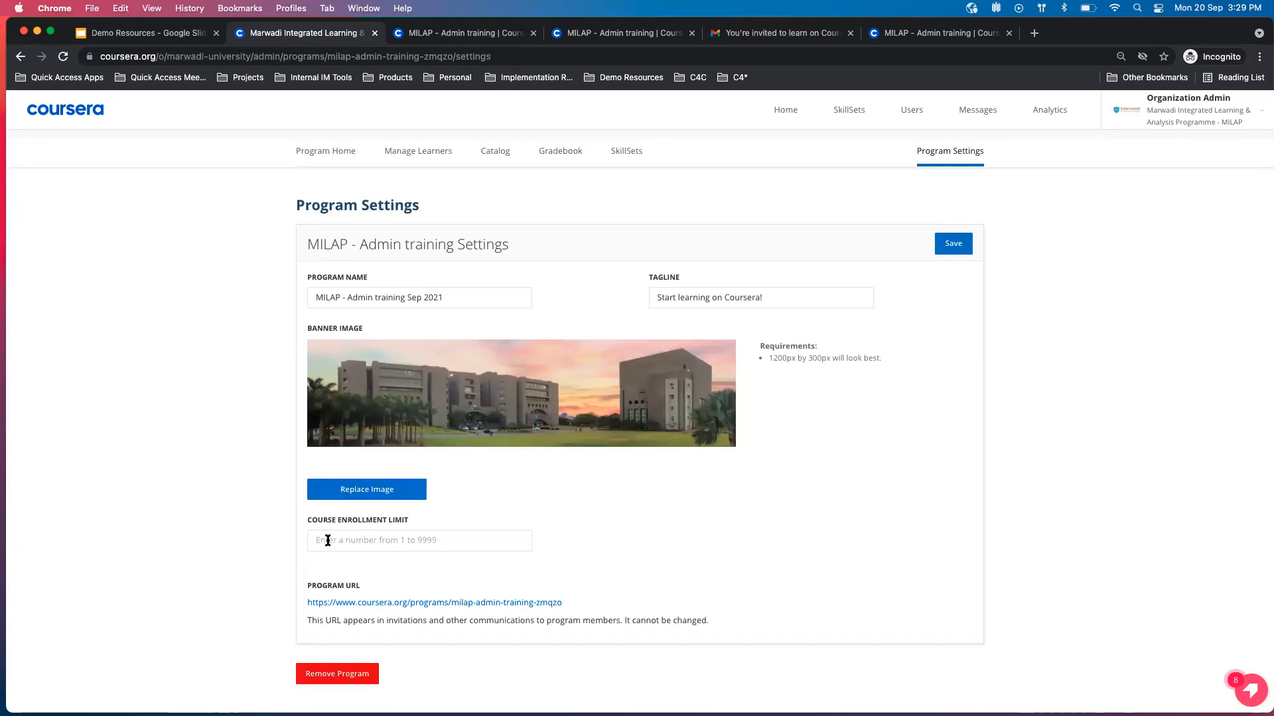
drag(418, 520, 310, 517)
click(524, 518)
text(2)
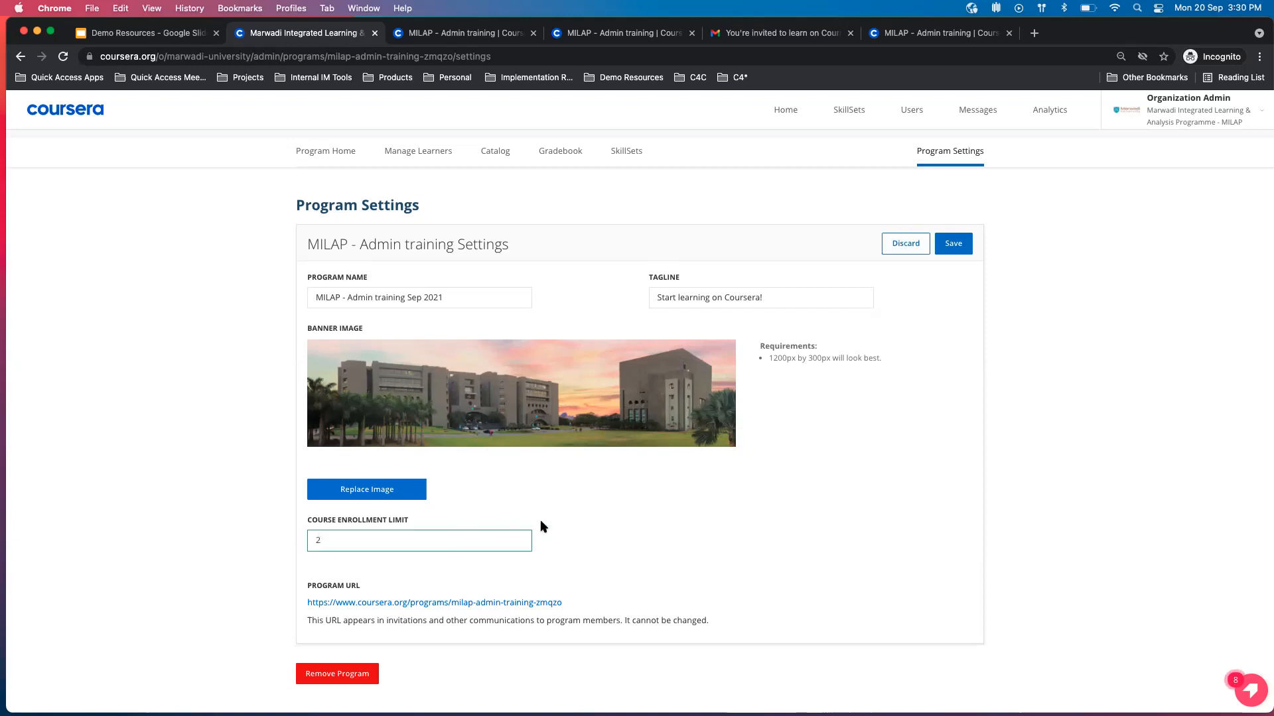
click(953, 246)
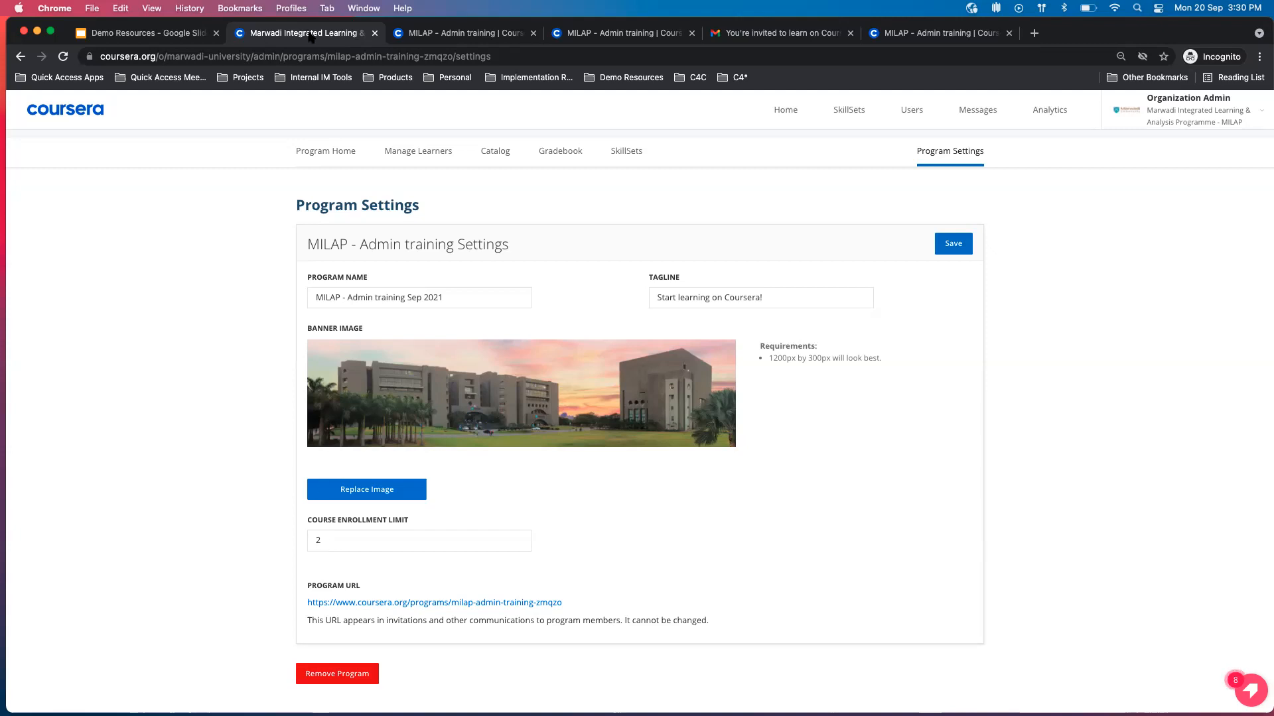
Refresh the learner view of the program to check its name, and return to the admin settings.
scroll(328, 208, up, 3)
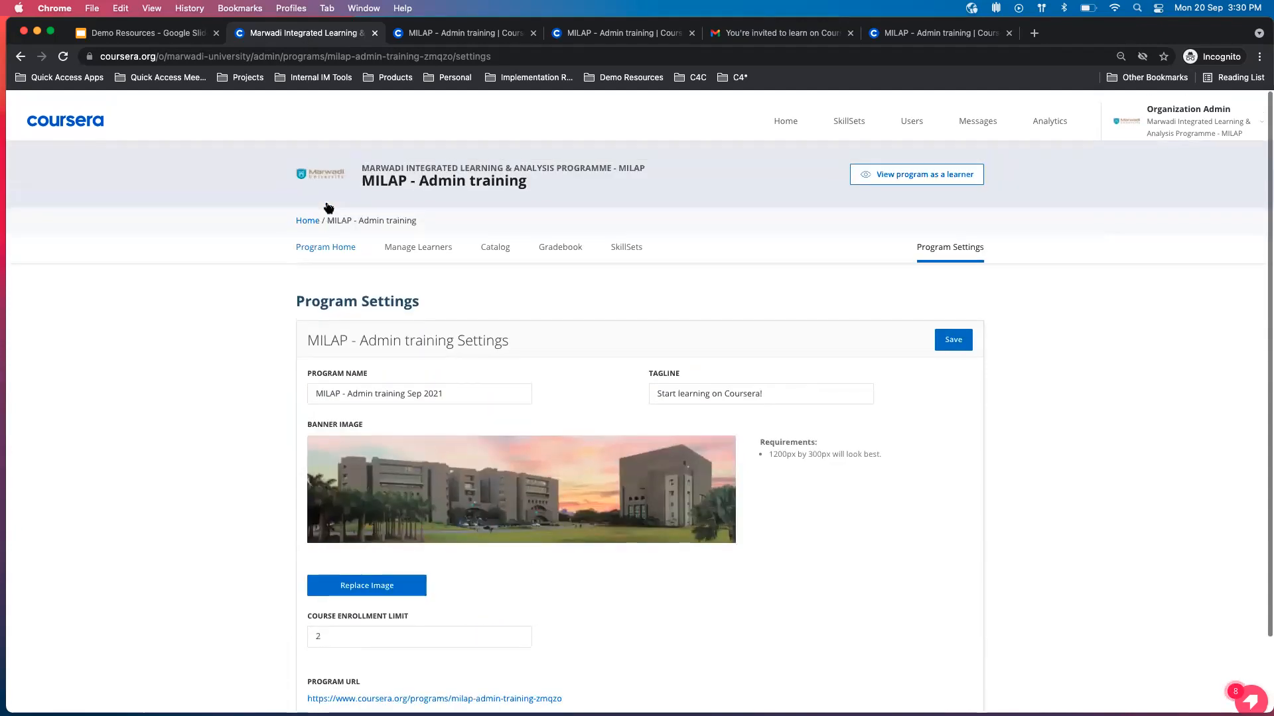
click(489, 33)
click(285, 36)
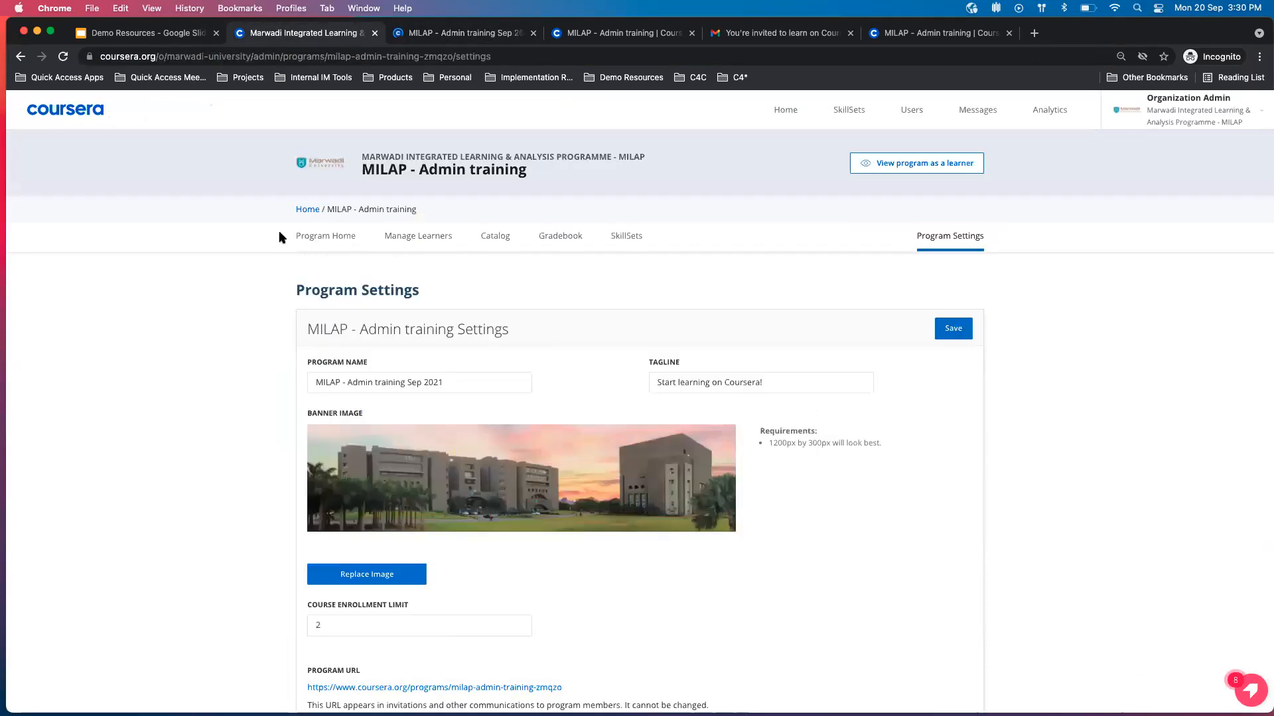
Open the MILAP - Chemical Engineering program from the organization's list of learning programs.
click(307, 211)
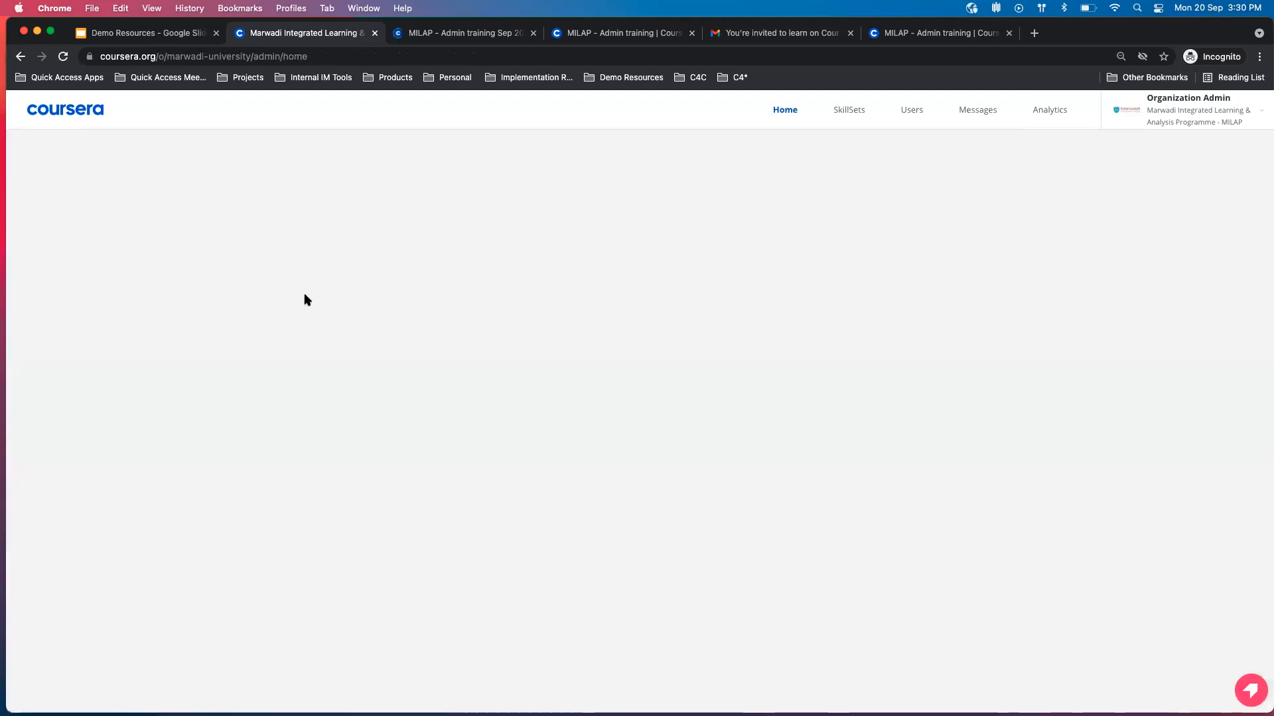
scroll(305, 299, down, 10)
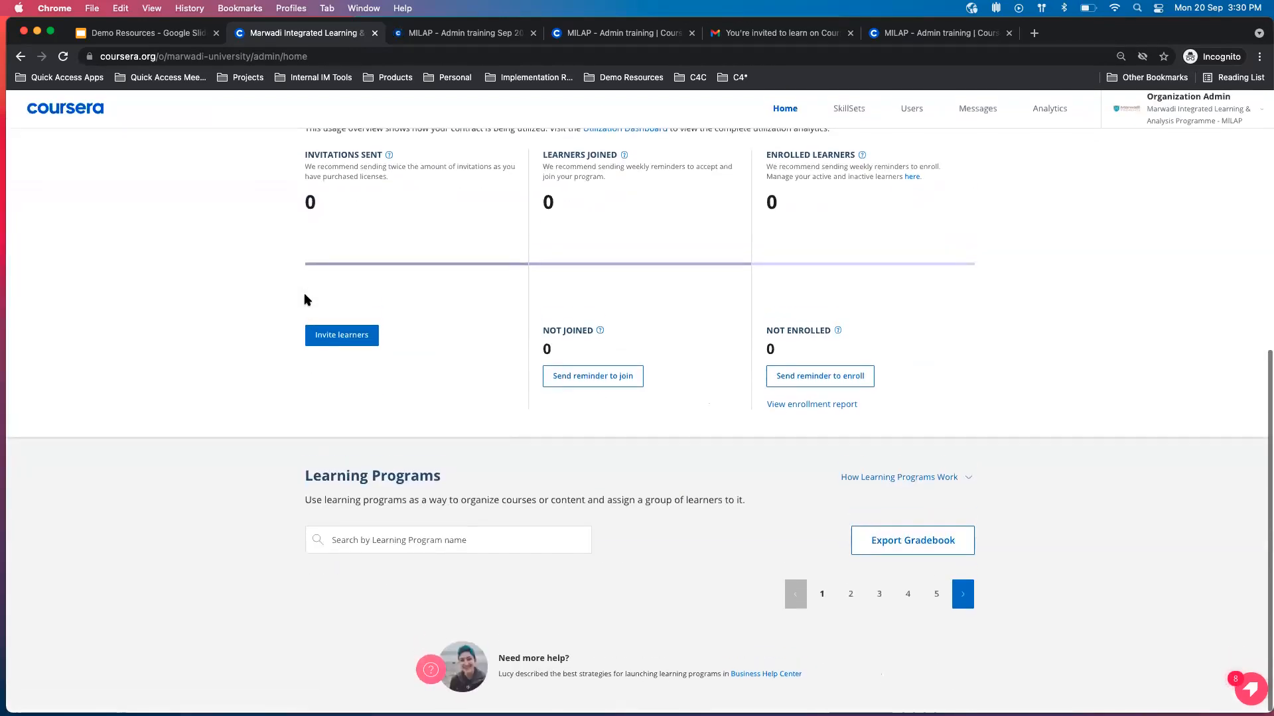
scroll(286, 434, down, 3)
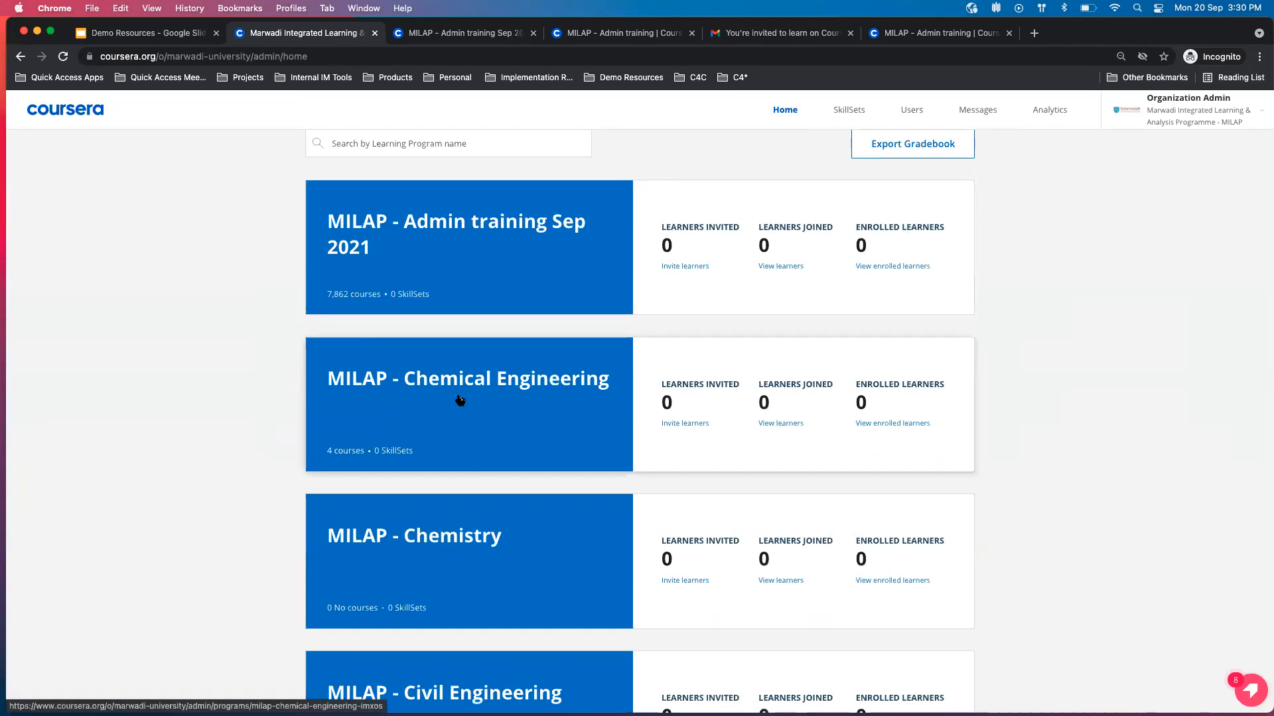
click(458, 400)
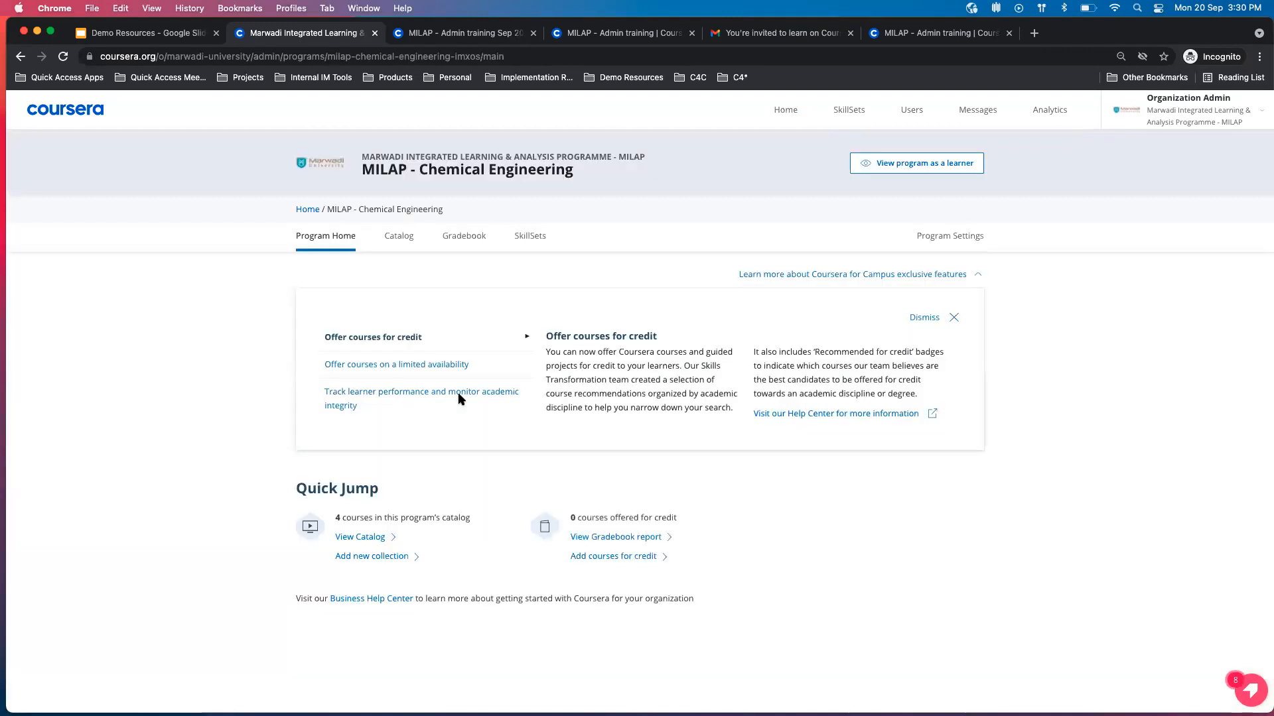
View the Chemical Engineering gradebook page and catalog, and expand the Semester 6 collection to examine its courses.
click(477, 238)
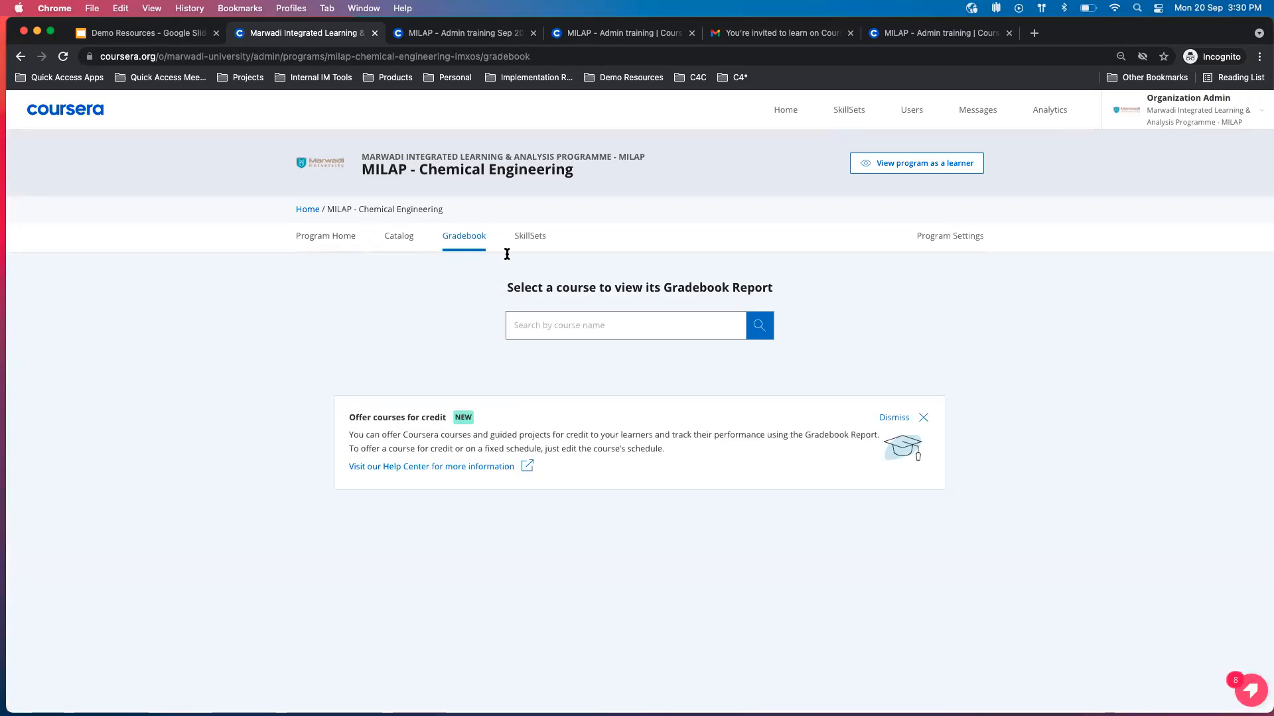
click(399, 238)
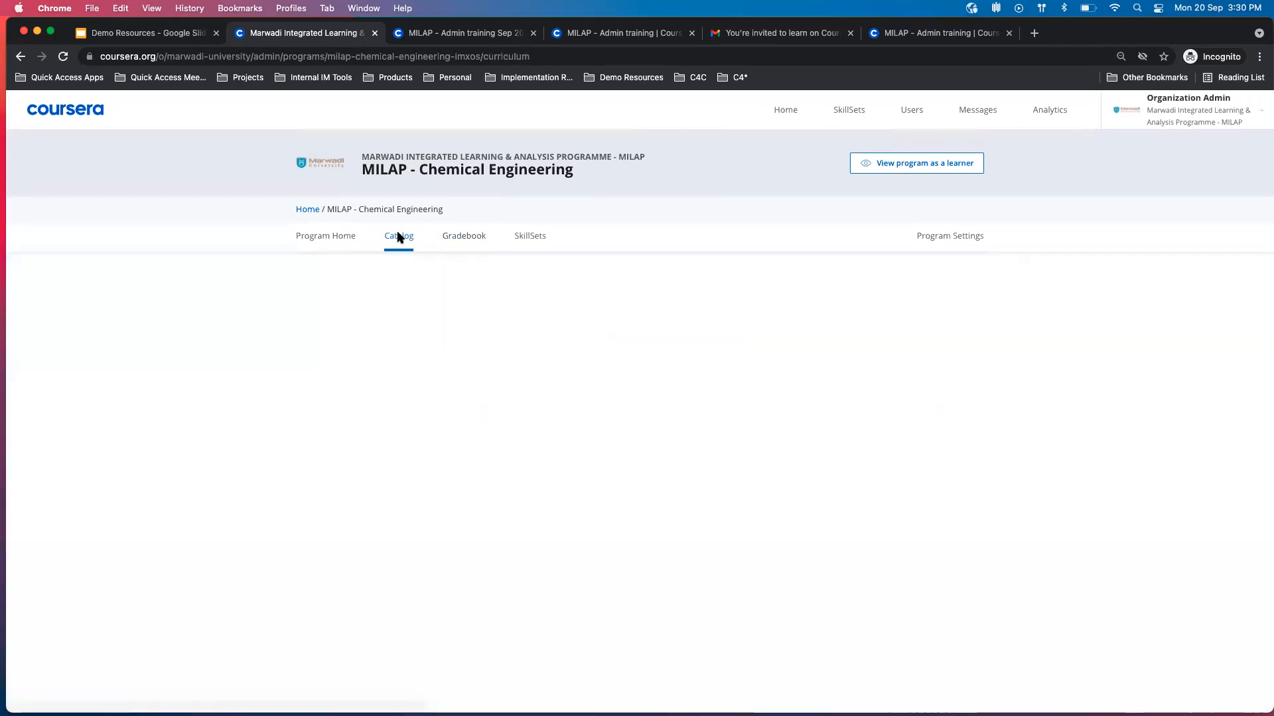
scroll(262, 417, down, 5)
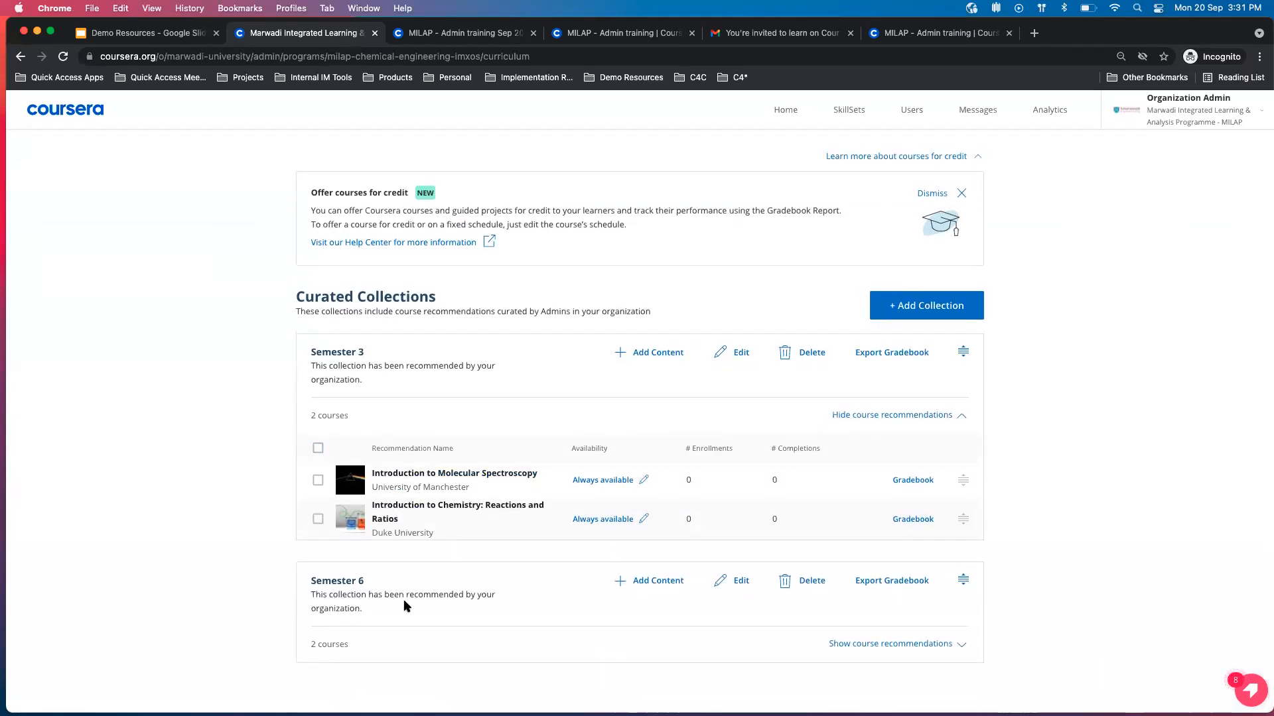
click(964, 645)
scroll(965, 644, down, 3)
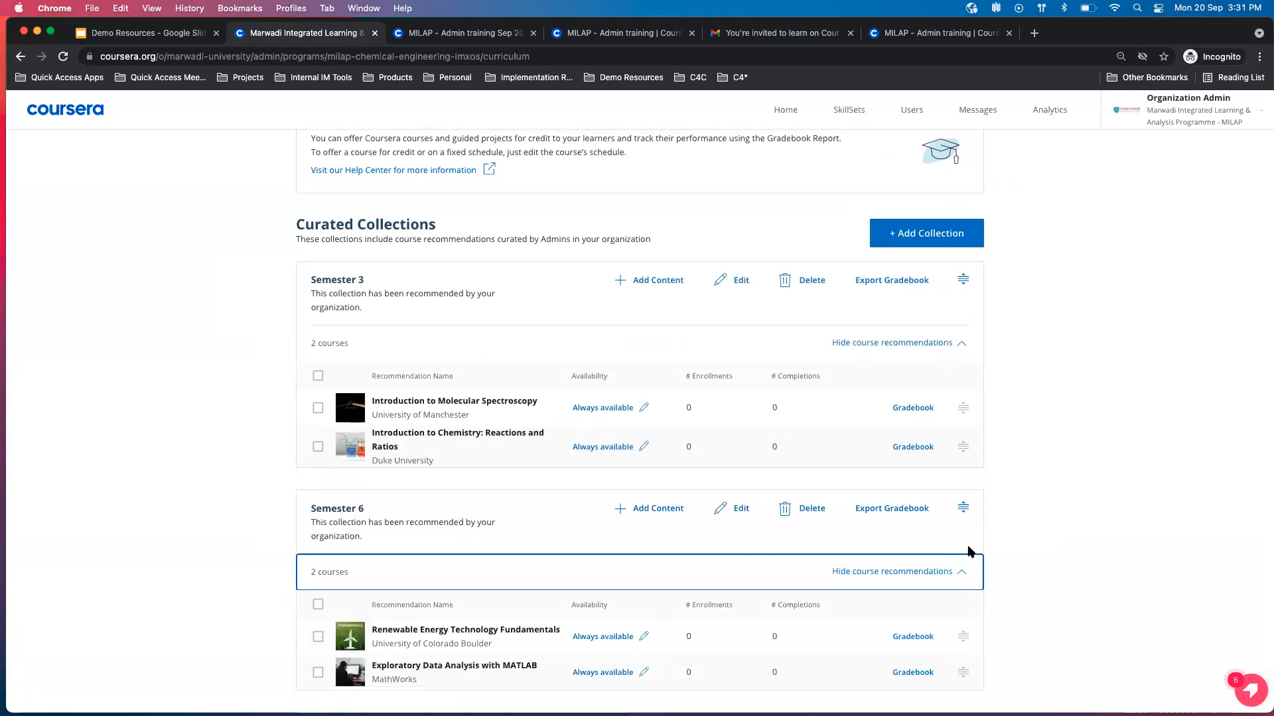
scroll(982, 431, up, 10)
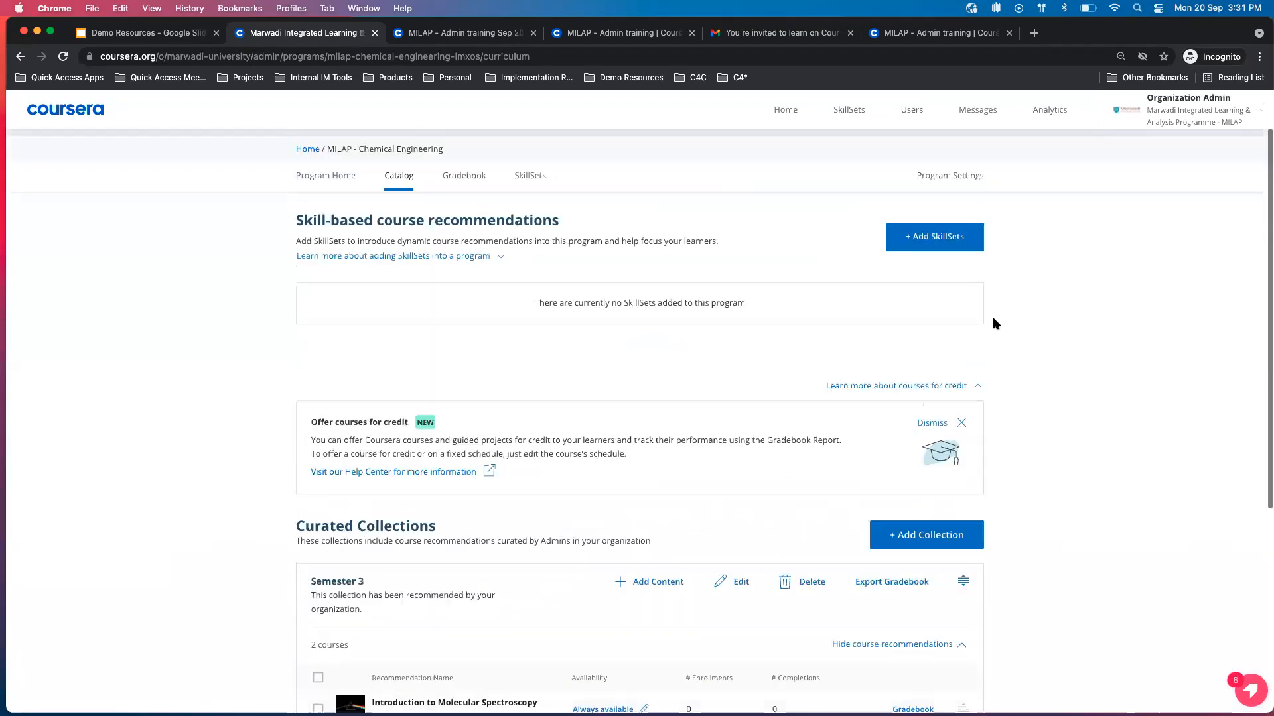
Open the Chemical Engineering program settings and inspect the available course enrollment limit options without changing the limit.
click(965, 174)
scroll(811, 492, down, 2)
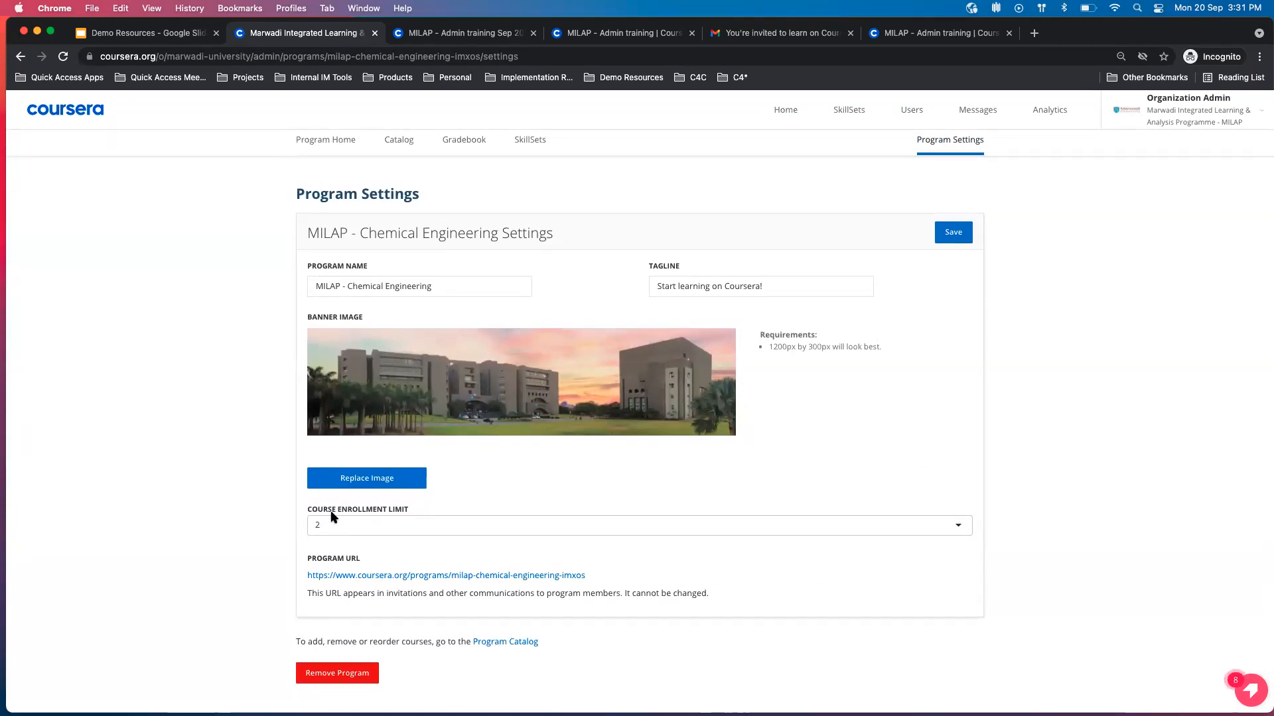
click(366, 524)
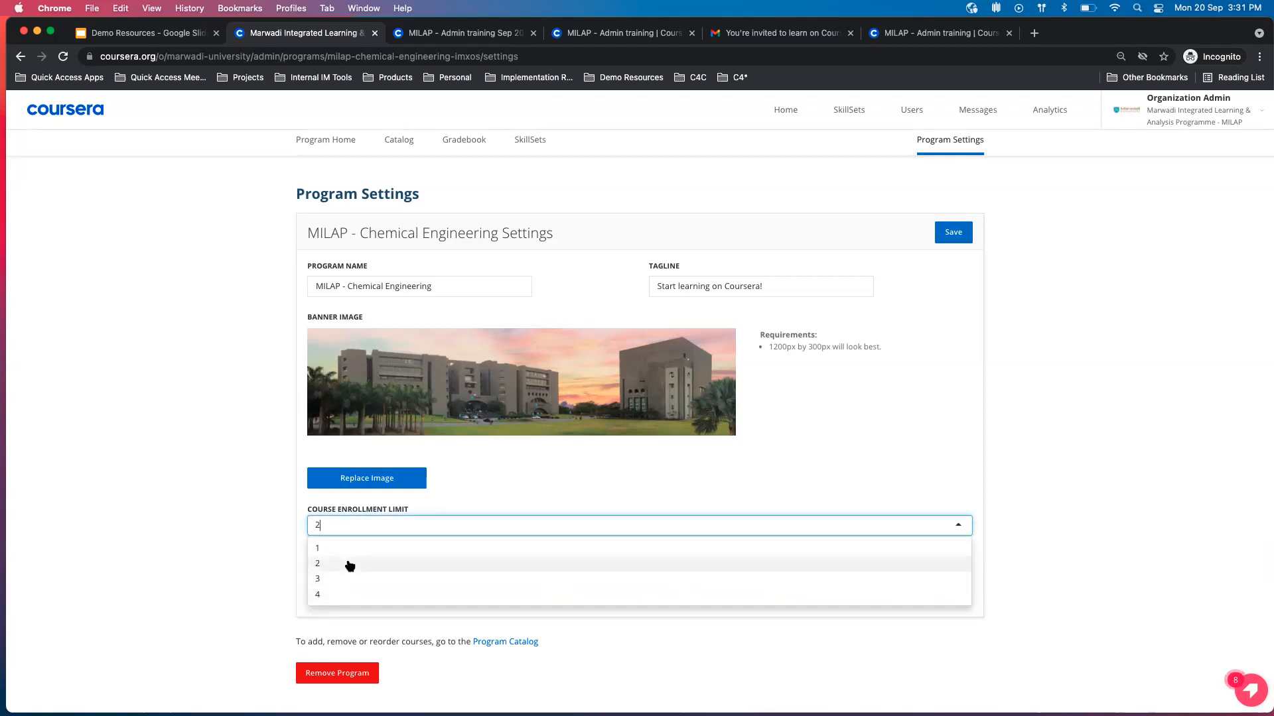
click(228, 566)
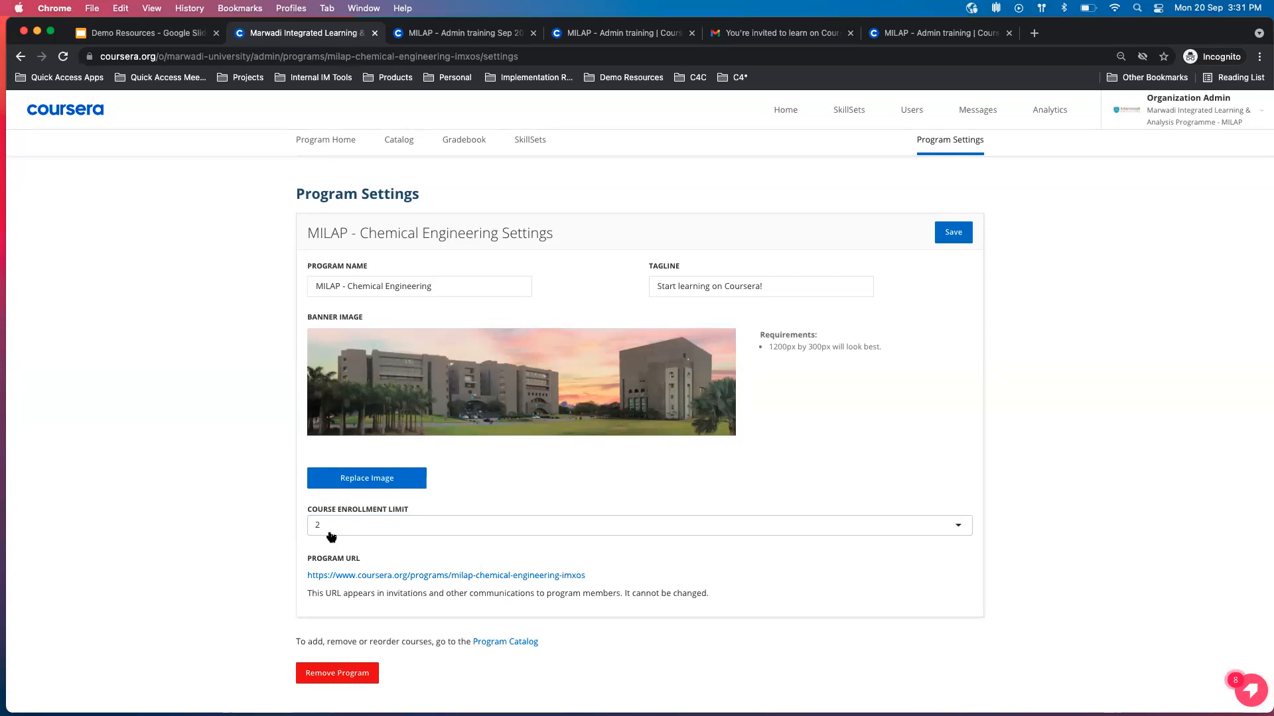
Go back through the program home to the organization's home page and review the learning programs list.
click(330, 142)
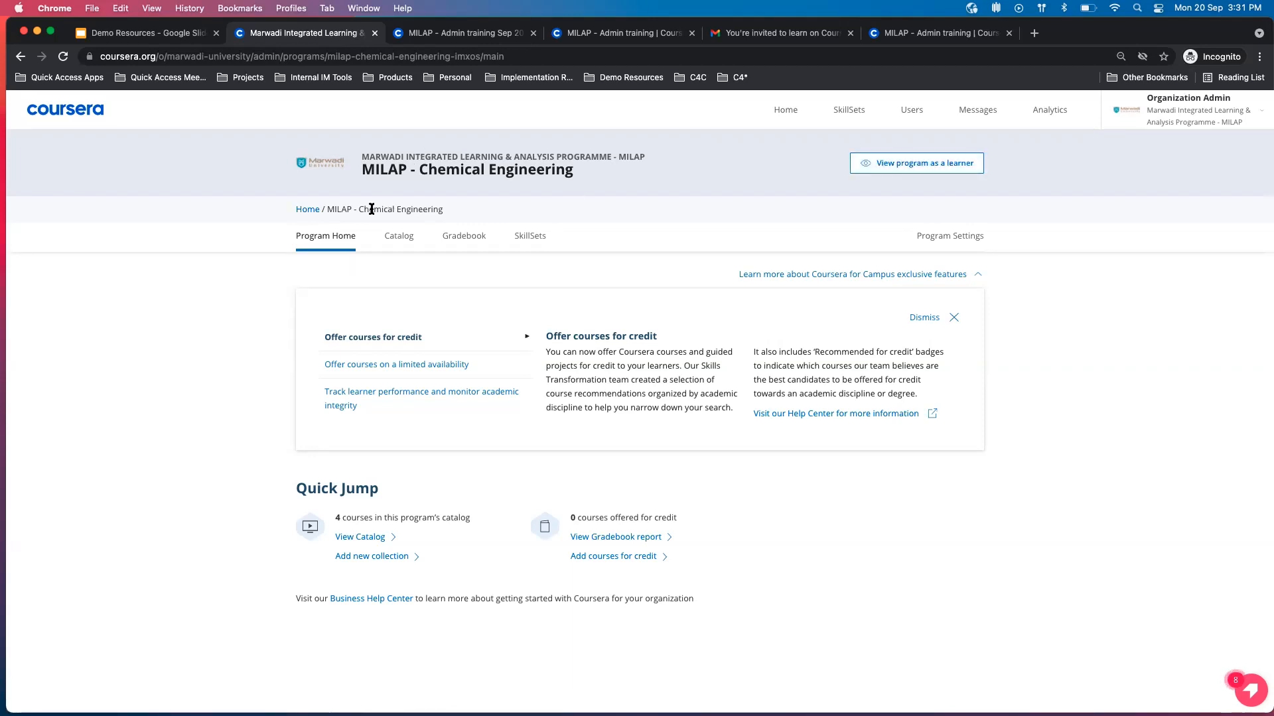
click(307, 209)
scroll(467, 325, down, 3)
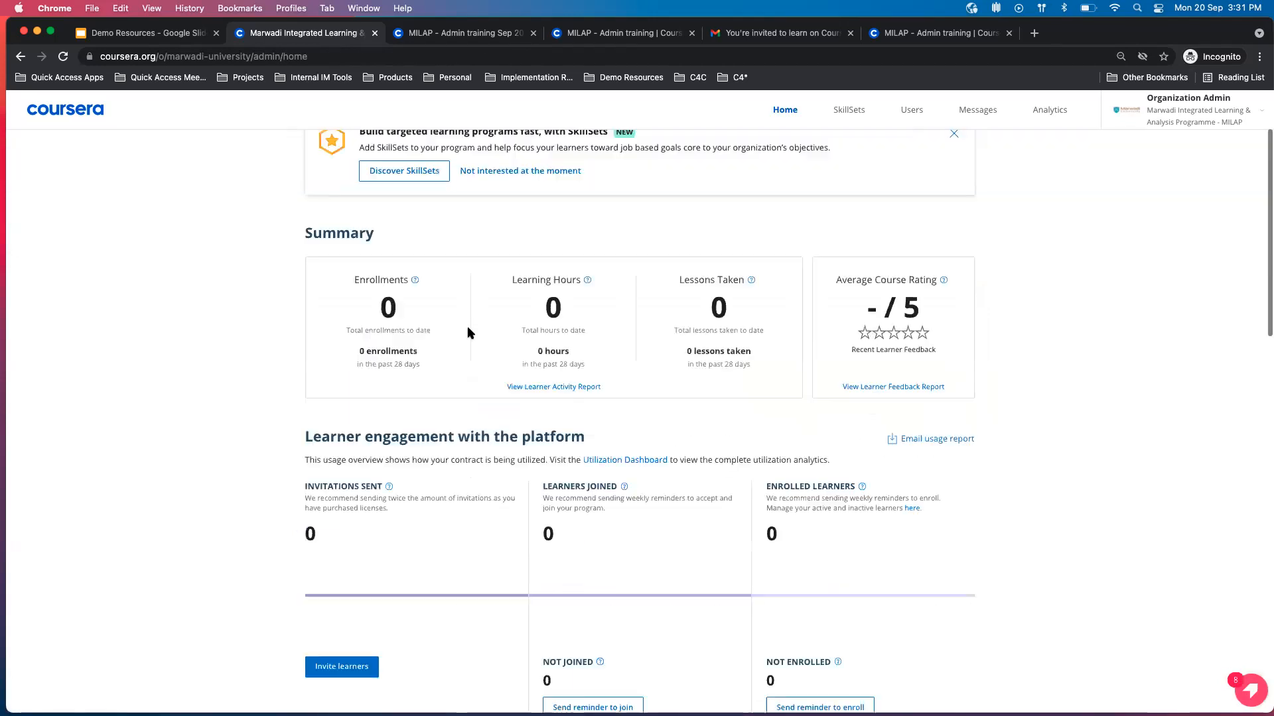
scroll(468, 327, down, 3)
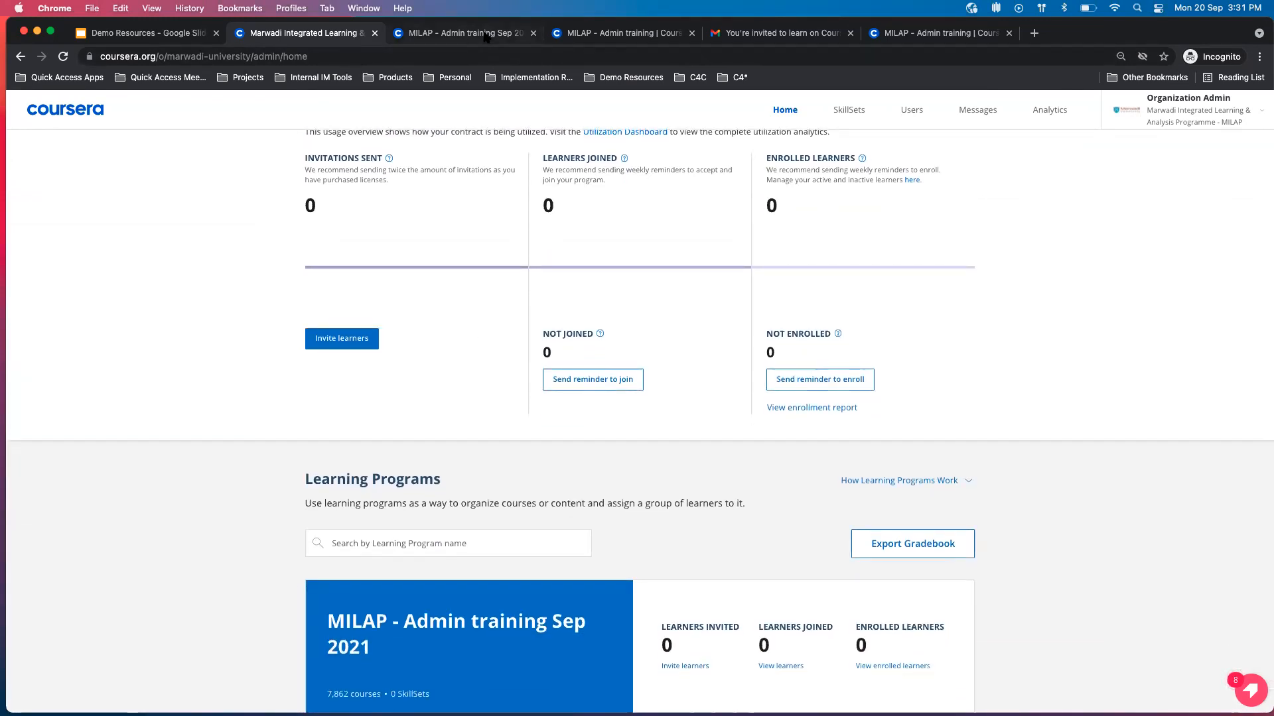
scroll(439, 296, down, 3)
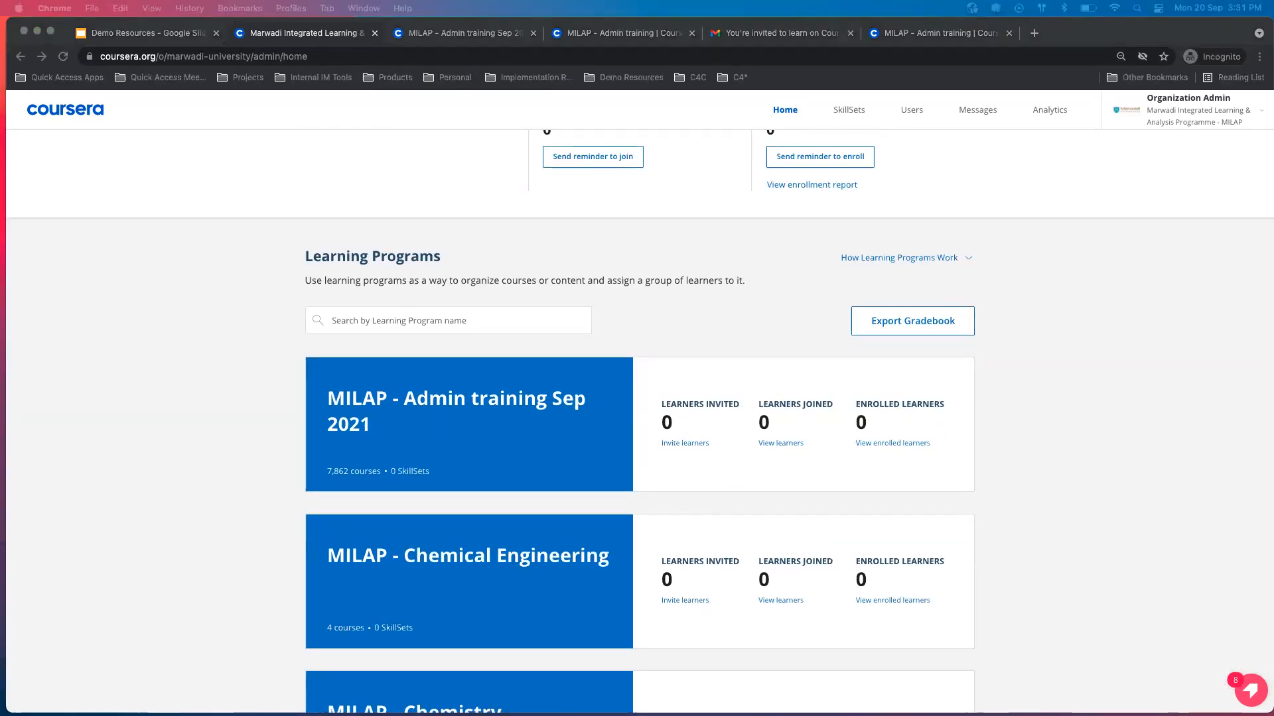
scroll(572, 279, up, 2)
scroll(535, 446, down, 2)
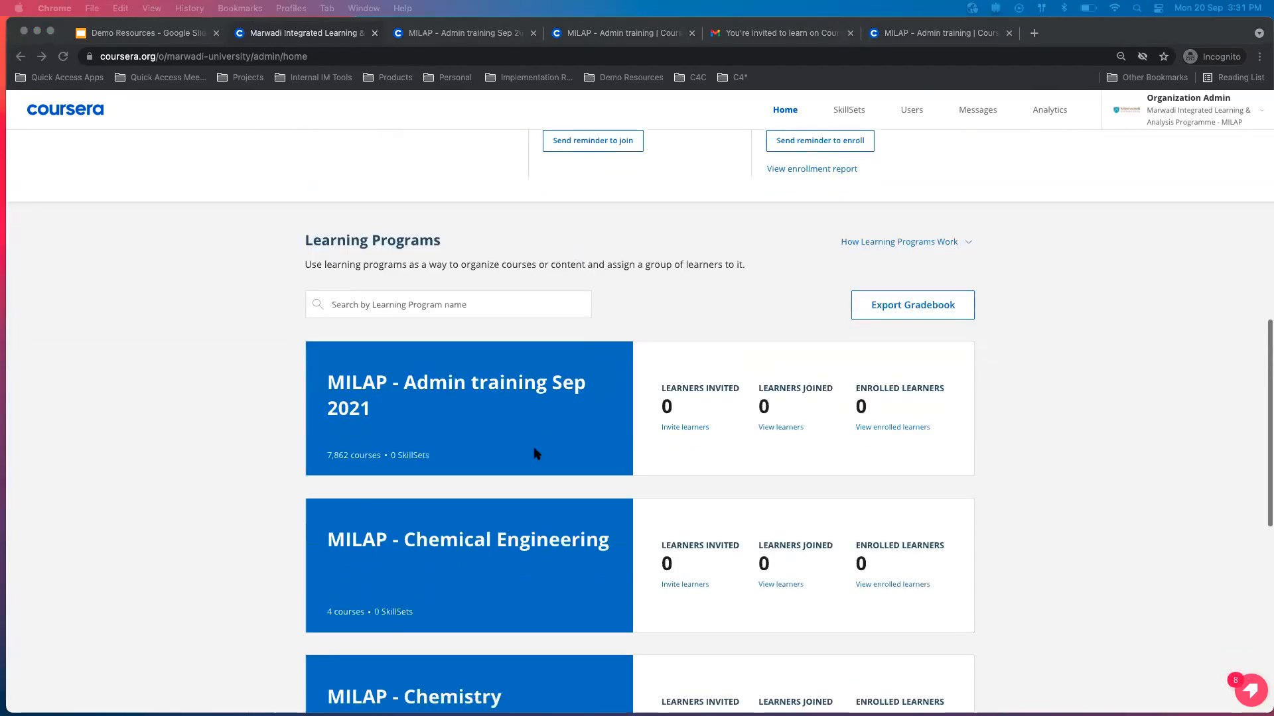
Open learner management for the MILAP - Admin training program and filter the list to Invited but never joined this program.
click(472, 34)
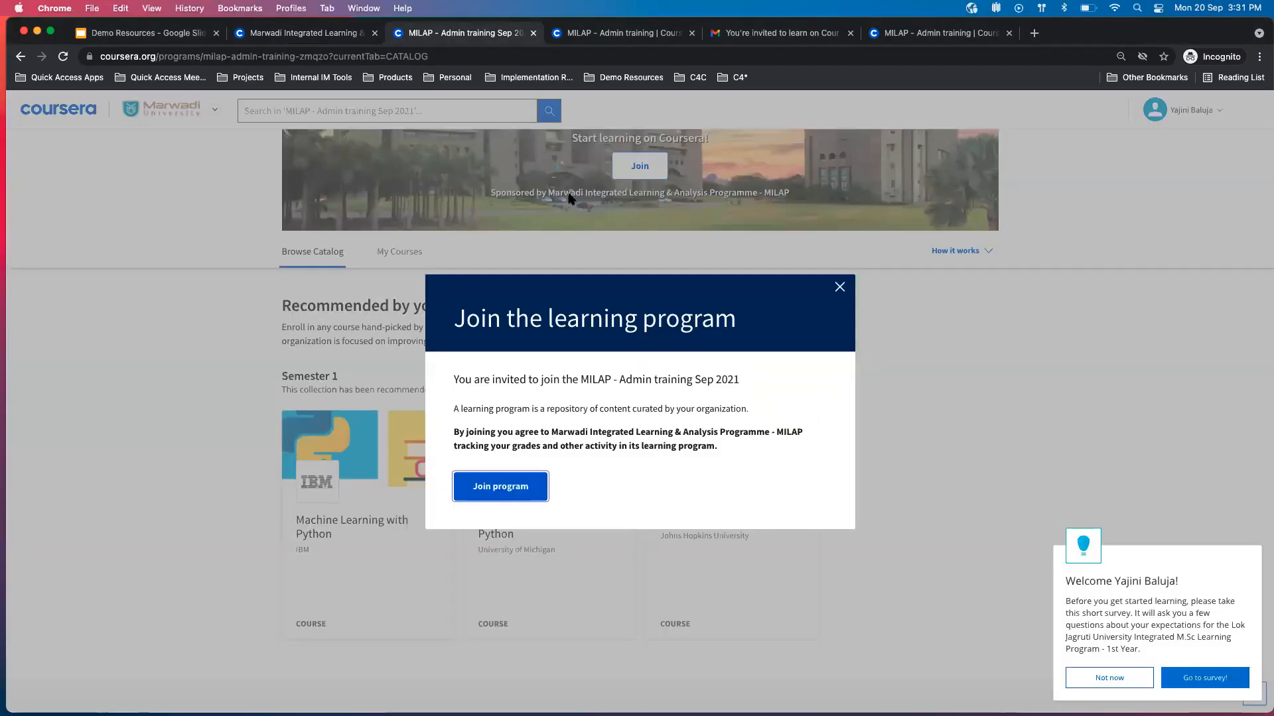
click(338, 32)
click(515, 426)
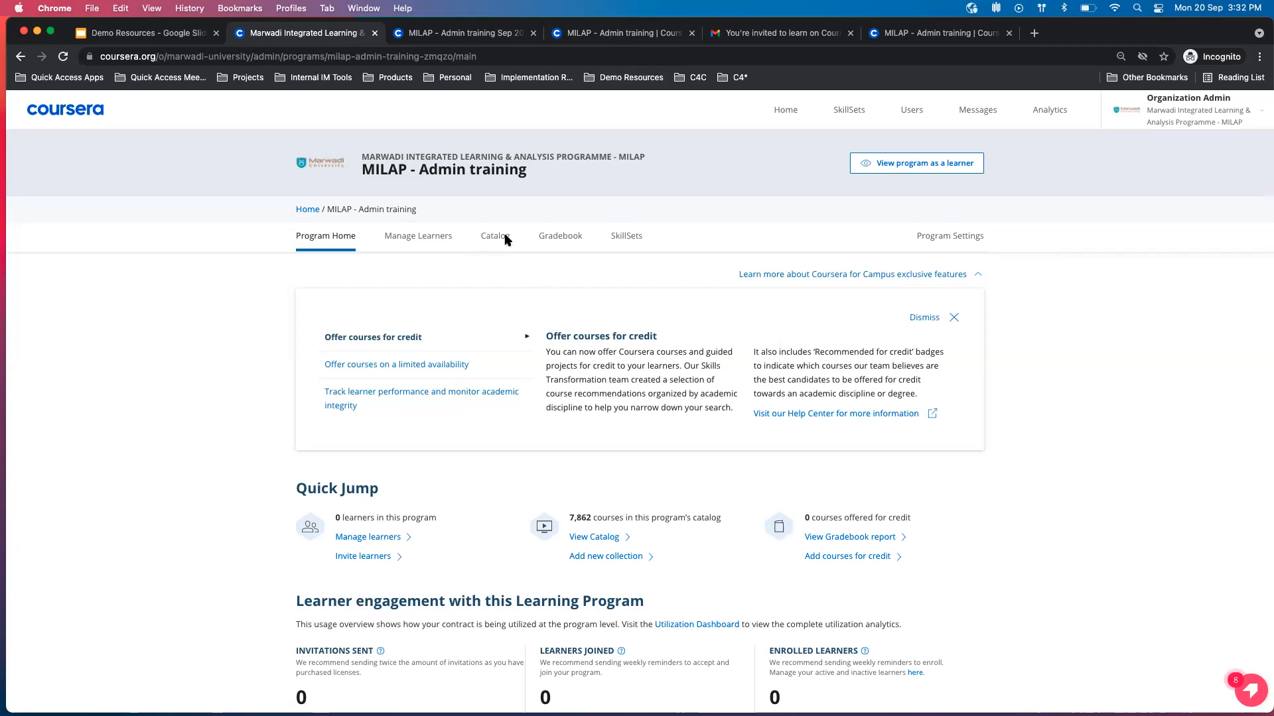
click(444, 240)
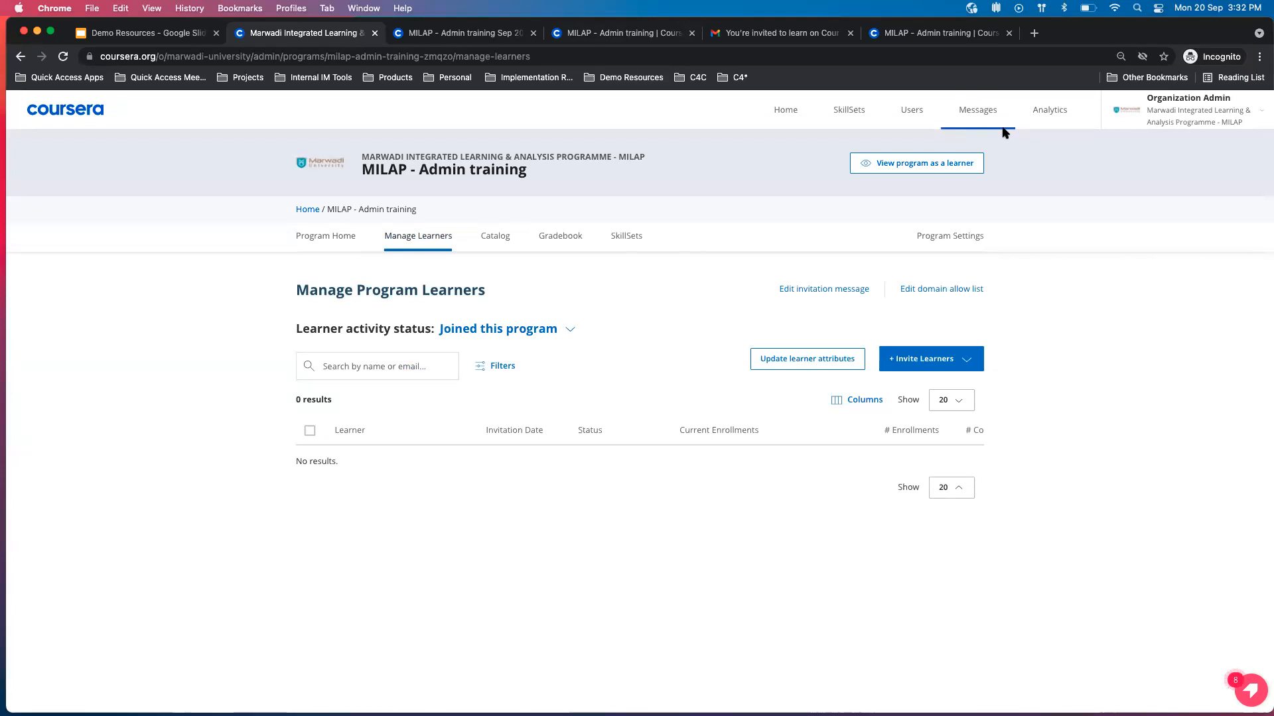
click(573, 330)
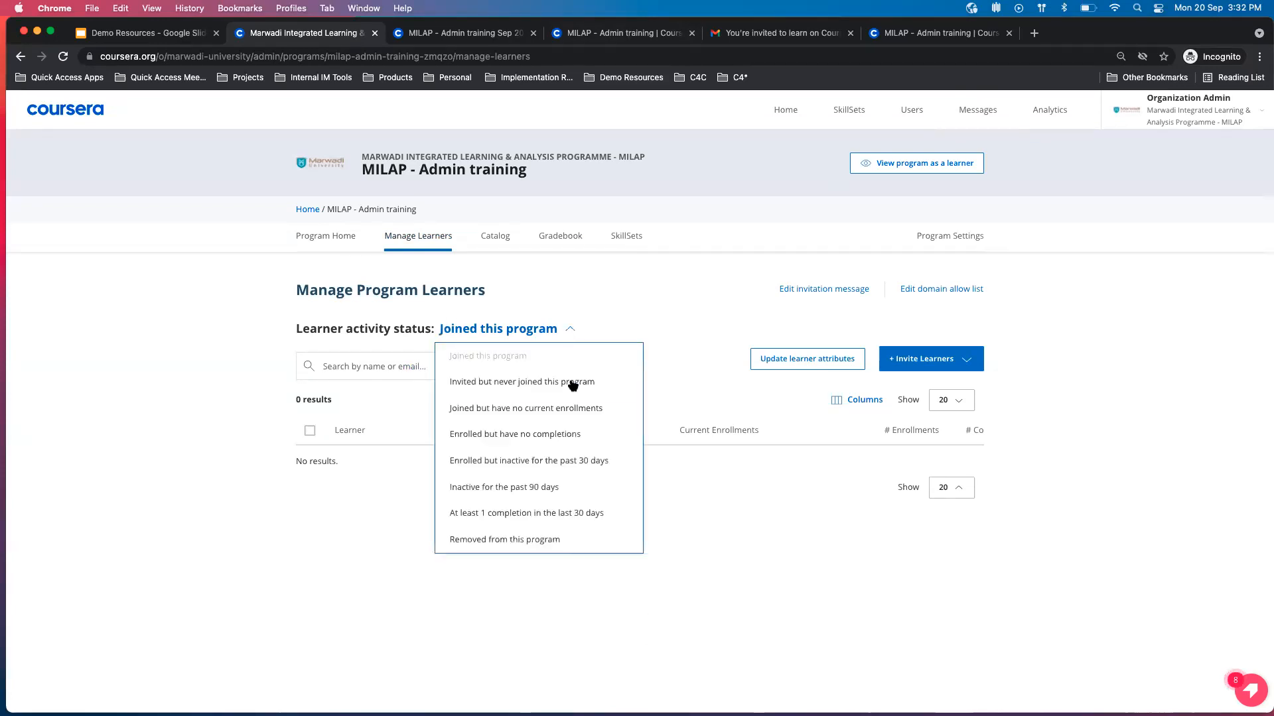
click(569, 376)
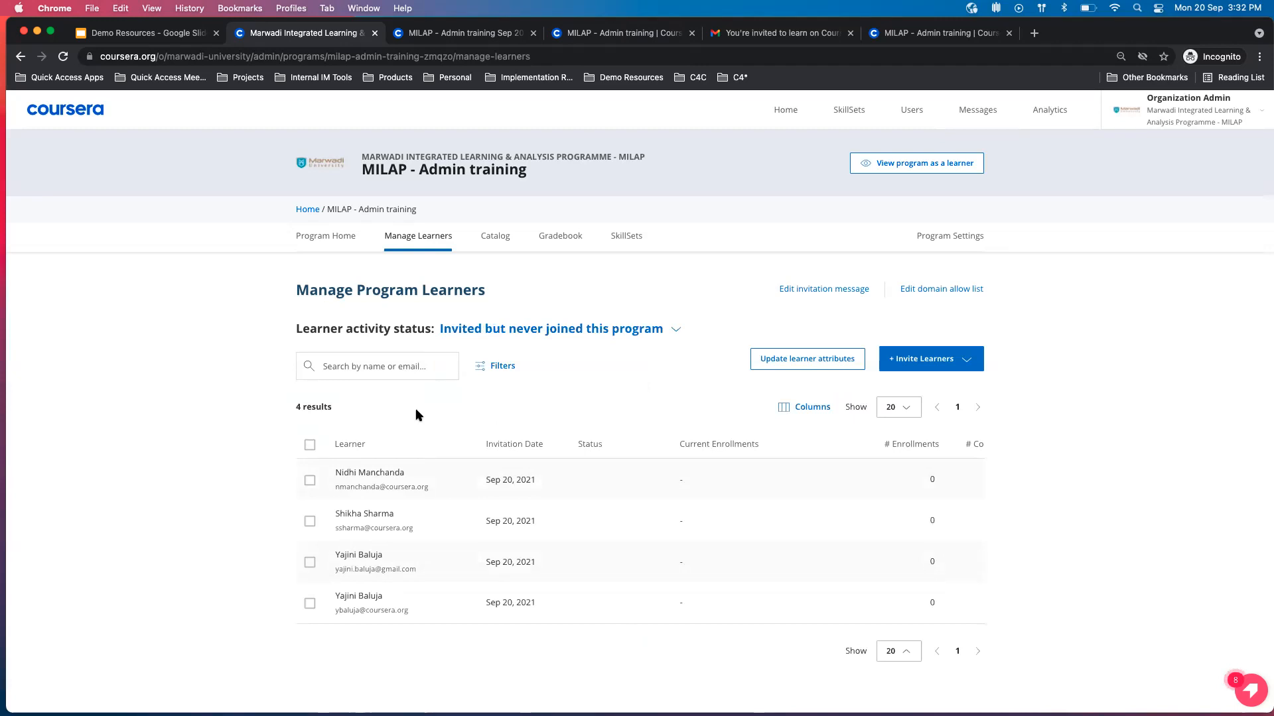
Select all learners in the filtered list and start a message to them.
click(309, 445)
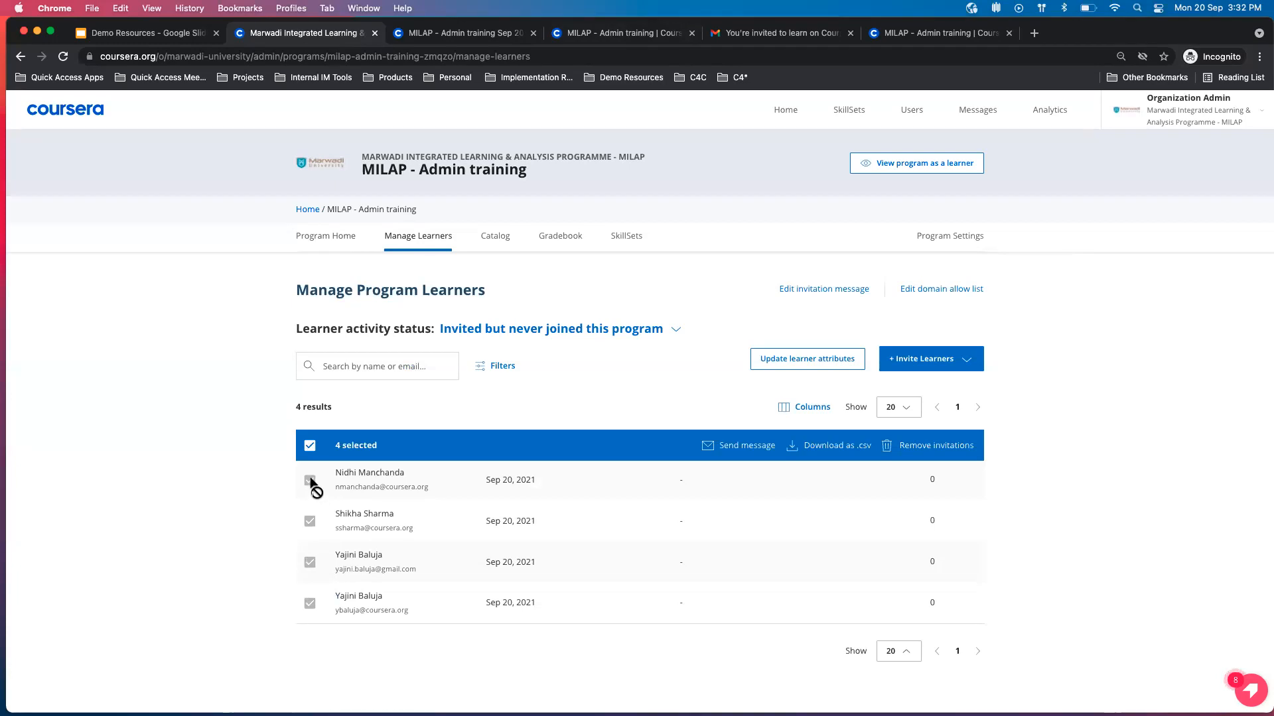
click(677, 330)
click(701, 312)
click(761, 451)
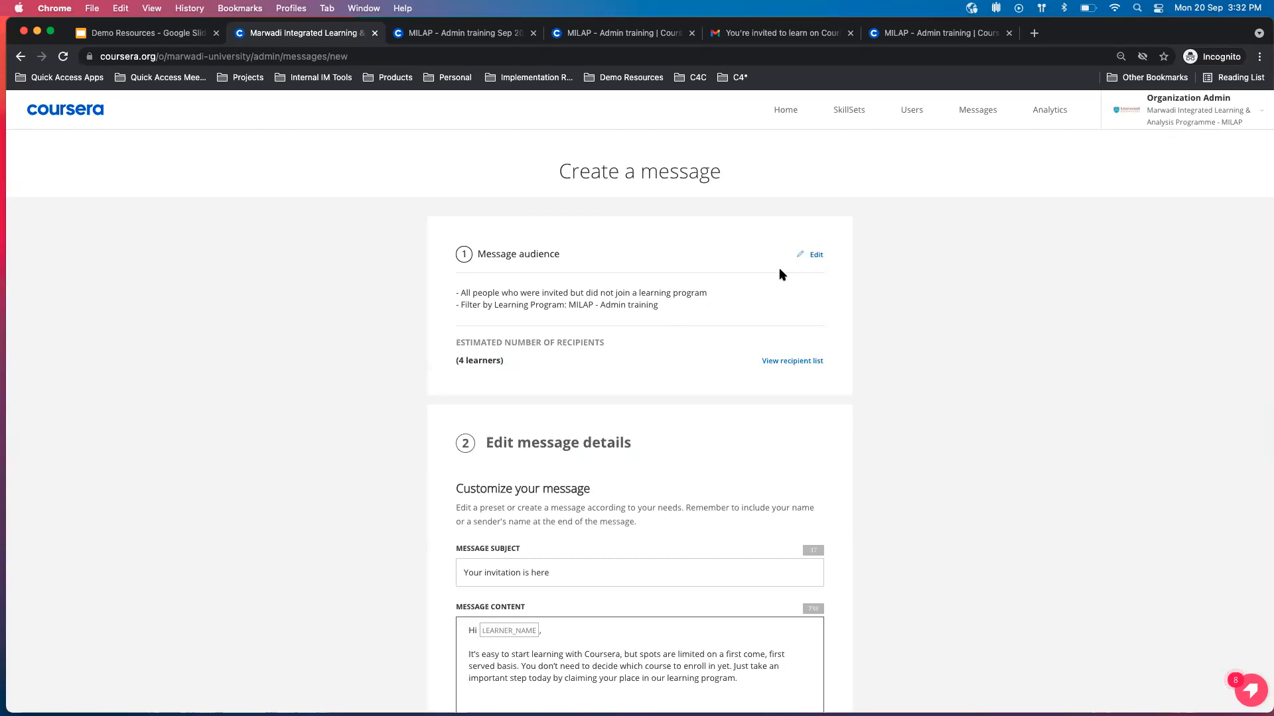
Review the message's recipient list, close it, and examine the message subject and content fields.
click(779, 362)
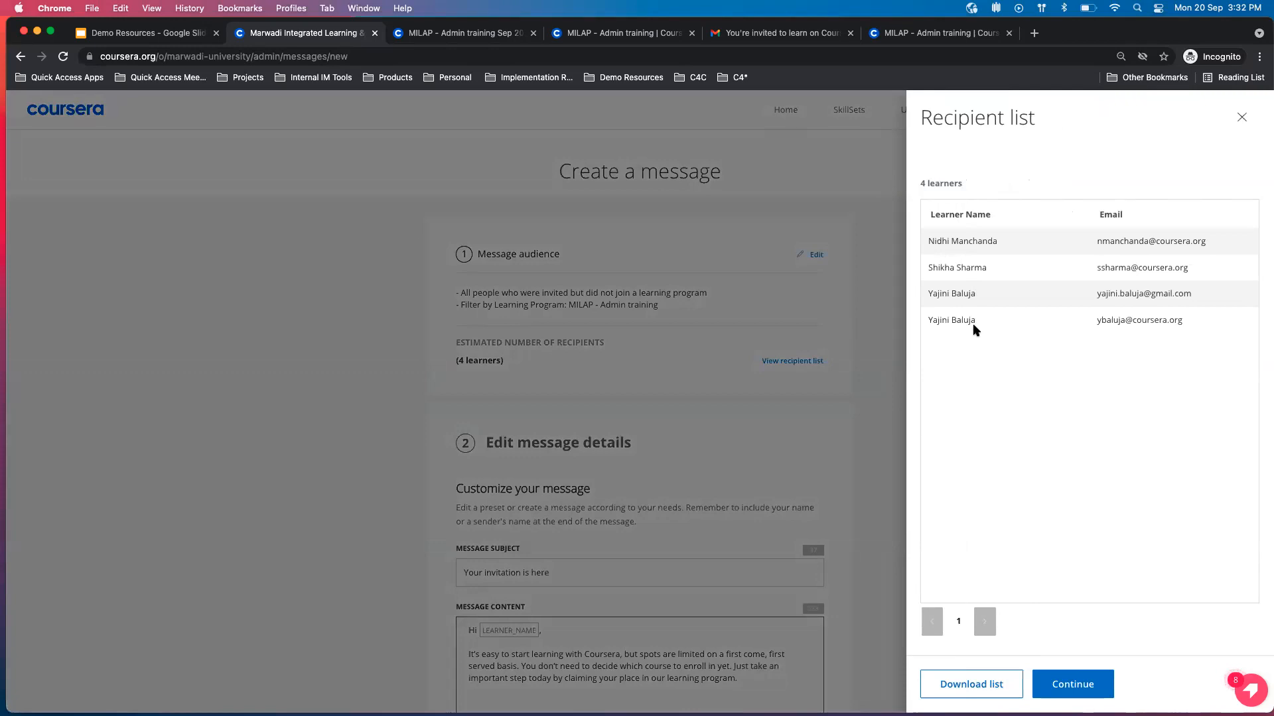
click(1241, 119)
scroll(802, 413, down, 2)
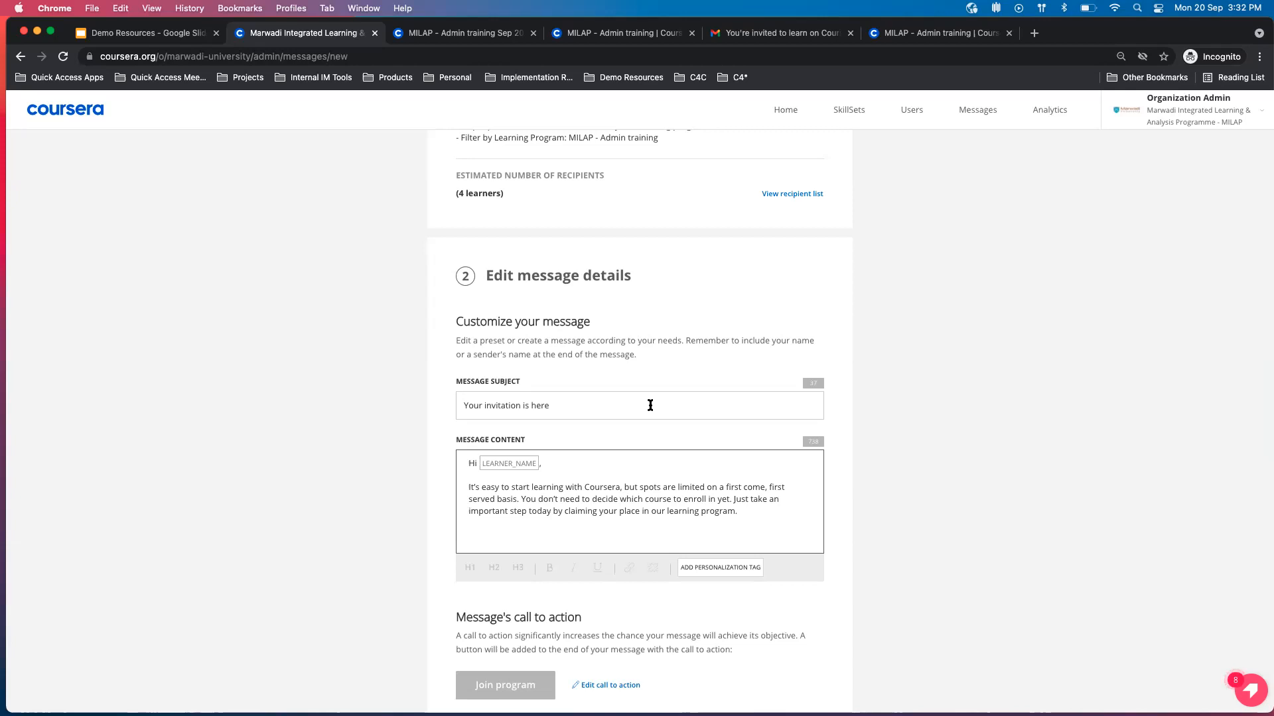
click(582, 409)
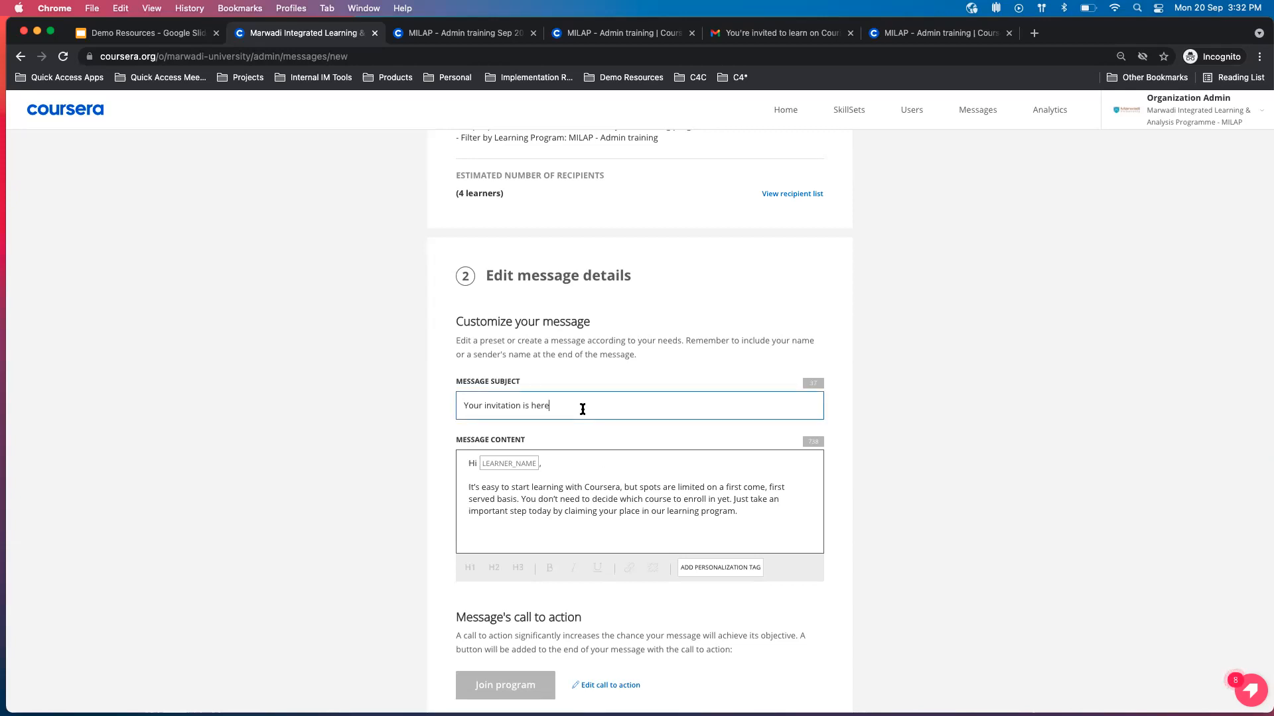
drag(524, 404, 508, 406)
click(588, 514)
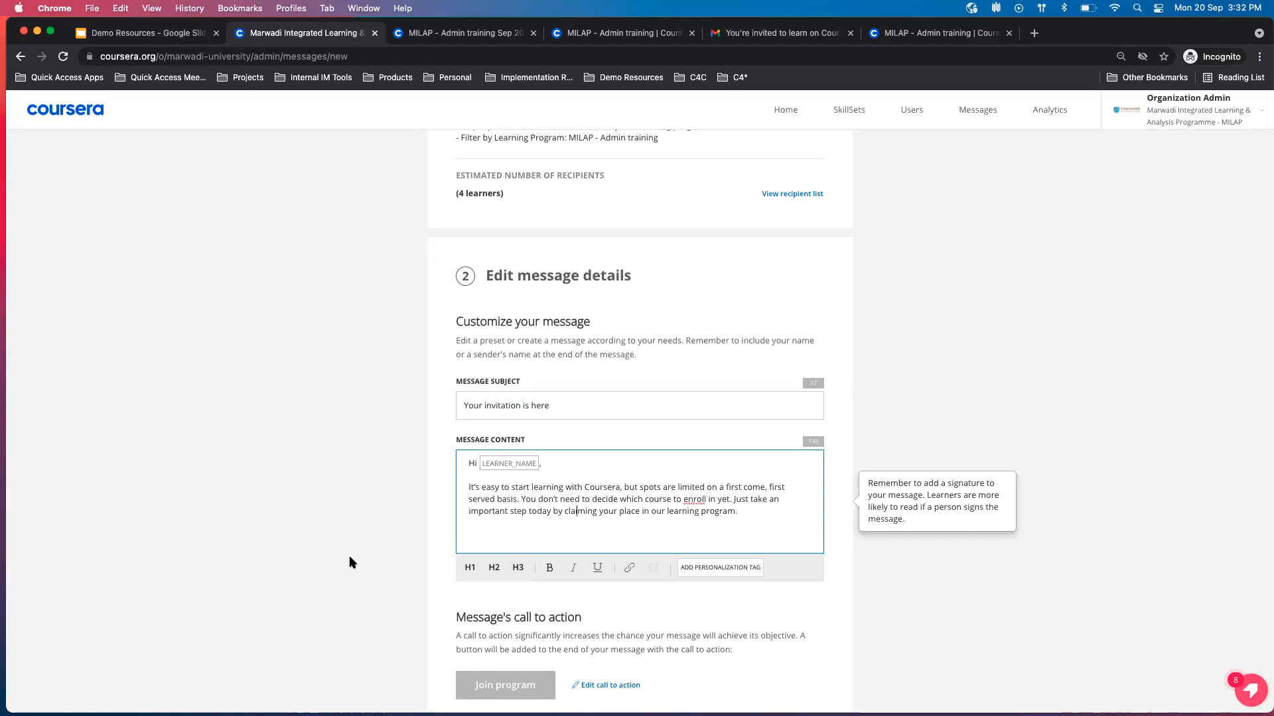
Replace the message's default sender name with a professor's name.
scroll(352, 562, down, 5)
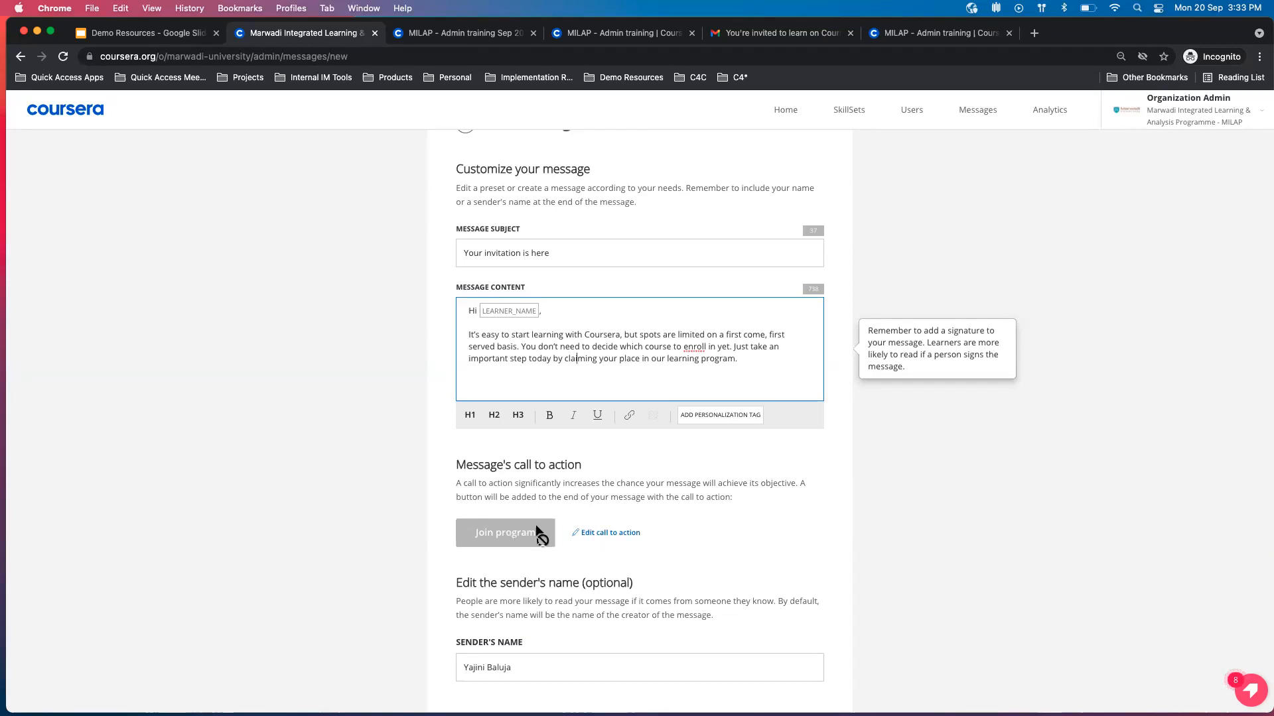
scroll(606, 539, down, 4)
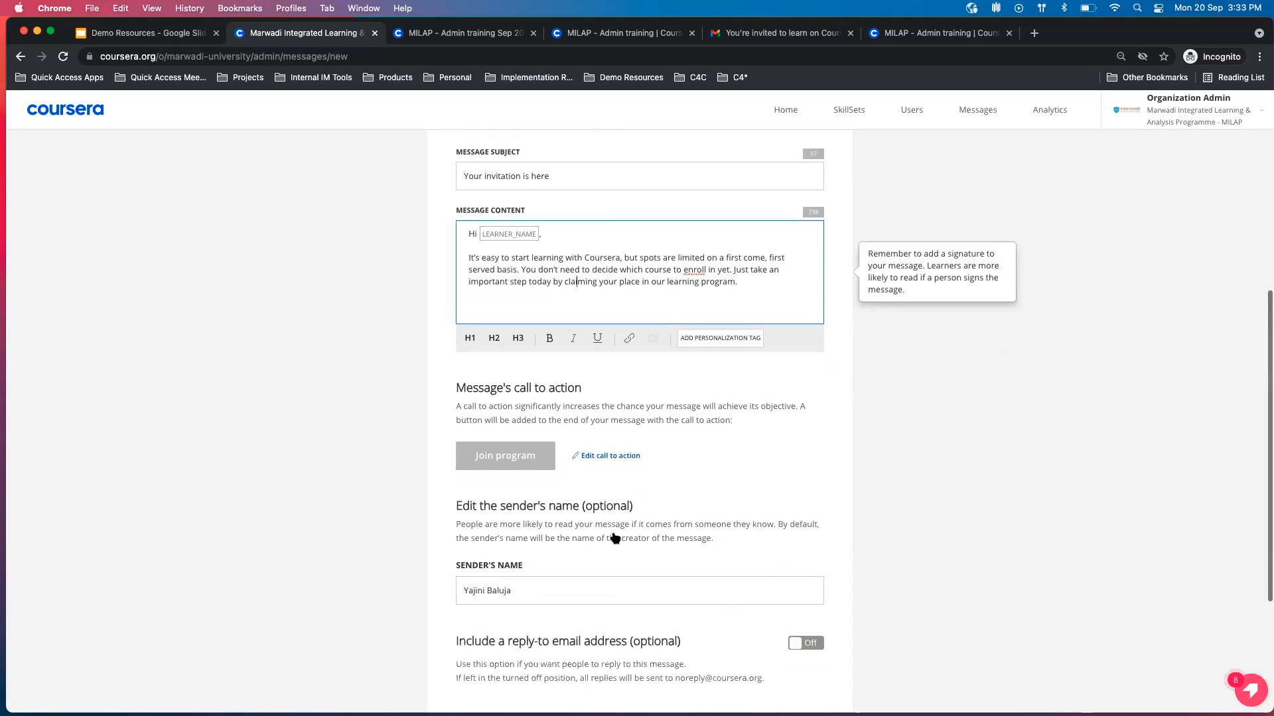
scroll(613, 532, down, 3)
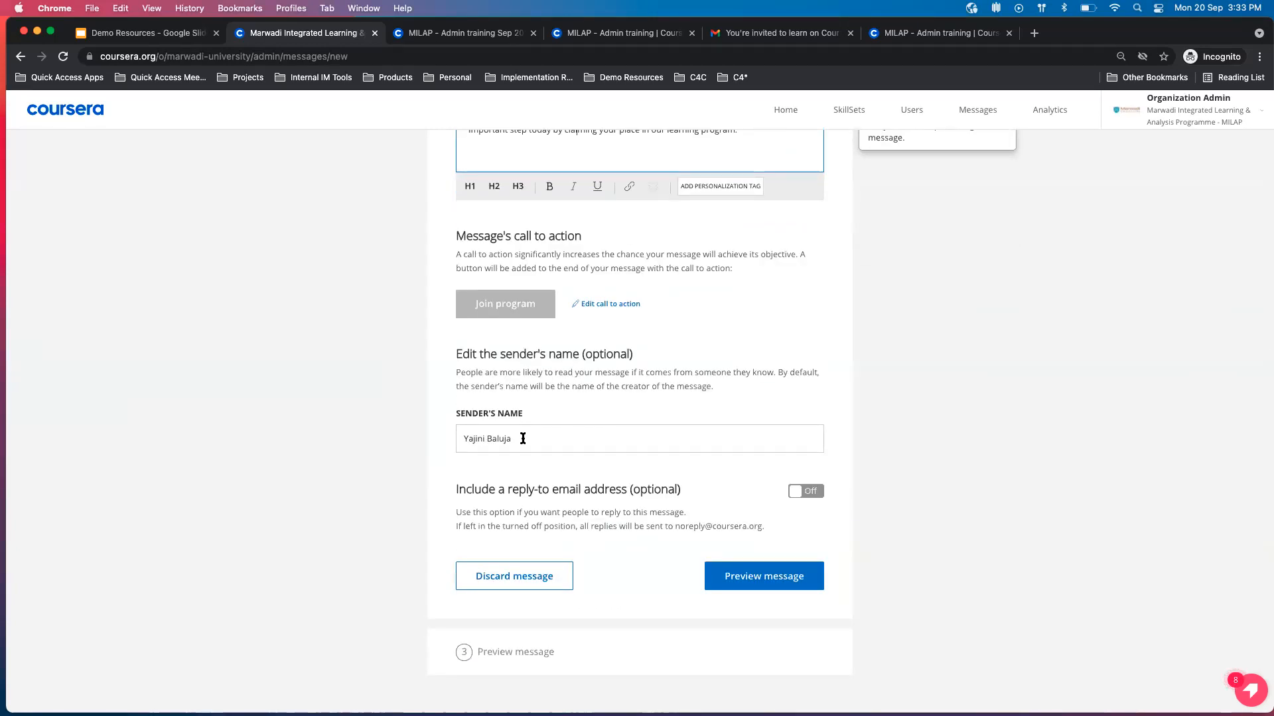
drag(523, 438, 463, 442)
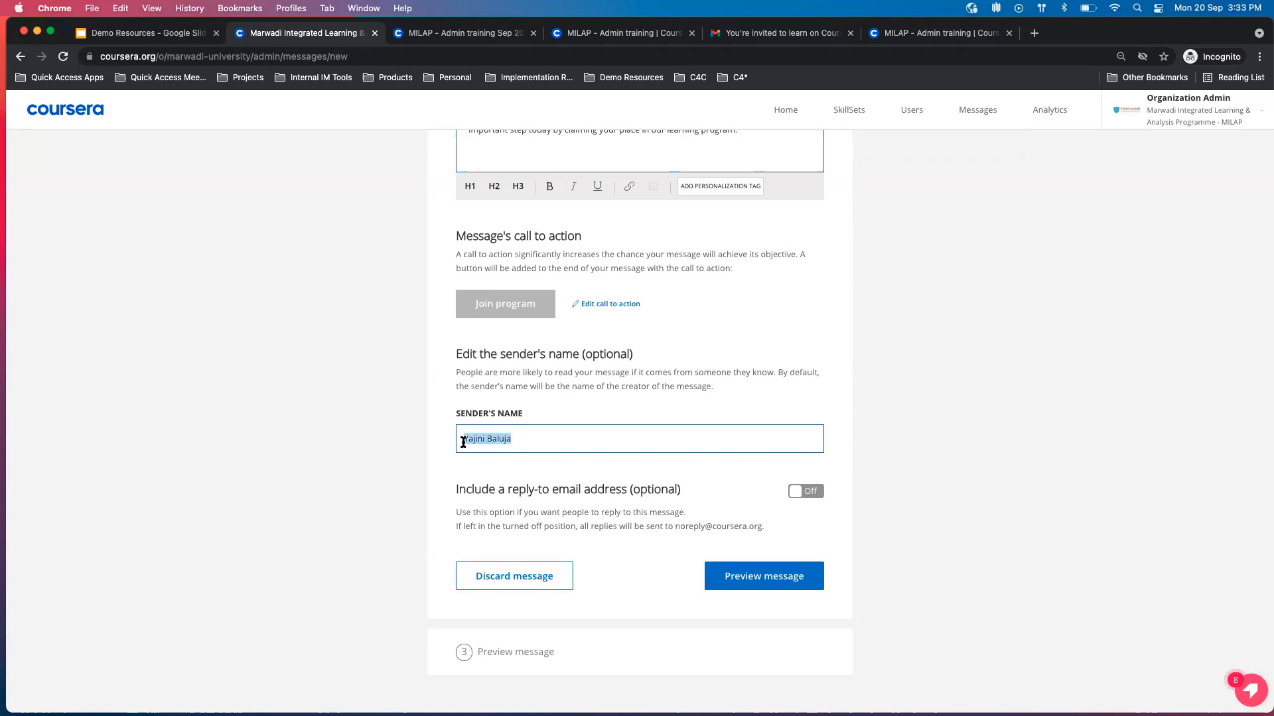
click(433, 455)
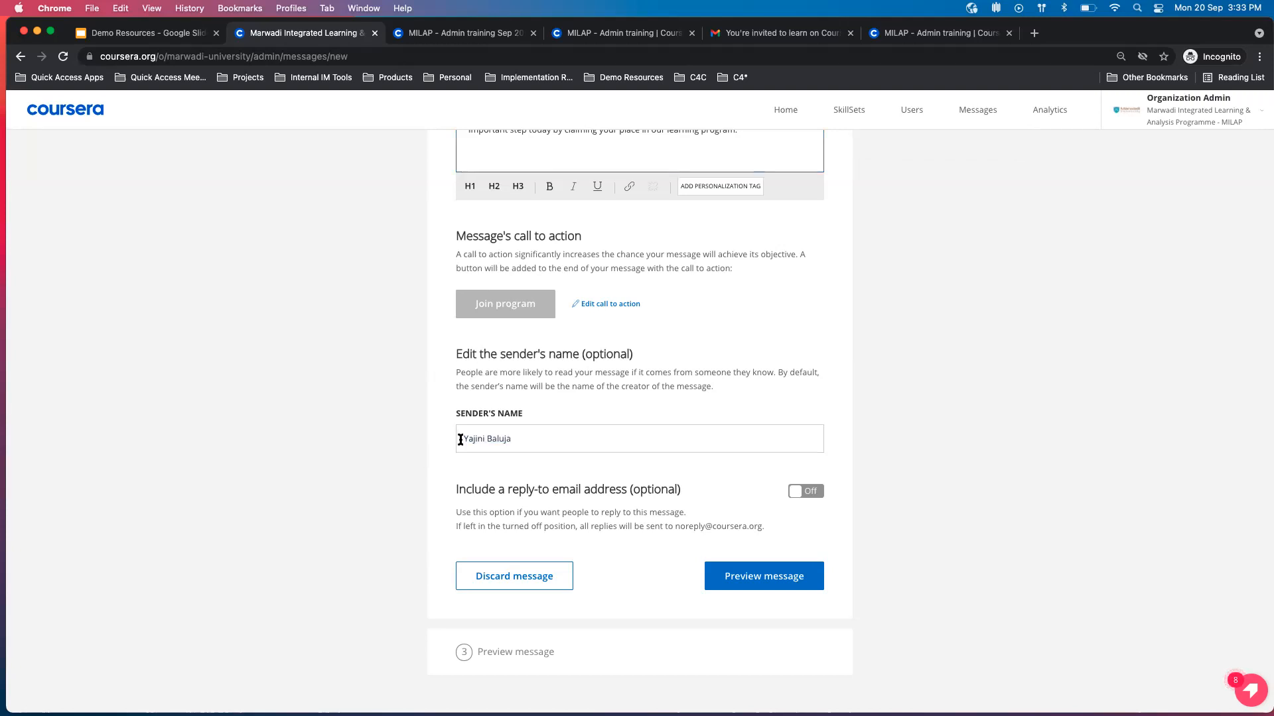
drag(460, 440, 526, 436)
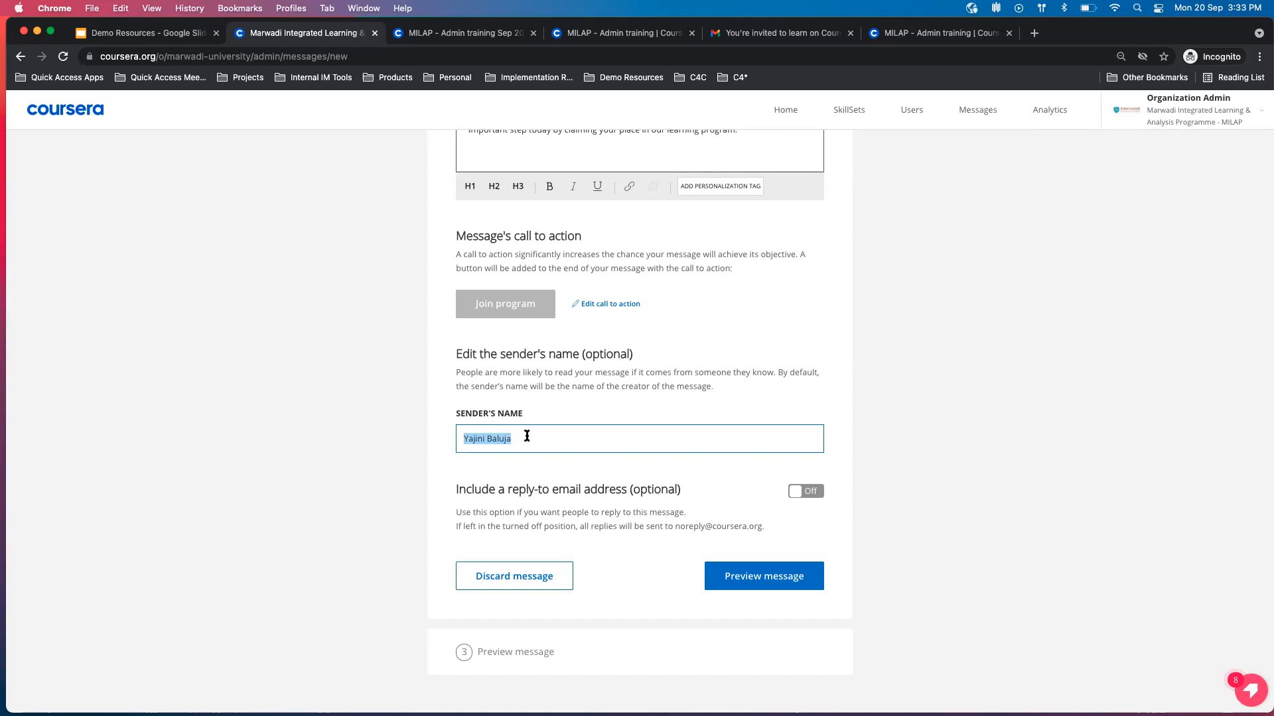
text(Prof. Tapan)
click(406, 471)
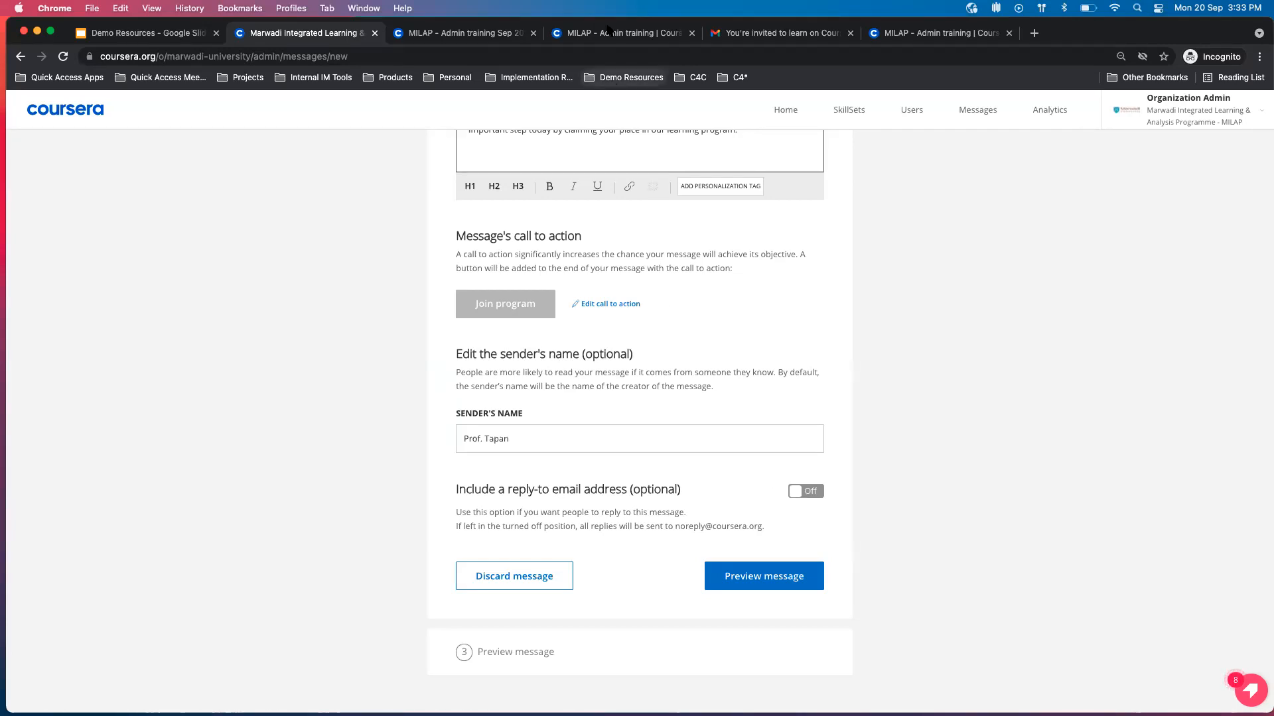
Switch to Gmail, highlight the sender address of the Coursera invitation e-mail, and return to the message draft.
click(773, 35)
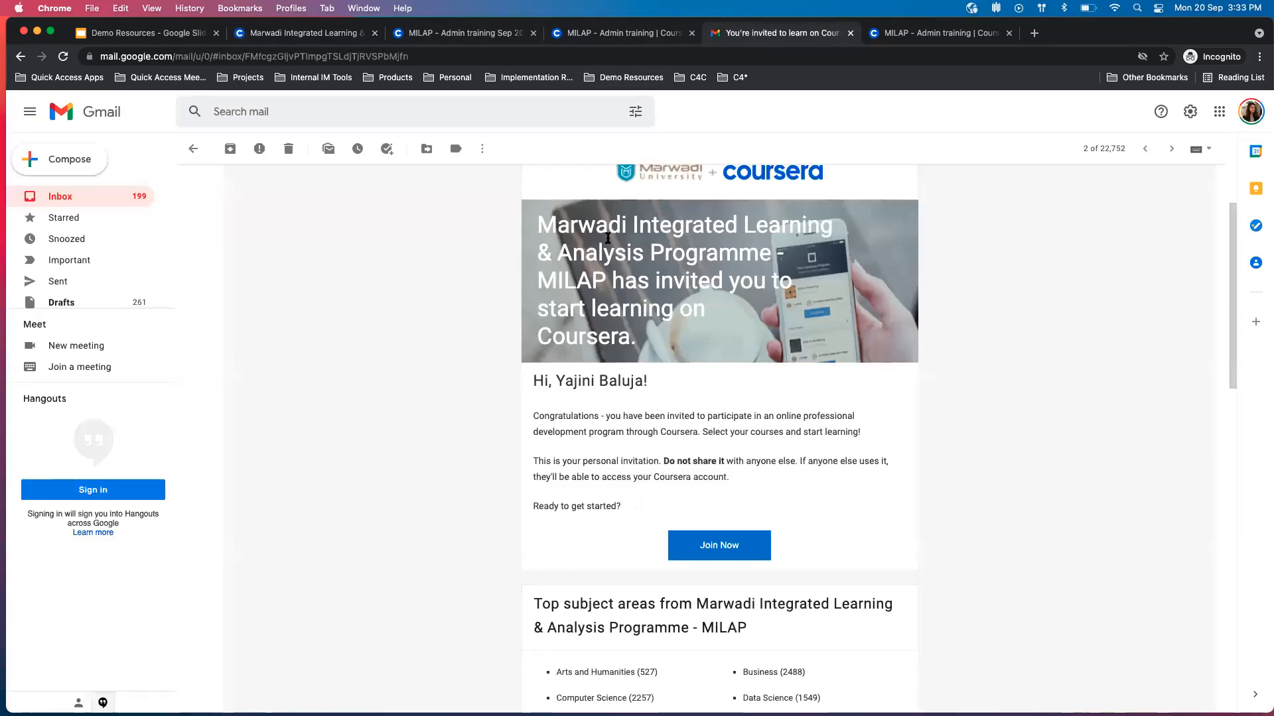
drag(650, 223, 541, 222)
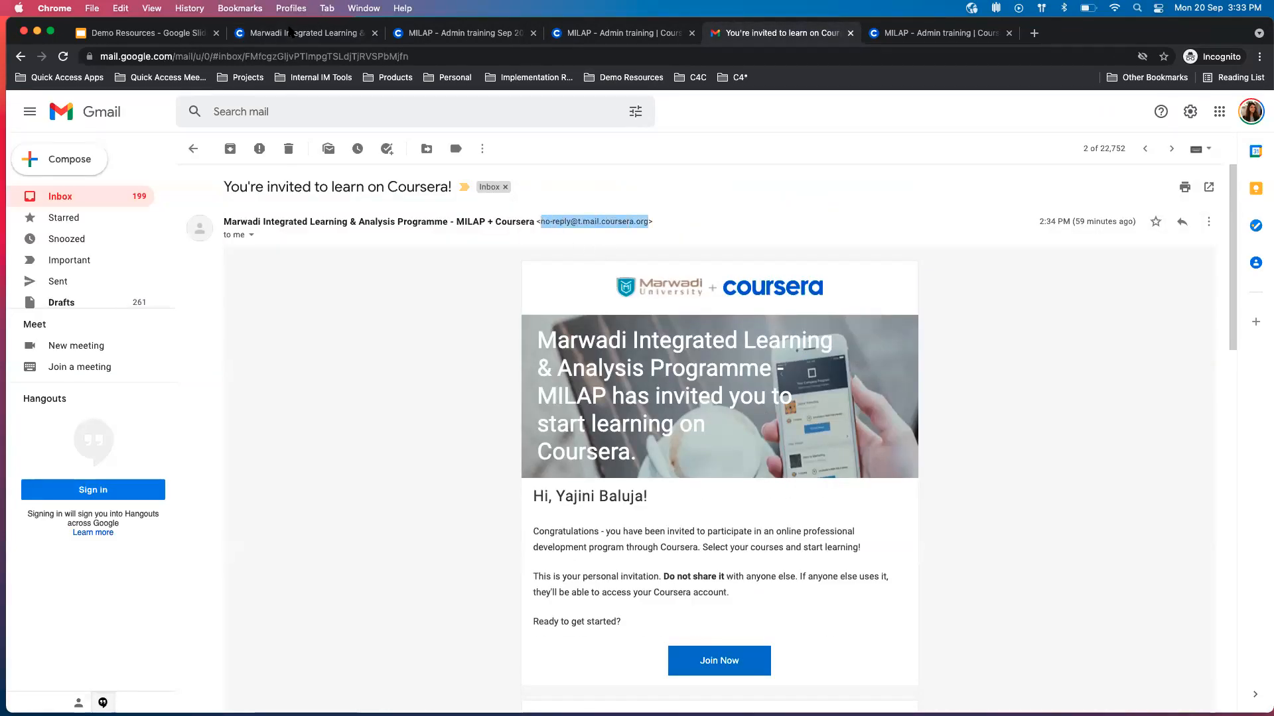
click(292, 33)
Turn on the reply-to email address option, inspect its address field, and turn the option back off.
click(800, 492)
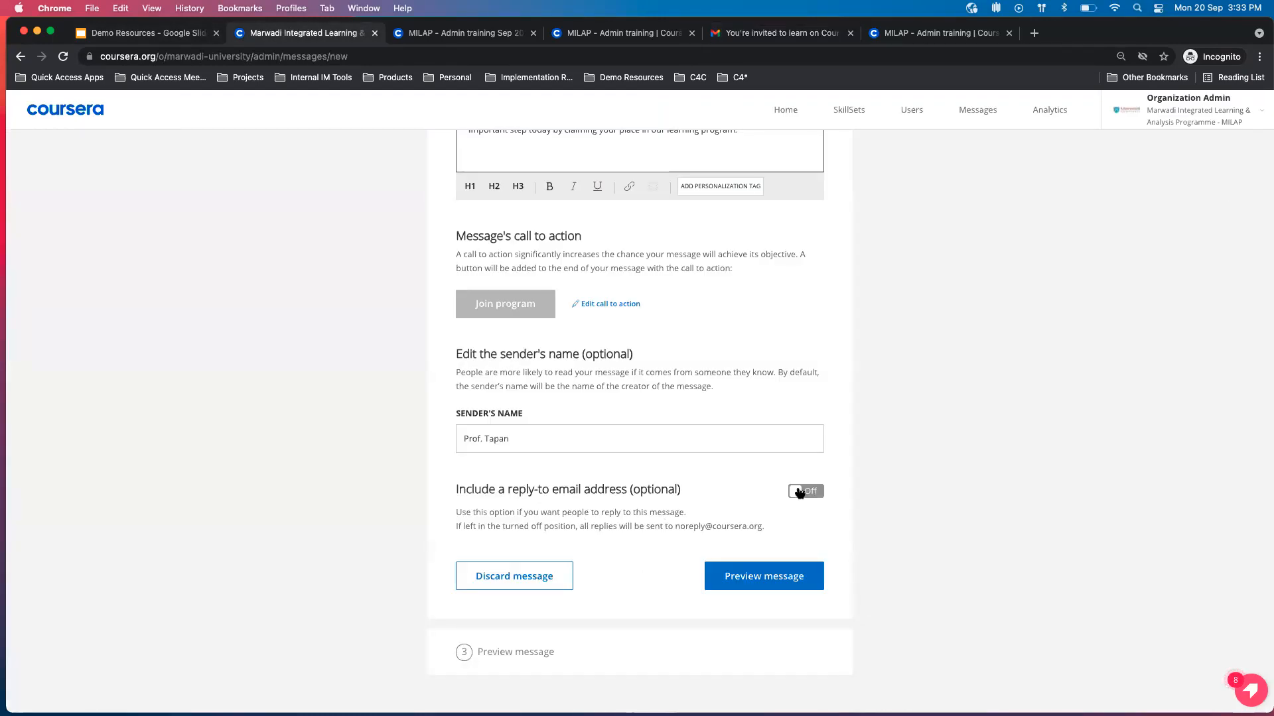
scroll(800, 491, down, 1)
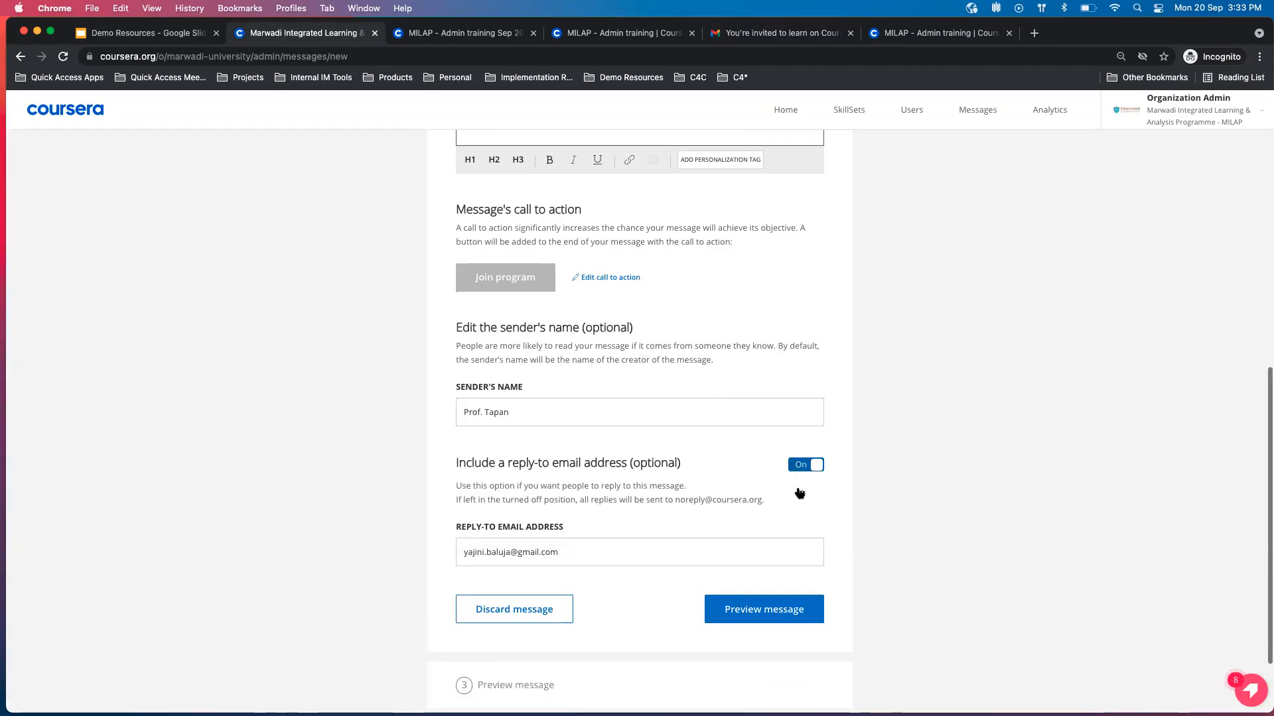
drag(574, 550, 453, 552)
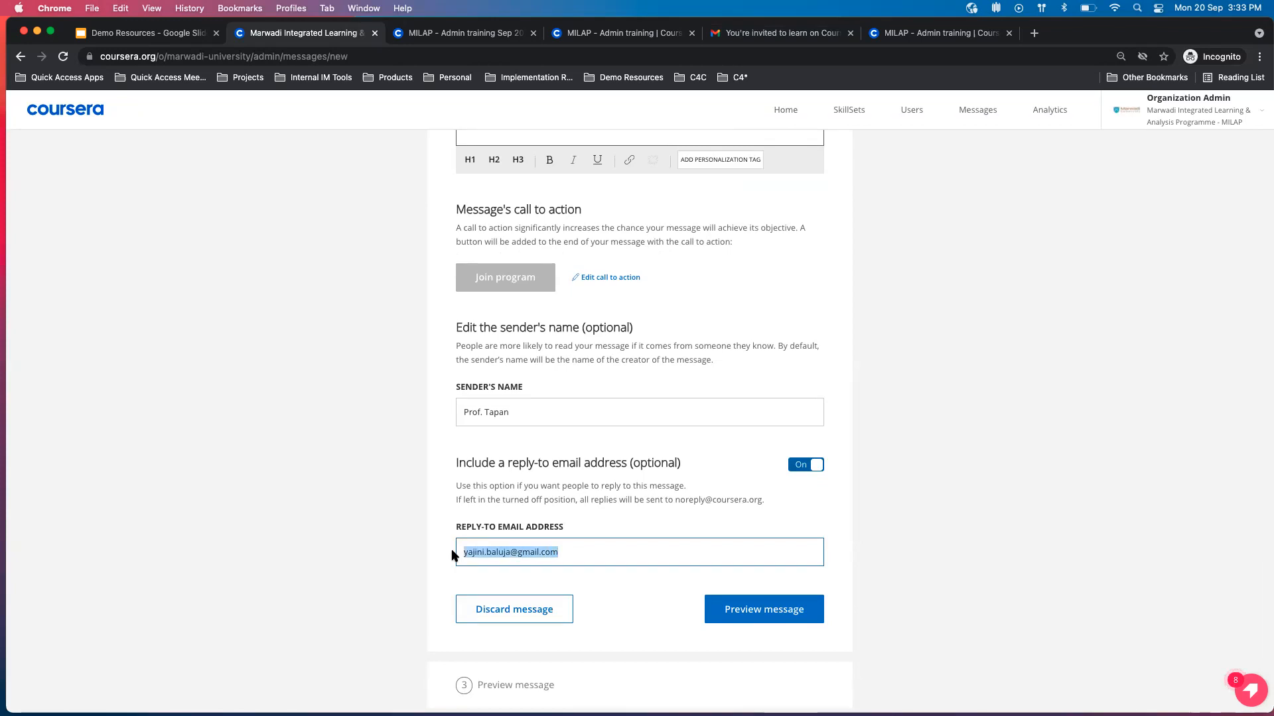
click(610, 535)
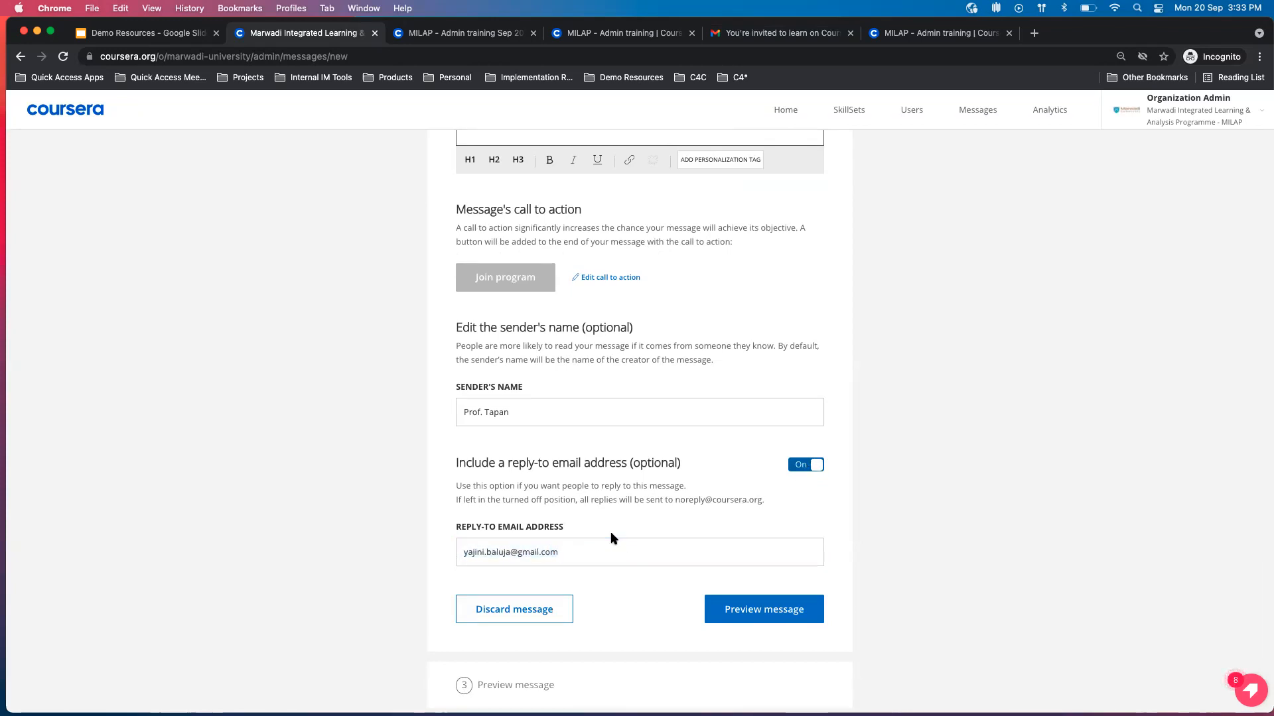
scroll(582, 561, down, 2)
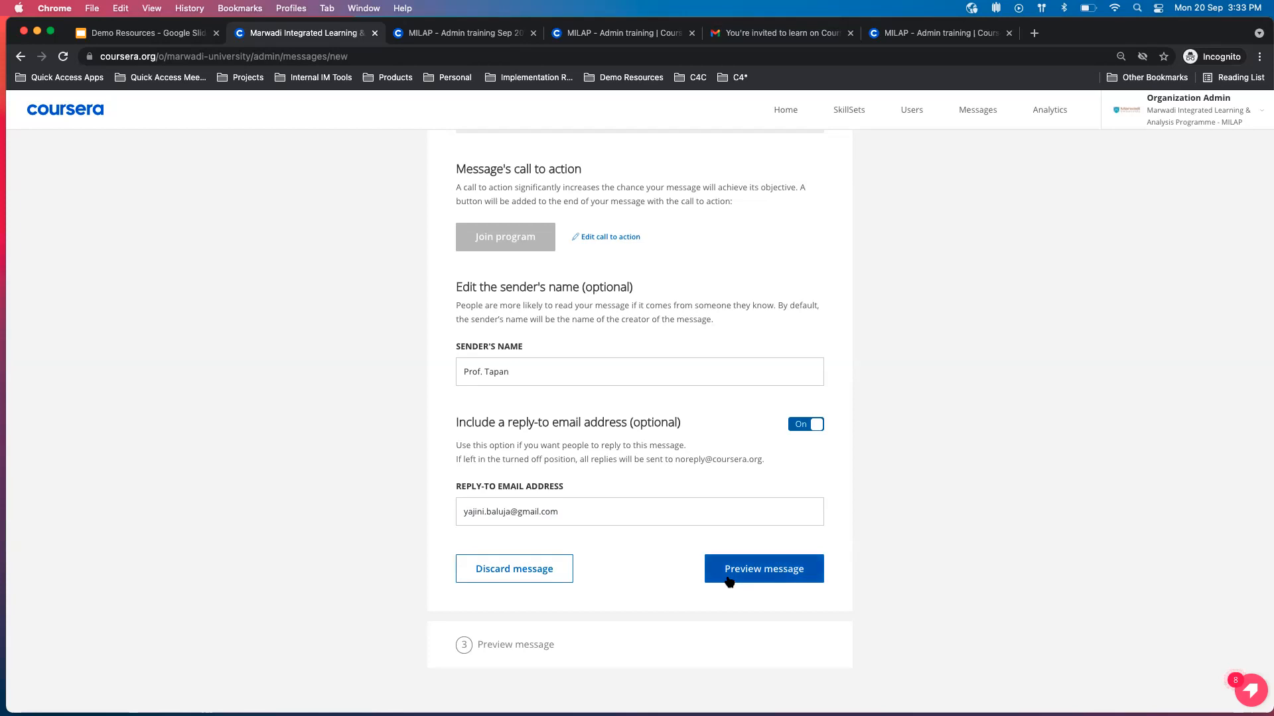
click(823, 424)
Preview the message and examine its layout, sender line and sending agreement.
click(775, 509)
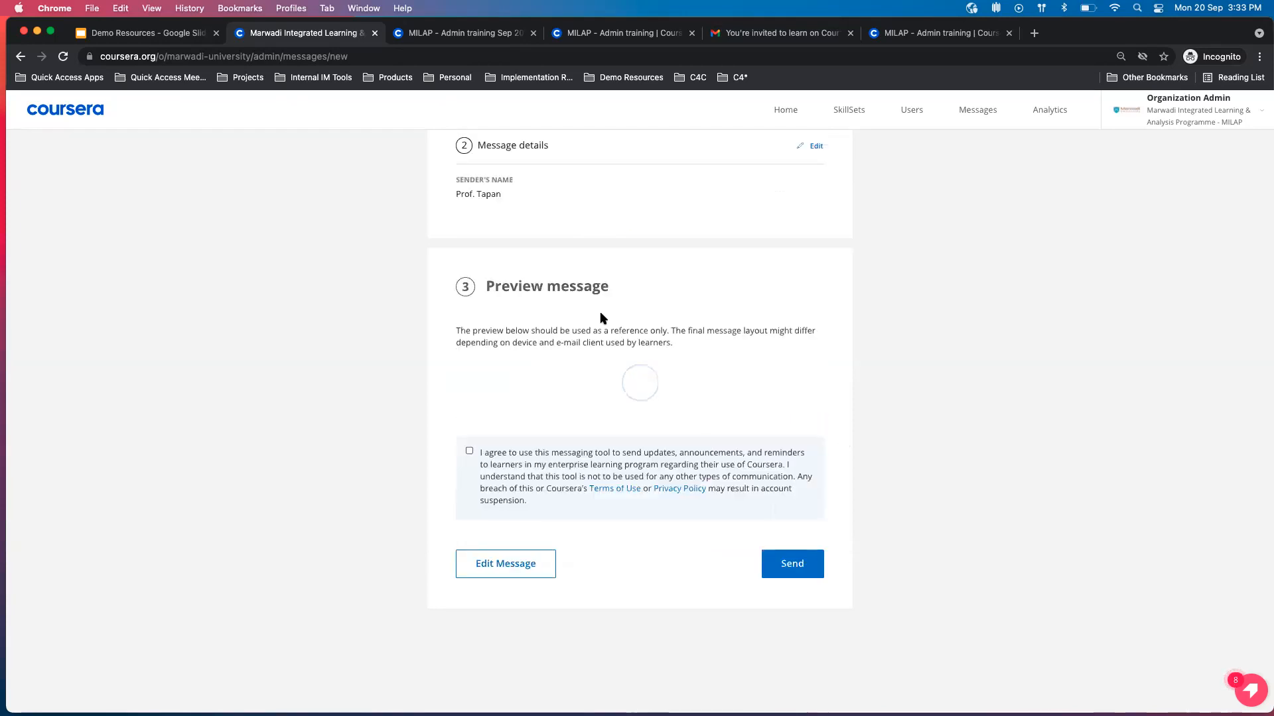
scroll(595, 318, up, 5)
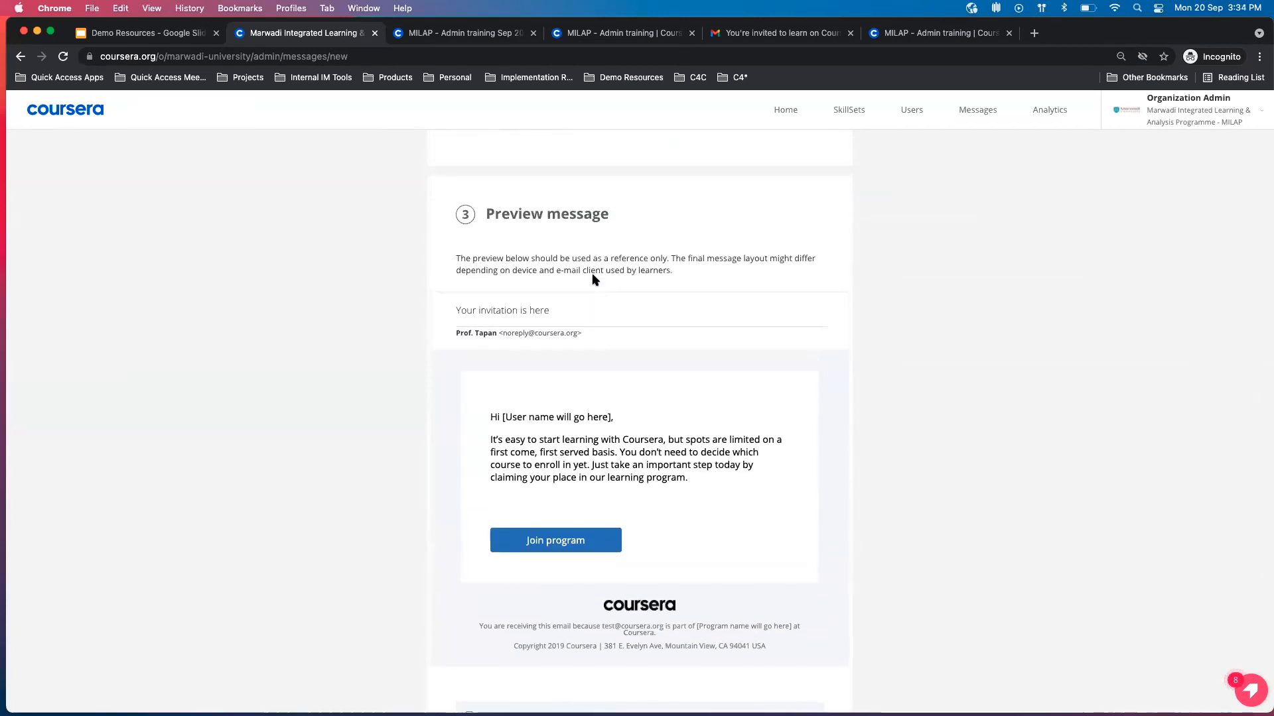
scroll(595, 279, up, 1)
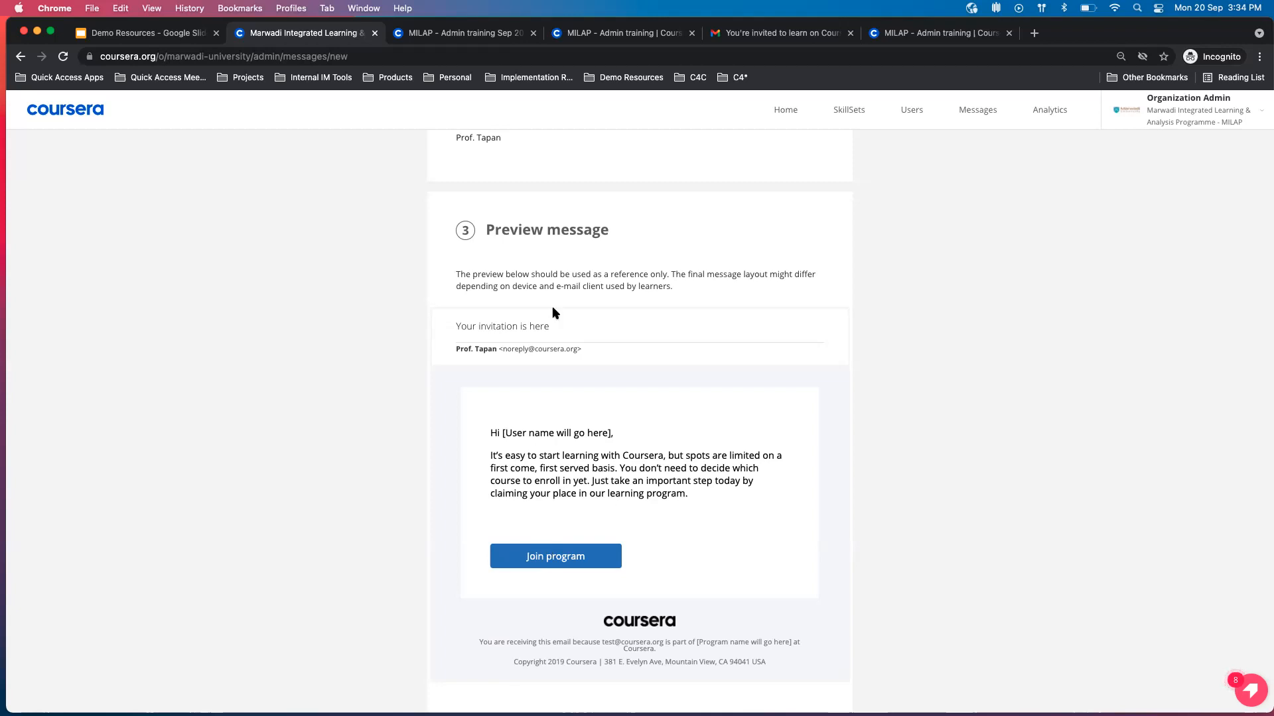
scroll(553, 311, down, 5)
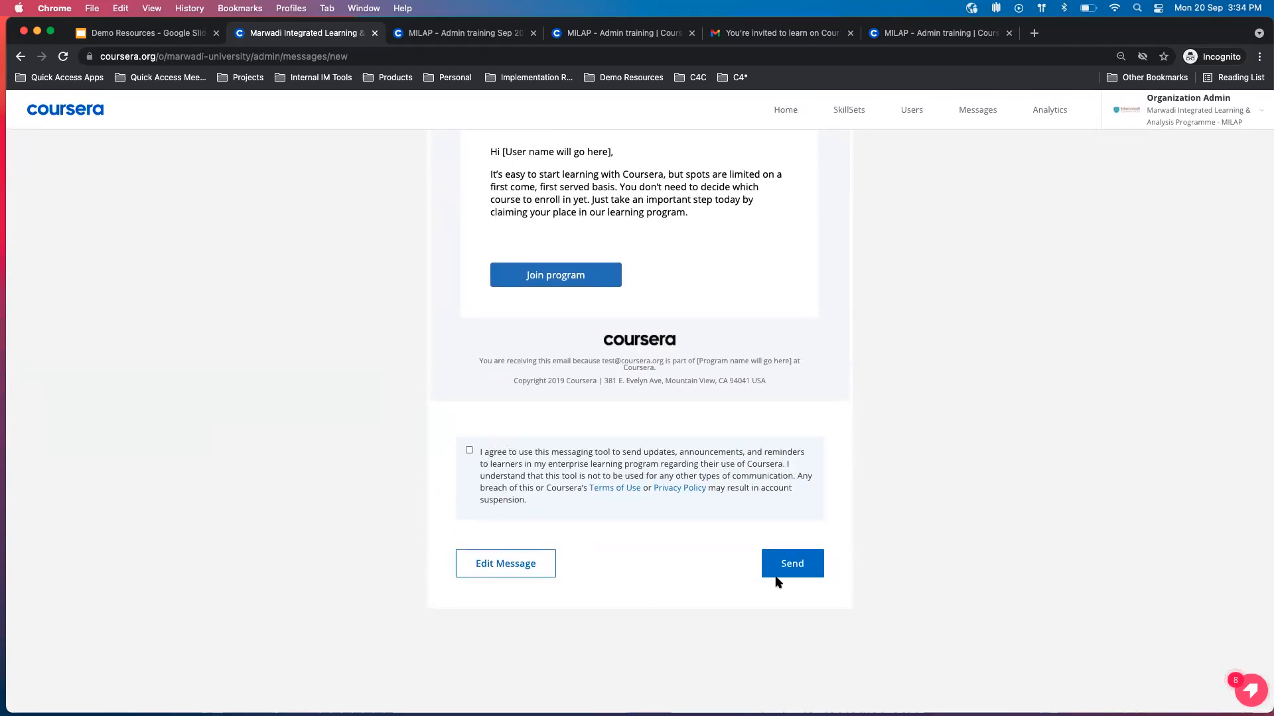
Leave the unsent message for the program's learner management page and inspect the learner activity status options.
click(508, 564)
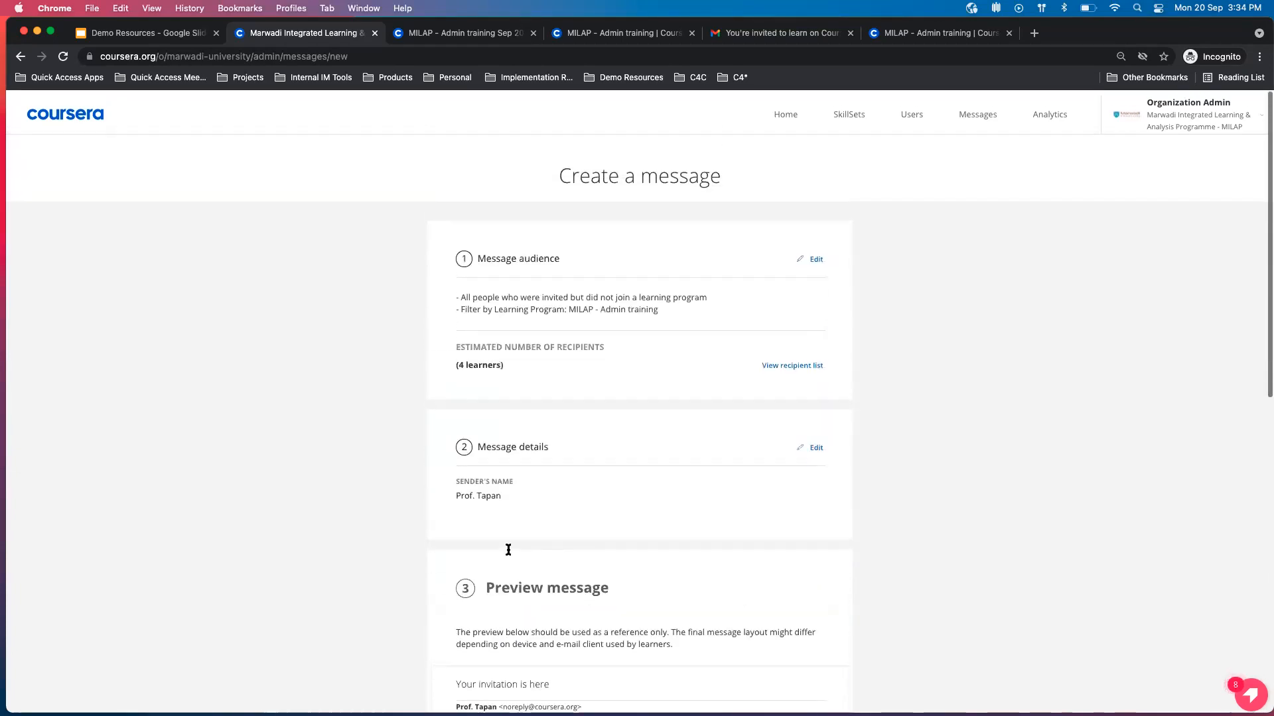
click(20, 56)
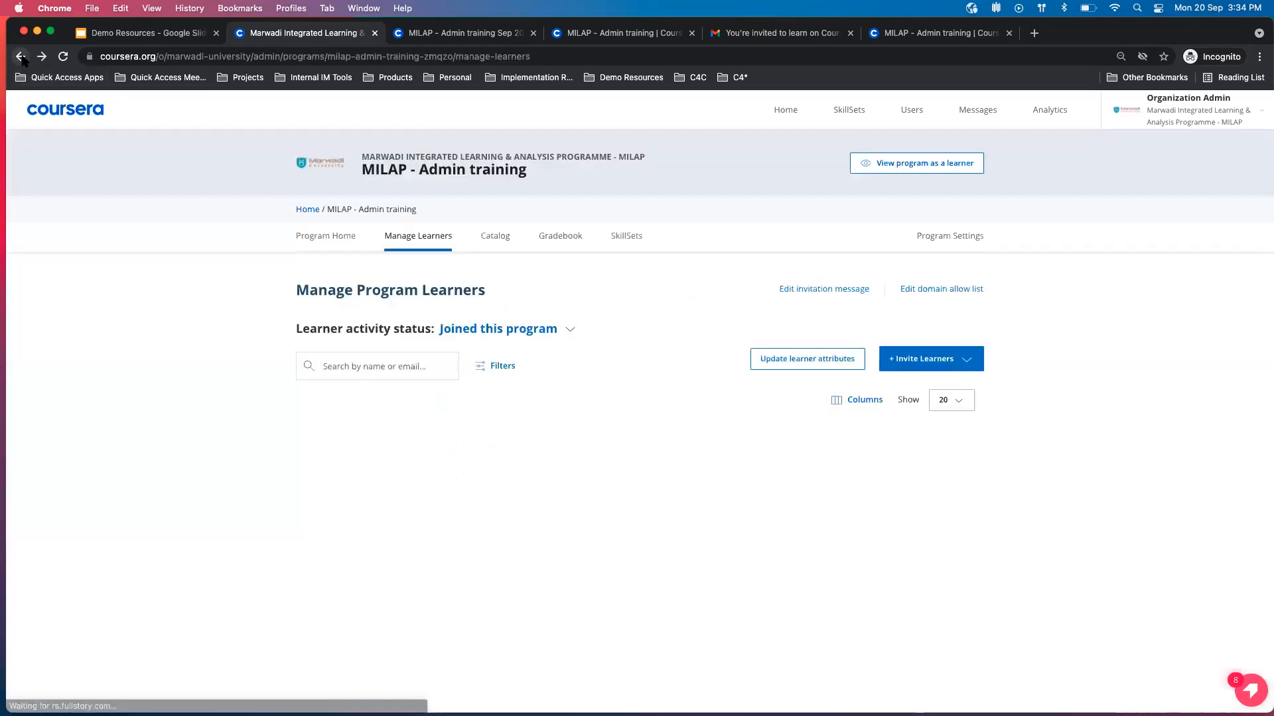
click(572, 332)
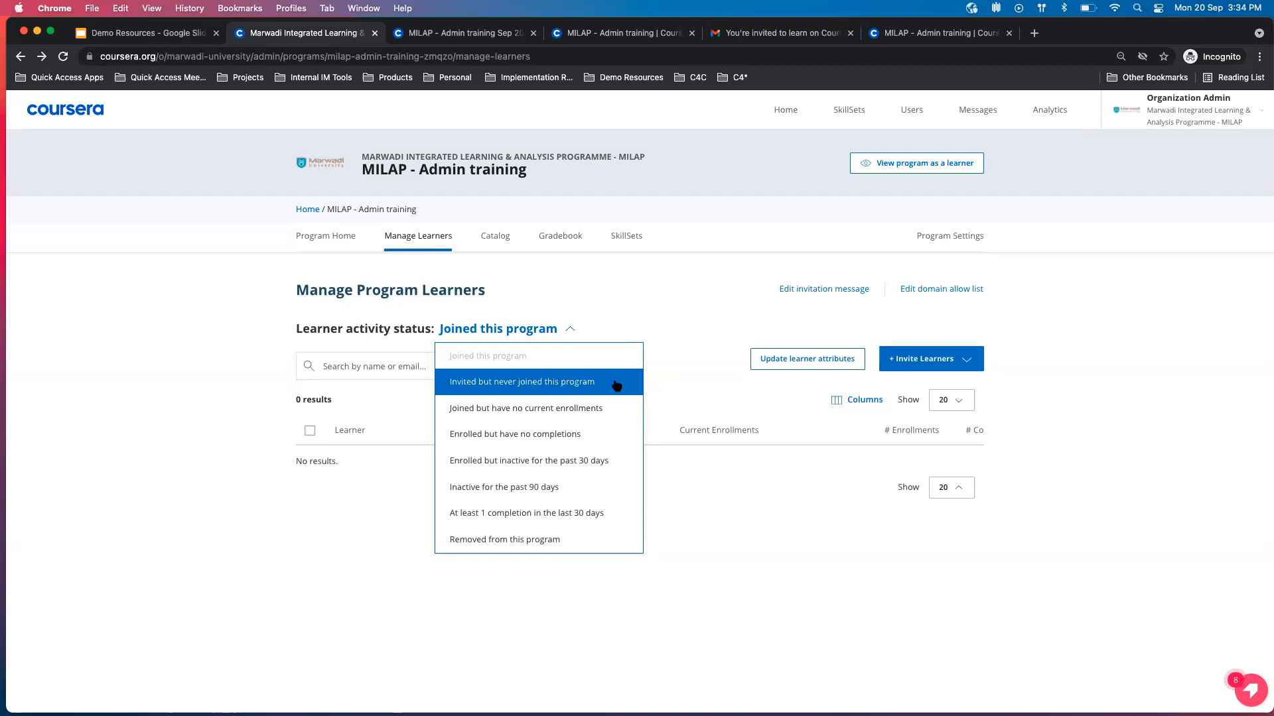
click(673, 374)
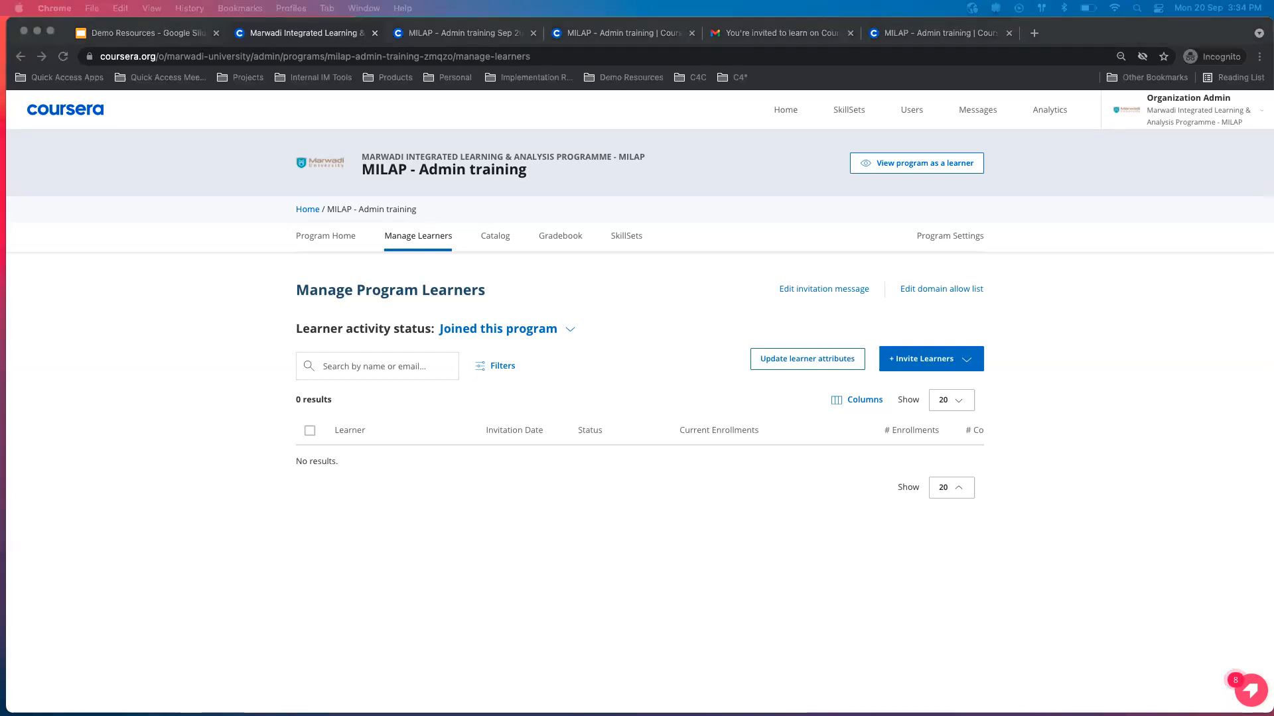
Review the MILAP - Admin training program settings, including the name, tagline, banner image, course enrollment limit and program URL.
click(945, 237)
scroll(818, 341, down, 3)
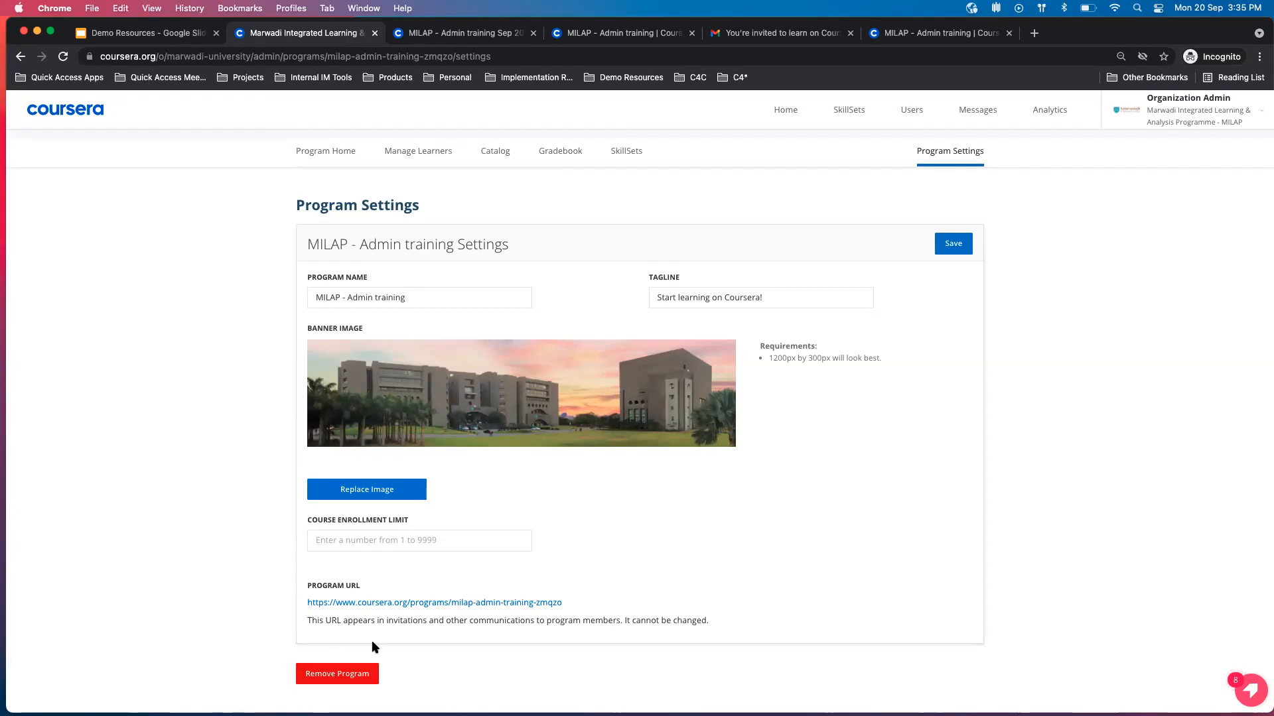
scroll(413, 627, up, 1)
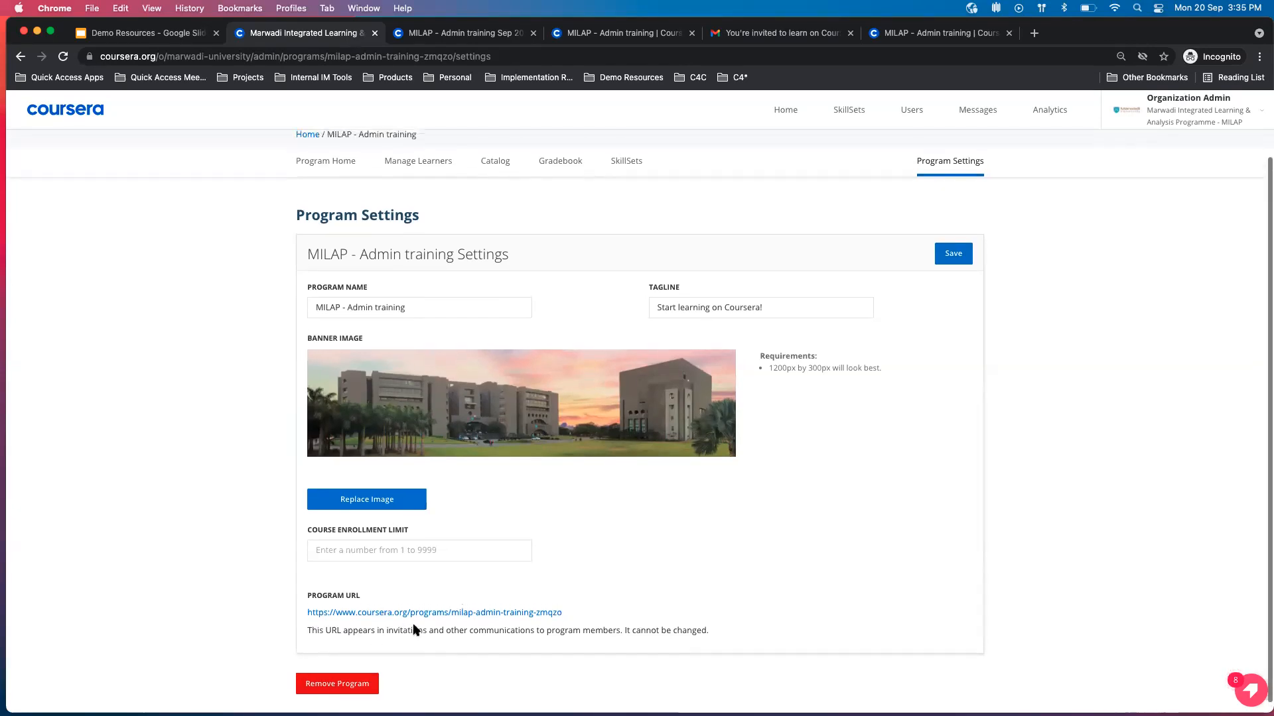
scroll(412, 627, up, 2)
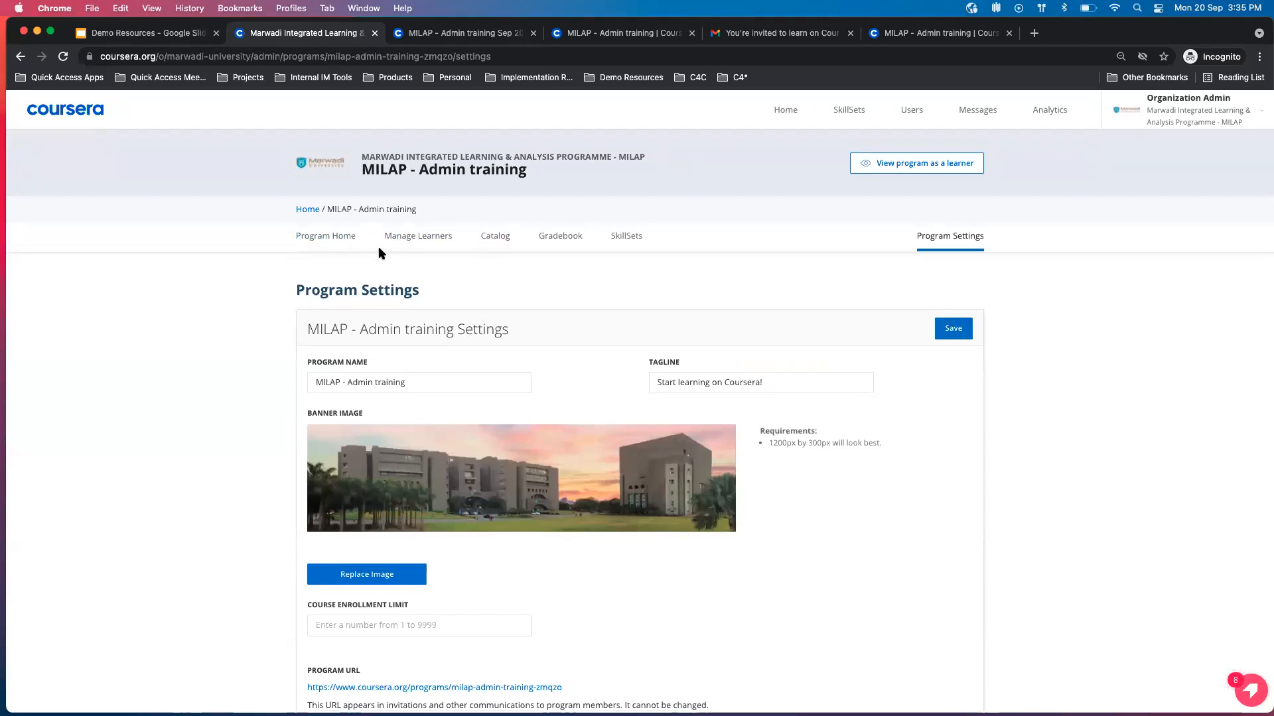
Return to the organization home, open the Messages page and review the automated messages table.
click(312, 211)
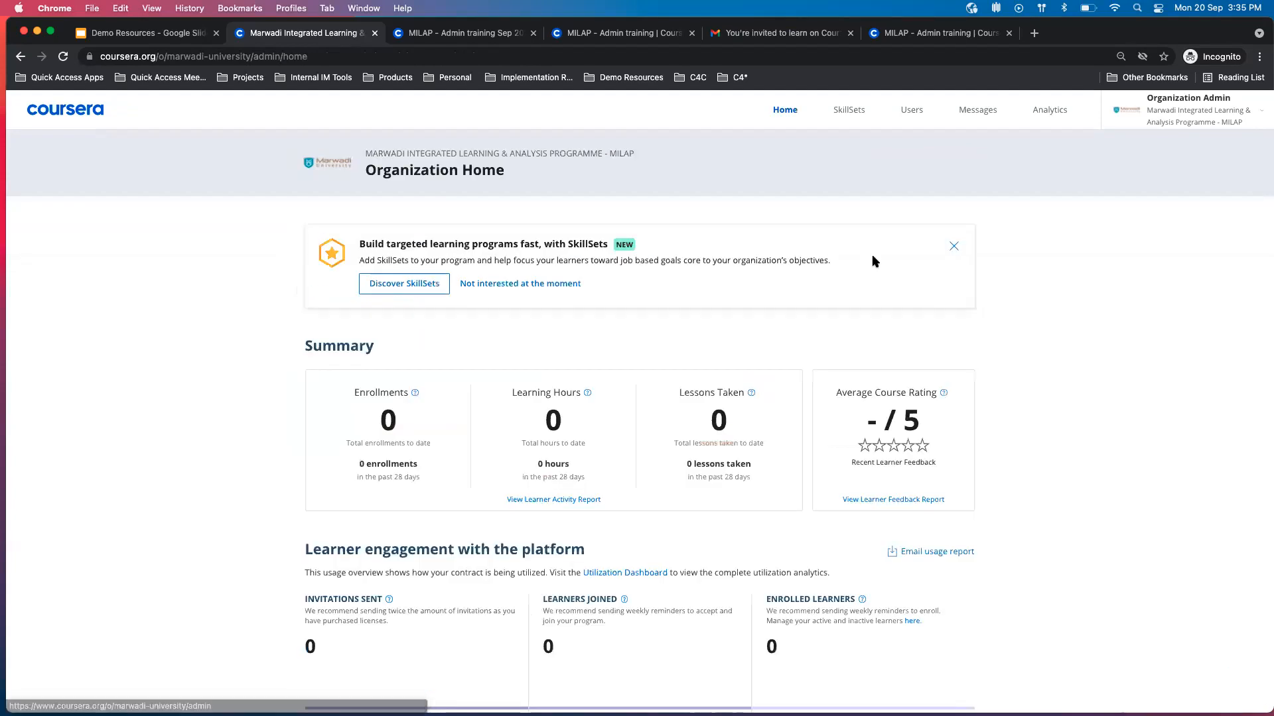
click(979, 113)
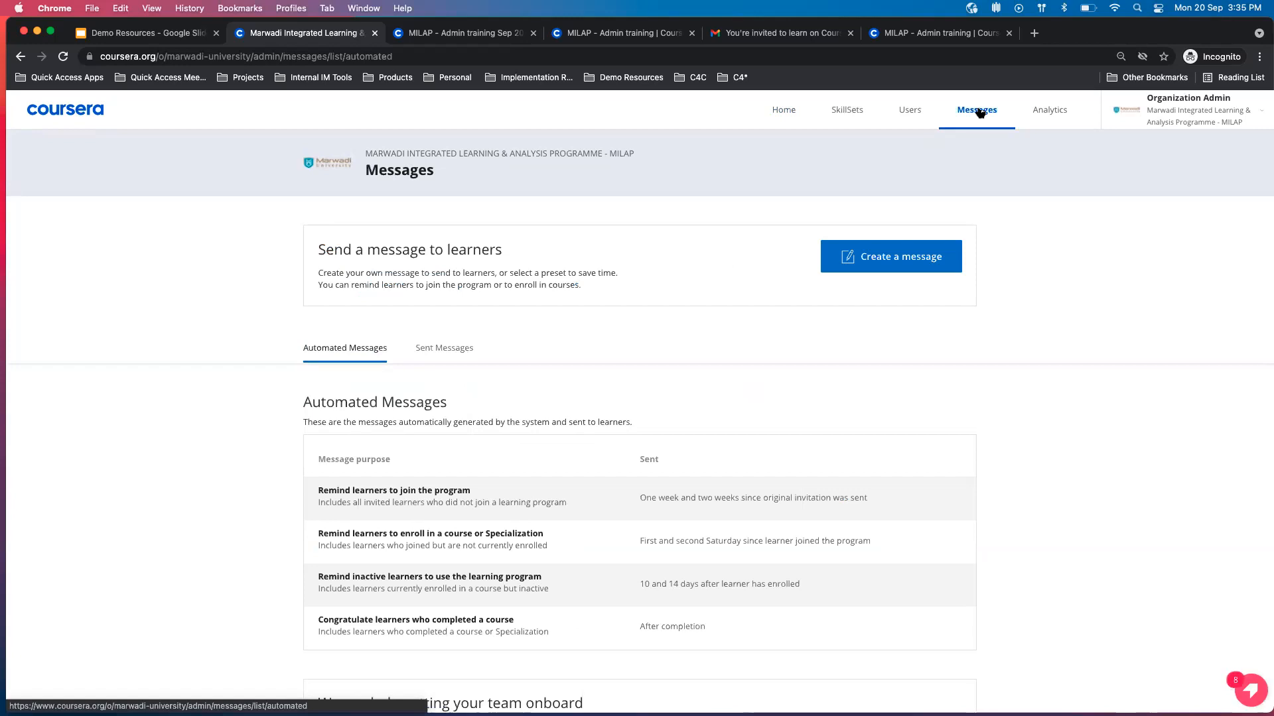
scroll(591, 304, down, 2)
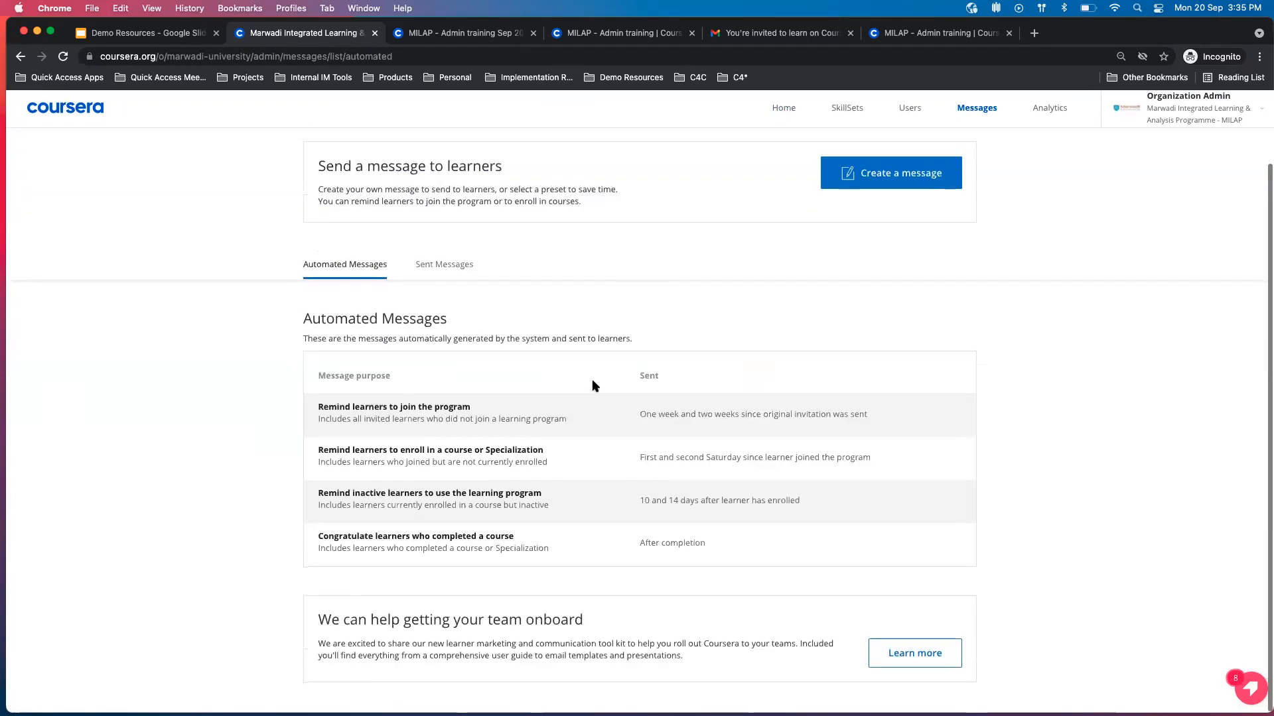
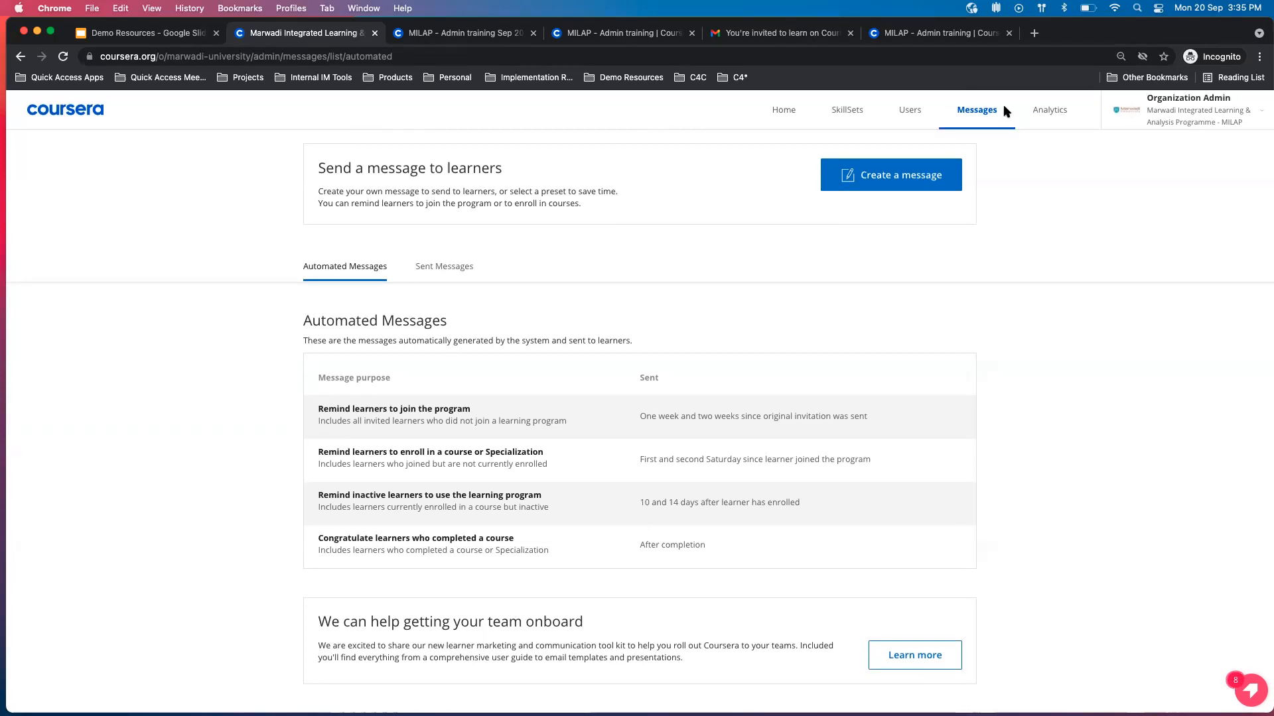
Review the organization's sent messages list and return to the automated messages.
scroll(634, 343, up, 2)
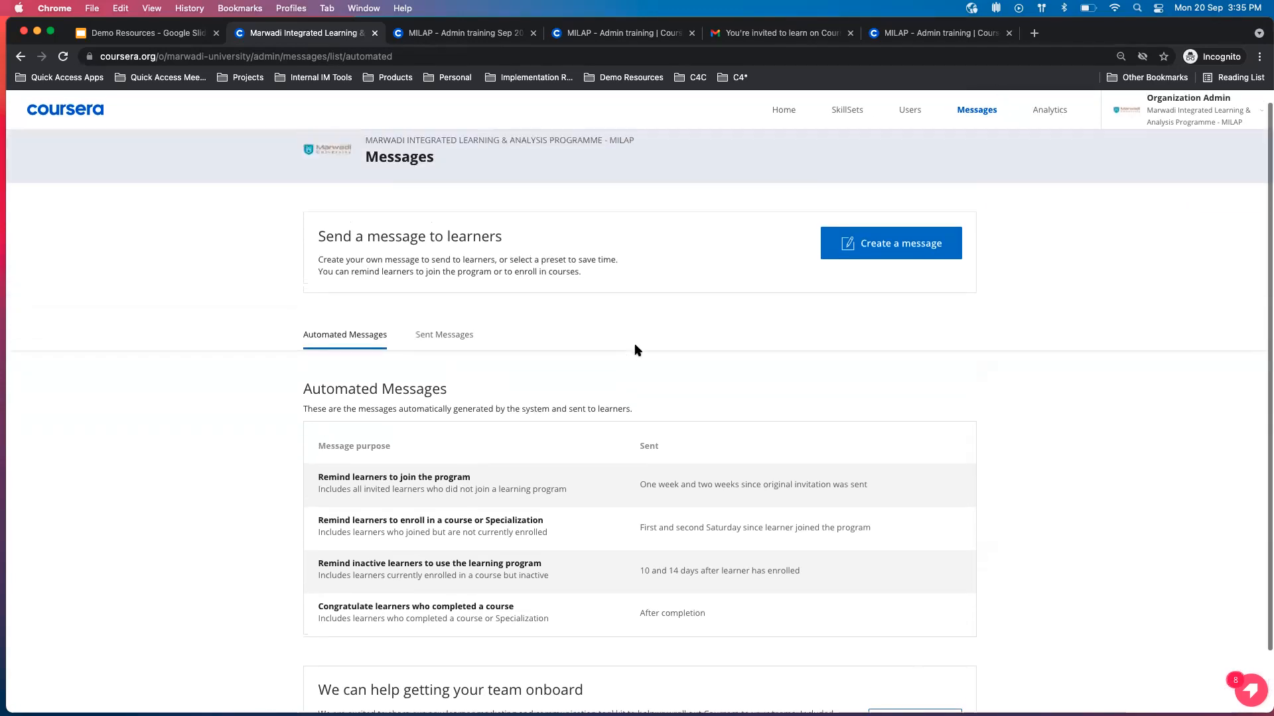
click(430, 334)
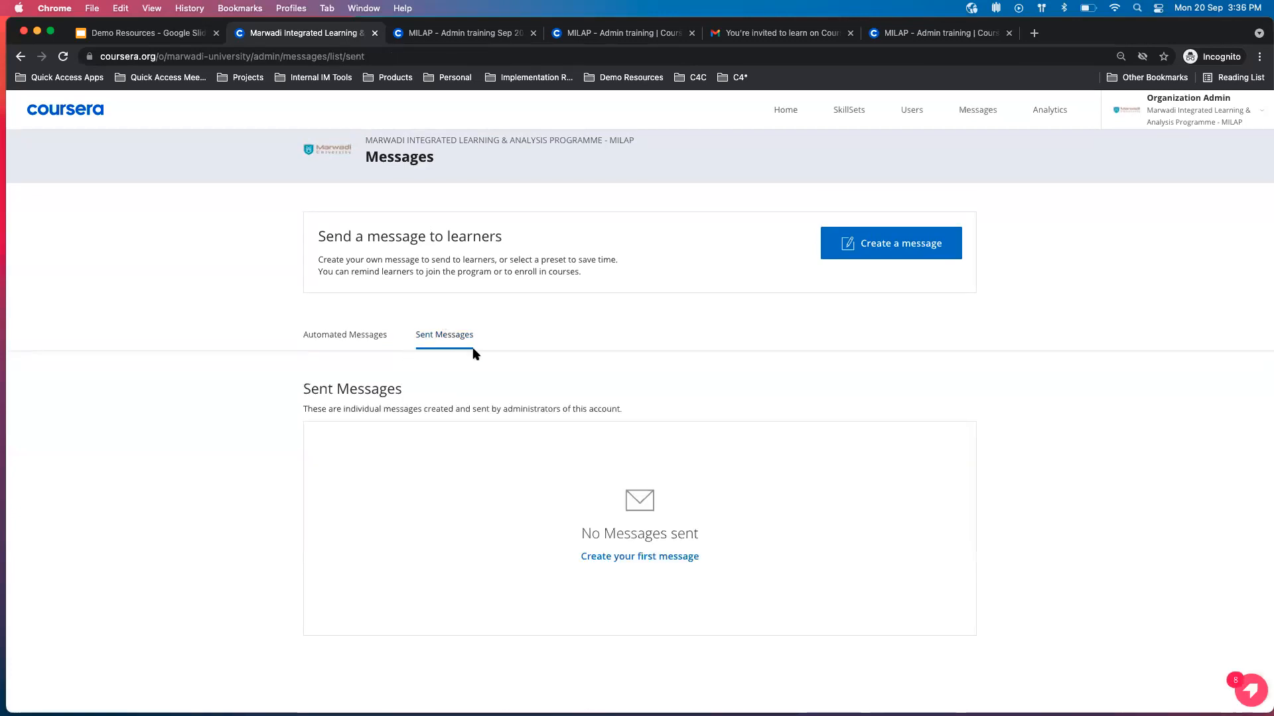
click(358, 334)
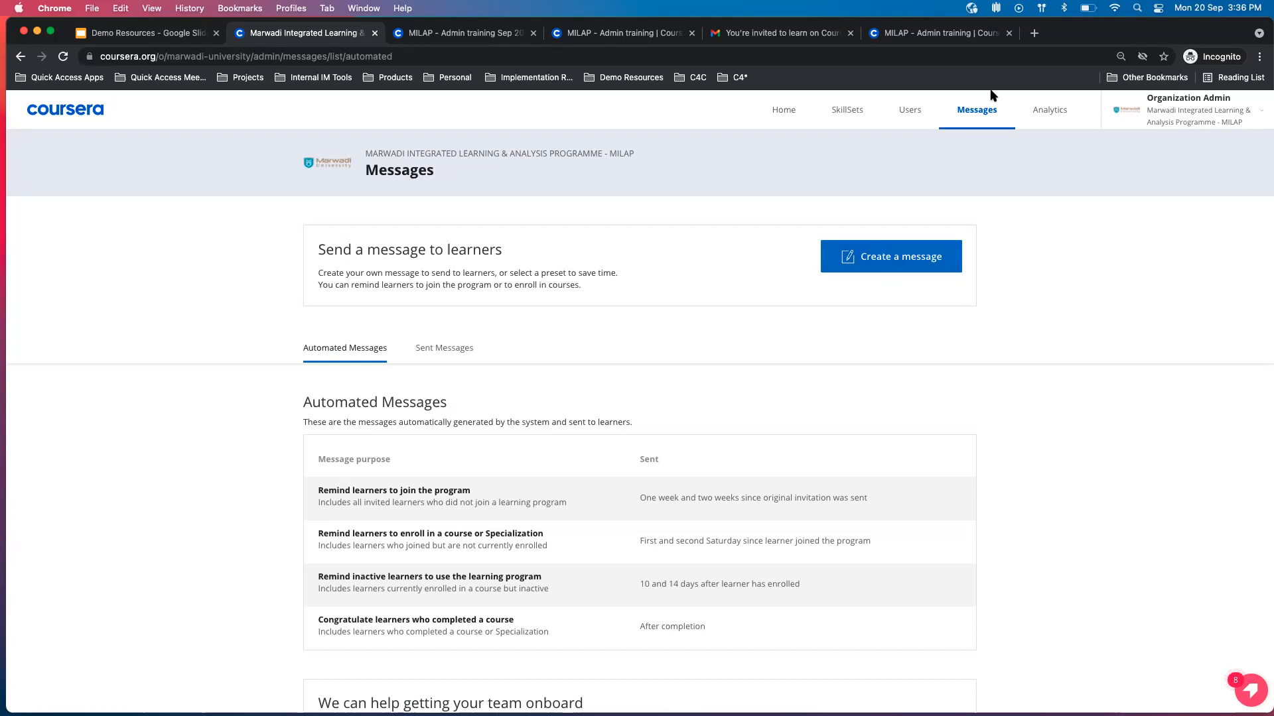
Start a new message and examine its purpose options, optional recipient filters and remaining stages.
click(891, 254)
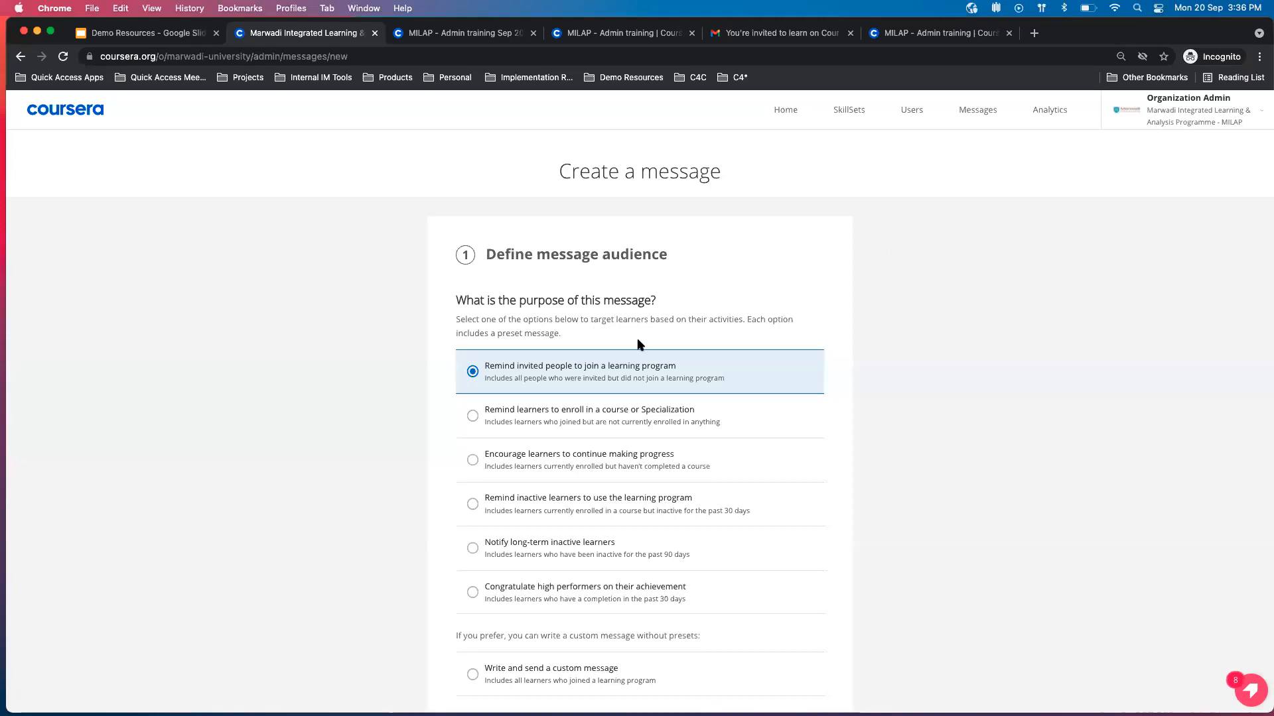
scroll(637, 344, down, 2)
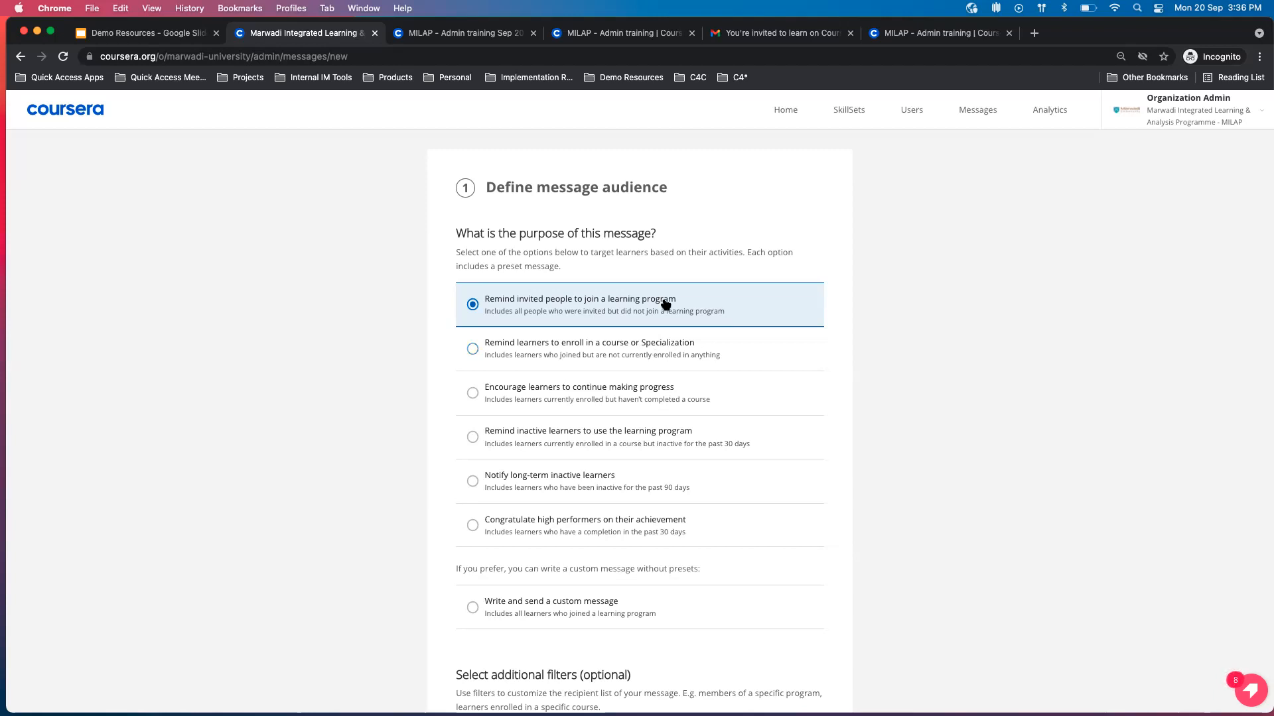
scroll(628, 540, down, 3)
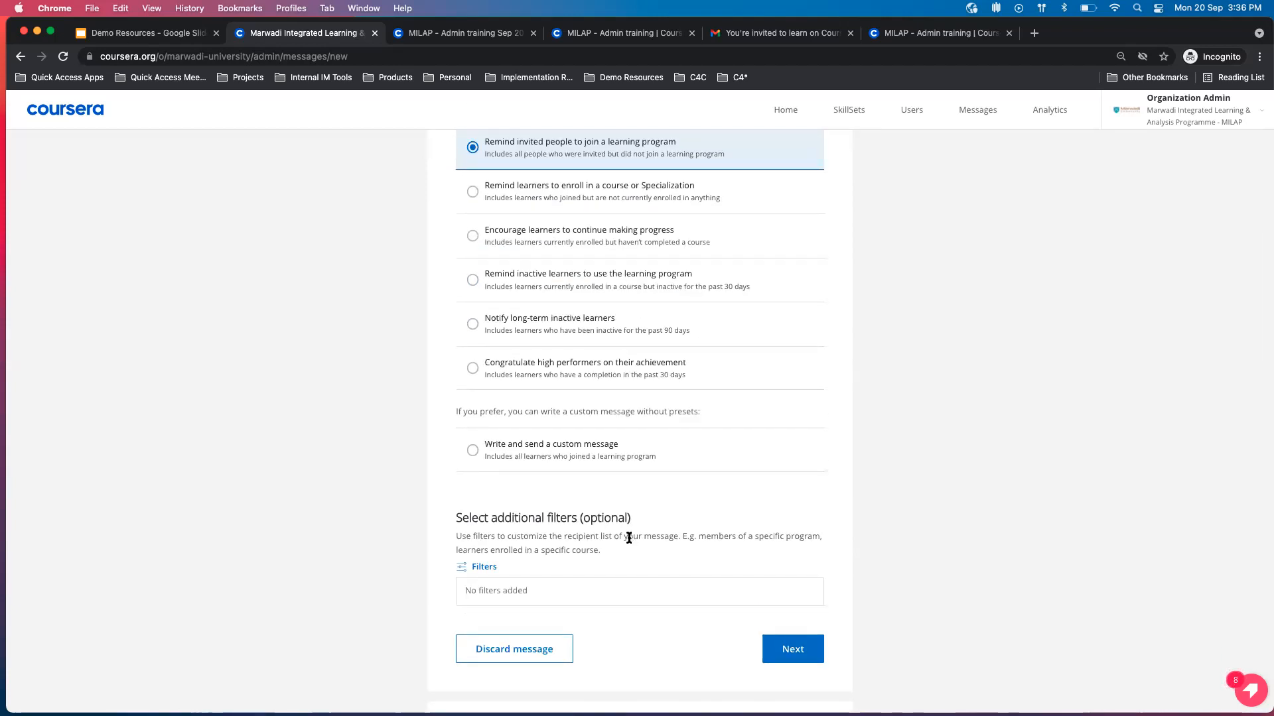
scroll(526, 583, down, 2)
scroll(526, 583, up, 3)
scroll(526, 583, down, 4)
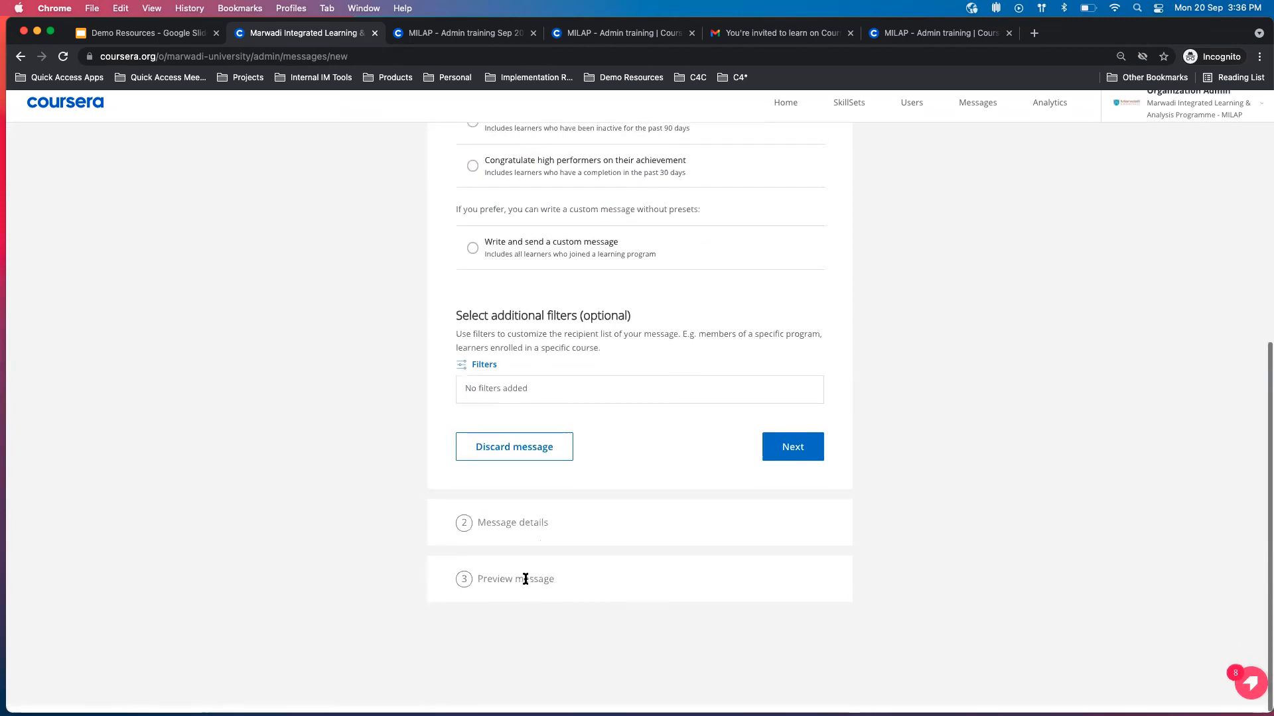
Try selecting the MILAP Civil, Computer and Electrical Engineering programs as recipient filters, deselect Civil Engineering and close the filters without applying them.
click(462, 372)
click(1100, 169)
scroll(988, 352, down, 1)
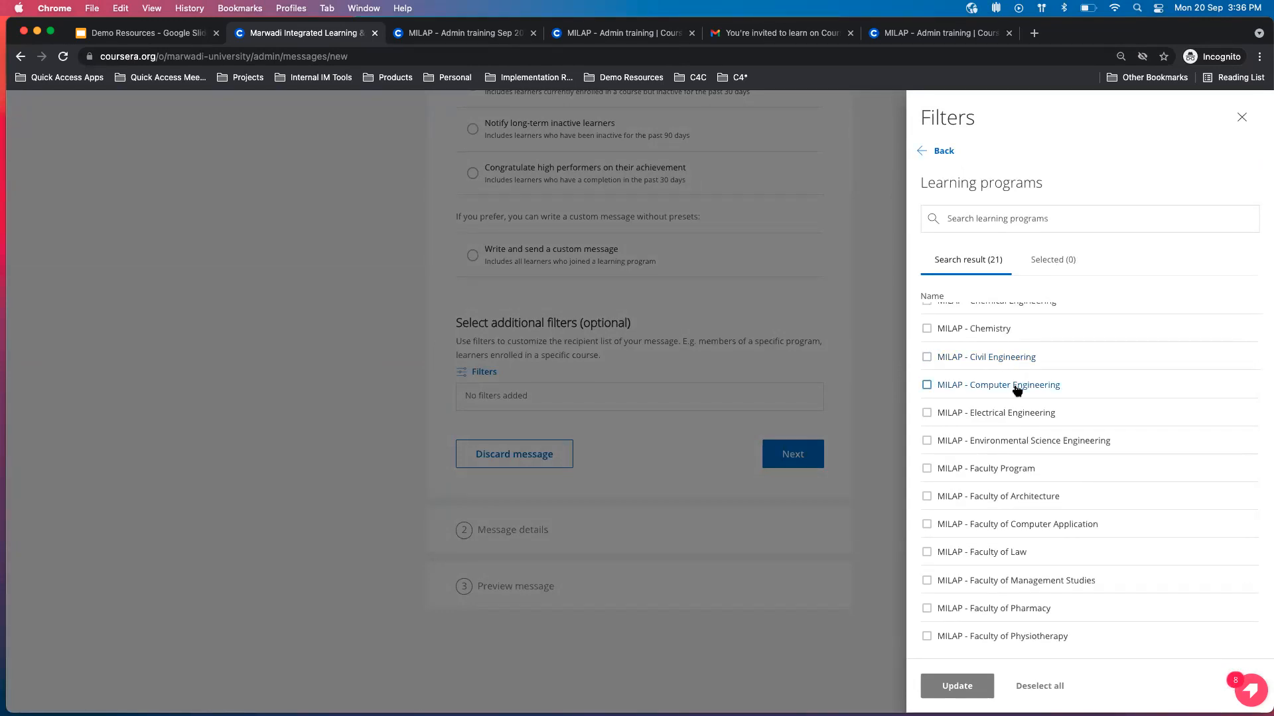
click(926, 358)
click(926, 385)
click(926, 413)
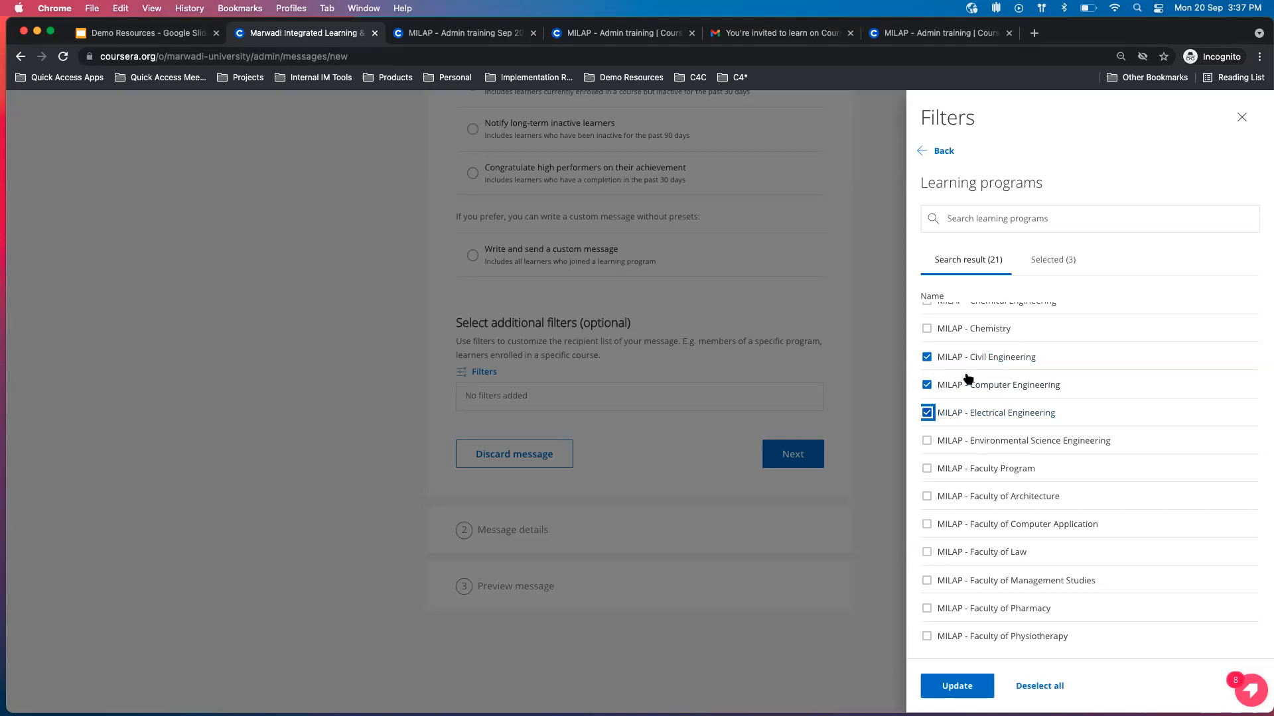
click(928, 356)
click(1241, 118)
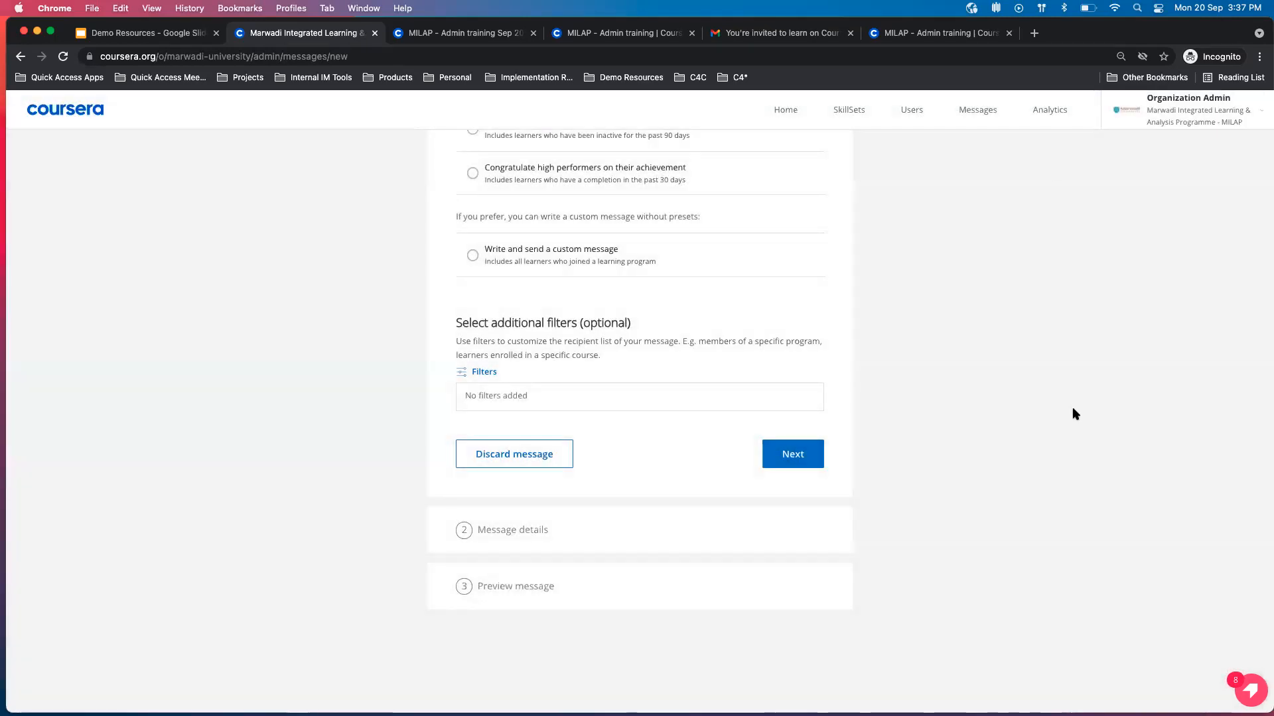
Choose "Write and send a custom message" as the message purpose and try to continue to the message details.
scroll(828, 252, up, 3)
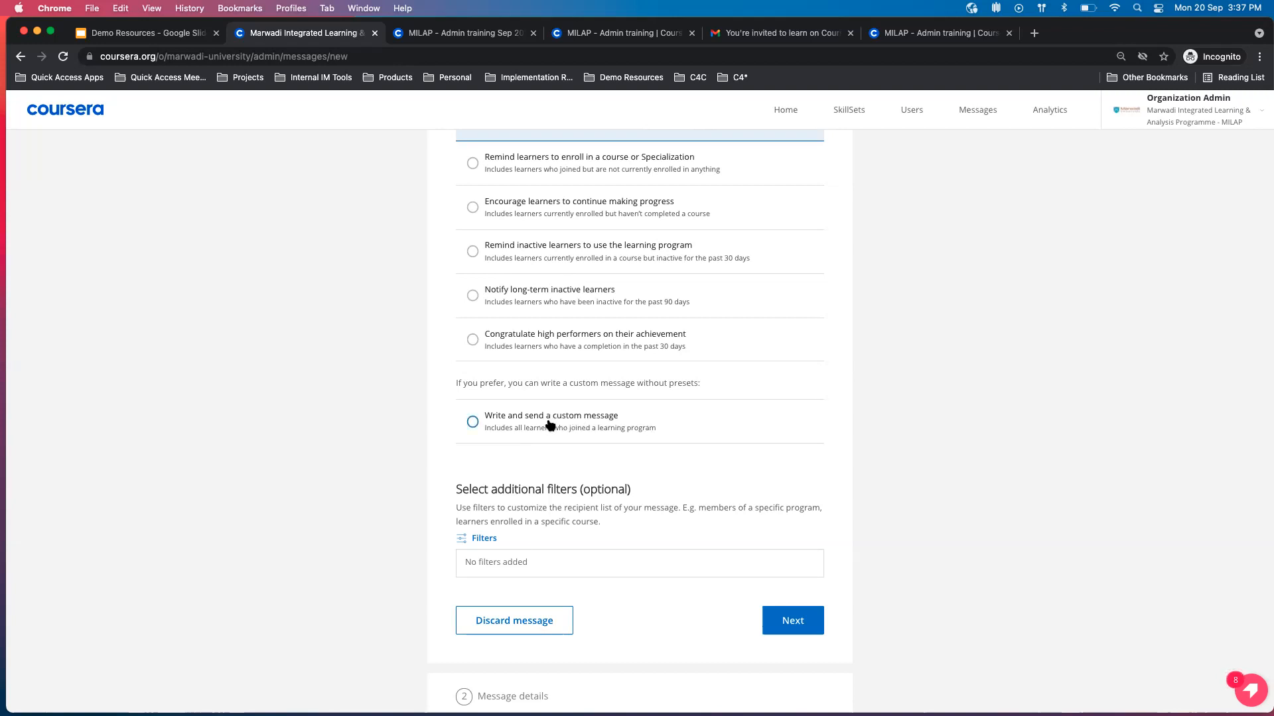
scroll(571, 374, up, 1)
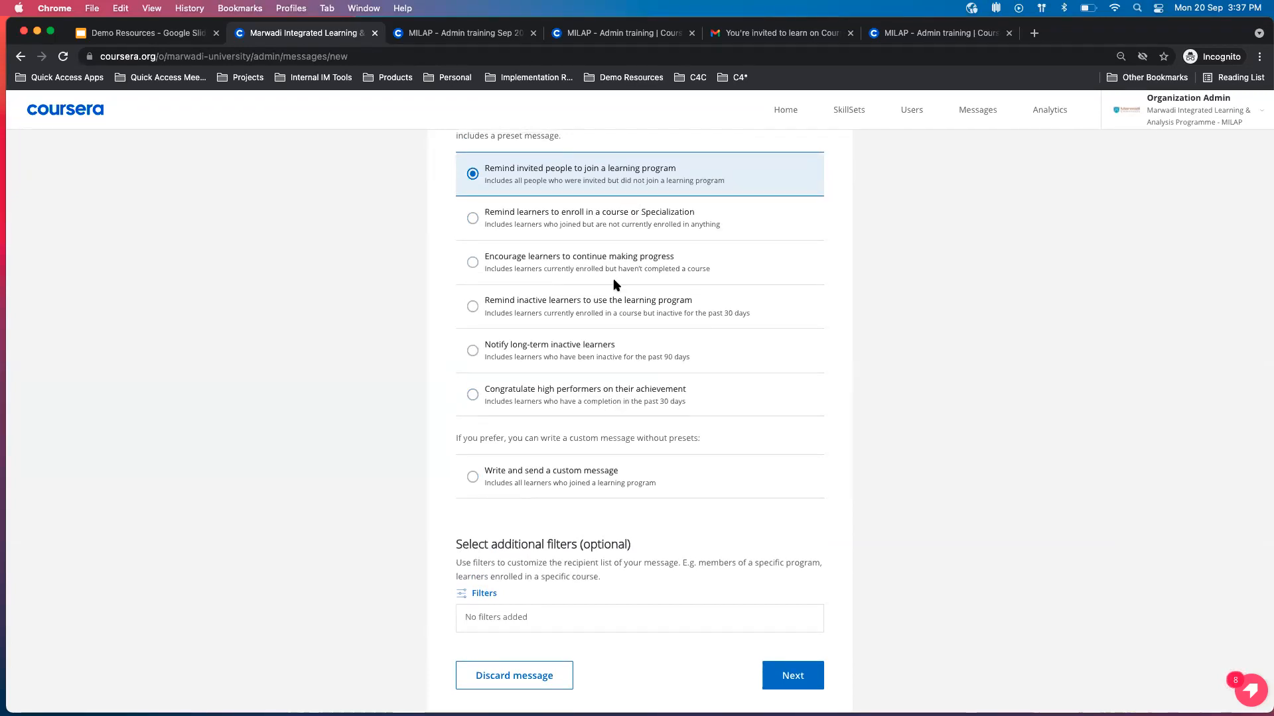
click(576, 478)
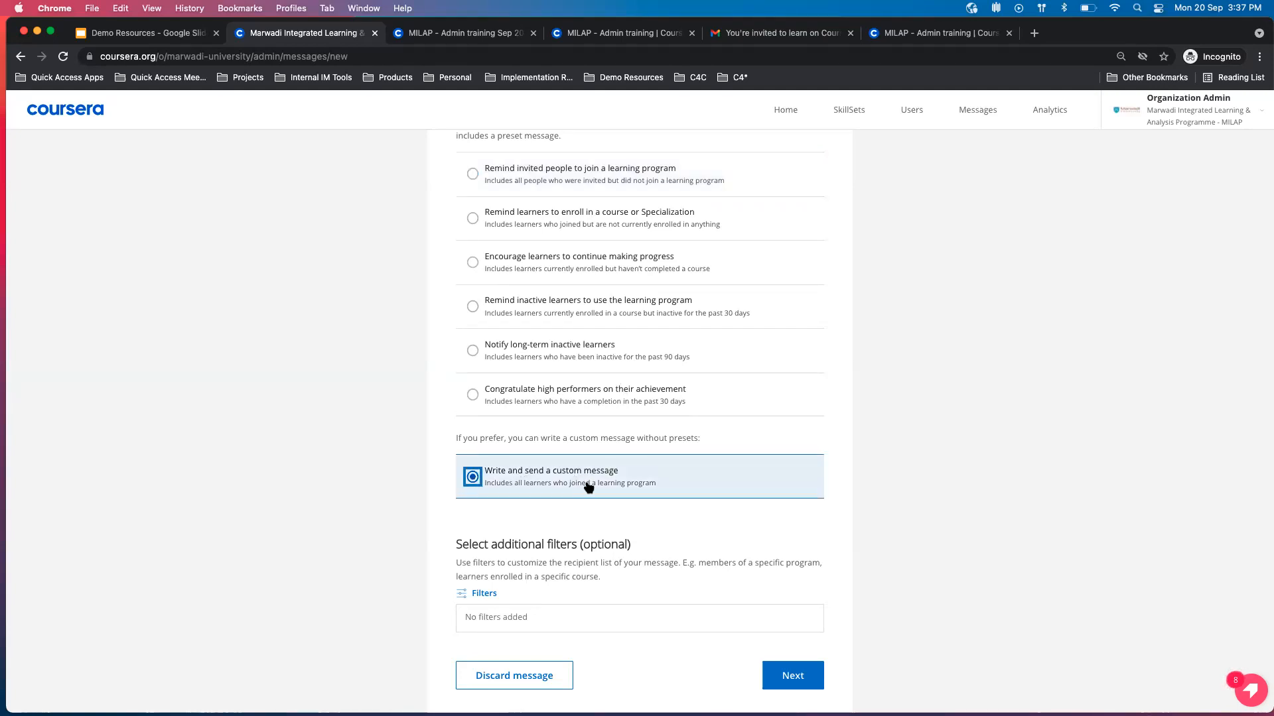
click(793, 676)
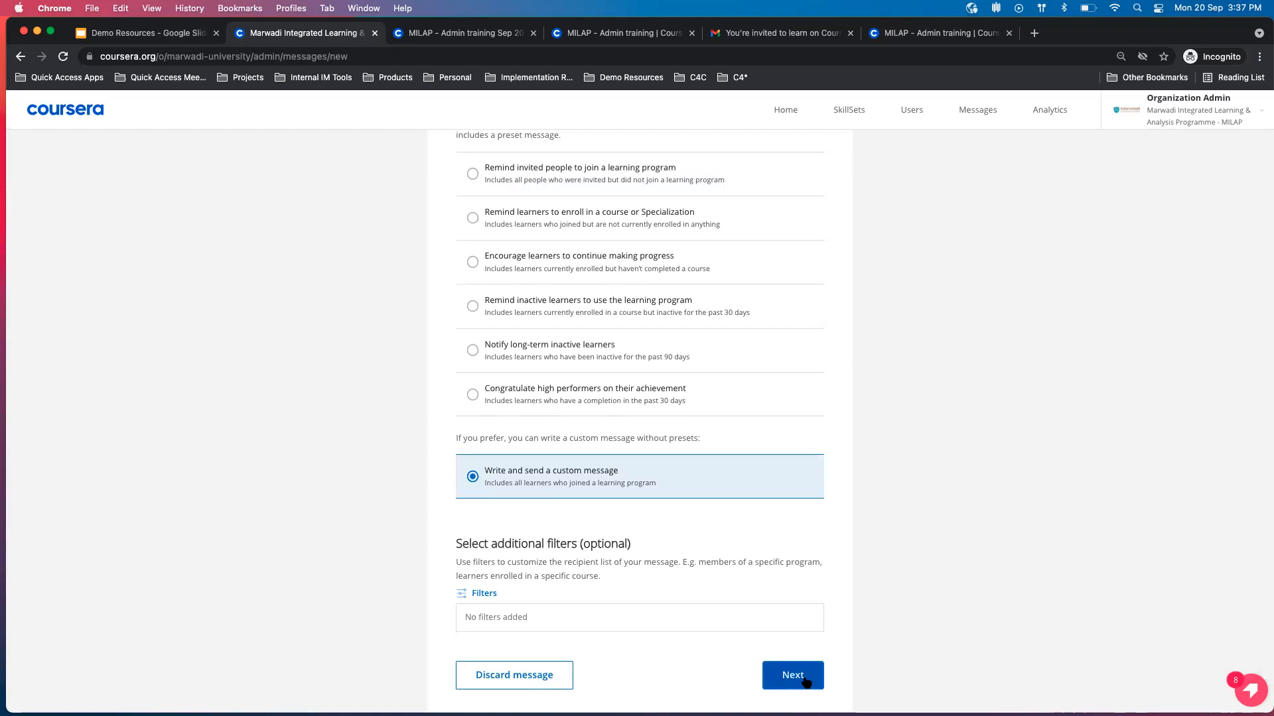
scroll(807, 681, down, 2)
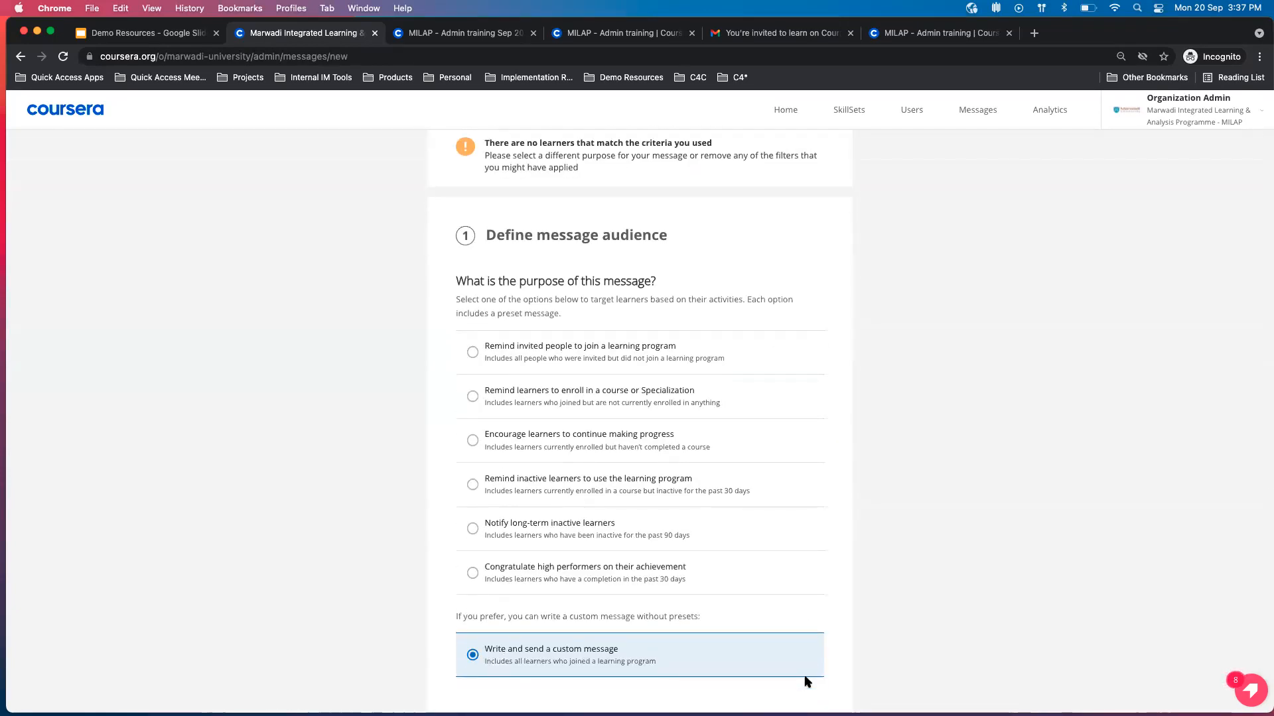
scroll(806, 681, down, 5)
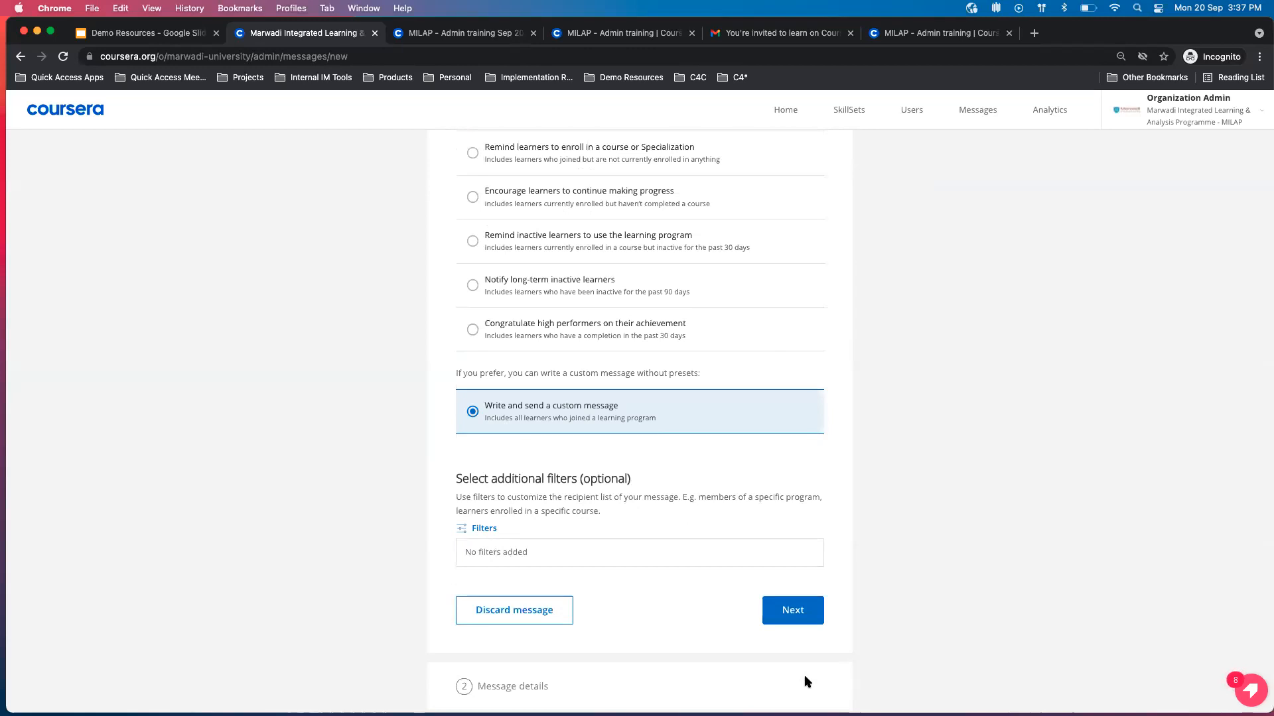
click(785, 35)
click(463, 33)
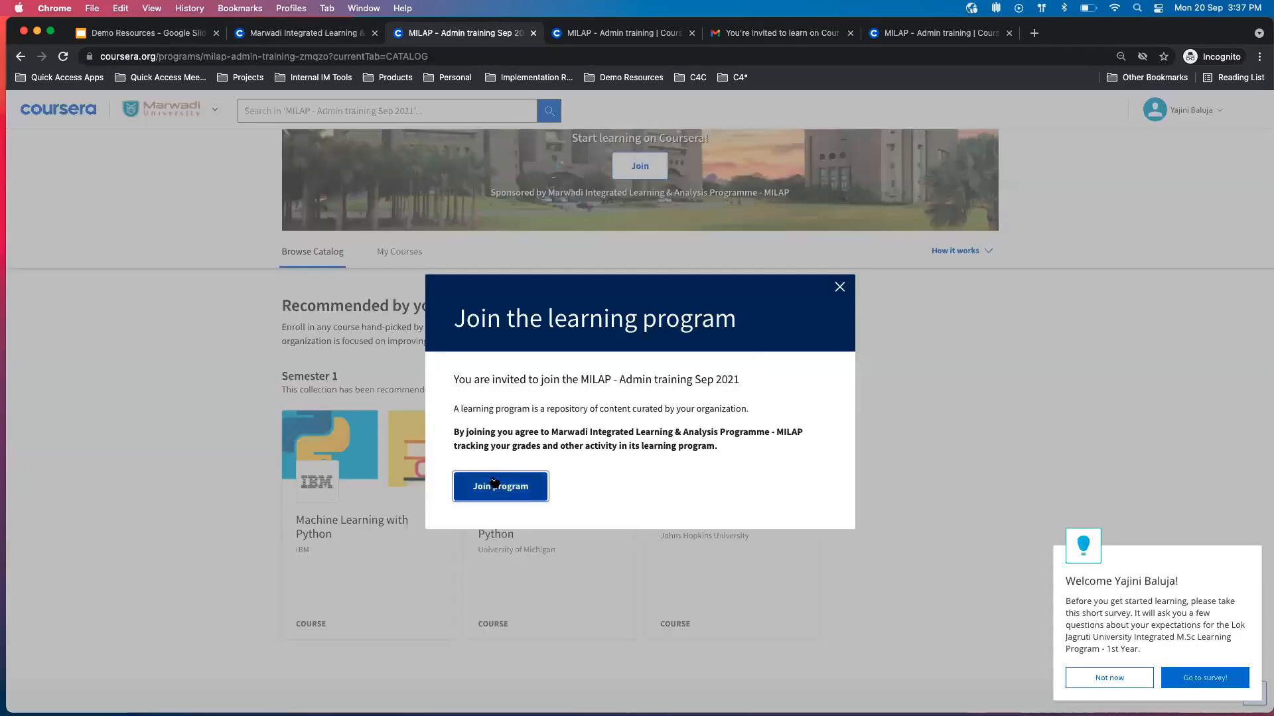
click(320, 34)
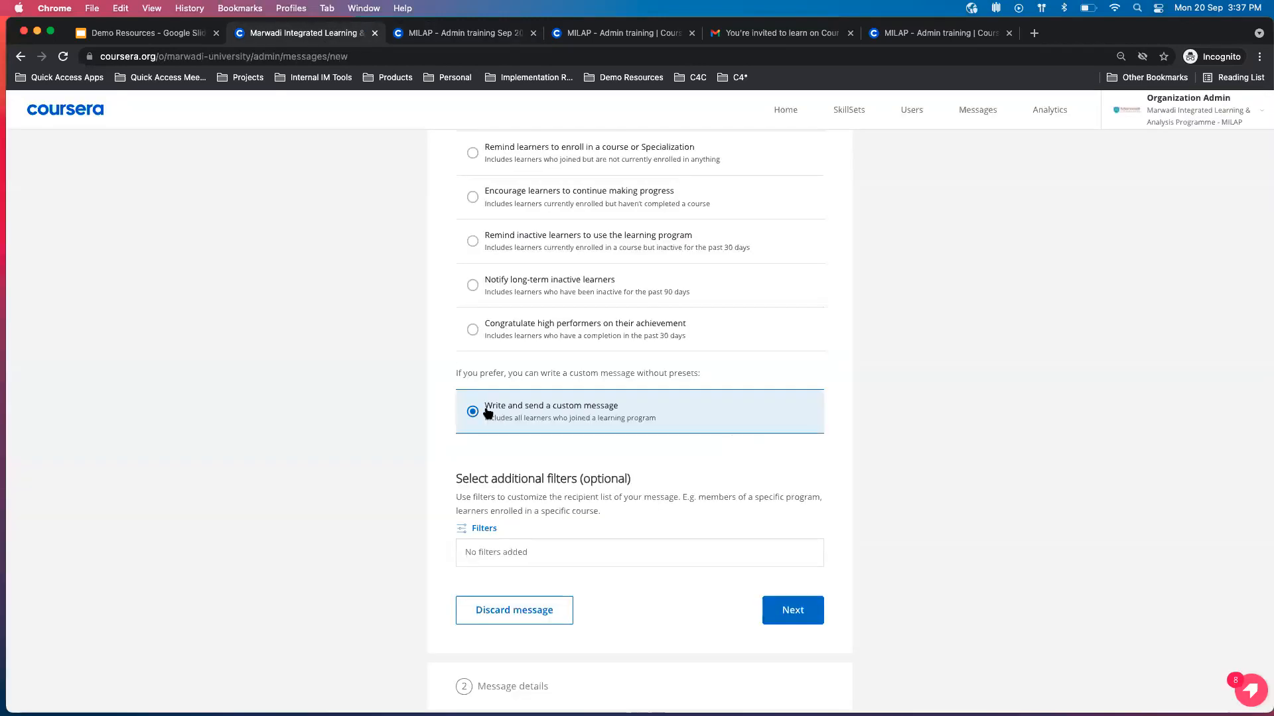
Look over the rest of the custom message form and leave it for the organization's Users page.
scroll(504, 413, down, 2)
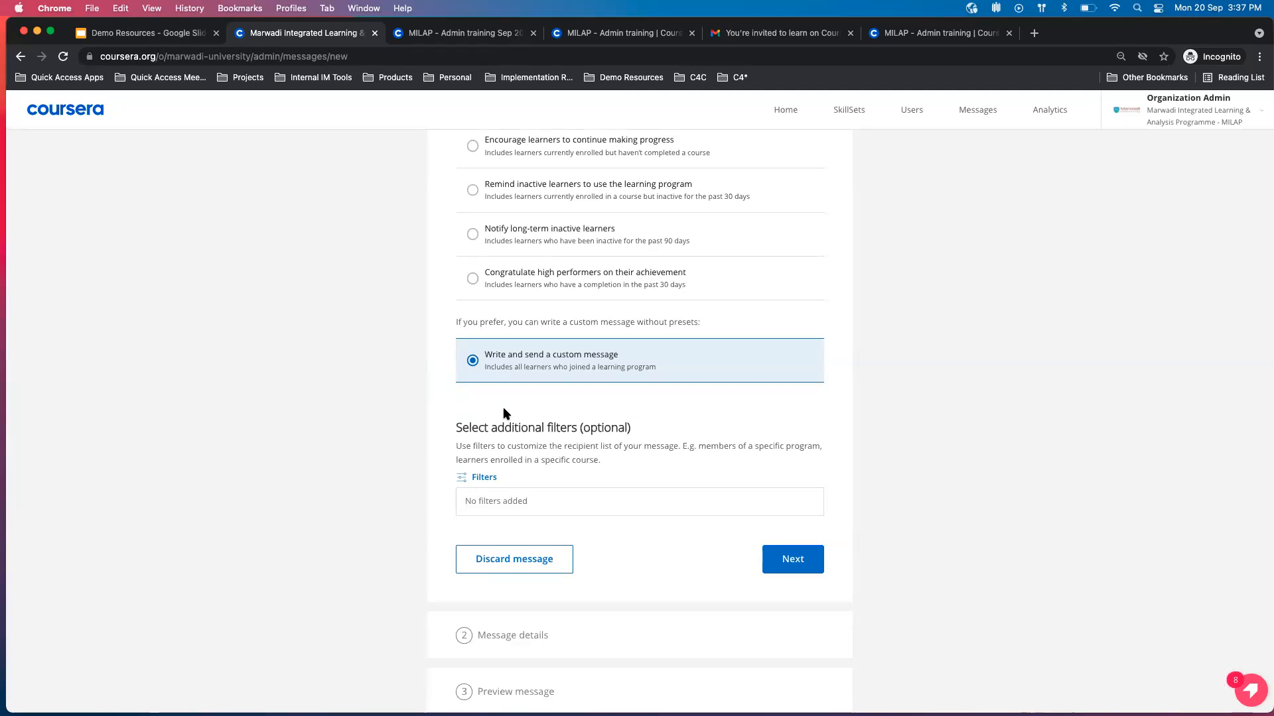
scroll(533, 373, down, 3)
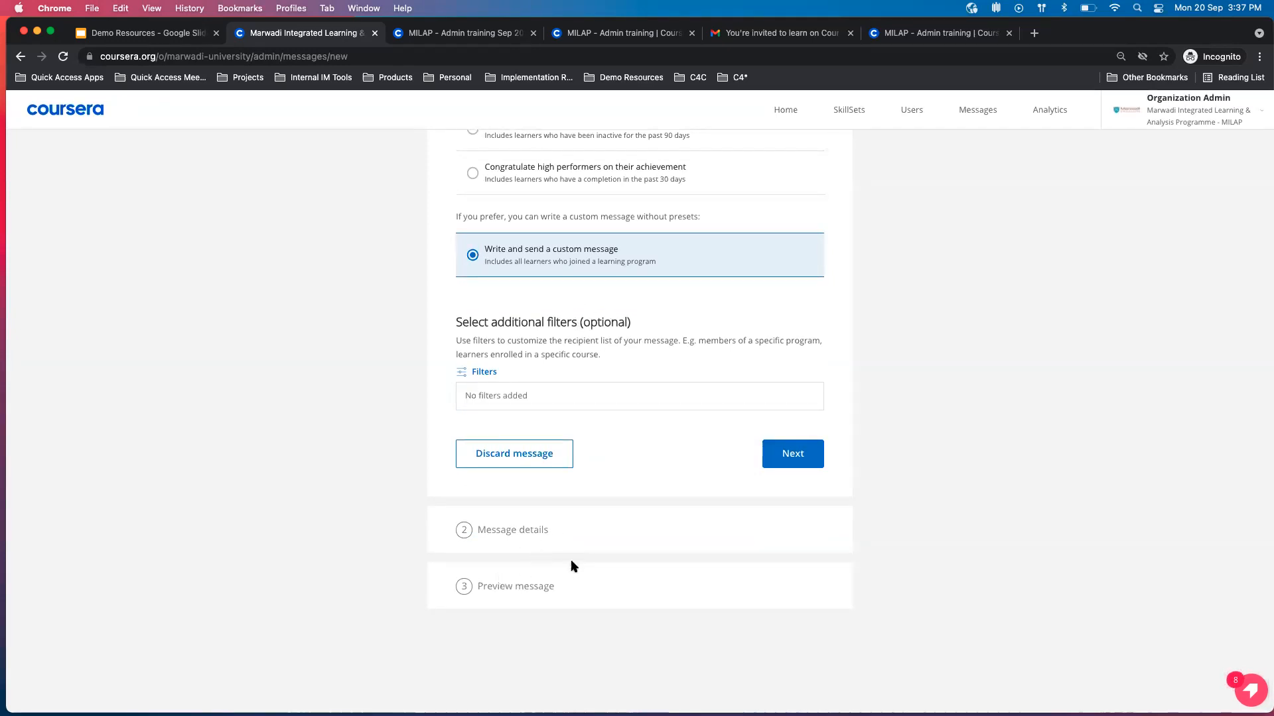
scroll(569, 568, up, 10)
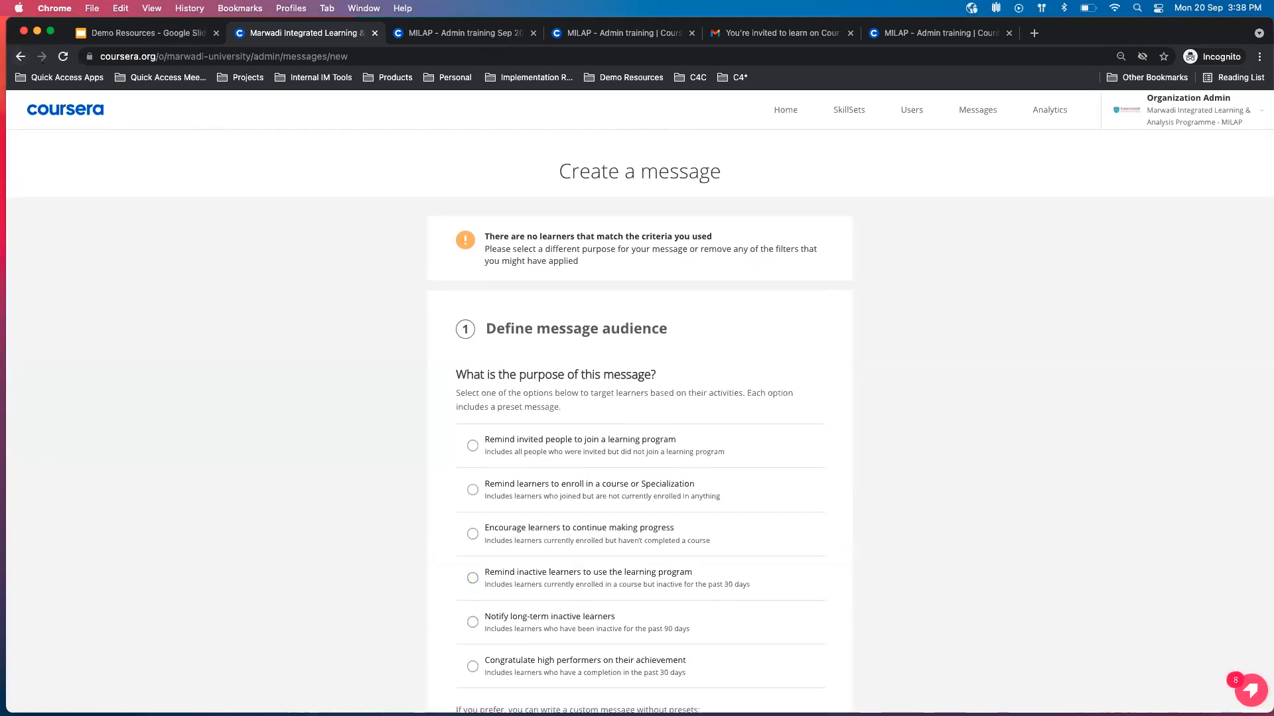
click(972, 108)
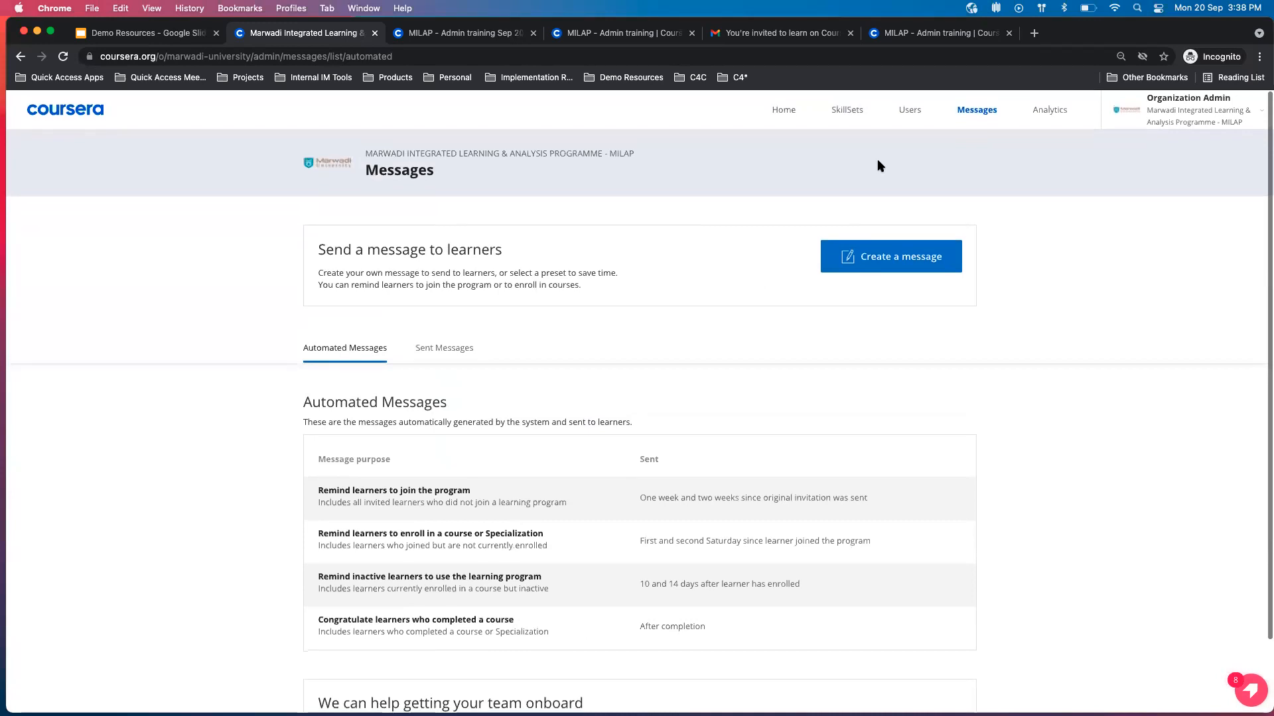
click(911, 111)
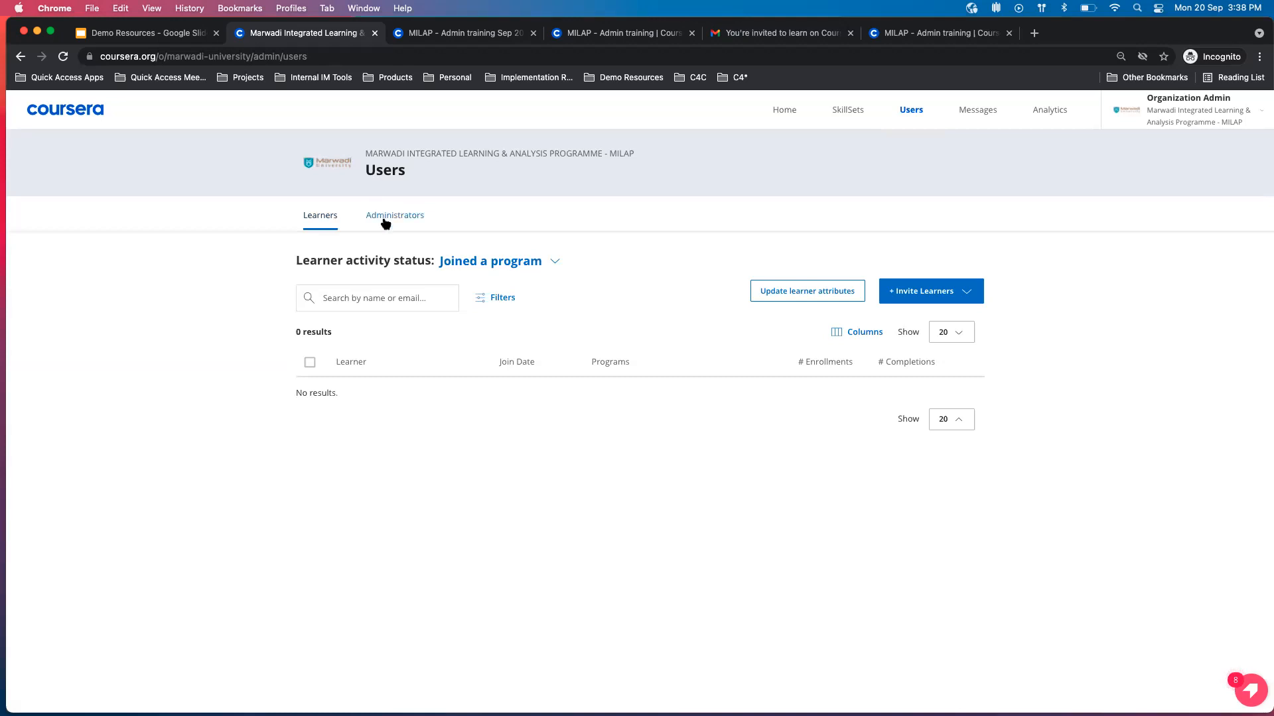
Check the agenda slide in the Demo Resources presentation and close the MILAP - Admin training Sep 2021 browser tab.
click(138, 33)
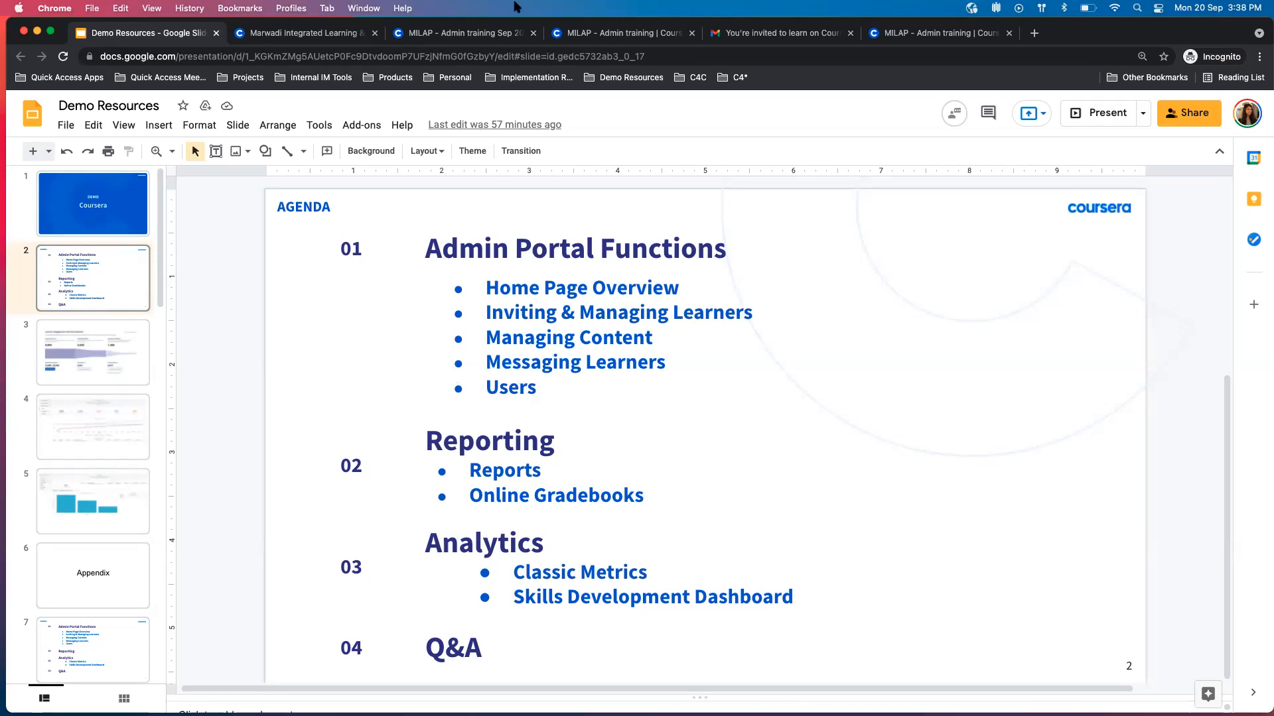
click(501, 38)
click(561, 34)
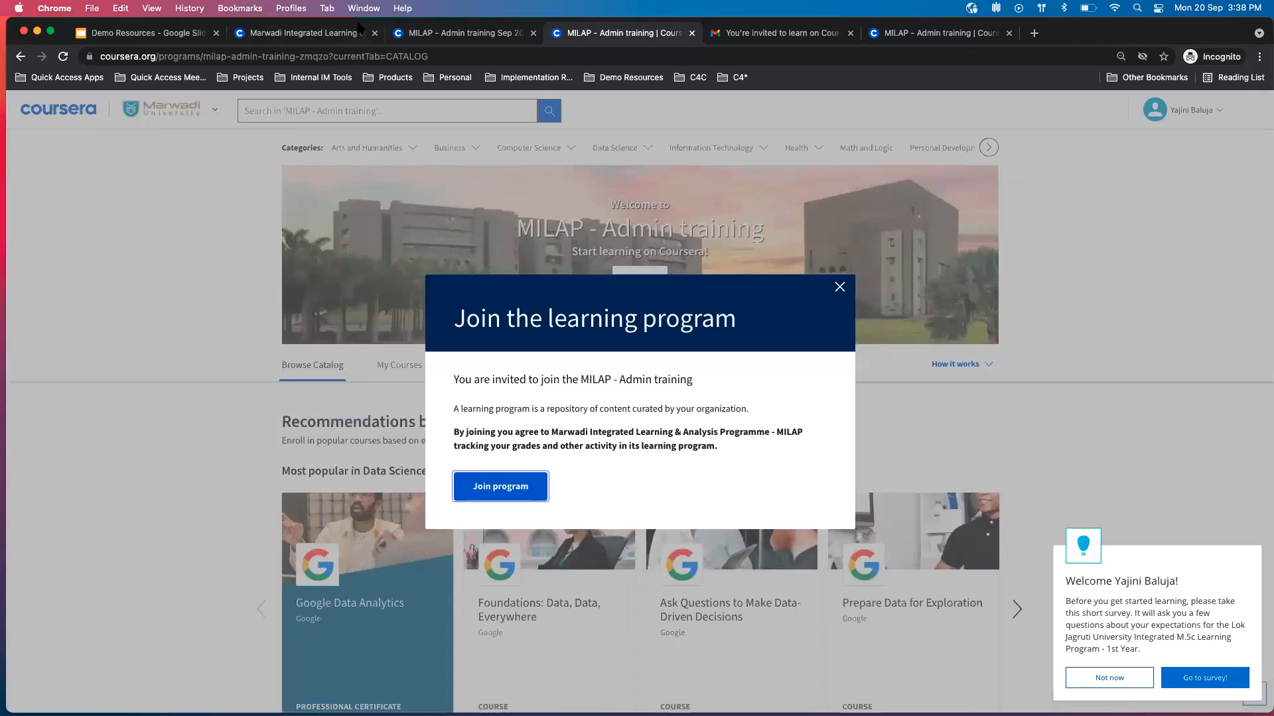
click(358, 30)
click(533, 33)
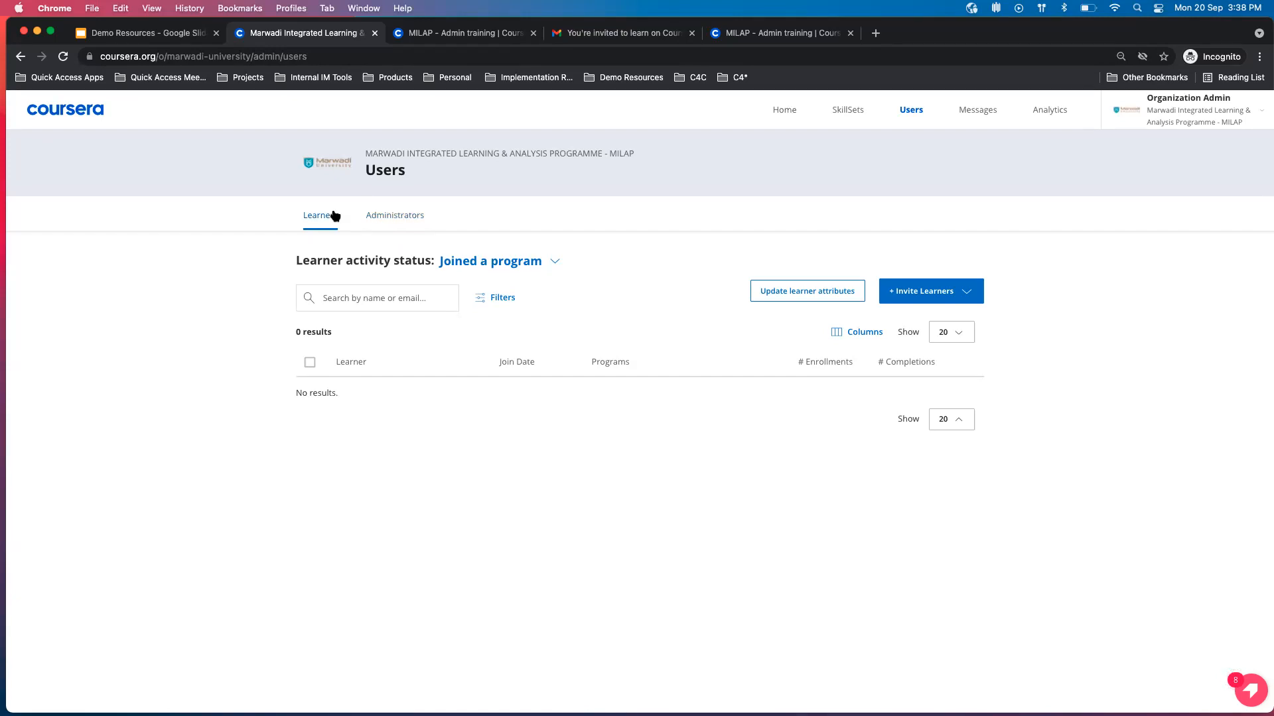
Open the organization's administrators list and examine the organization administrators, the program administrators and their assigned programs.
click(375, 225)
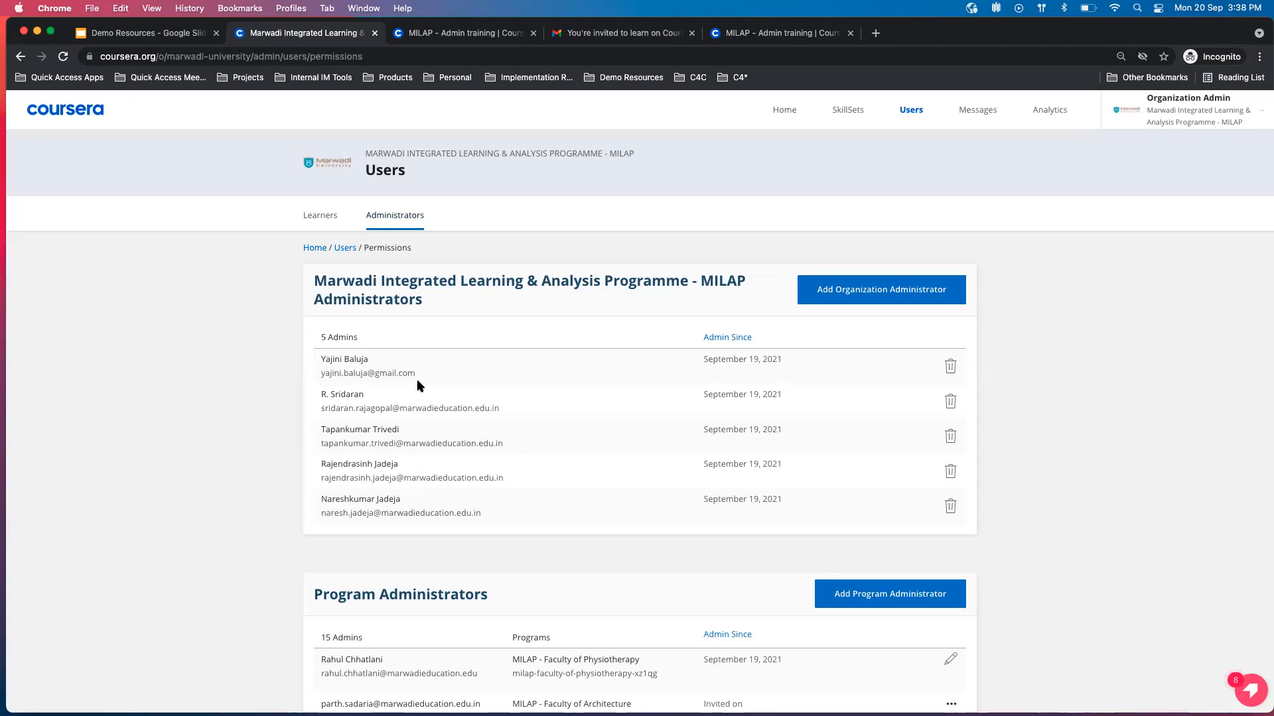
scroll(417, 381, down, 2)
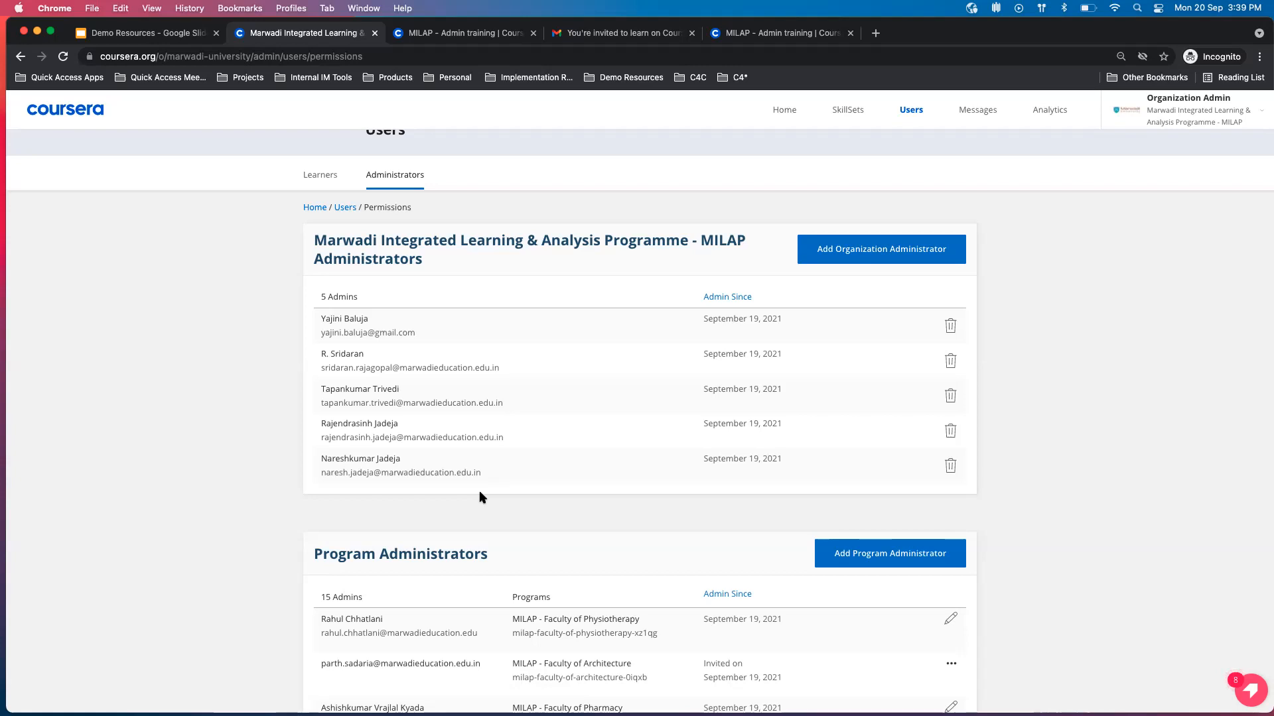
scroll(480, 494, down, 1)
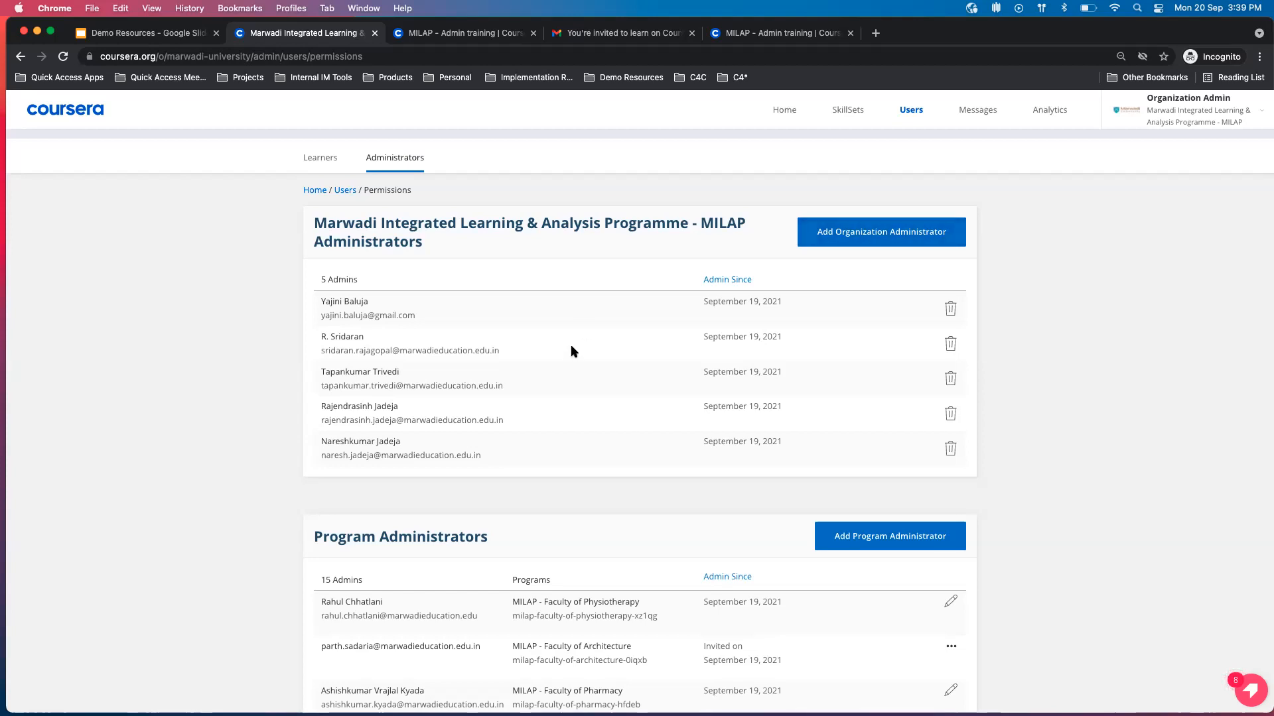
scroll(570, 346, down, 3)
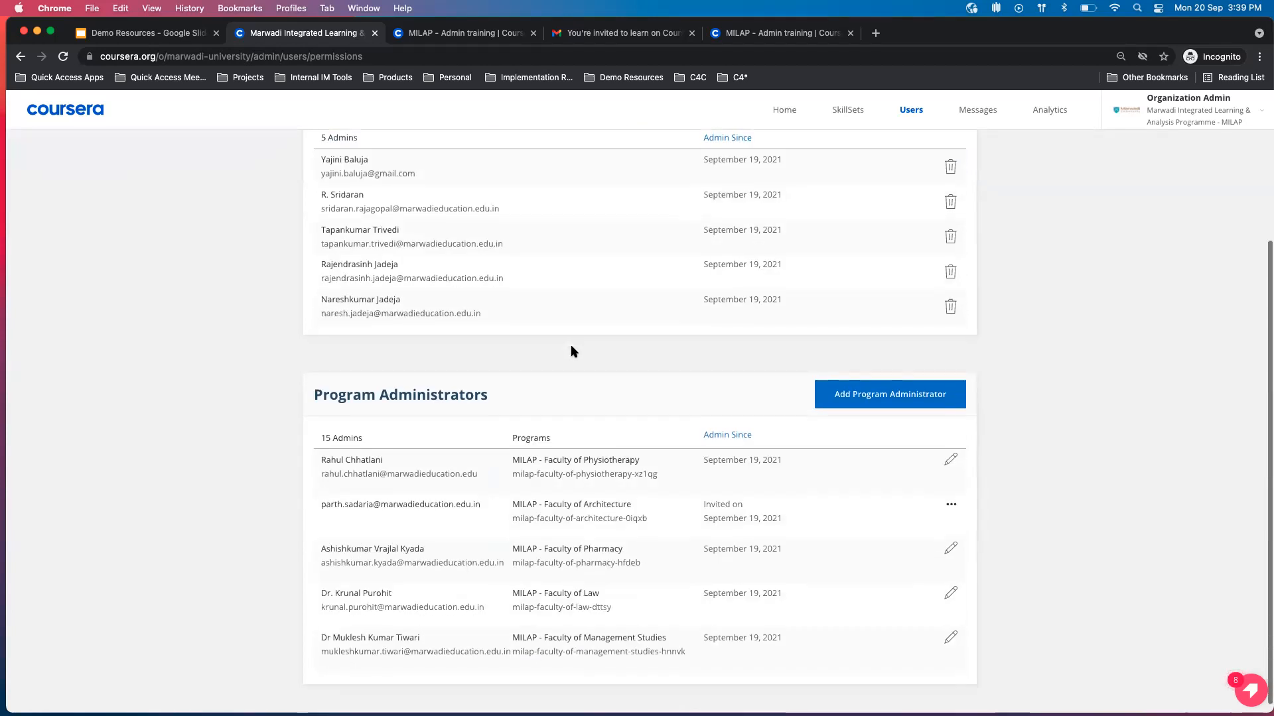
scroll(499, 468, down, 2)
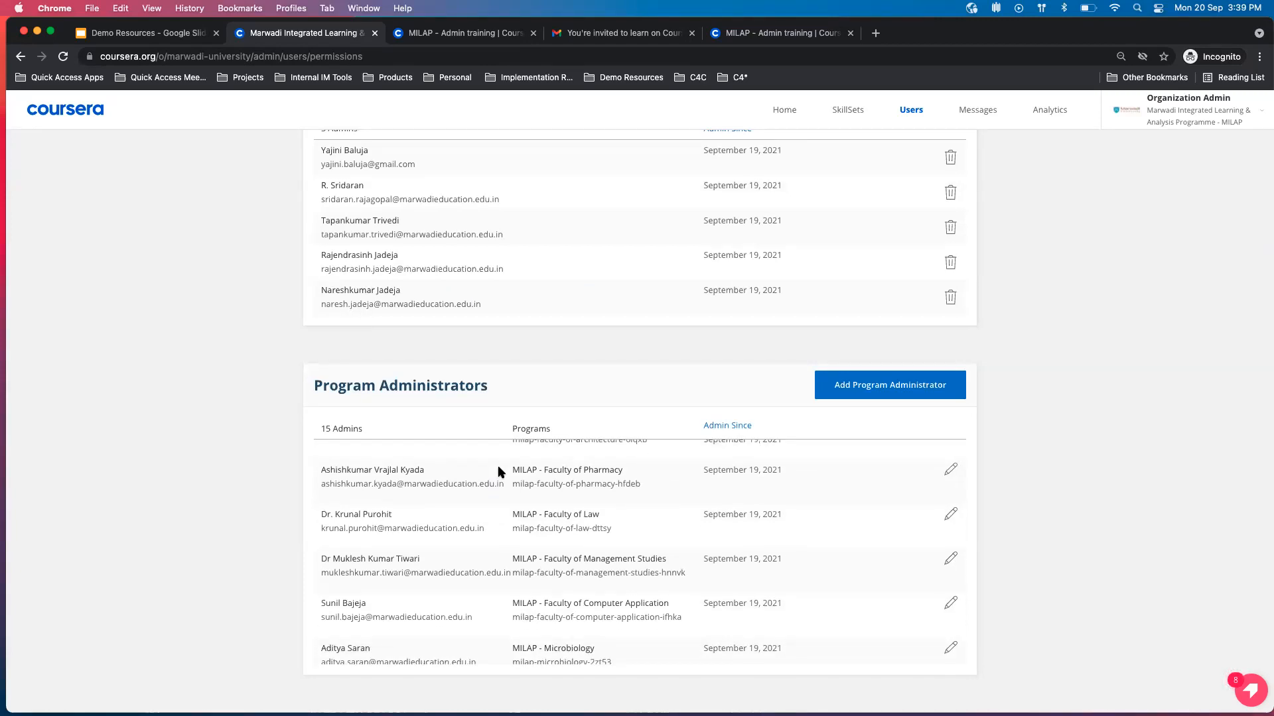
scroll(501, 471, up, 3)
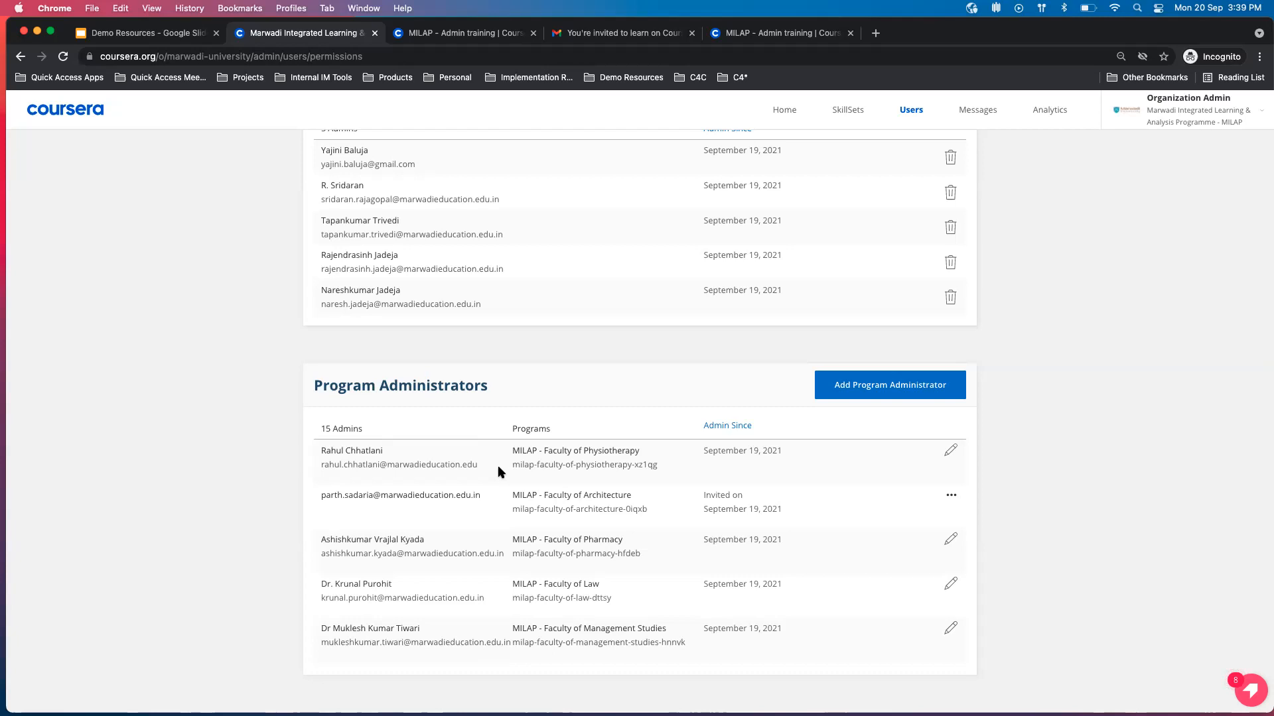
scroll(501, 471, down, 6)
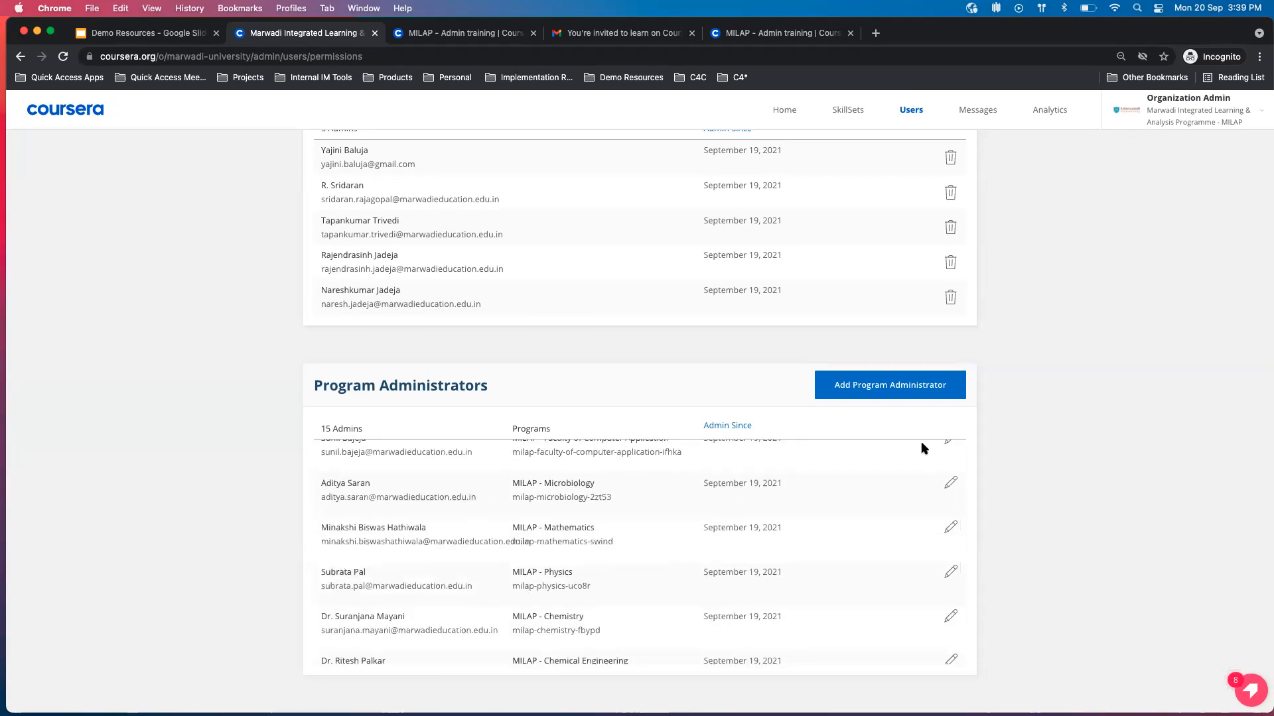
Examine the form for adding a program administrator, including the recipient email, invitation and program options, and close it without adding anyone.
scroll(875, 345, up, 5)
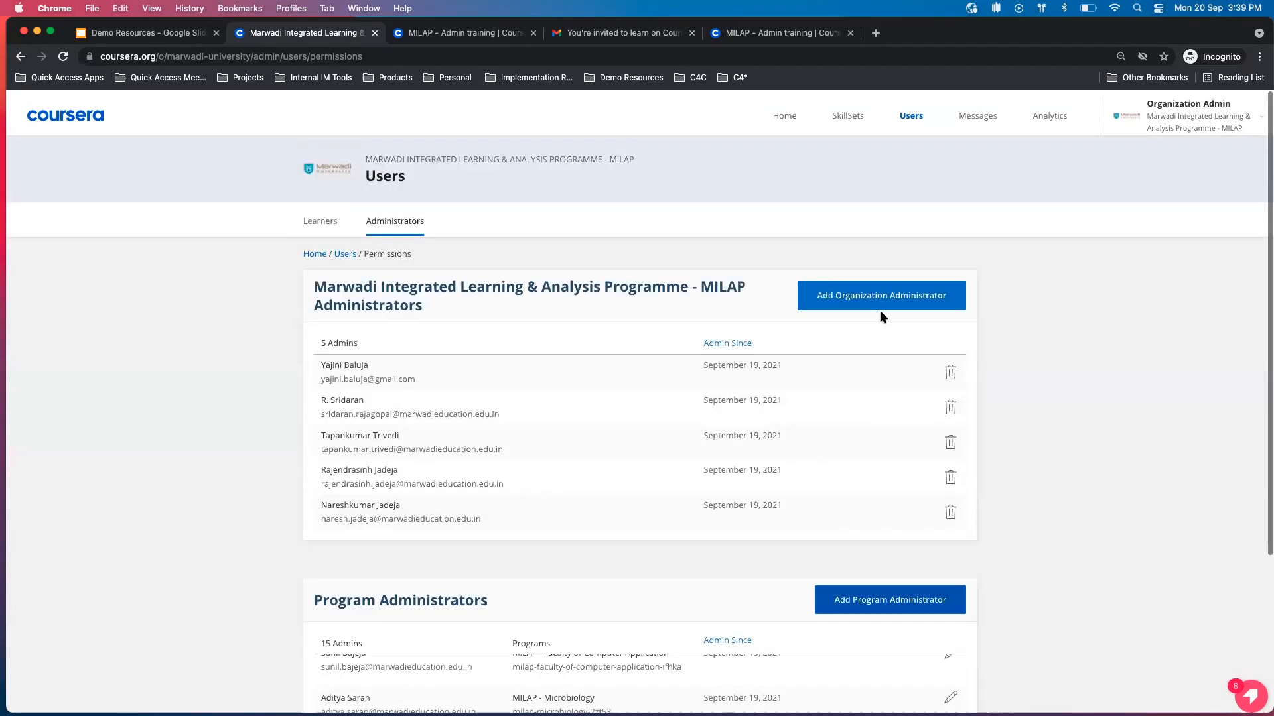
click(889, 589)
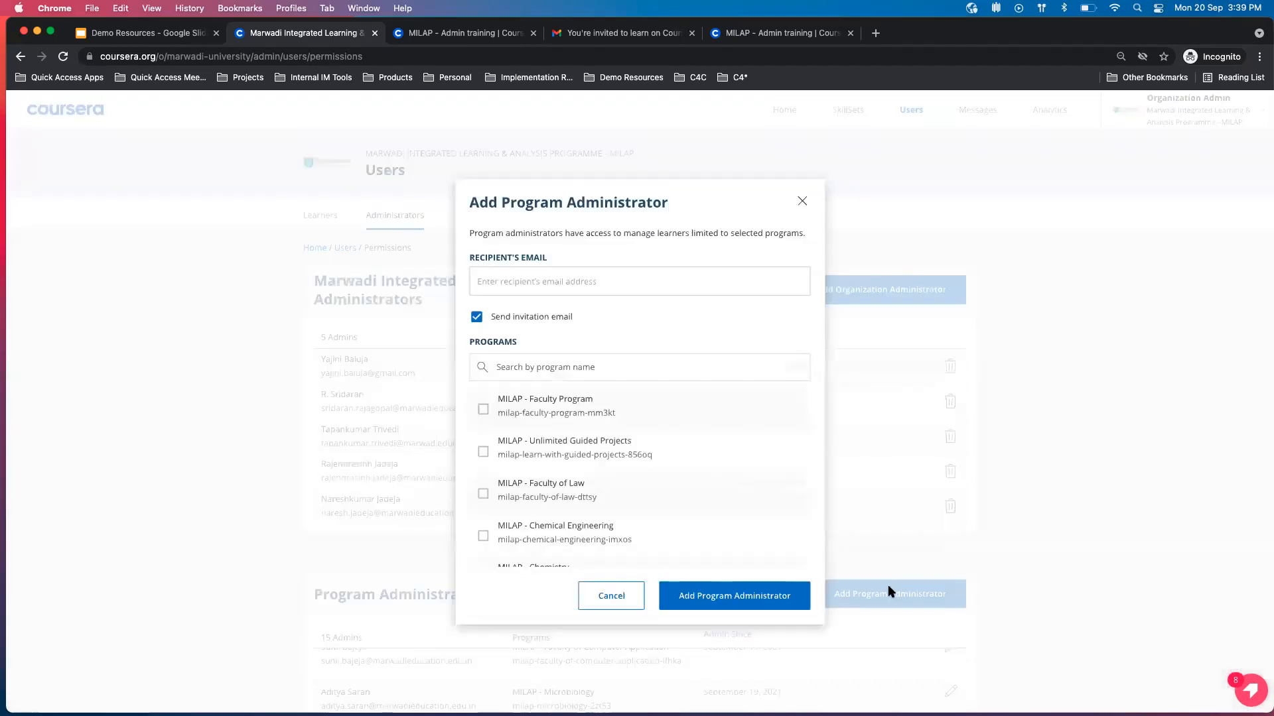
click(566, 287)
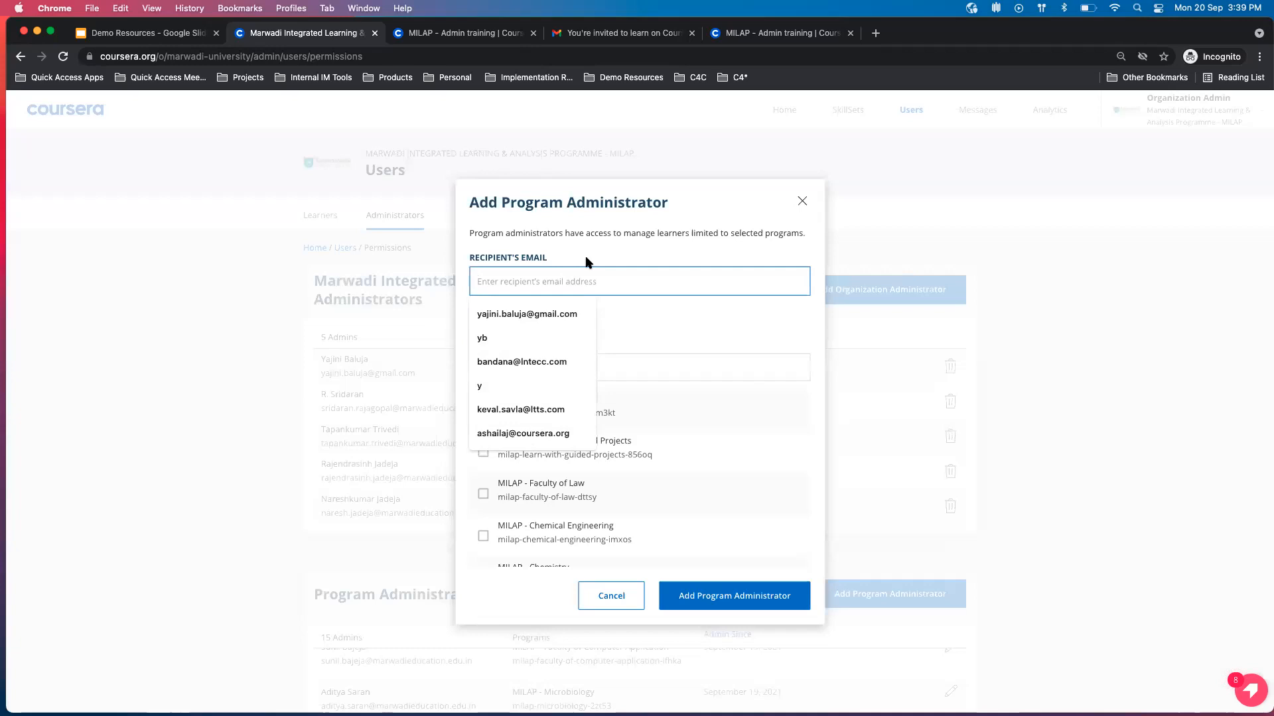
click(609, 240)
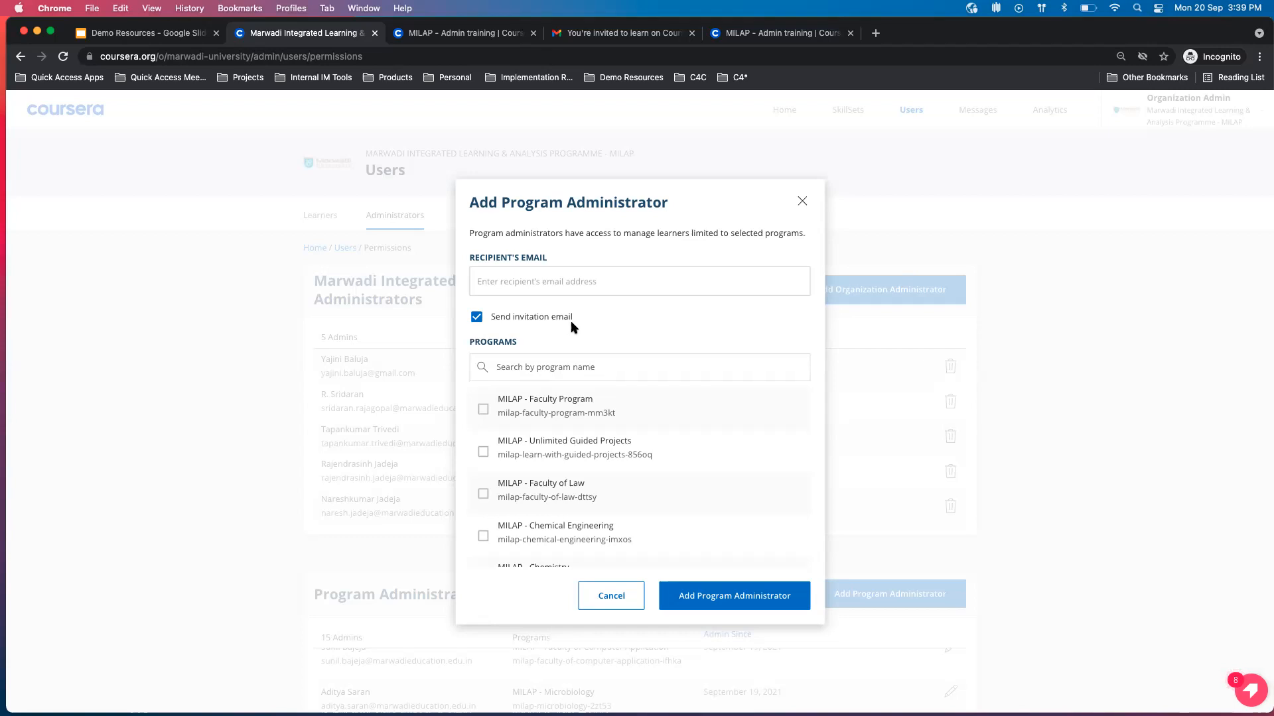
click(802, 201)
Look through the program administrators and their assigned programs, and return to the organization's learners list.
scroll(799, 435, down, 3)
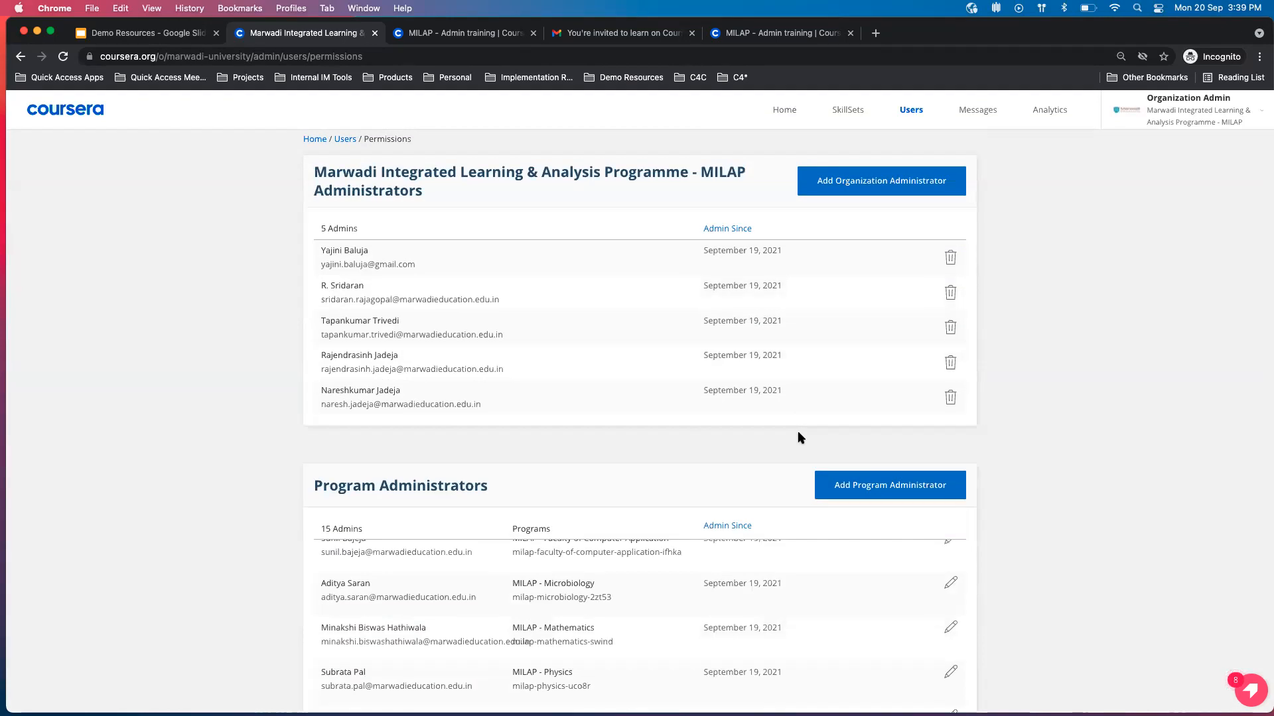
scroll(701, 599, down, 5)
scroll(701, 599, up, 6)
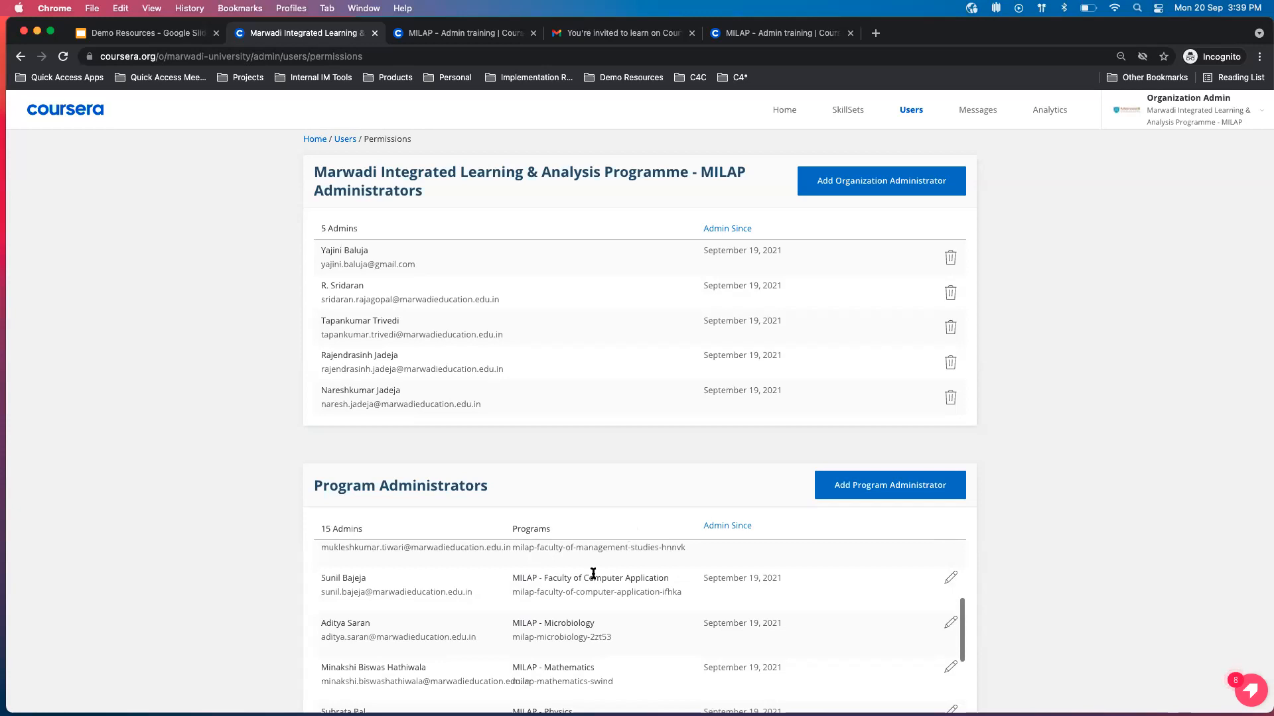
scroll(593, 573, up, 5)
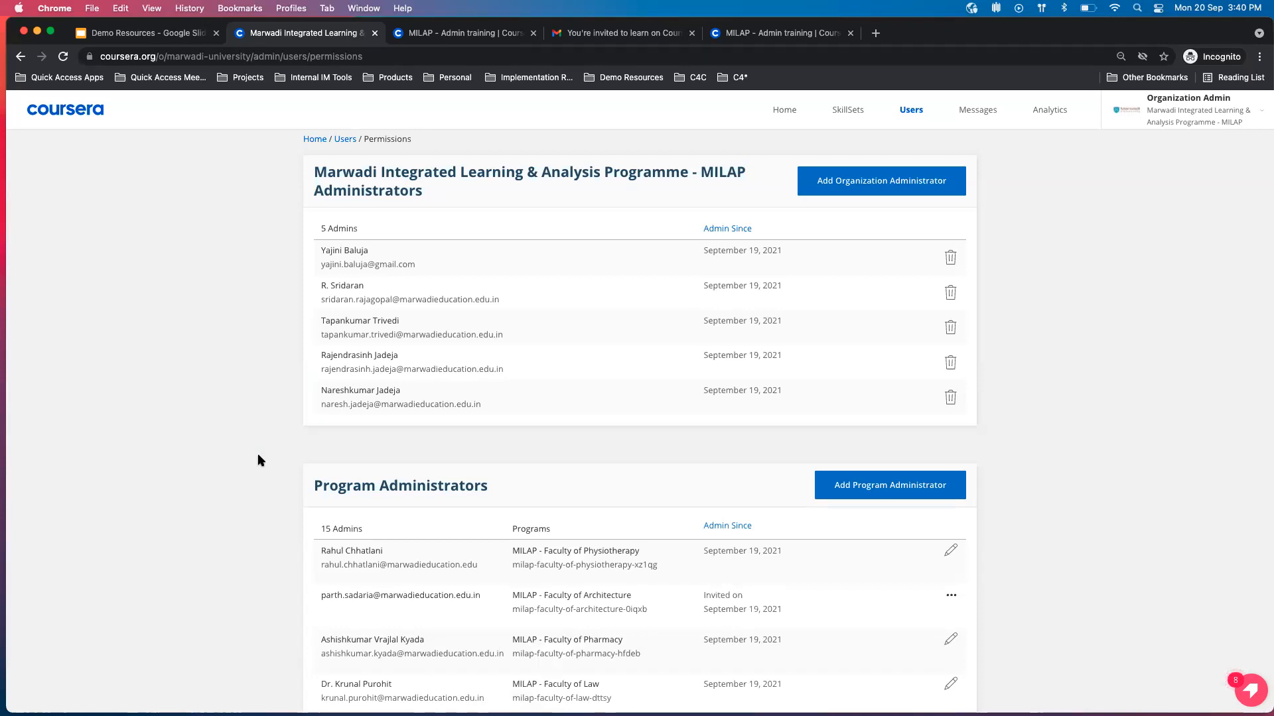
click(345, 139)
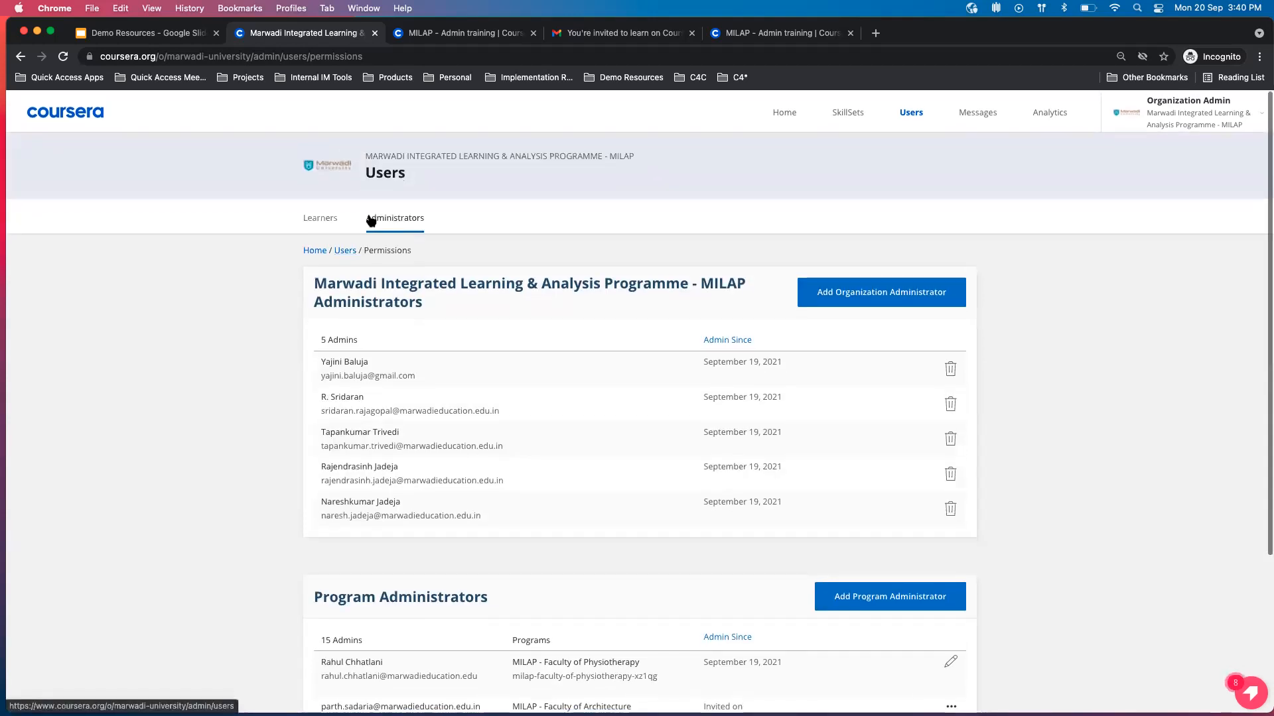
click(328, 217)
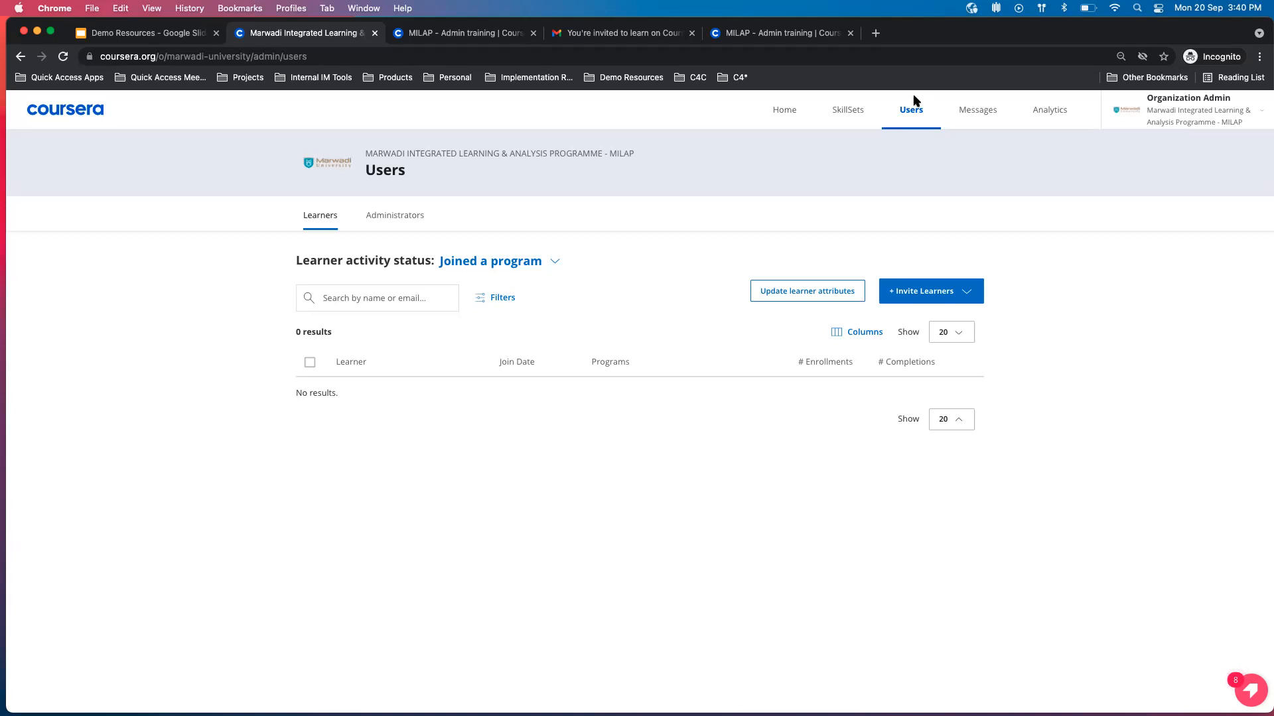
Review the learner activity statuses and the learner filters, including Current enrollments, and leave the filters without applying any.
click(555, 262)
click(654, 254)
click(498, 298)
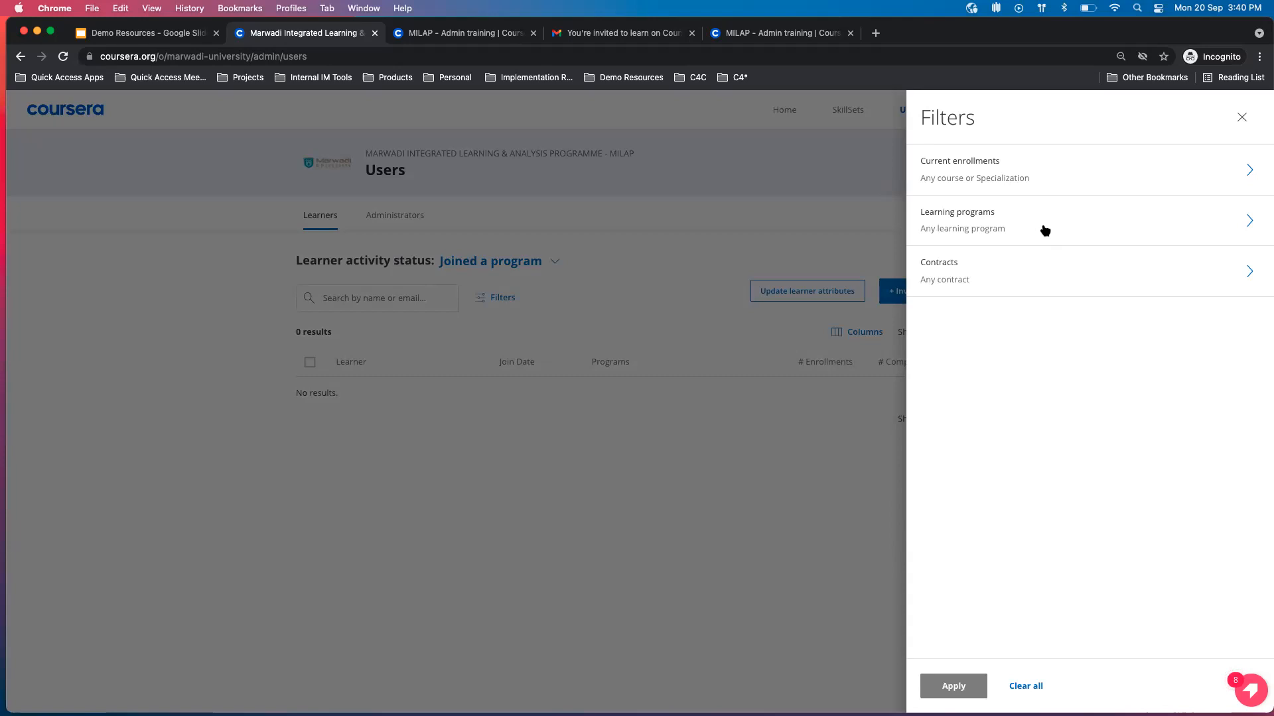
click(1059, 186)
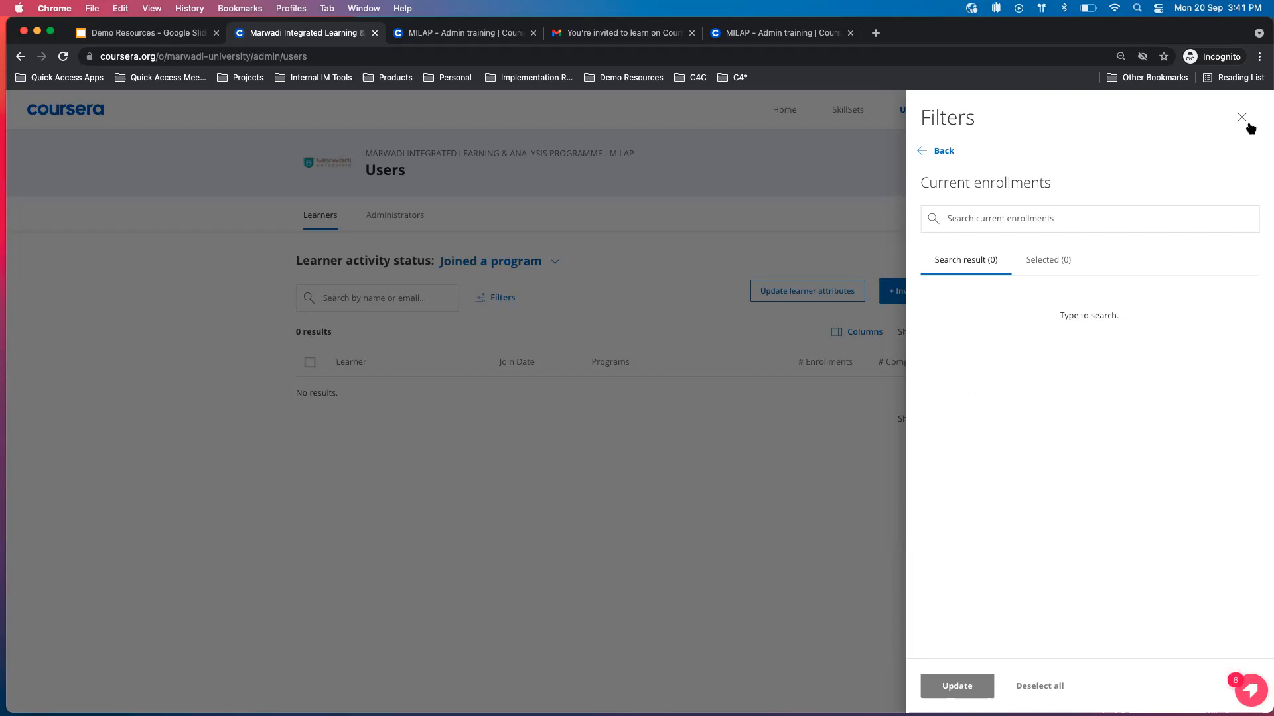
click(938, 151)
click(767, 225)
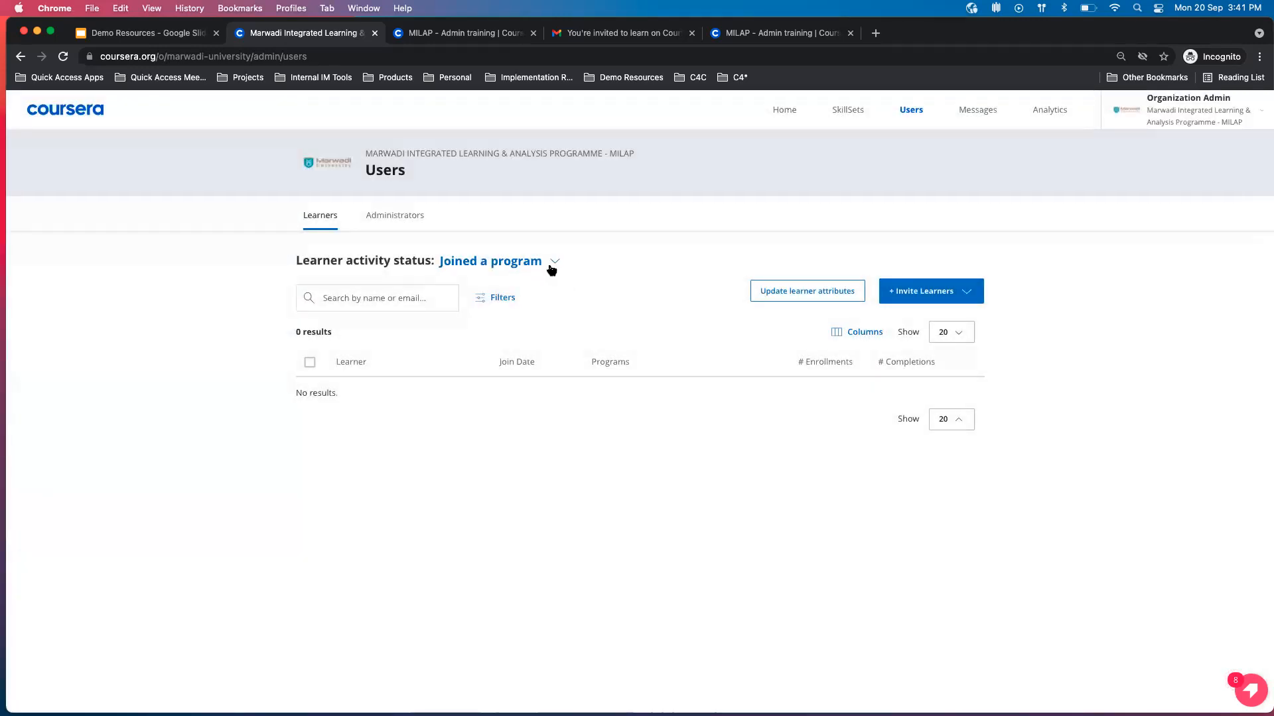
Filter learners by "Invited but never joined a program" and briefly select the first learner to view the available bulk actions.
click(555, 263)
click(541, 313)
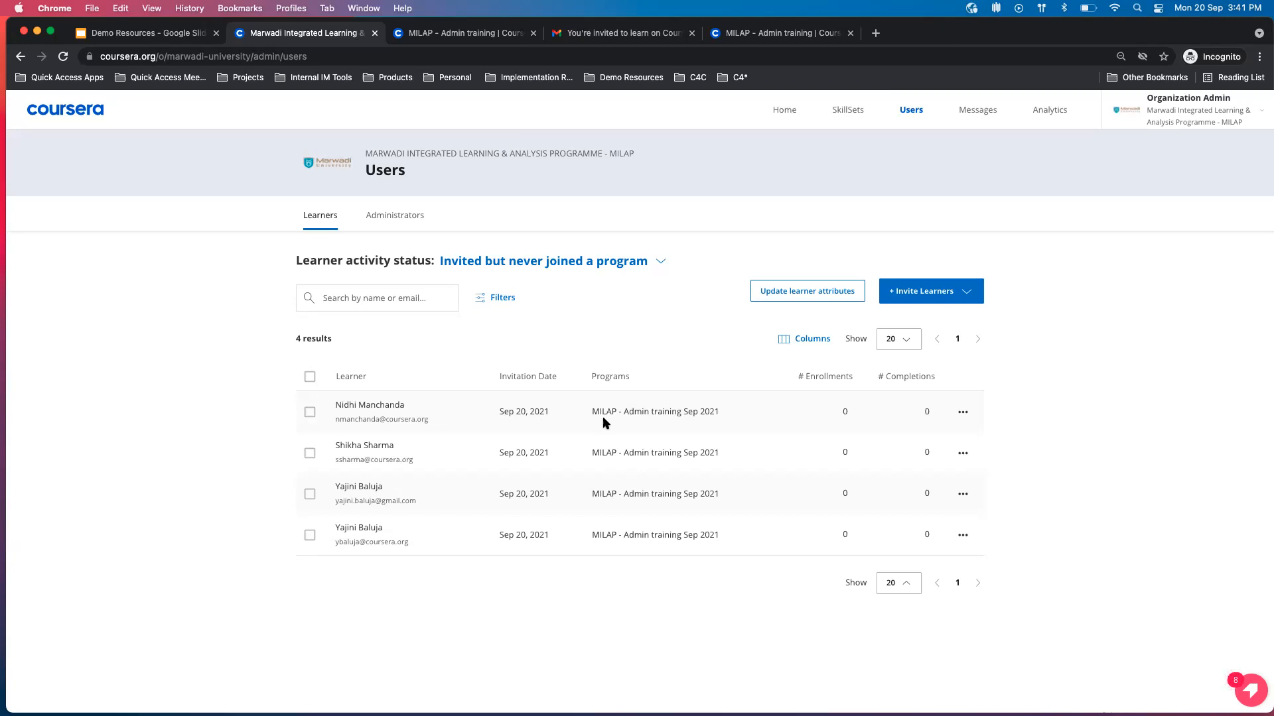
click(309, 413)
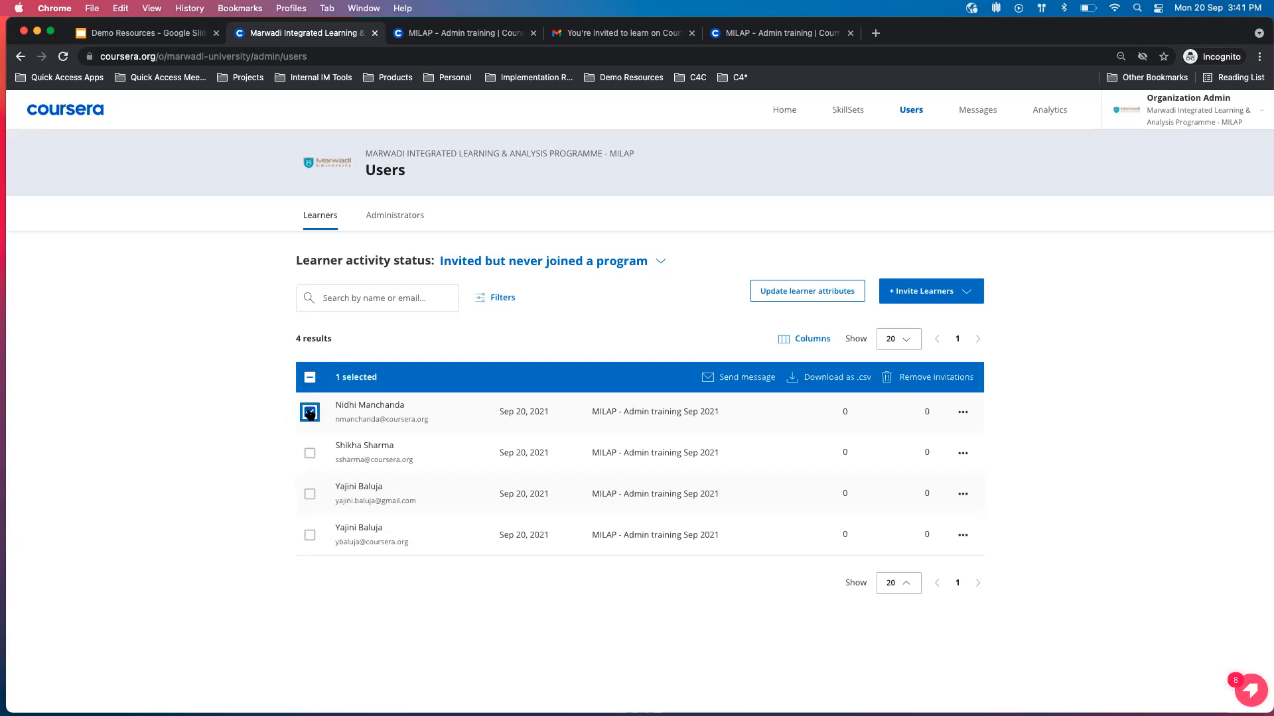
click(310, 413)
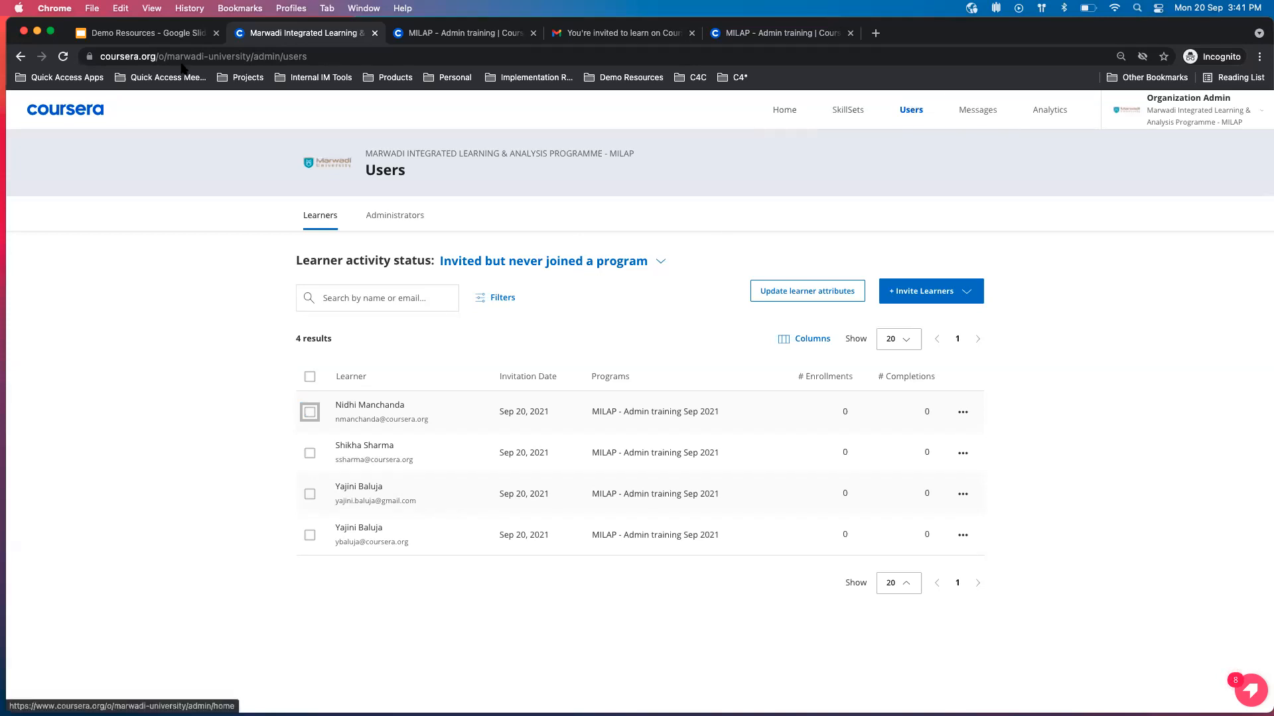
Check the agenda slide in the Demo Resources presentation and return to the admin portal to view the organization's Home page summary.
click(158, 33)
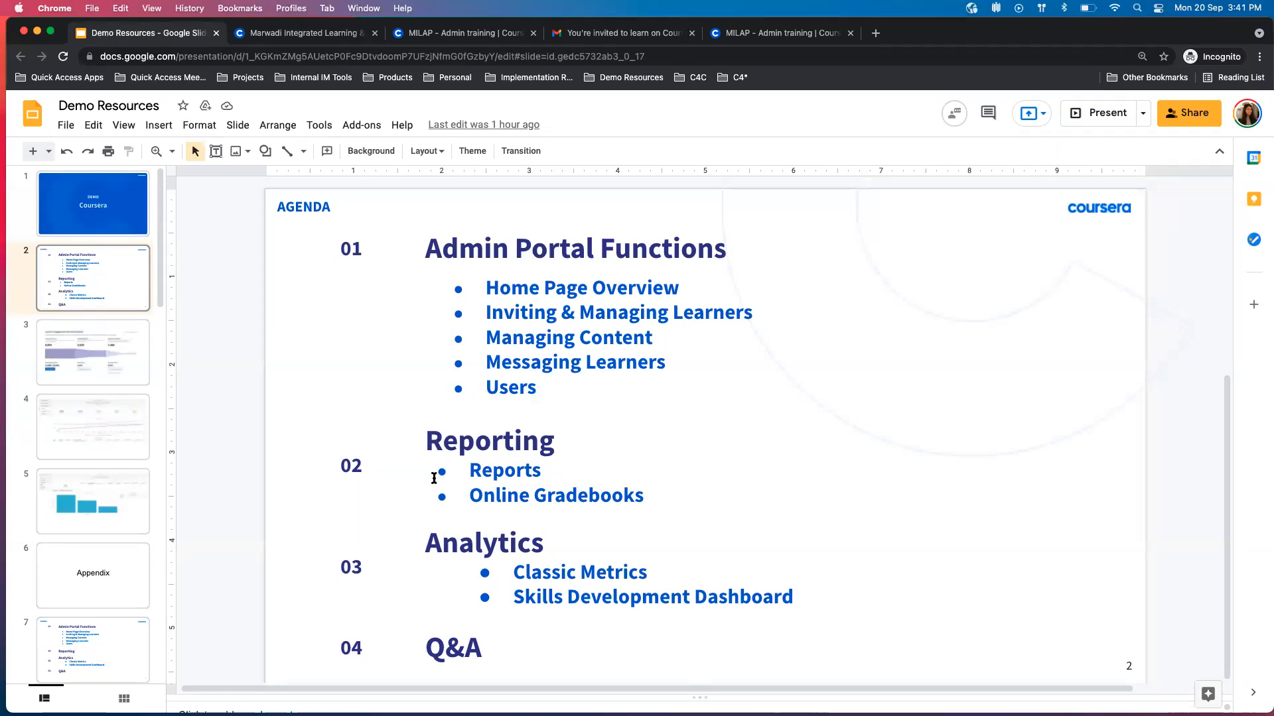
click(320, 36)
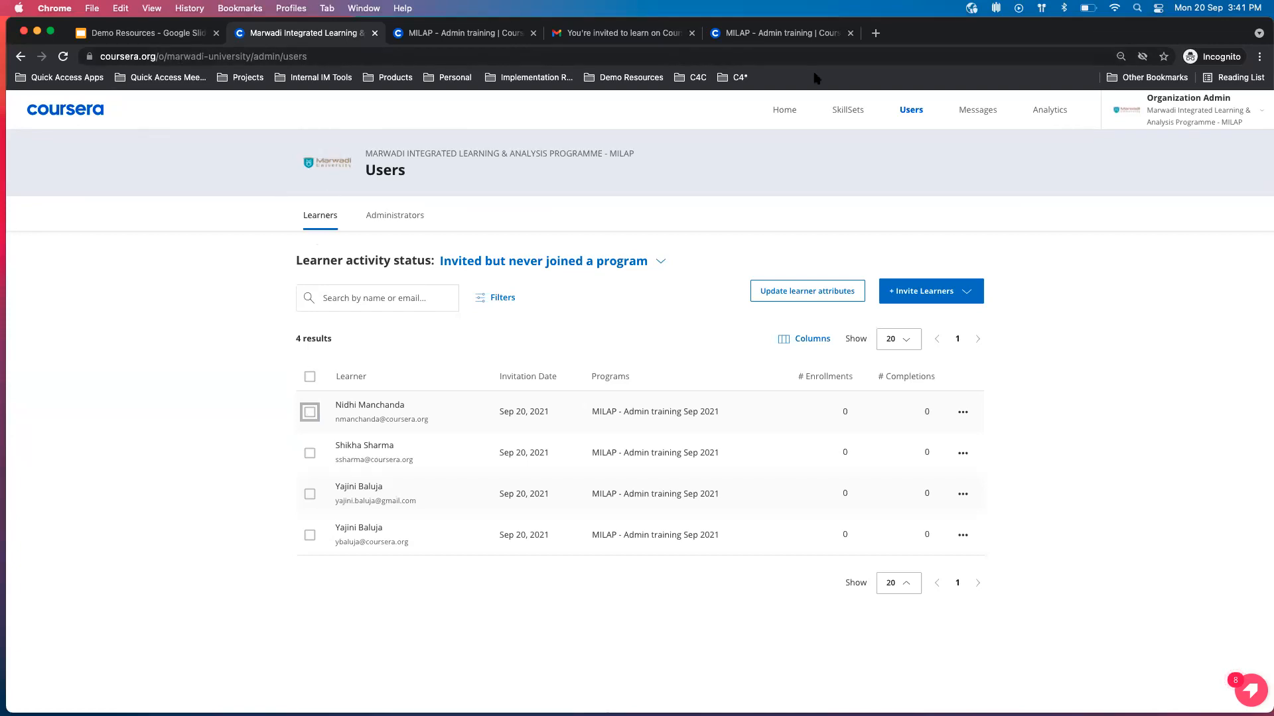
click(784, 110)
scroll(788, 358, down, 5)
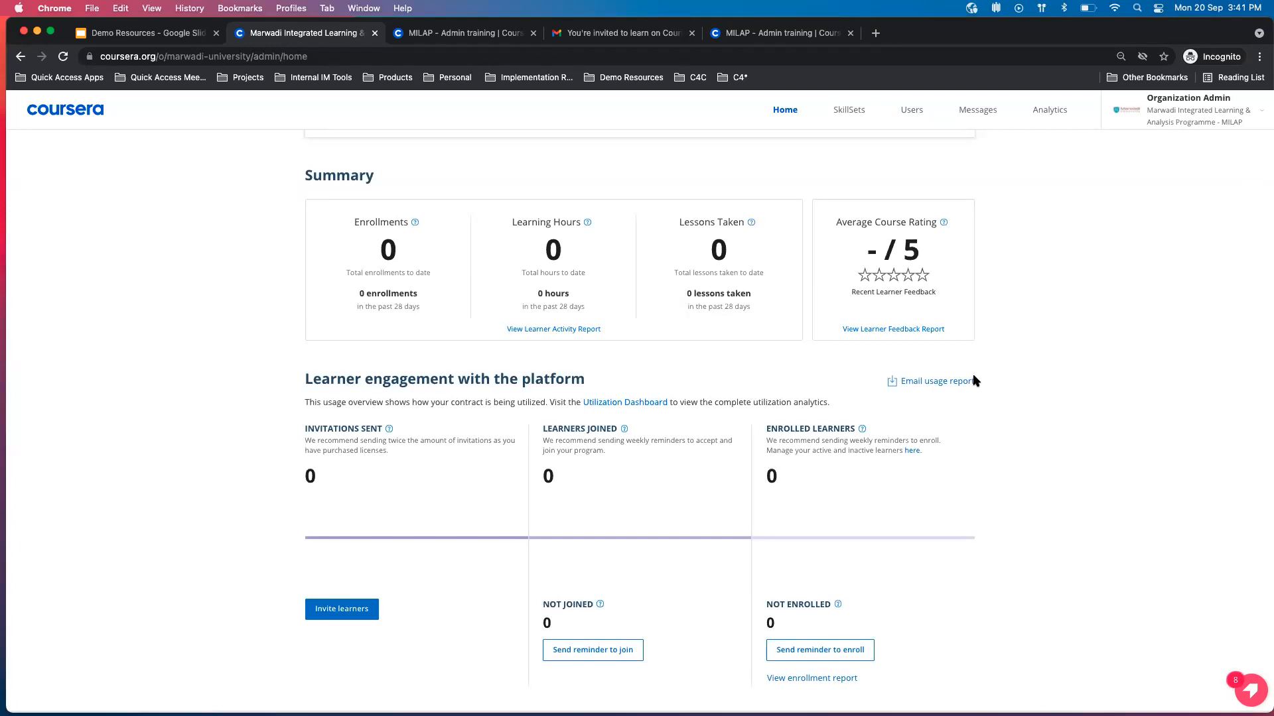
Open the usage report options from the learner engagement section and examine the selectable programs without choosing any.
click(951, 382)
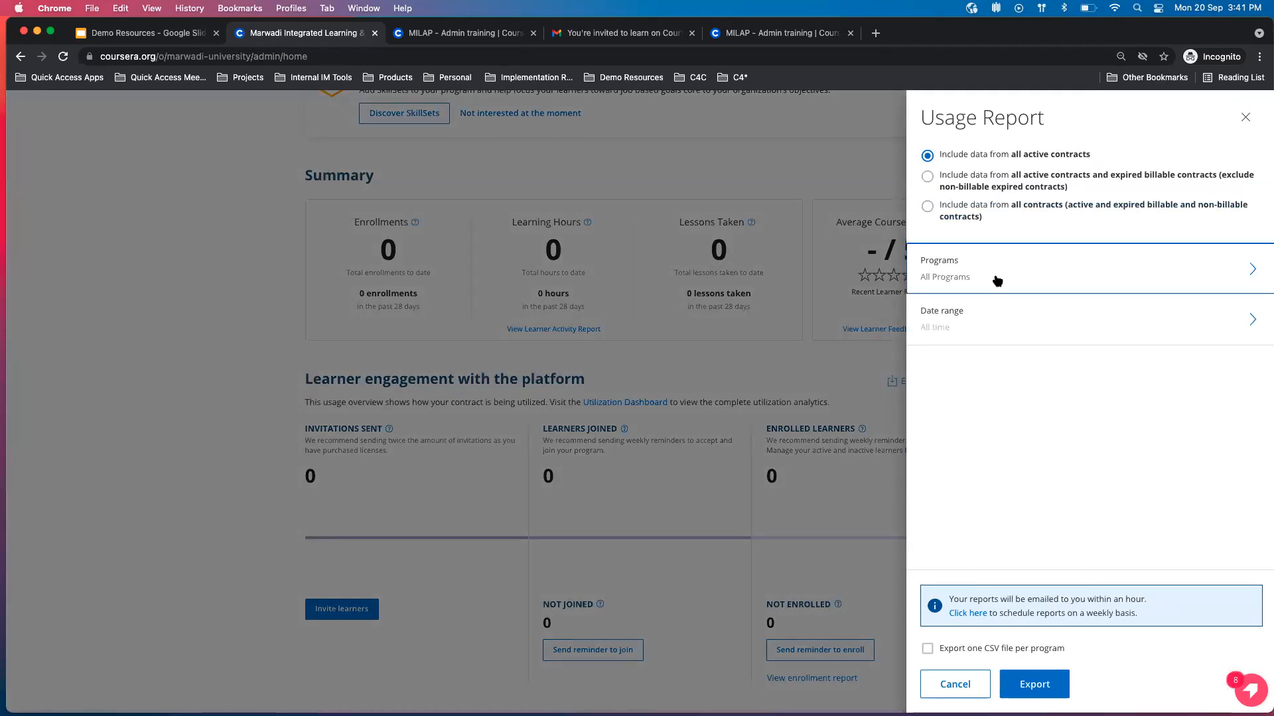
click(995, 278)
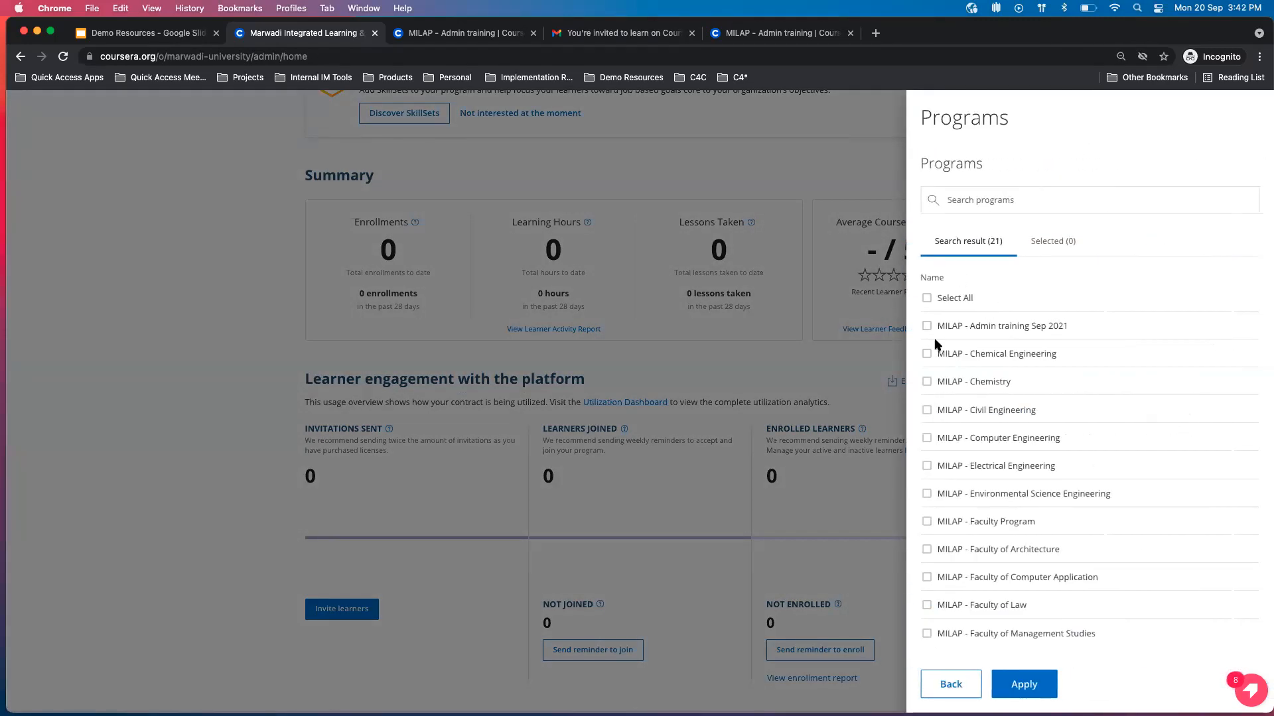
scroll(988, 602, down, 3)
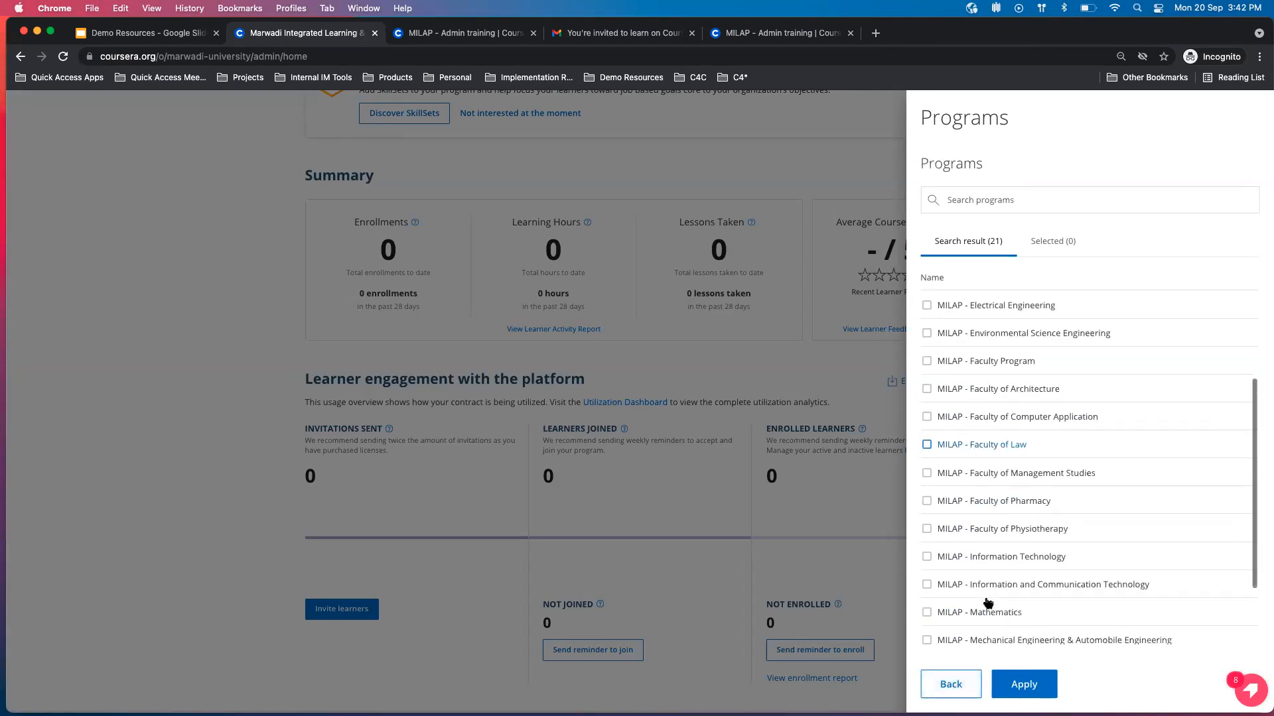
click(955, 685)
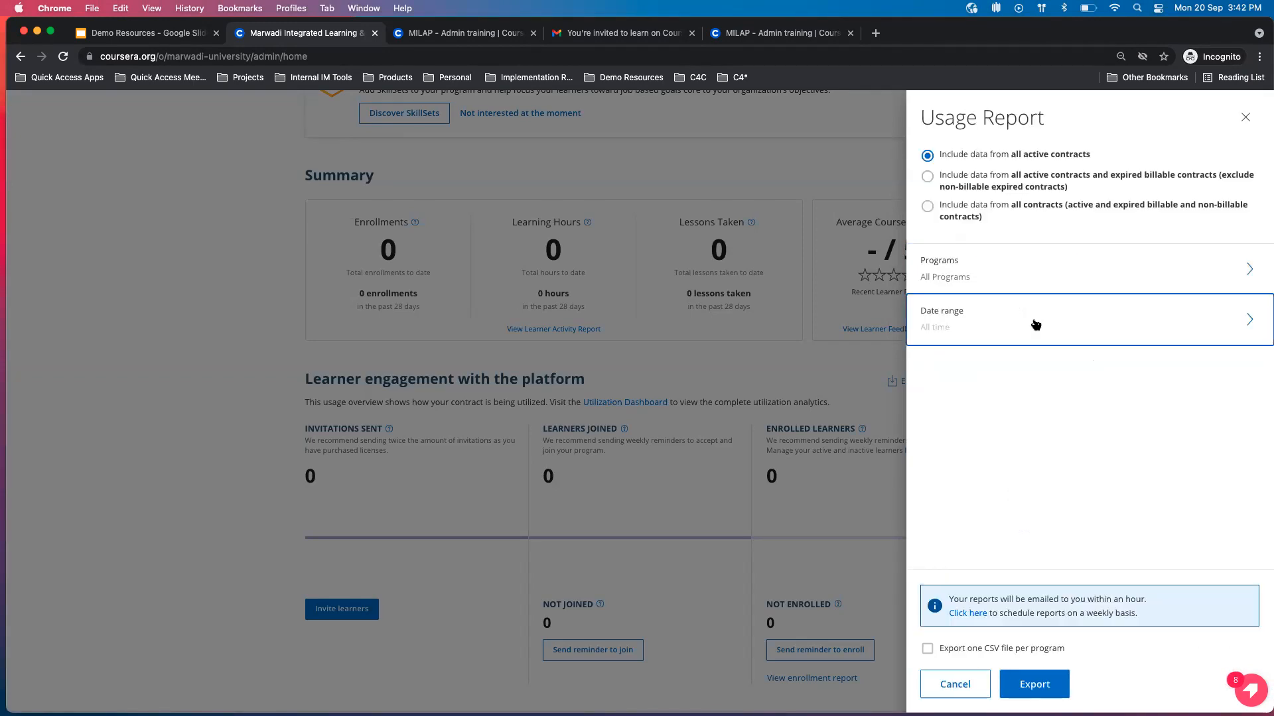
Examine the usage report's custom start and end date fields, and apply All time as the date range.
click(1035, 324)
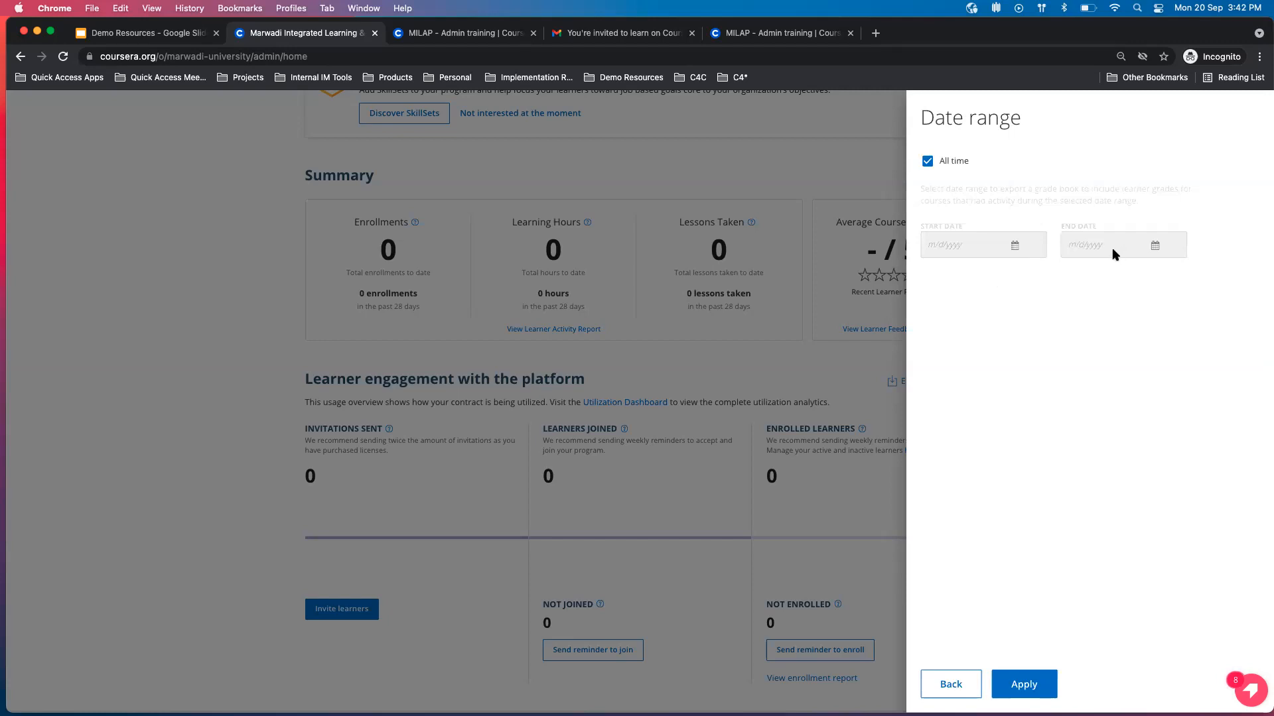
click(927, 161)
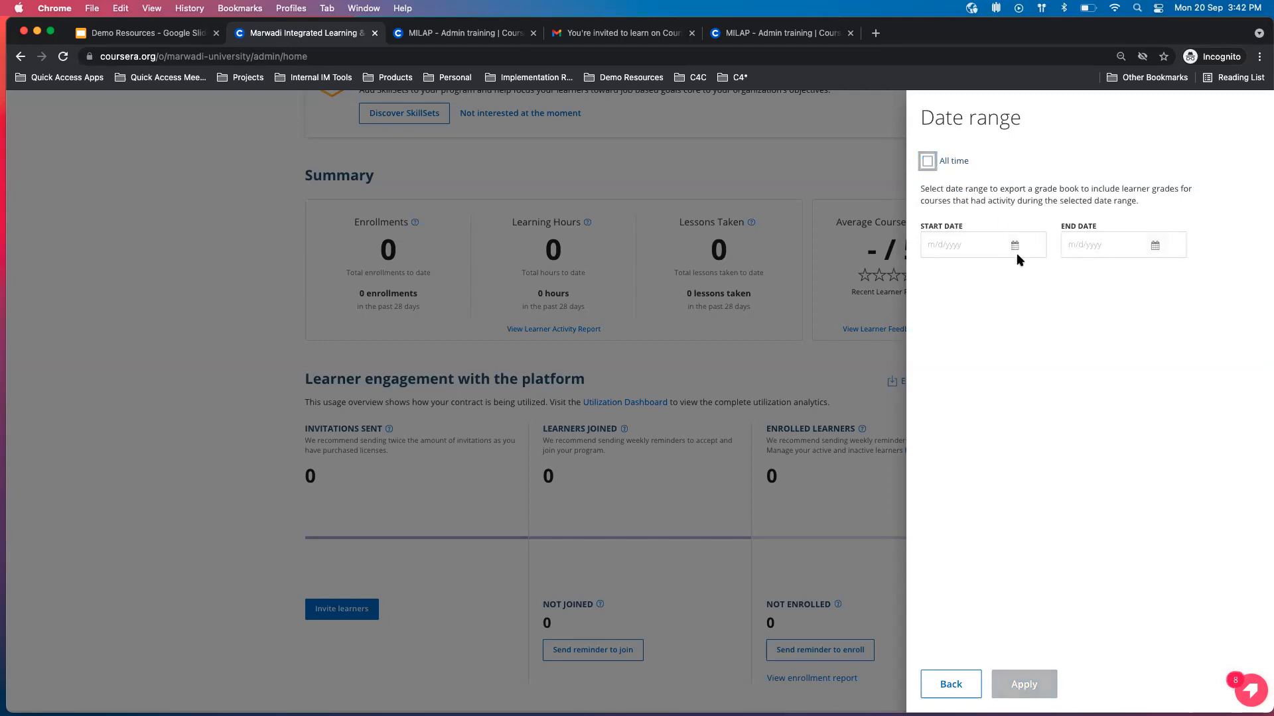
click(931, 167)
click(1021, 683)
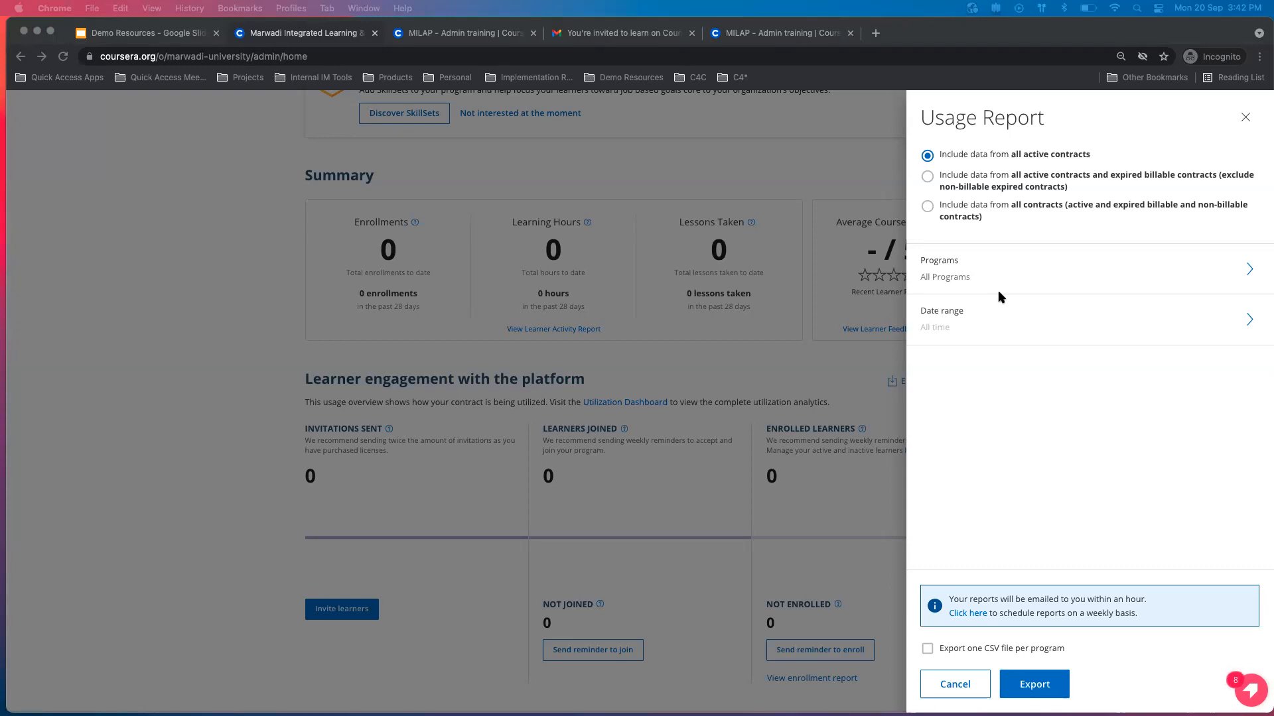
Recheck the usage report's program choices and close the report without exporting to view the learner engagement section.
click(1050, 279)
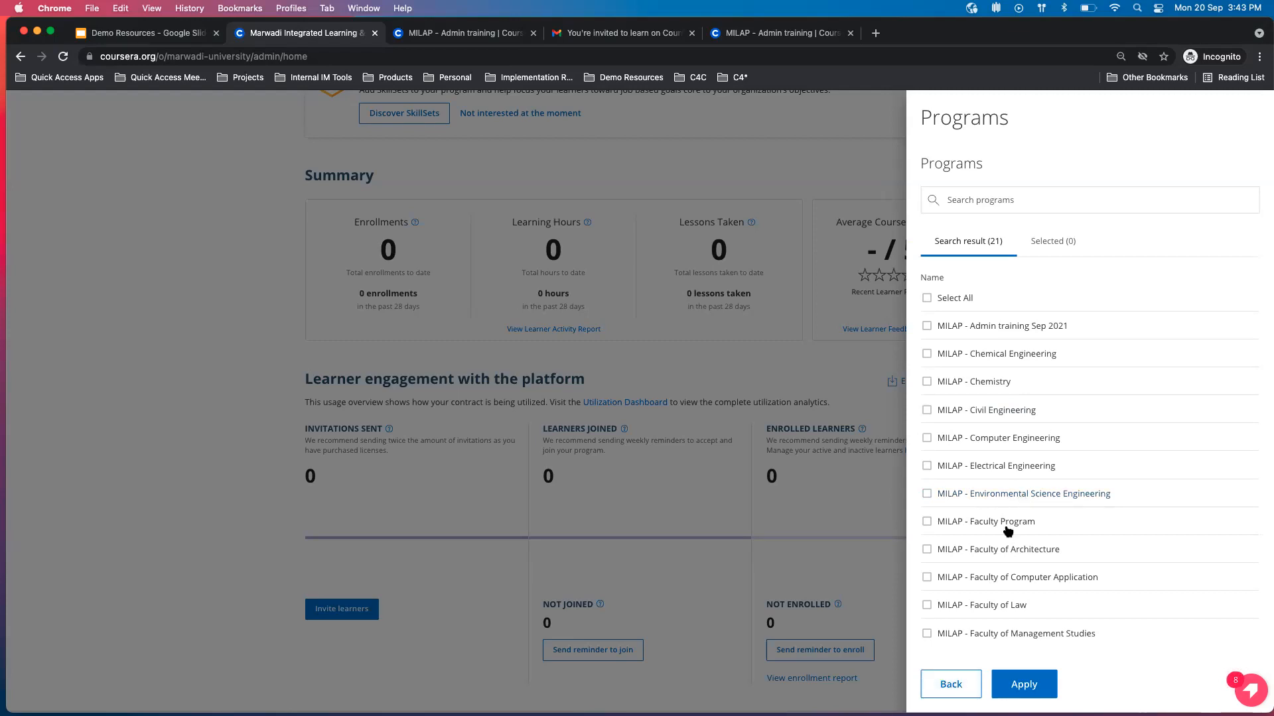
click(951, 689)
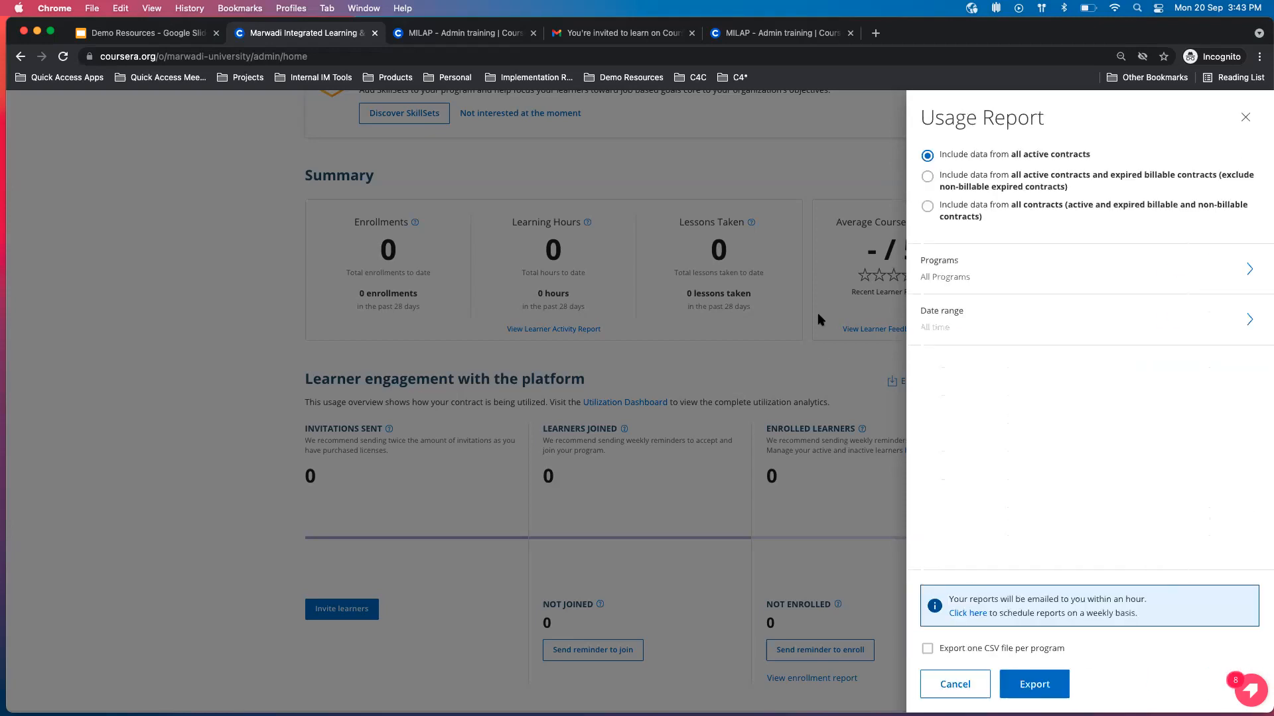
click(816, 164)
scroll(551, 347, down, 5)
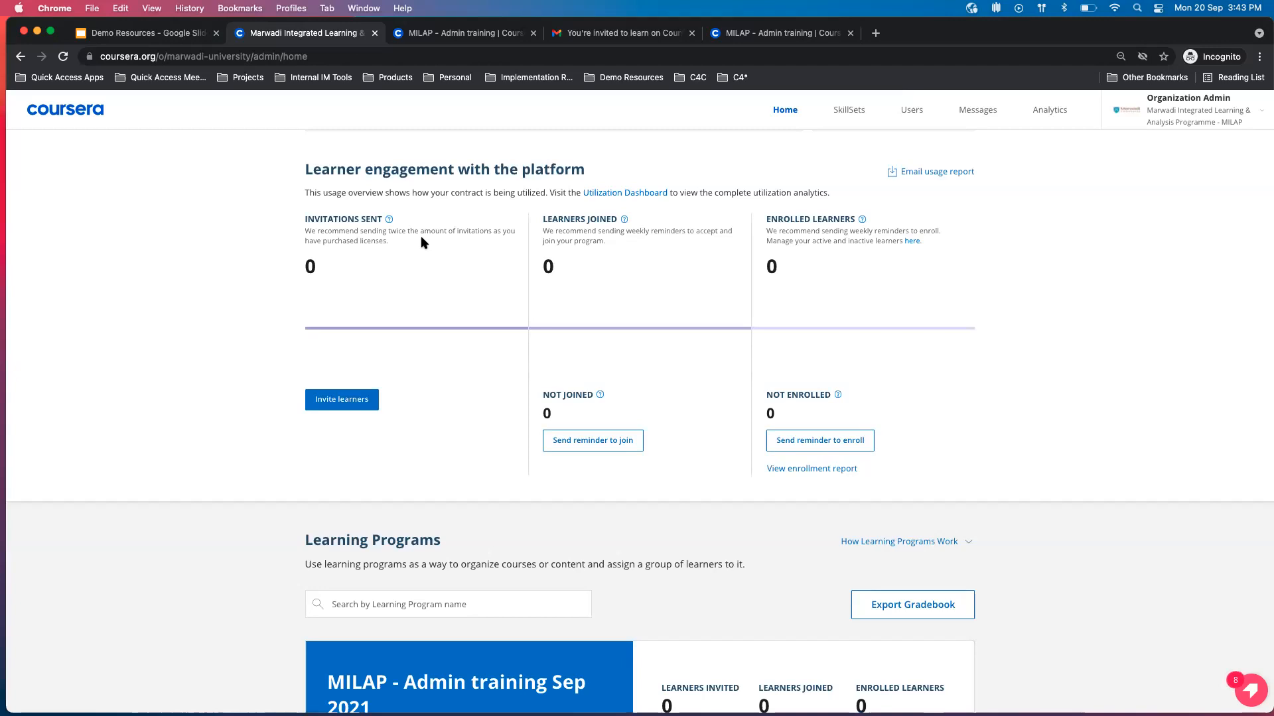
scroll(264, 272, up, 8)
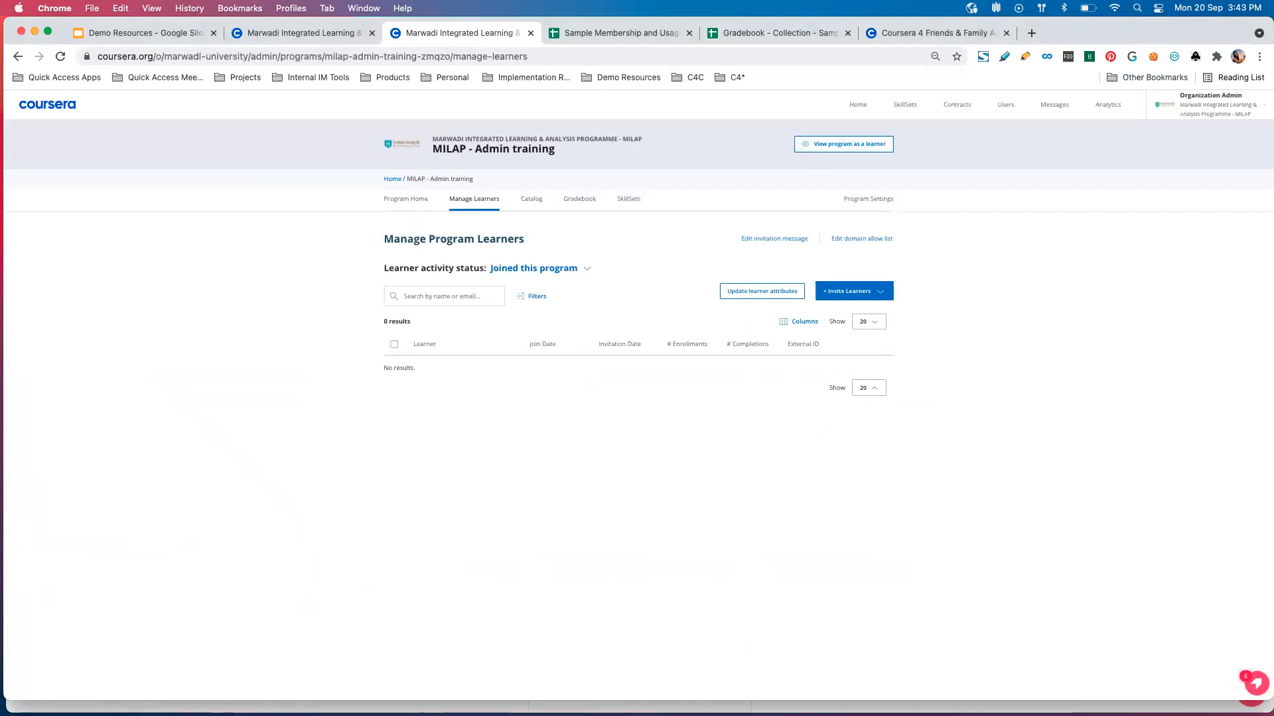
Switch to the Sample Membership and Usage Reports spreadsheet and examine Learner 1's enrolled and completed courses in the Membership Report.
click(662, 34)
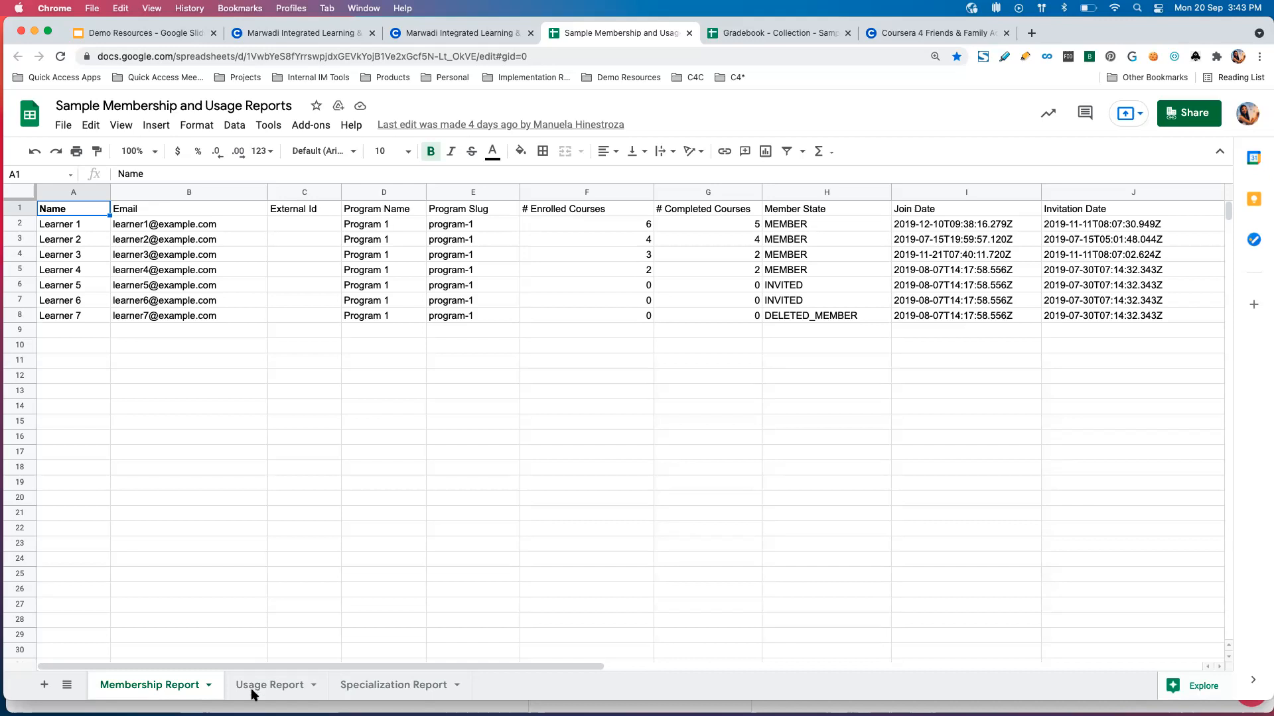
click(483, 589)
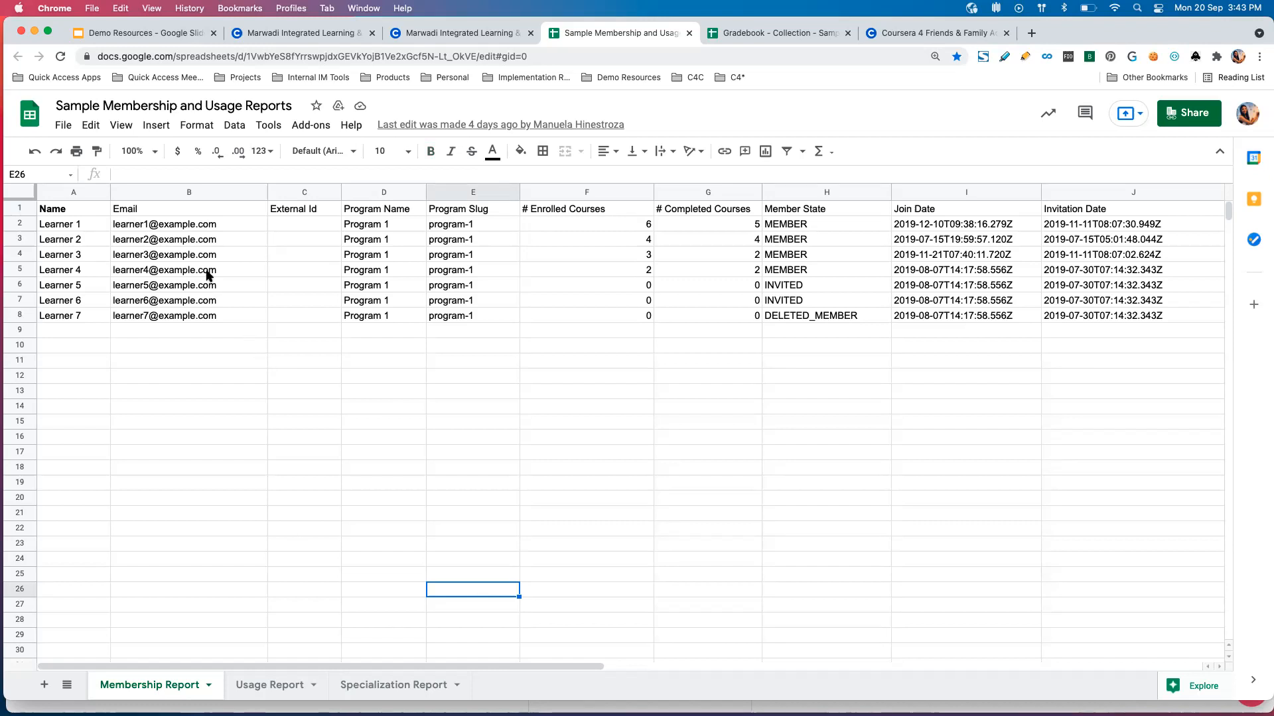
click(126, 595)
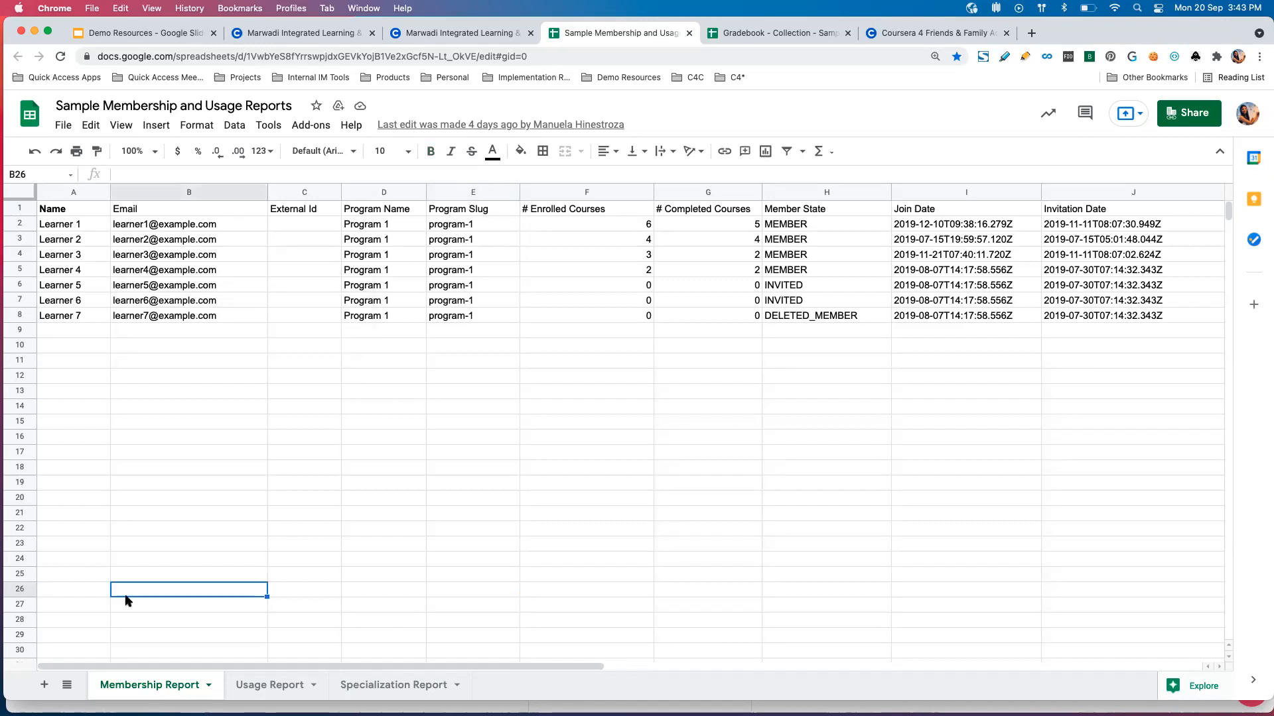
click(82, 226)
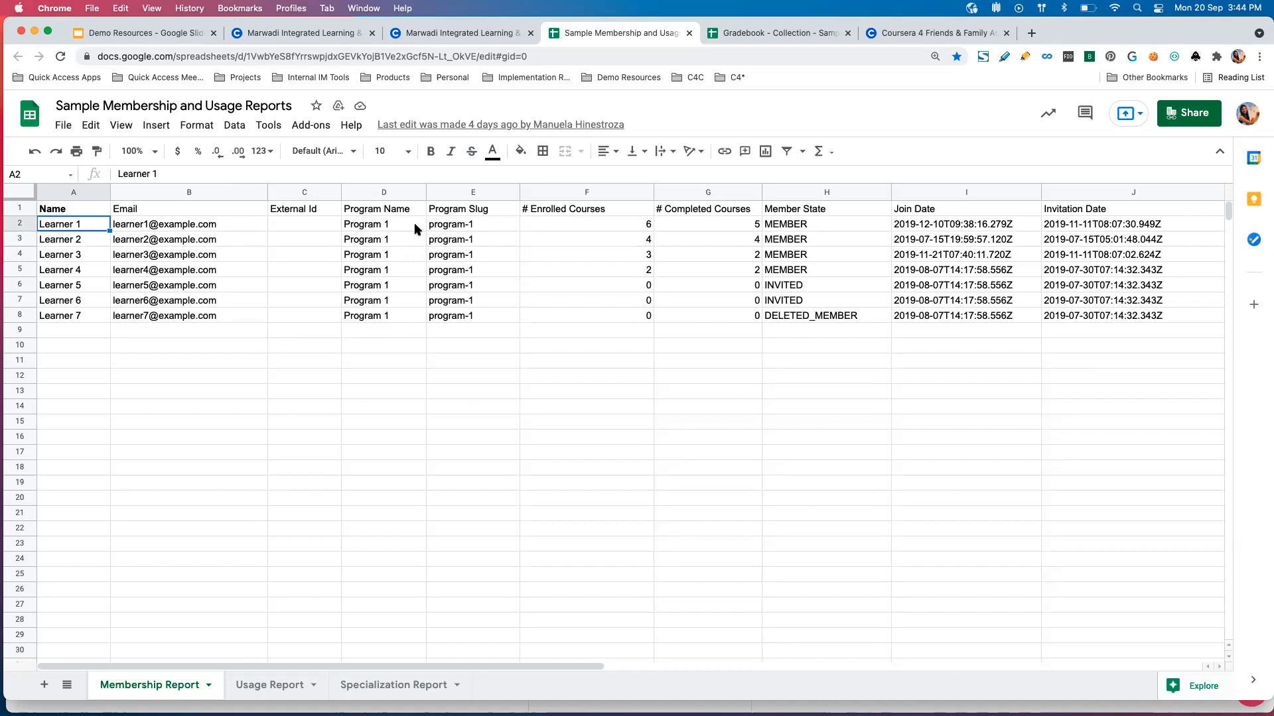
click(639, 227)
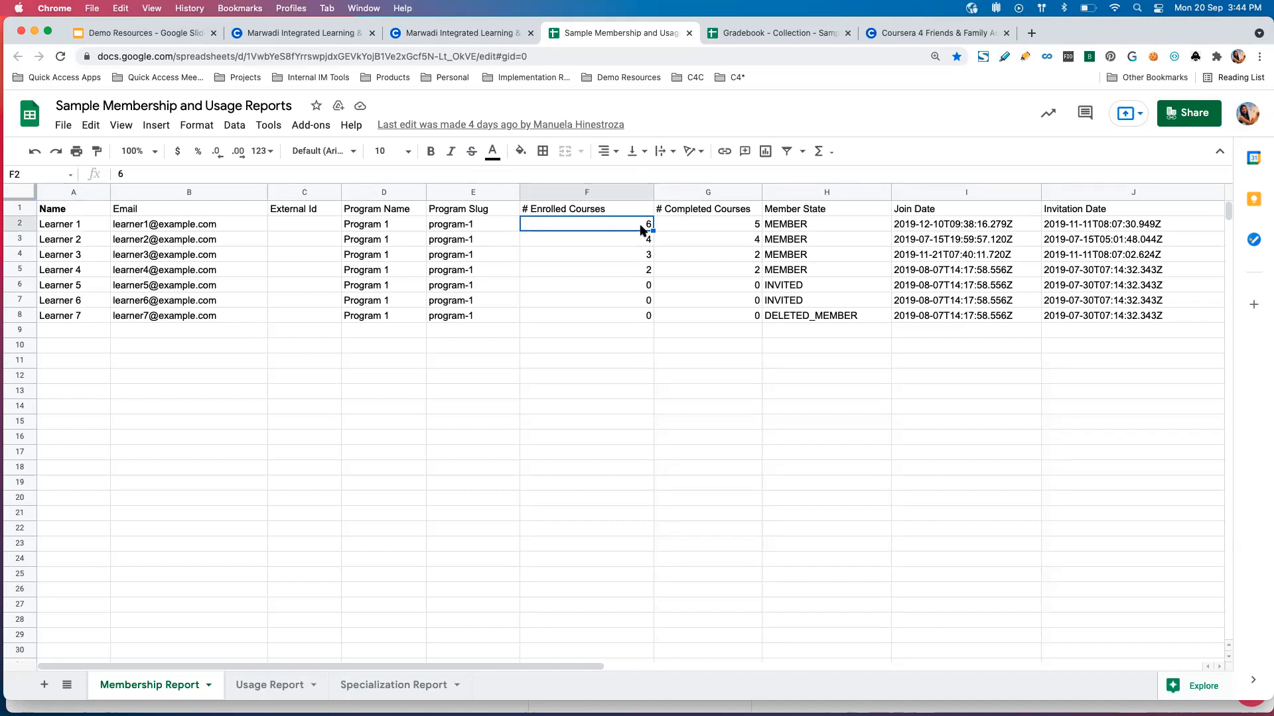
click(677, 224)
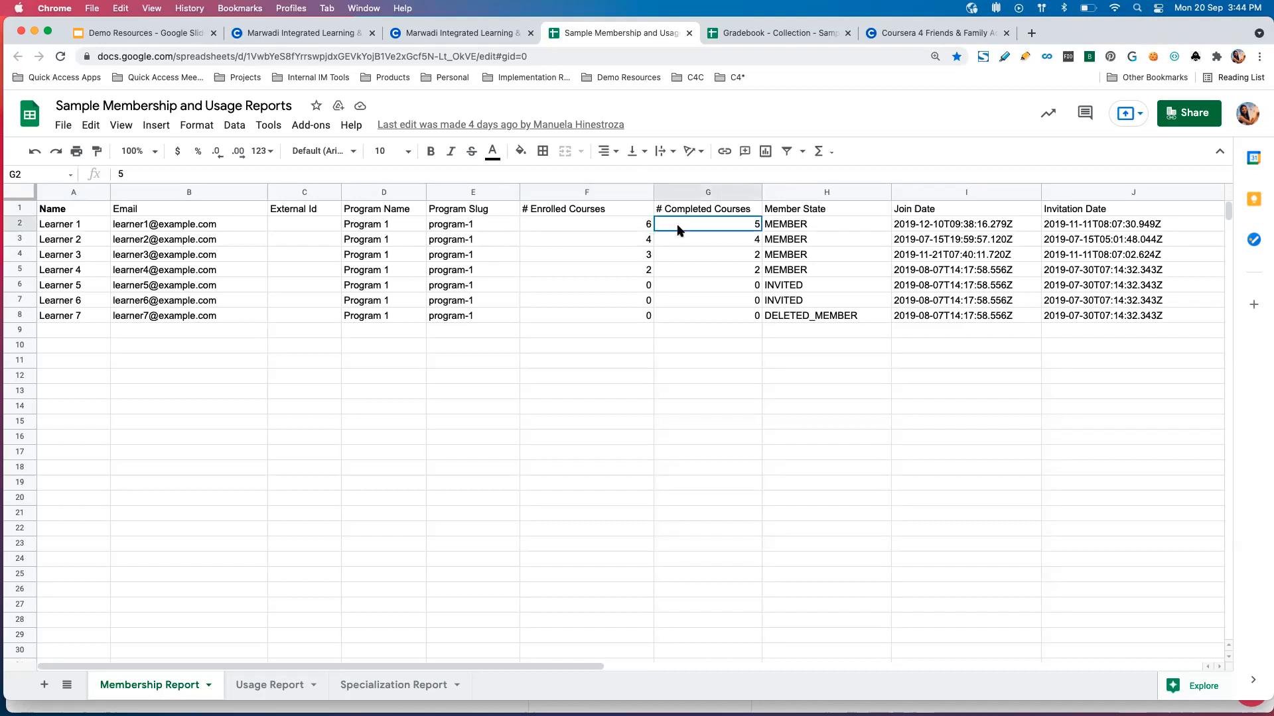
Examine the join, invitation and last activity date columns for the learners in the Membership Report.
scroll(764, 241, right, 2)
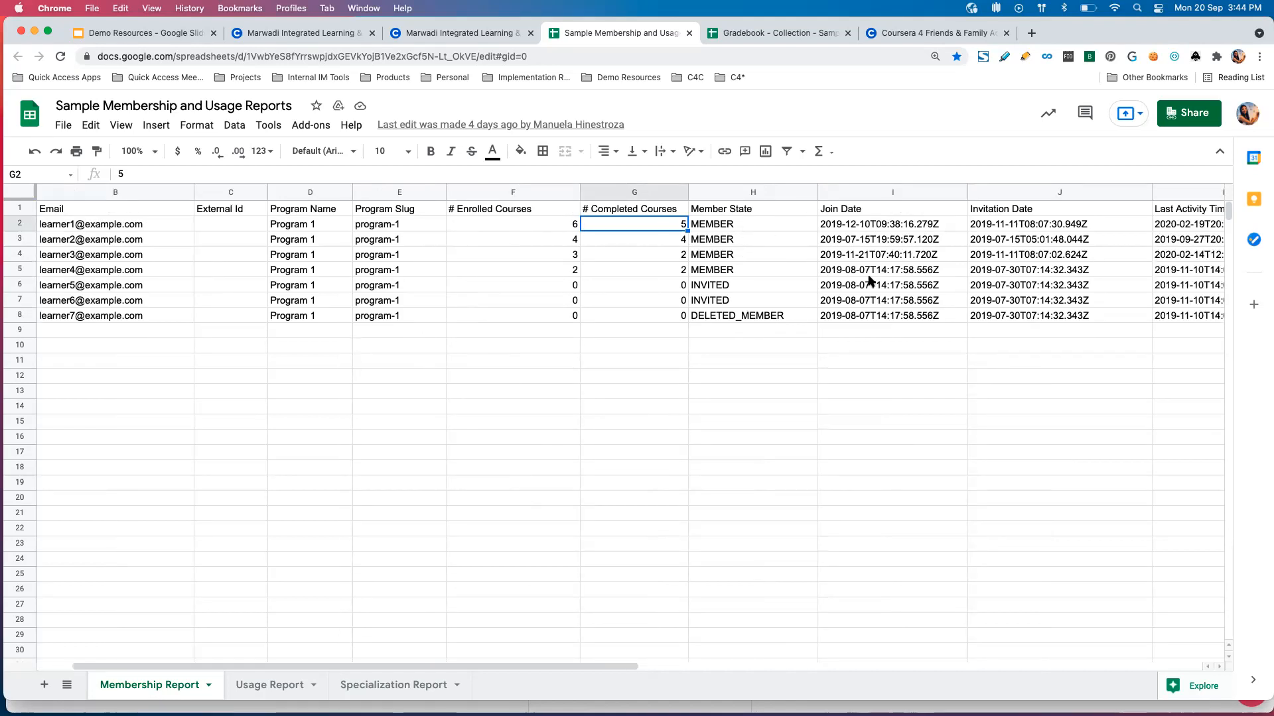
scroll(959, 264, right, 2)
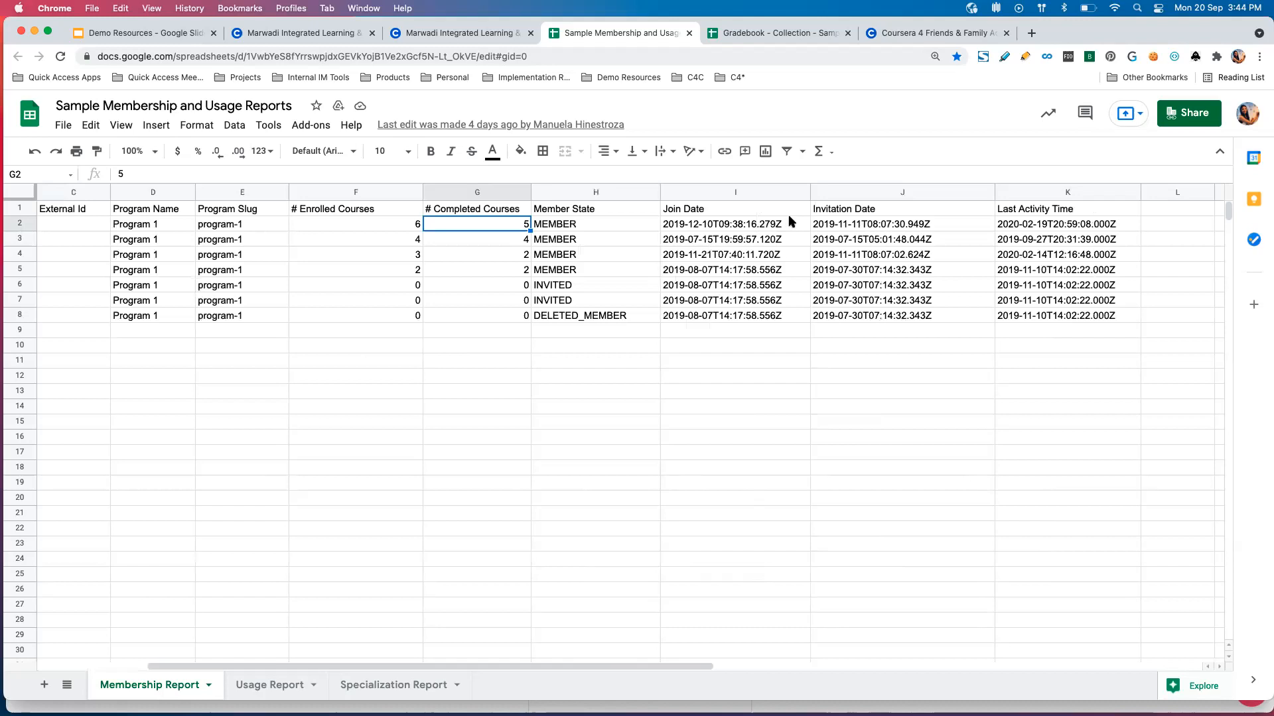
click(841, 221)
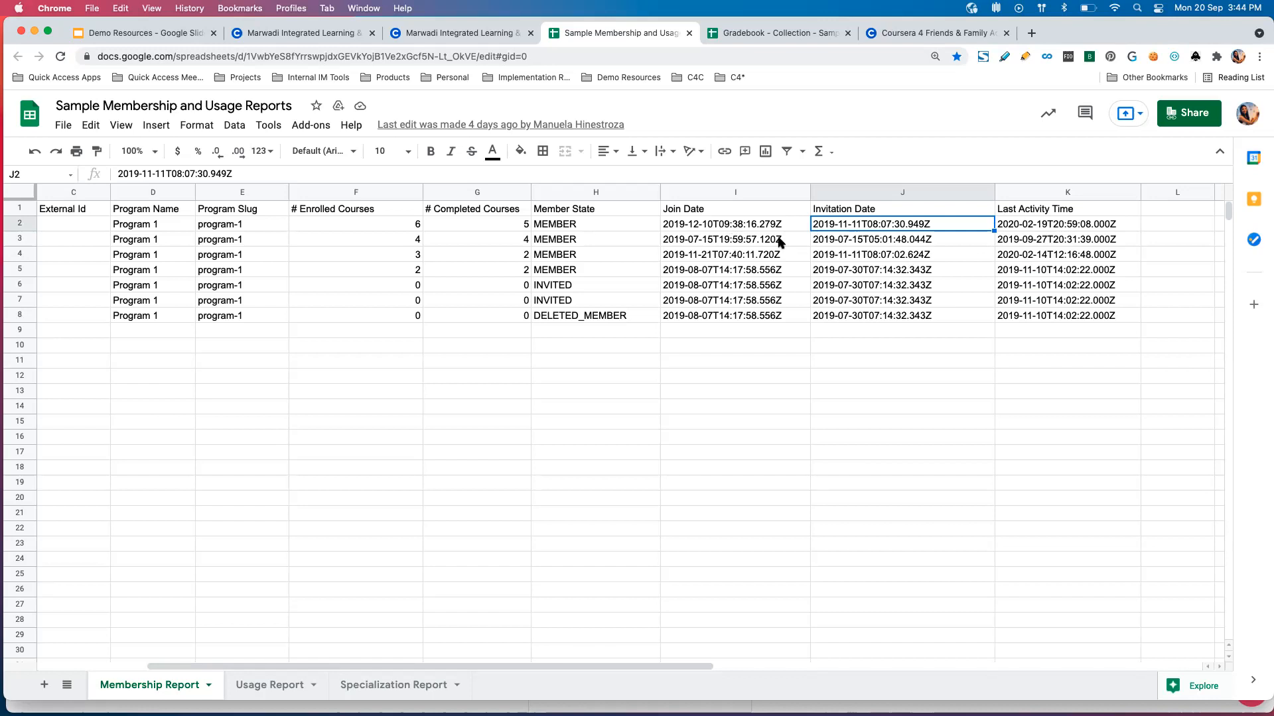
Examine the Member State column's member, invited and deleted entries, and check the deleted learner's enrolled courses.
scroll(781, 242, left, 3)
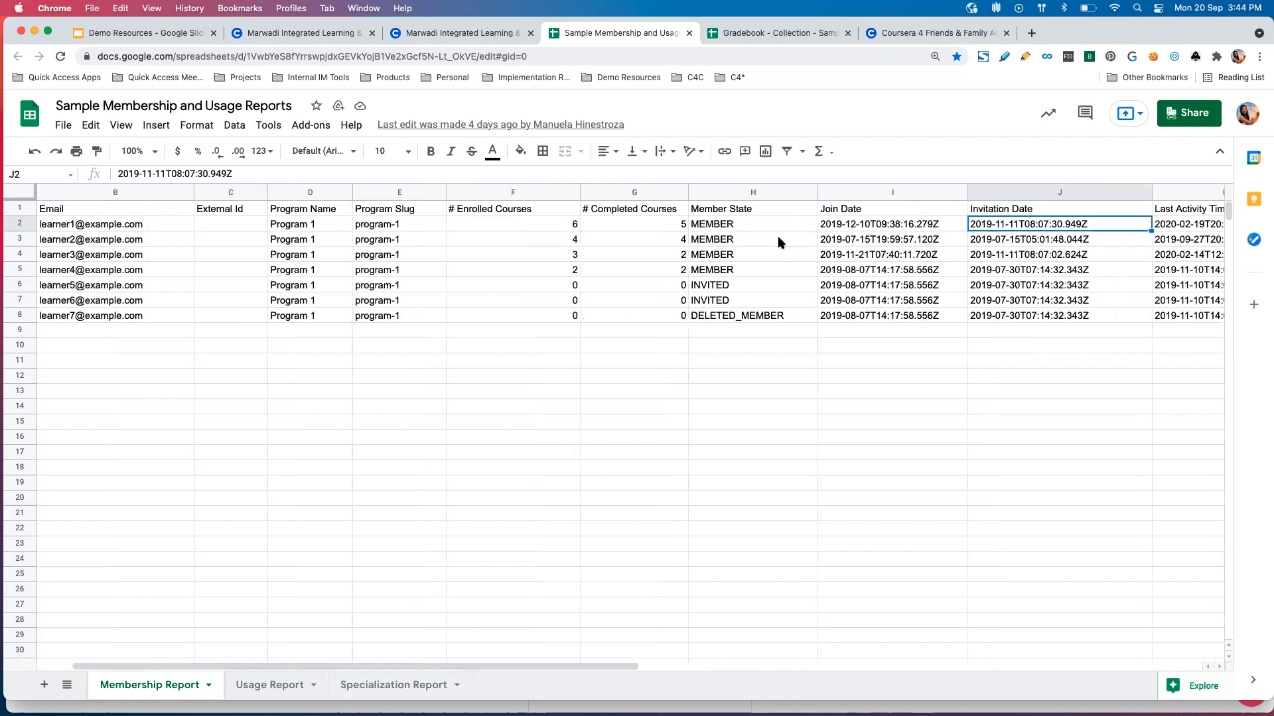
drag(754, 225, 754, 313)
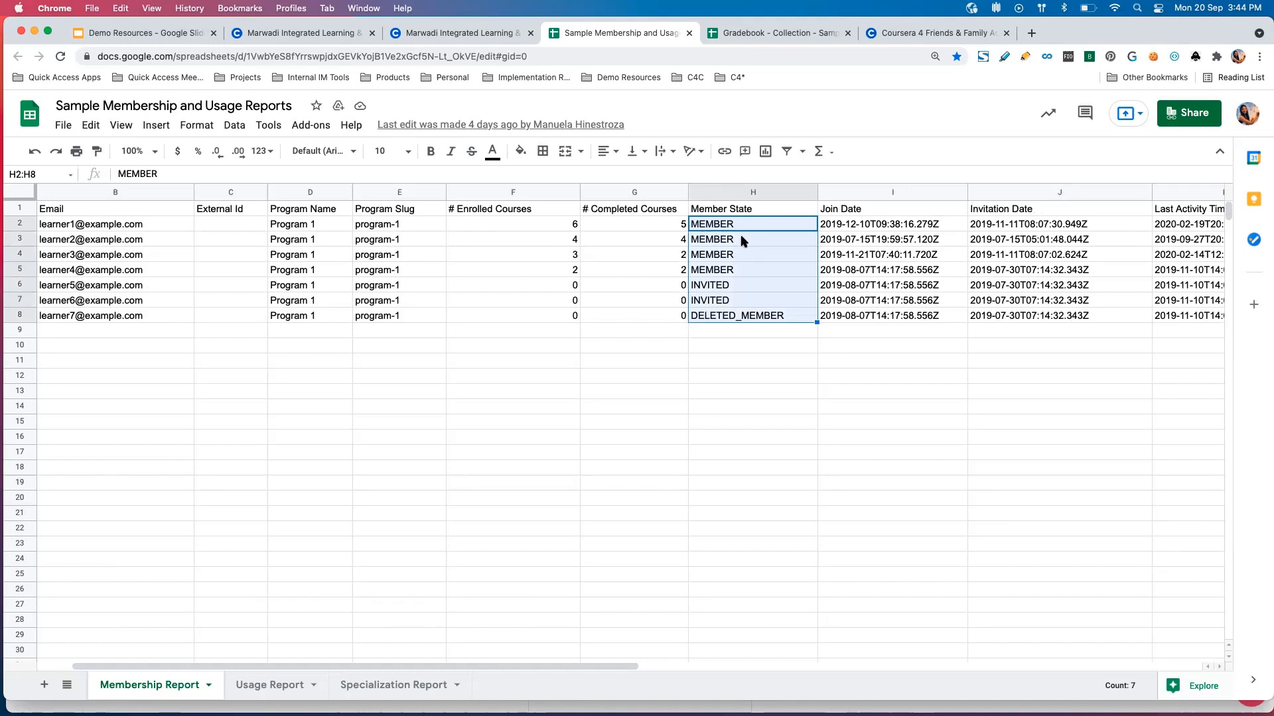
click(734, 299)
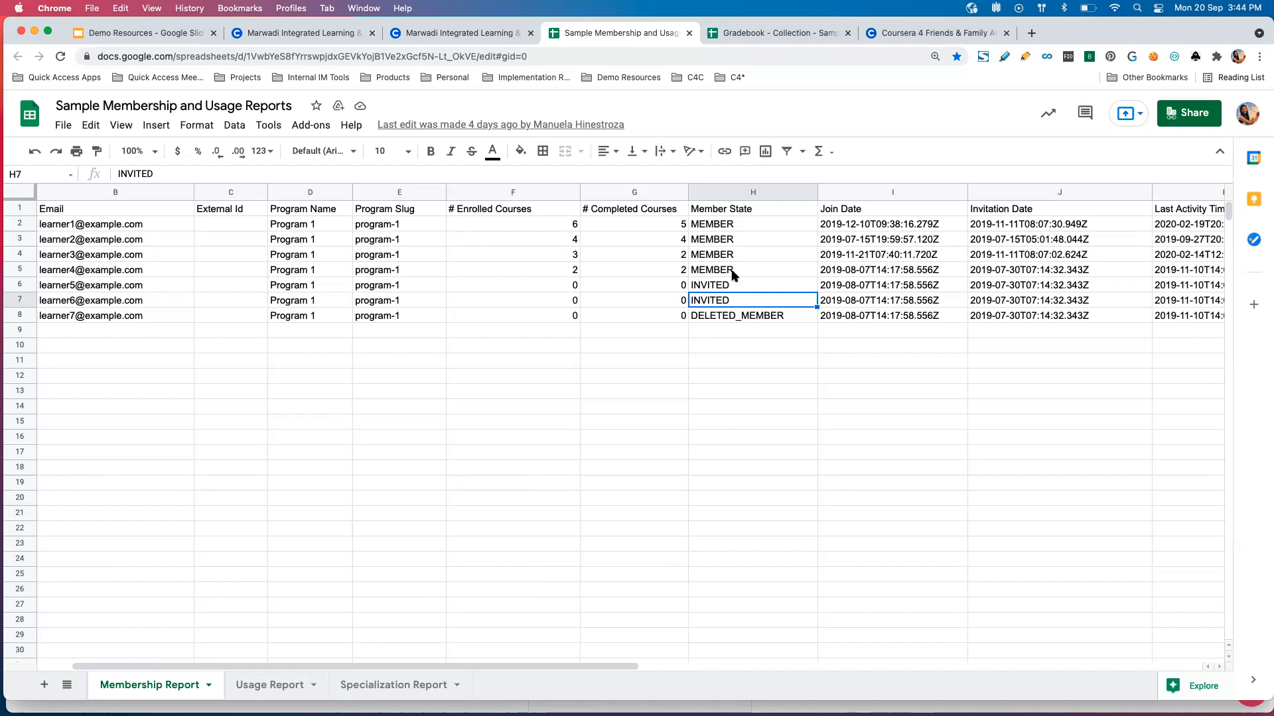
click(732, 272)
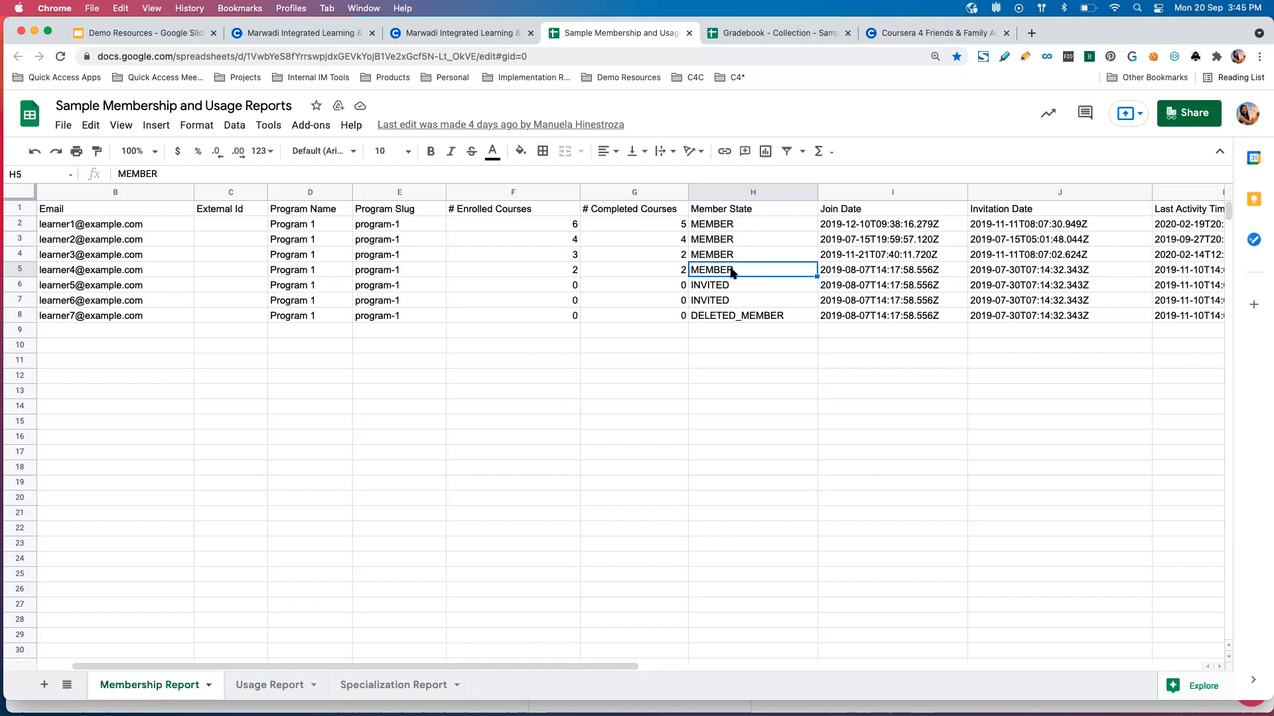
click(744, 317)
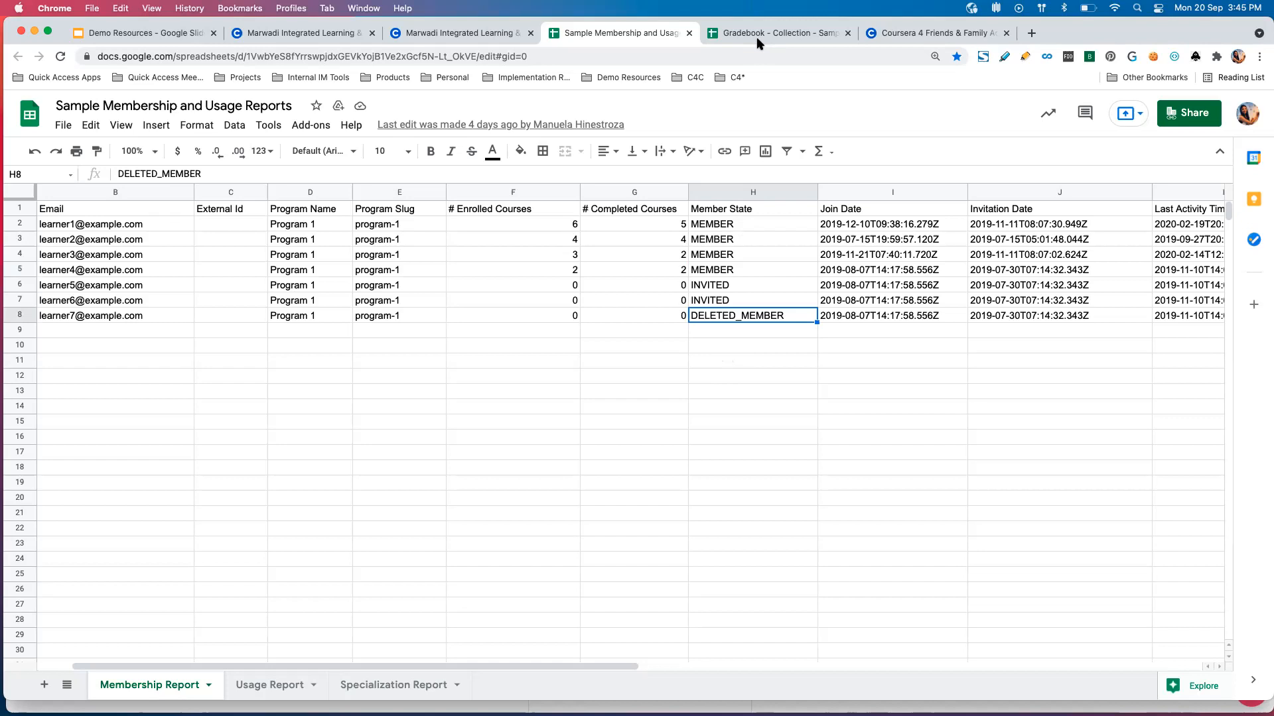
click(517, 314)
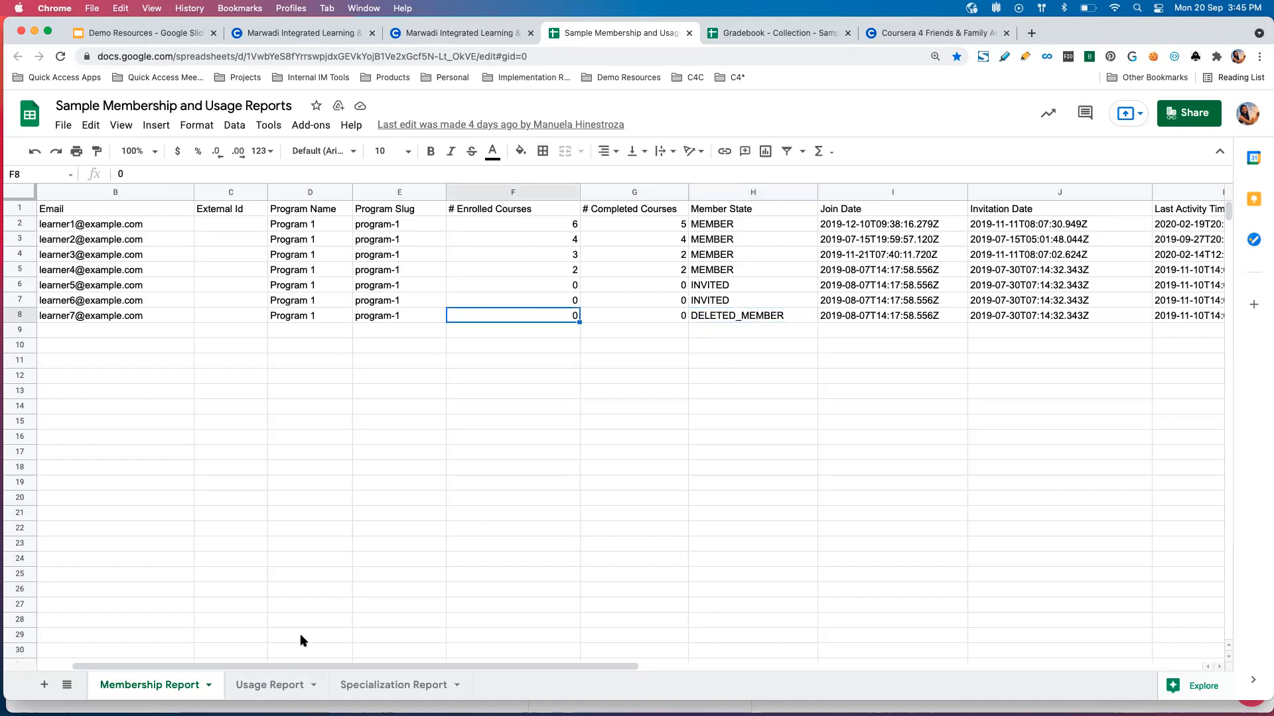
Open the Usage Report sheet and examine the courses listed for Learner 1.
click(275, 686)
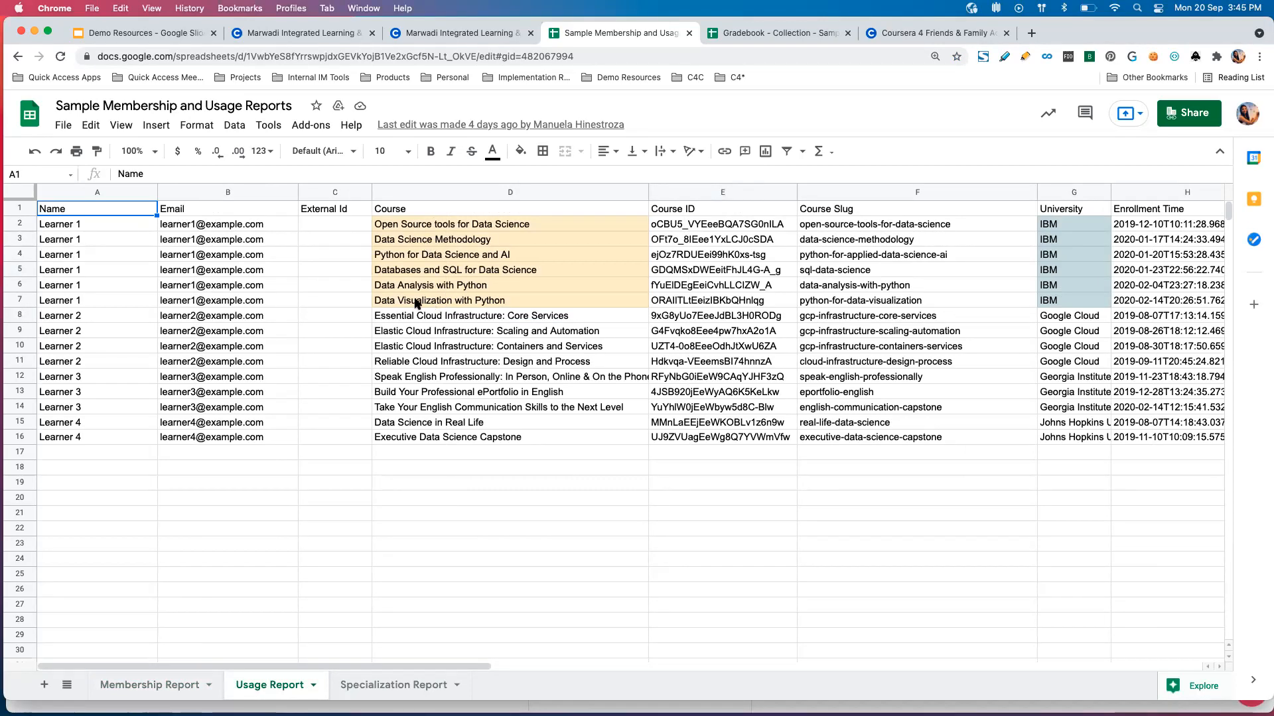
click(130, 226)
drag(434, 226, 431, 301)
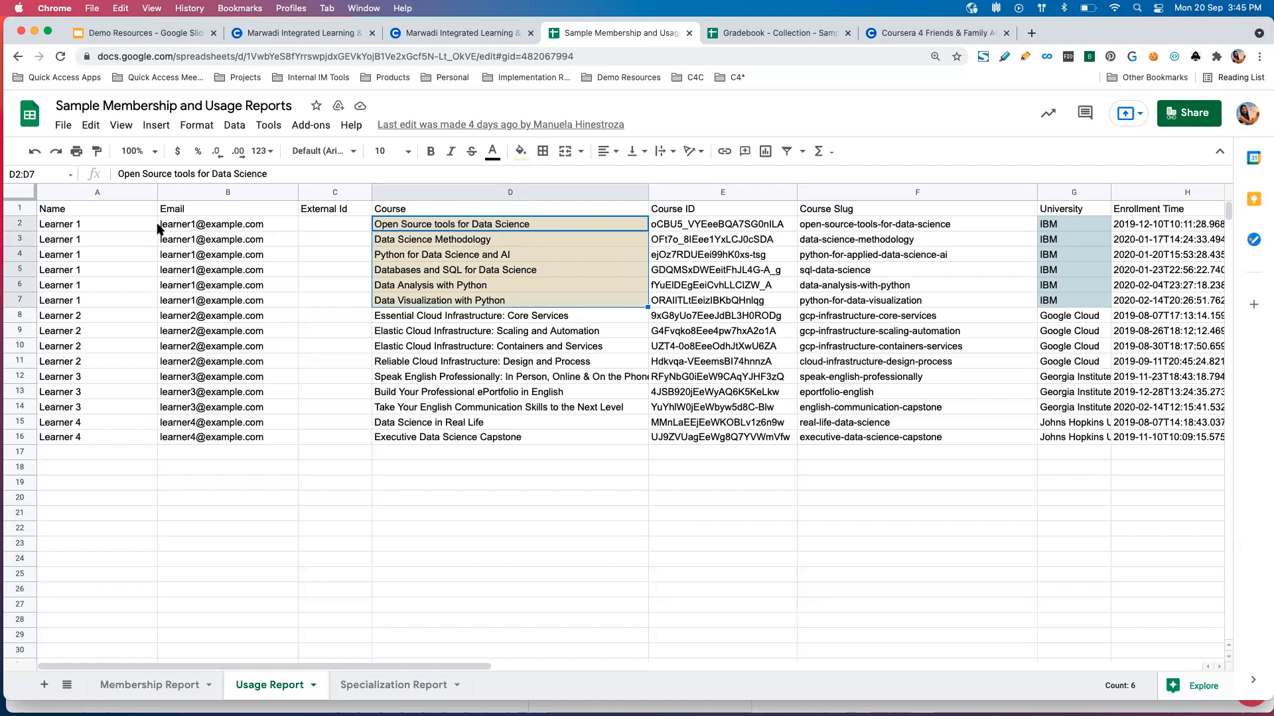
click(506, 230)
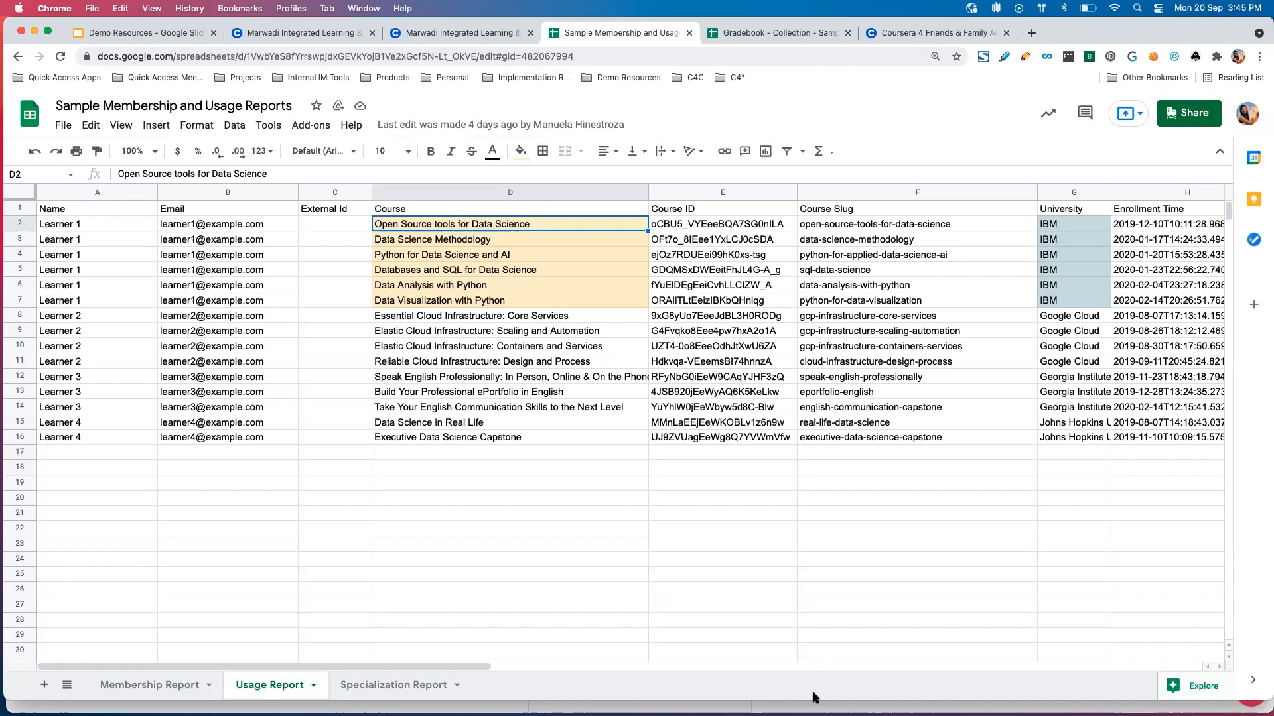
click(842, 574)
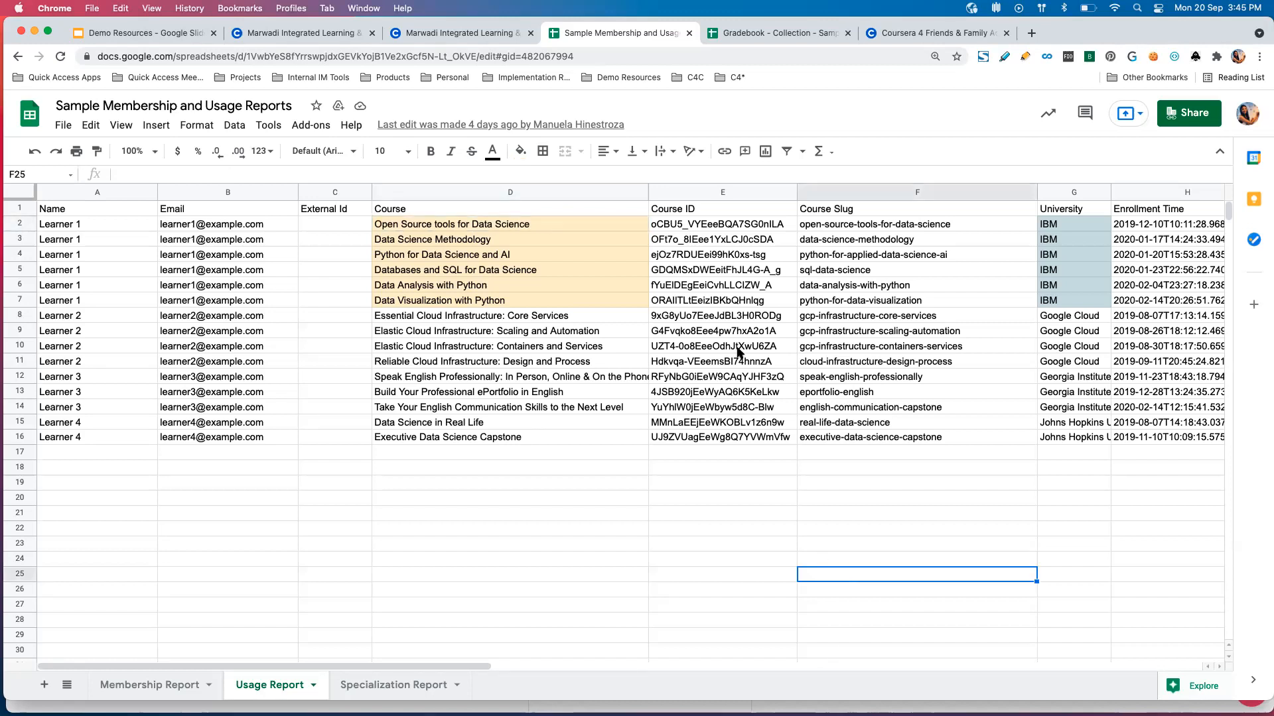
Examine the enrollment time and last course activity time for Learner 1's first course in the Usage Report.
scroll(803, 305, right, 5)
scroll(803, 305, right, 4)
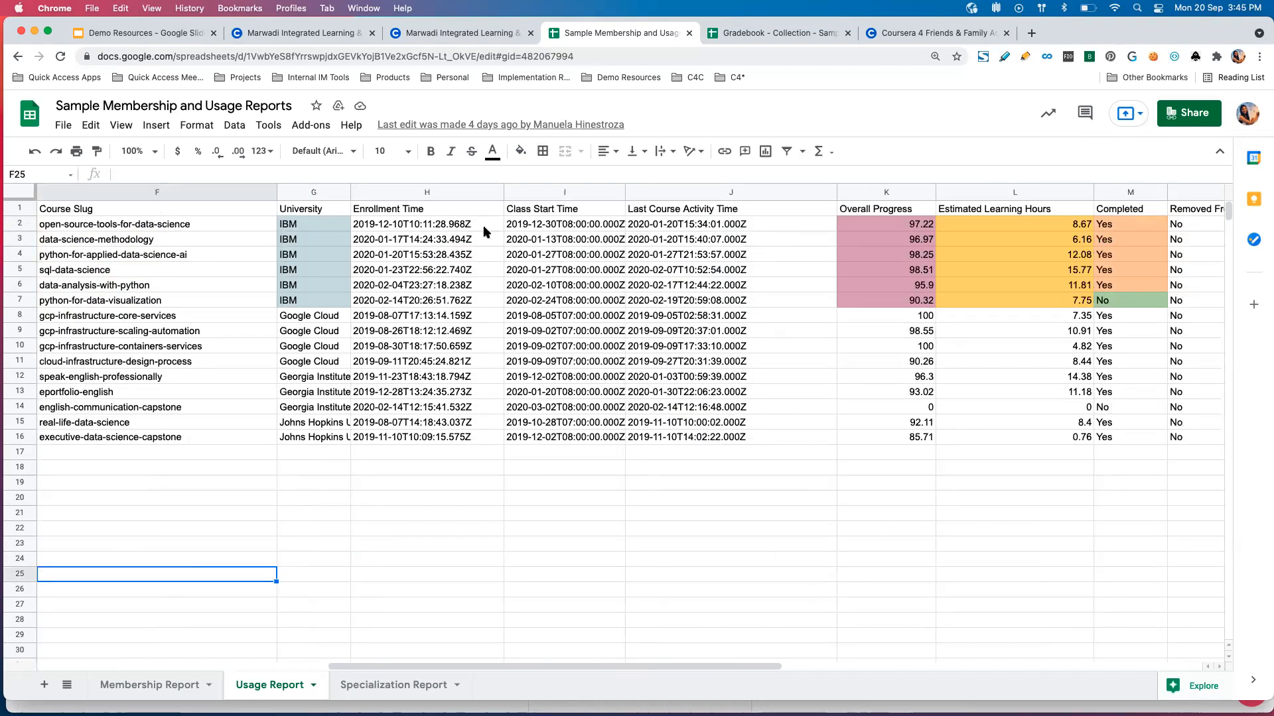
click(471, 228)
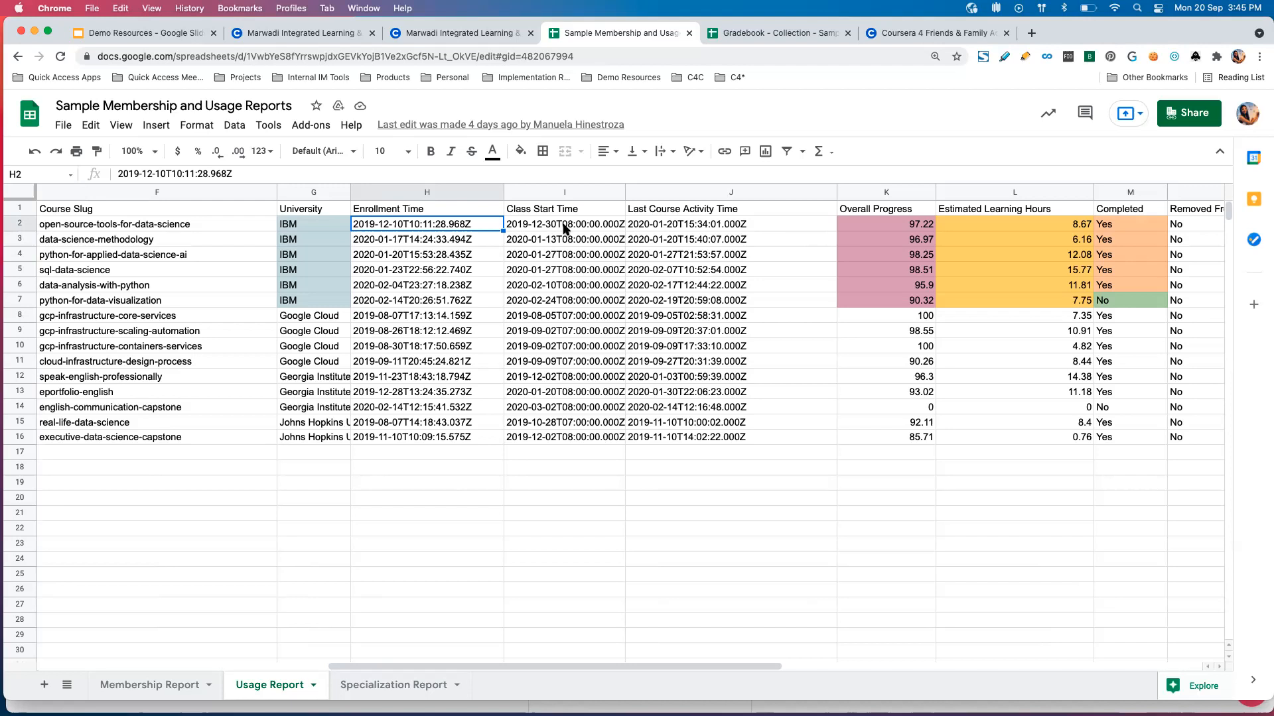
click(677, 226)
Examine Learner 1's overall progress, estimated learning hours, completion and program removal status in the Usage Report.
scroll(677, 225, right, 3)
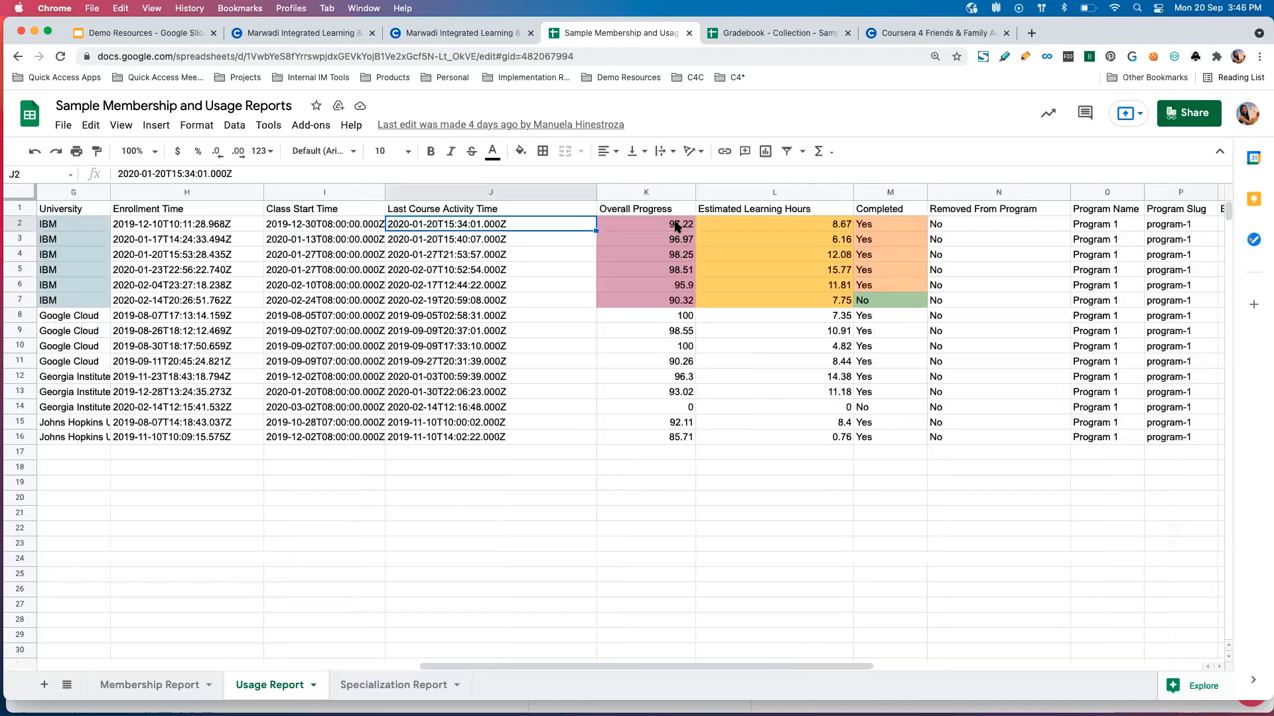
drag(688, 226, 683, 302)
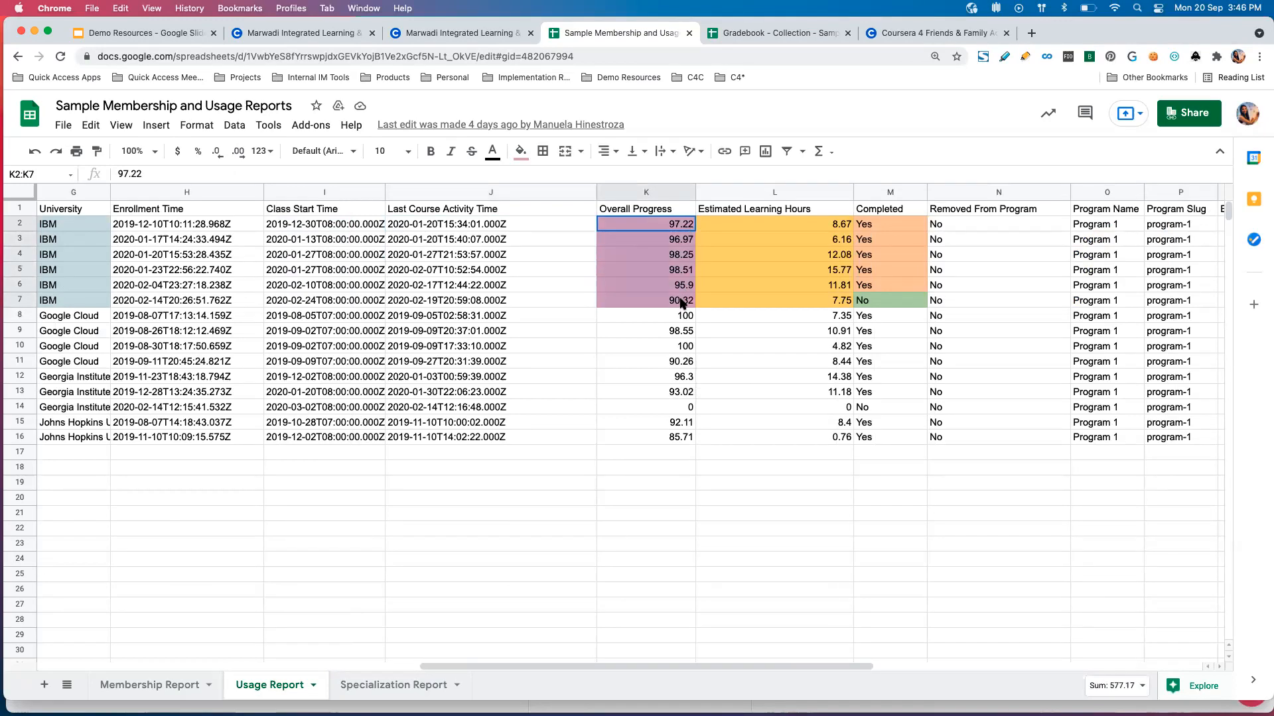
click(825, 226)
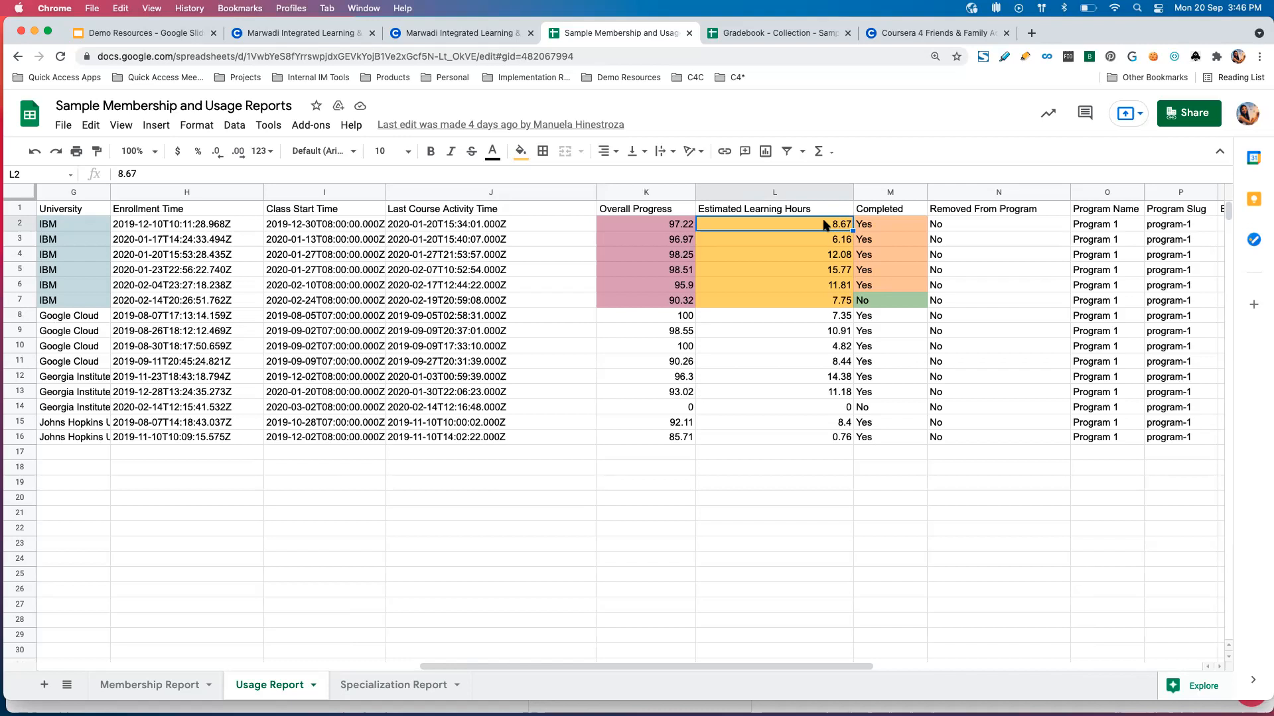
scroll(826, 226, right, 2)
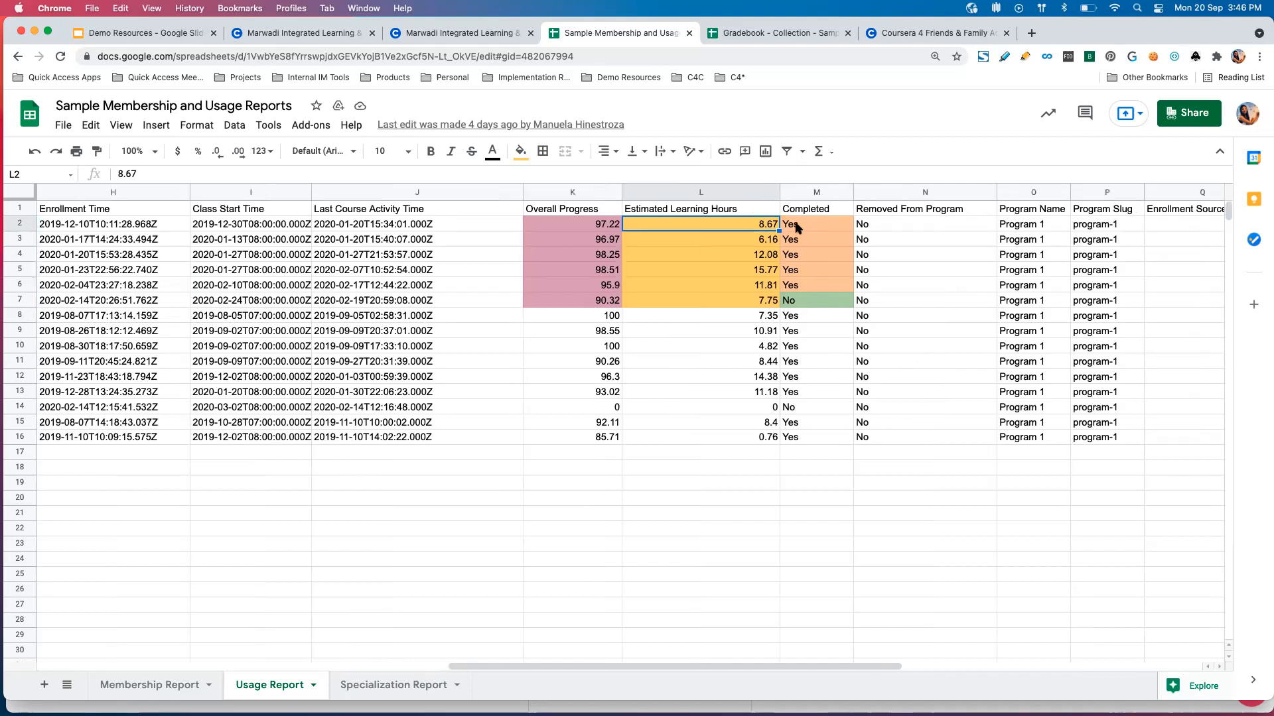
click(829, 226)
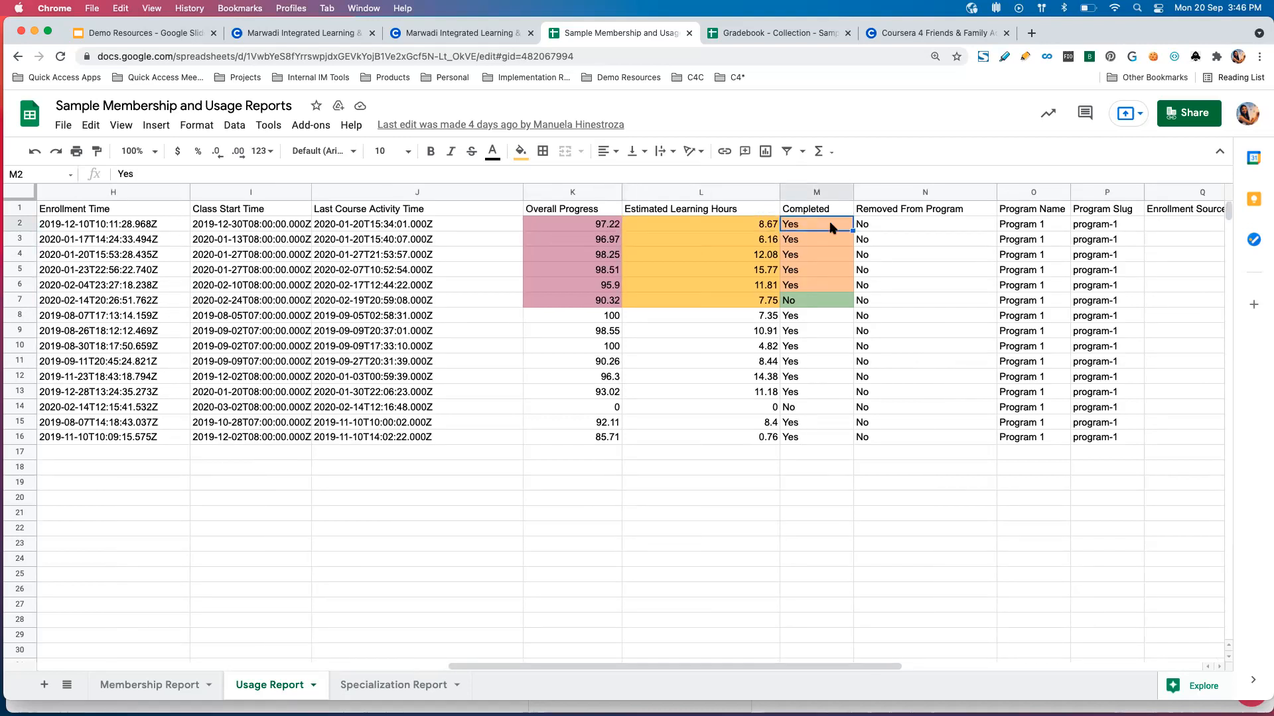
click(889, 228)
Examine the Usage Report's completion time, course grade and certificate URL for Learner 1, and its Enrollment Source column.
scroll(888, 228, right, 2)
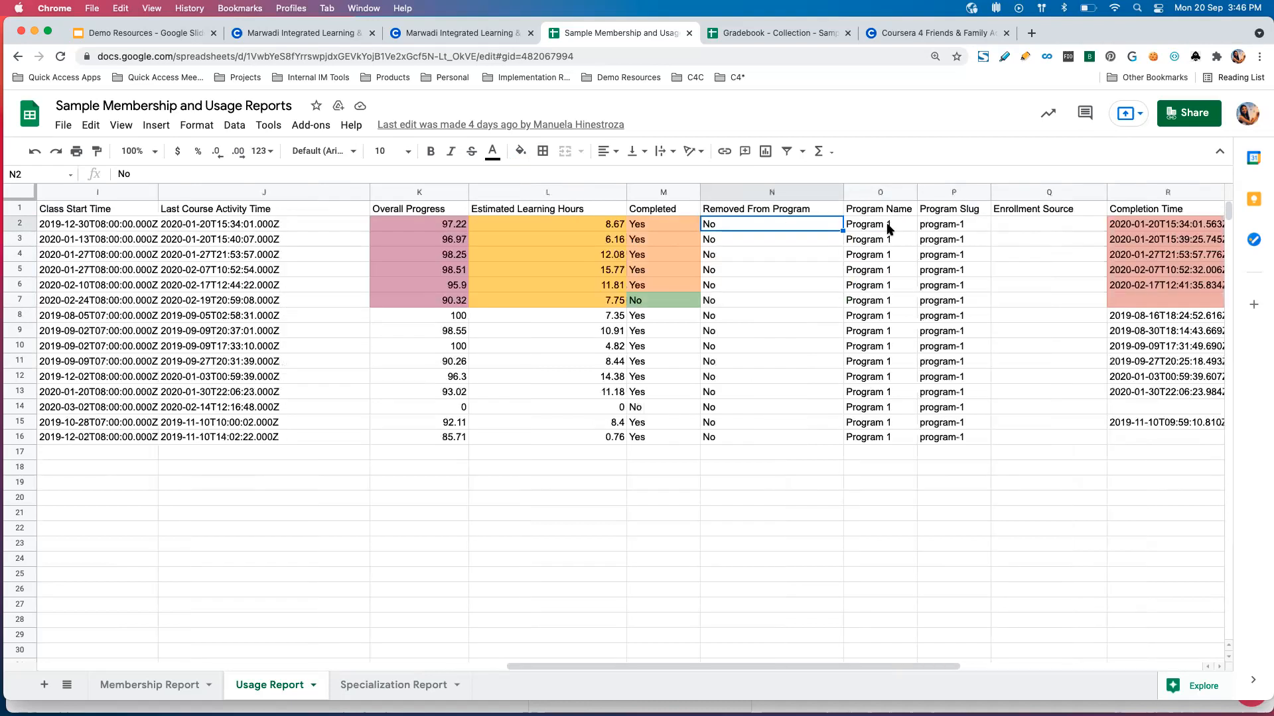
scroll(938, 222, right, 2)
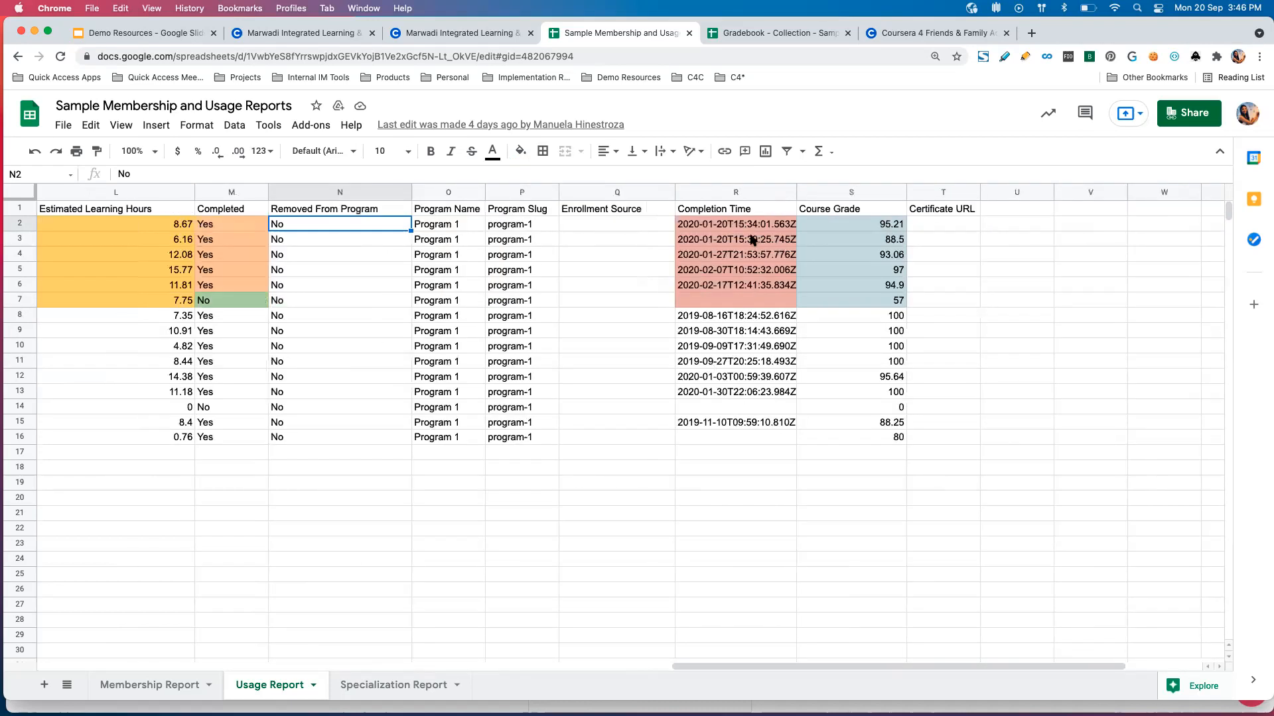
click(767, 227)
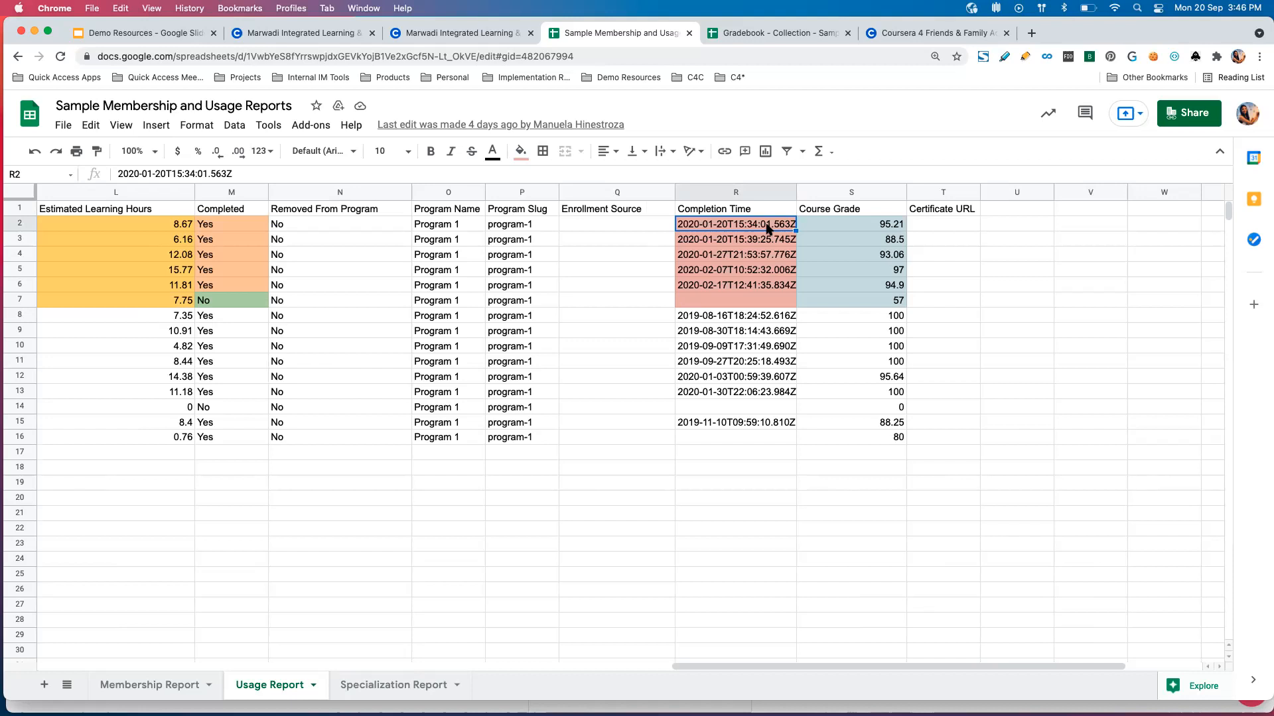
click(863, 231)
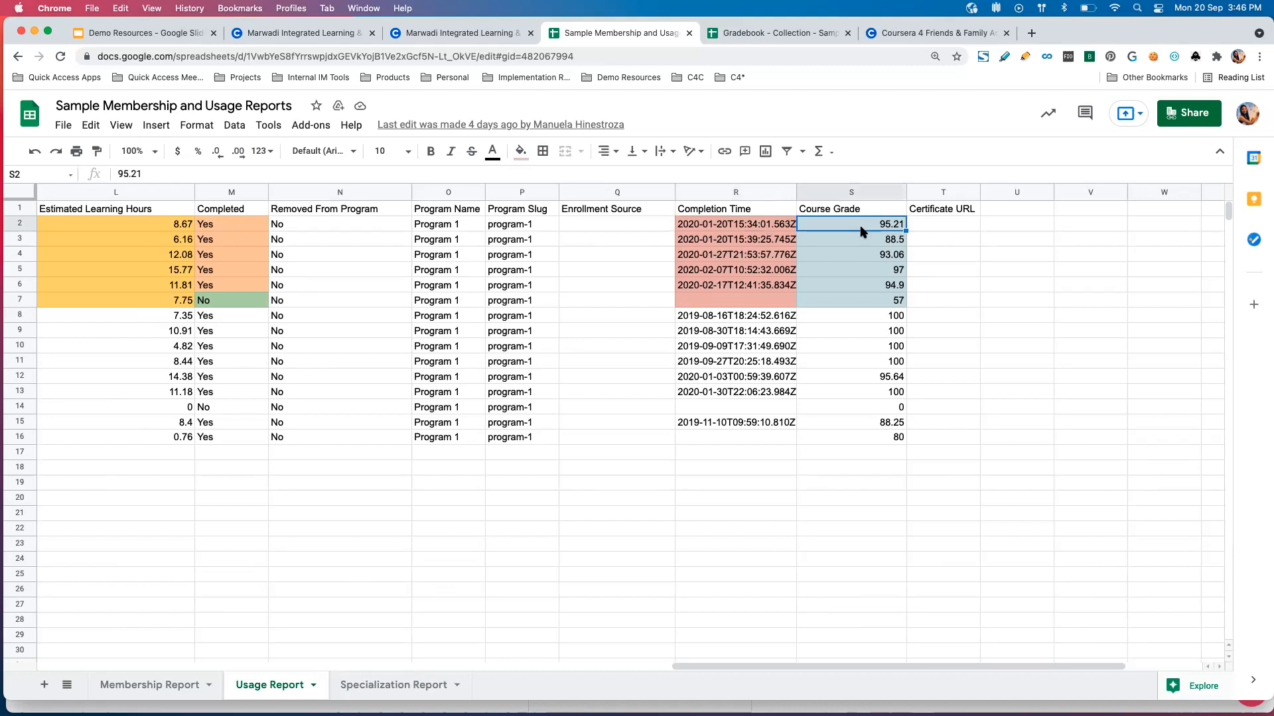
click(929, 231)
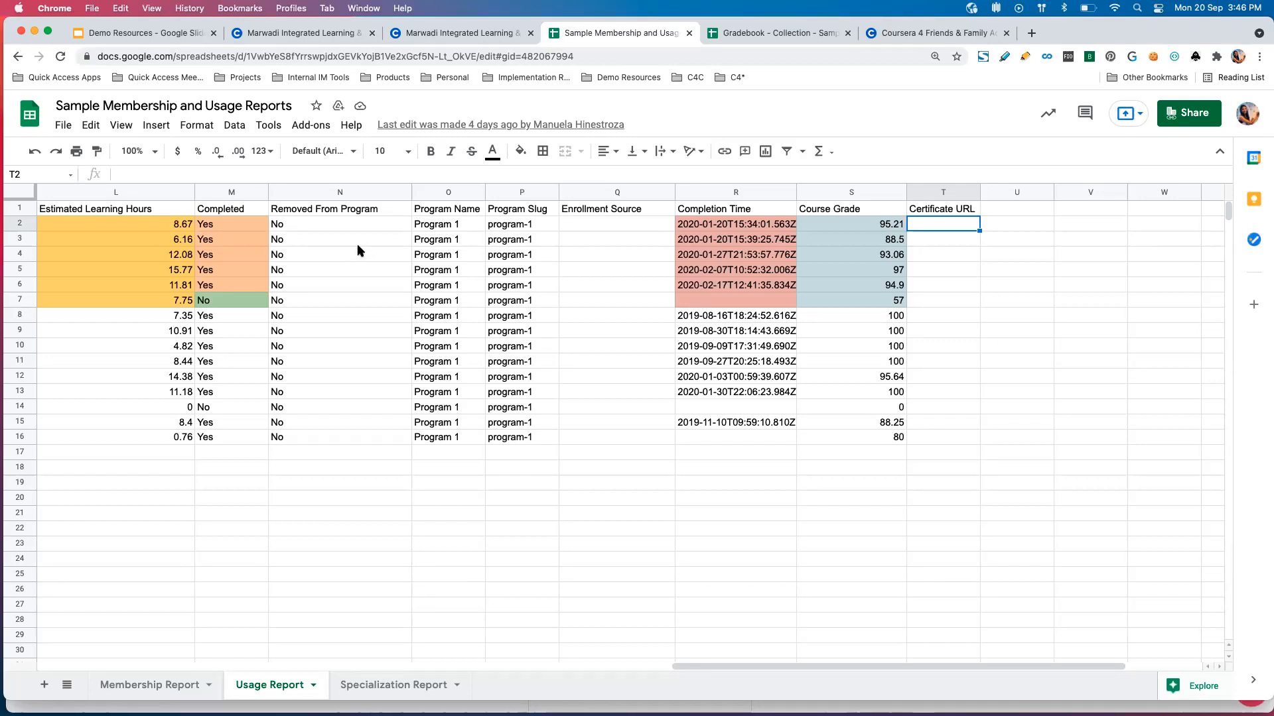
click(610, 193)
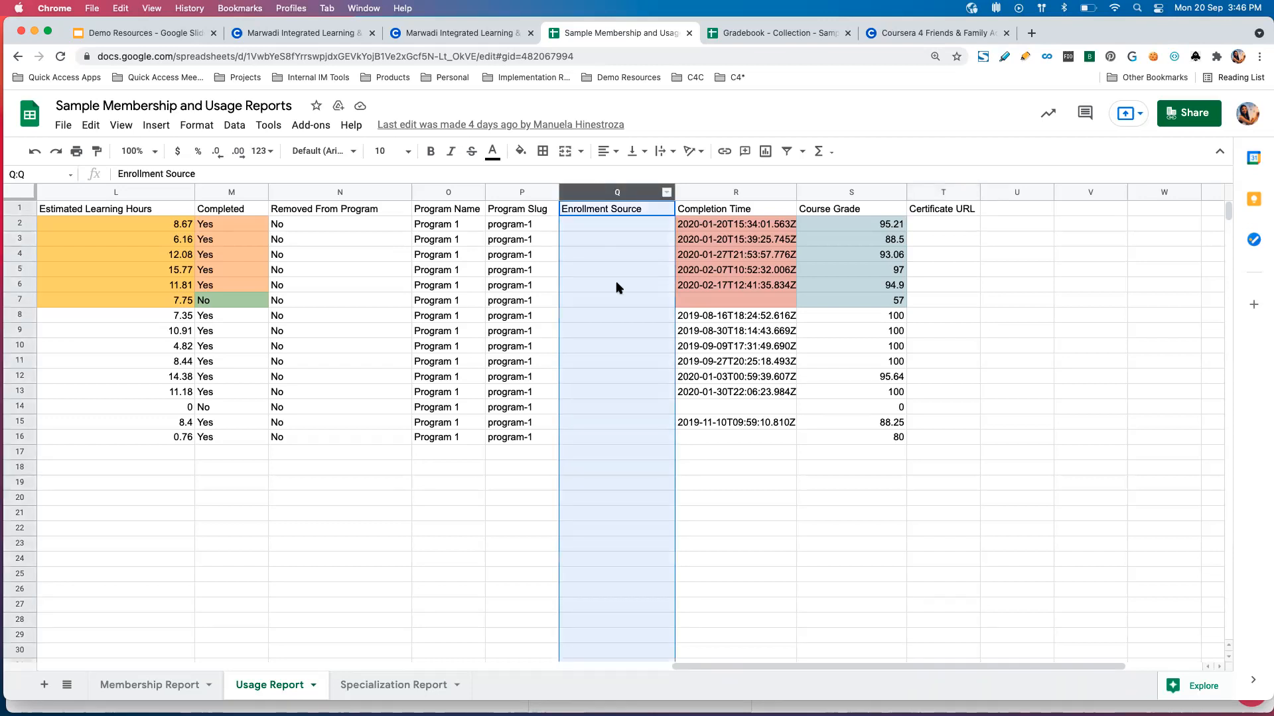
click(616, 227)
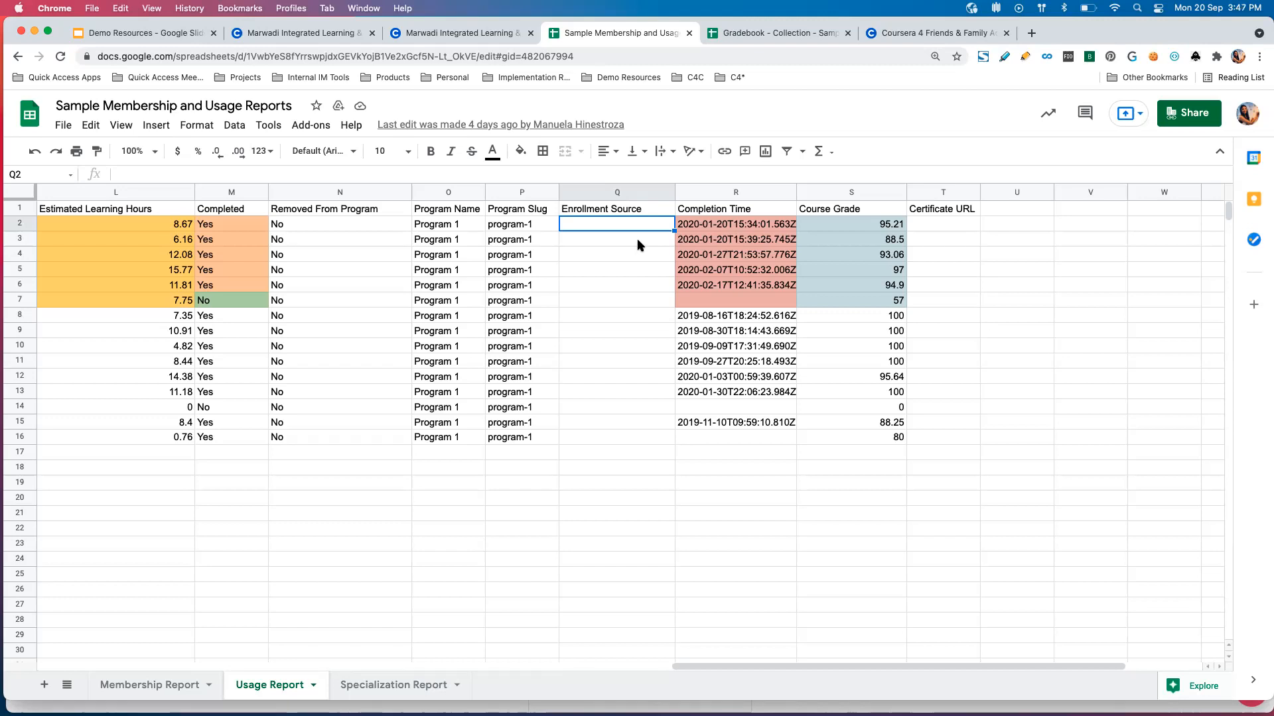
Switch to the Coursera MILAP - Admin training program, view it as a learner, and dismiss the join invitation and search suggestions to show the catalog.
click(467, 40)
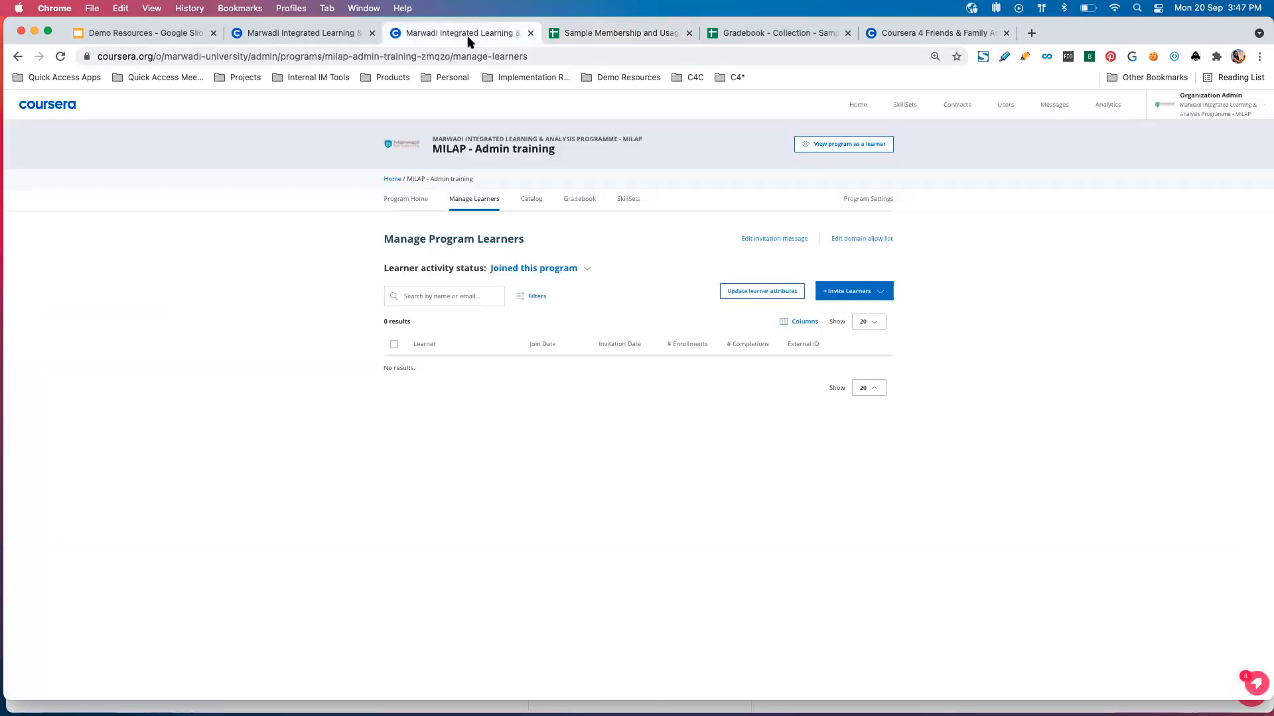
click(869, 144)
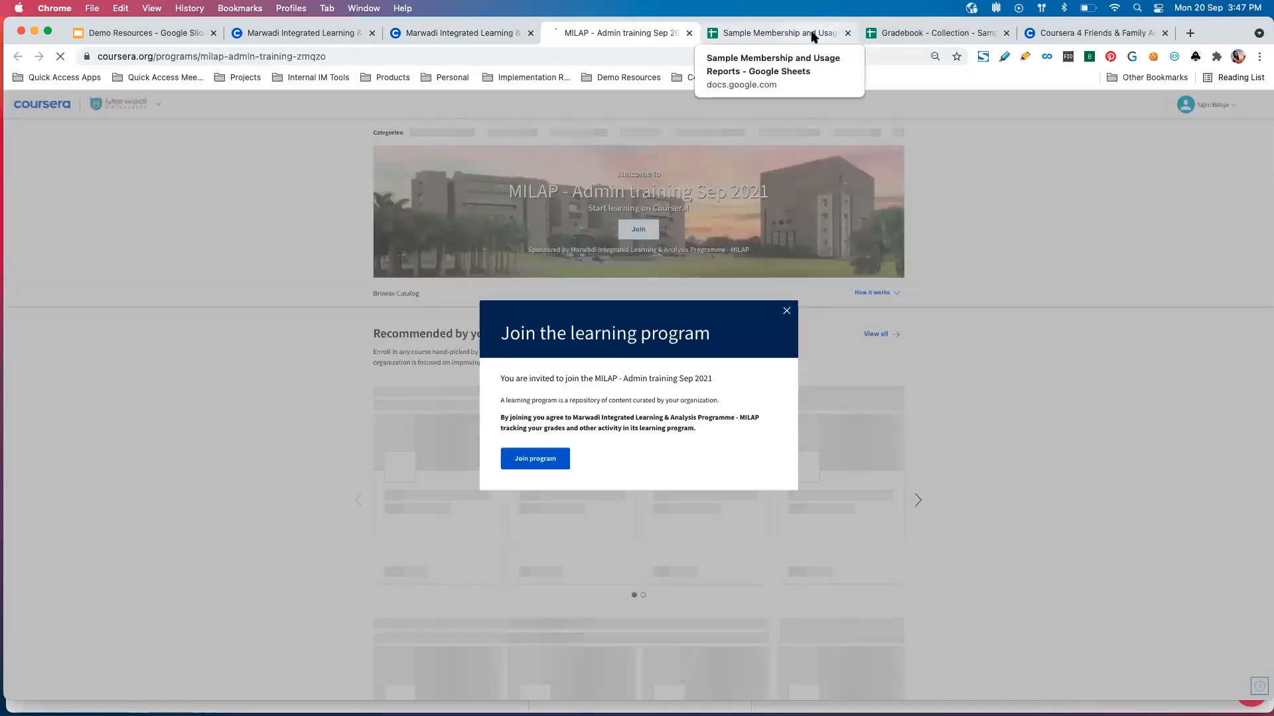
click(786, 312)
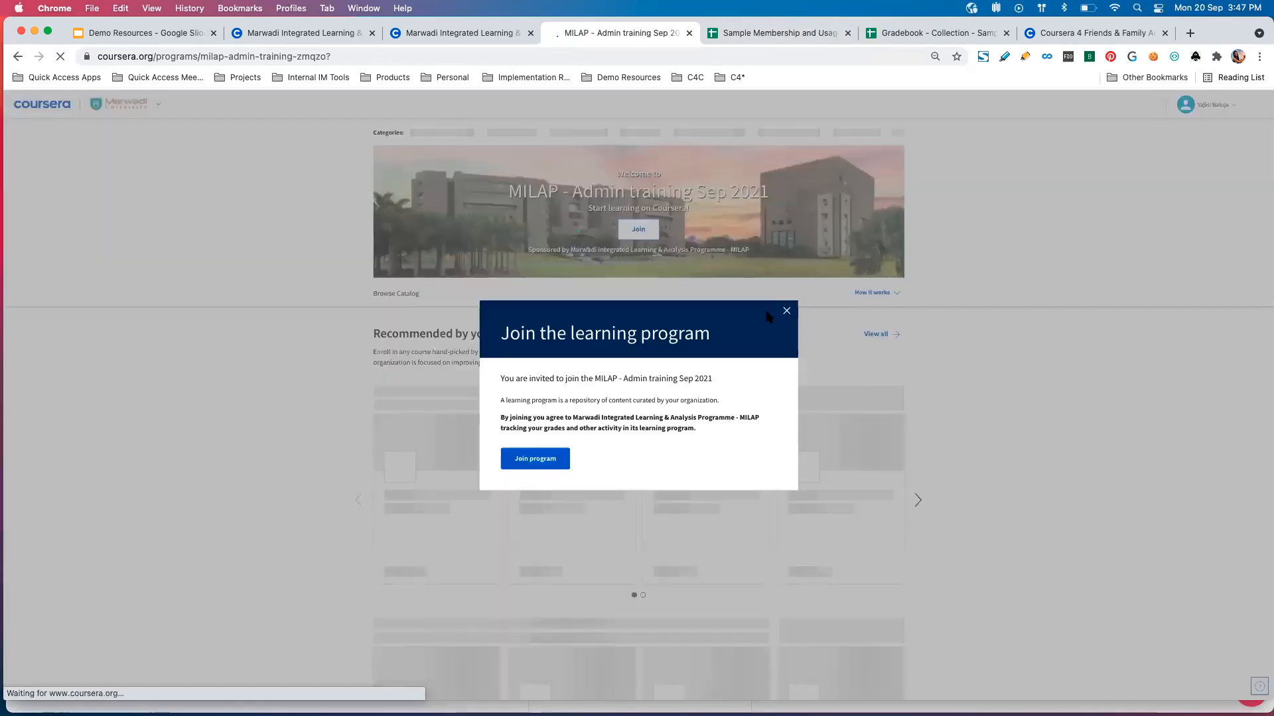
click(786, 311)
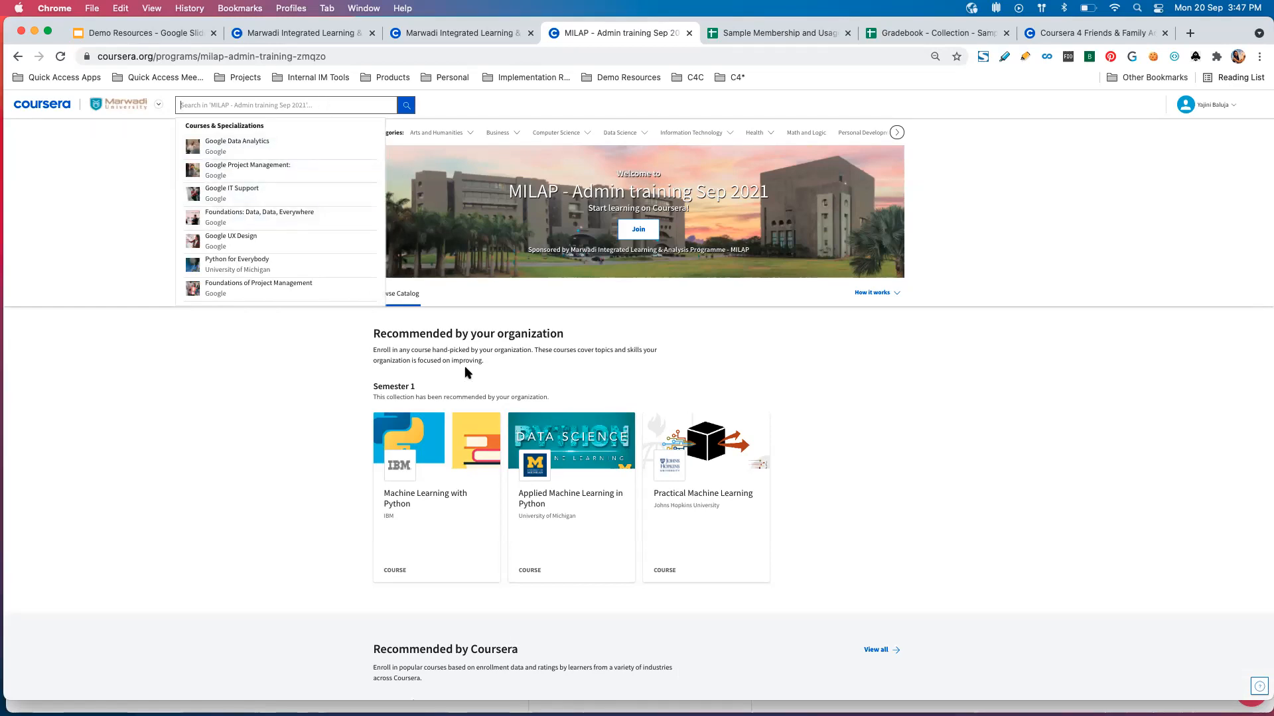
click(300, 403)
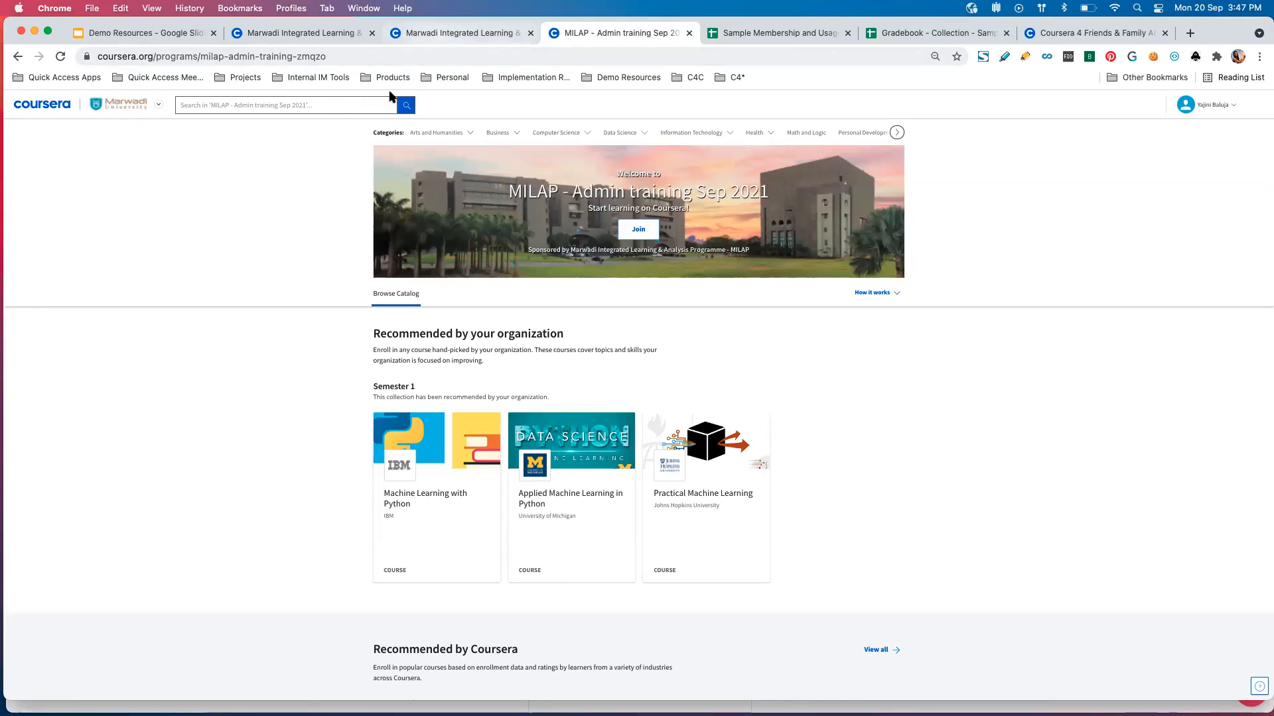
Return to the Sample Membership and Usage Reports spreadsheet and recheck the Enrollment Source column in the Usage Report.
click(460, 40)
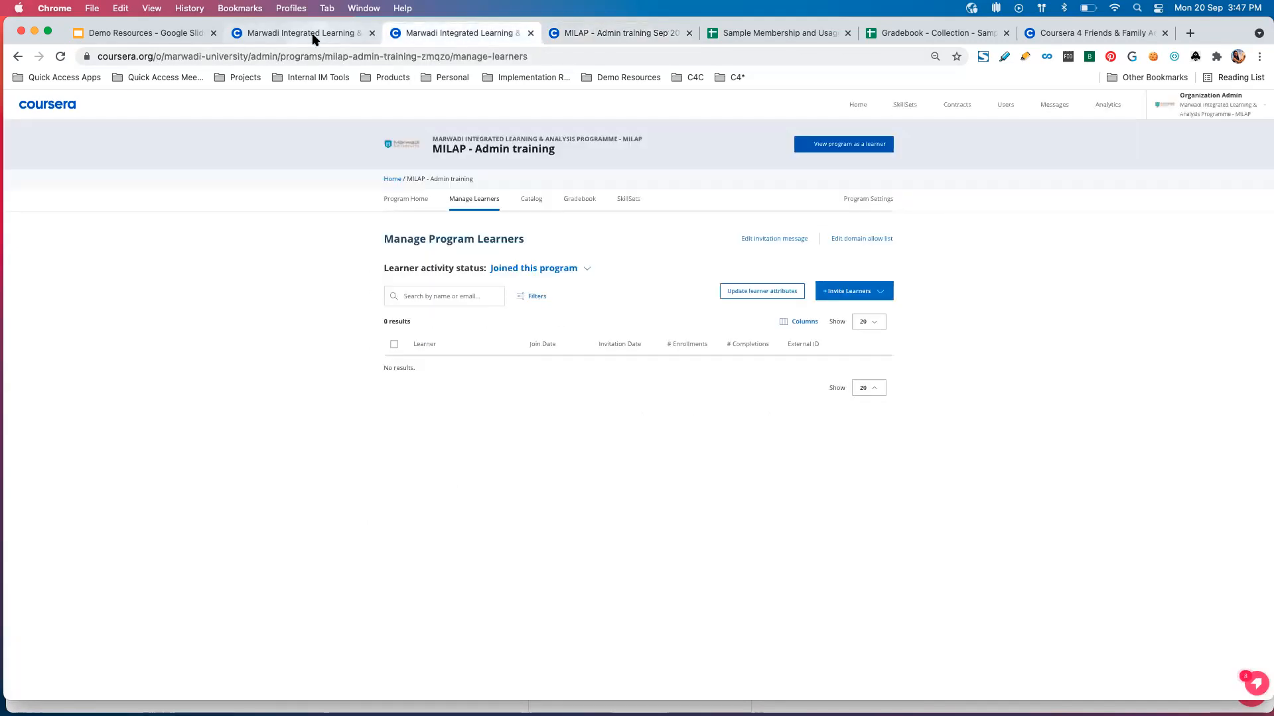
click(946, 35)
click(816, 32)
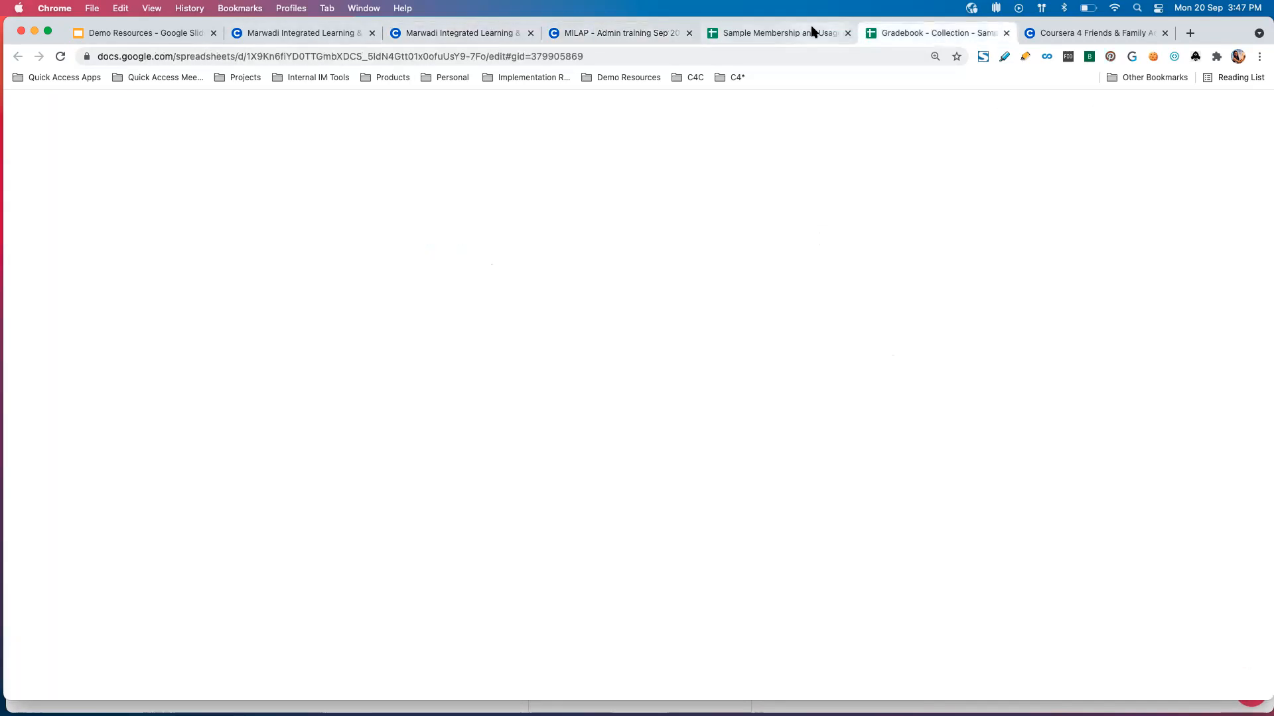
drag(635, 297, 636, 316)
click(623, 224)
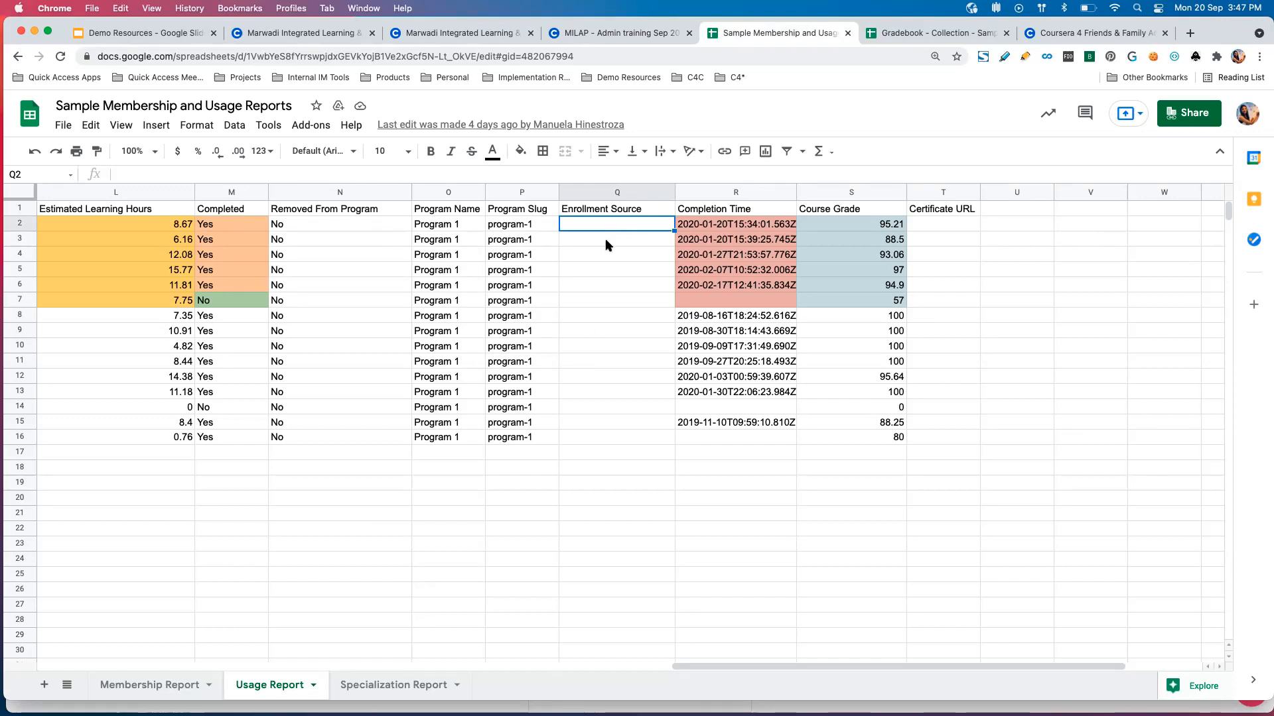
Return to the Usage Report's first columns and select Learner 2's course "Reliable Cloud Infrastructure: Design and Process".
scroll(605, 245, left, 2)
scroll(605, 245, left, 10)
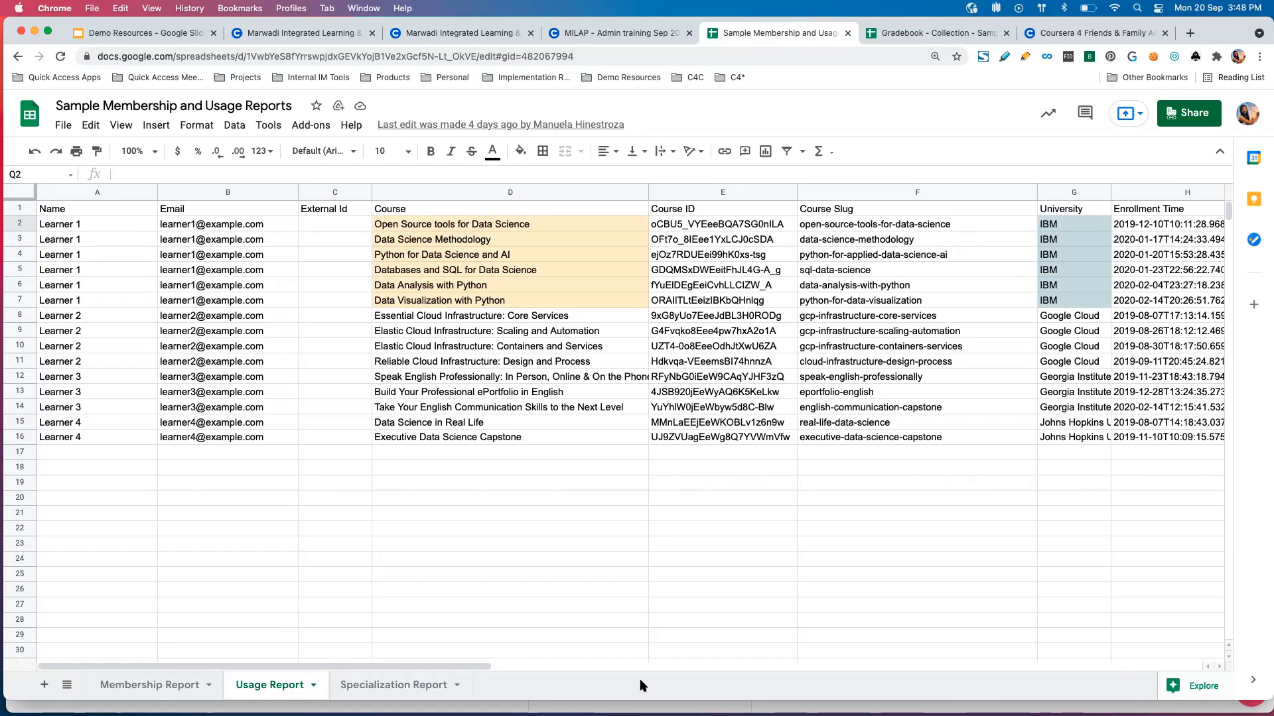
click(639, 356)
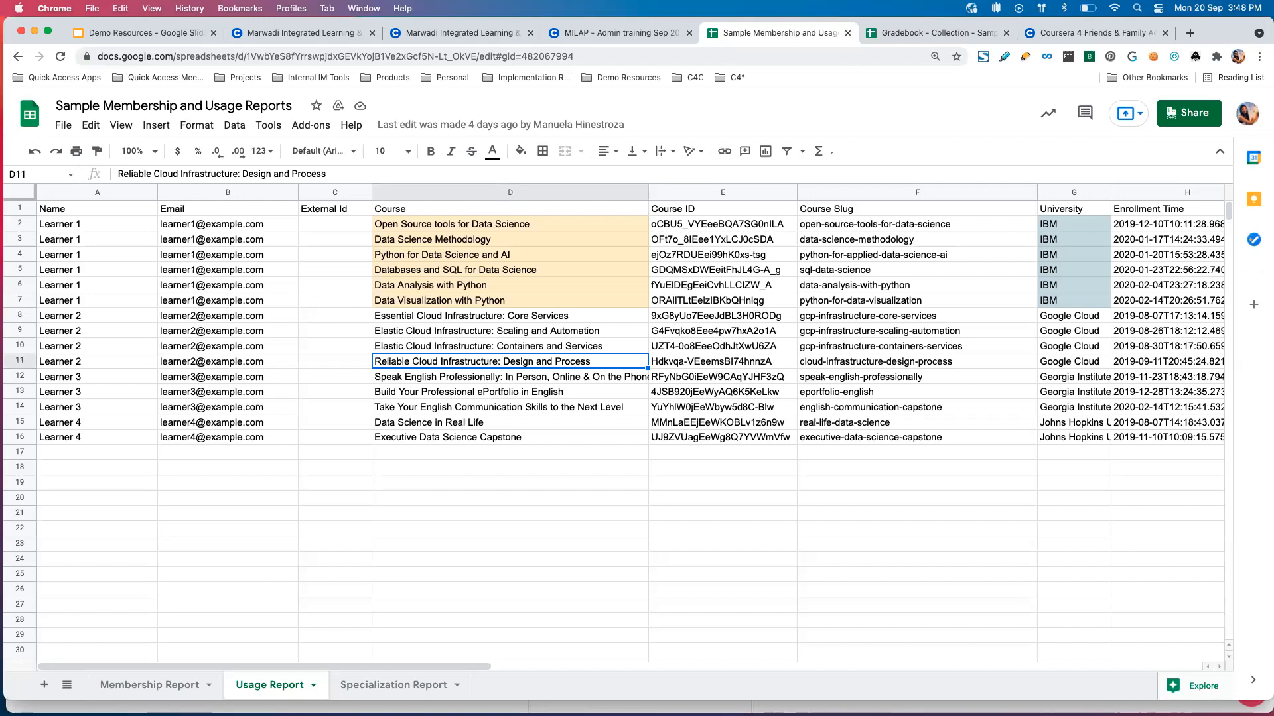
Switch to the Coursera admin portal and, from the organization home, open the MILAP - Admin training program's catalog to view its curated collections.
click(912, 35)
click(624, 33)
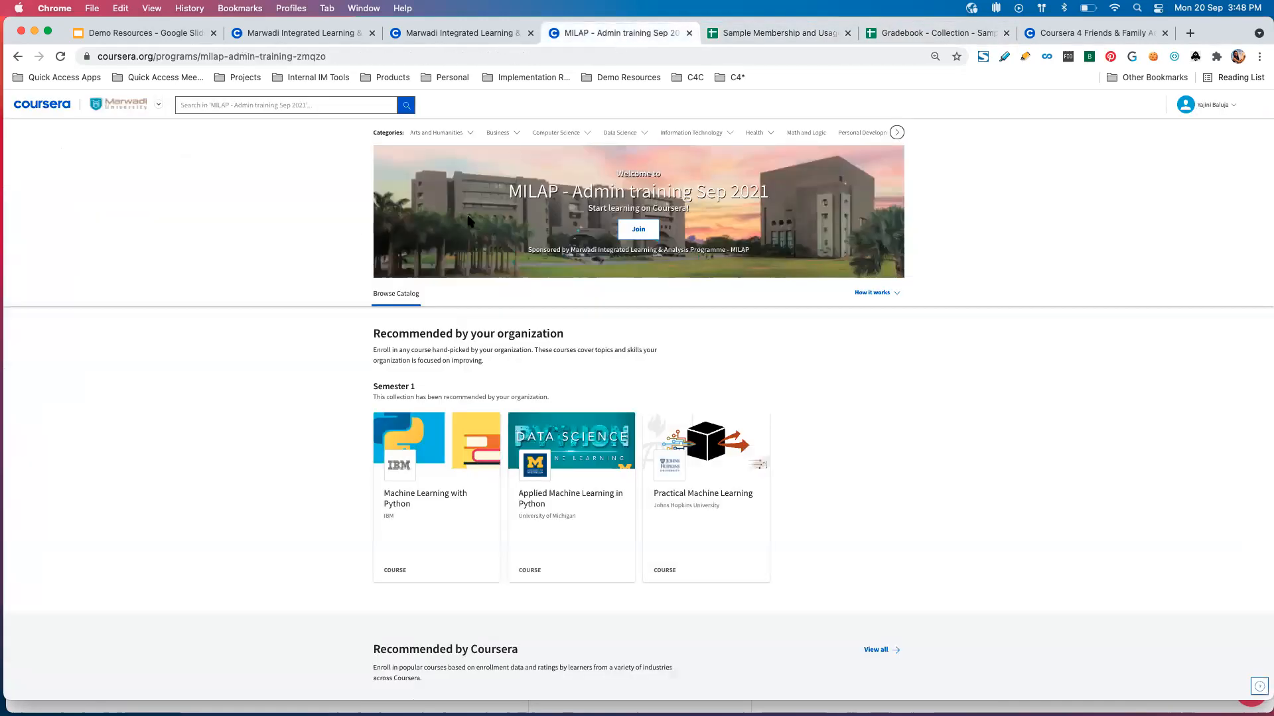
click(450, 33)
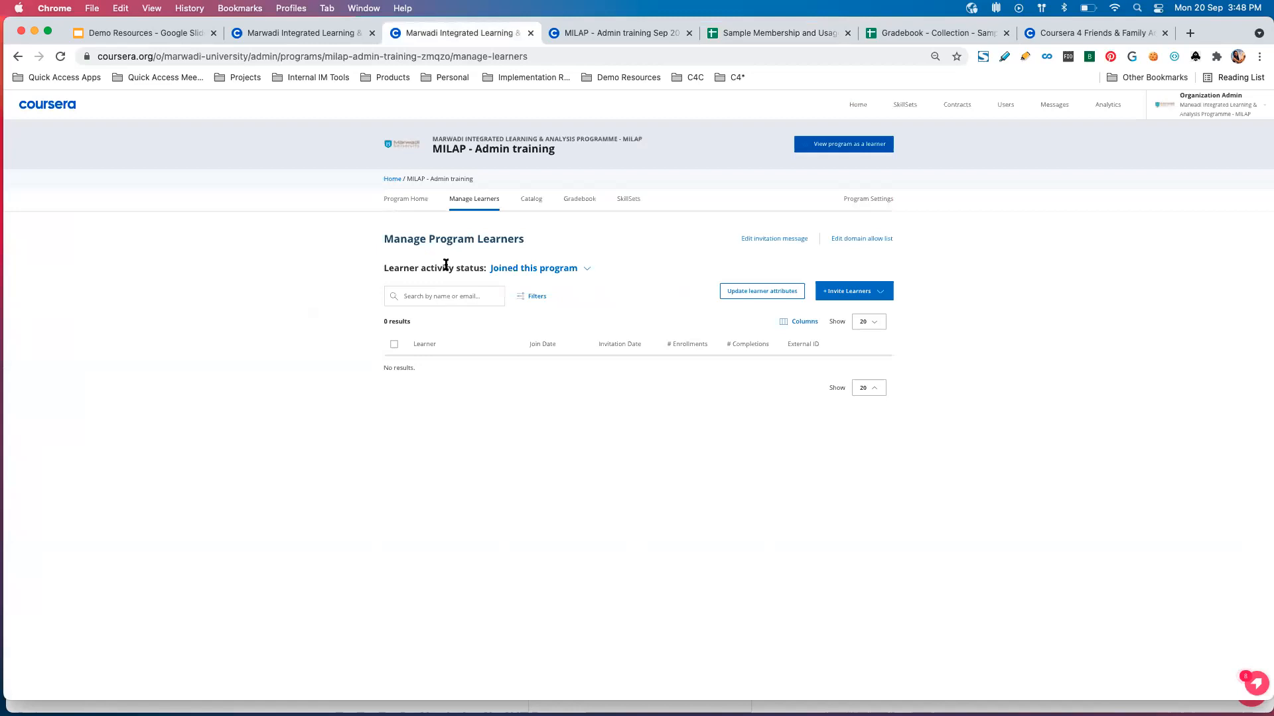
click(393, 179)
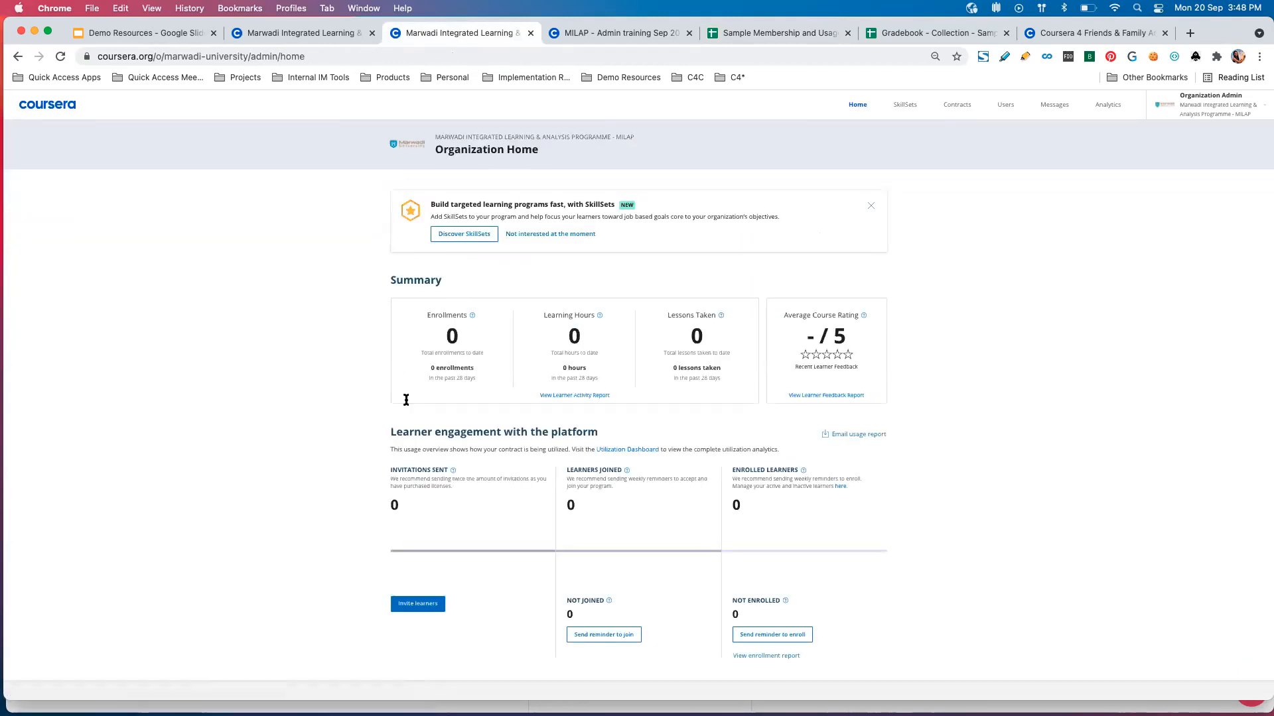
scroll(406, 400, down, 7)
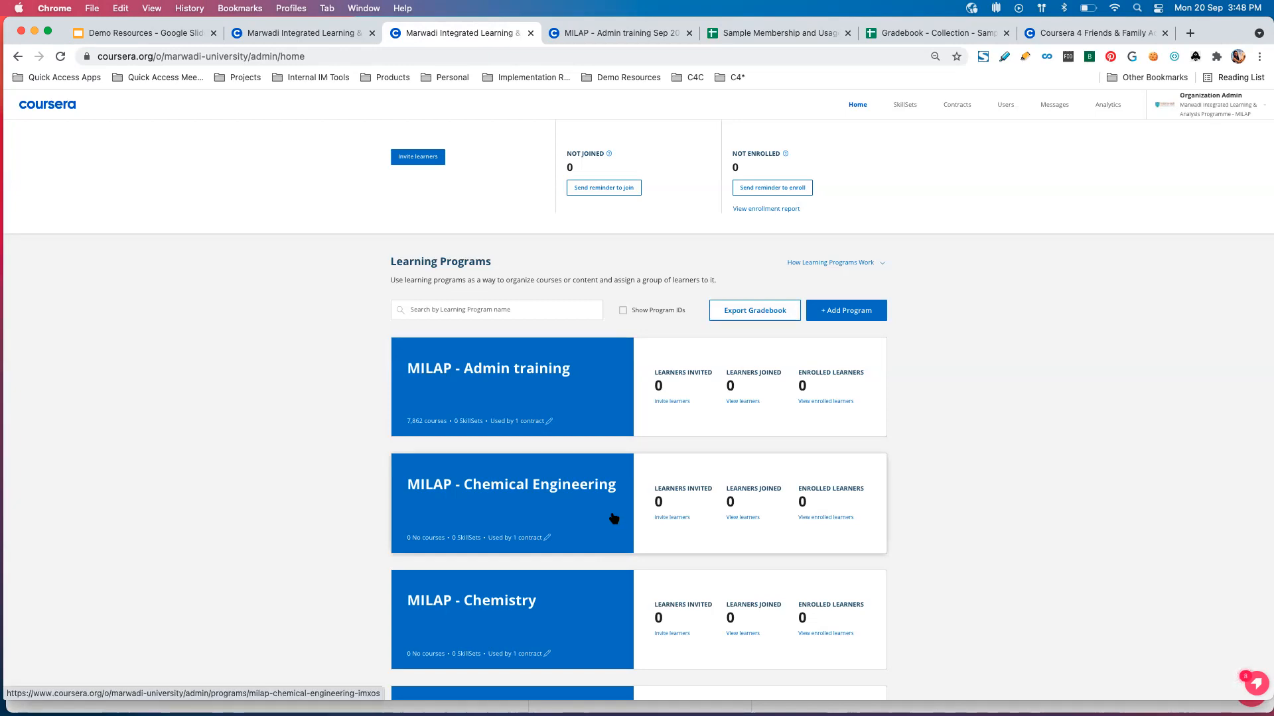
click(607, 395)
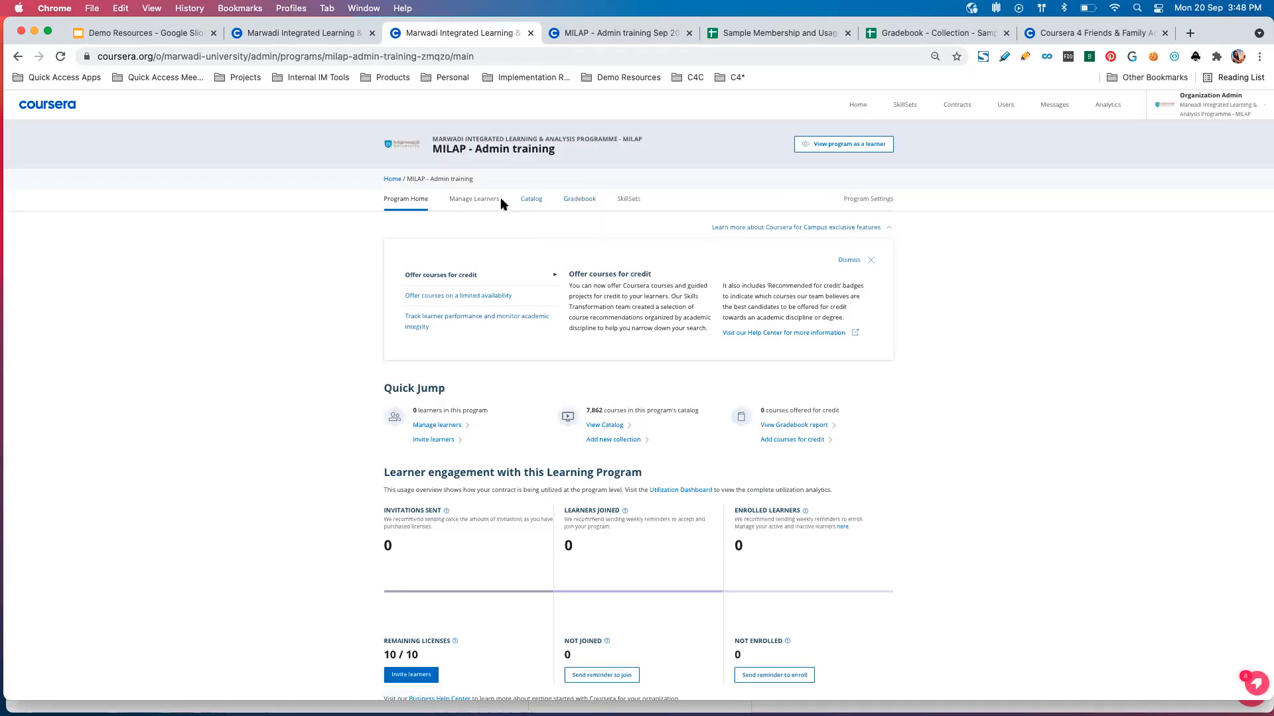
click(536, 199)
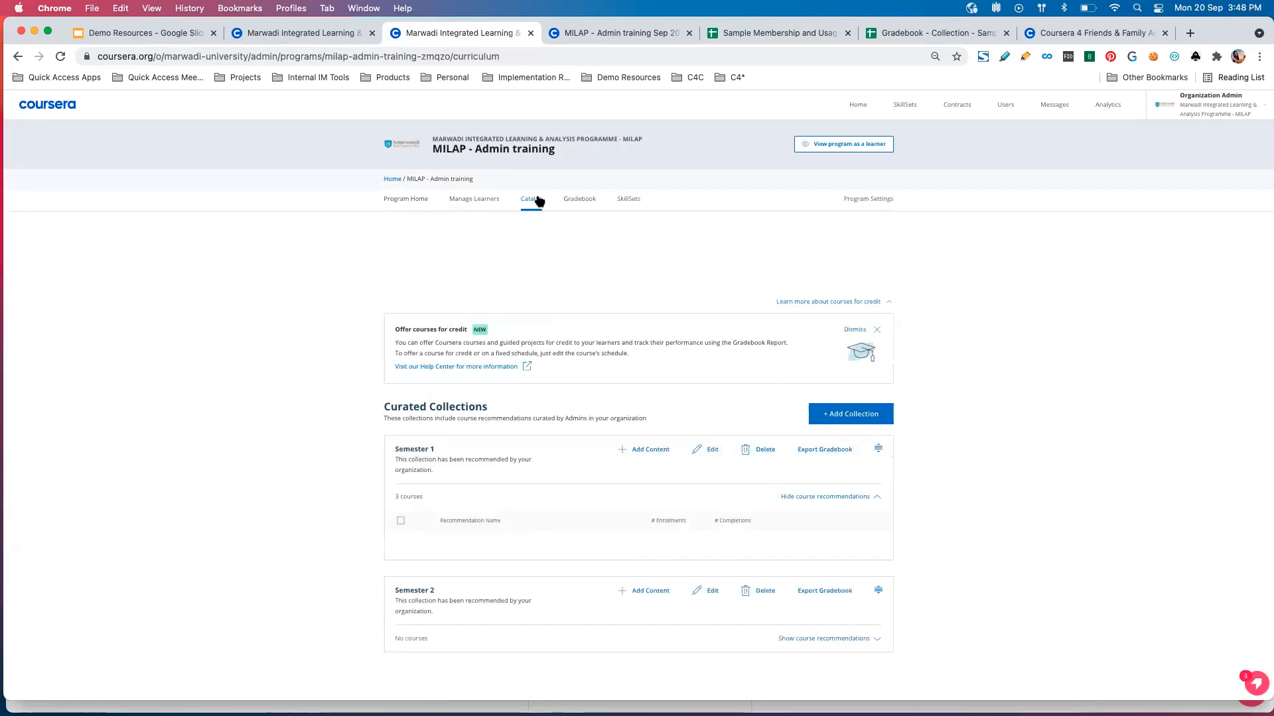
scroll(427, 451, down, 2)
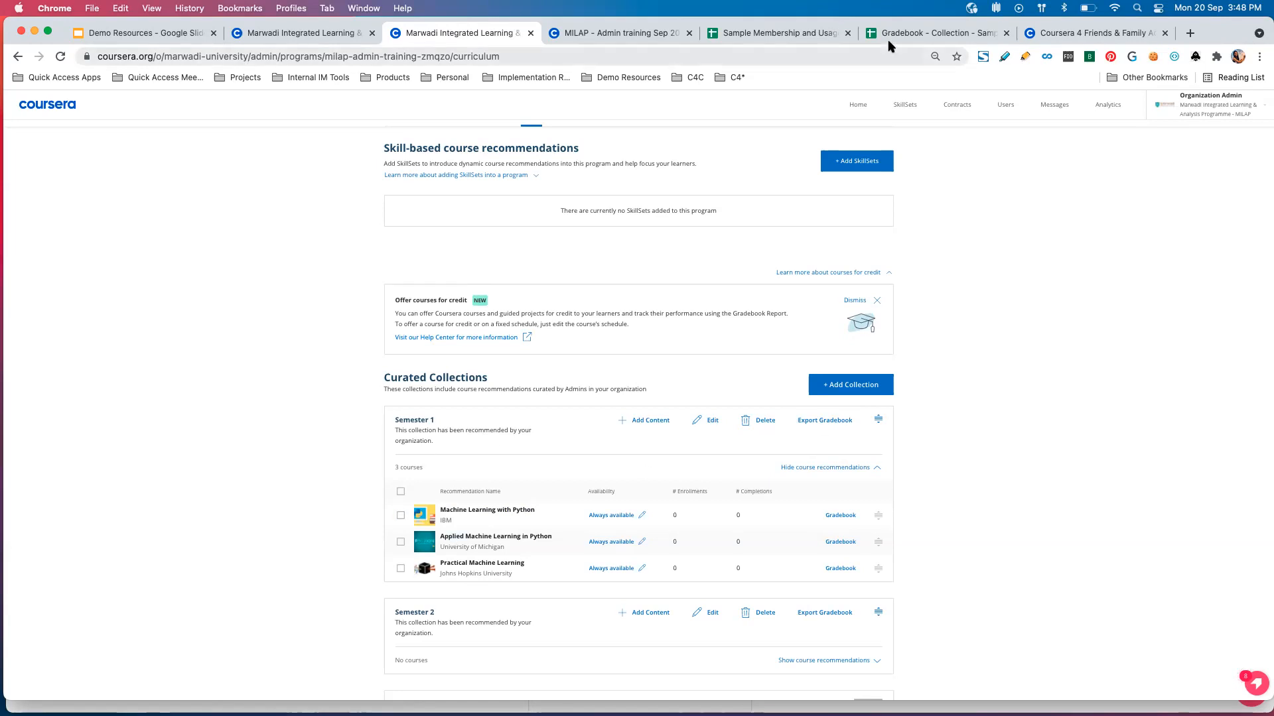
Switch to the Gradebook - Collection - Sample spreadsheet and examine the program, collection, user name and course name in Learner 1's first row.
click(911, 35)
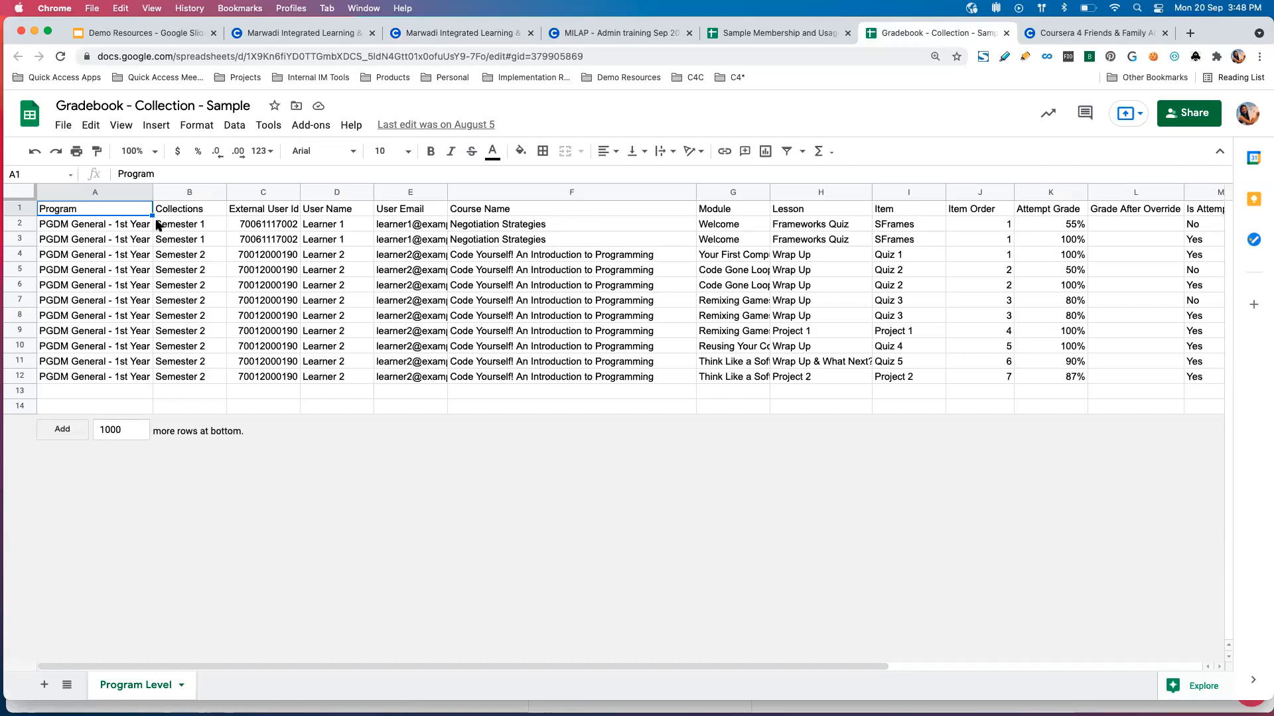
click(138, 230)
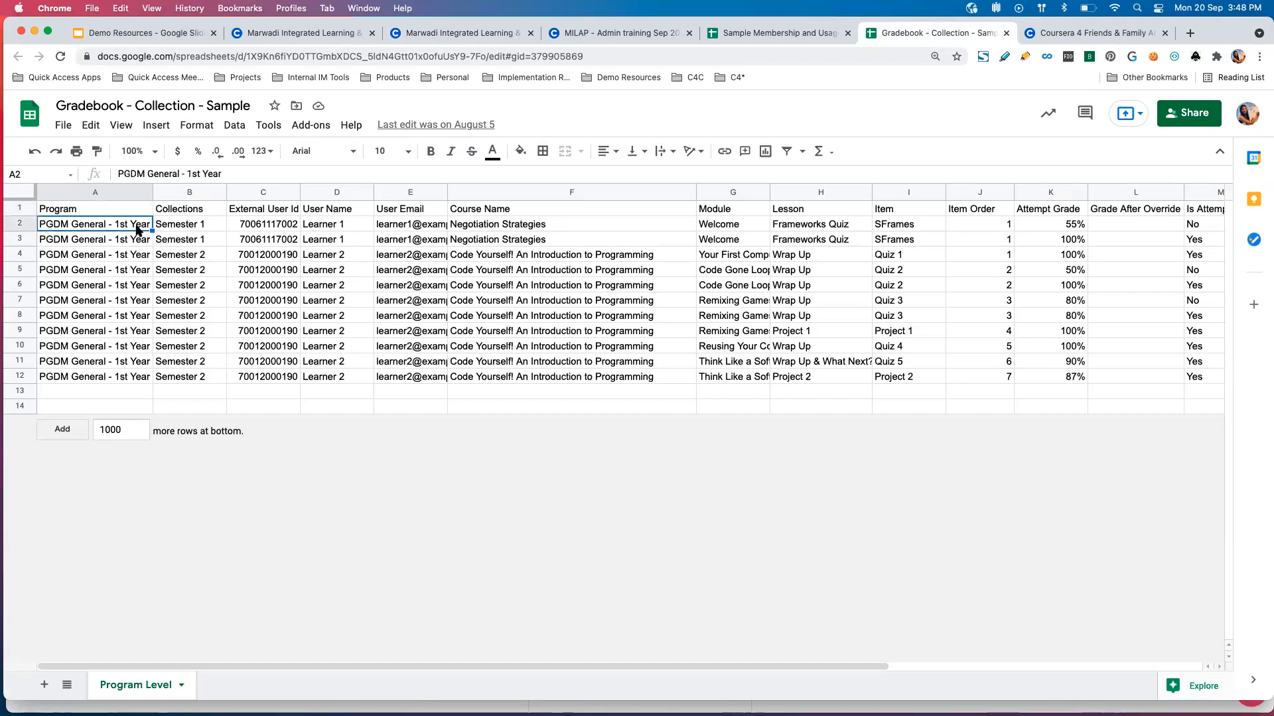
click(192, 228)
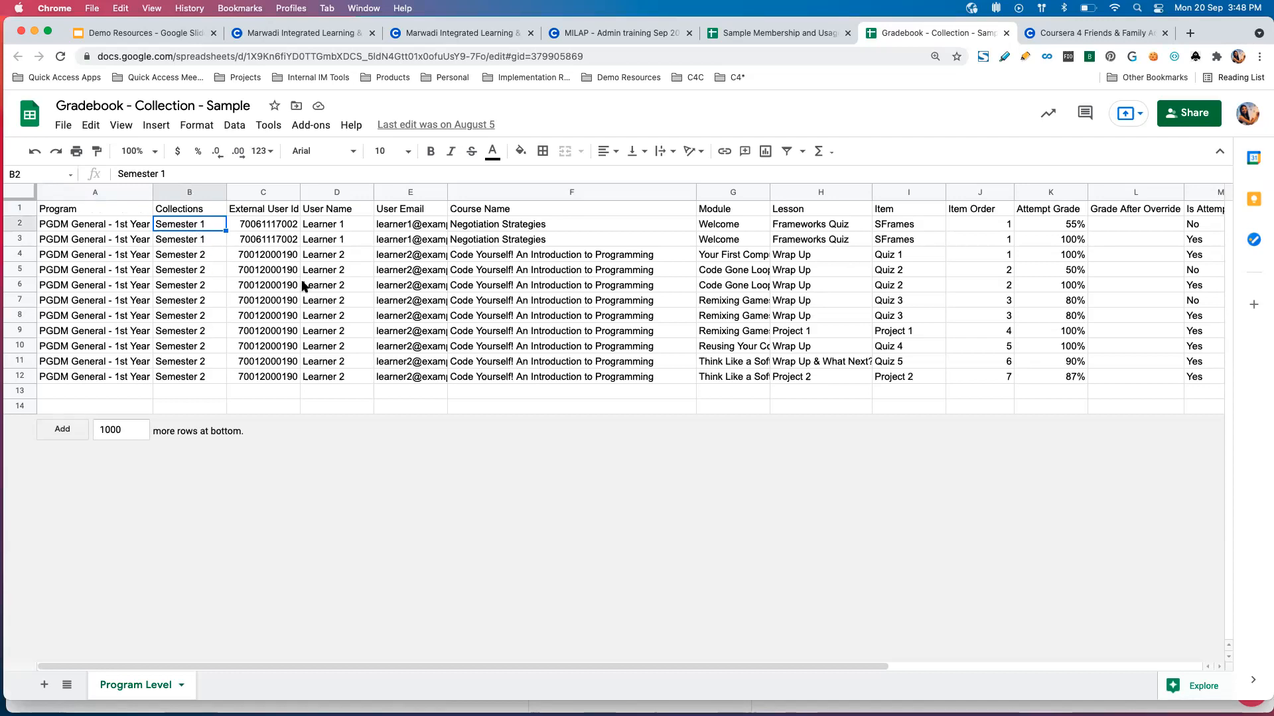
click(365, 226)
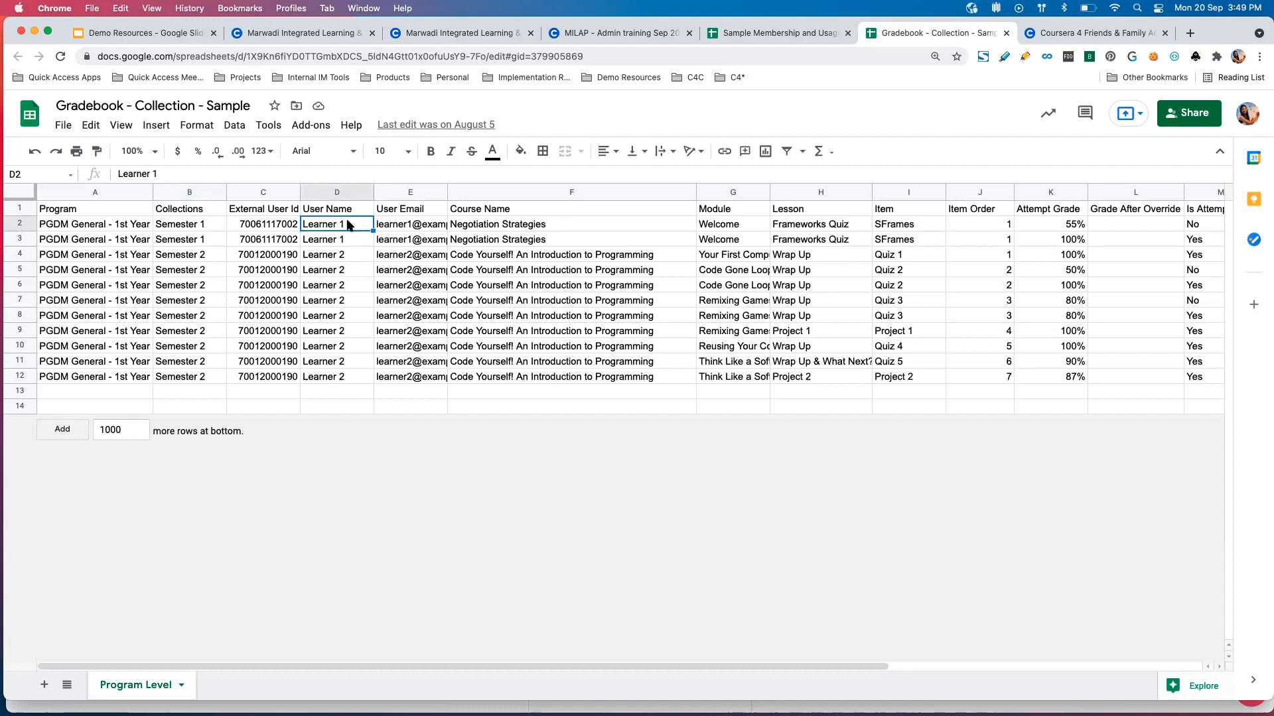
scroll(564, 222, right, 2)
click(538, 229)
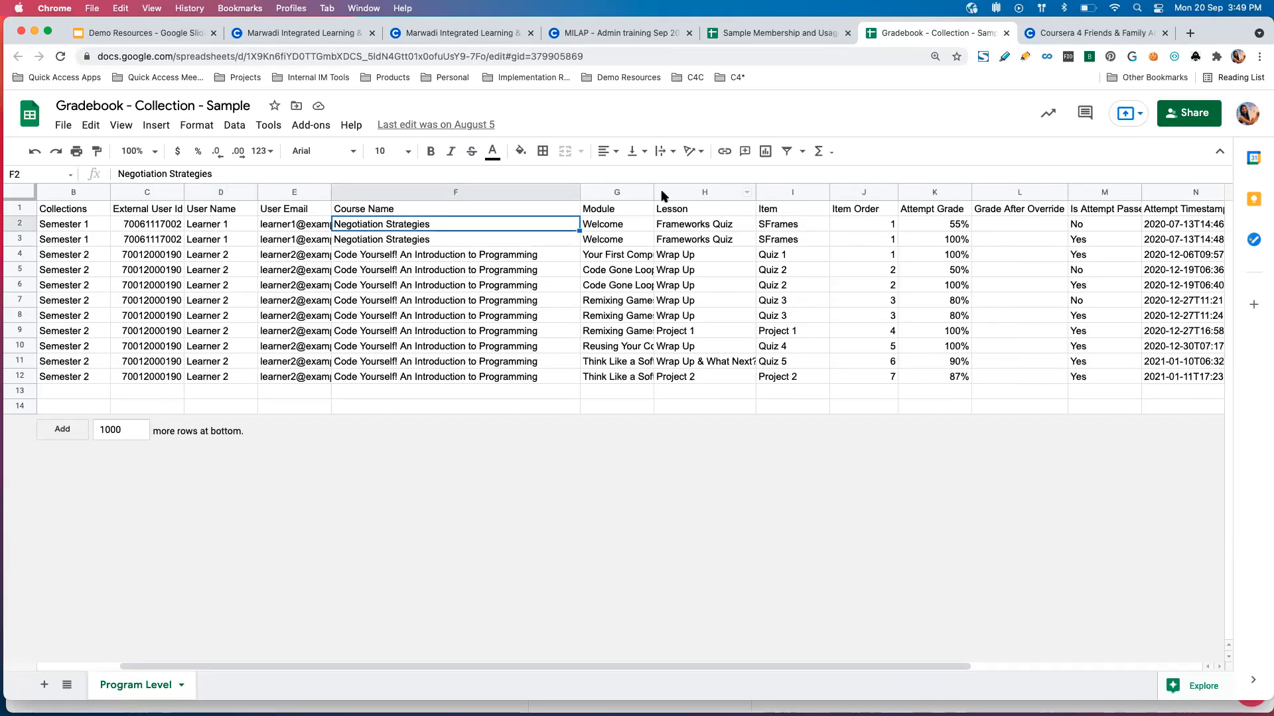
Widen the Module column to reveal its longer names, and examine the Item and Item Order columns.
drag(653, 191, 712, 191)
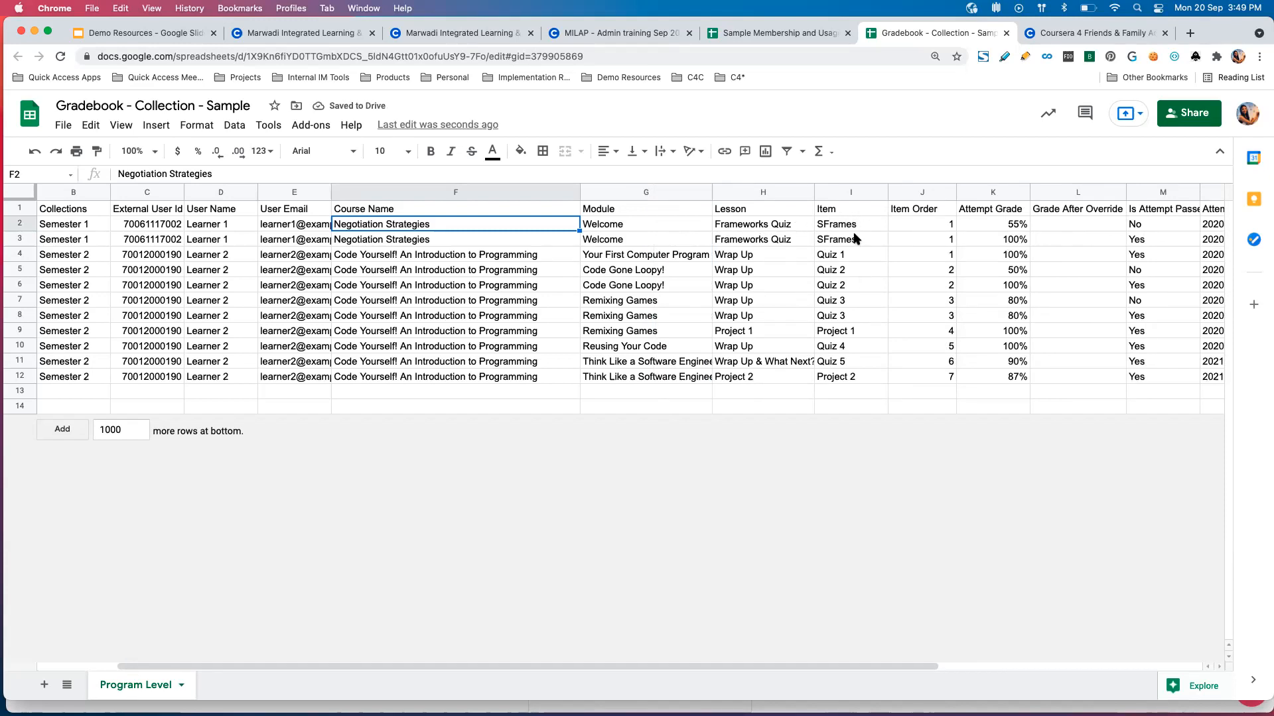
drag(850, 208, 840, 386)
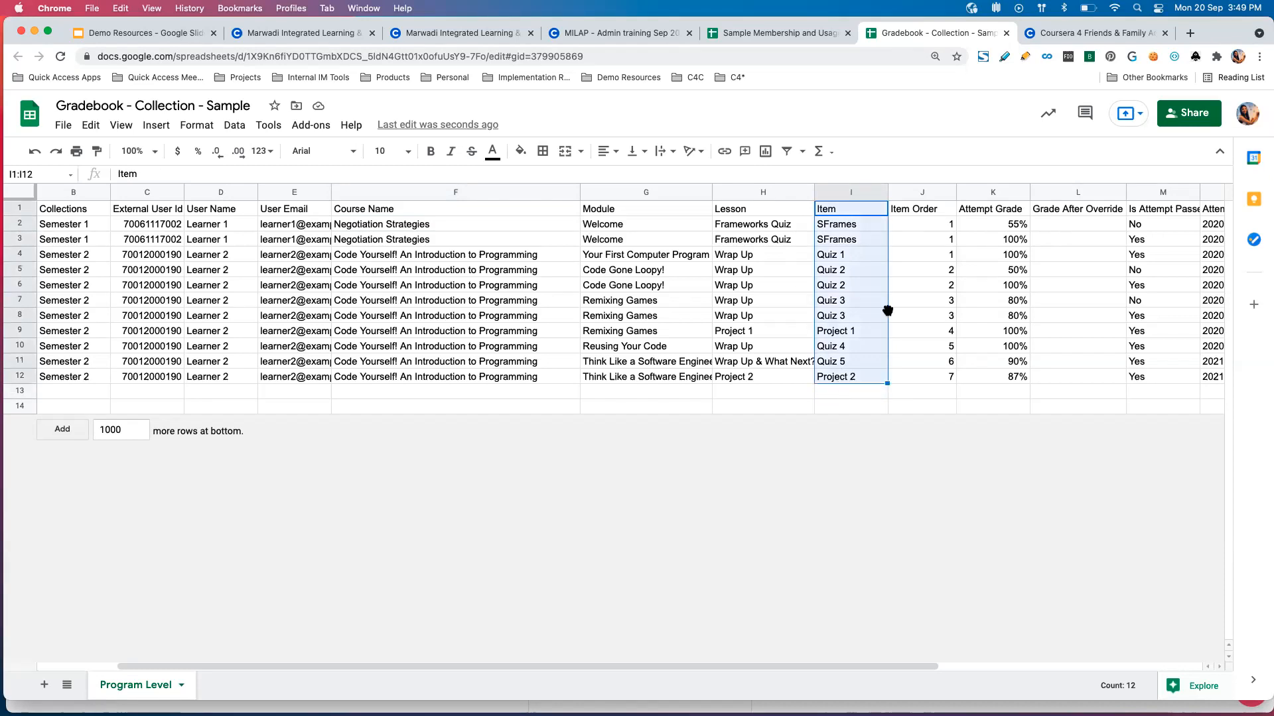
scroll(889, 313, right, 4)
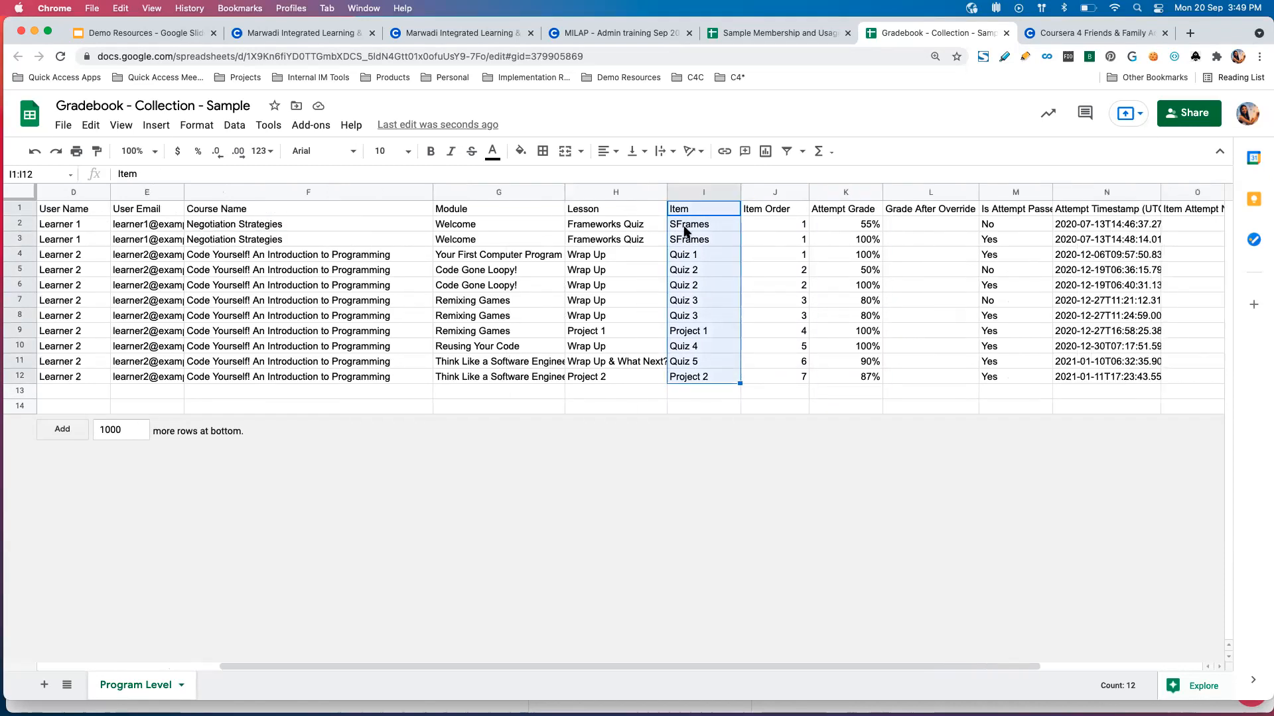
click(772, 225)
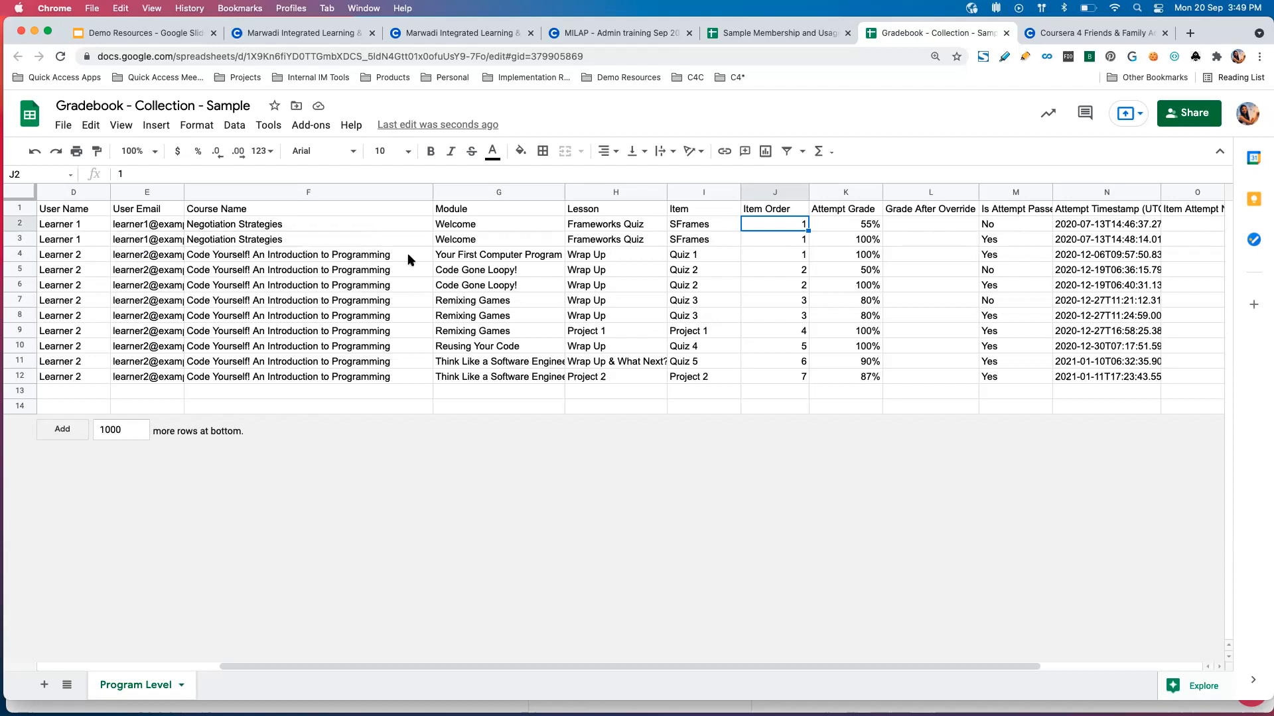
Examine the module, lesson, item and item order of Learner 1's first Negotiation Strategies entry.
click(511, 228)
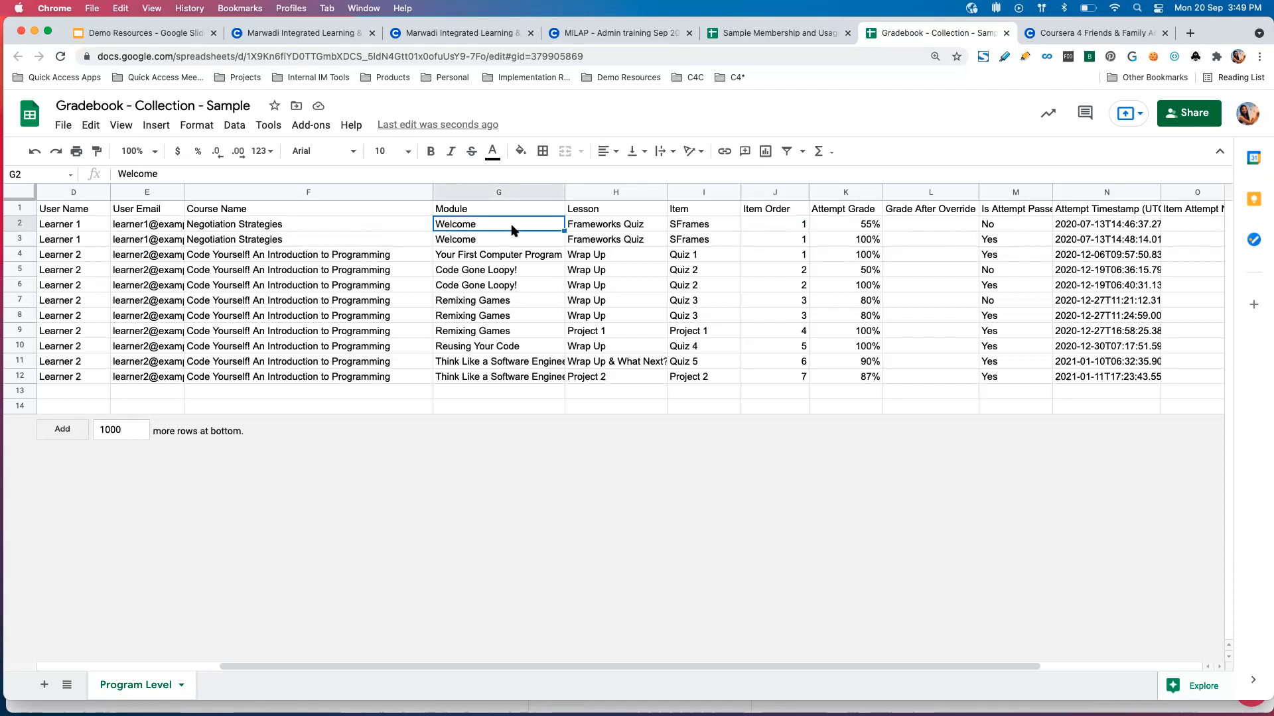
click(630, 229)
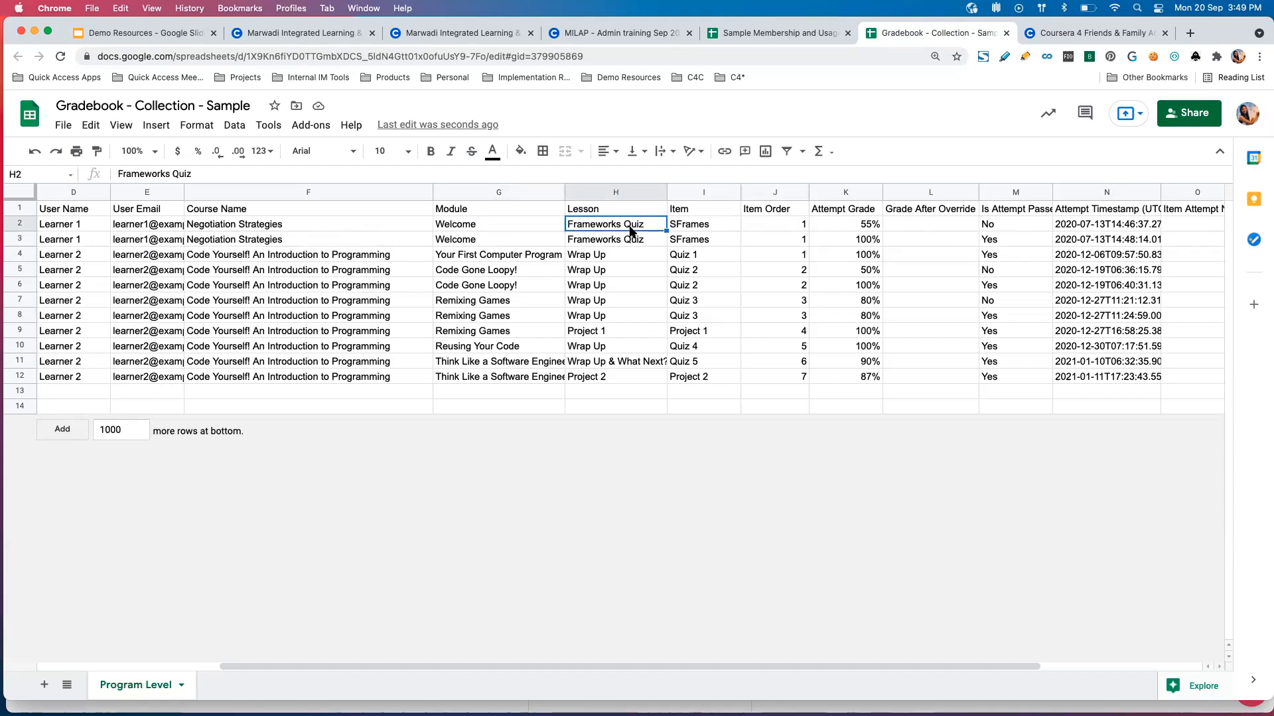
click(688, 228)
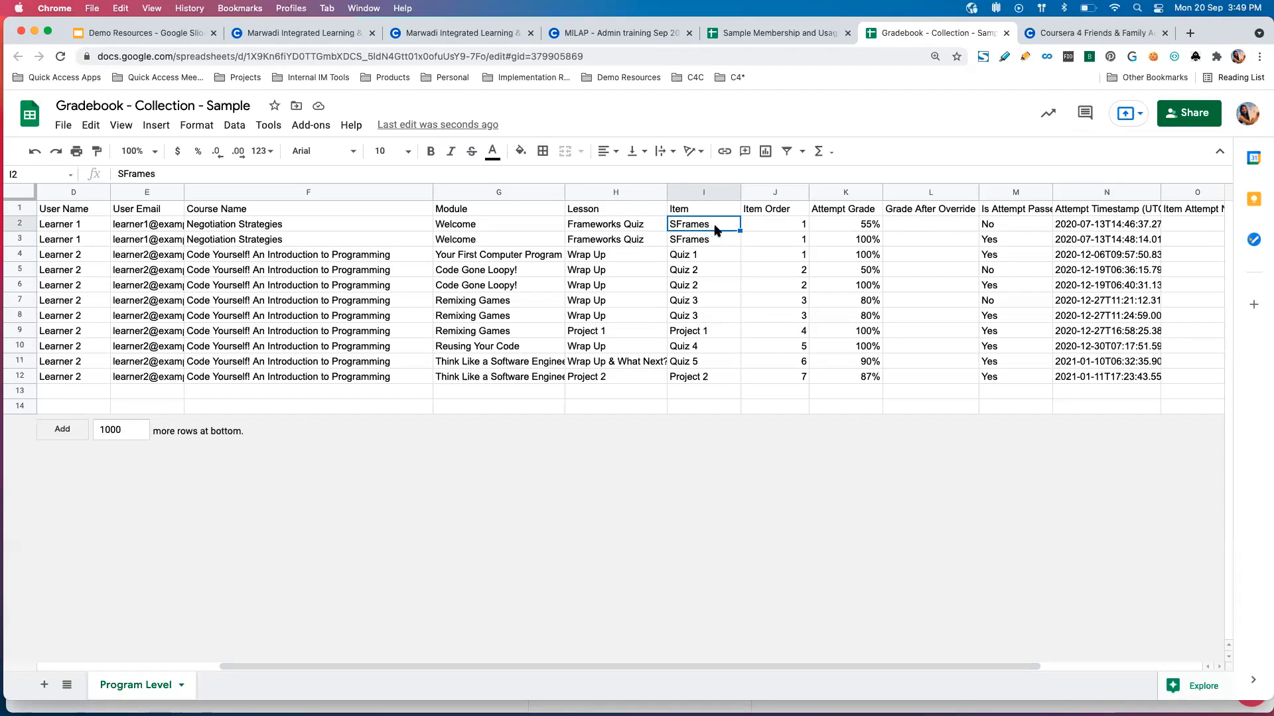
click(774, 227)
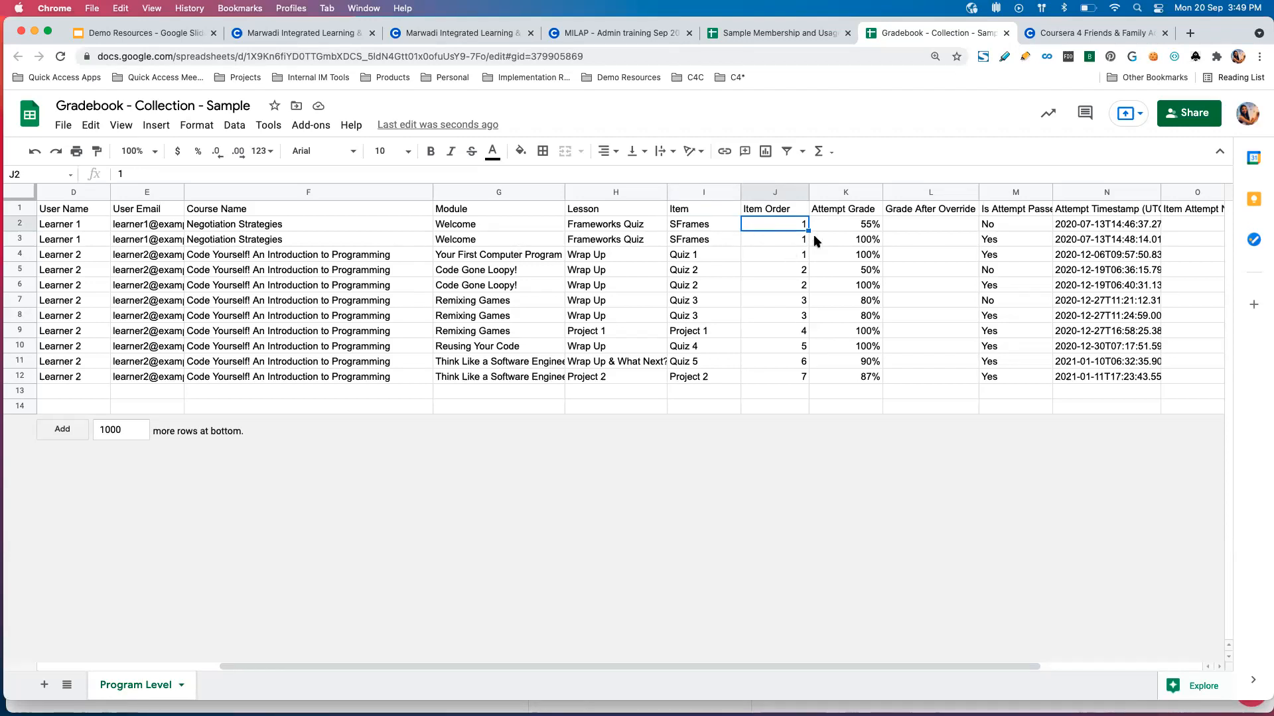
Compare the attempt grade and attempt passed status of Learner 1's two SFrames attempts.
scroll(814, 233, right, 2)
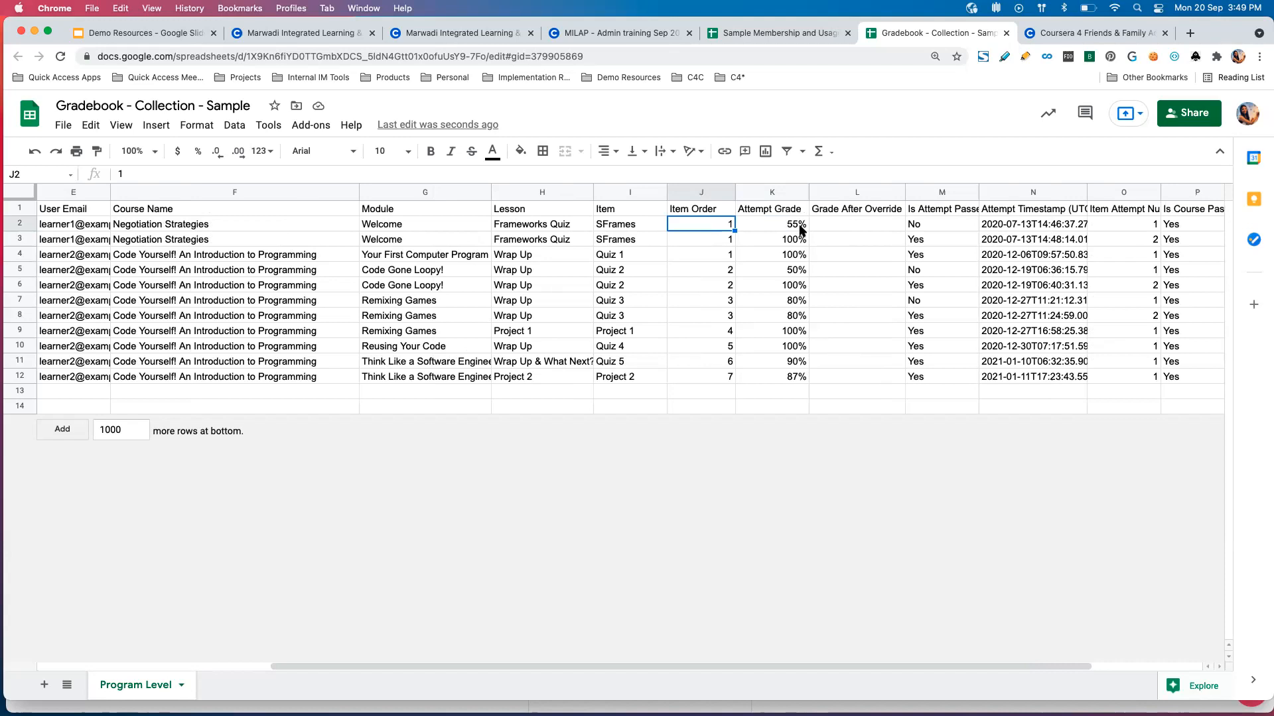
click(800, 229)
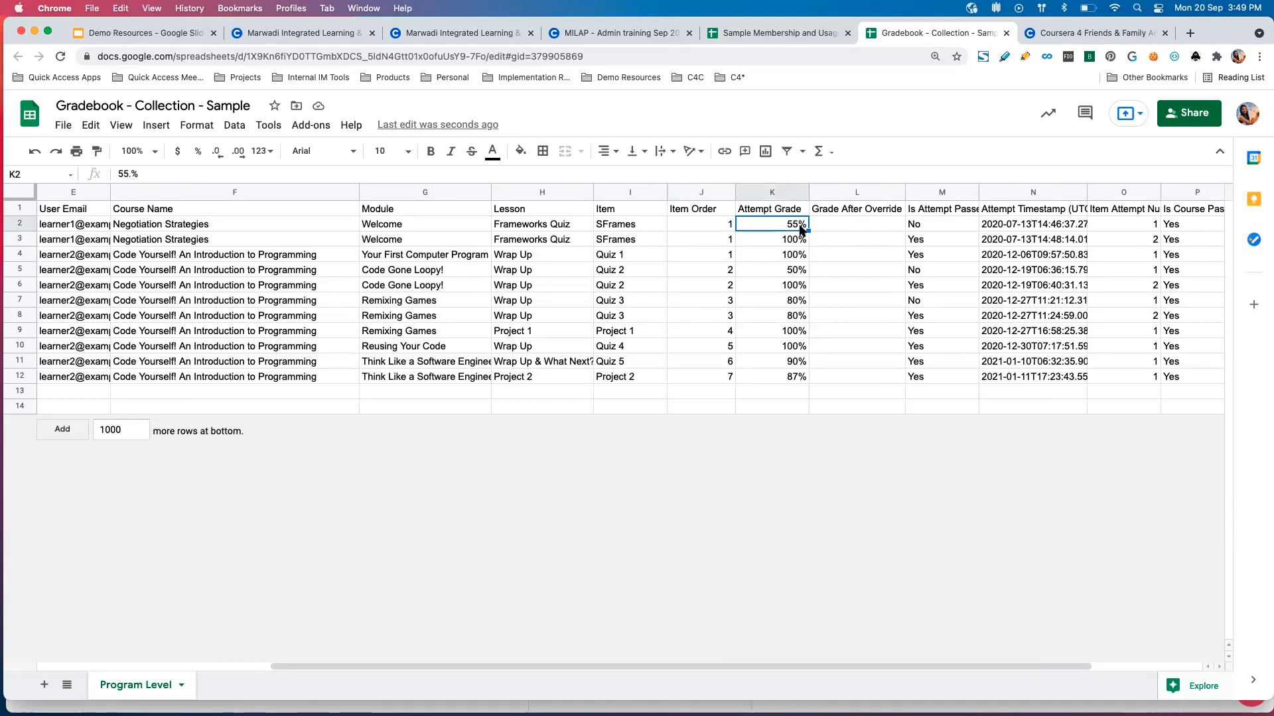
click(953, 226)
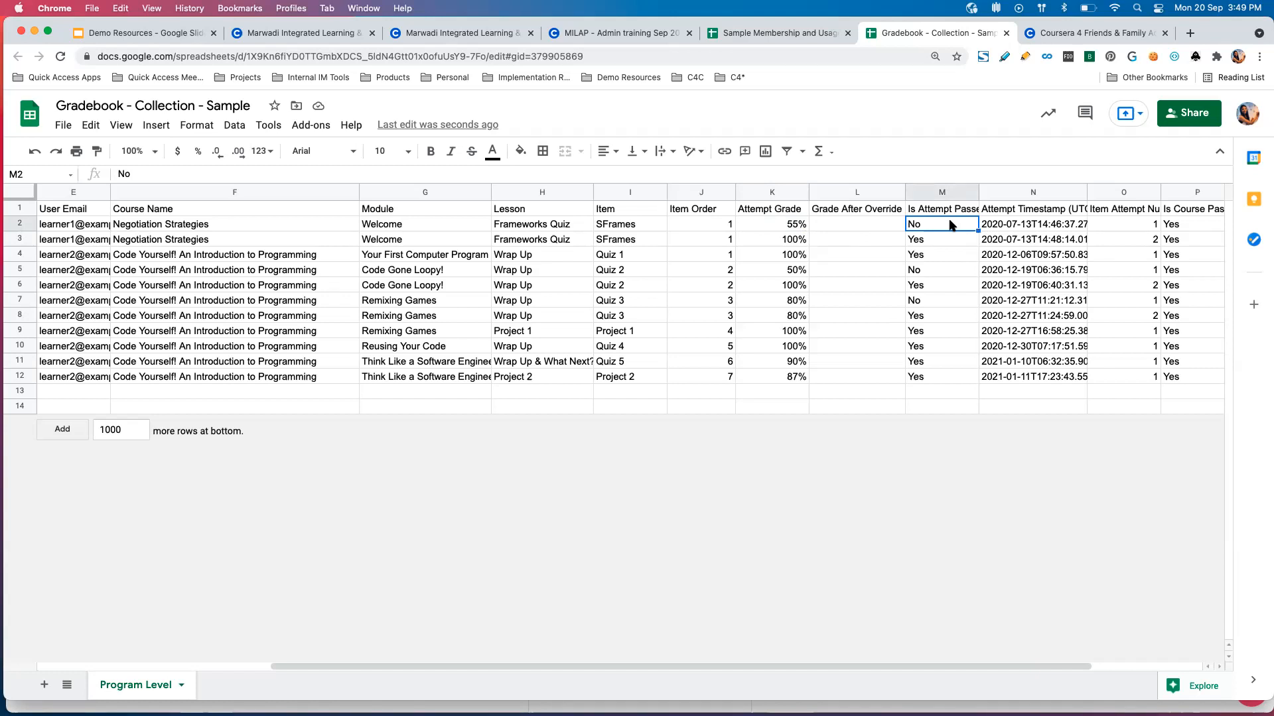
click(801, 243)
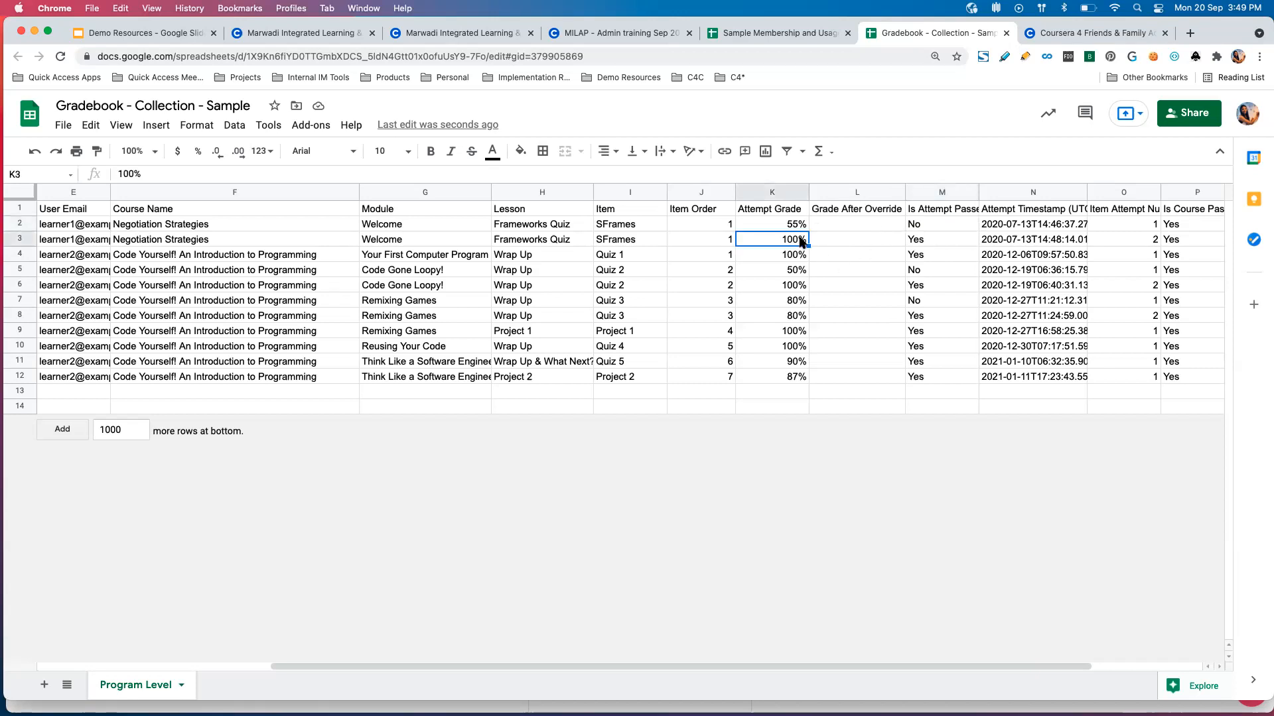
click(936, 246)
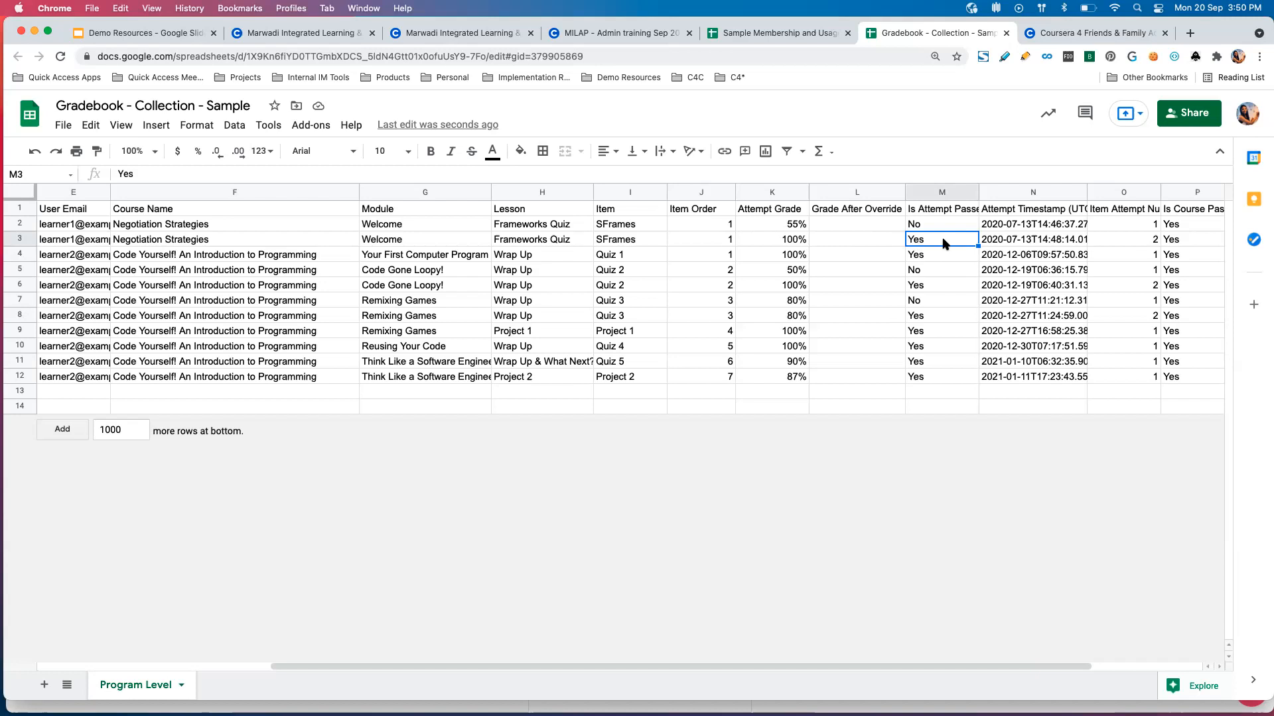
Examine the item attempt numbers of Learner 1's two SFrames attempts and recheck the first attempt's grade.
scroll(945, 244, right, 2)
click(1060, 235)
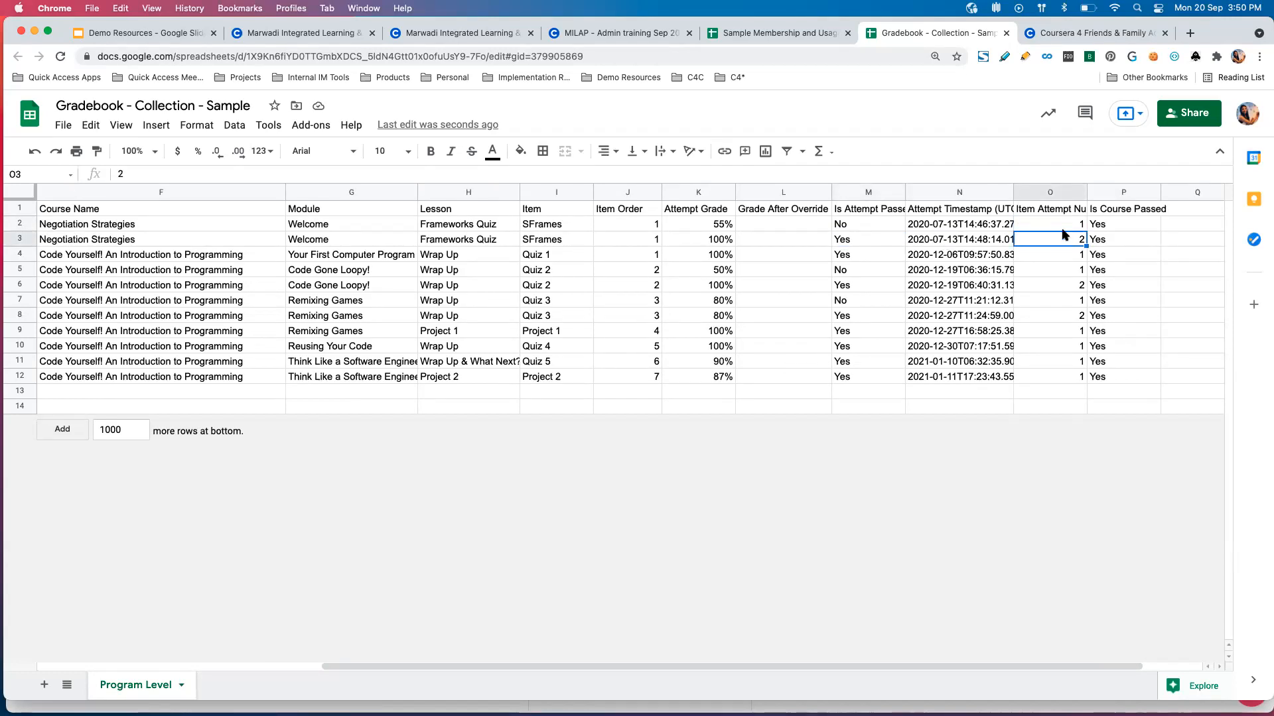
click(1064, 226)
click(1066, 243)
click(728, 228)
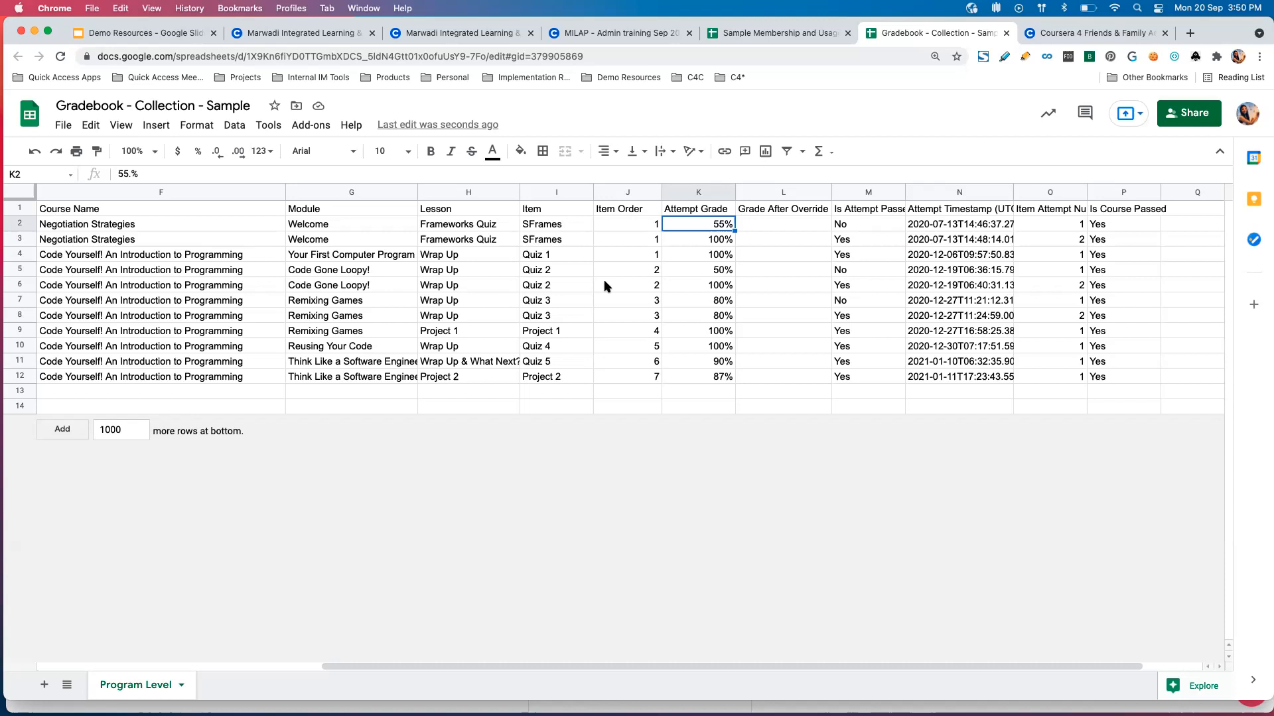
Return to the MILAP - Admin training program's catalog page in the Coursera admin portal.
click(775, 35)
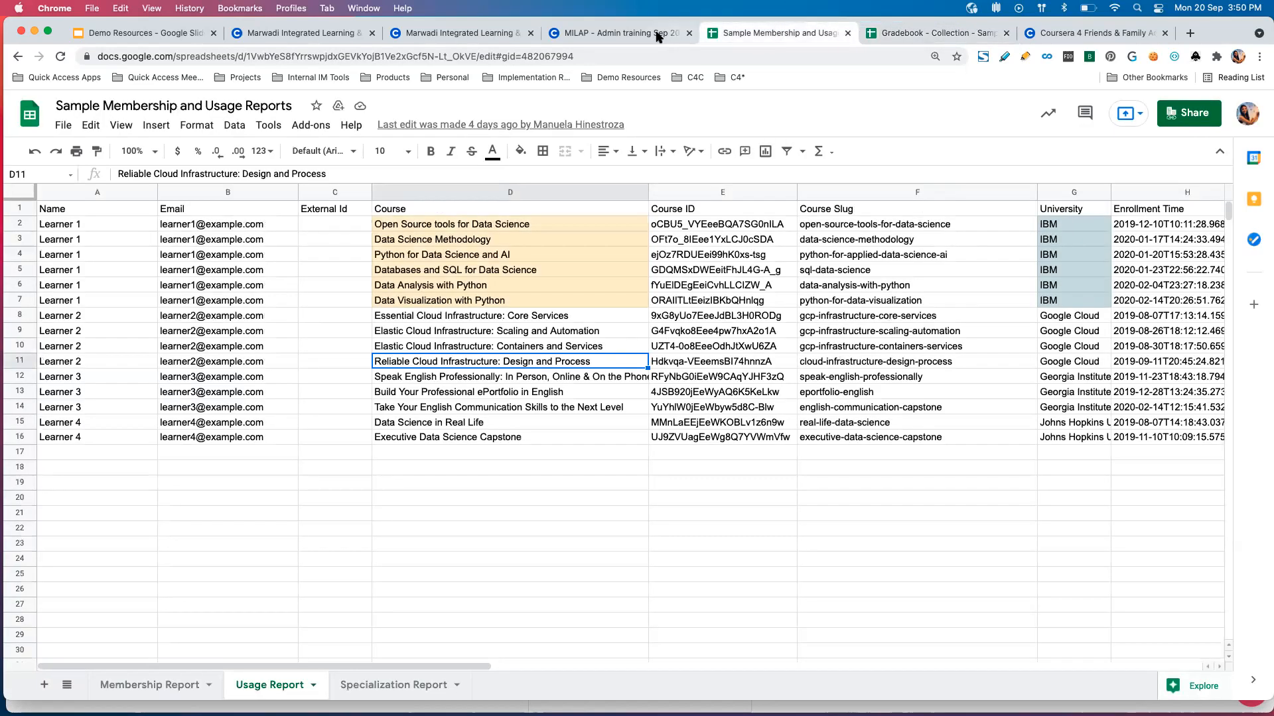
click(660, 37)
click(492, 39)
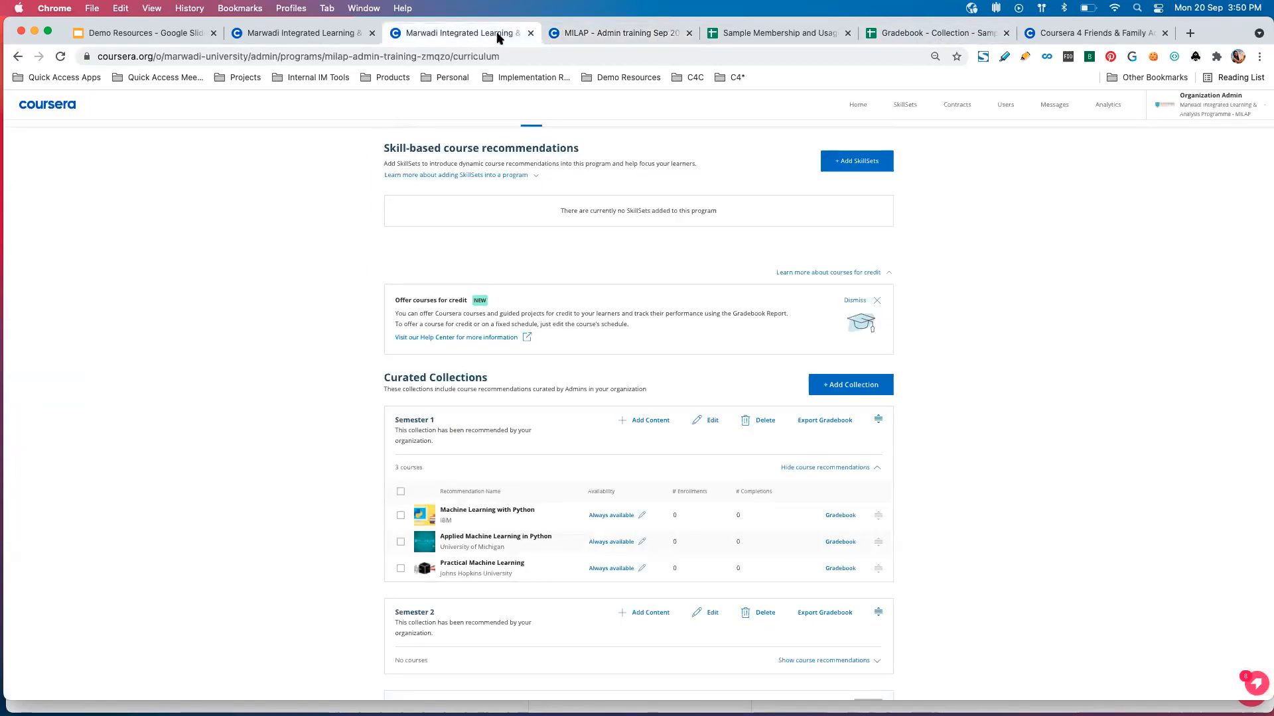
scroll(770, 137, up, 2)
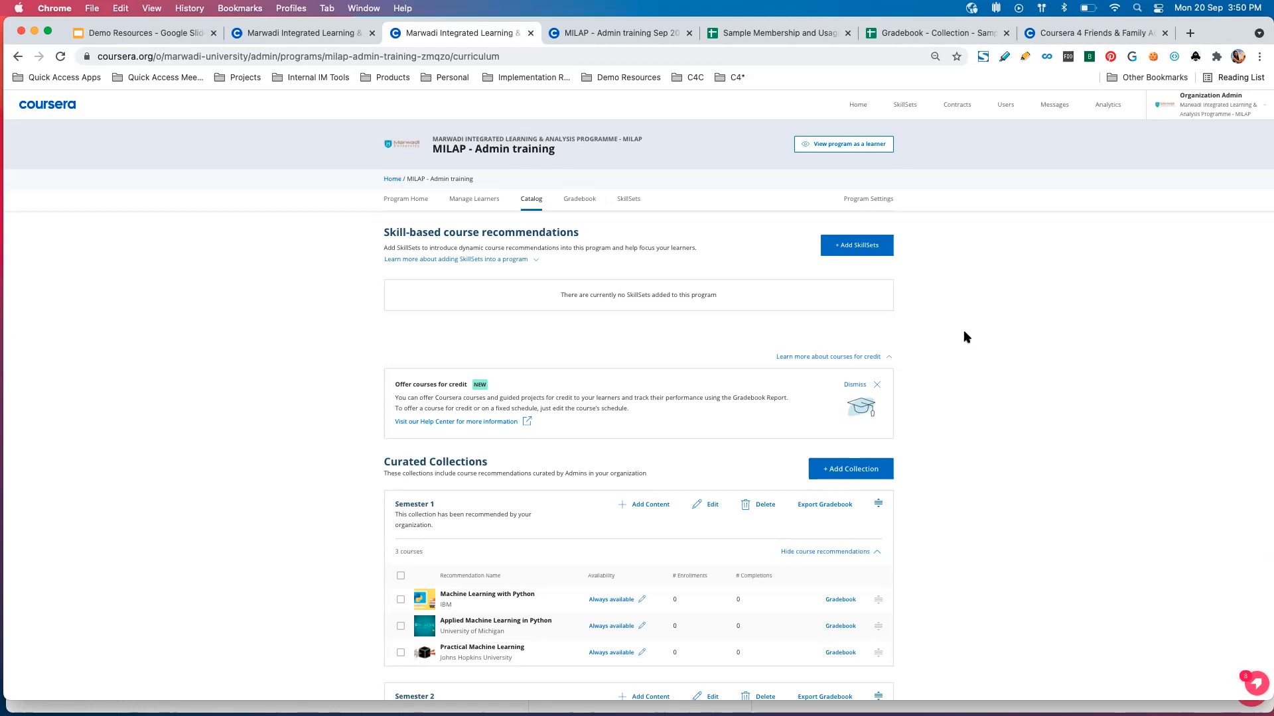
Switch to the Coursera 4 Family & Friends program's gradebook and open the Gradebook Report for the AI For Everyone course.
click(1062, 36)
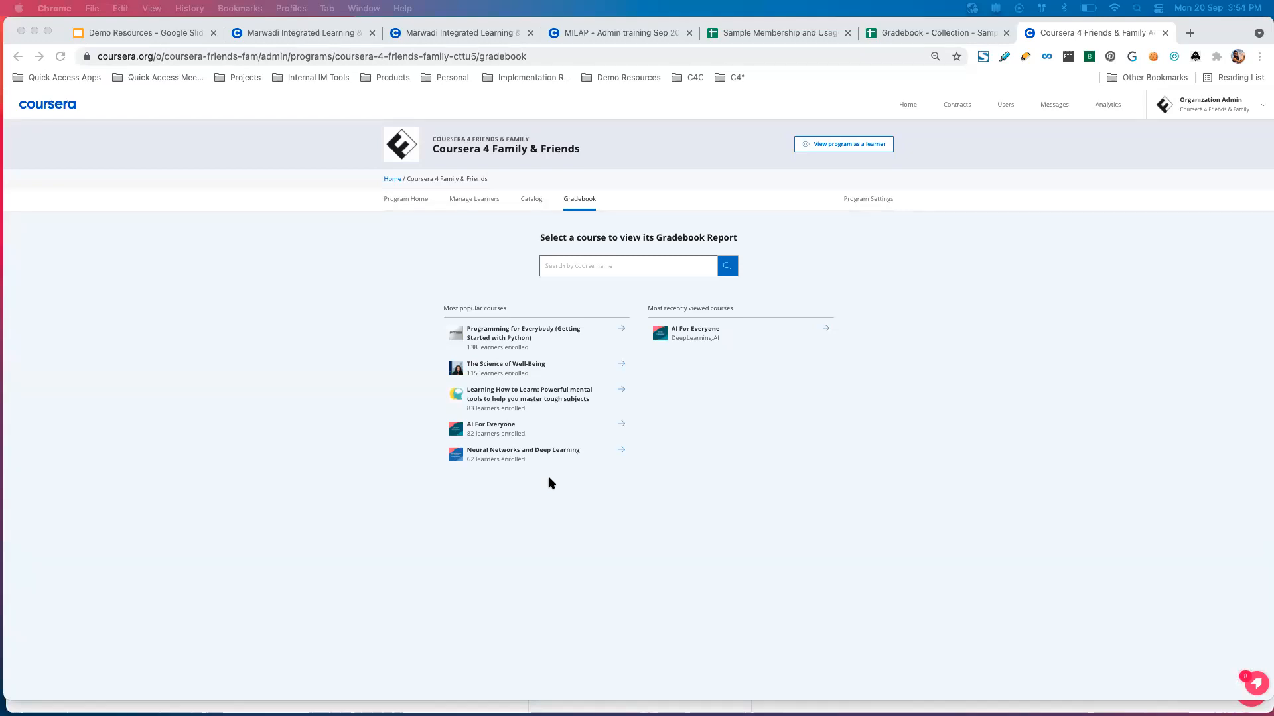
click(692, 380)
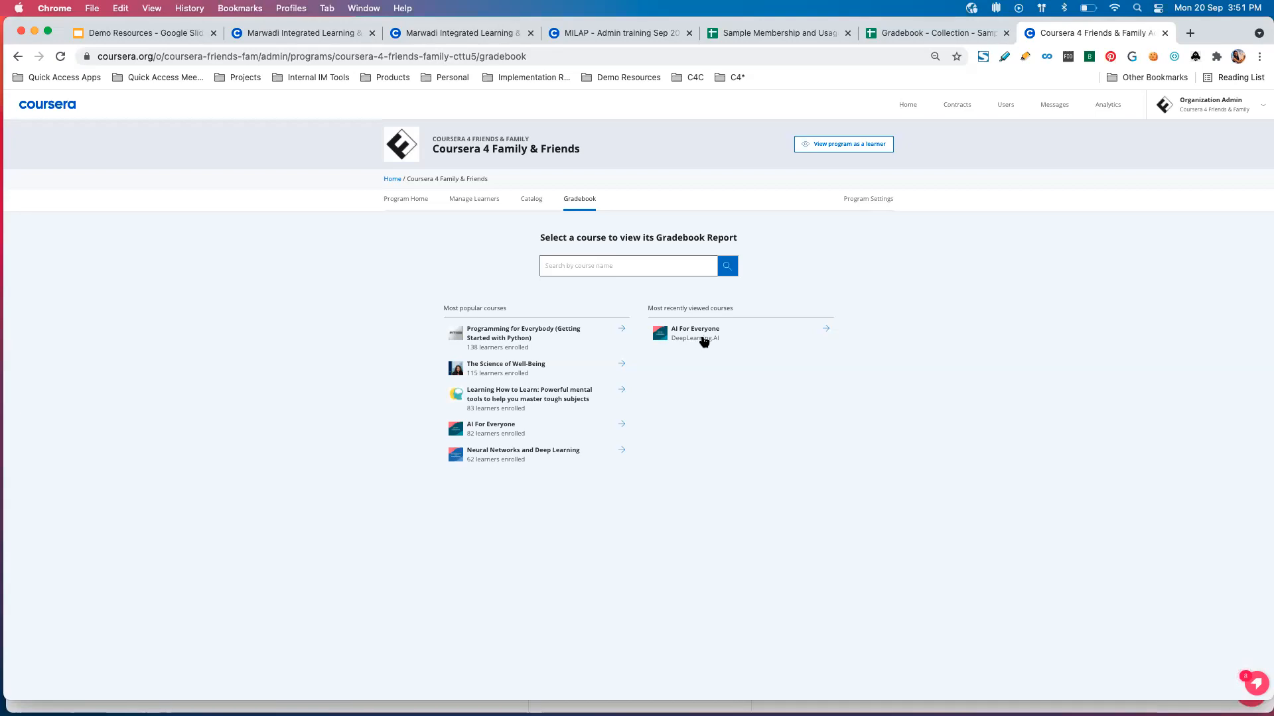
click(704, 341)
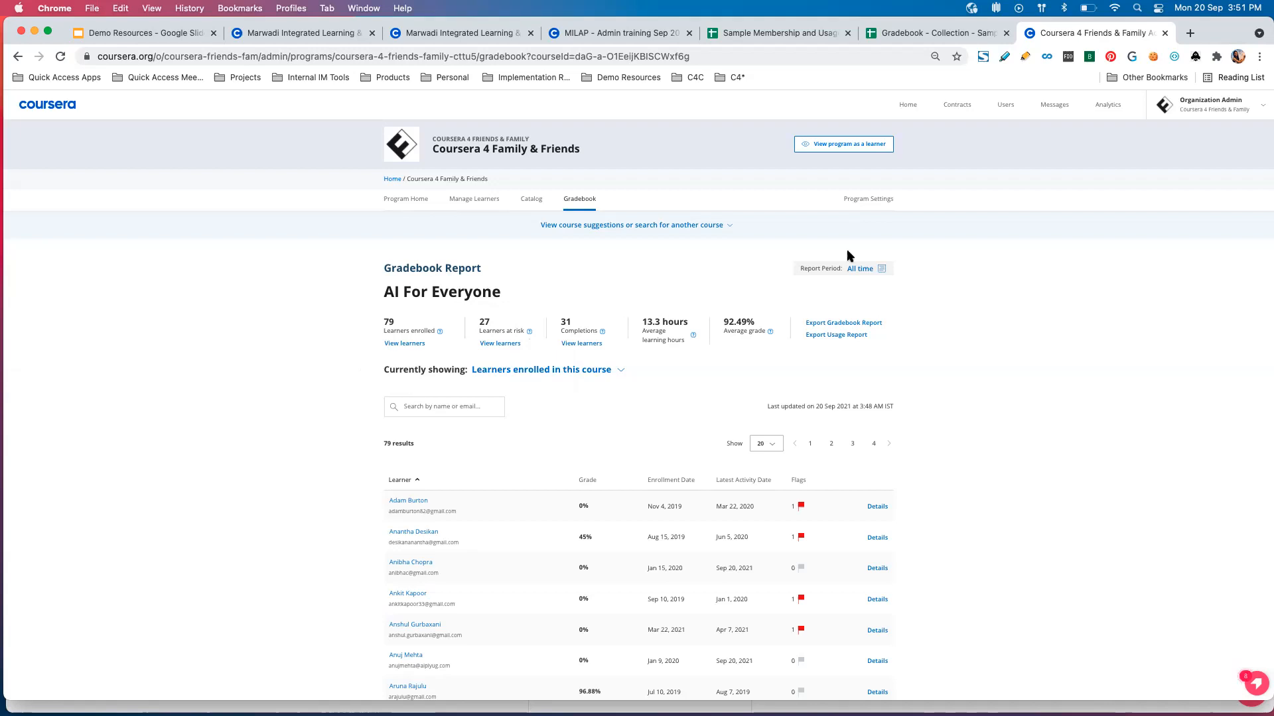
Check the gradebook's course suggestions and search area, collapse it, and review the AI For Everyone enrolled and at-risk learner metrics.
click(728, 227)
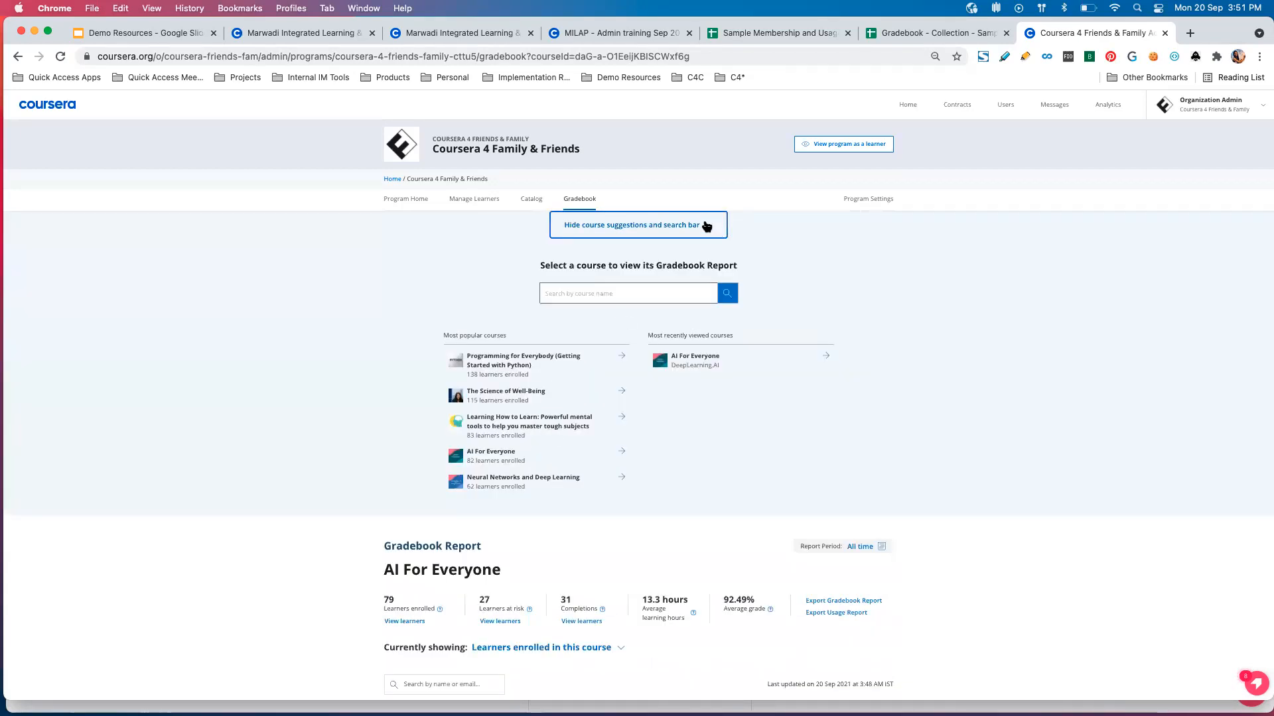
click(706, 227)
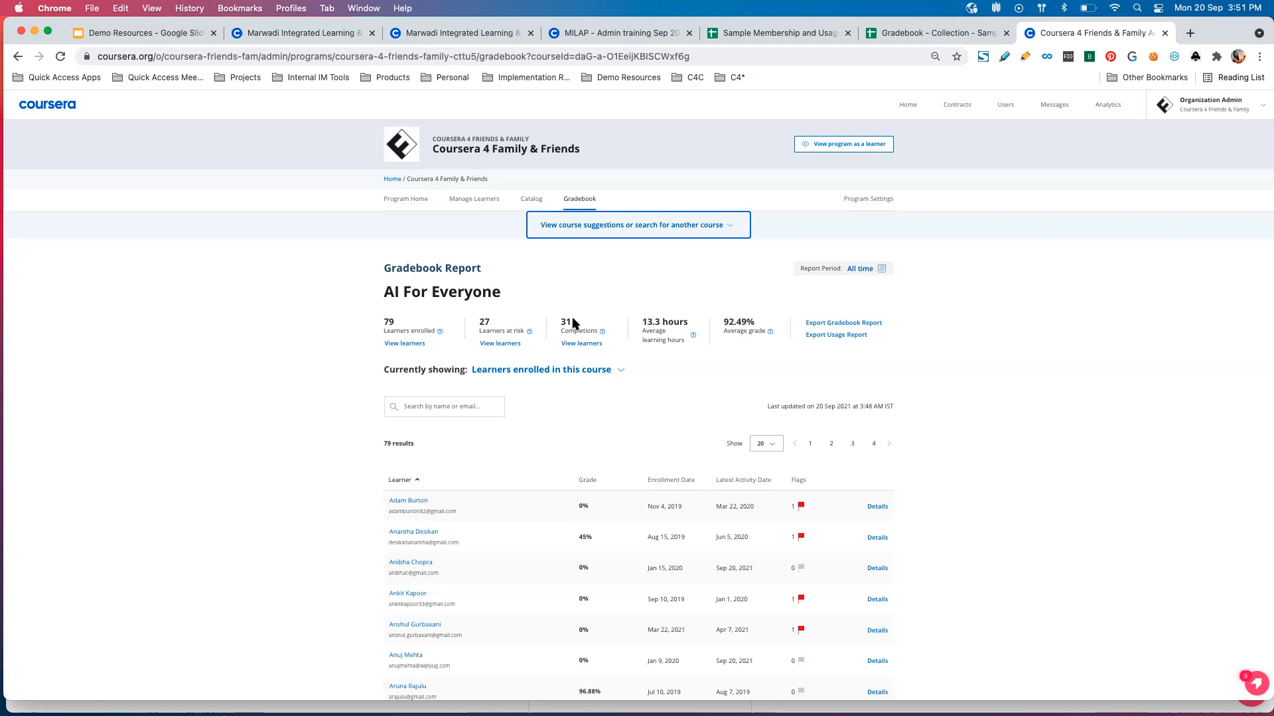
scroll(573, 323, down, 1)
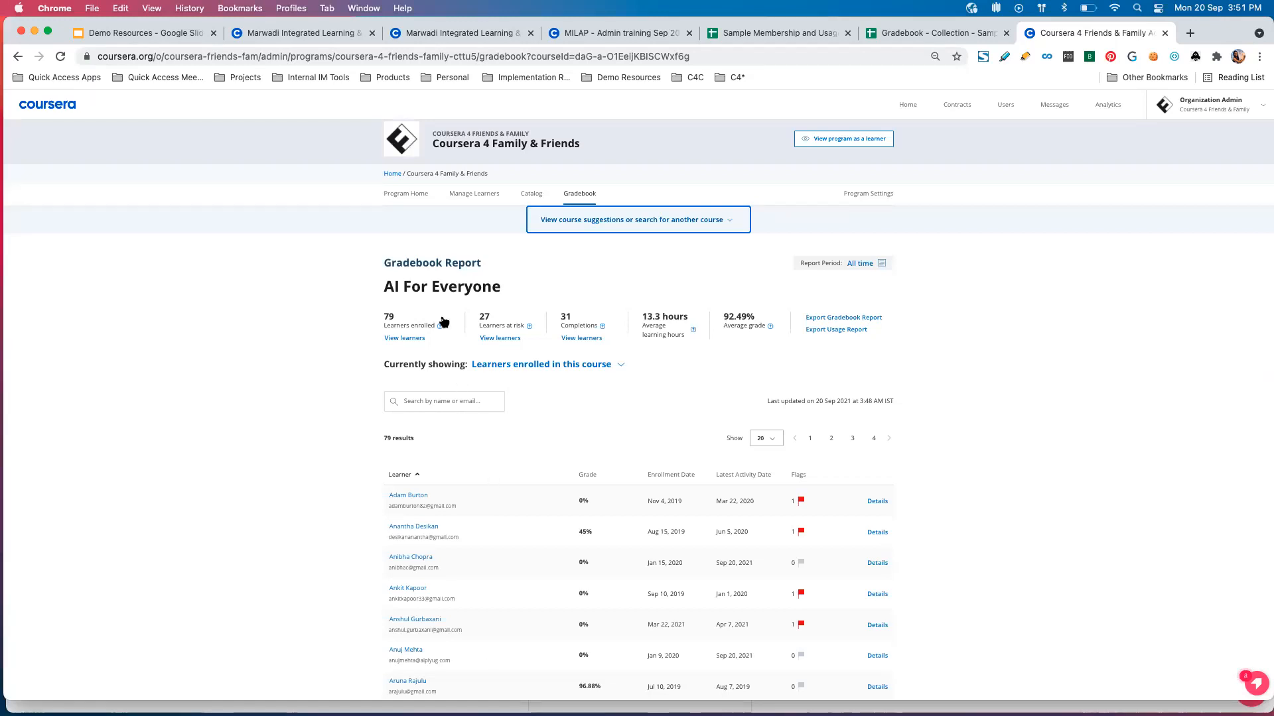
mouse_move(442, 328)
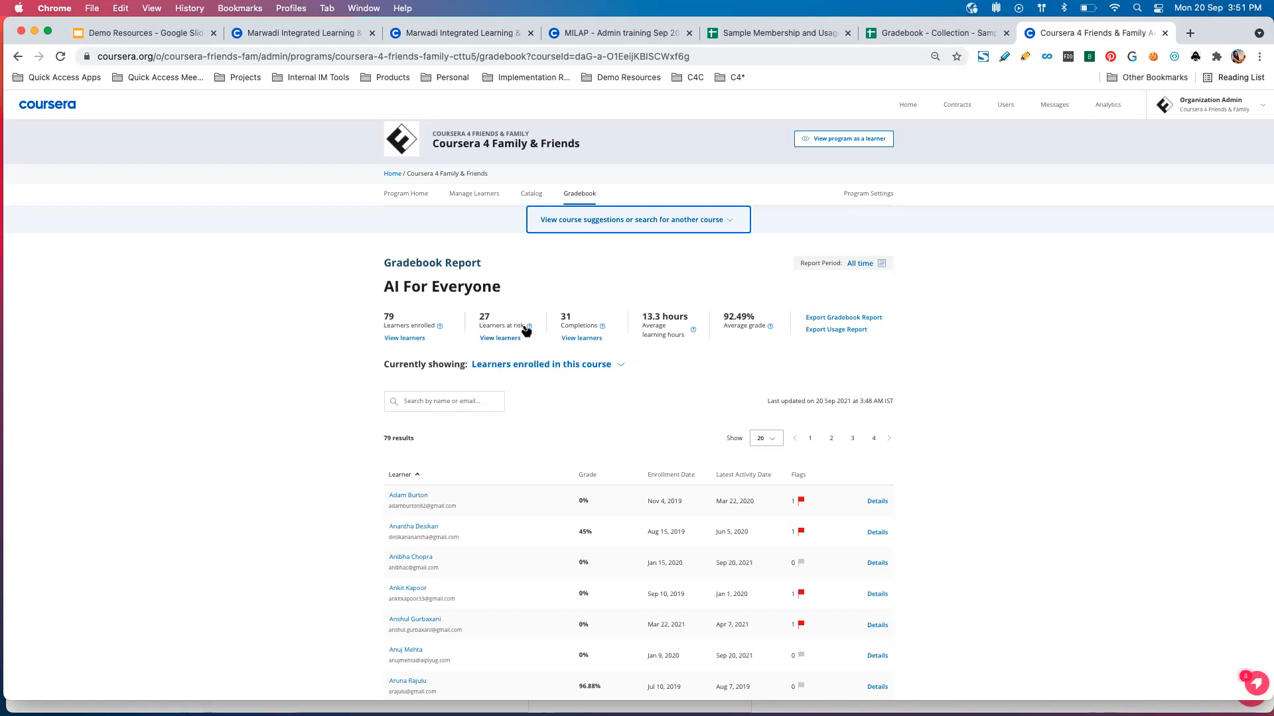
mouse_move(529, 327)
Filter the AI For Everyone Gradebook Report to learners who completed this course and look through the list.
click(619, 365)
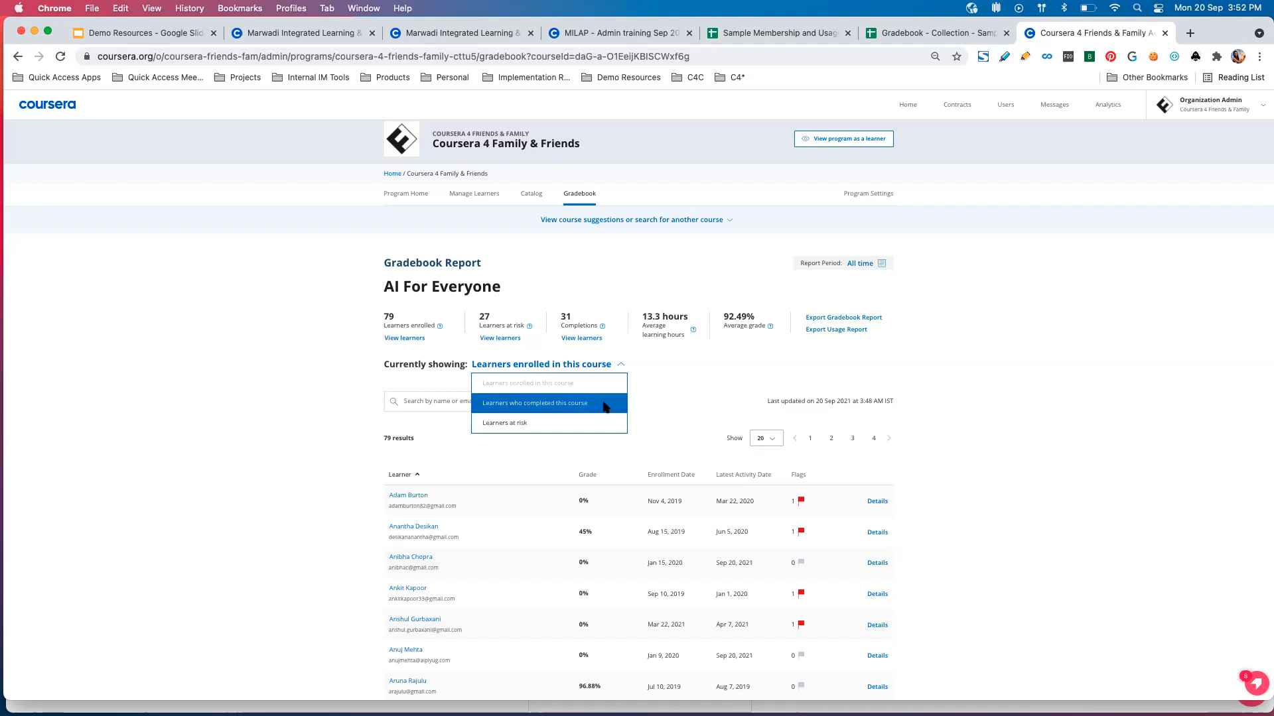
click(605, 403)
scroll(604, 407, down, 3)
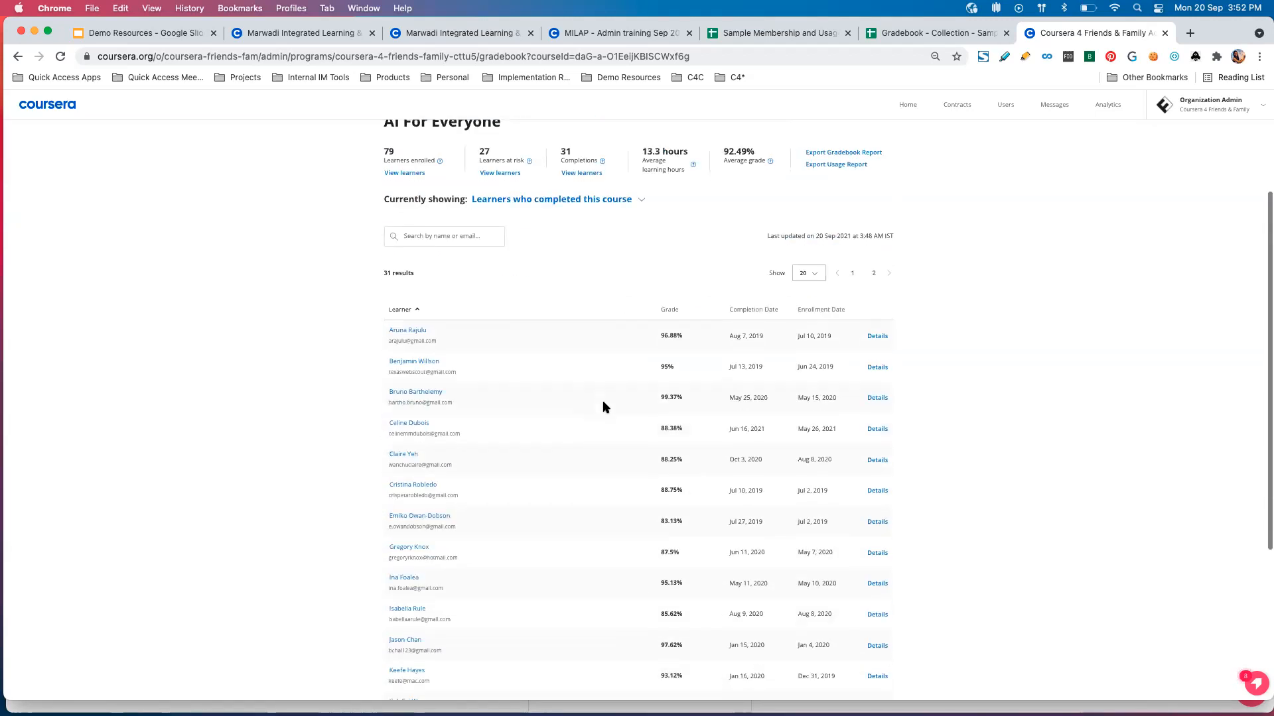
scroll(602, 406, down, 2)
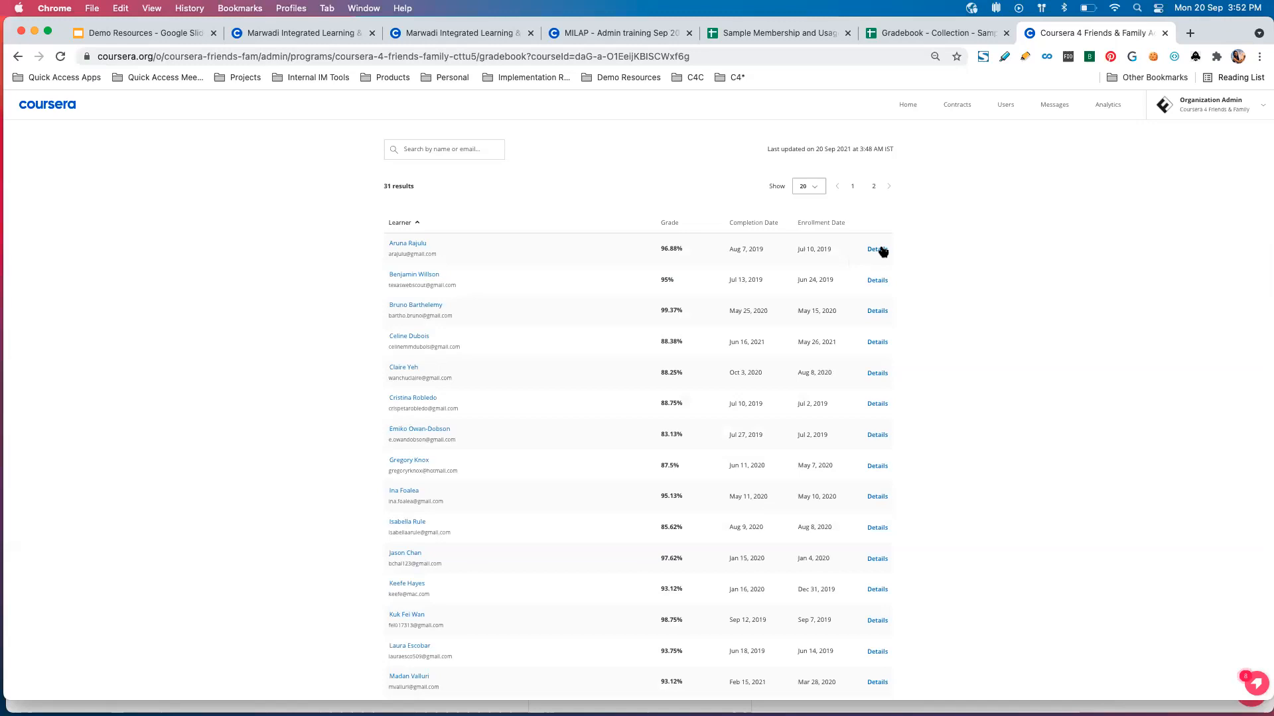
Open the performance details of the learner with the 97.62% grade, view their course certificate, and return to the details.
click(877, 560)
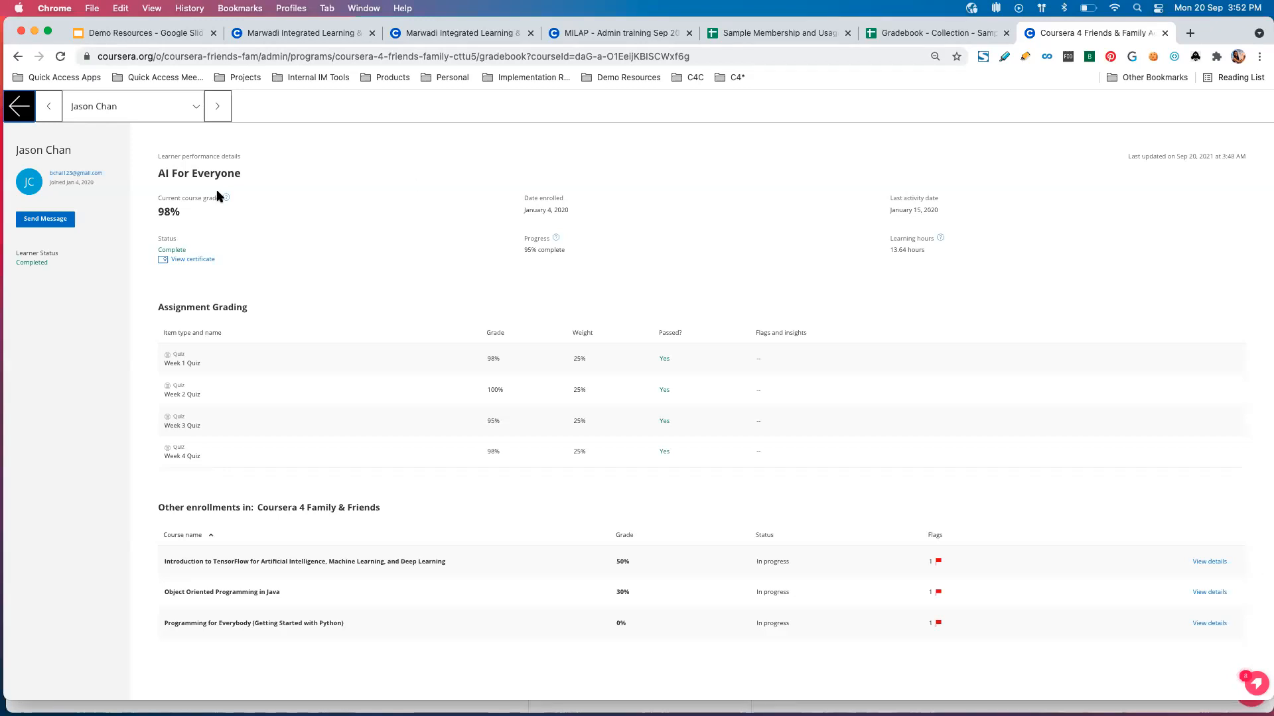
click(186, 259)
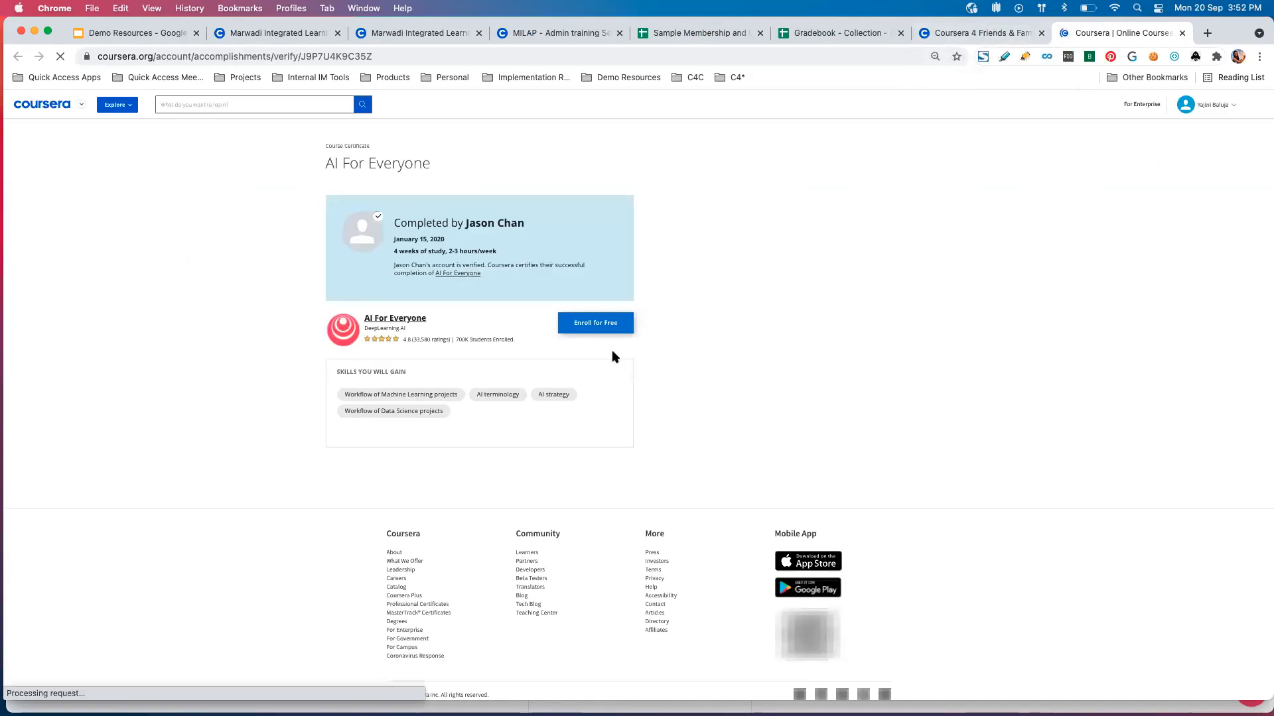
click(994, 35)
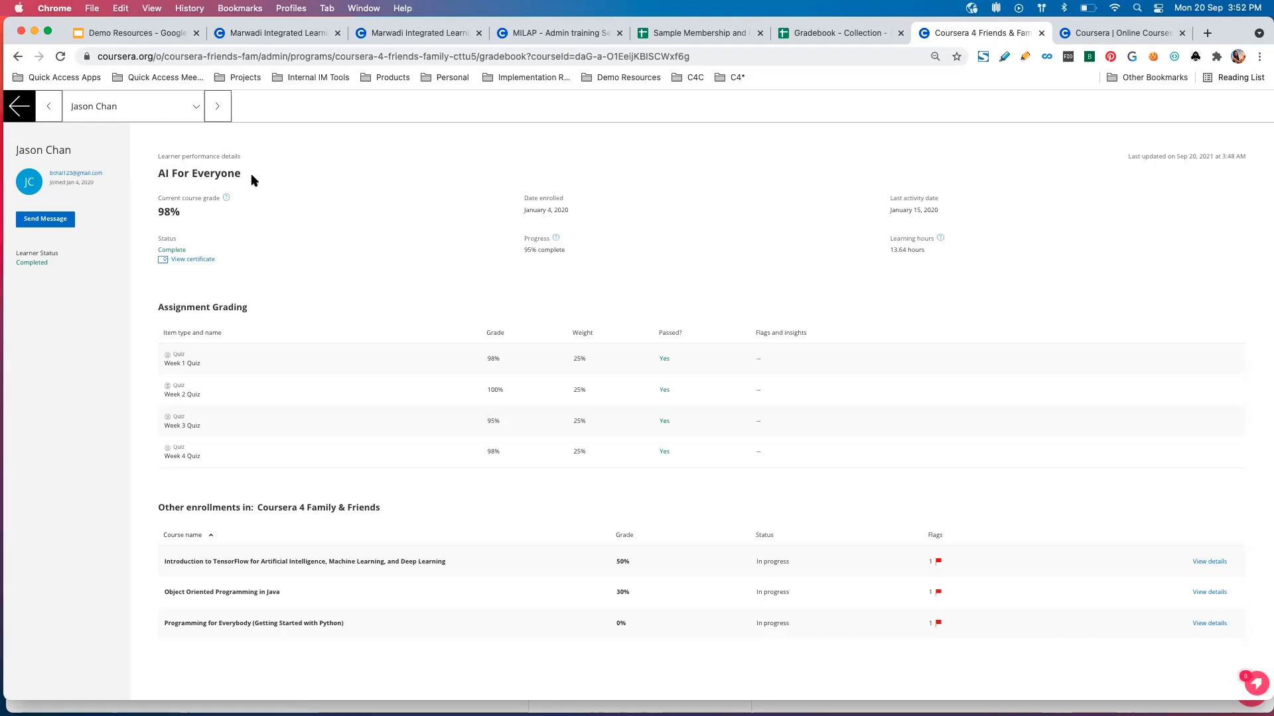
Review the learner's assignment grading and other enrollments, and return to the AI For Everyone Gradebook Report.
scroll(286, 541, down, 1)
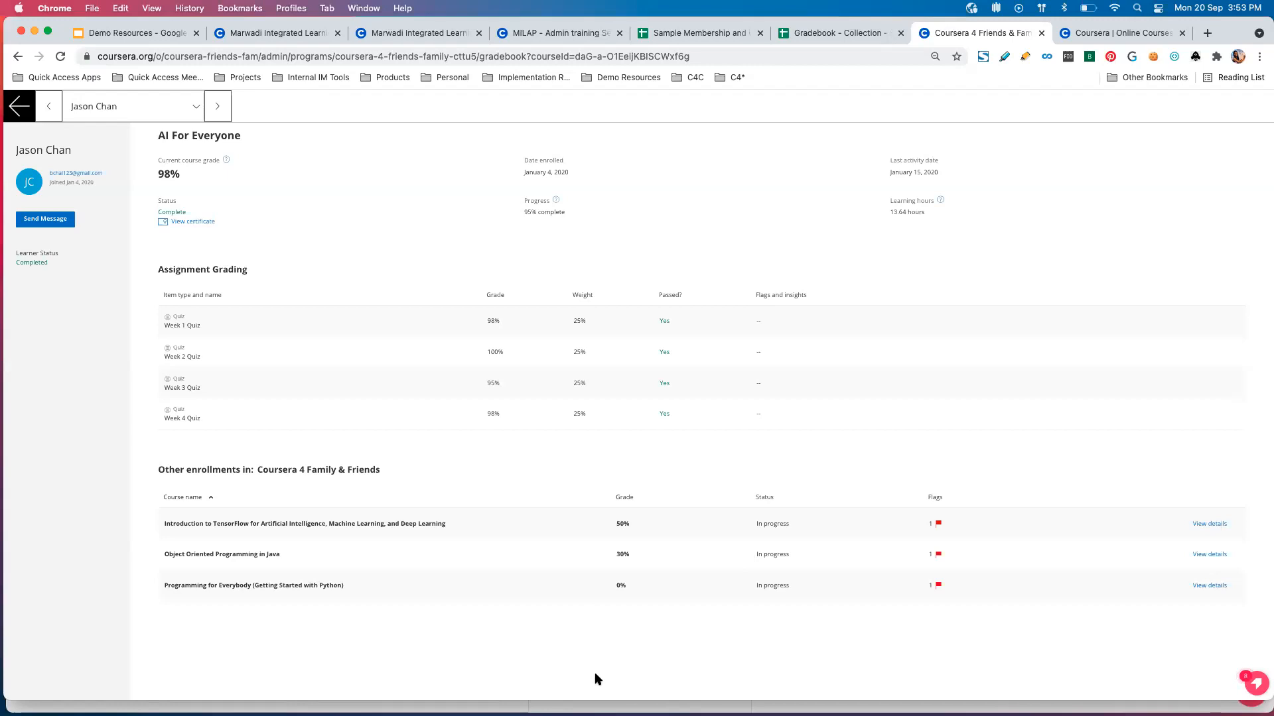
scroll(511, 383, up, 1)
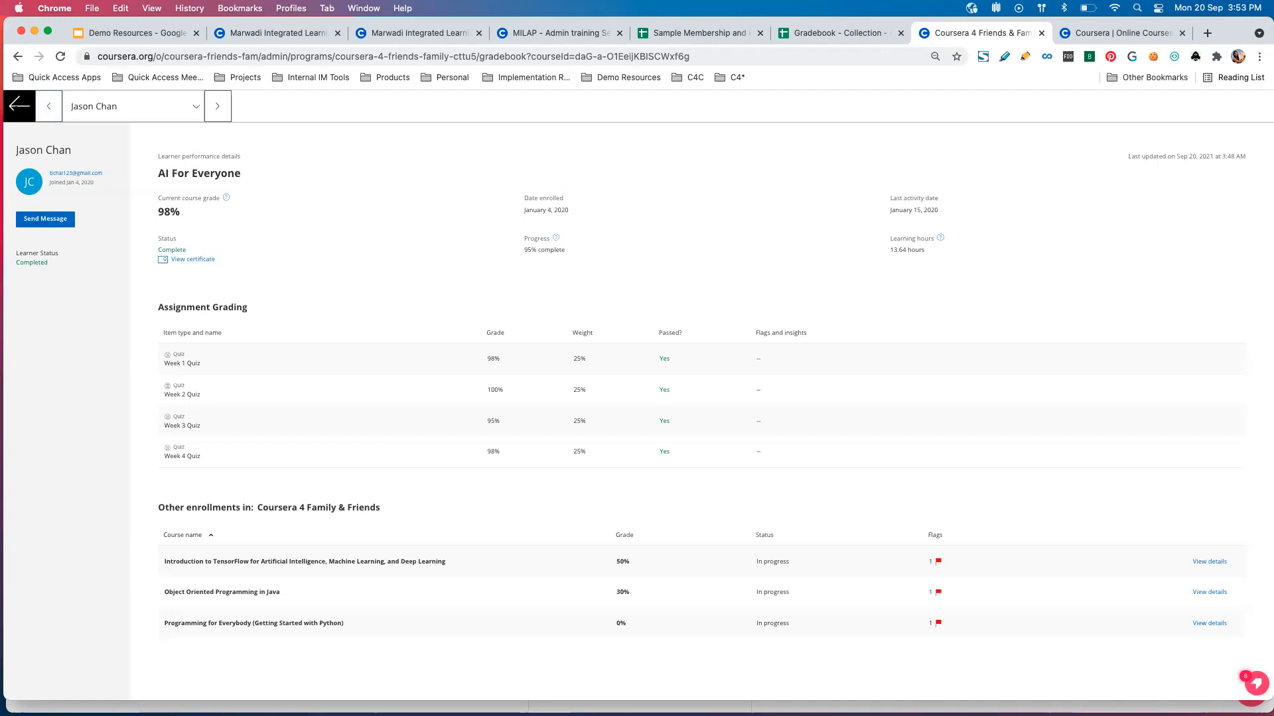
click(49, 107)
click(19, 106)
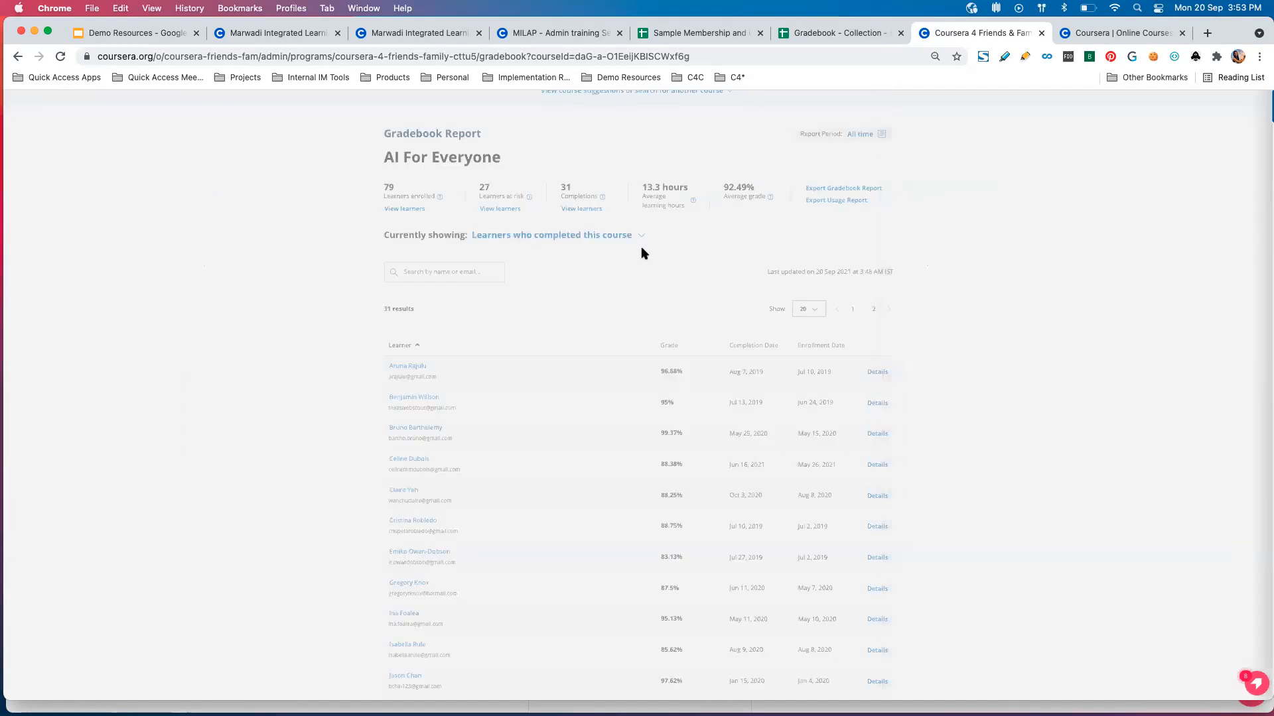
Filter the AI For Everyone Gradebook Report to show only learners at risk.
click(640, 236)
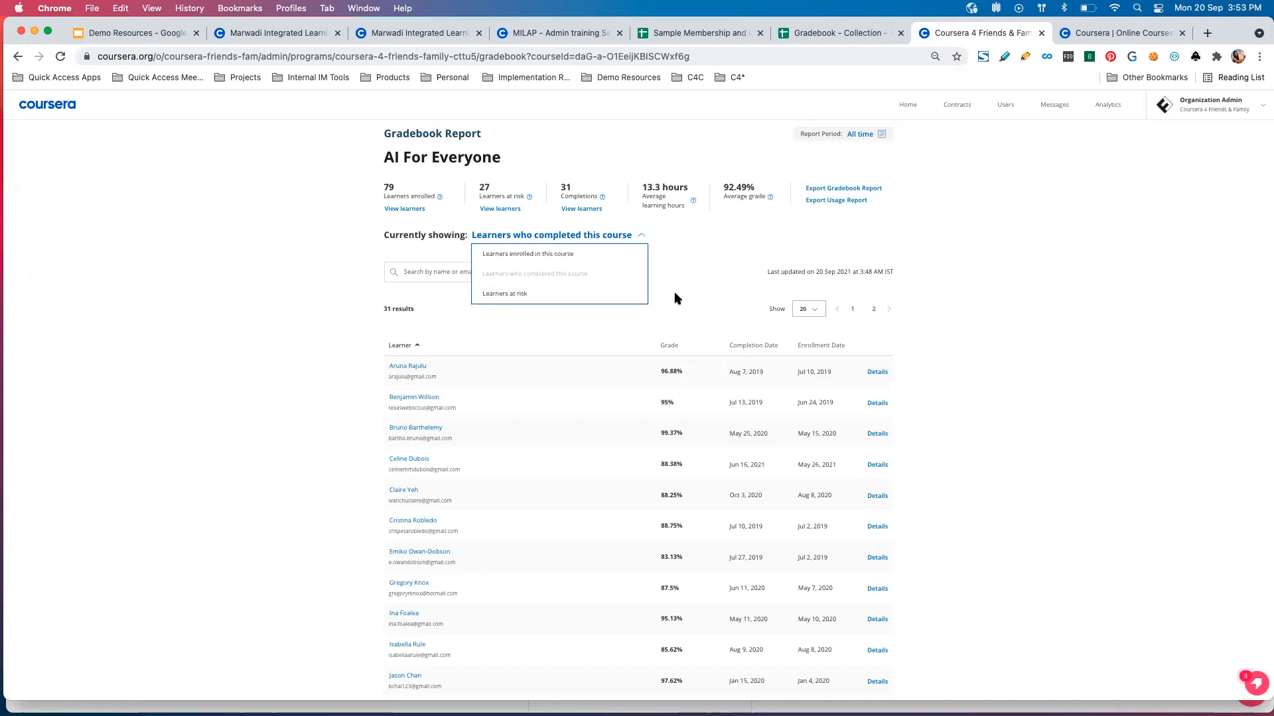
click(592, 296)
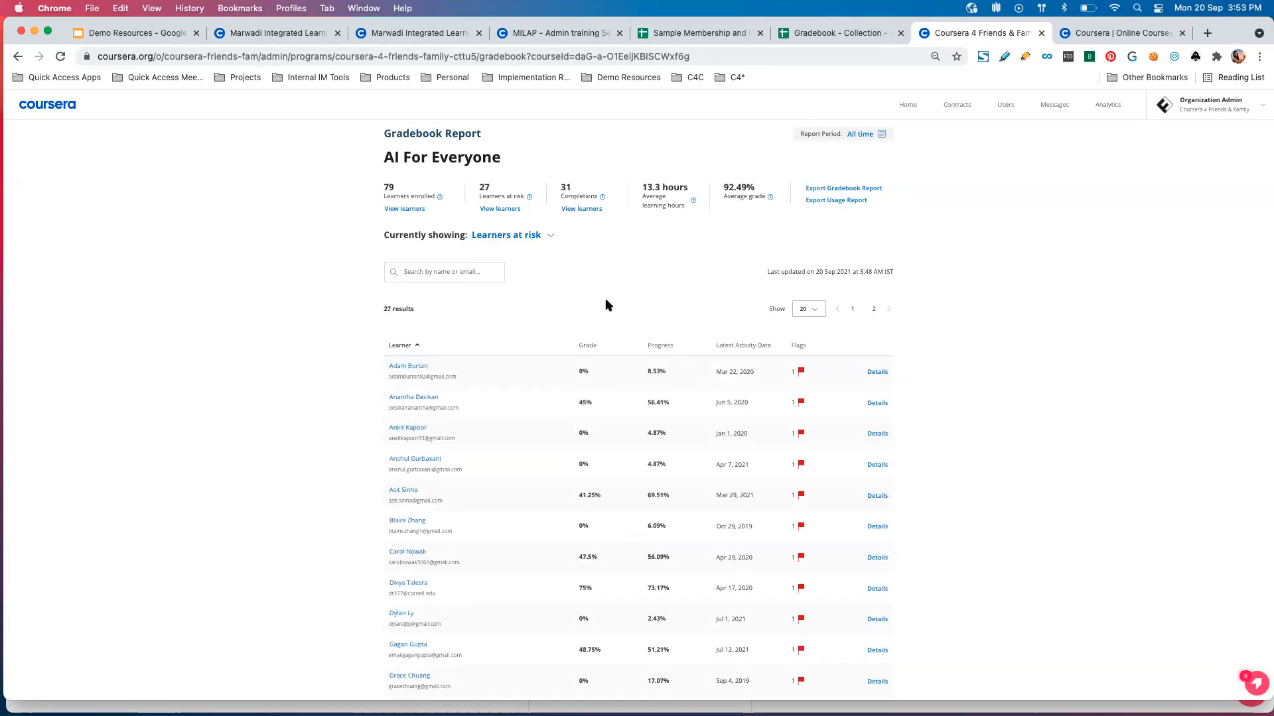
scroll(584, 257, up, 3)
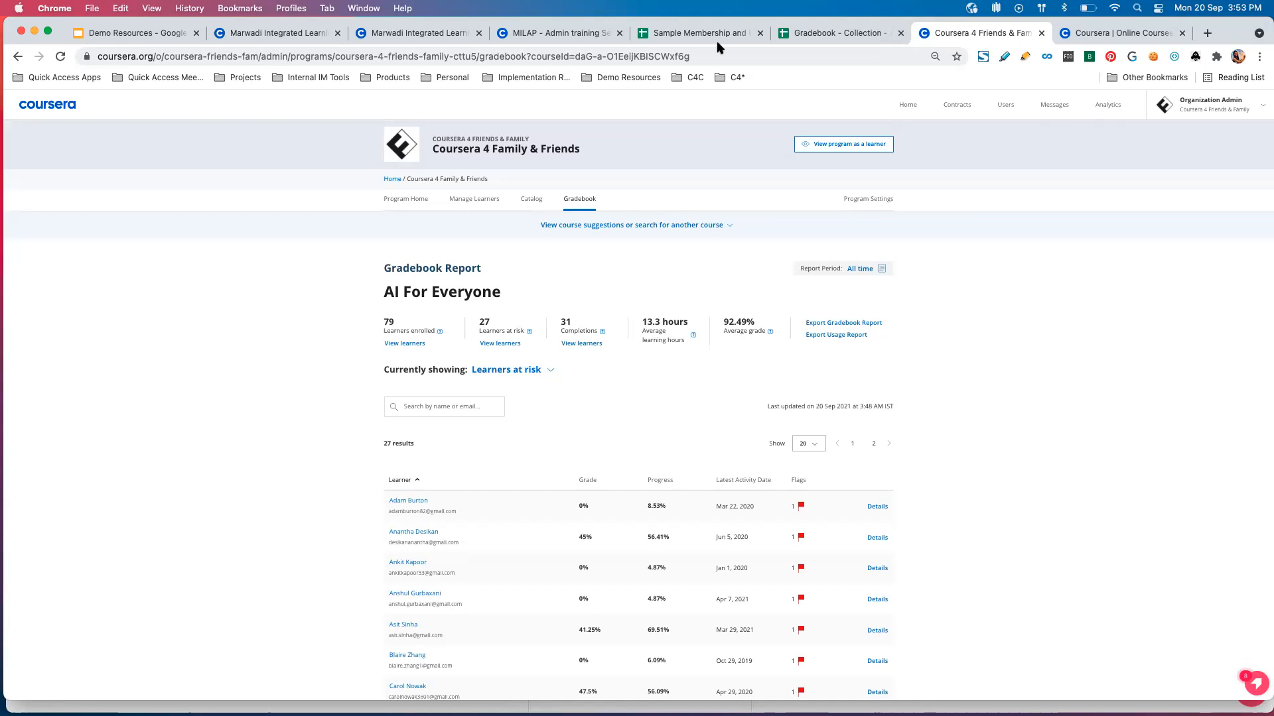
Switch to the Demo Resources presentation in Google Slides and review the remaining topics on the agenda slide.
click(132, 33)
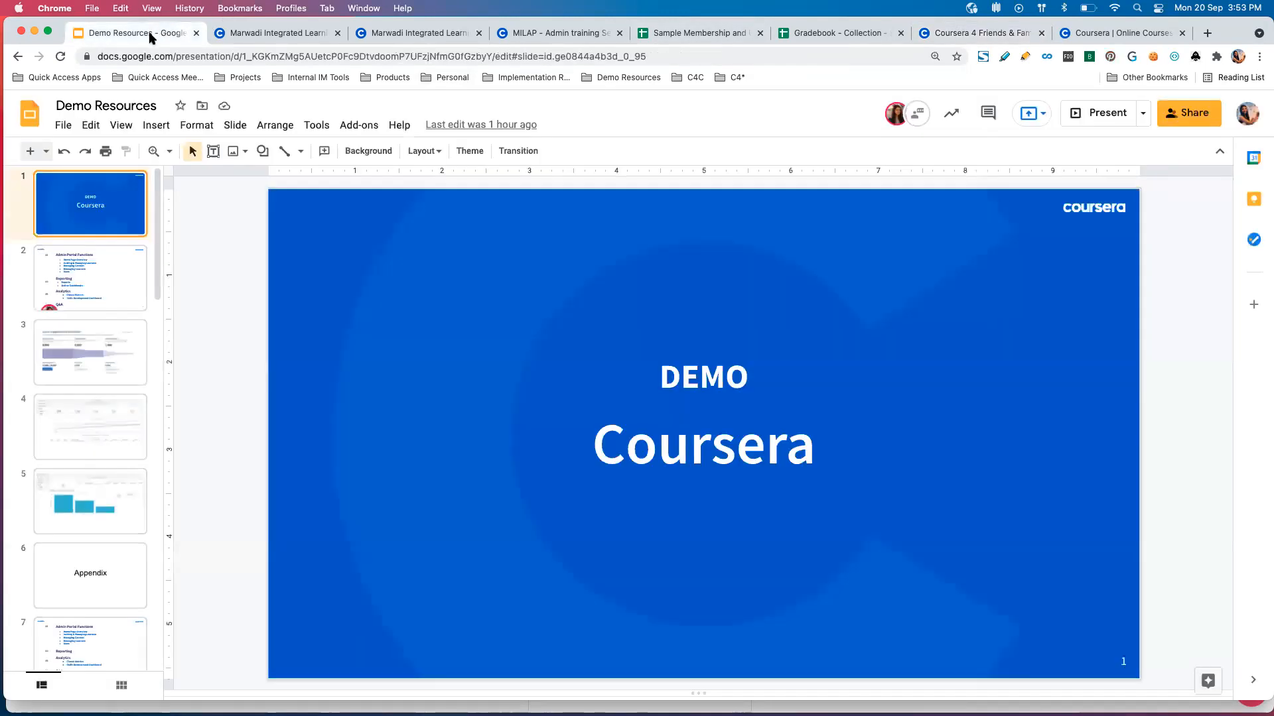
click(129, 278)
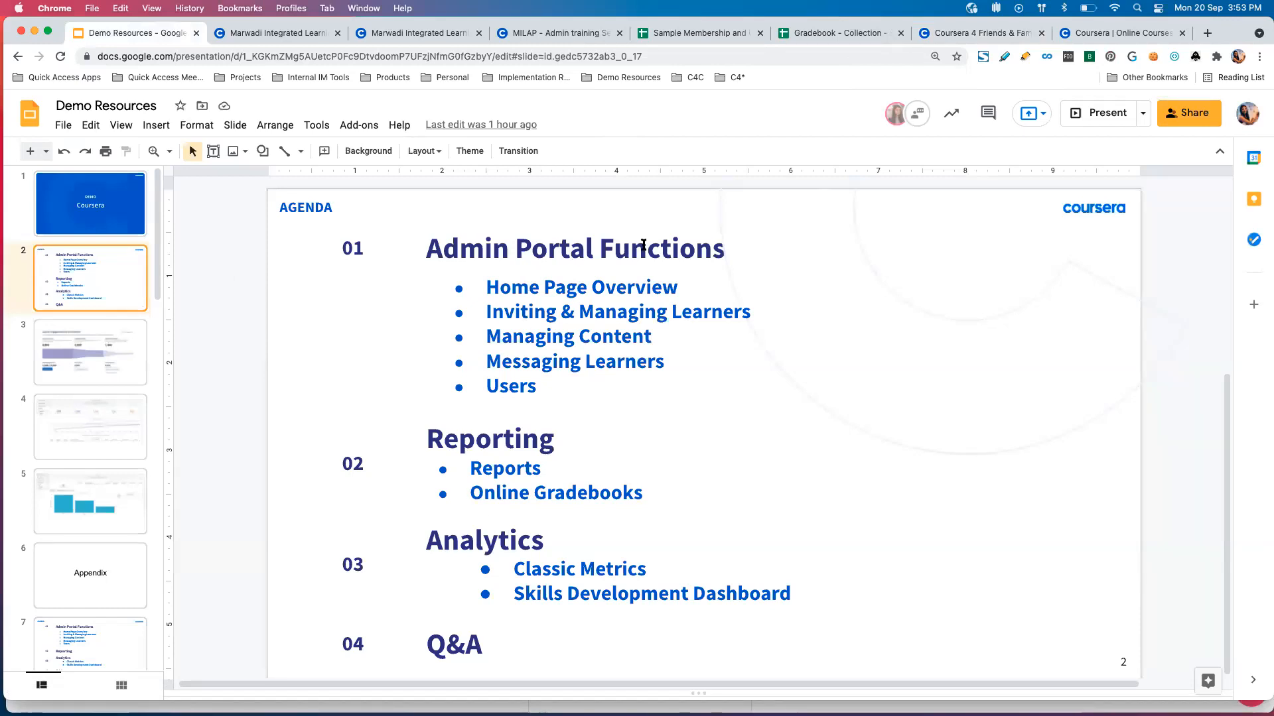
scroll(546, 446, down, 1)
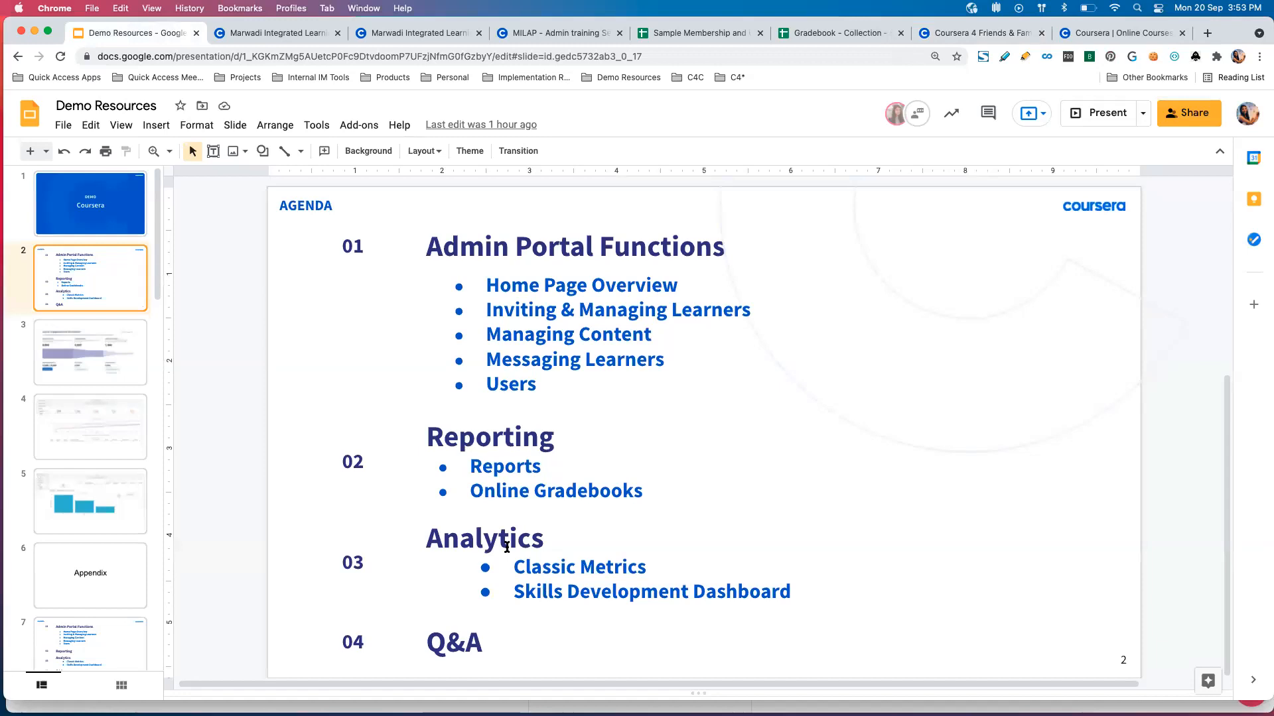
click(300, 33)
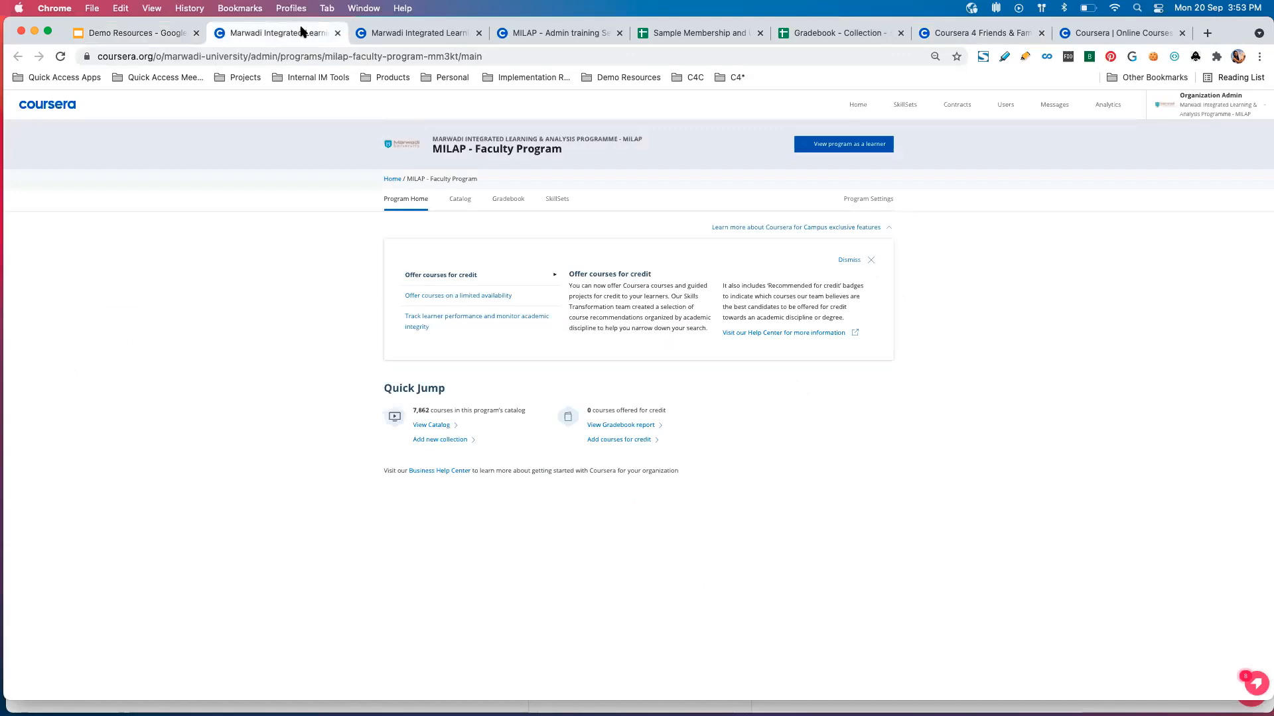
click(171, 34)
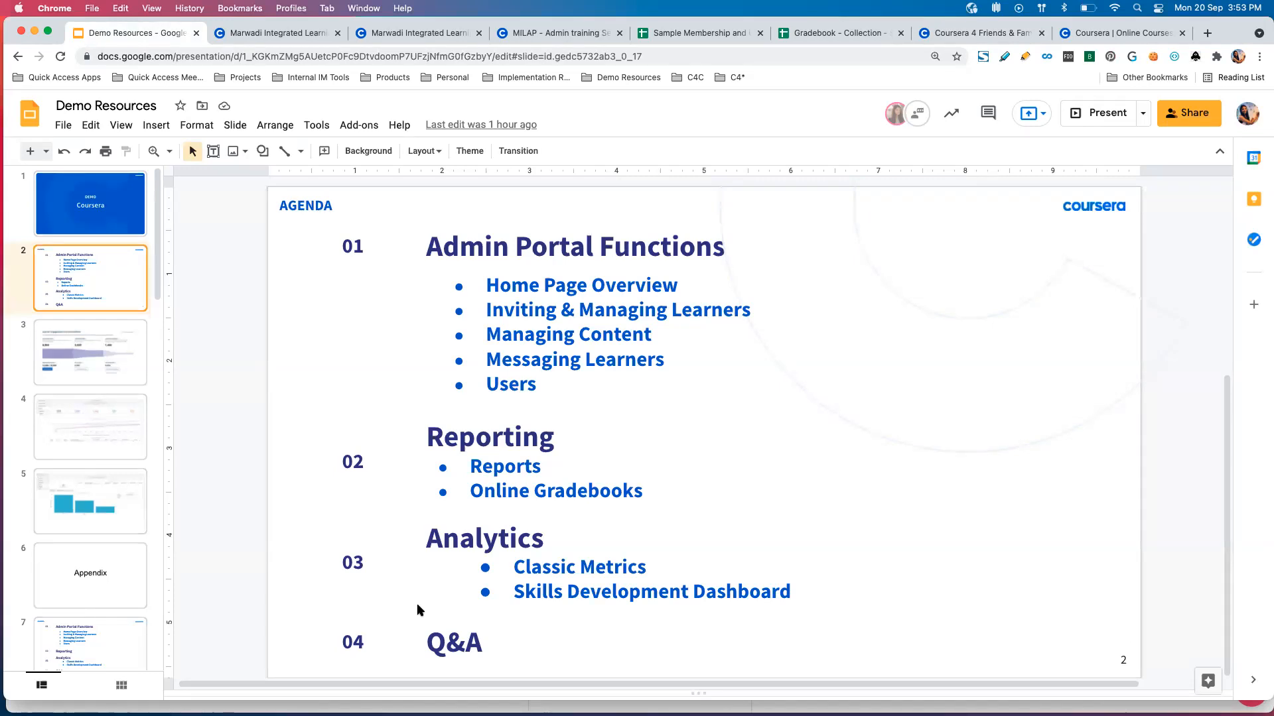
Return to the MILAP - Faculty Program in the Coursera admin portal and open the organization's Settings in a separate tab.
click(310, 36)
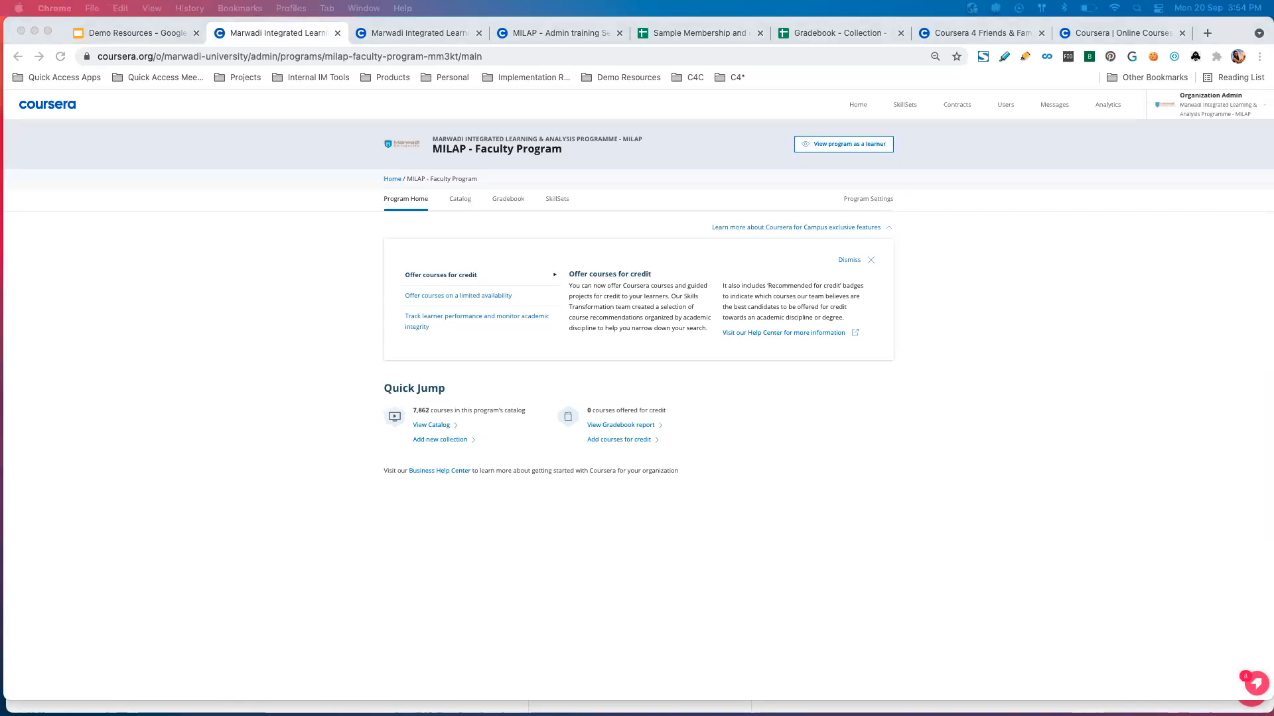
click(1262, 107)
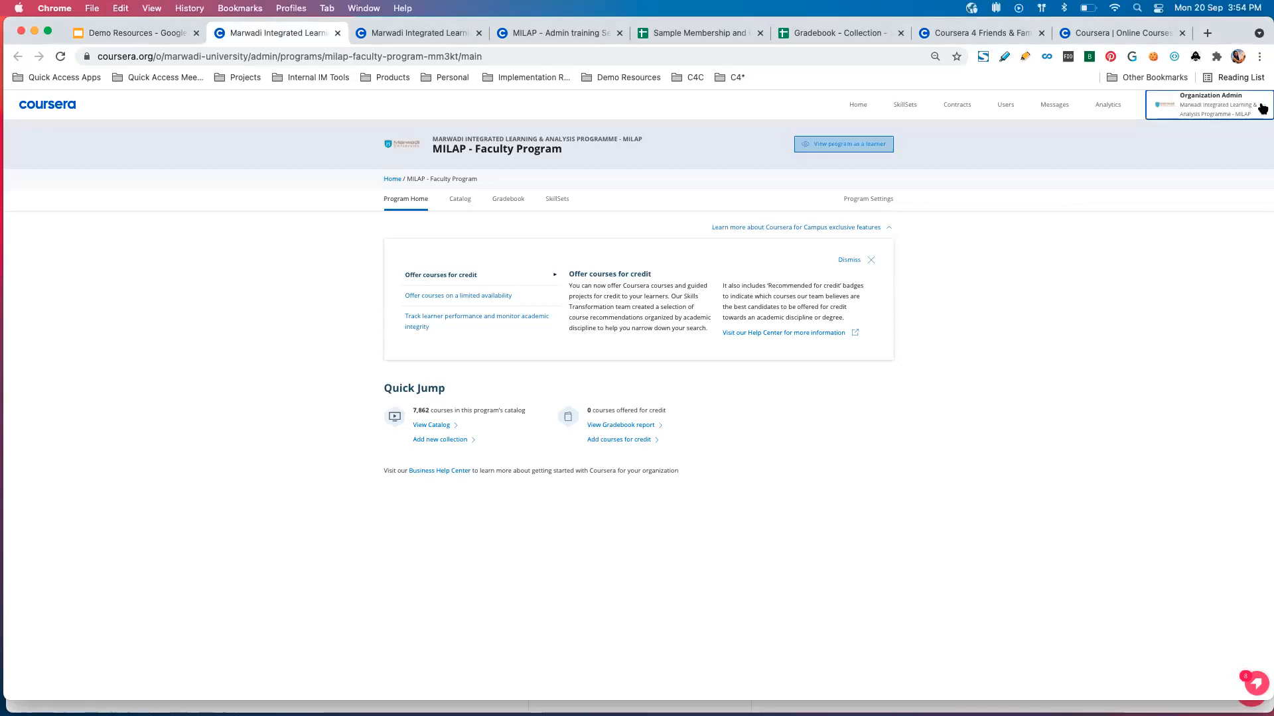
click(1263, 108)
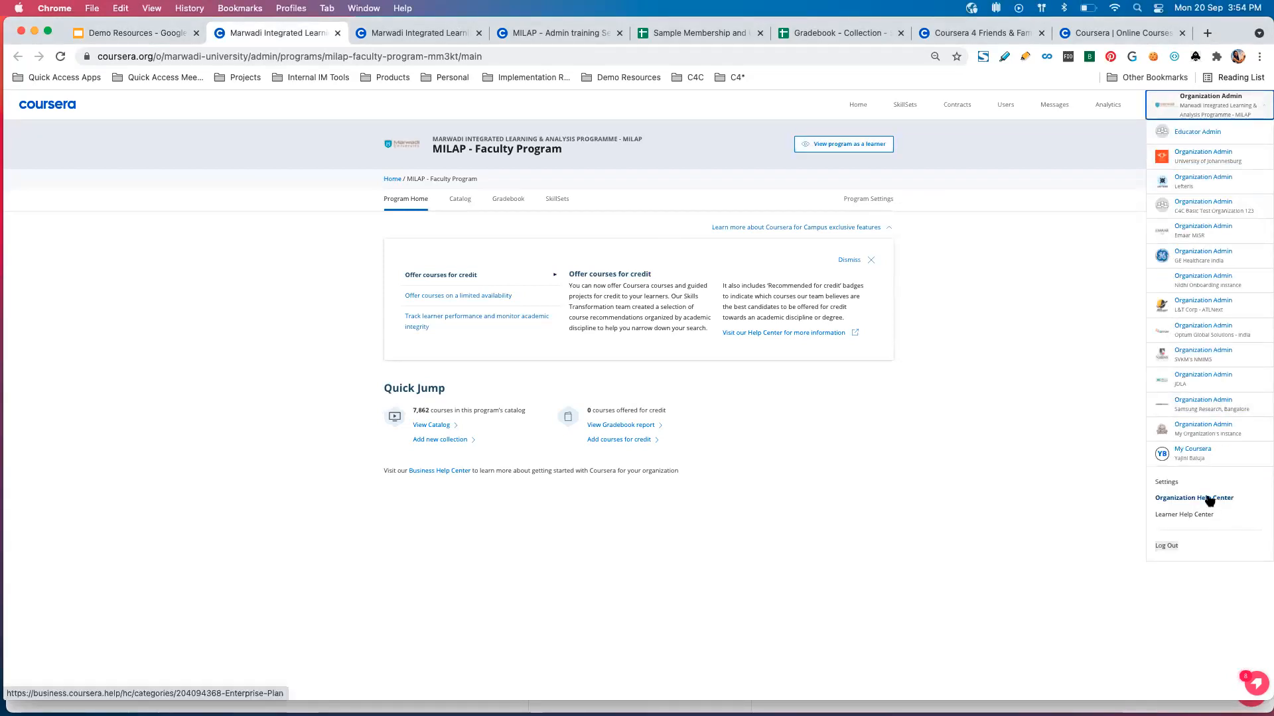
right_click(1168, 483)
click(1149, 448)
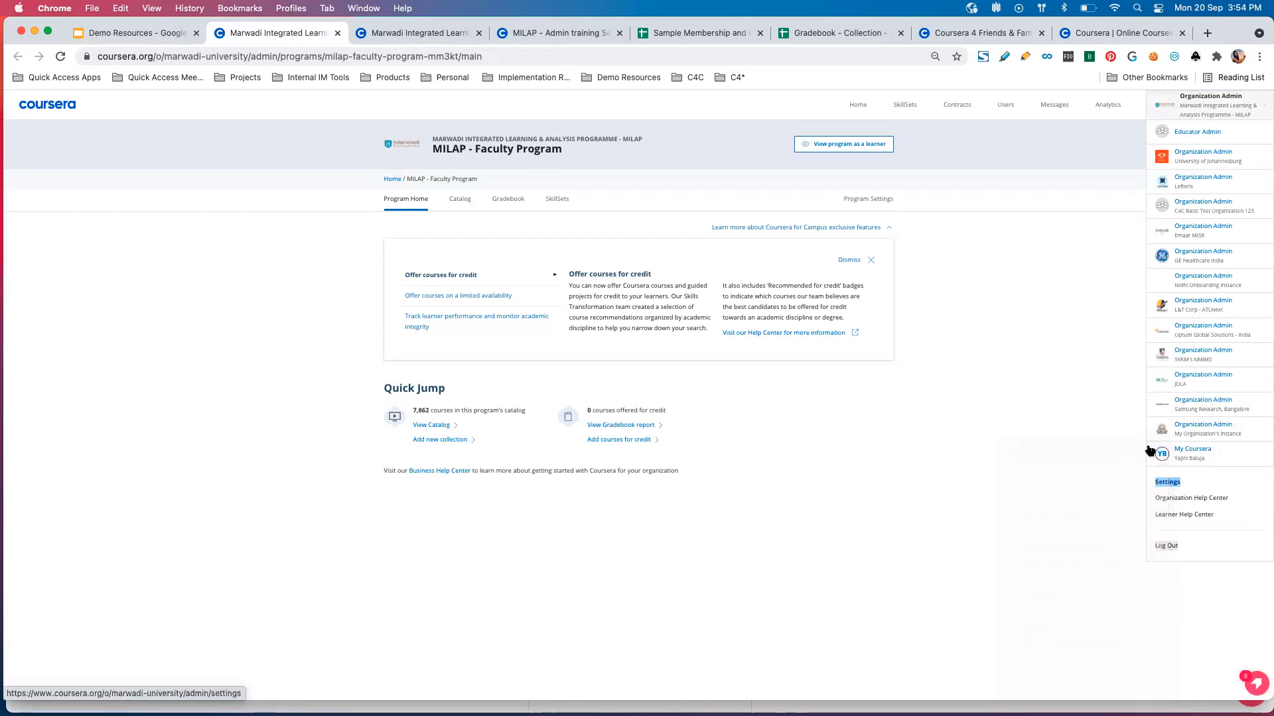
click(397, 30)
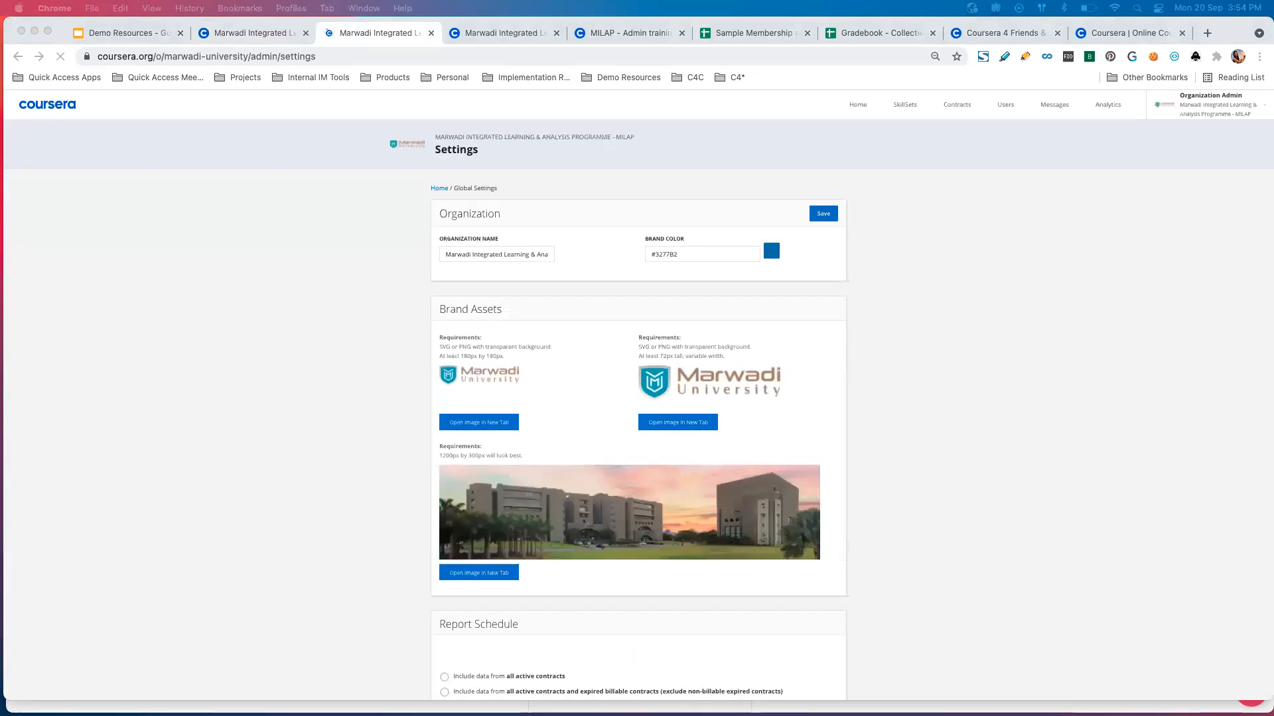
Review the organization name, brand assets and report schedule options in the MILAP global settings.
click(482, 257)
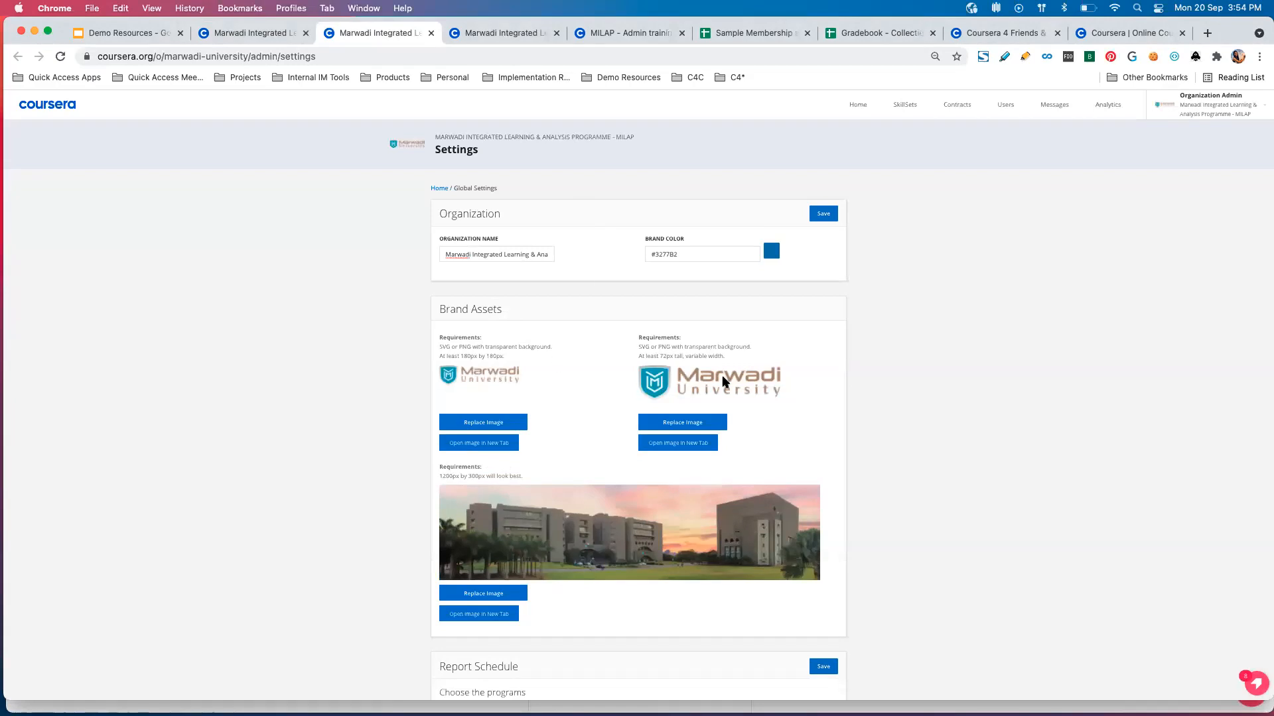
scroll(506, 321, down, 3)
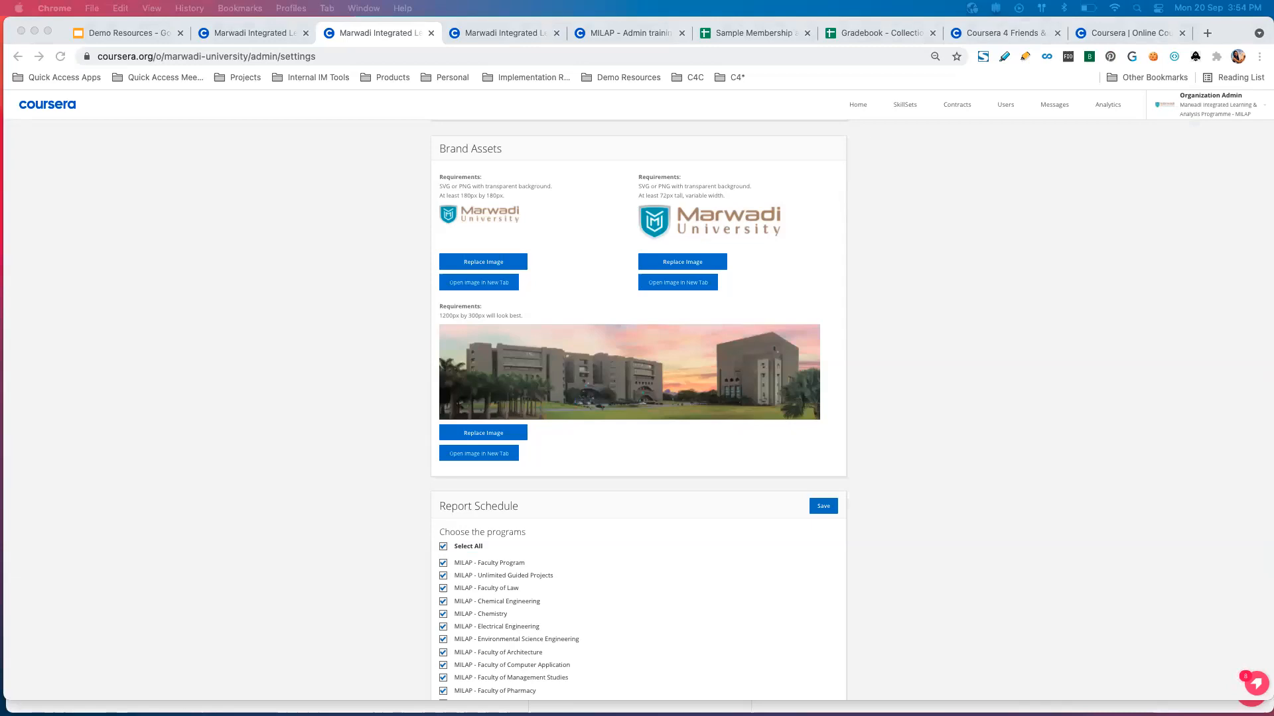
click(372, 502)
scroll(382, 481, down, 6)
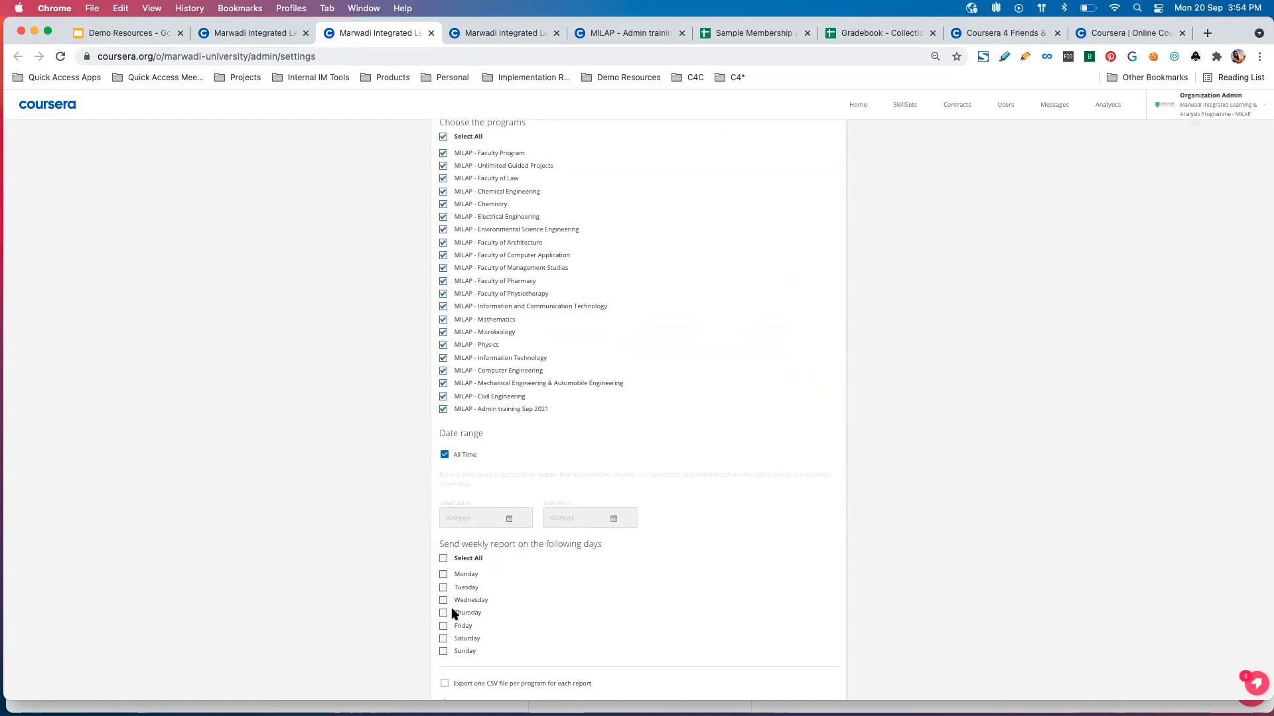
scroll(455, 613, down, 3)
scroll(454, 614, down, 2)
scroll(454, 614, up, 13)
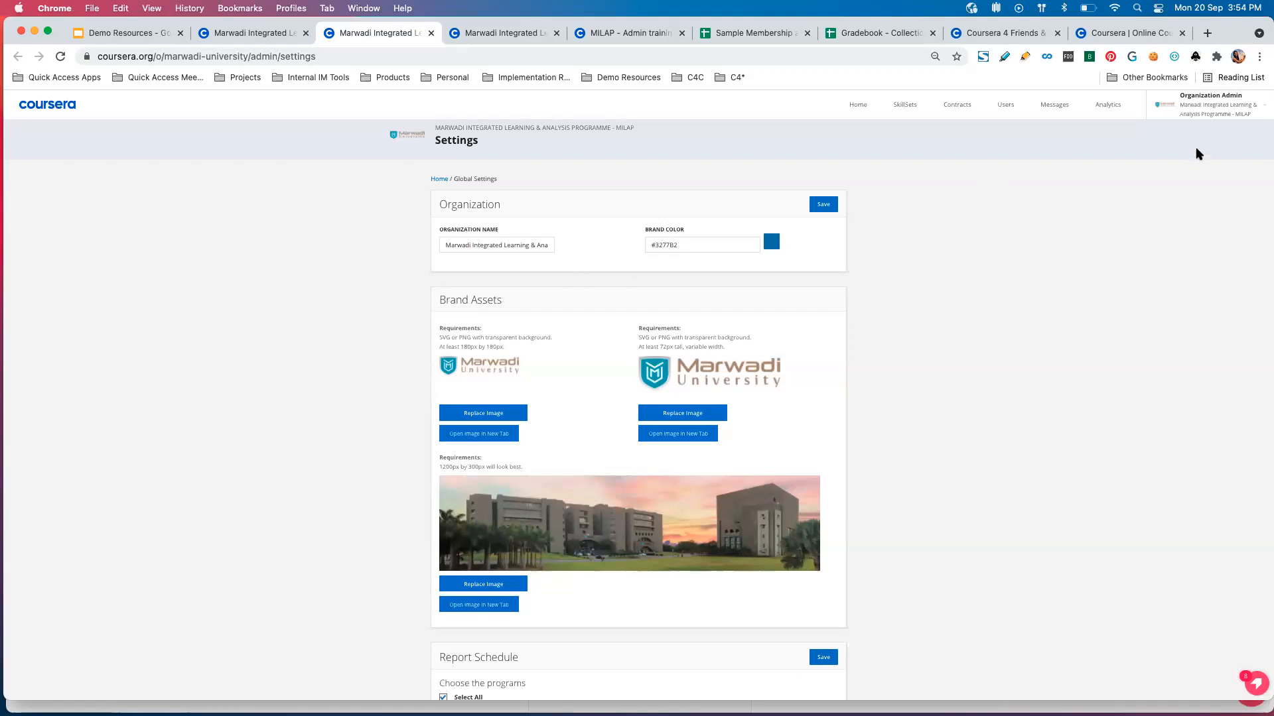
Open the Organization Help Center and the Learner Help Center in separate tabs and view both.
click(1260, 110)
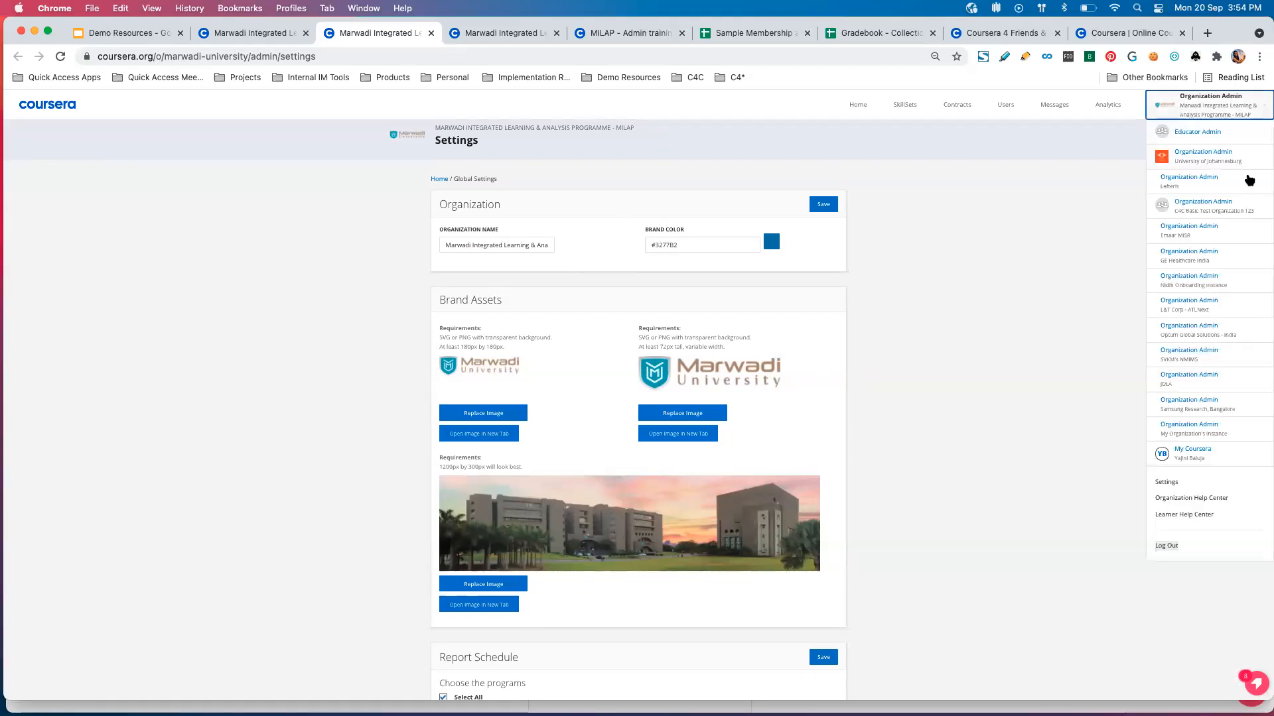
right_click(1188, 498)
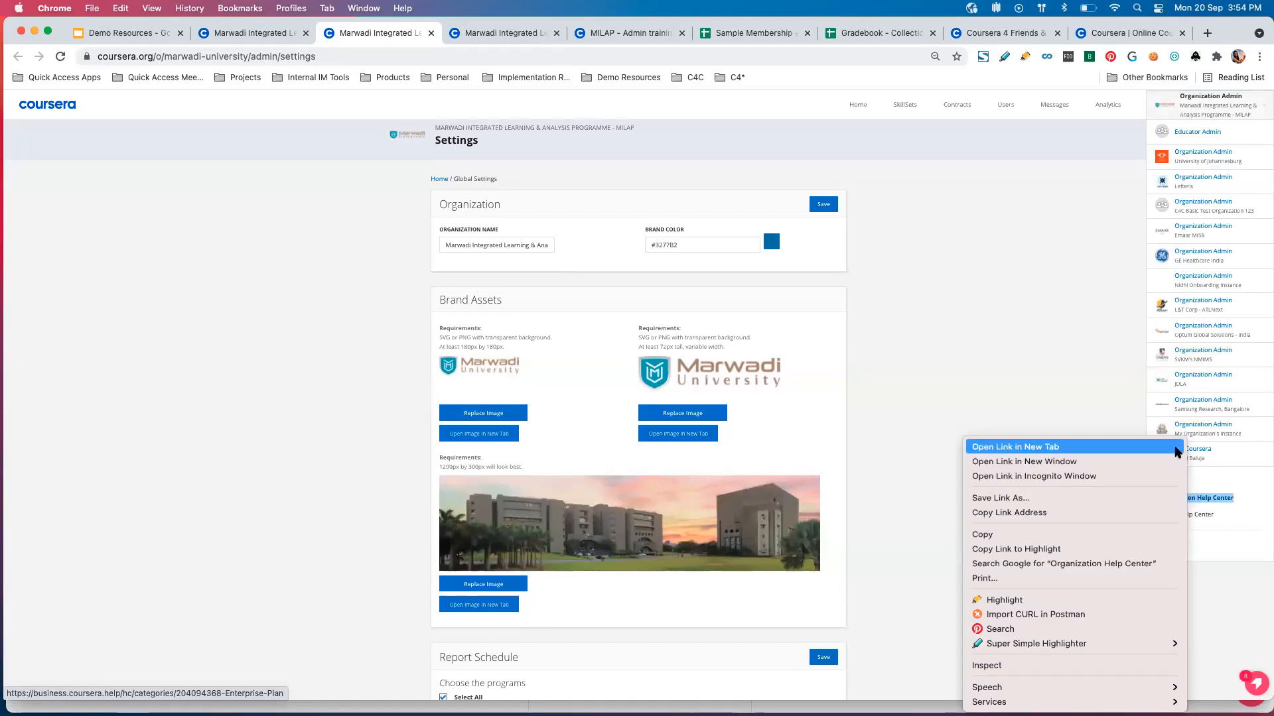
click(1178, 448)
right_click(1194, 515)
click(1151, 446)
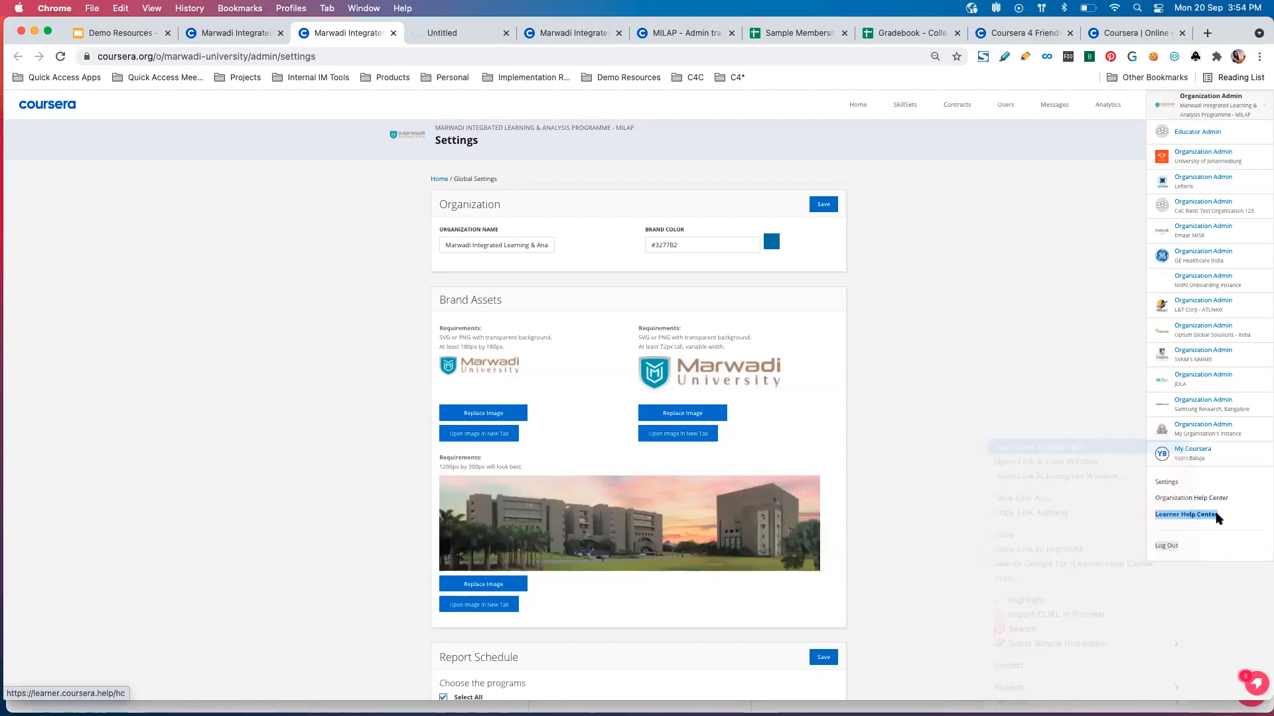
click(428, 35)
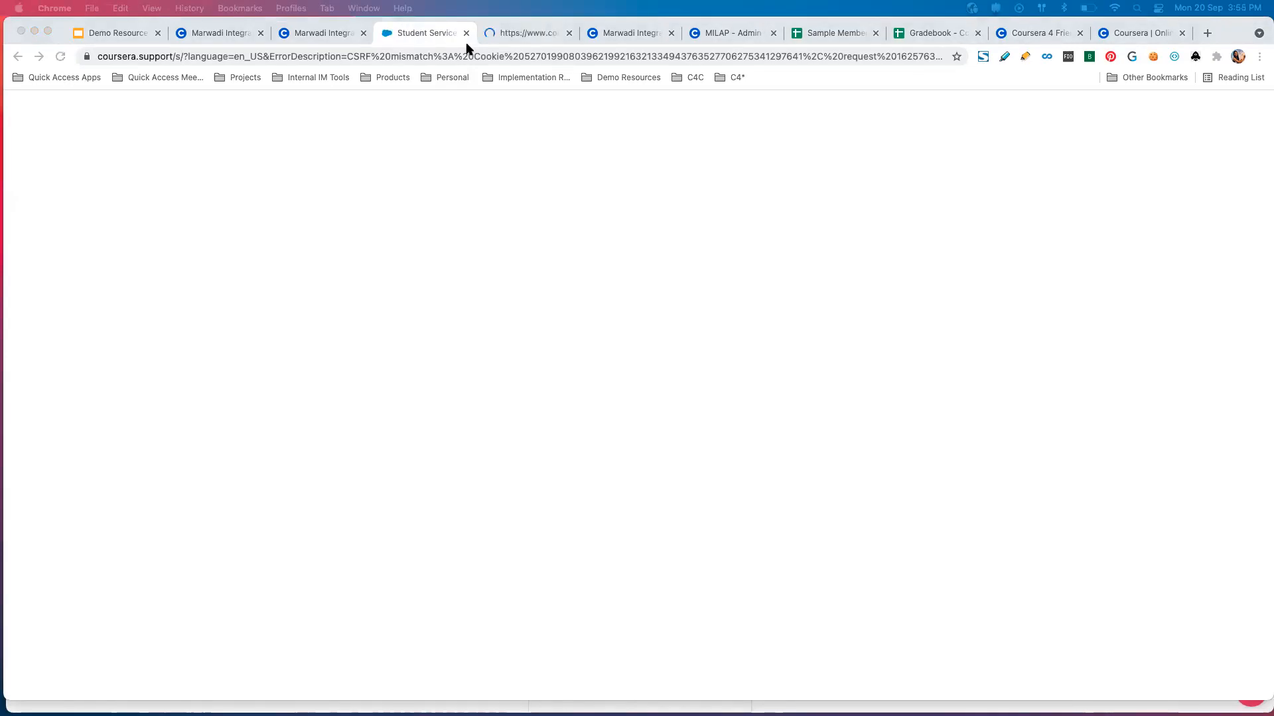
click(544, 35)
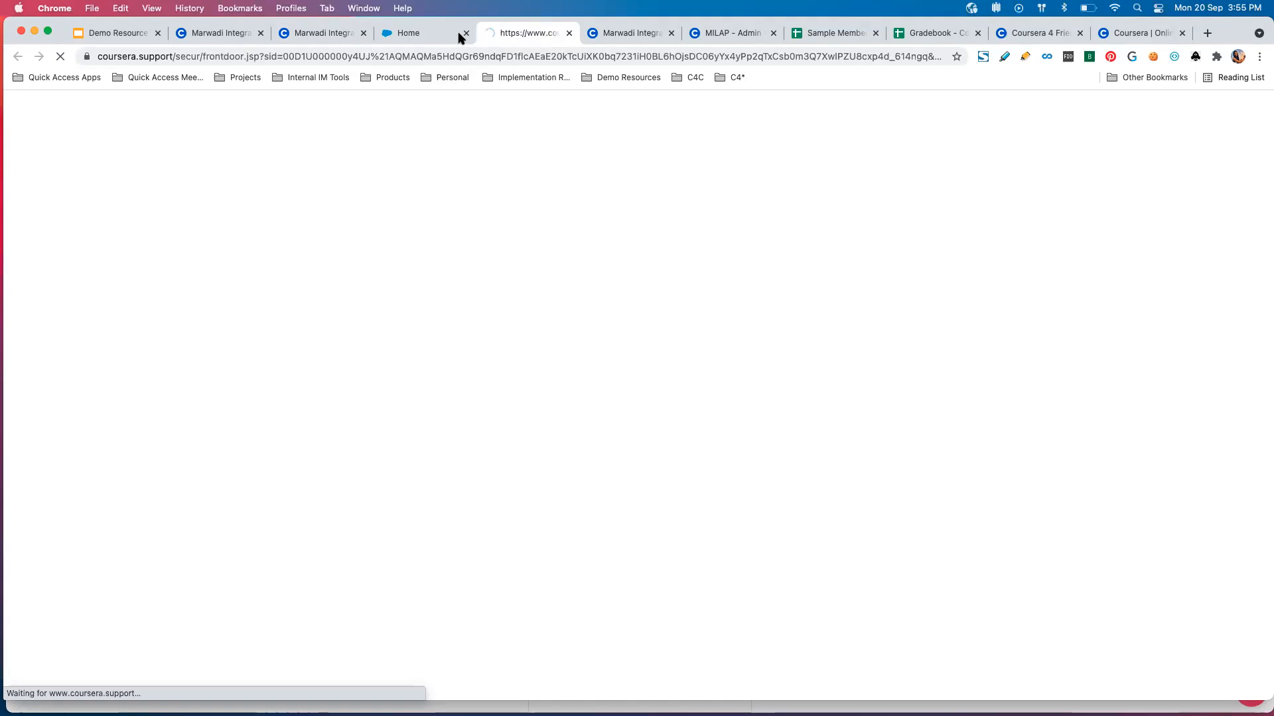
Review the Coursera Support Center home page, including its help center options and popular community conversations.
click(435, 34)
click(496, 38)
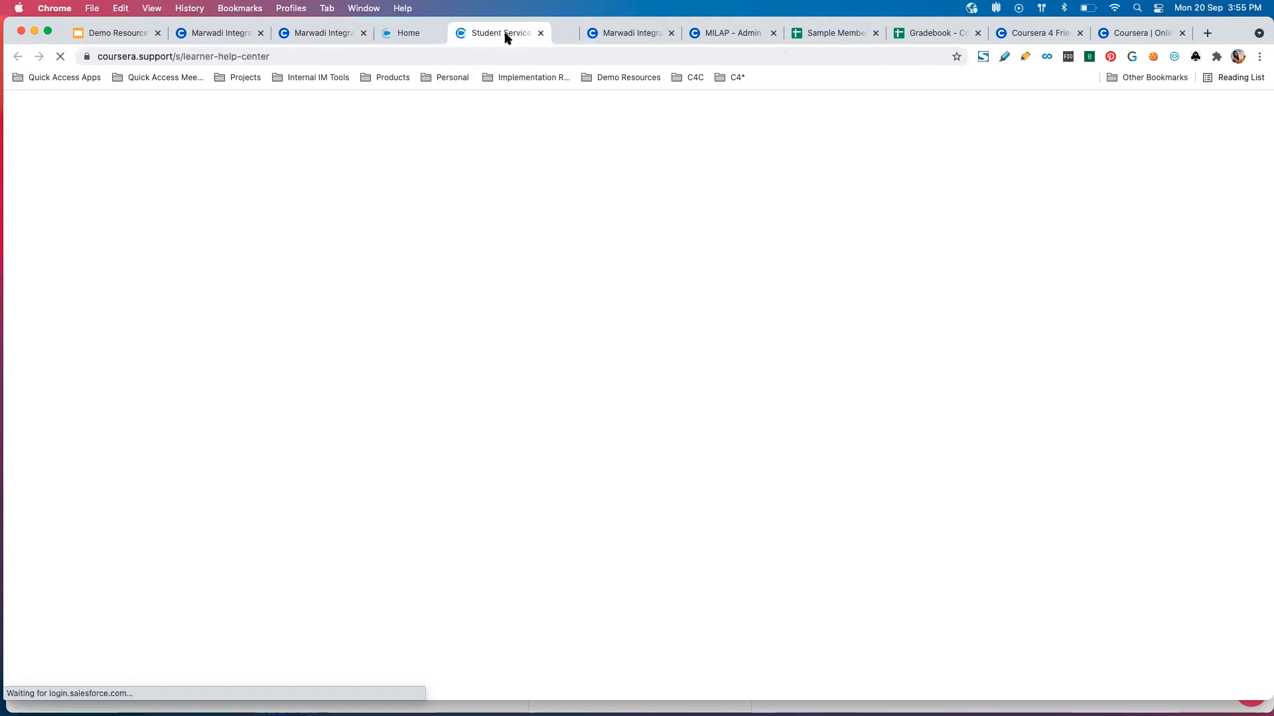
click(419, 39)
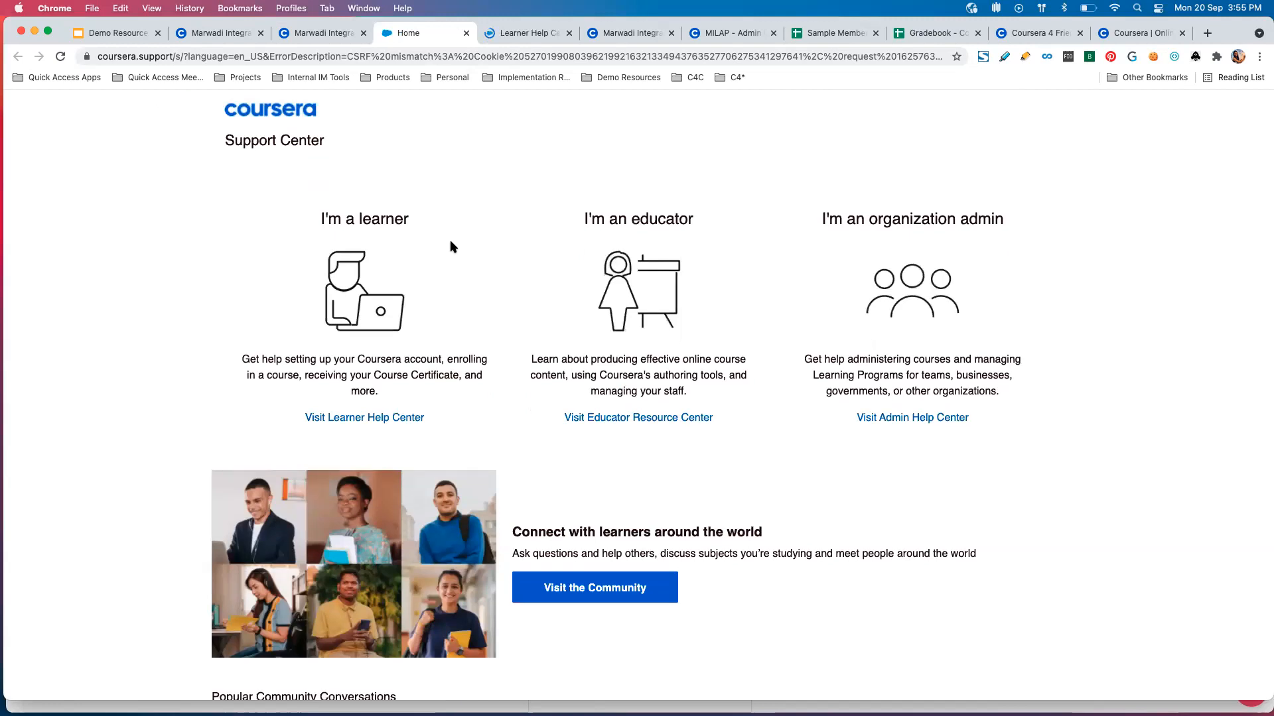
scroll(450, 245, down, 2)
scroll(450, 245, down, 5)
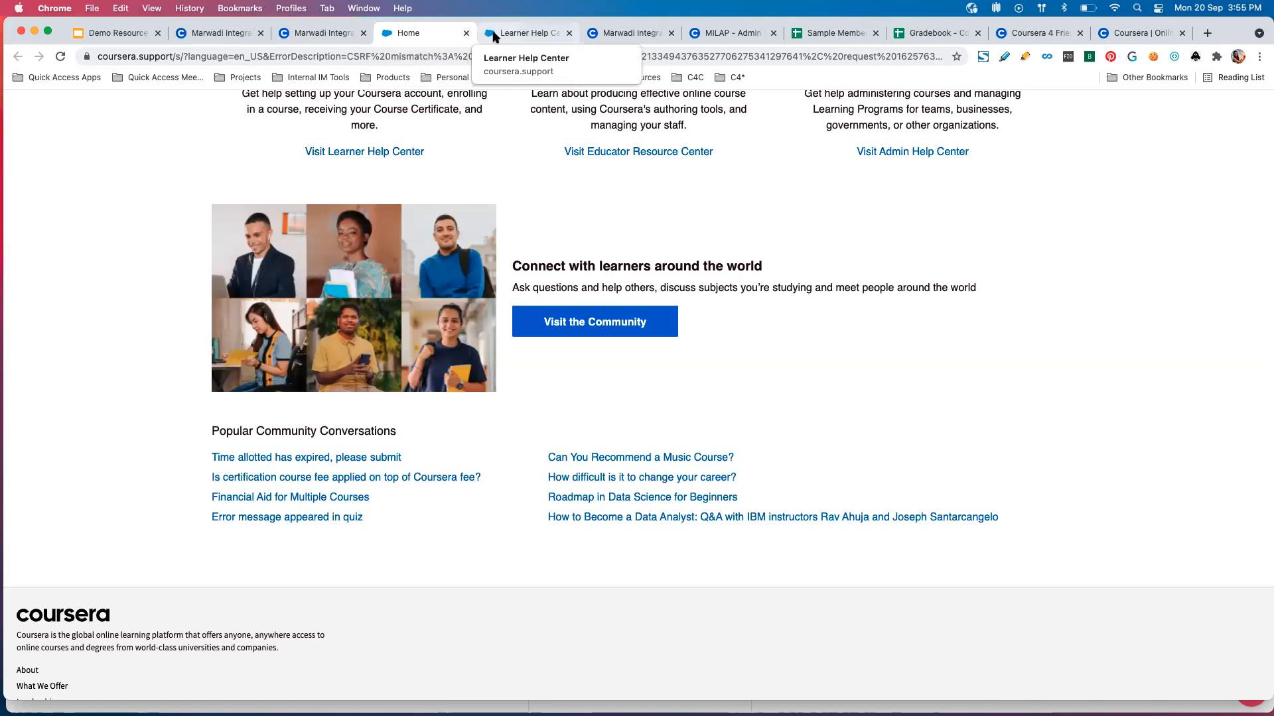
Close the Support Center home page and review the topics and popular articles in the Learner Help Center.
click(494, 38)
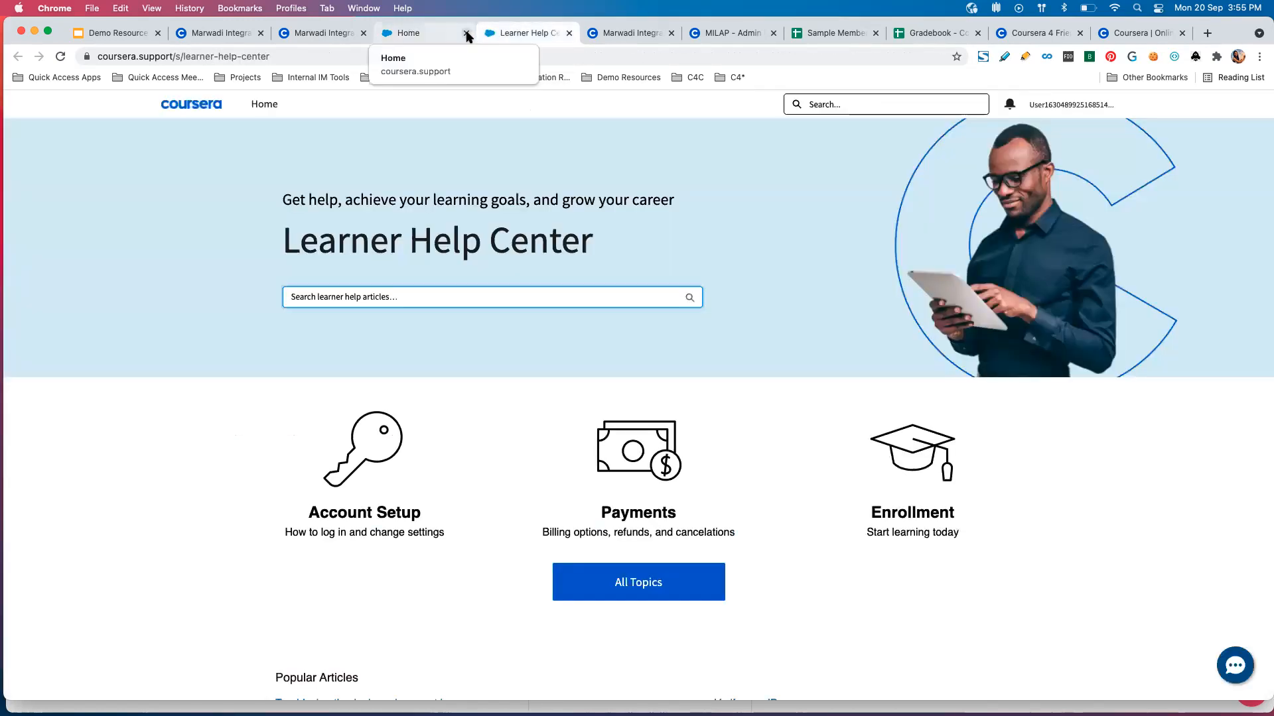
click(467, 34)
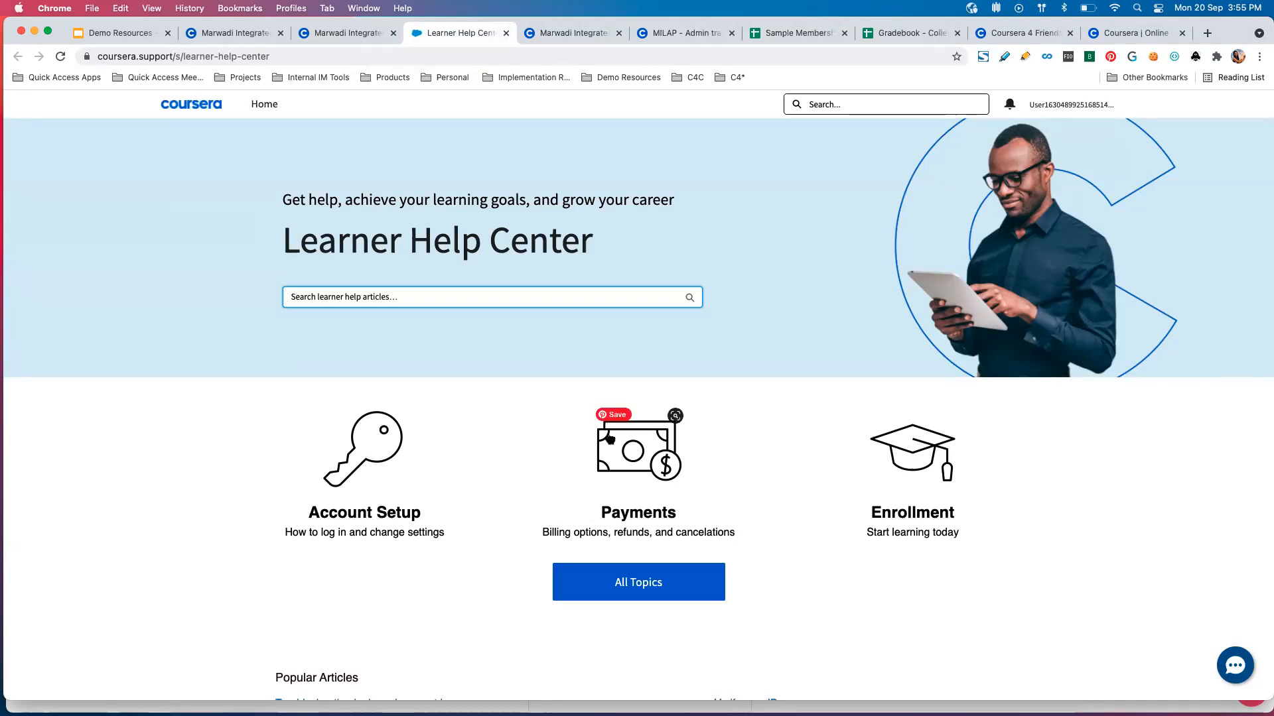
scroll(611, 499, down, 5)
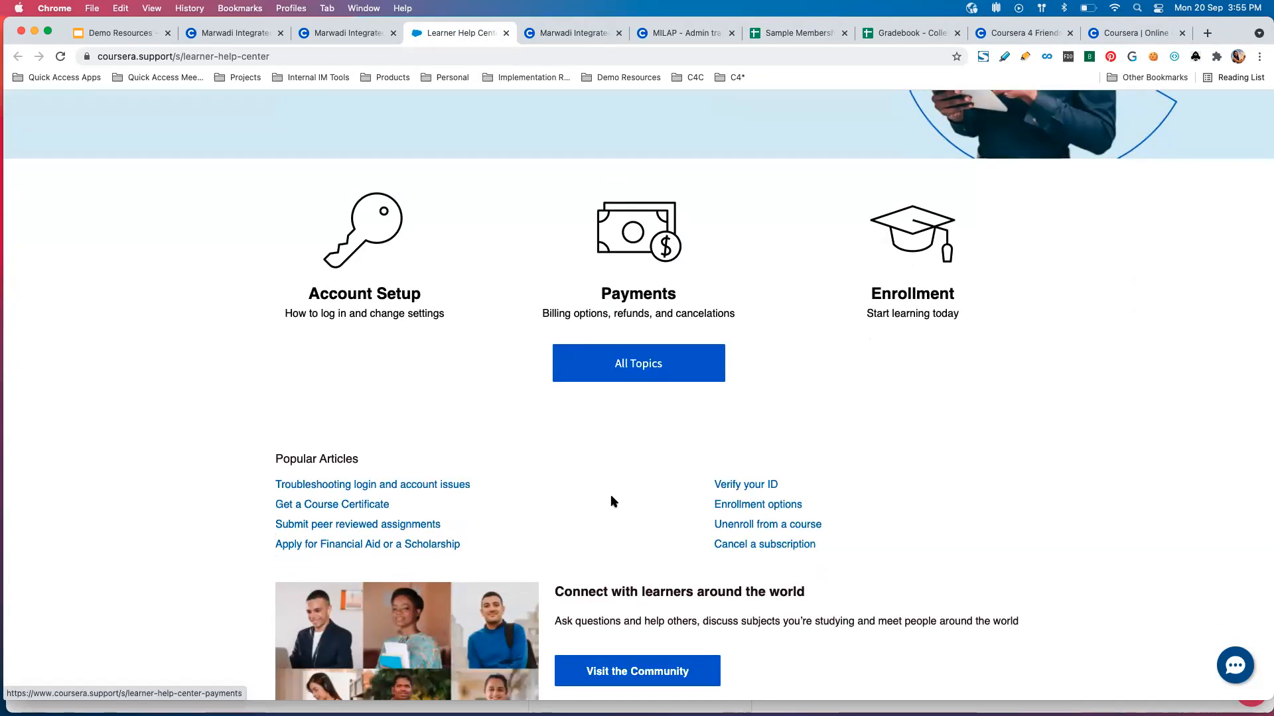
scroll(610, 502, down, 3)
Open the Learner Help Center's pre-chat form, view its fields and close the chat.
click(1235, 668)
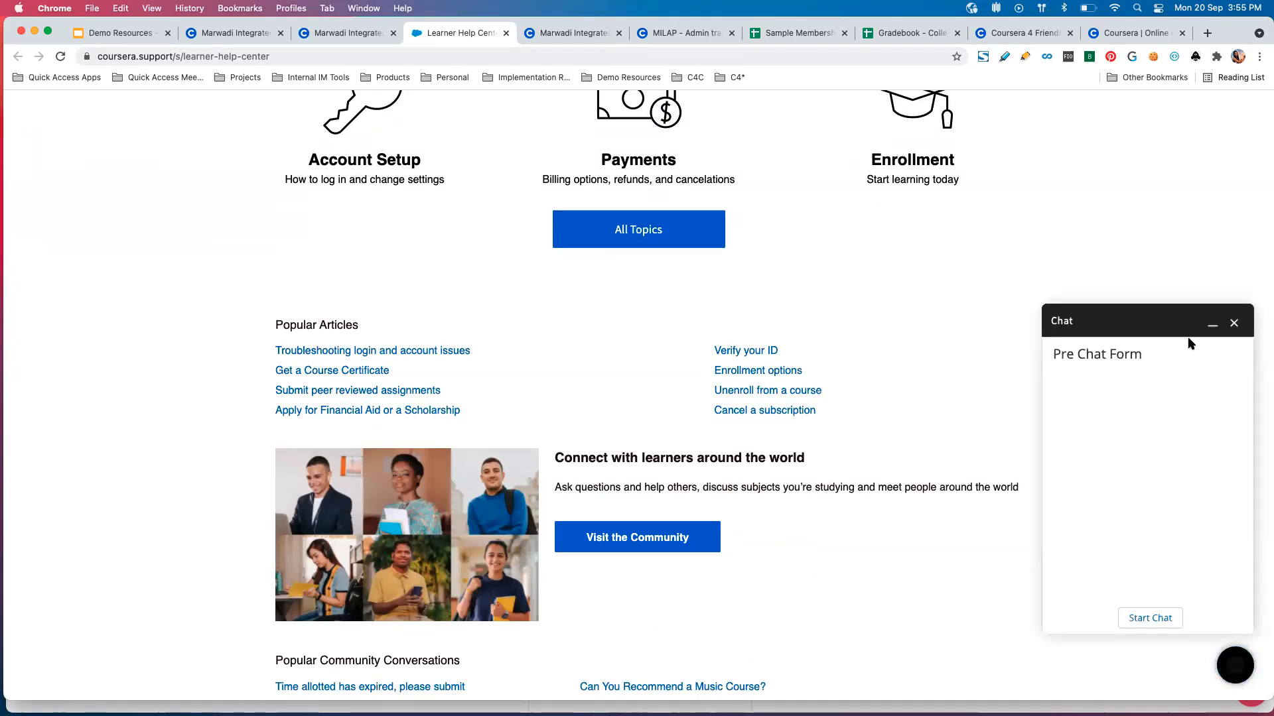
scroll(1157, 555, down, 2)
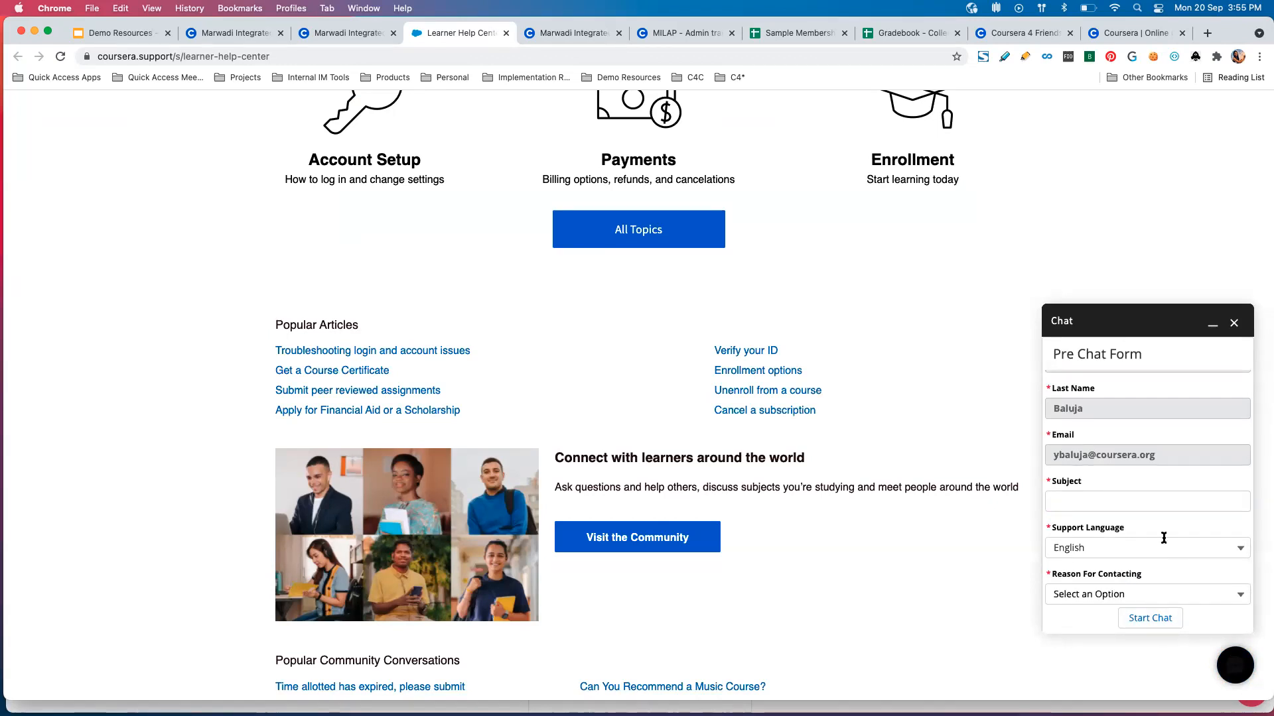
click(1233, 323)
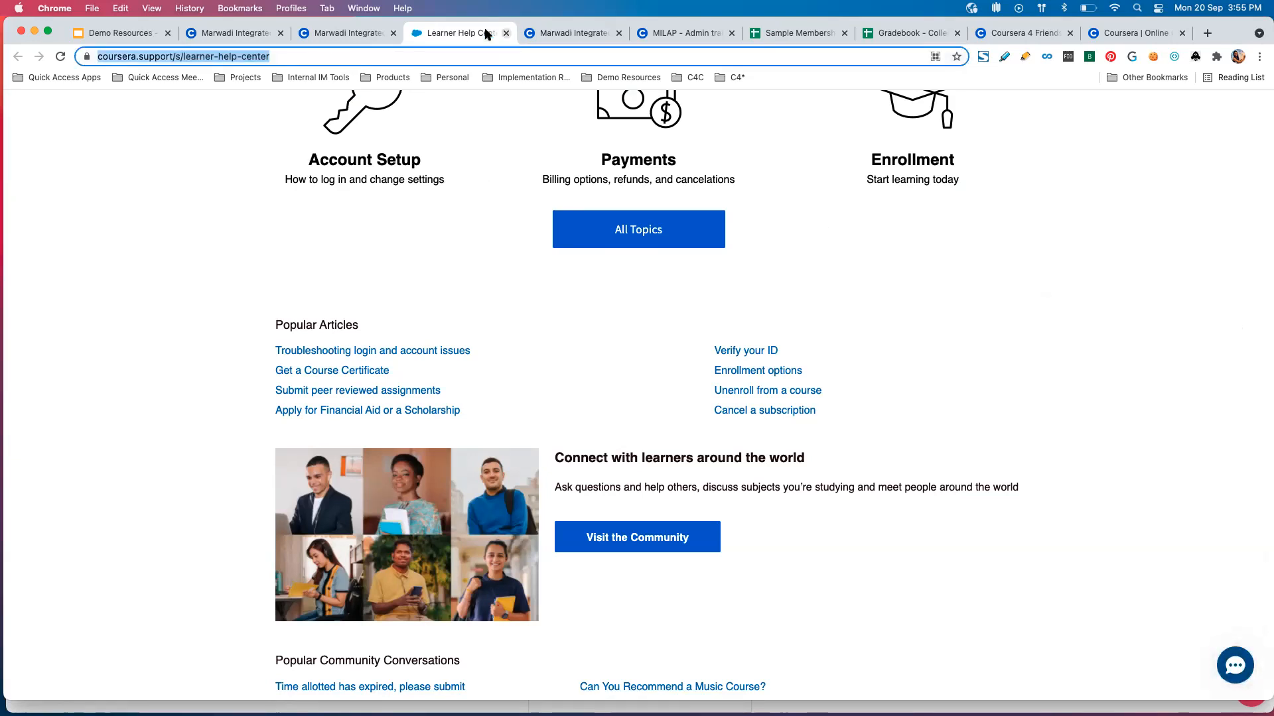
Close the Learner Help Center and return from the MILAP global settings to the Organization Home page.
click(342, 33)
click(467, 36)
click(506, 33)
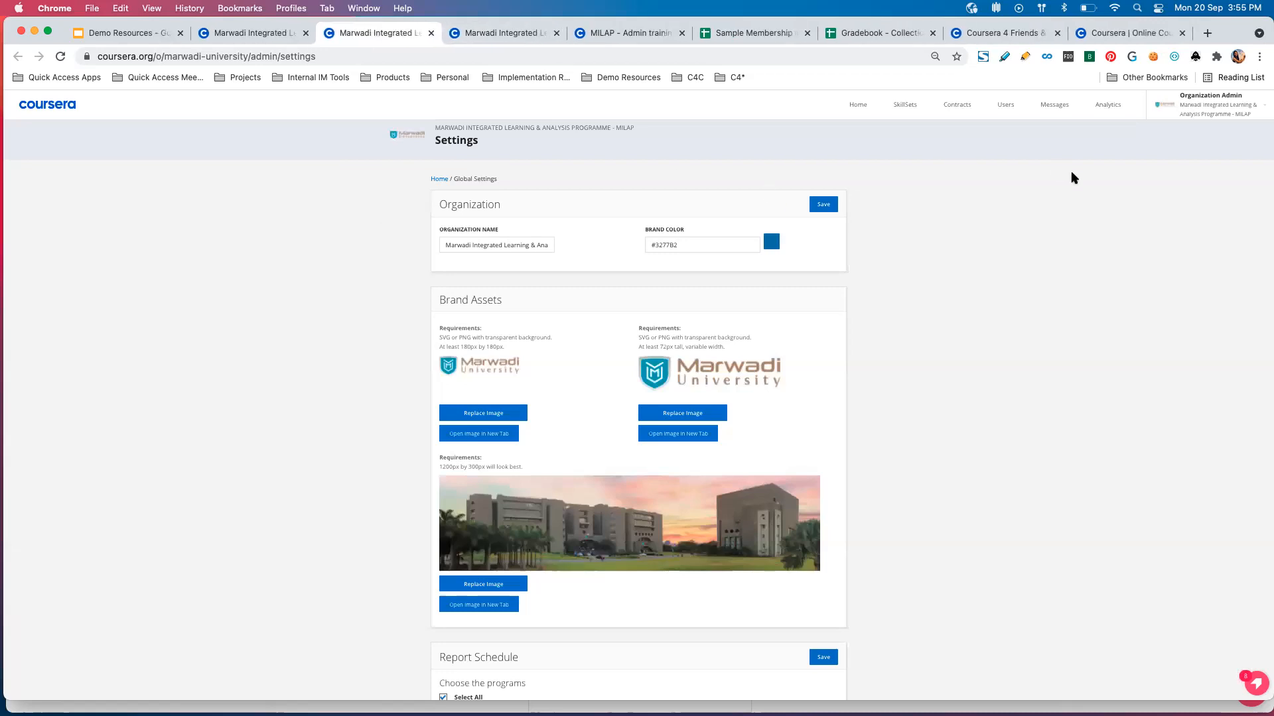
click(495, 30)
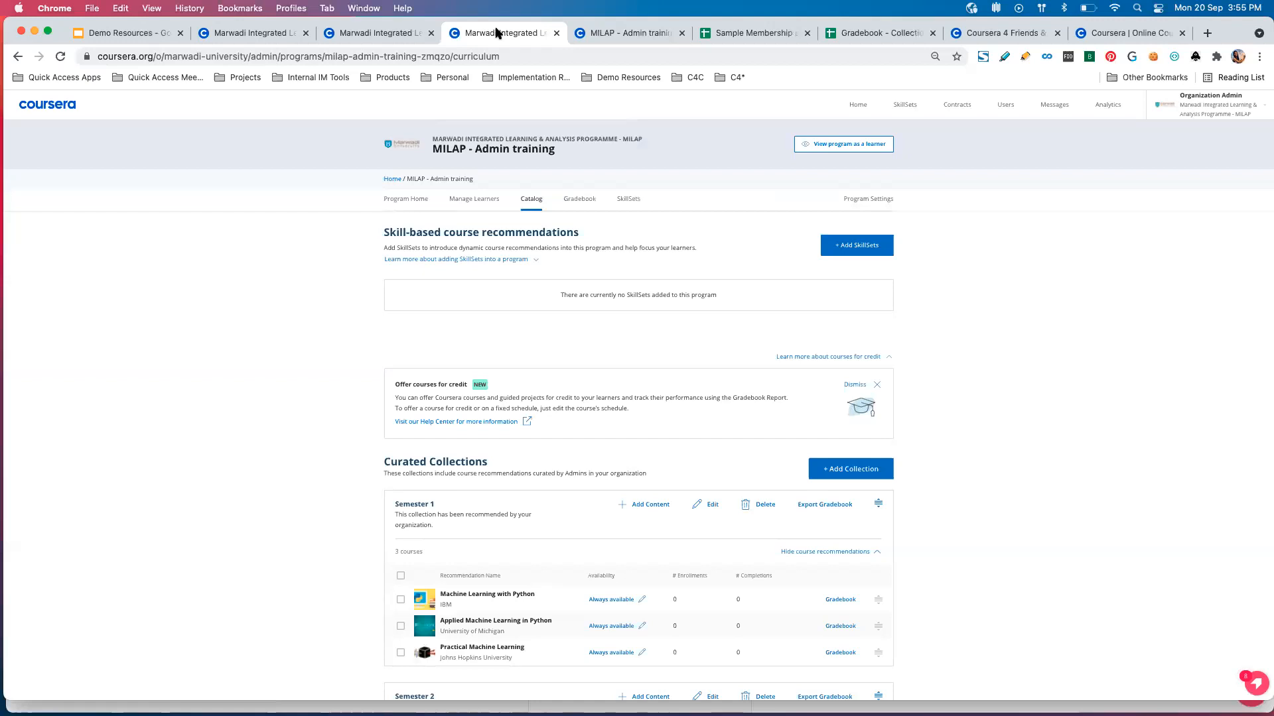
click(402, 31)
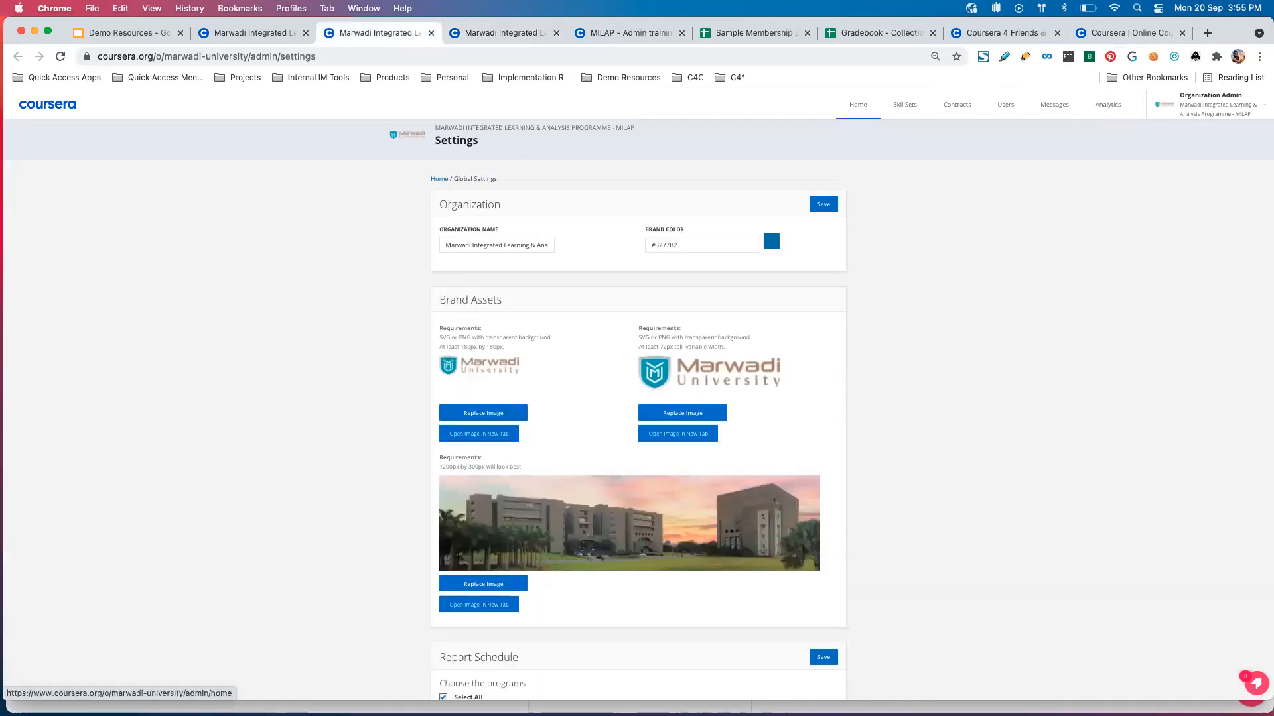
click(858, 104)
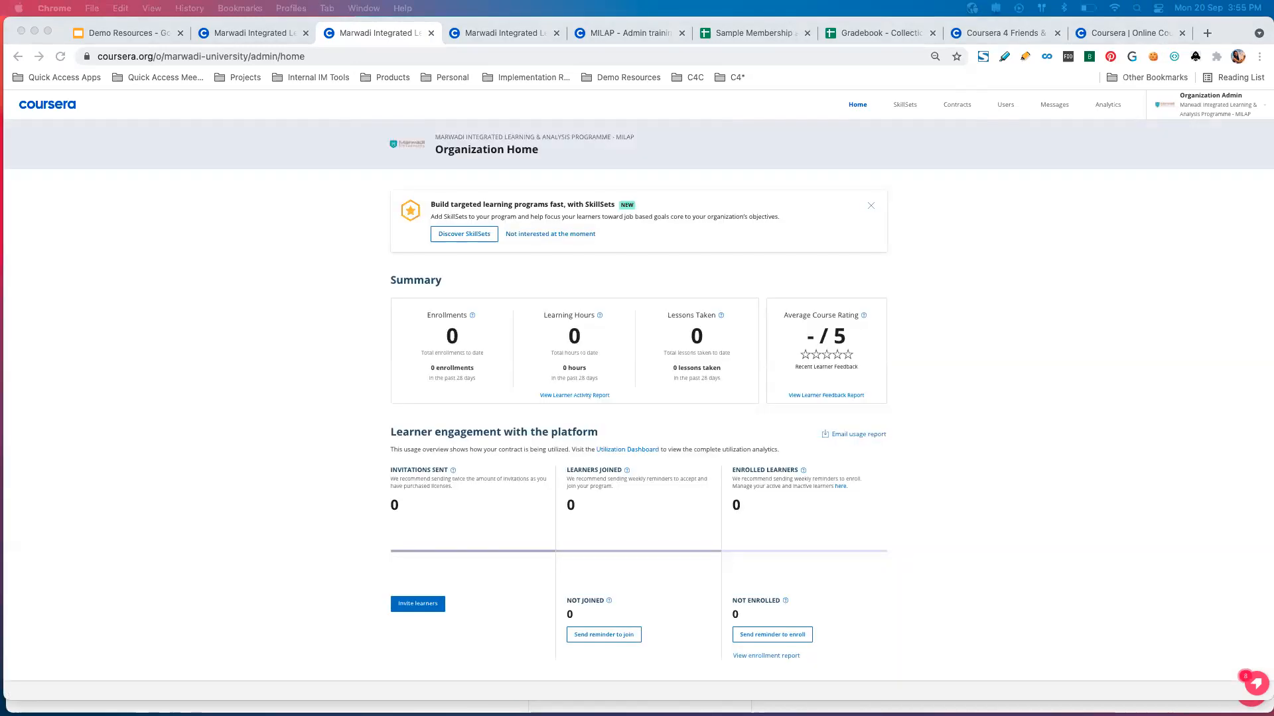
Bring in the Coursera Team analytics page and close the MILAP catalog, Sample Membership, Gradebook, Coursera 4 Friends and Coursera Online pages.
drag(672, 458, 597, 36)
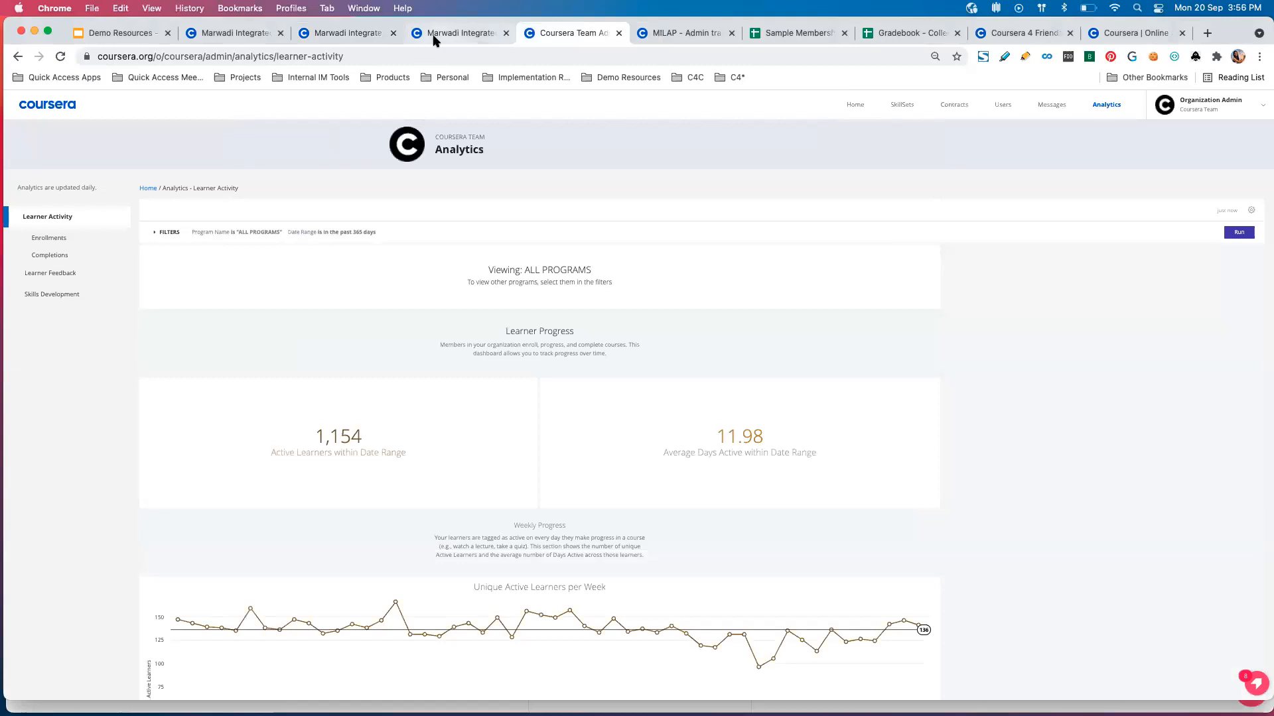
click(472, 31)
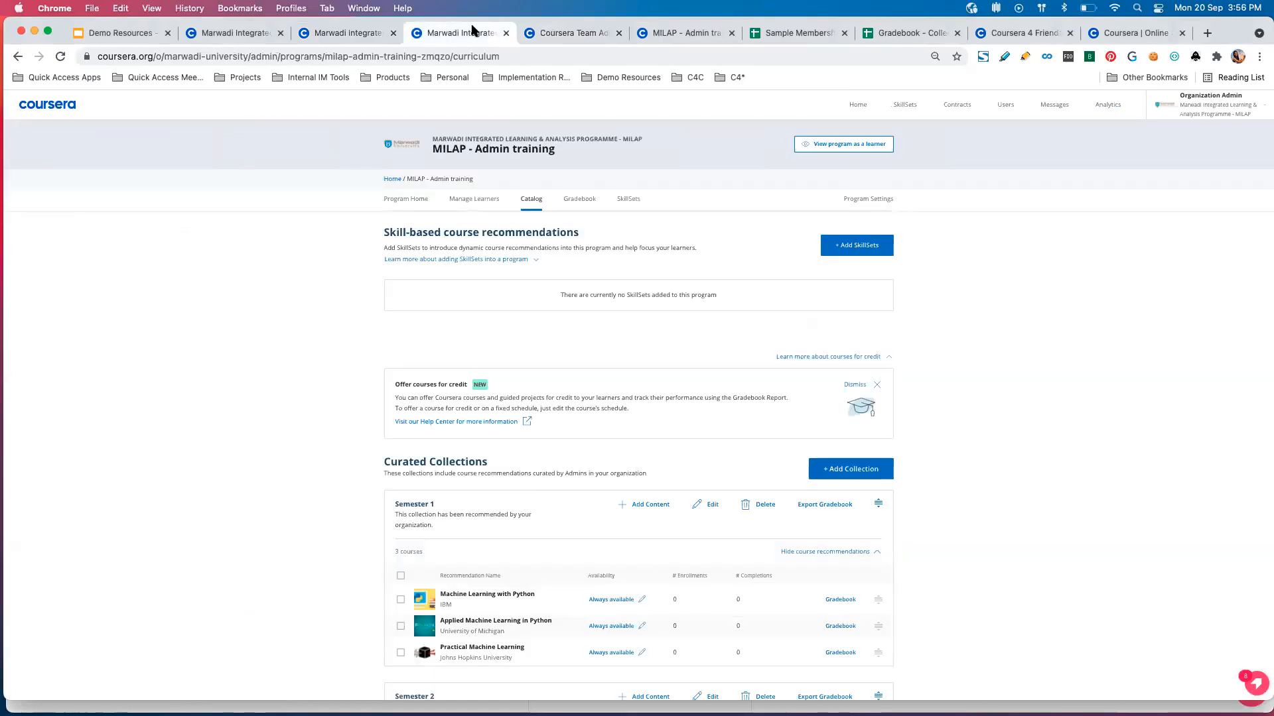
click(506, 34)
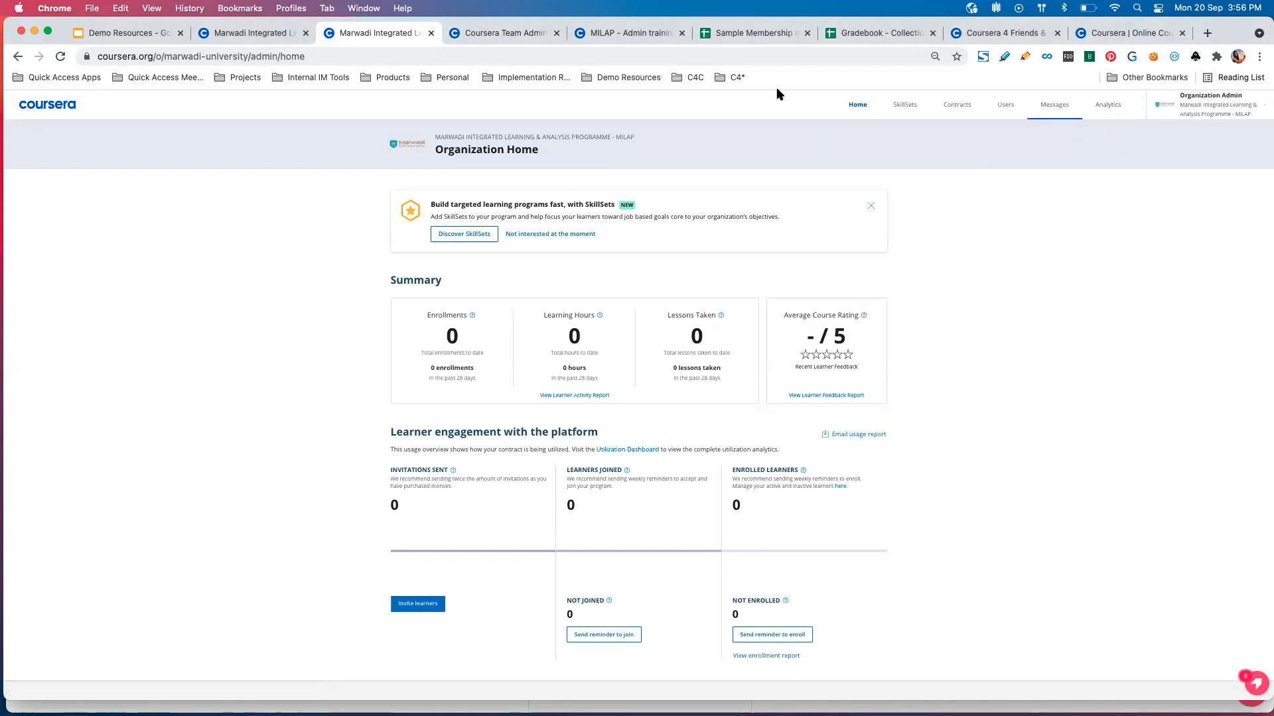
click(806, 33)
click(806, 33)
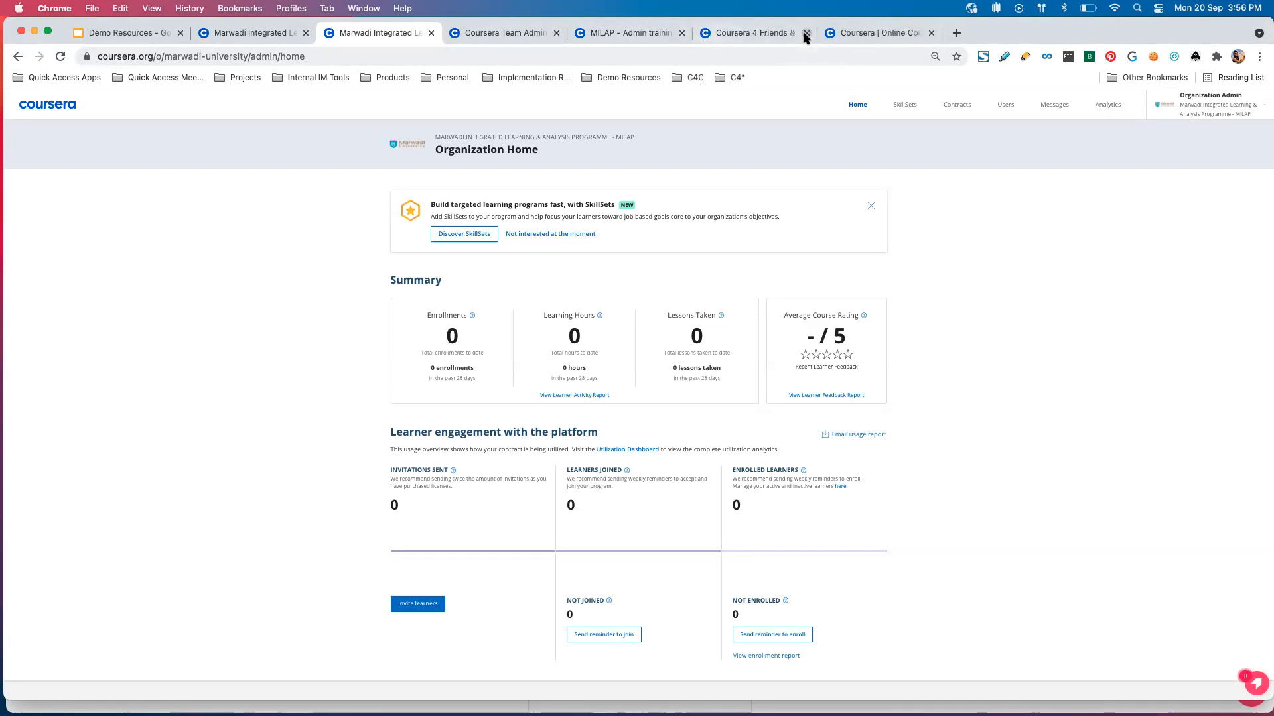
click(807, 33)
click(804, 33)
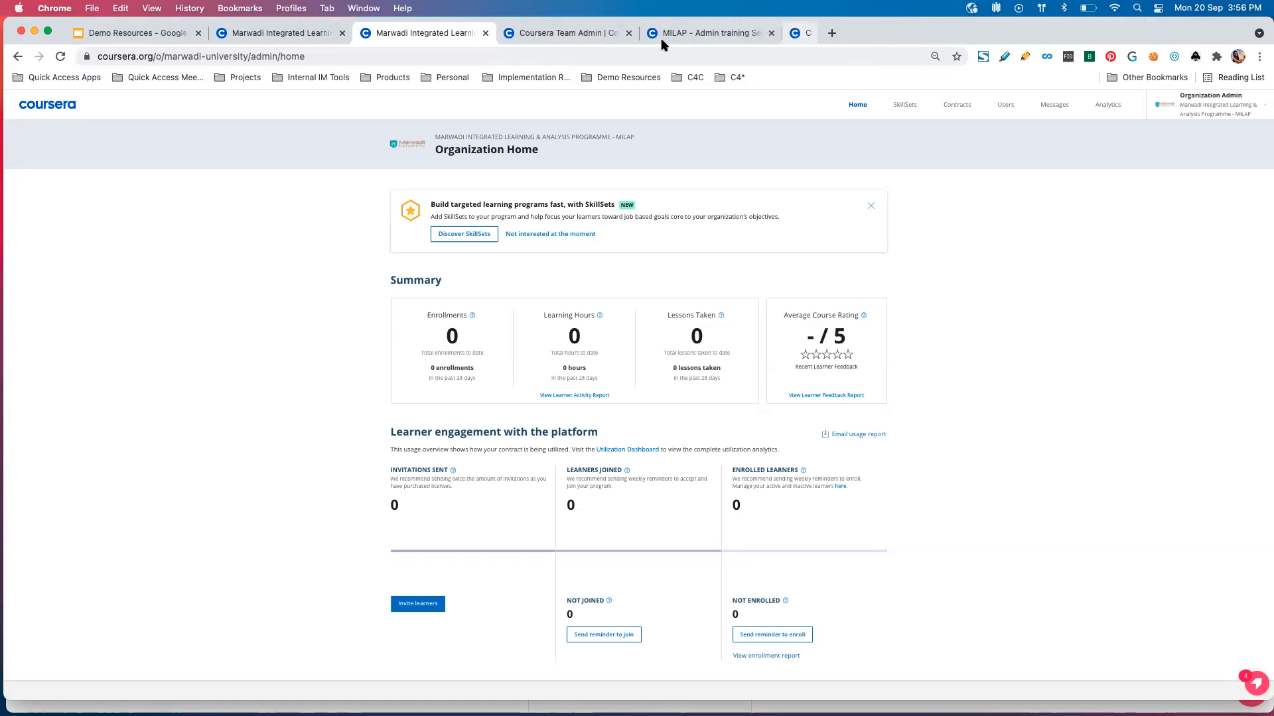
Close the learner view of the MILAP - Admin training Sep 2021 program and return to the MILAP Organization Home page.
drag(686, 32, 578, 26)
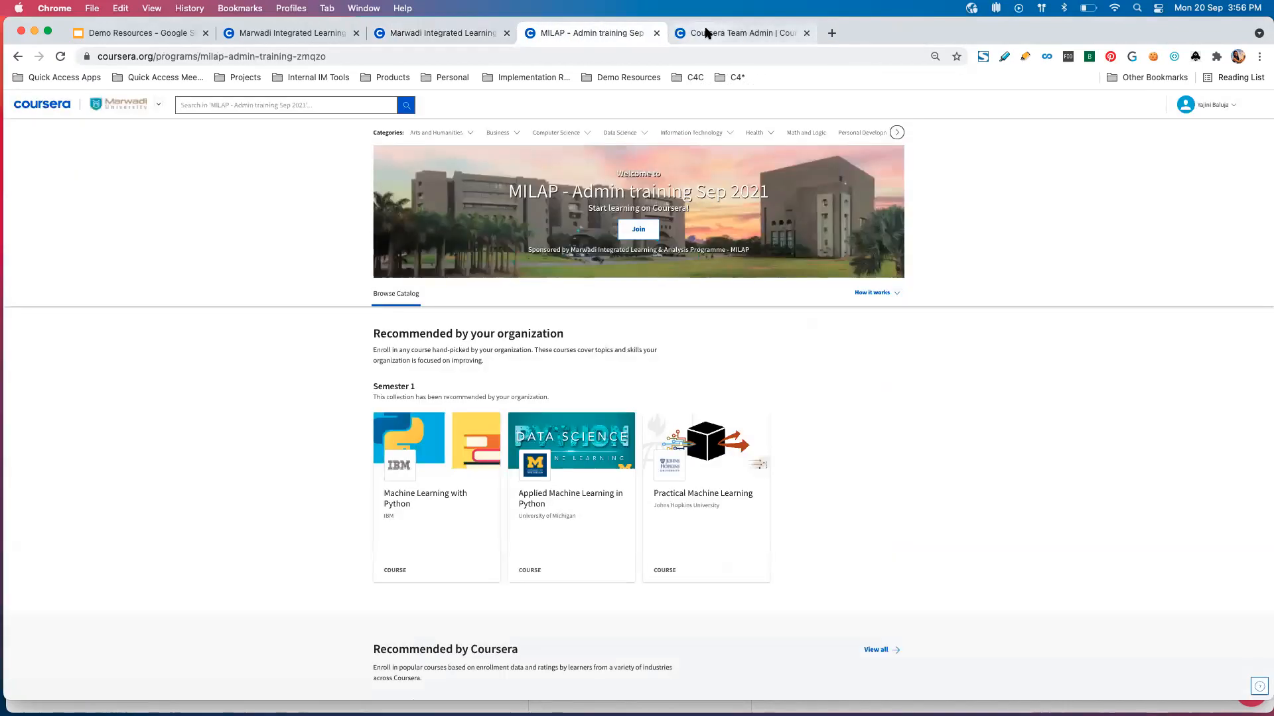
click(707, 33)
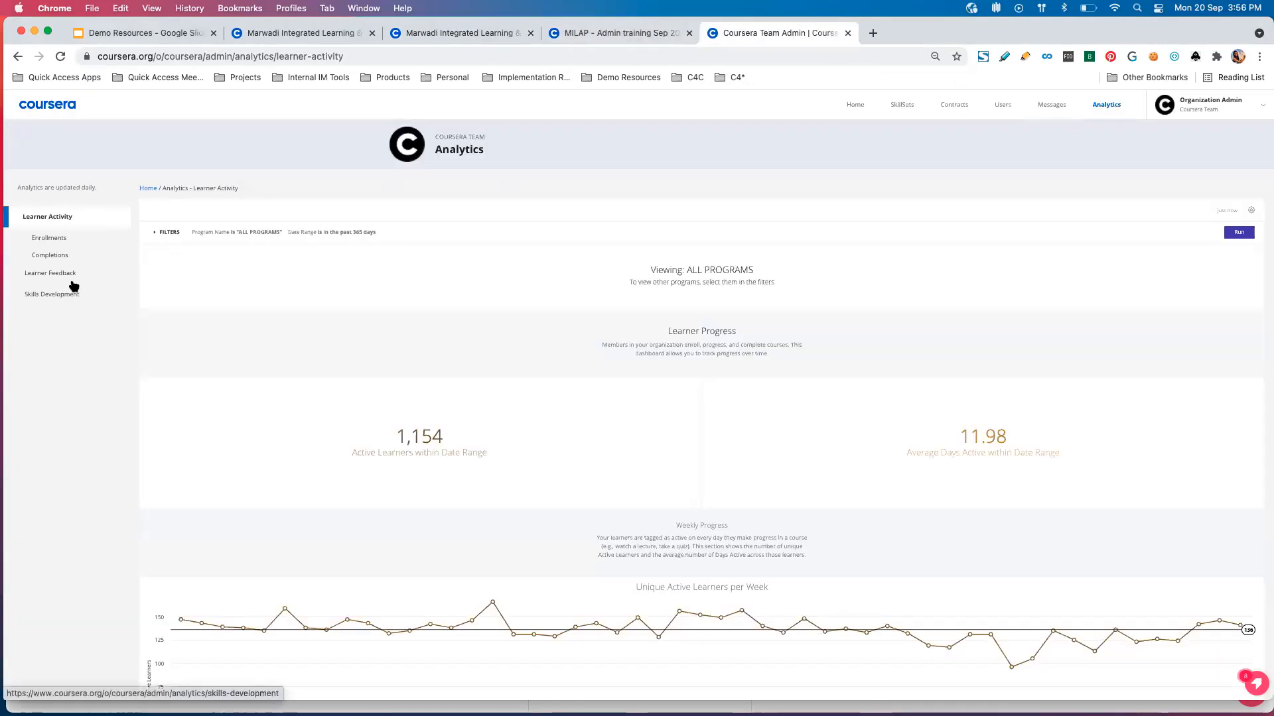
click(599, 36)
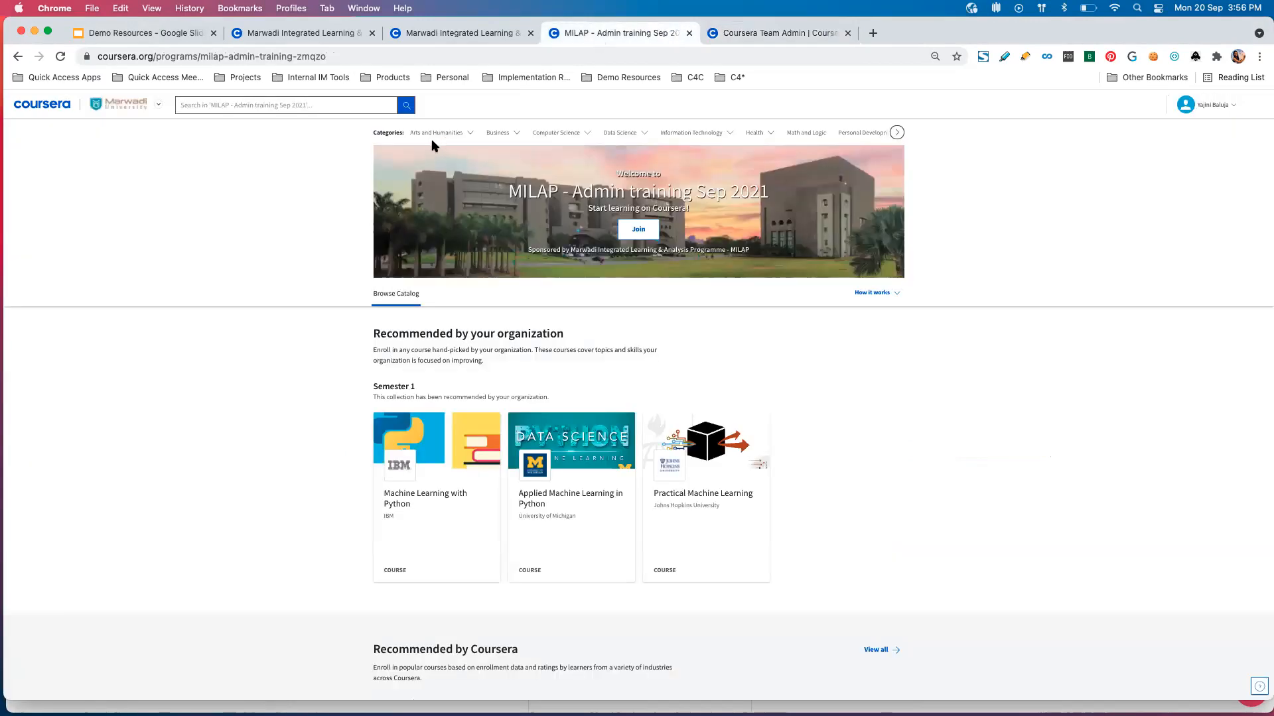
click(689, 33)
click(469, 39)
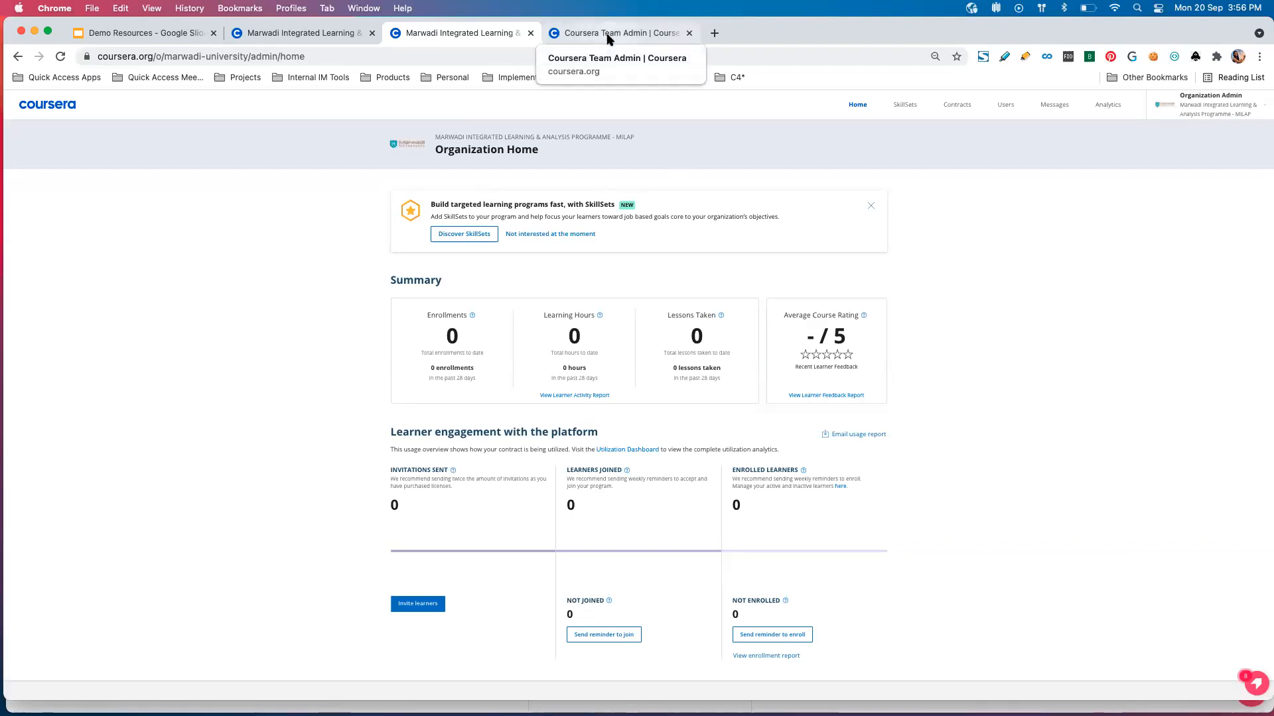
Open the Learner Feedback and Skills Development reports of the Coursera Team analytics in separate tabs.
click(668, 33)
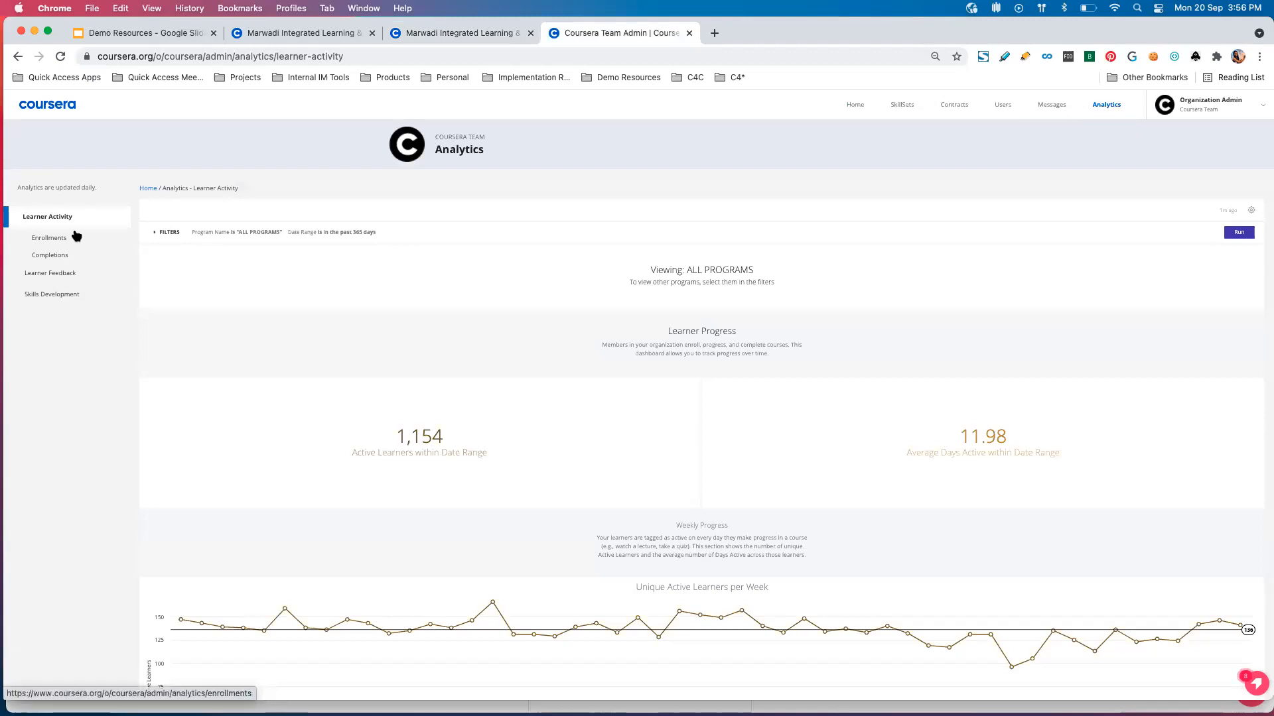
right_click(67, 276)
click(82, 279)
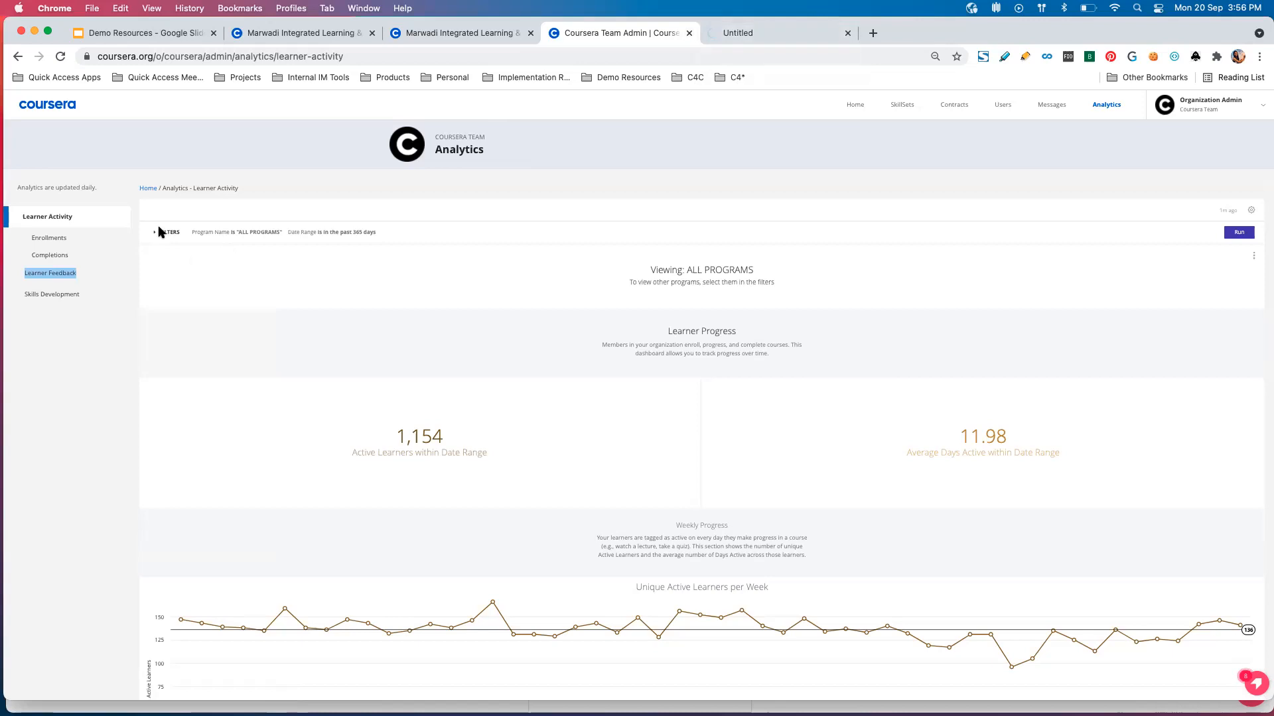
right_click(86, 293)
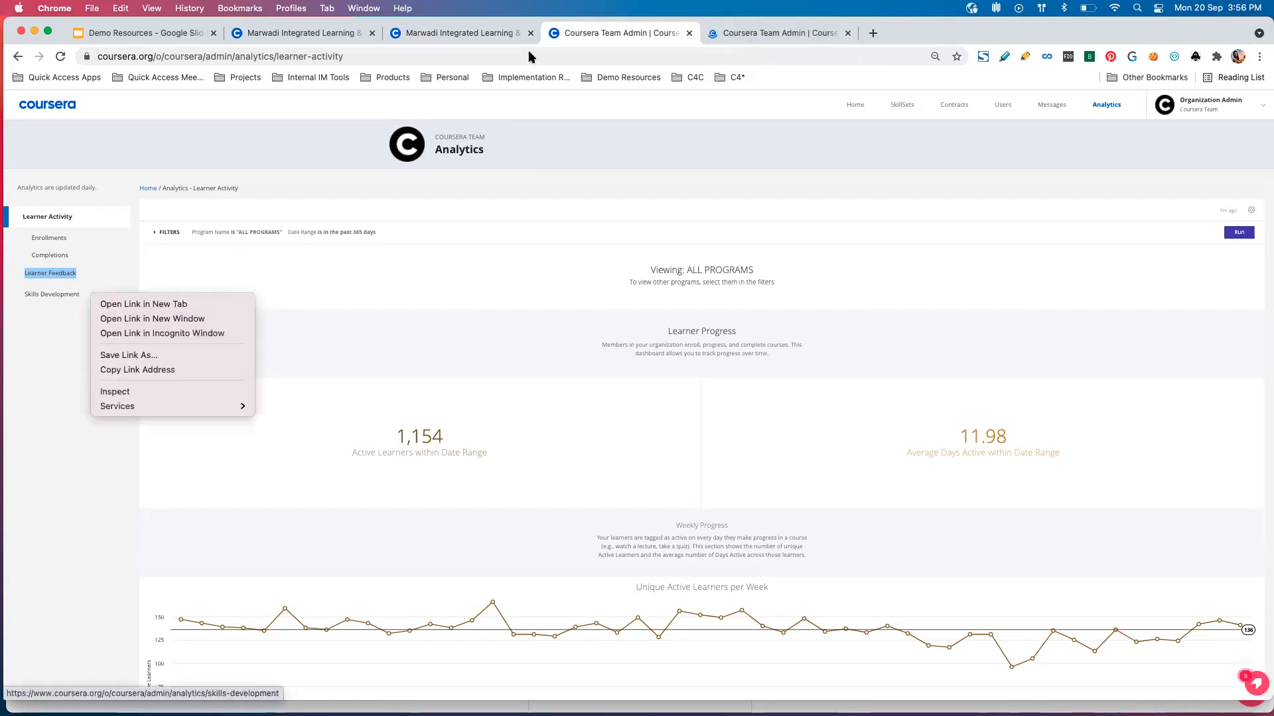
click(116, 305)
Review the organization star rating, star ratings chart and recent feedback quotes in the Coursera Team Learner Feedback report.
click(736, 31)
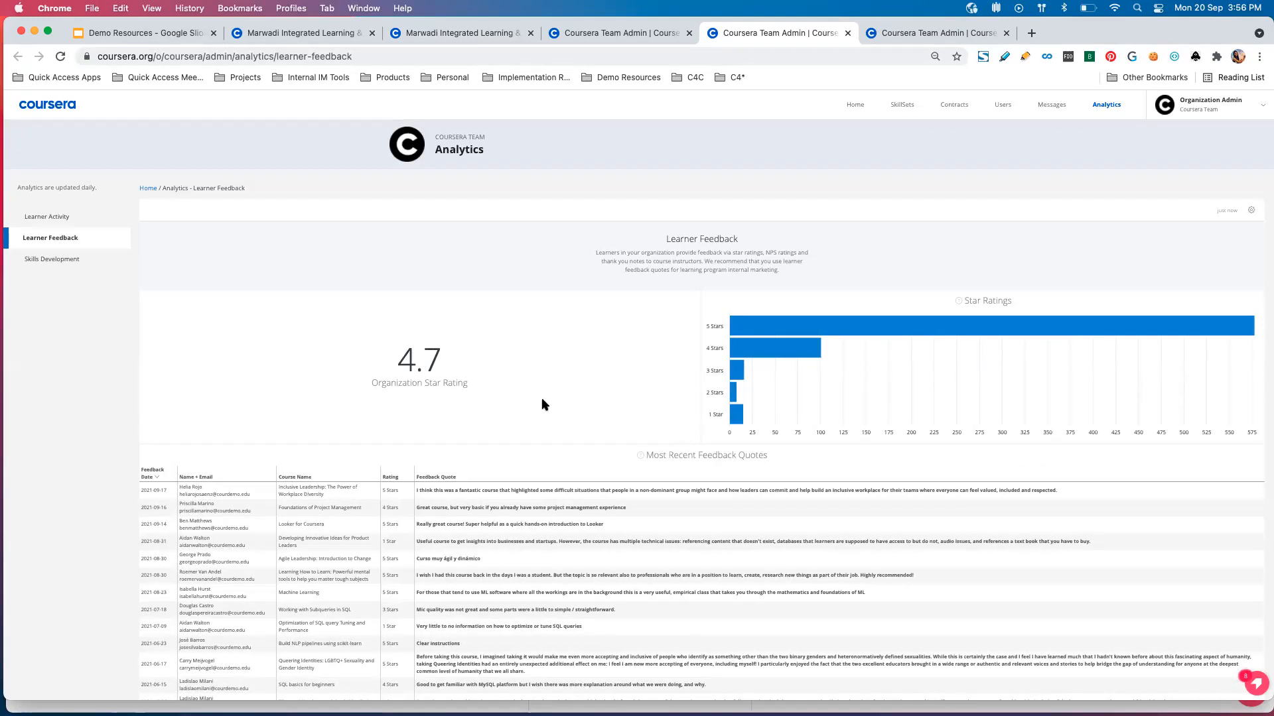
scroll(544, 404, down, 2)
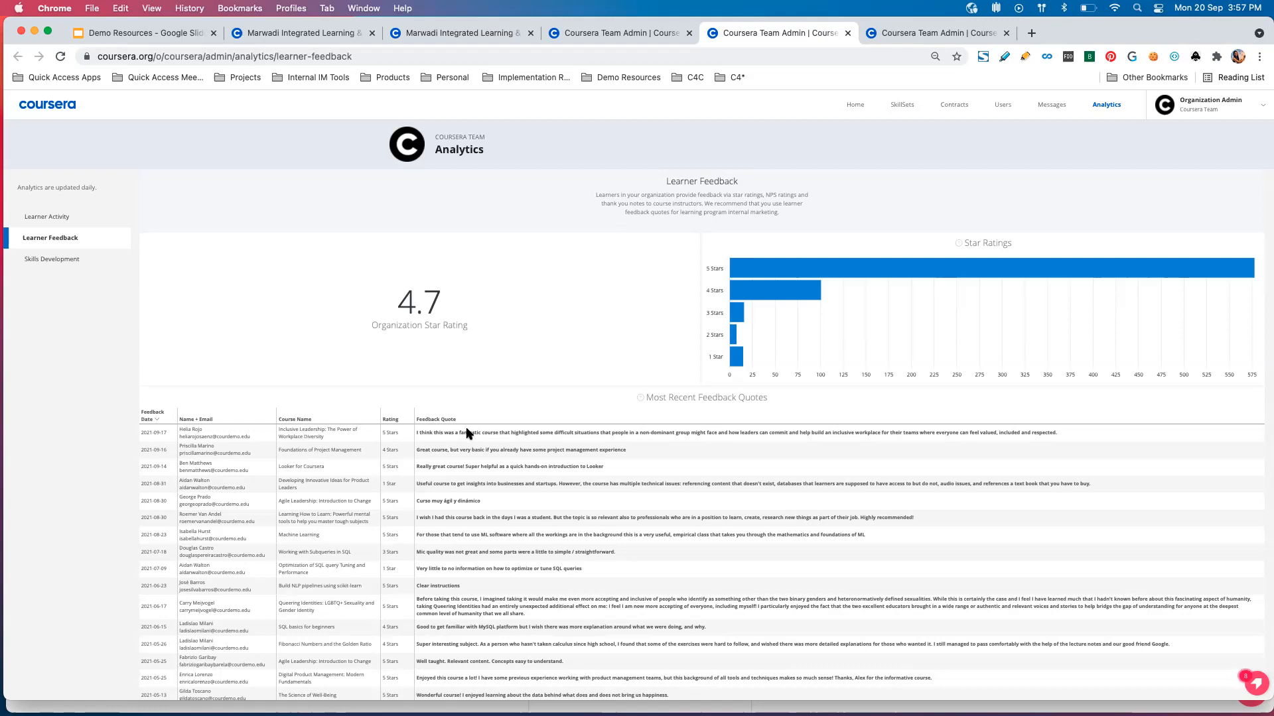
scroll(467, 434, down, 2)
scroll(467, 434, up, 2)
scroll(456, 529, down, 3)
scroll(455, 529, up, 3)
Return to the MILAP organization and open its Analytics page.
click(603, 37)
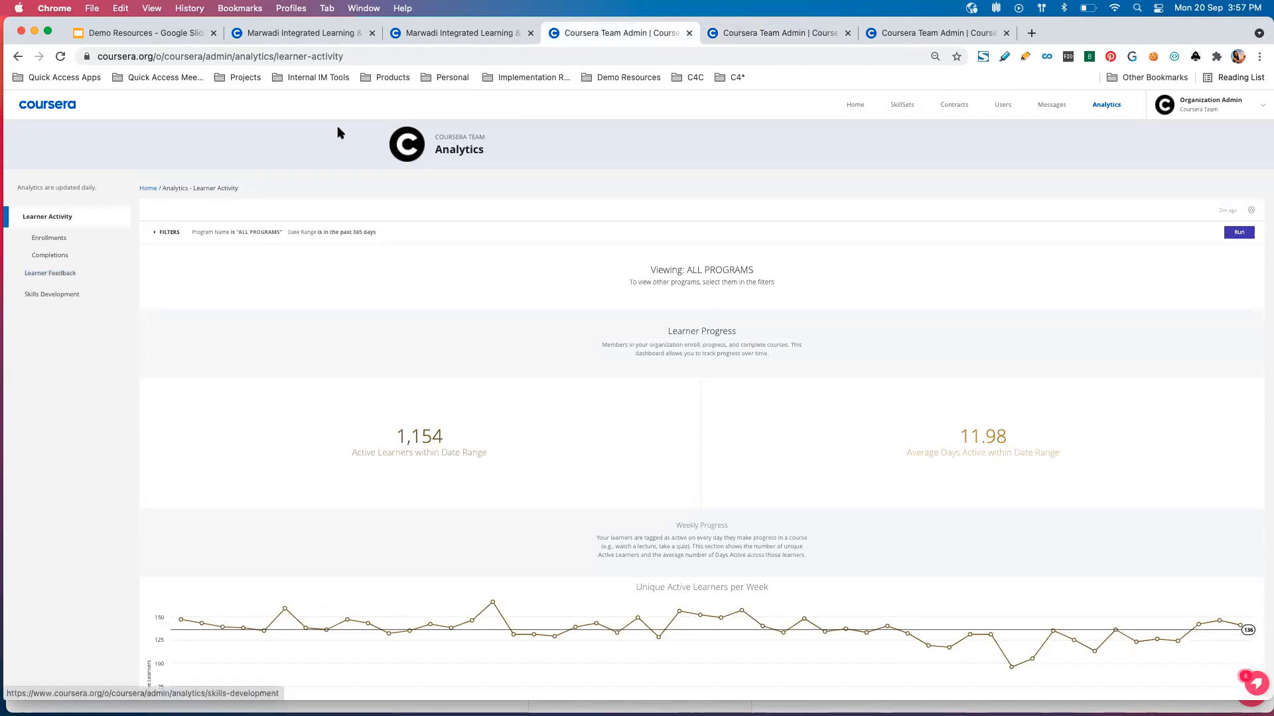
click(730, 33)
click(496, 35)
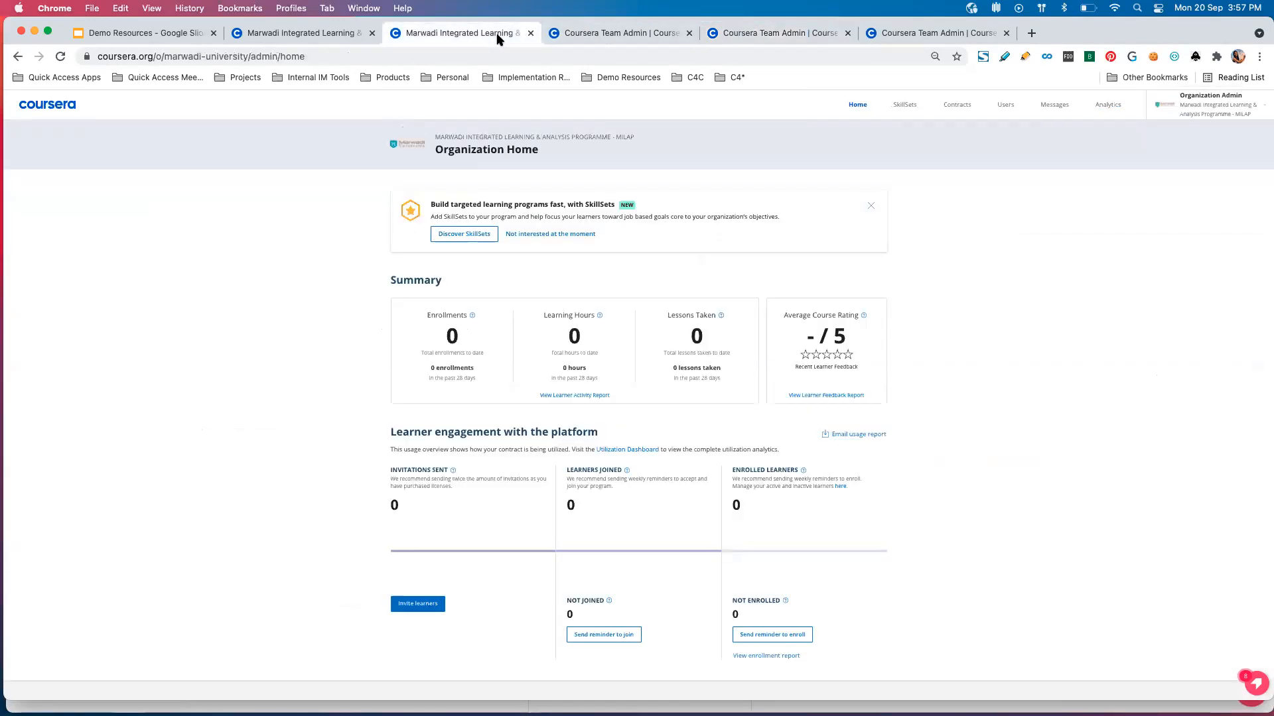
click(1106, 105)
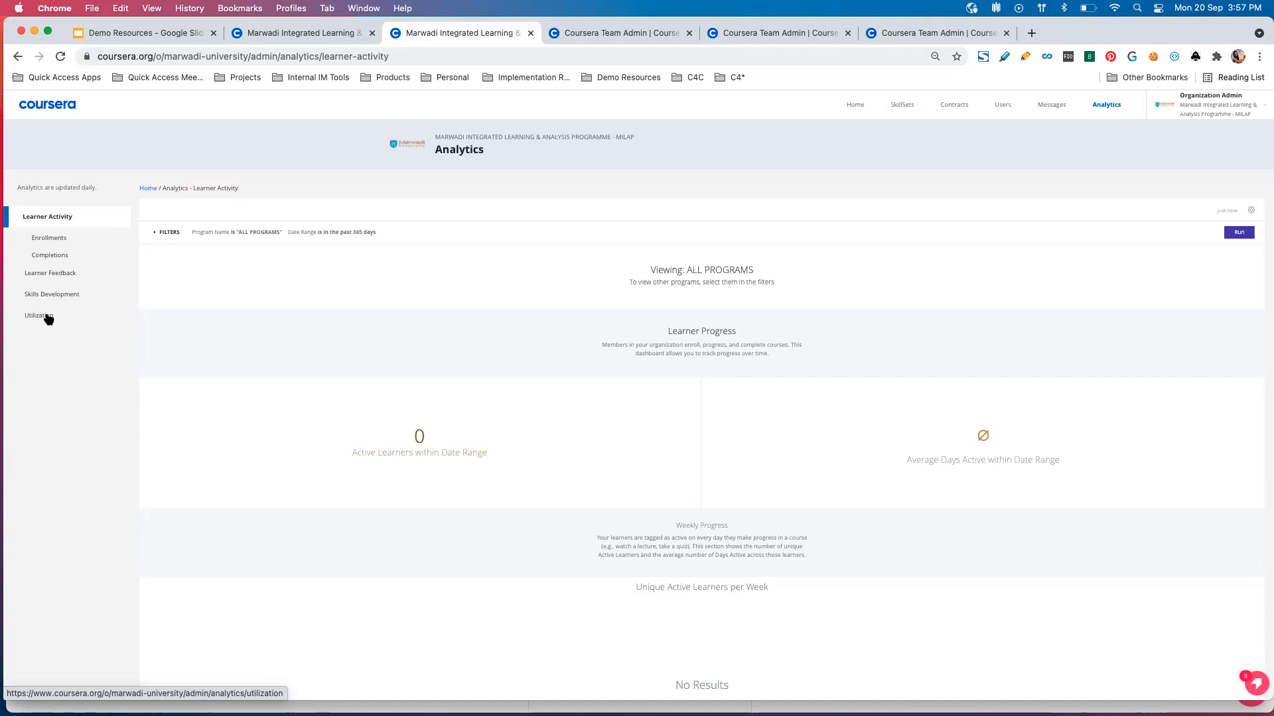
Switch to the Demo Resources presentation in Google Slides and view the License Utilization and enrollment Utilization slides.
click(152, 35)
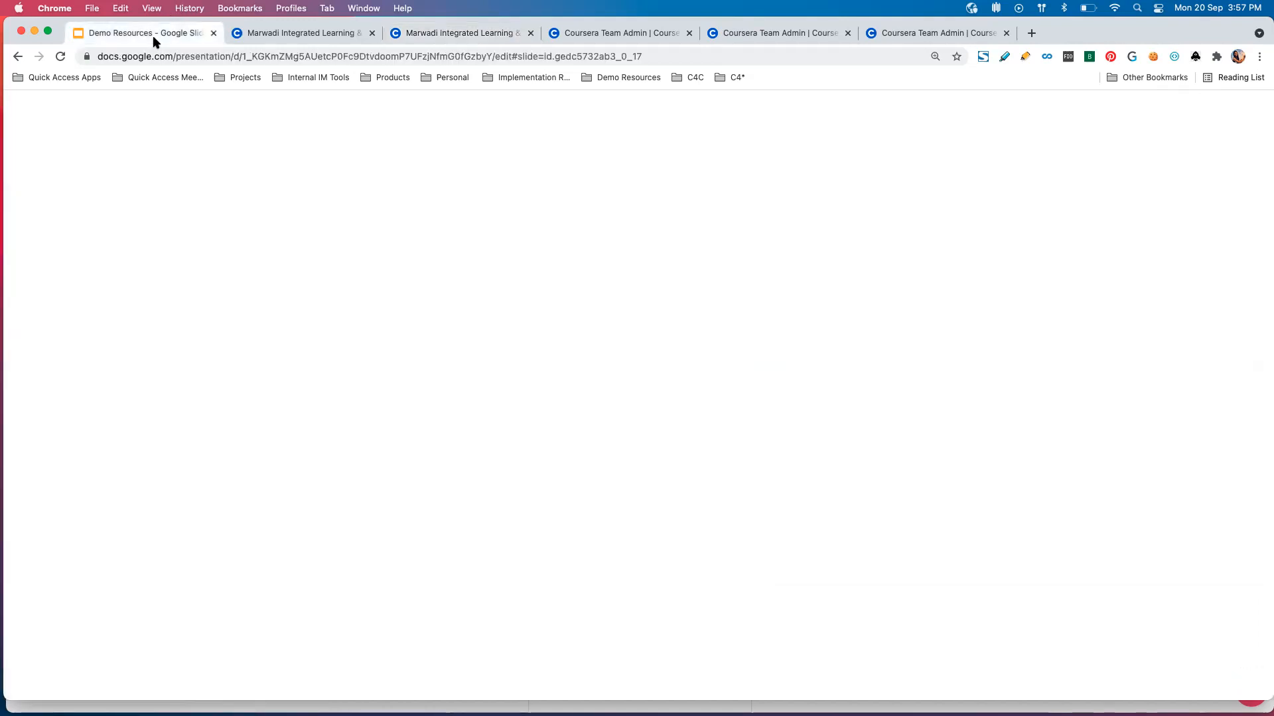
click(113, 440)
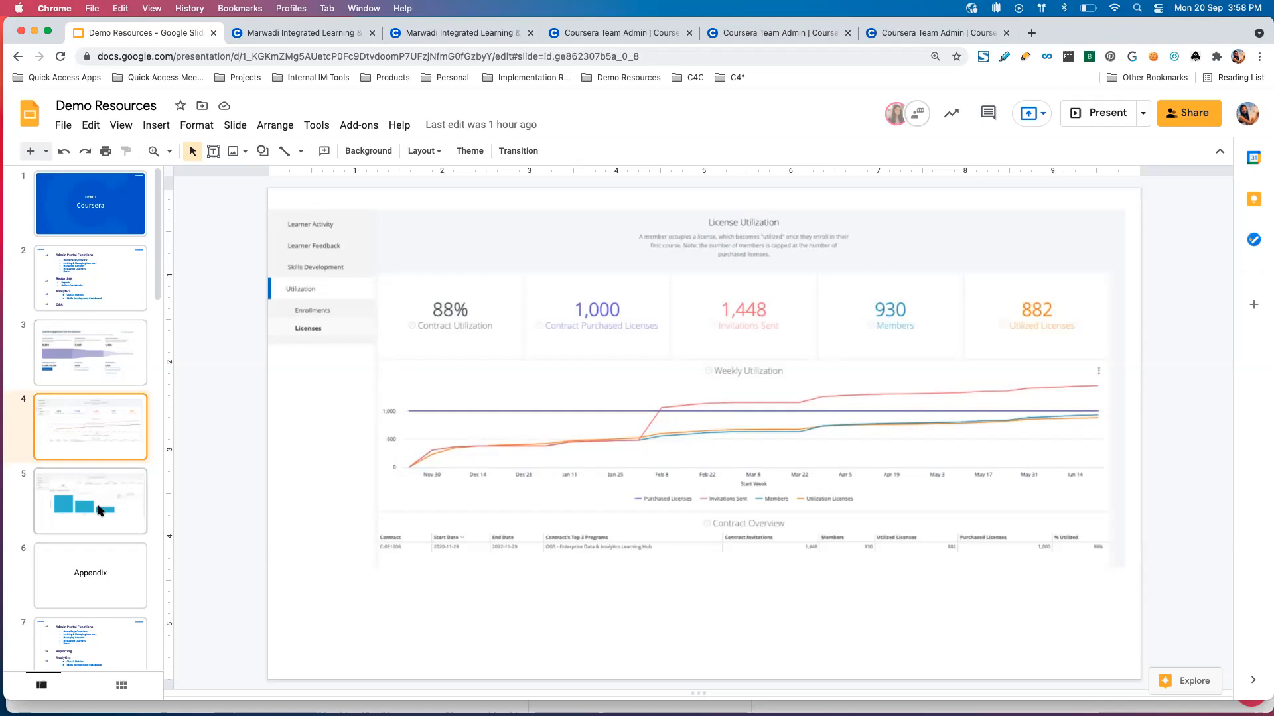
click(116, 481)
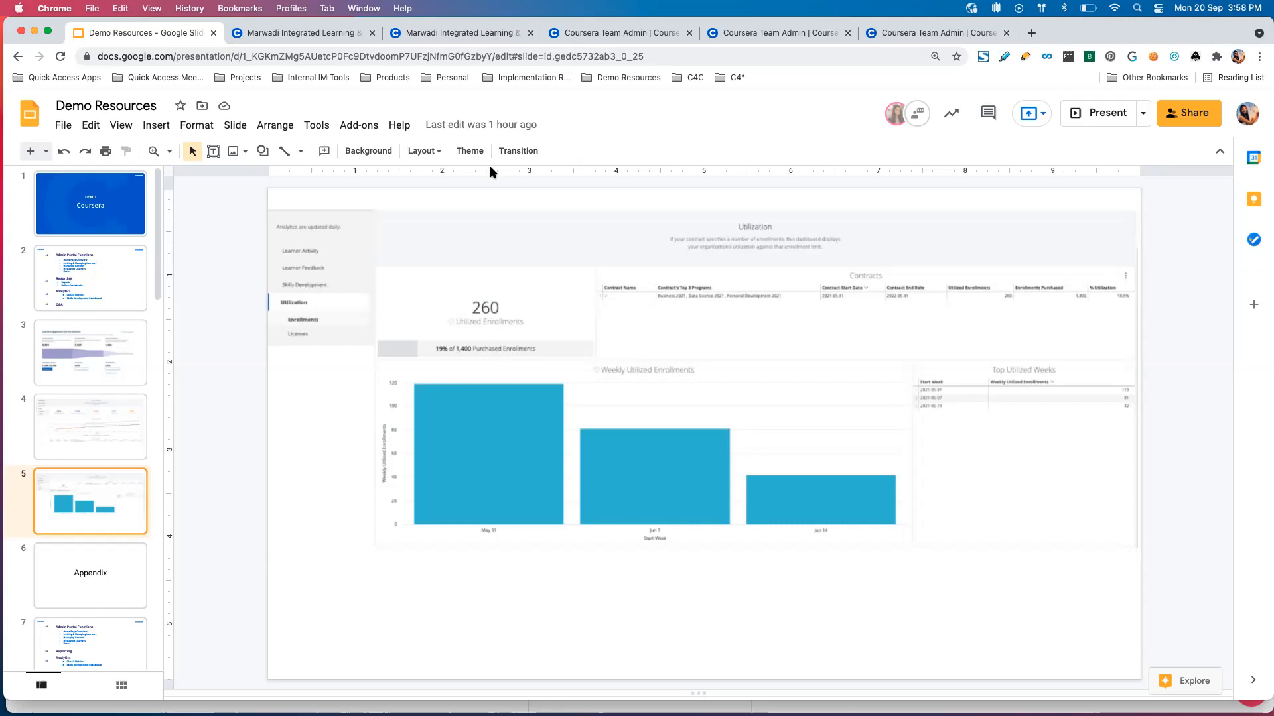
Return to the MILAP organization's Analytics page and look through its Learner Activity report down to the Courses table.
click(479, 36)
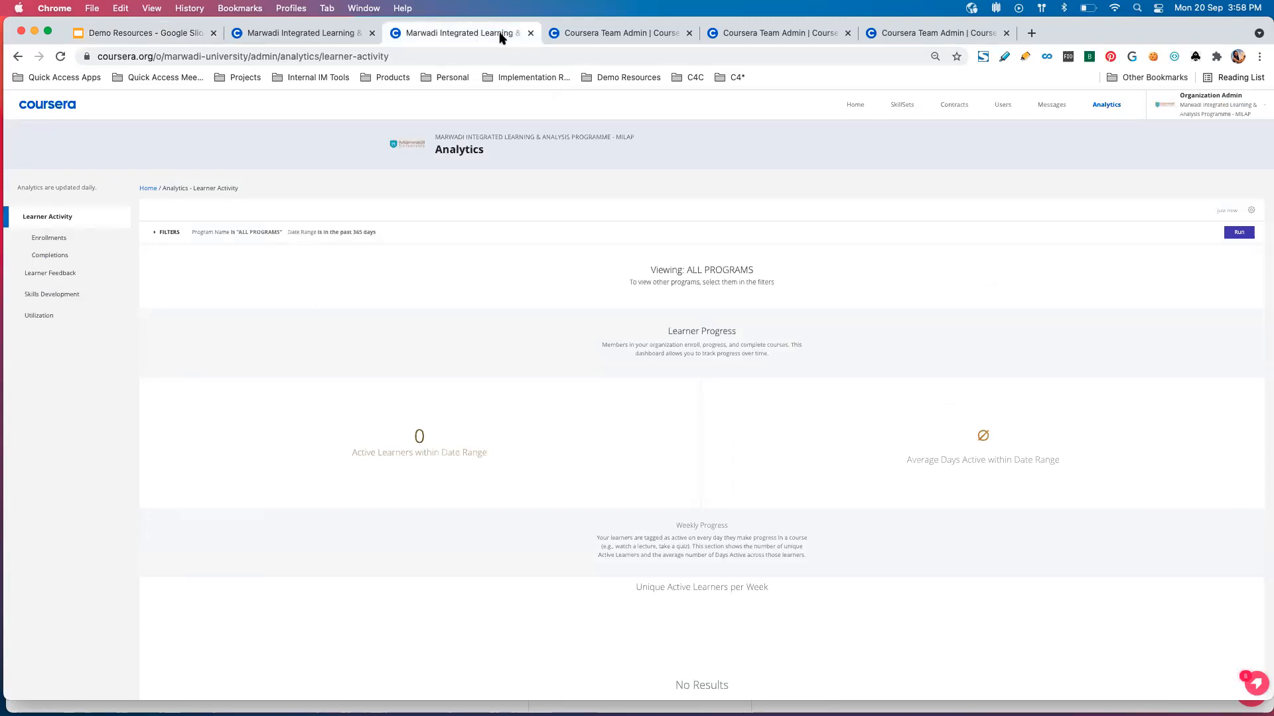
scroll(224, 430, down, 5)
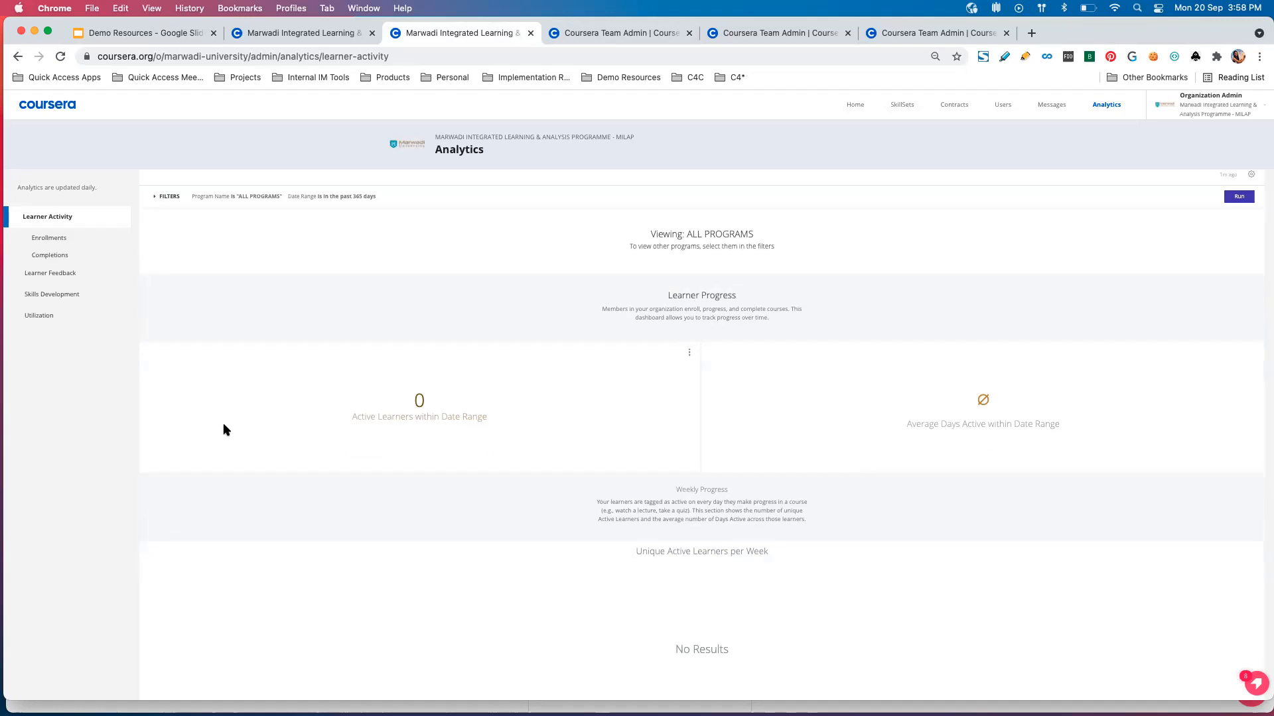
scroll(223, 430, down, 5)
scroll(223, 429, down, 5)
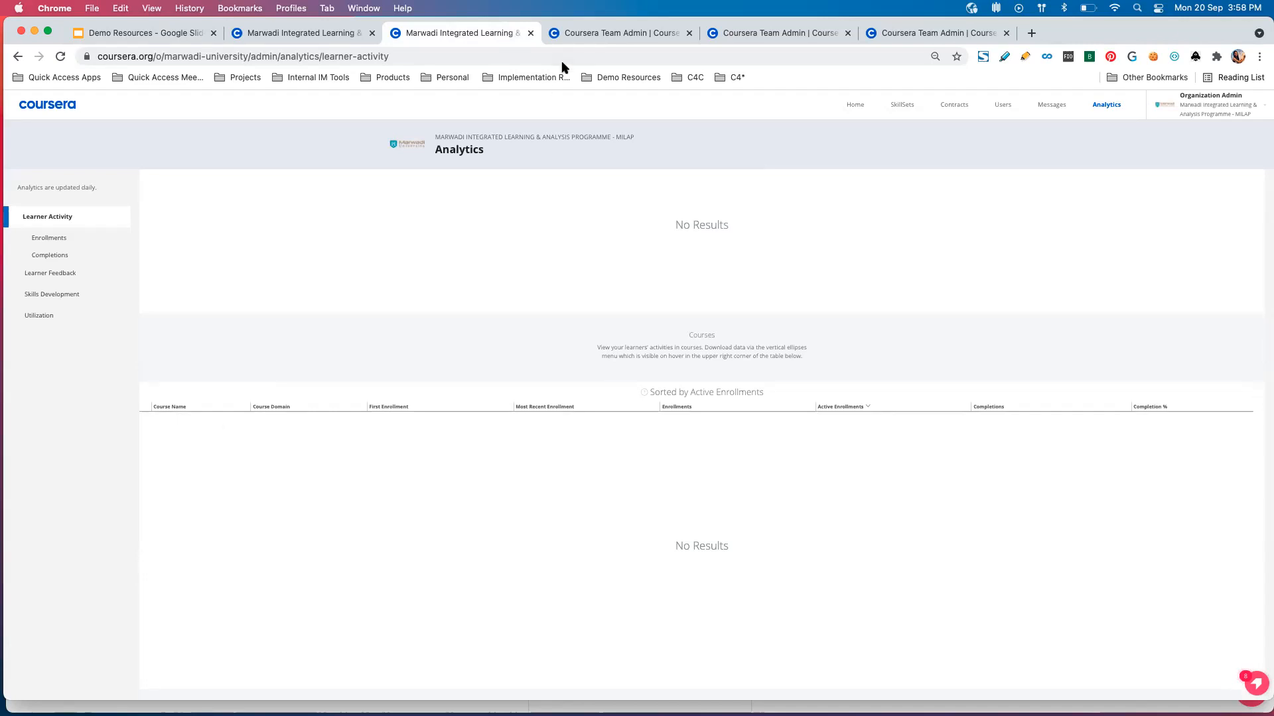
Switch to the Coursera Team Learner Activity report and enlarge the page for easier reading.
click(598, 34)
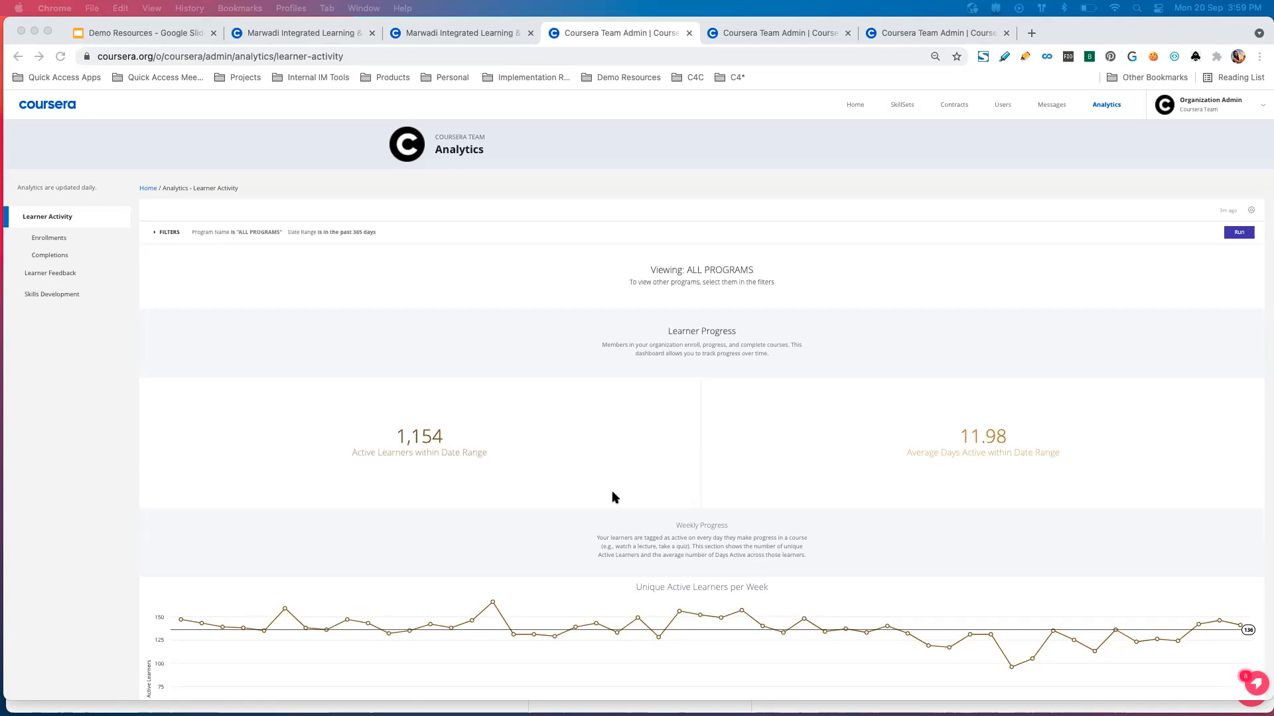
click(816, 344)
key(super+plus)
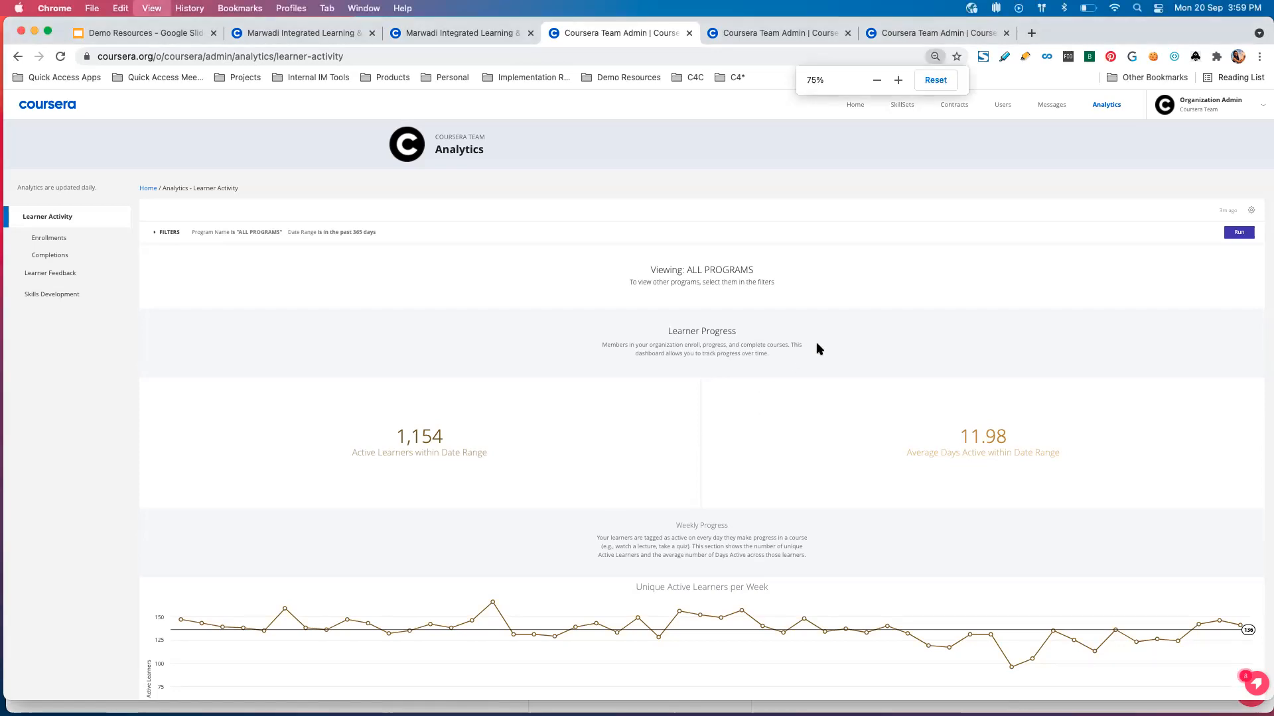
key(super+plus)
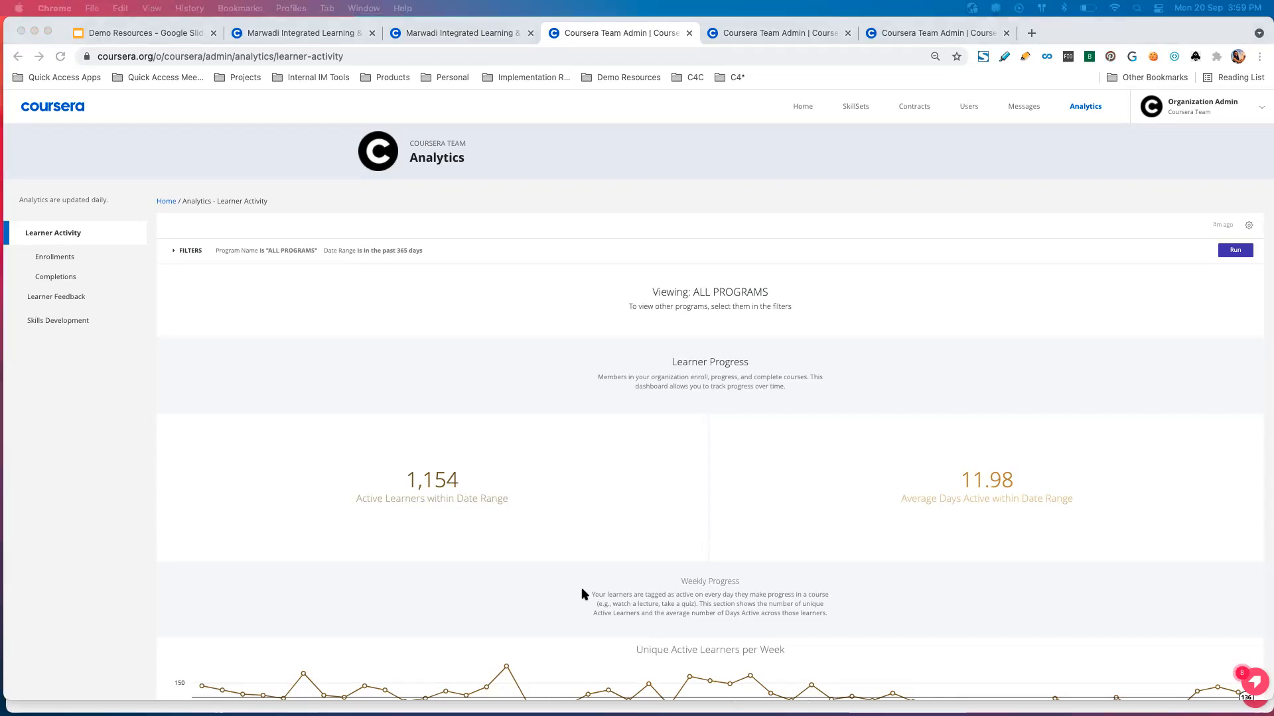
Review the Coursera Team learner progress figures, weekly active learner and average days active charts, and the Courses table.
scroll(558, 512, down, 1)
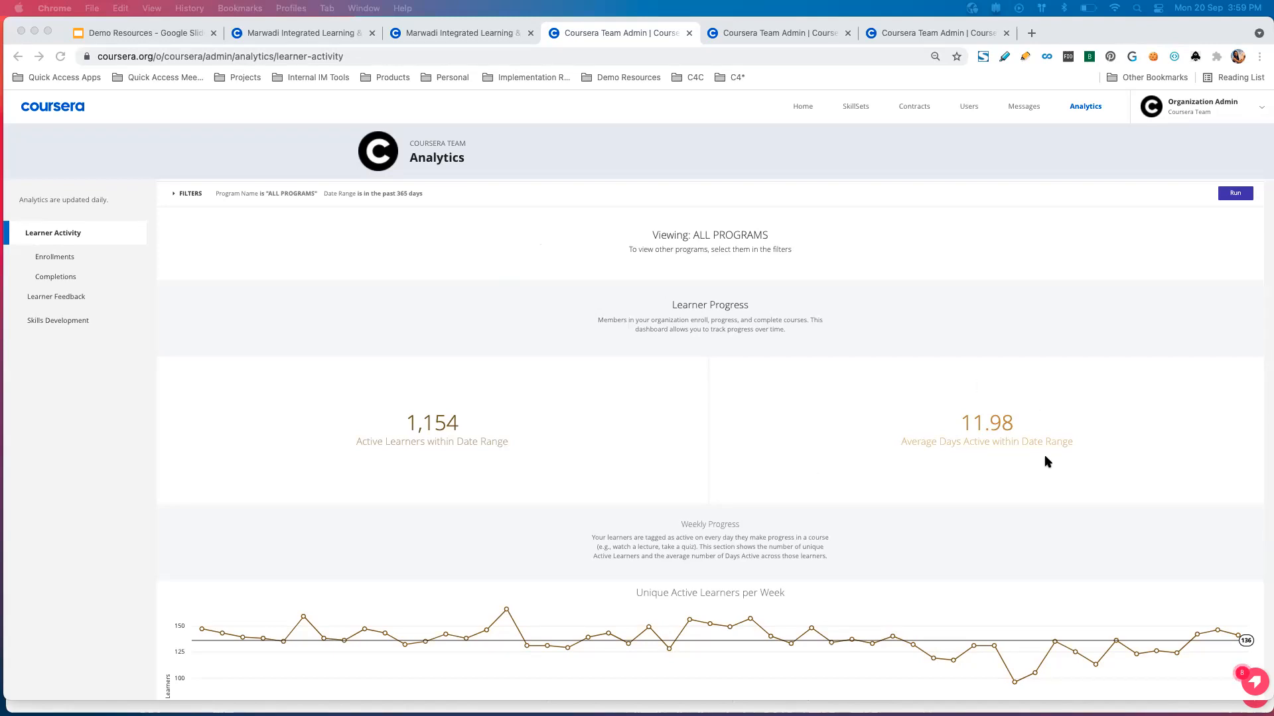
scroll(483, 537, down, 2)
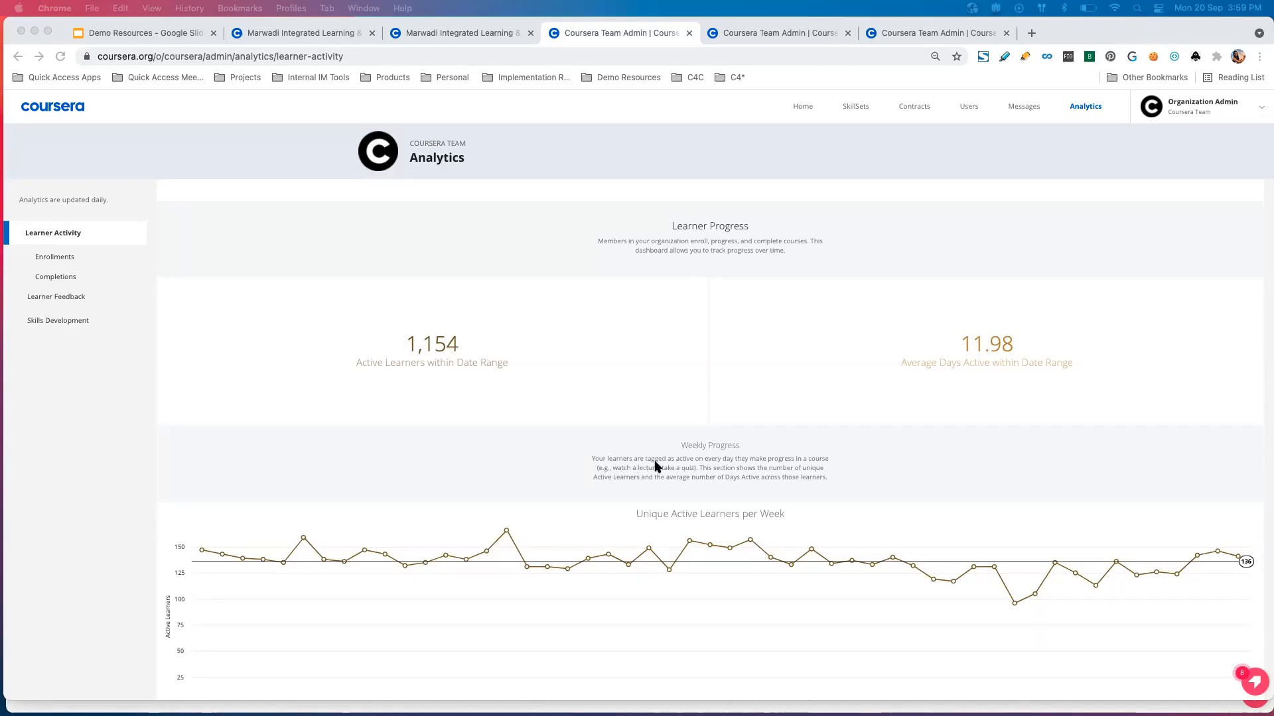
scroll(655, 461, down, 1)
scroll(654, 467, down, 2)
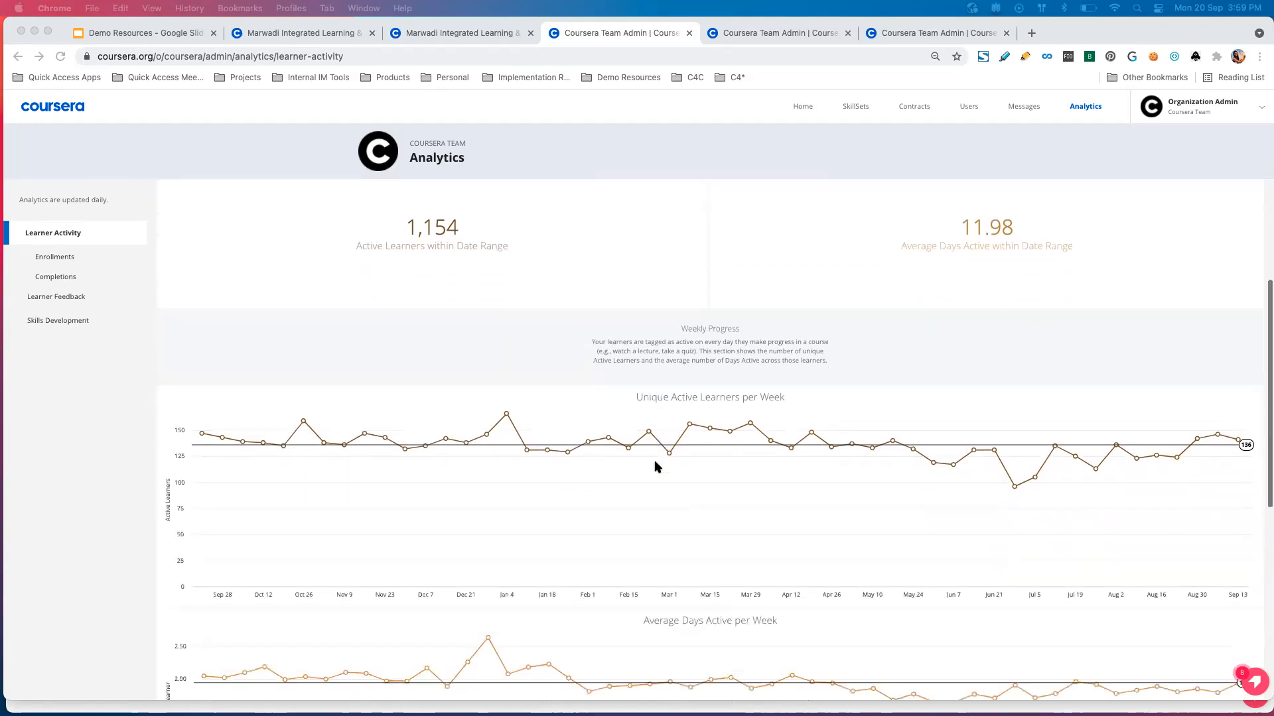
scroll(655, 466, down, 1)
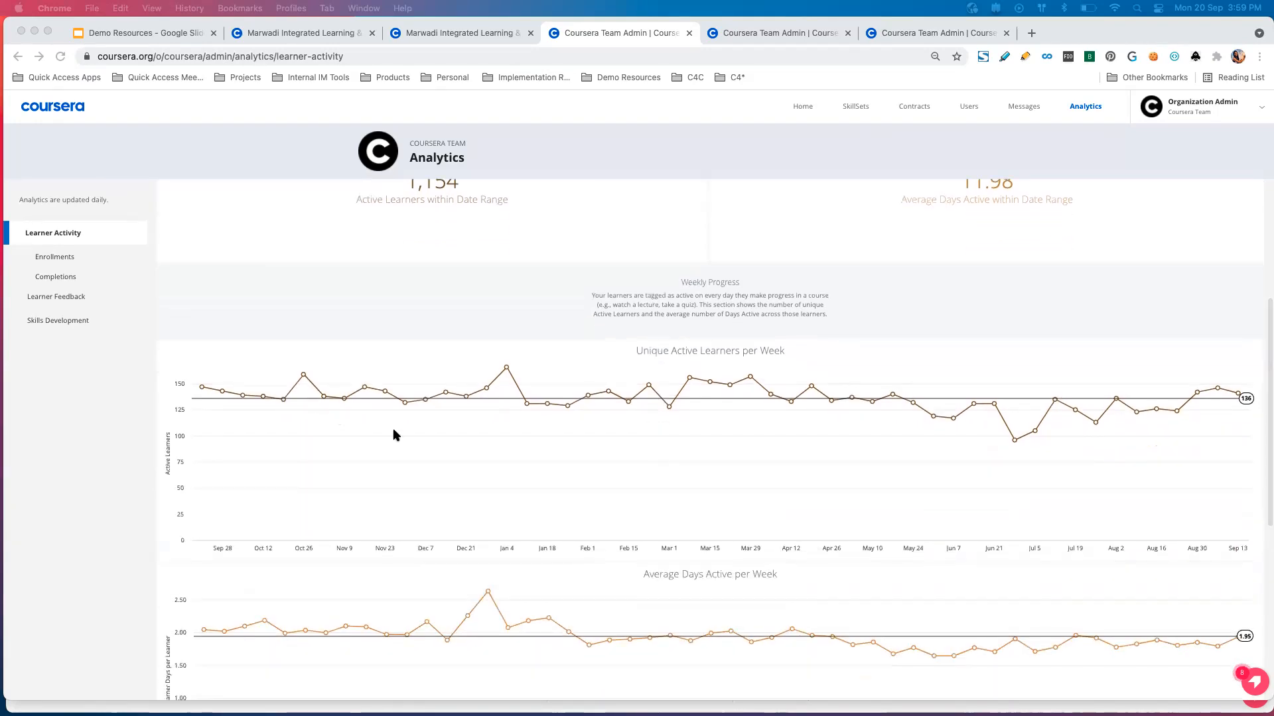
click(576, 327)
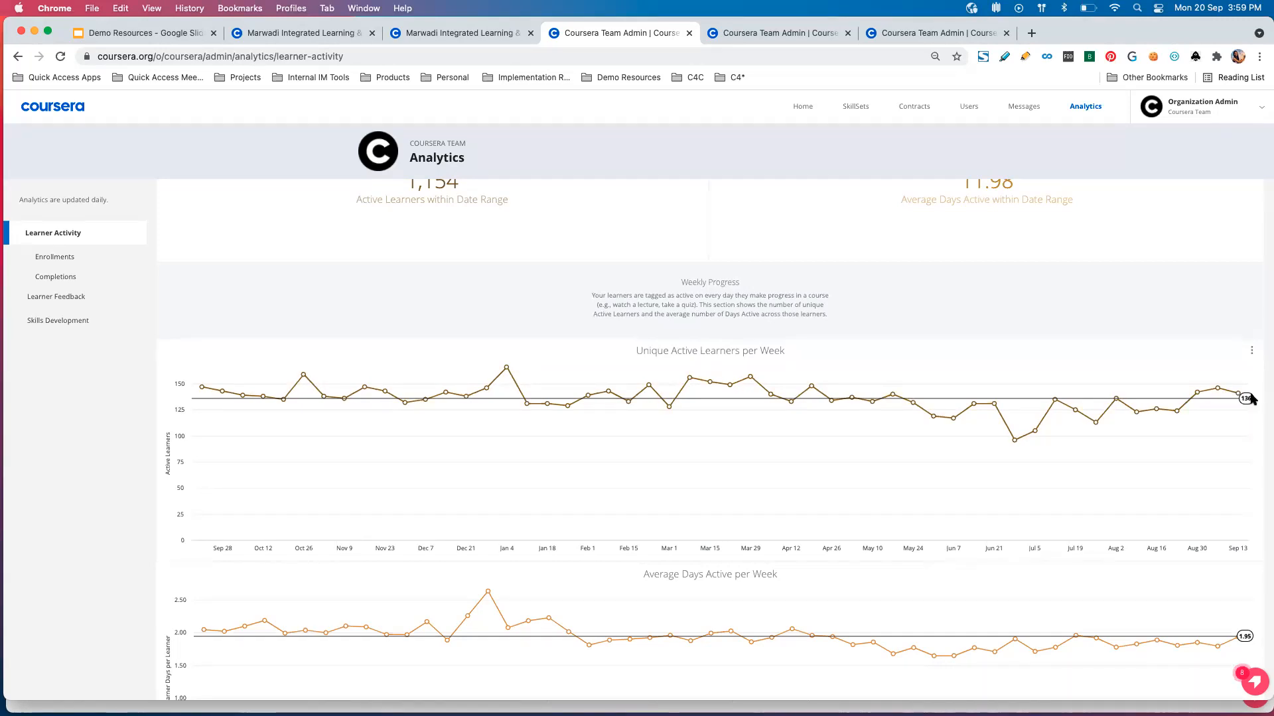
scroll(1252, 398, down, 5)
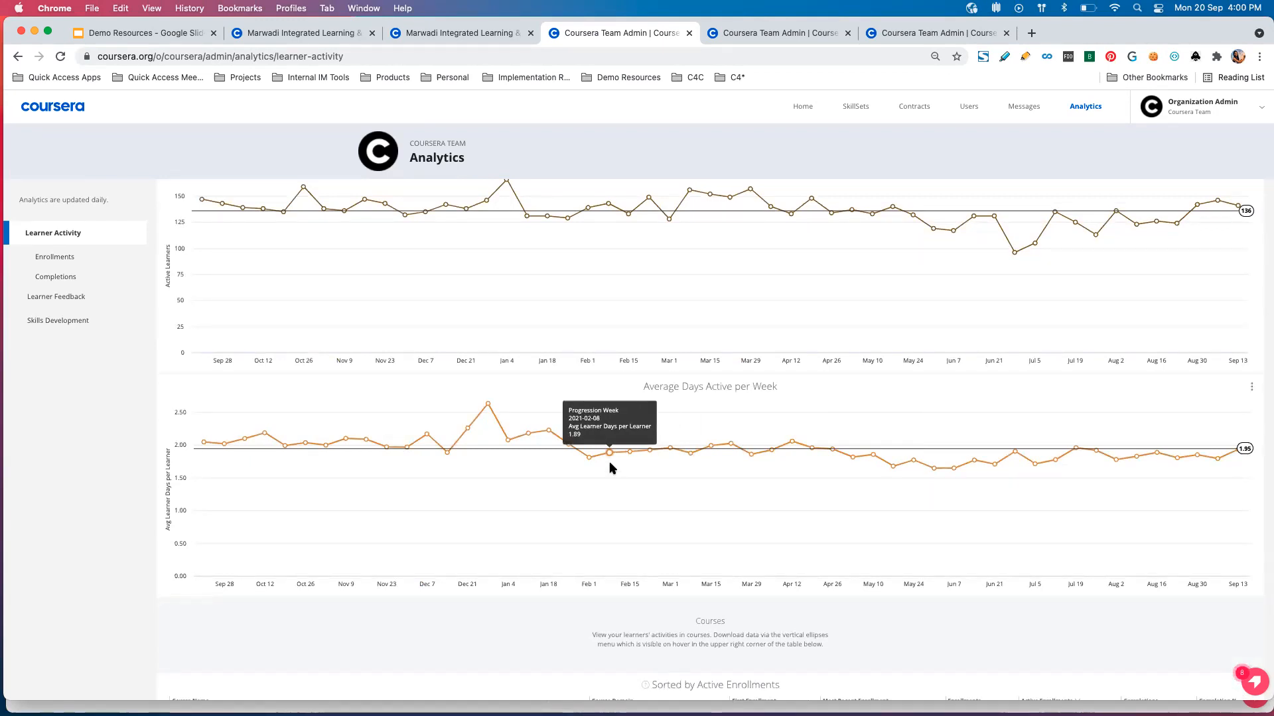
scroll(610, 463, down, 2)
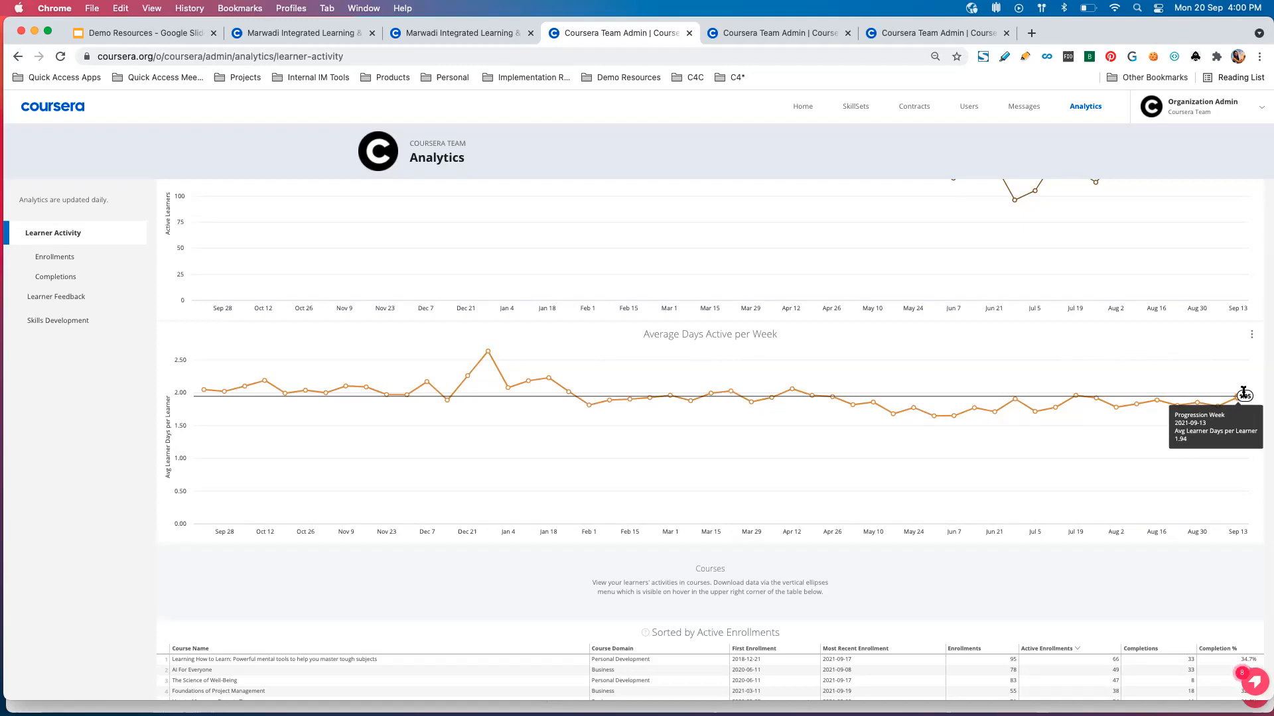
scroll(1243, 392, down, 5)
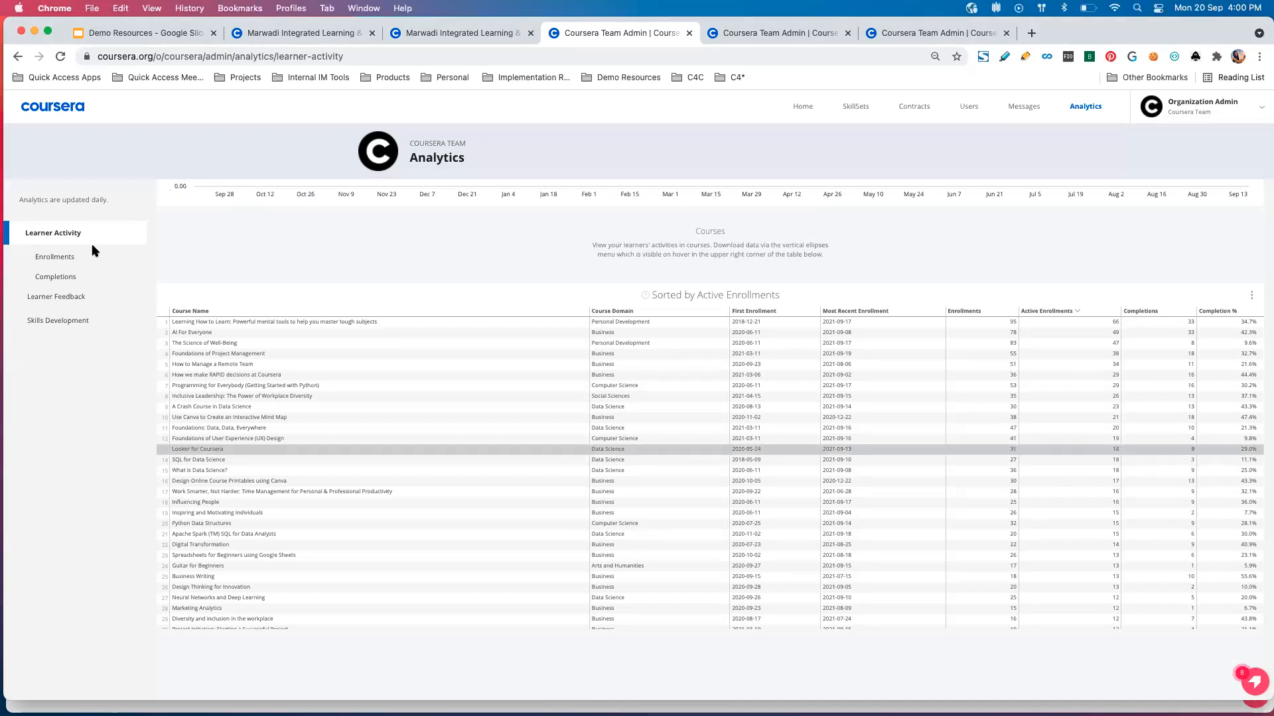
Open the Enrollments and Completions reports of the Coursera Team analytics in separate tabs.
click(90, 260)
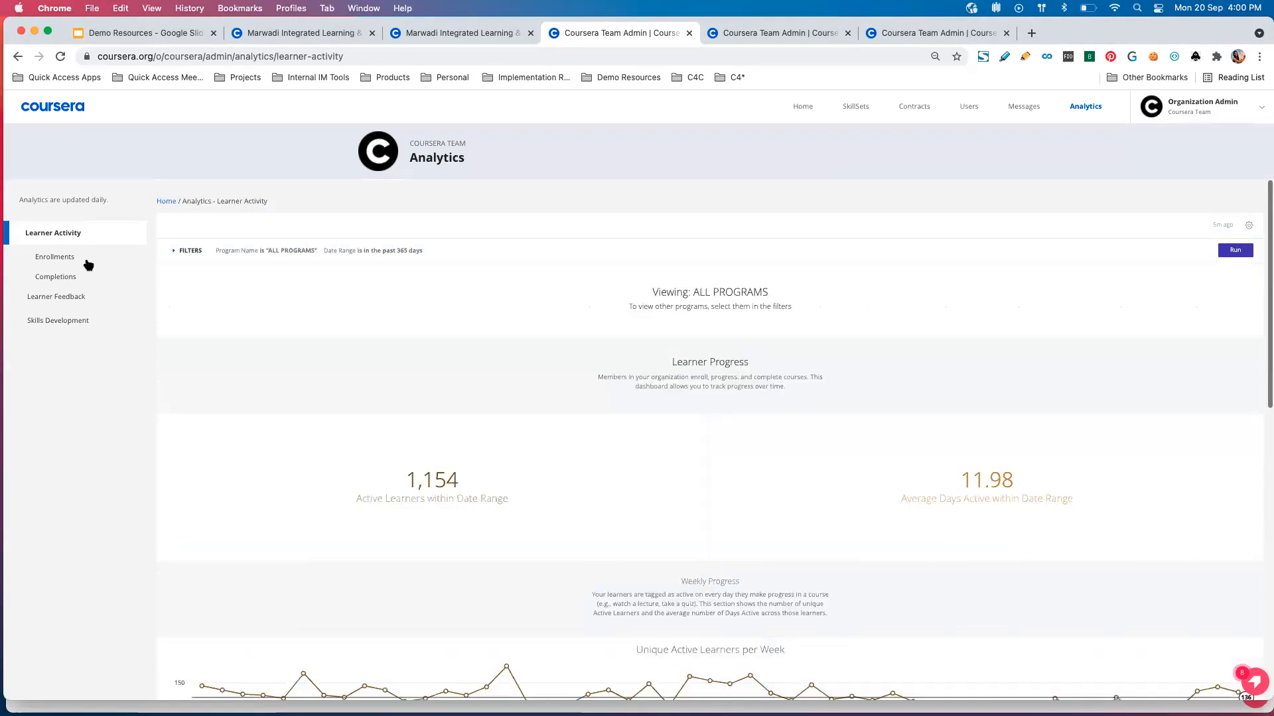
right_click(90, 263)
click(126, 269)
right_click(86, 274)
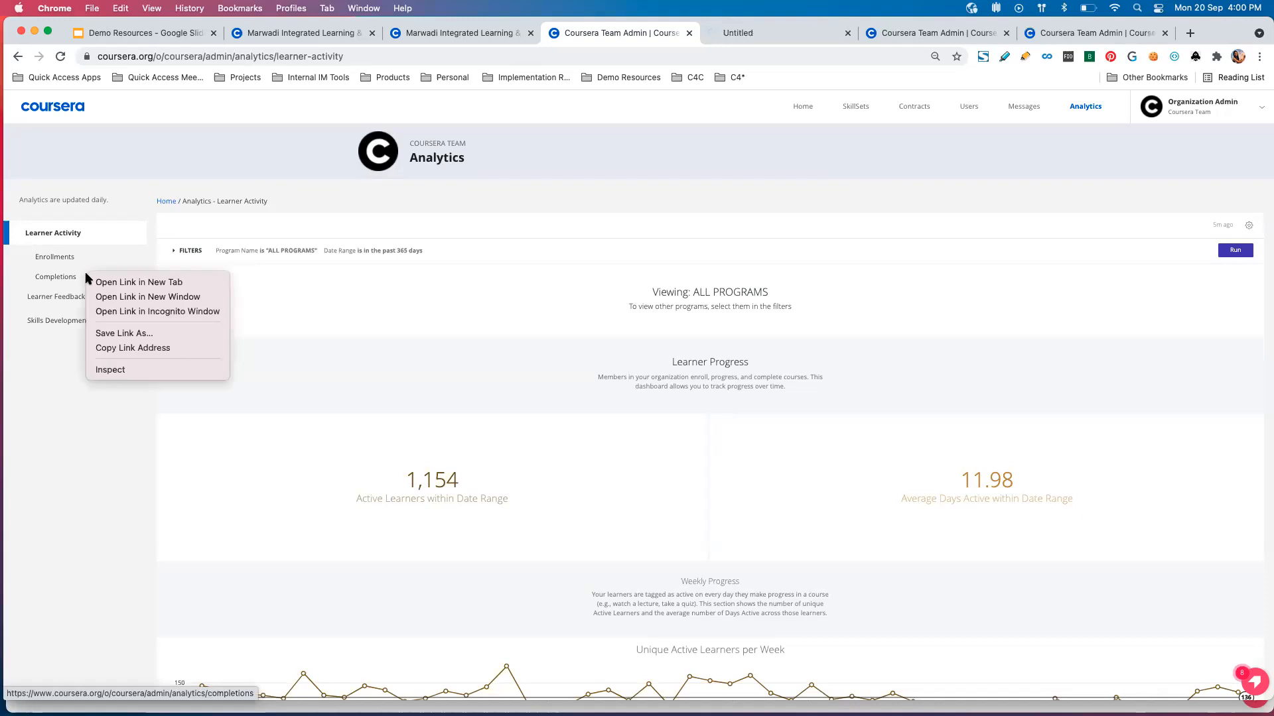
key(Return)
Review the Enrollments report's new versus existing learner figures, weekly enrollments chart, enrollments per member charts and Courses table.
click(715, 26)
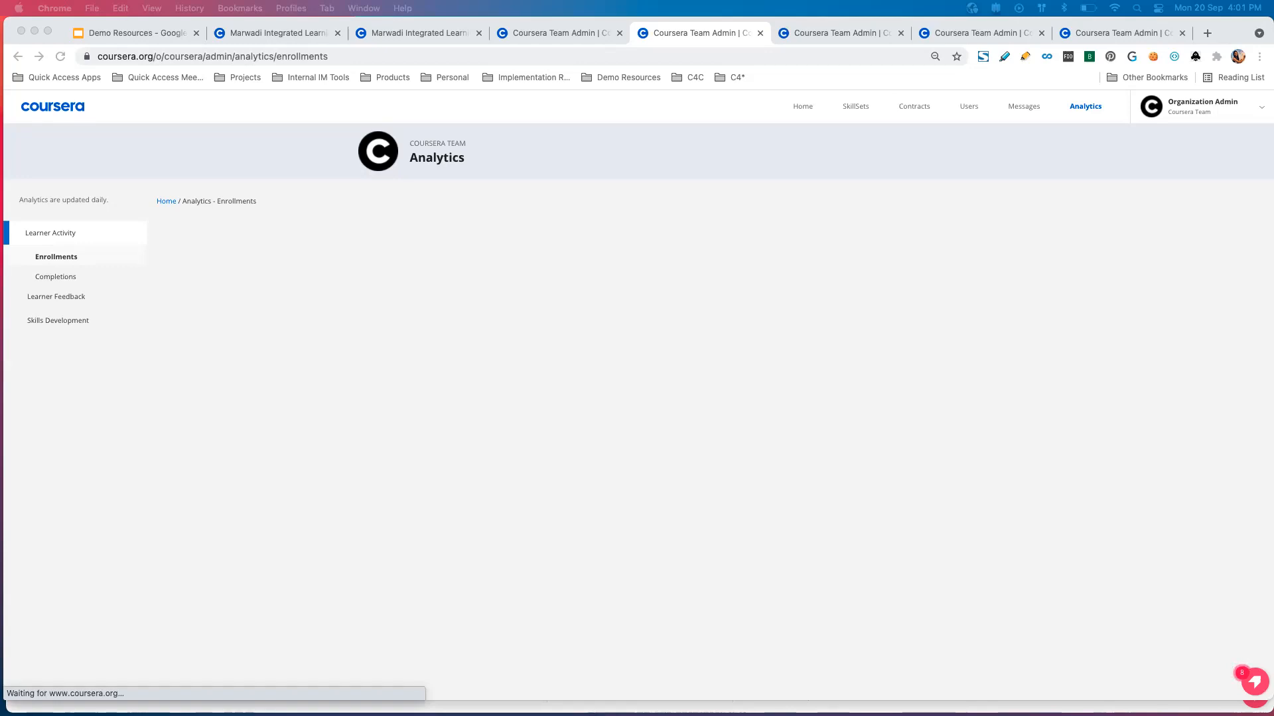
click(78, 258)
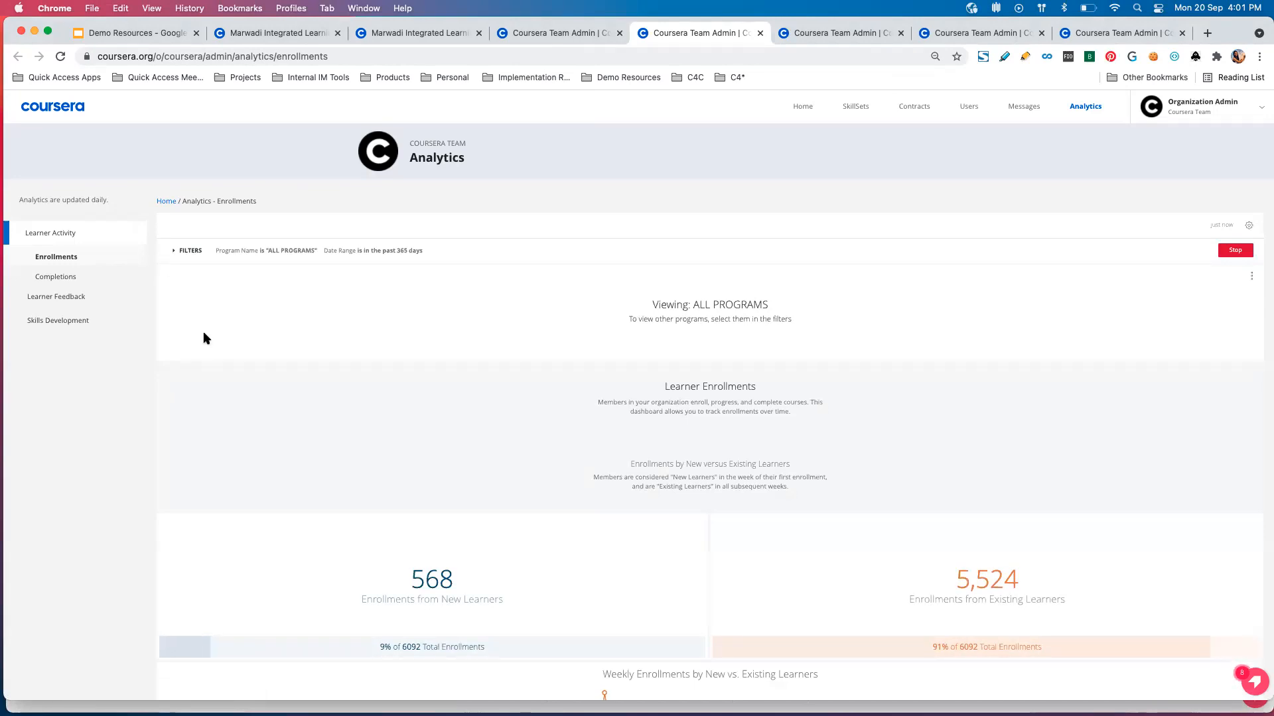
scroll(444, 546, down, 2)
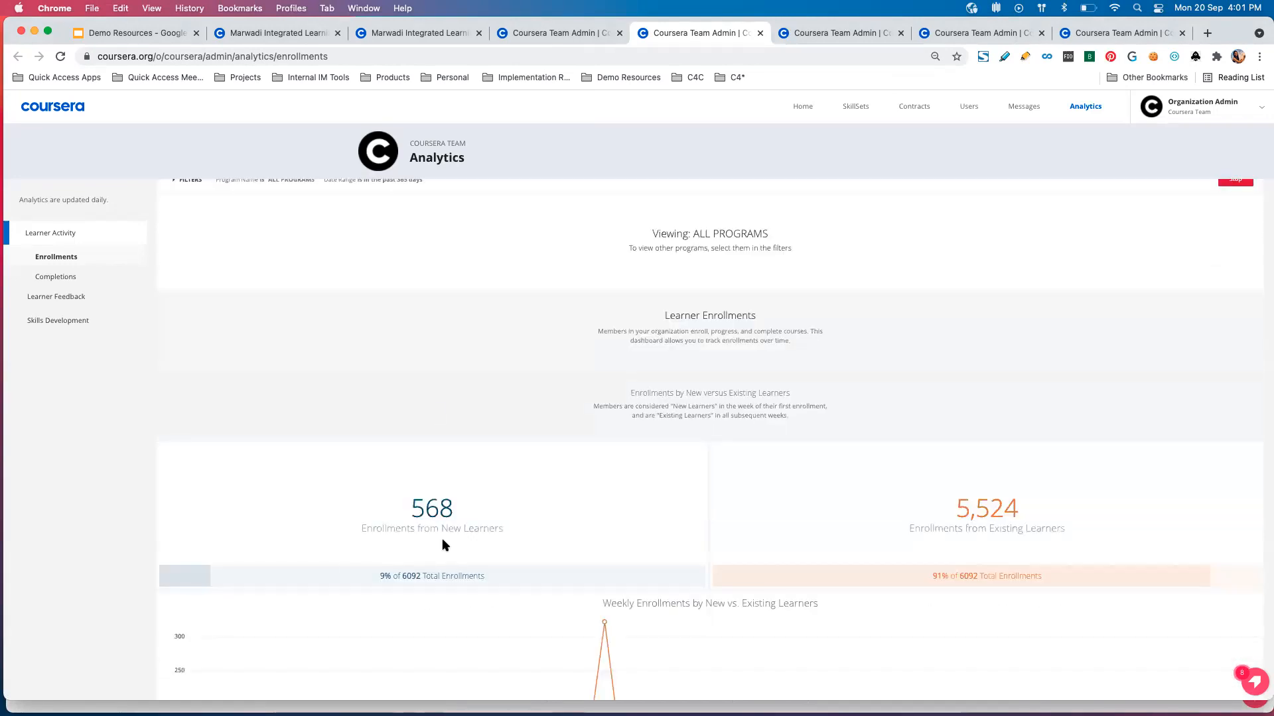
scroll(365, 494, down, 4)
scroll(418, 476, up, 2)
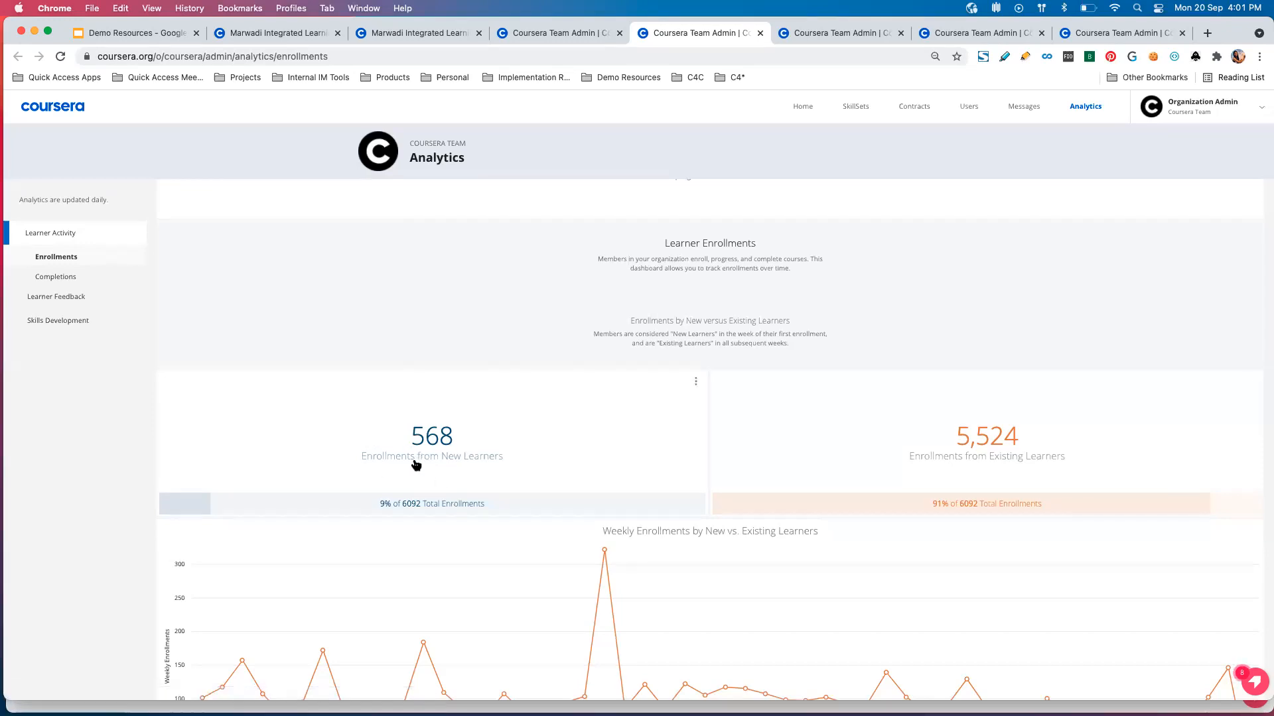
scroll(416, 464, down, 4)
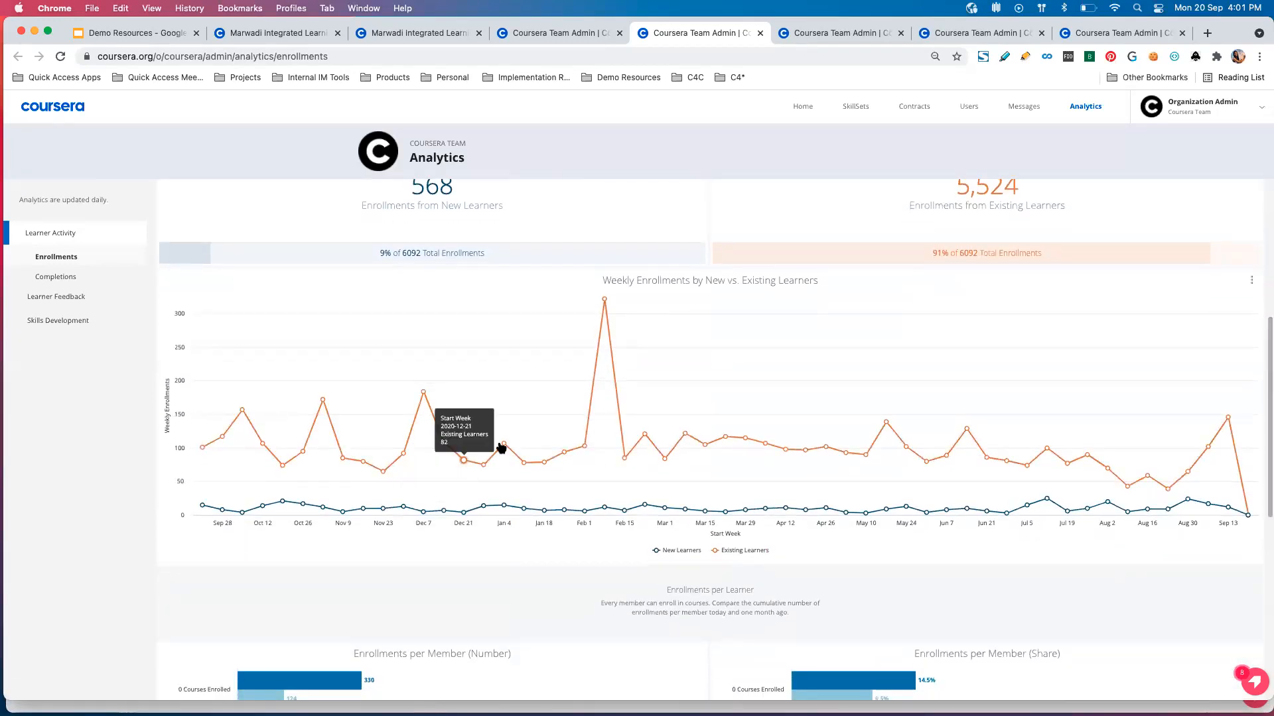
scroll(506, 534, down, 5)
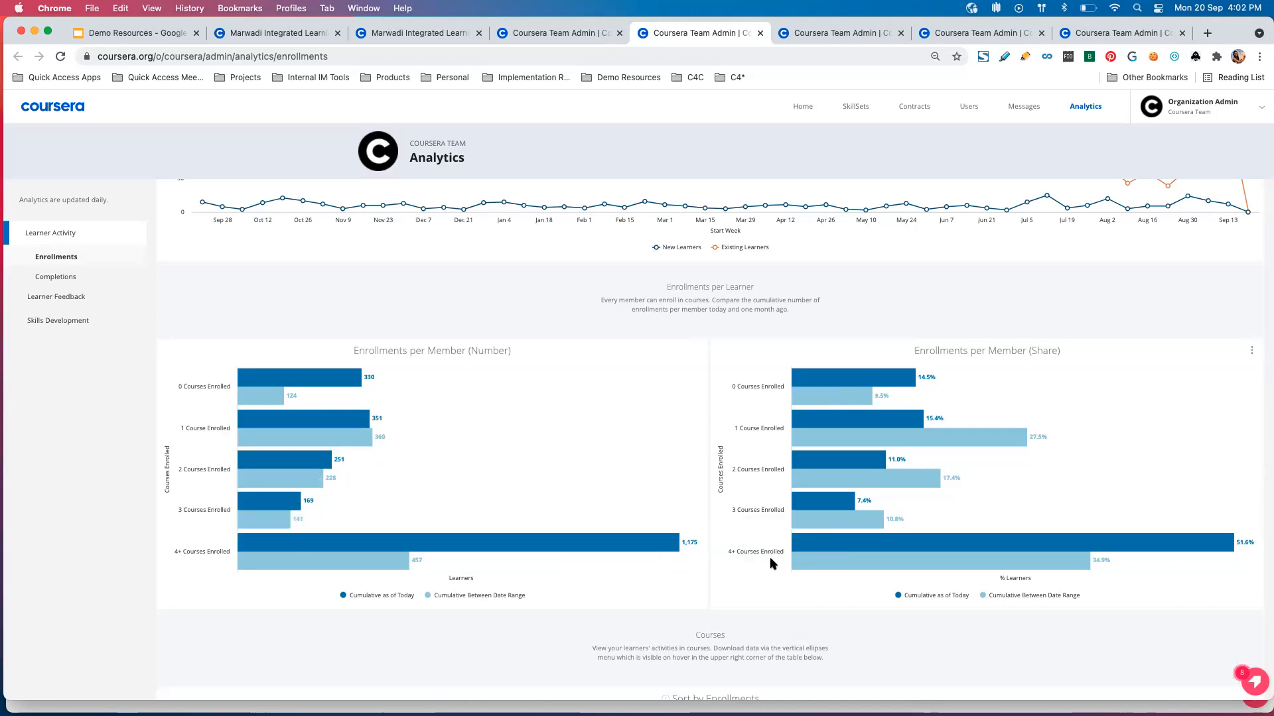
scroll(769, 561, down, 5)
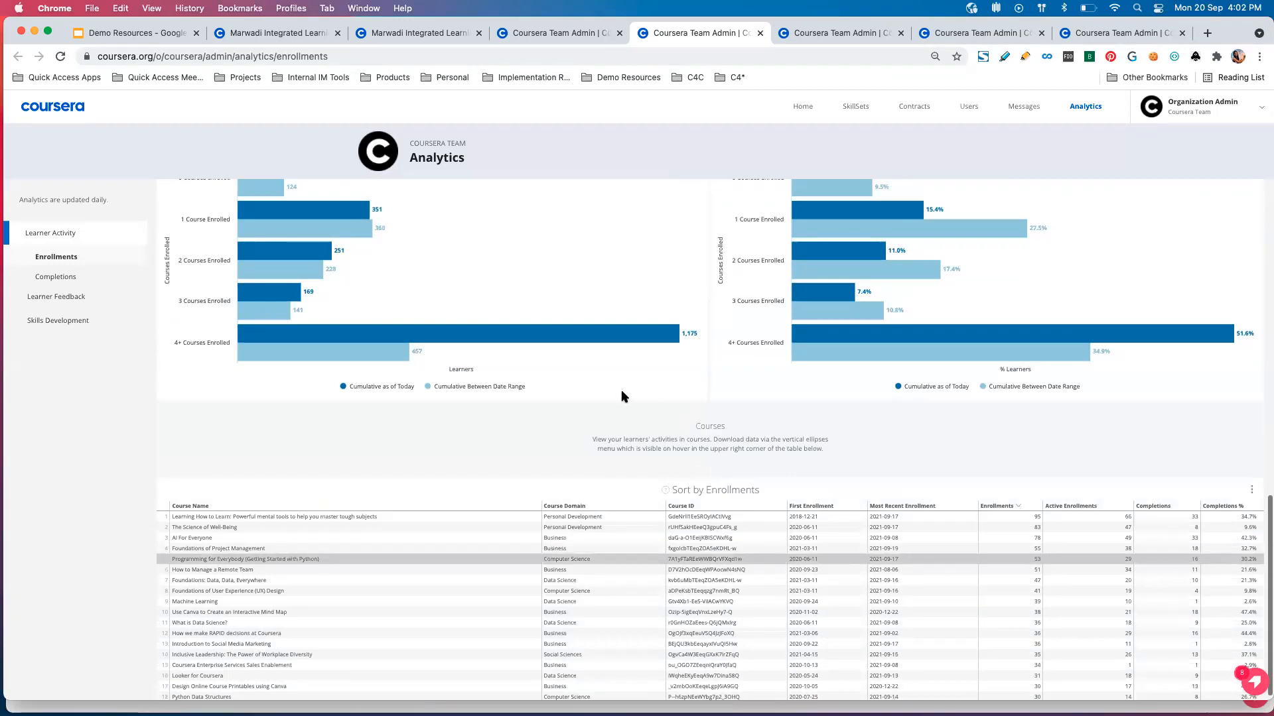
scroll(412, 515, down, 3)
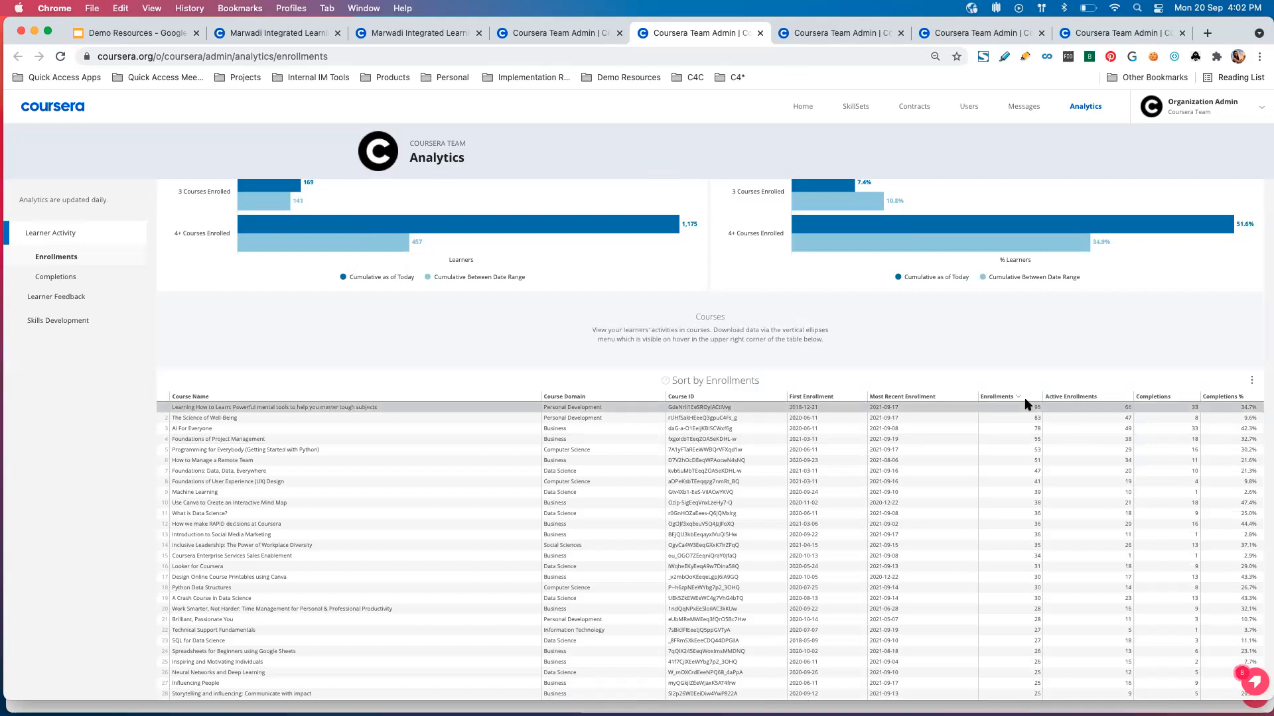
Close the Enrollments report tab and review the completion totals and the Completers table in the Completions report.
click(816, 35)
click(760, 33)
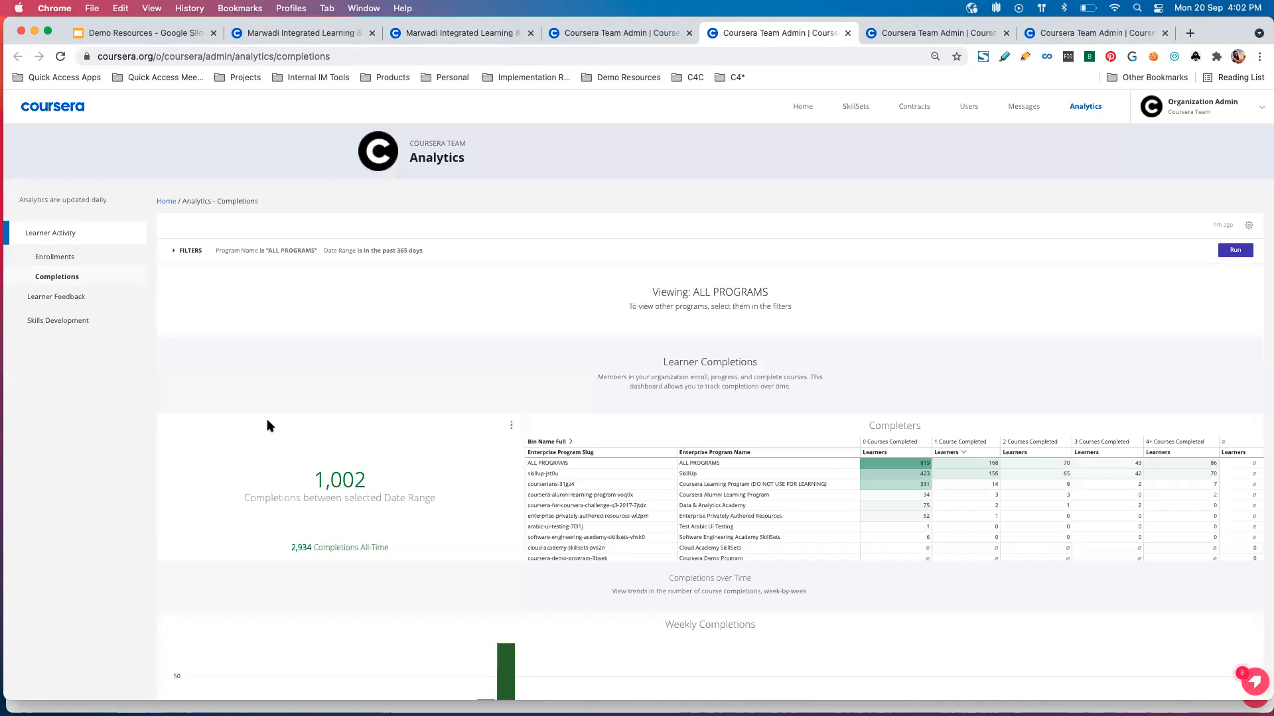
scroll(345, 351, down, 1)
scroll(345, 356, down, 1)
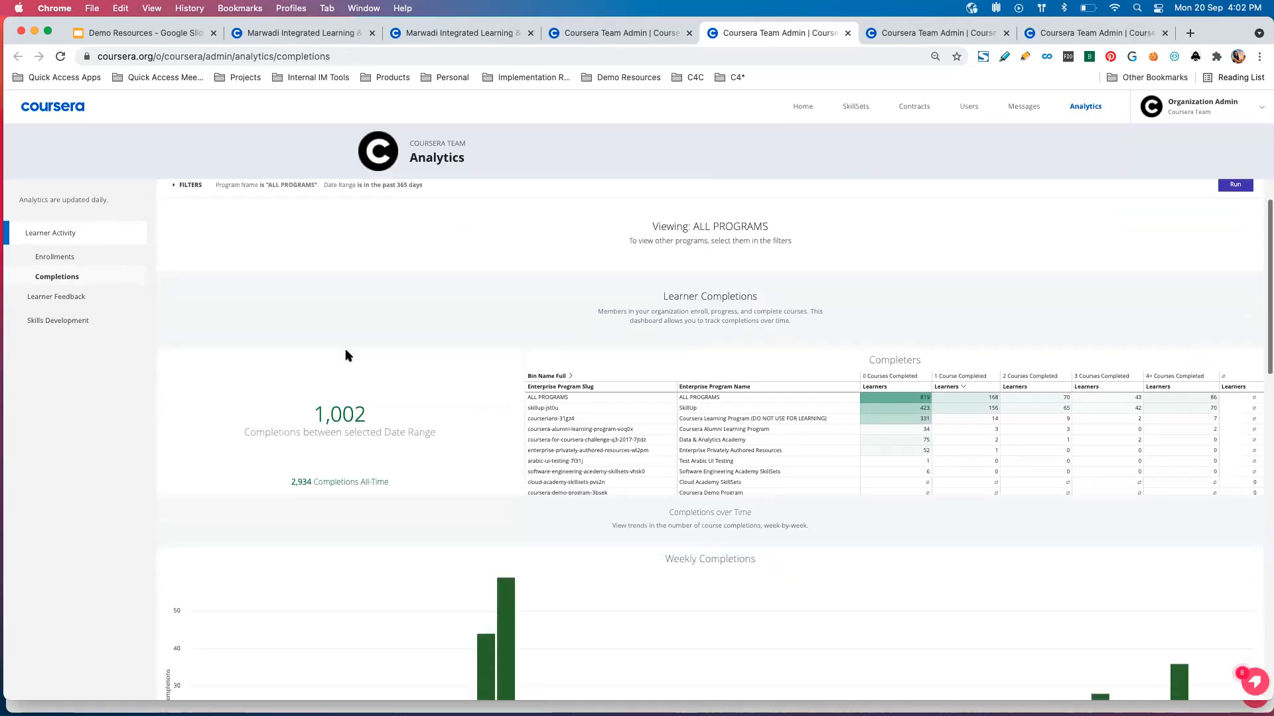
scroll(431, 264, up, 2)
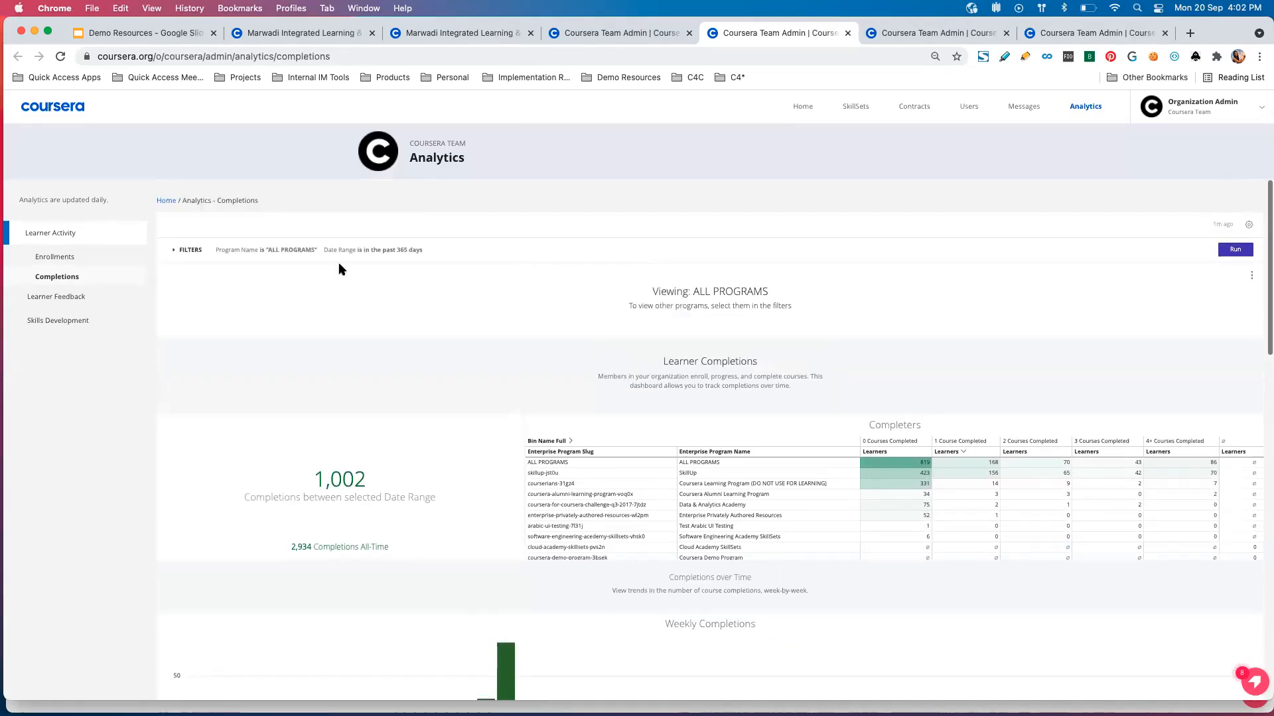
scroll(462, 328, down, 2)
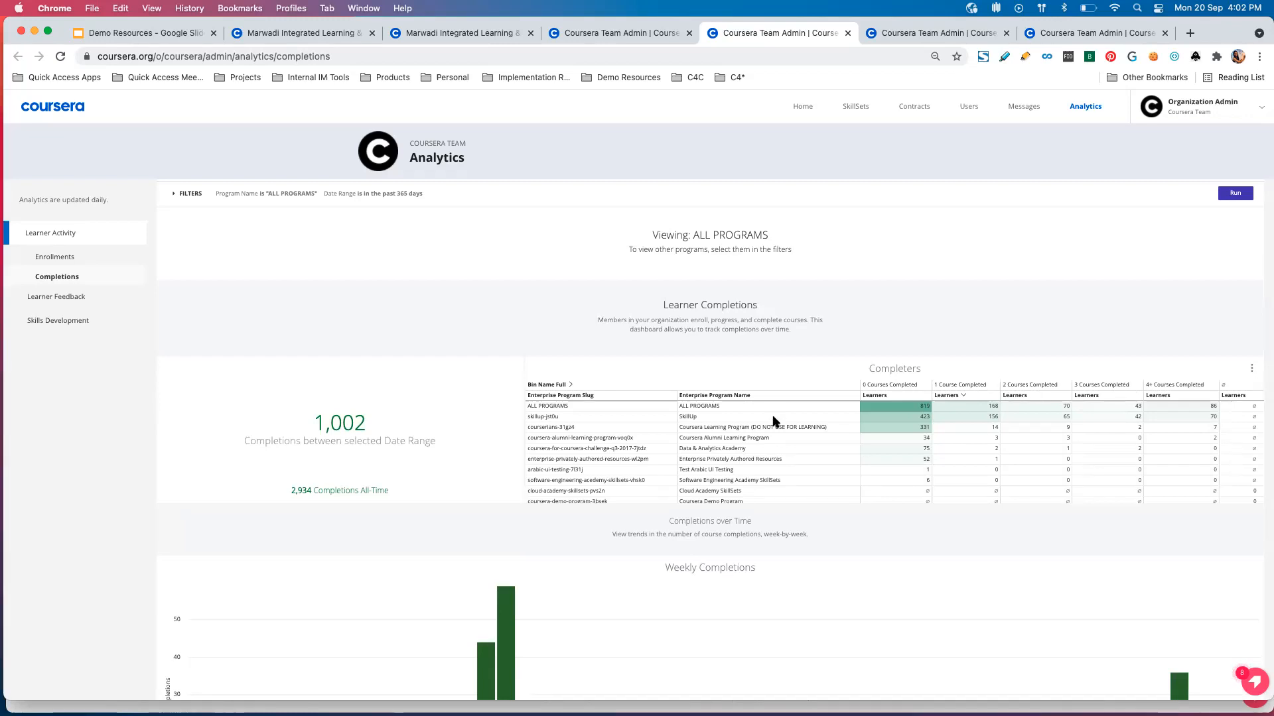
scroll(774, 491, down, 3)
scroll(418, 520, down, 3)
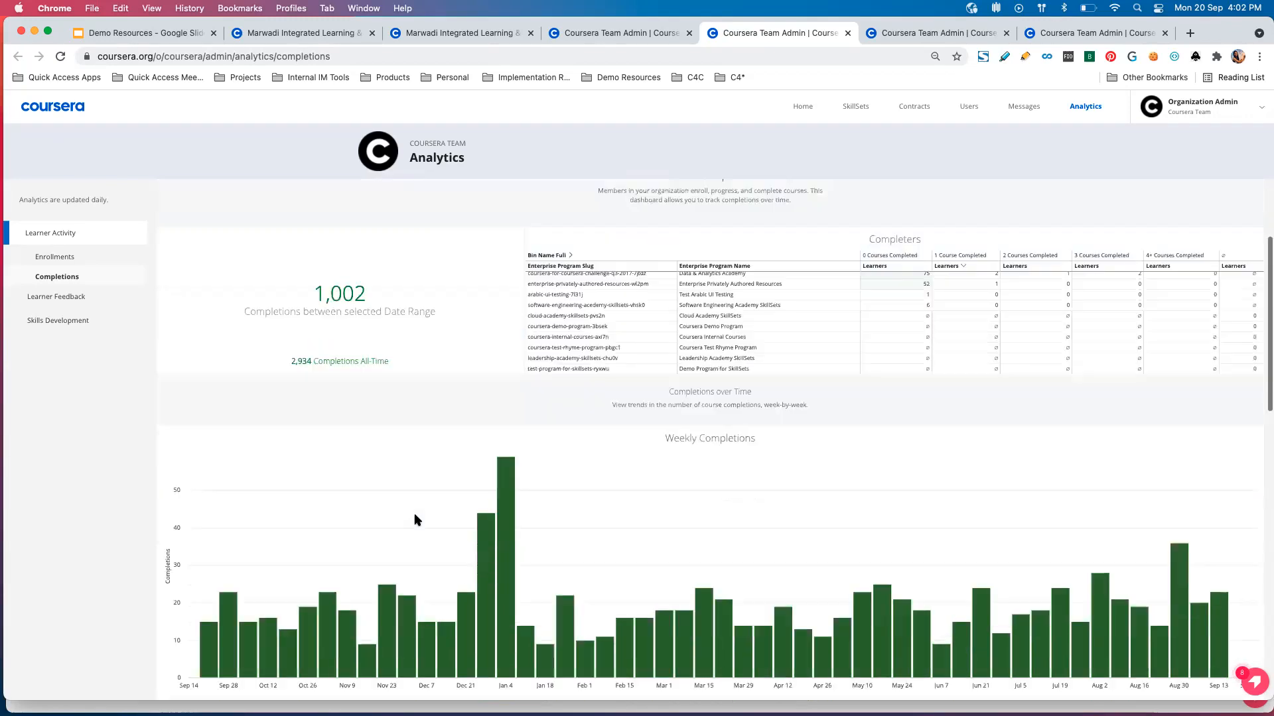
Examine the Weekly Completions, Weekly Enrollments Reaching 80% Progress and Completions Per Enrollee charts in the Completions report.
scroll(417, 520, down, 3)
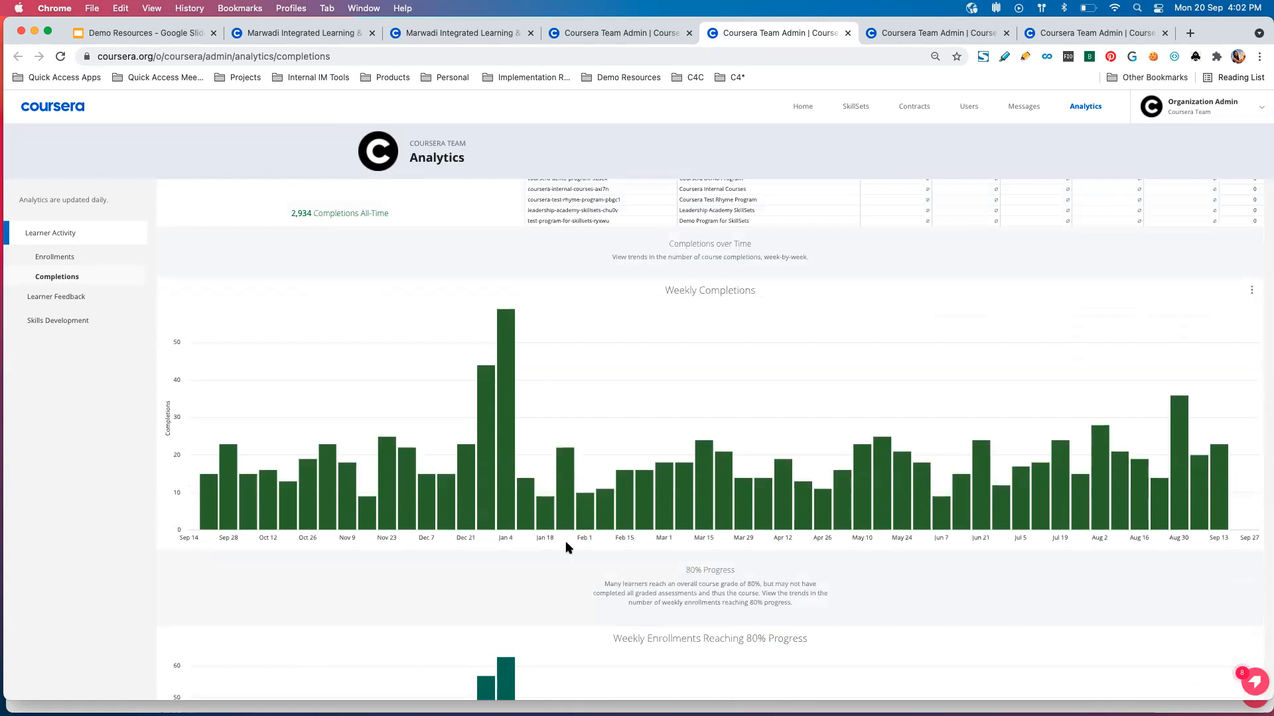
scroll(569, 548, down, 3)
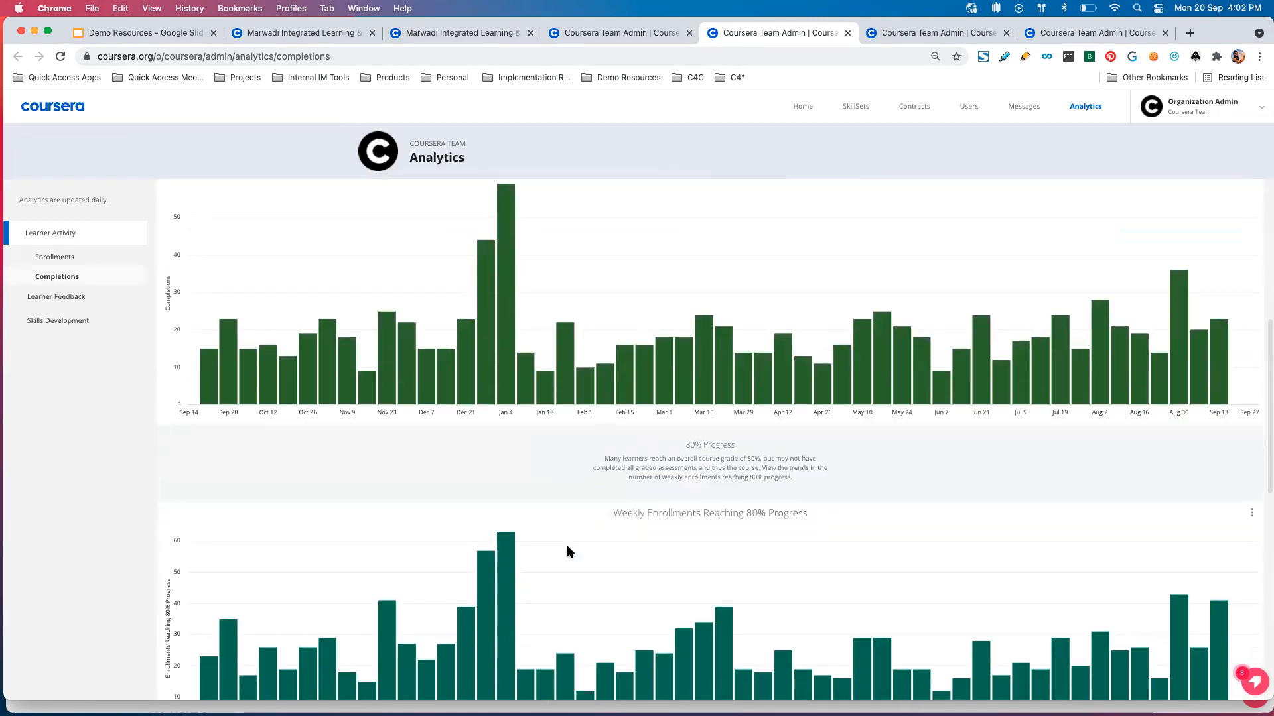
scroll(567, 548, down, 3)
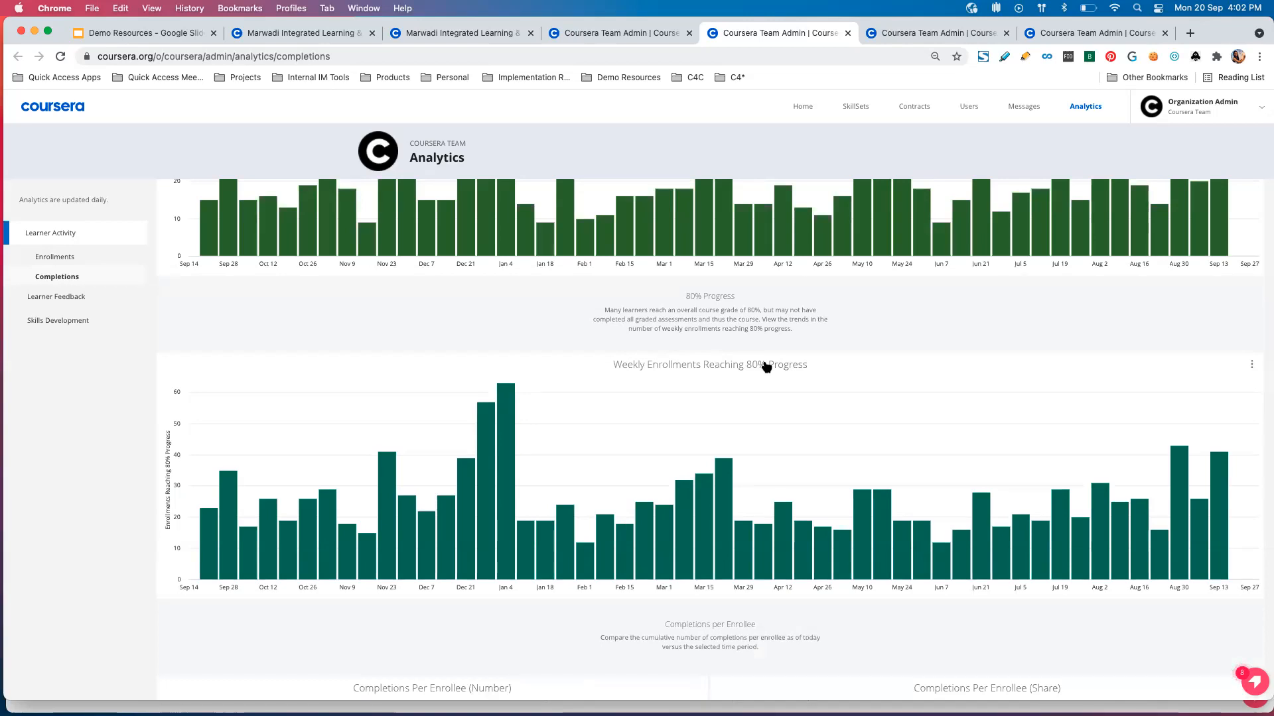
scroll(766, 367, down, 2)
scroll(748, 578, down, 1)
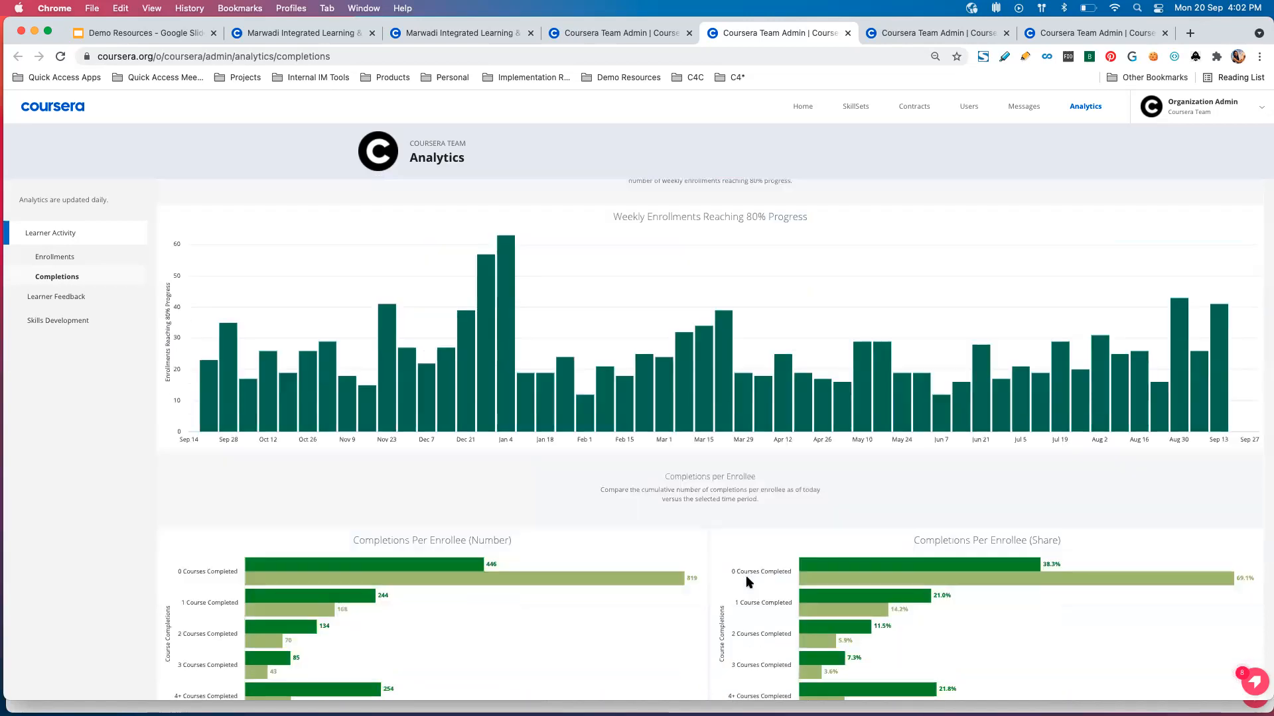
scroll(748, 581, down, 2)
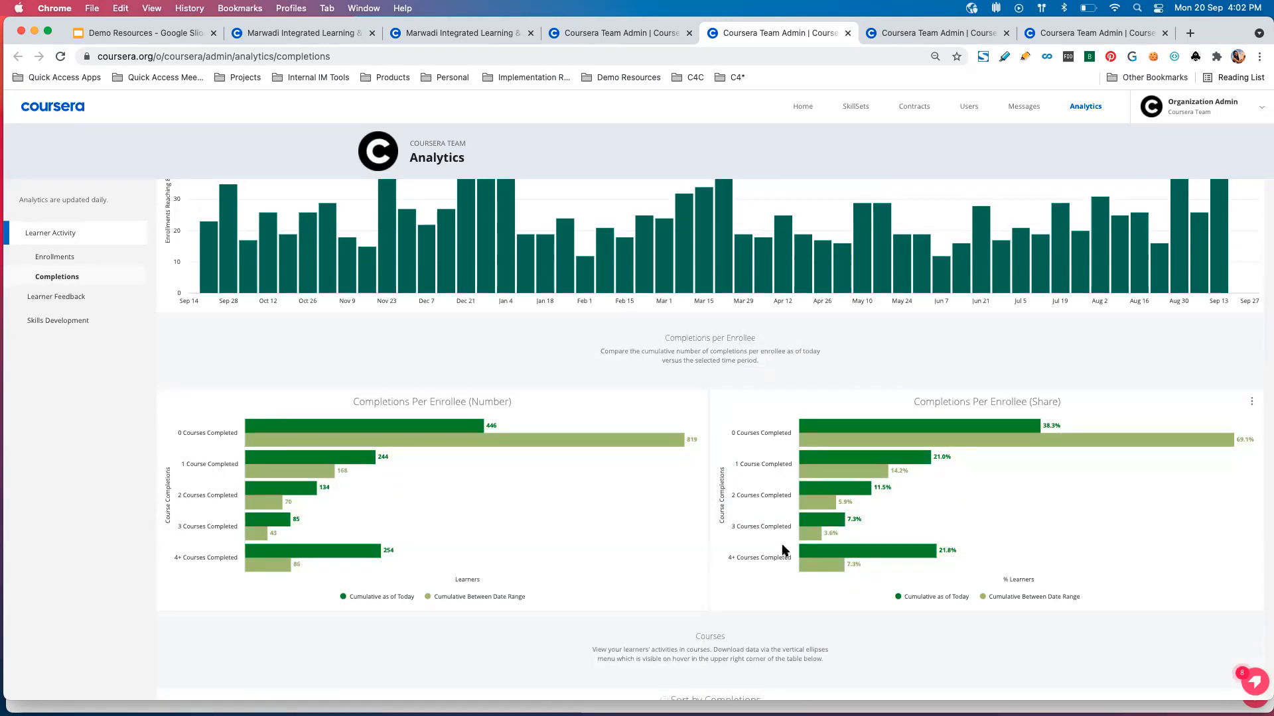
scroll(785, 549, down, 1)
mouse_move(862, 400)
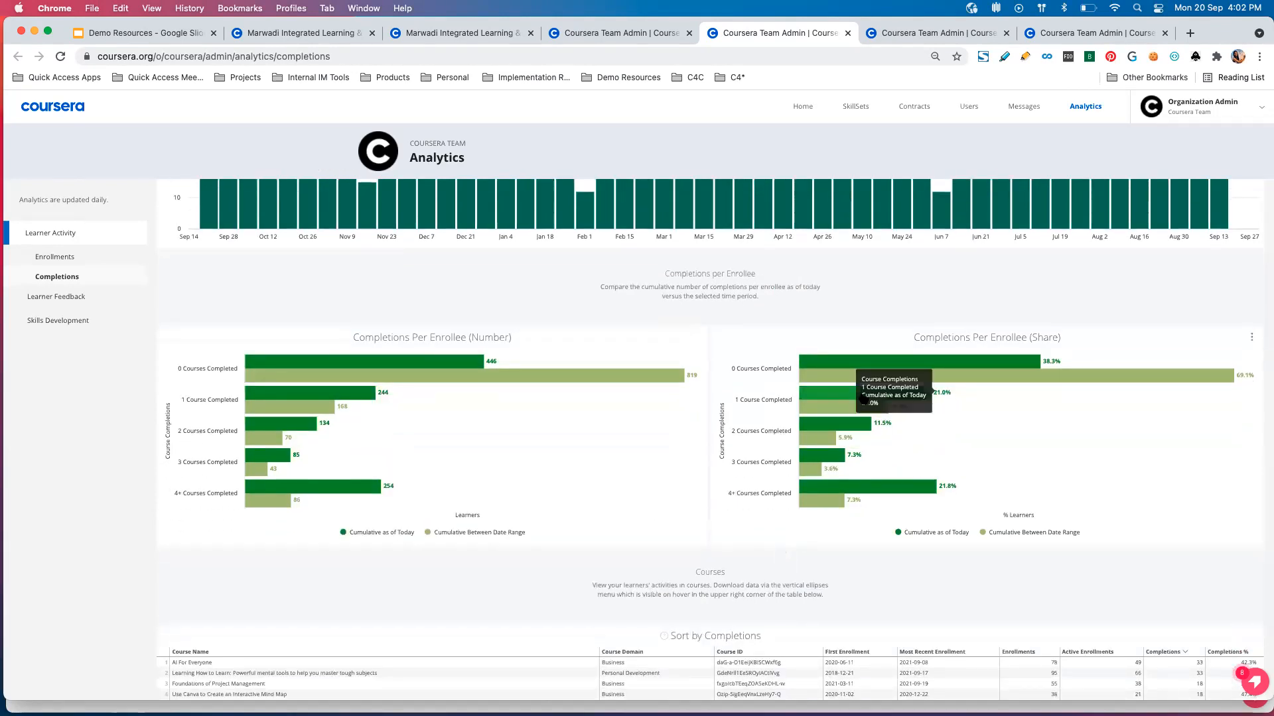
Review the Courses table sorted by completions in the Completions report, then return to the report's start.
scroll(674, 508, down, 2)
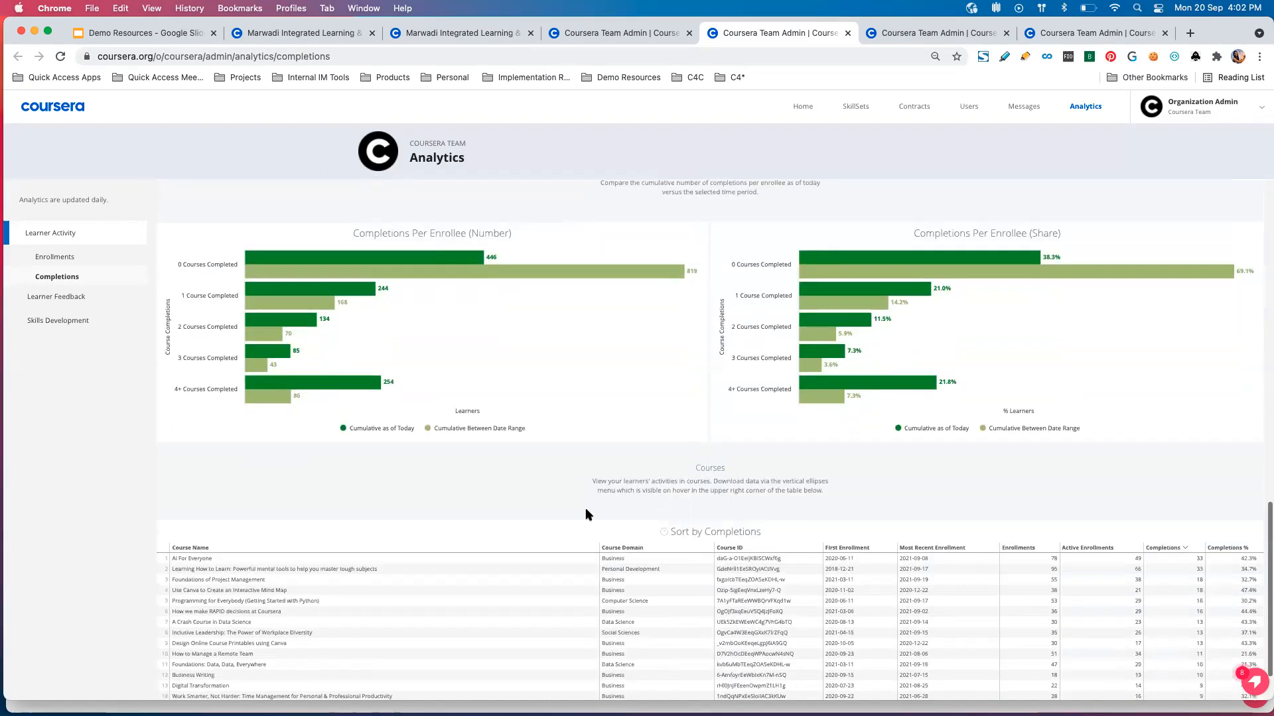
scroll(579, 511, down, 2)
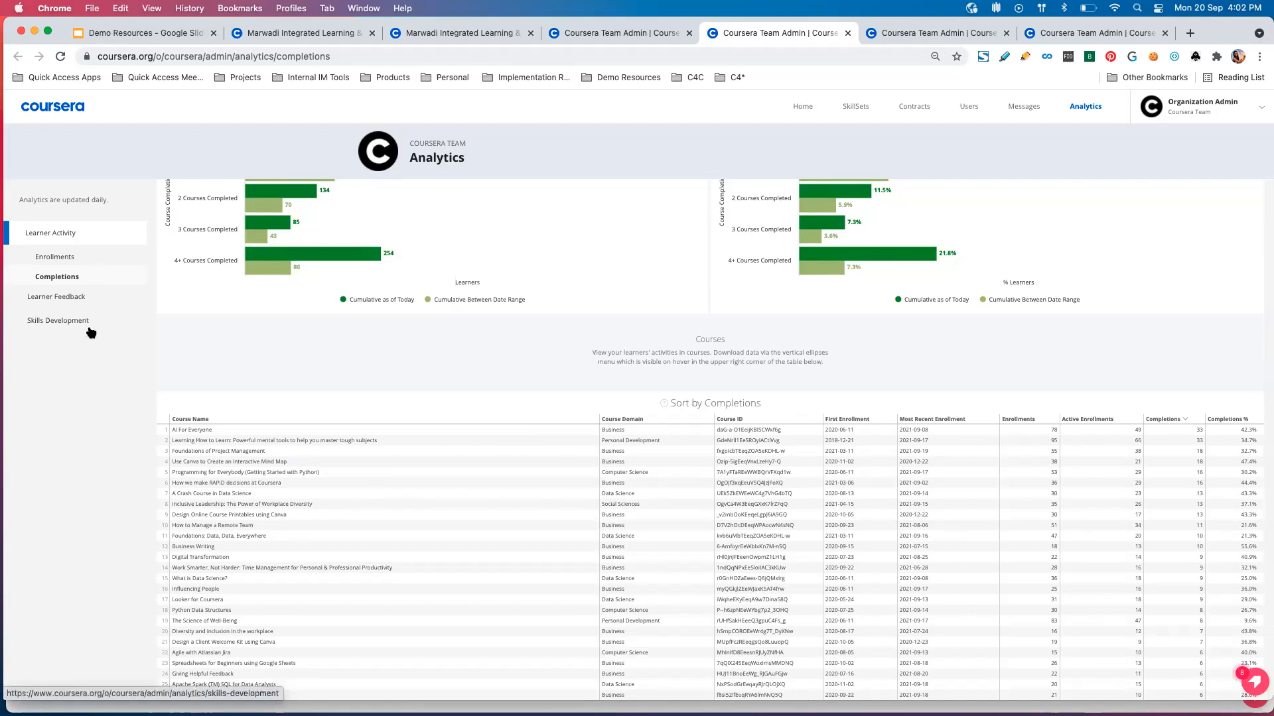
scroll(511, 319, up, 4)
scroll(512, 319, up, 10)
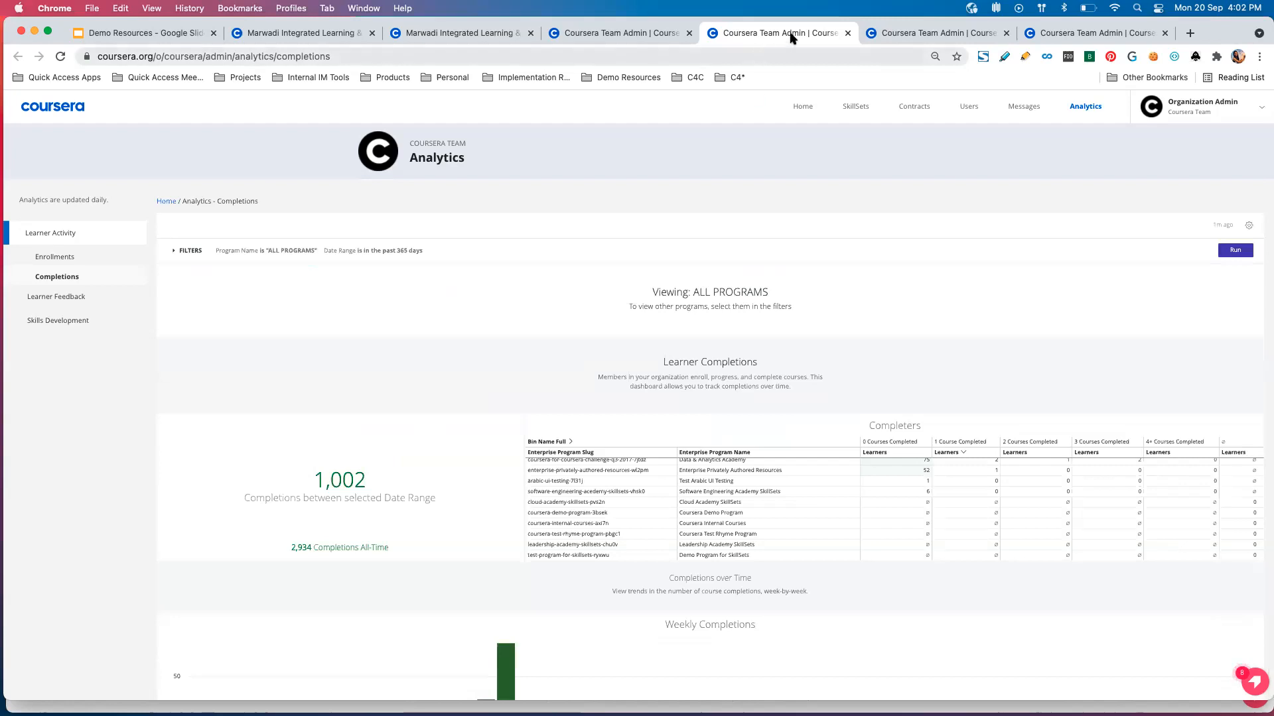
Close the leftover Coursera Team admin tab and the Completions report tab to bring up the Learner Feedback report.
click(635, 39)
click(689, 33)
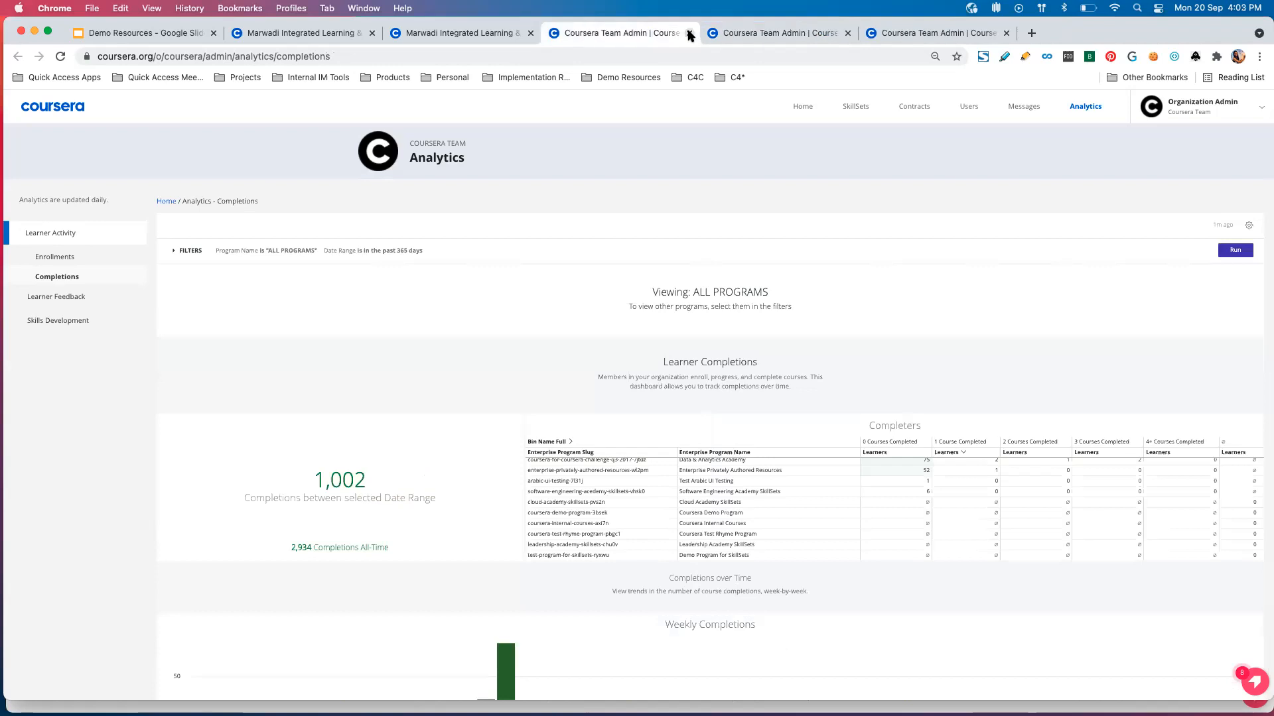
click(689, 33)
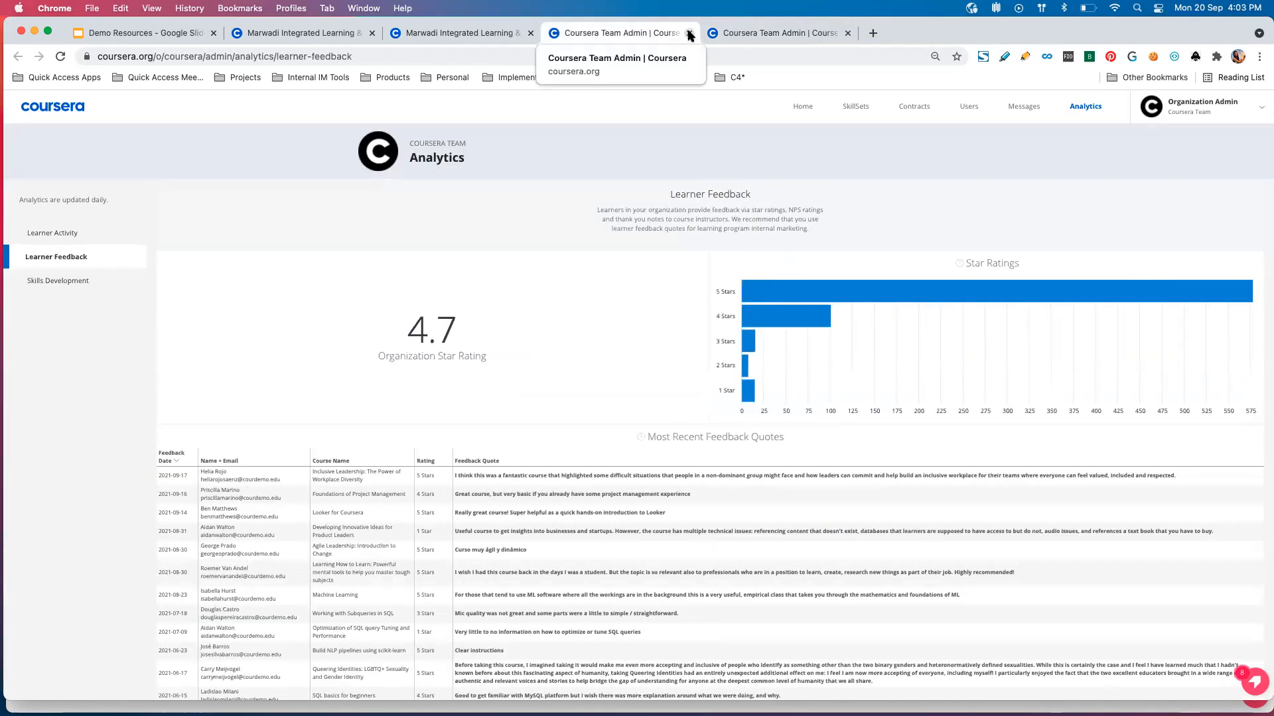
Open the Skills Development report and load its Skill Breakdown report in a separate tab.
click(98, 282)
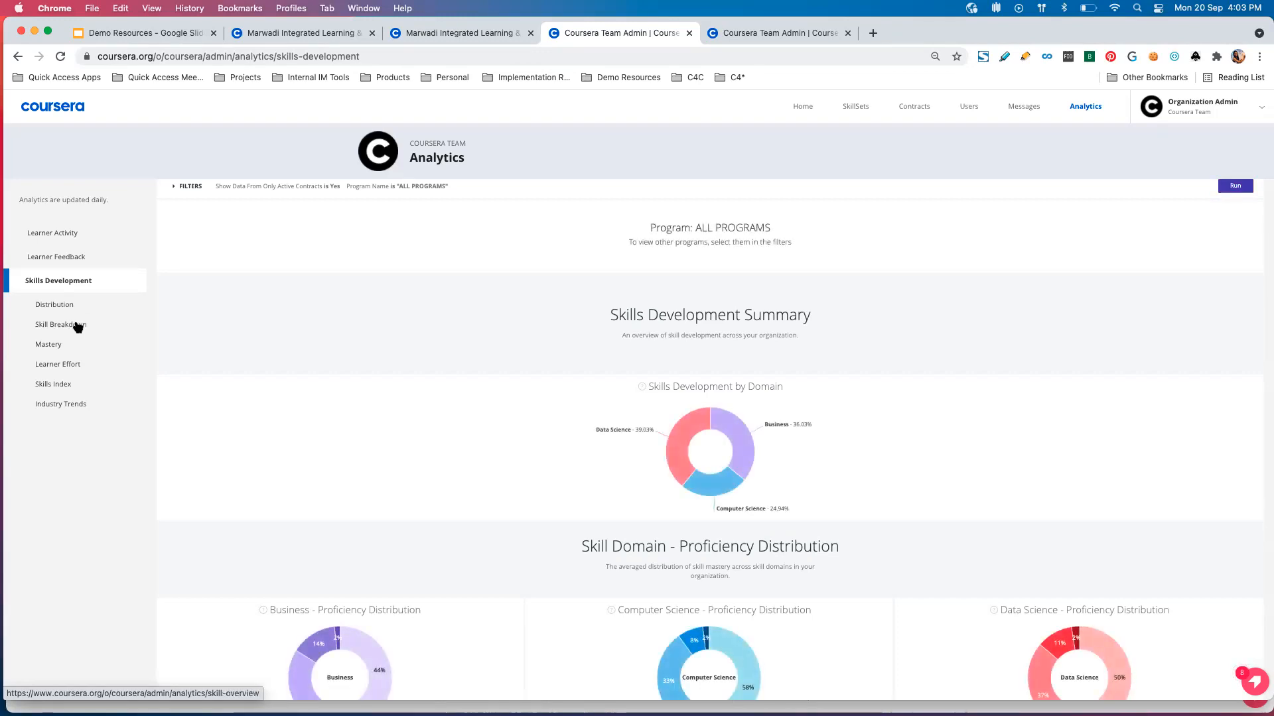
right_click(77, 327)
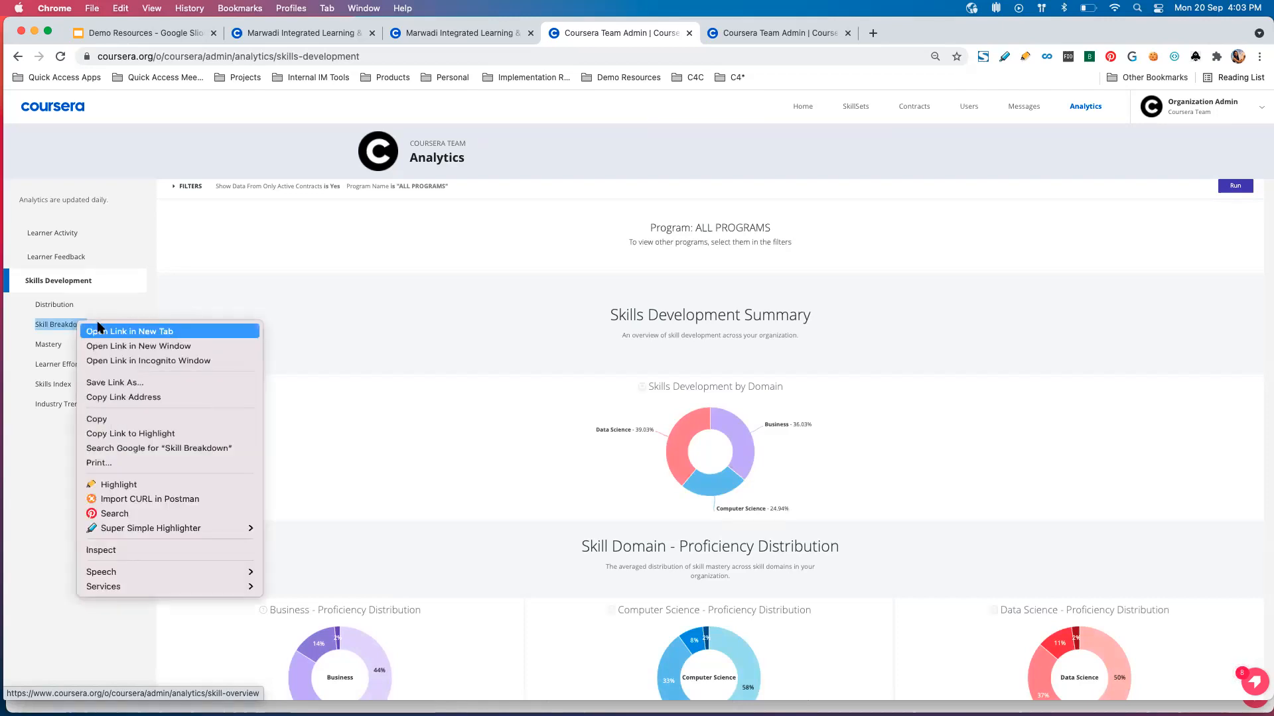
click(99, 331)
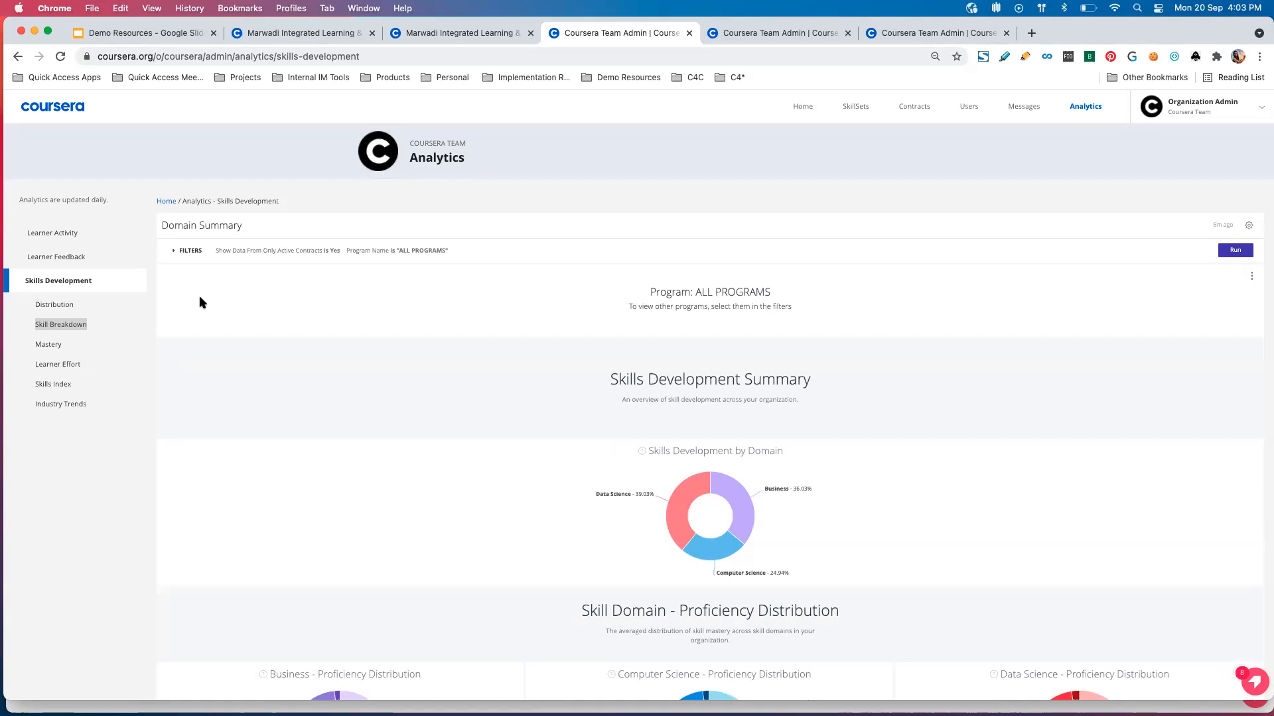
Expand the Domain Summary filters to view the active contracts and program name options, and collapse them again.
click(174, 252)
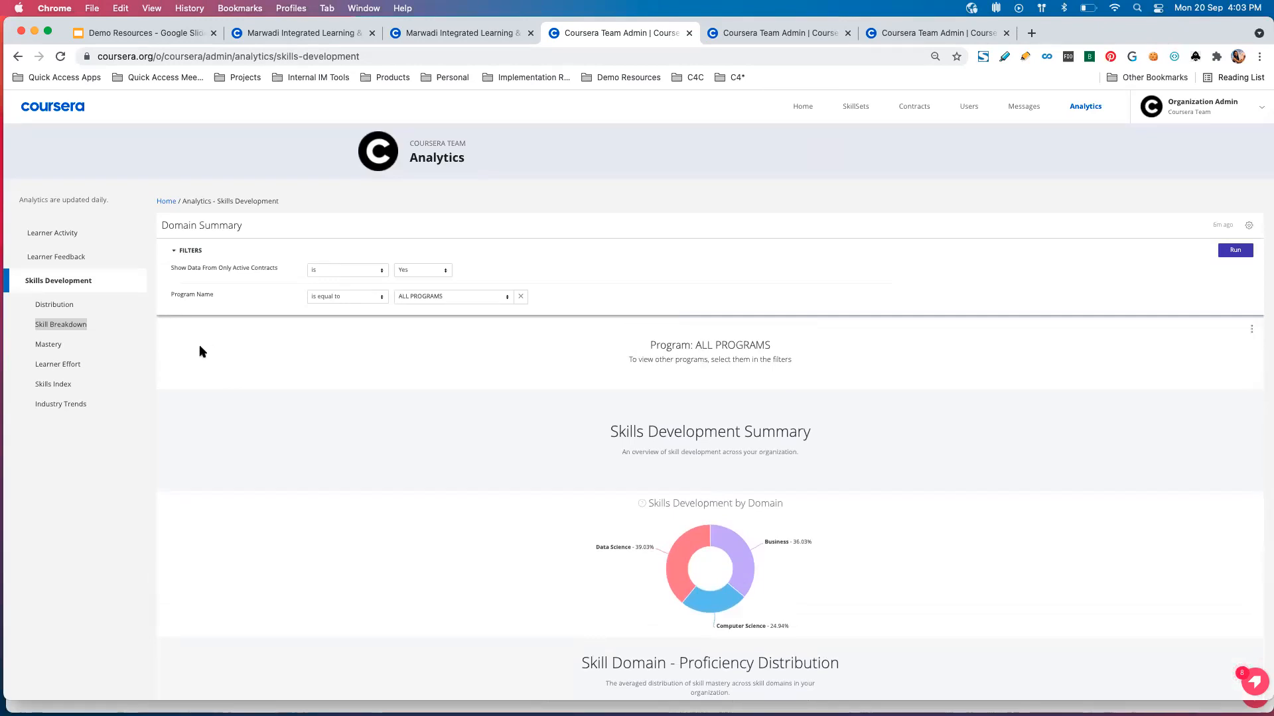
click(175, 252)
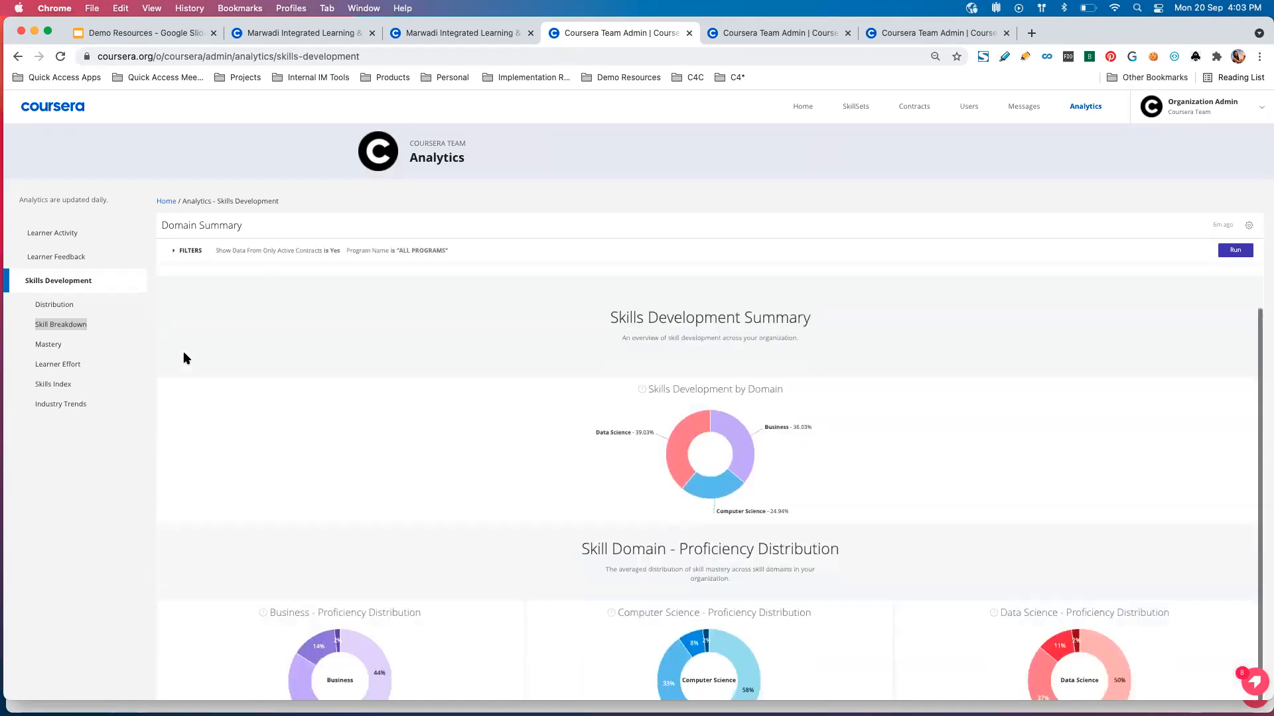
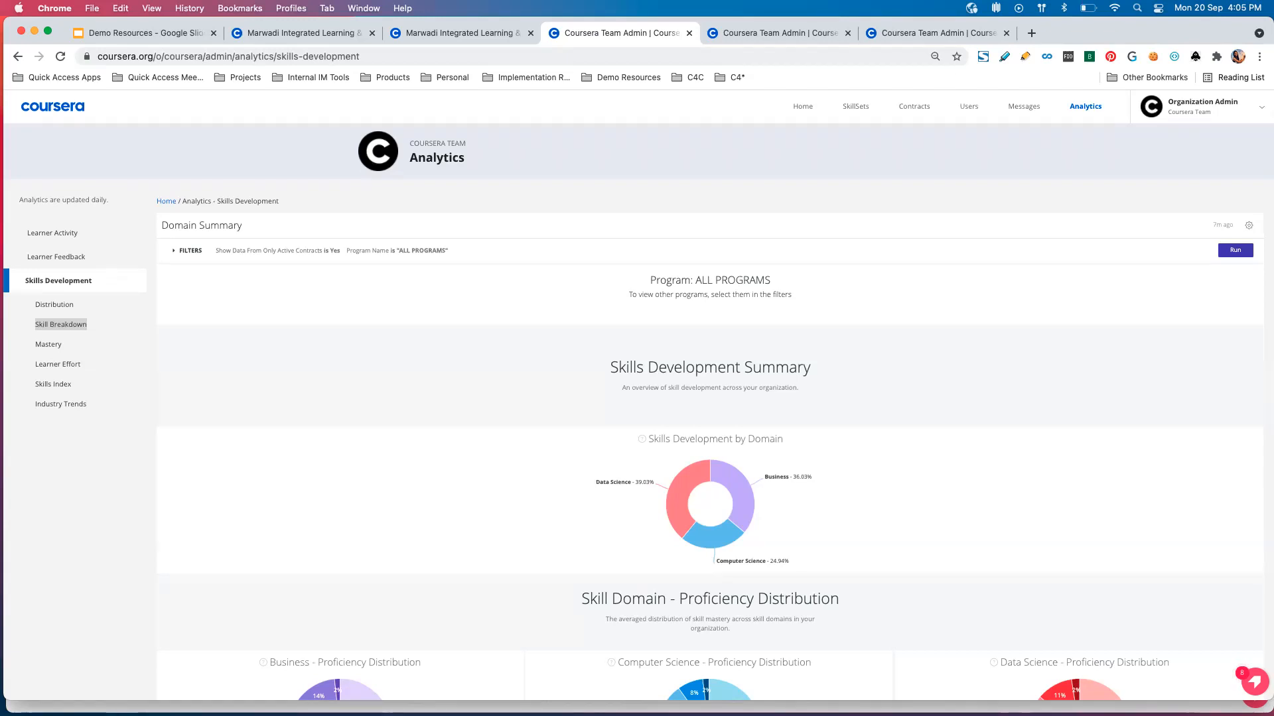
Examine the Skills Development by Domain chart and the proficiency levels in the Data Science distribution chart.
scroll(667, 492, down, 3)
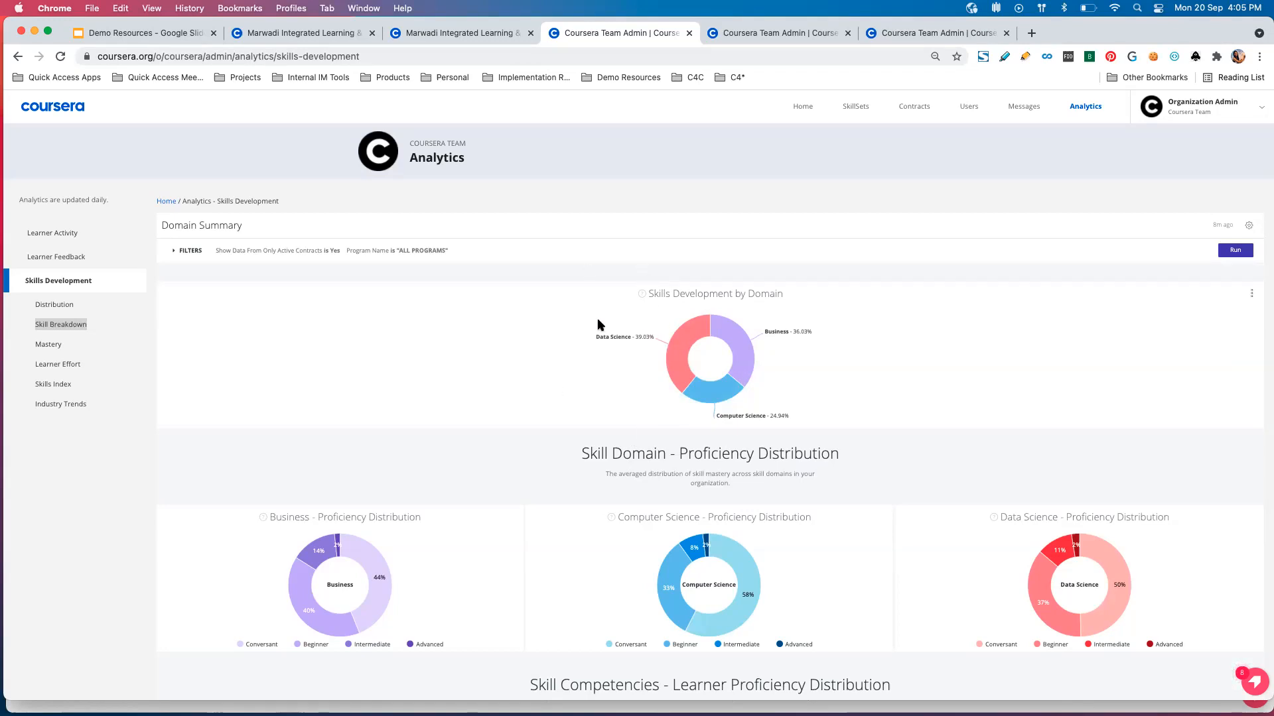
mouse_move(673, 358)
scroll(622, 344, down, 1)
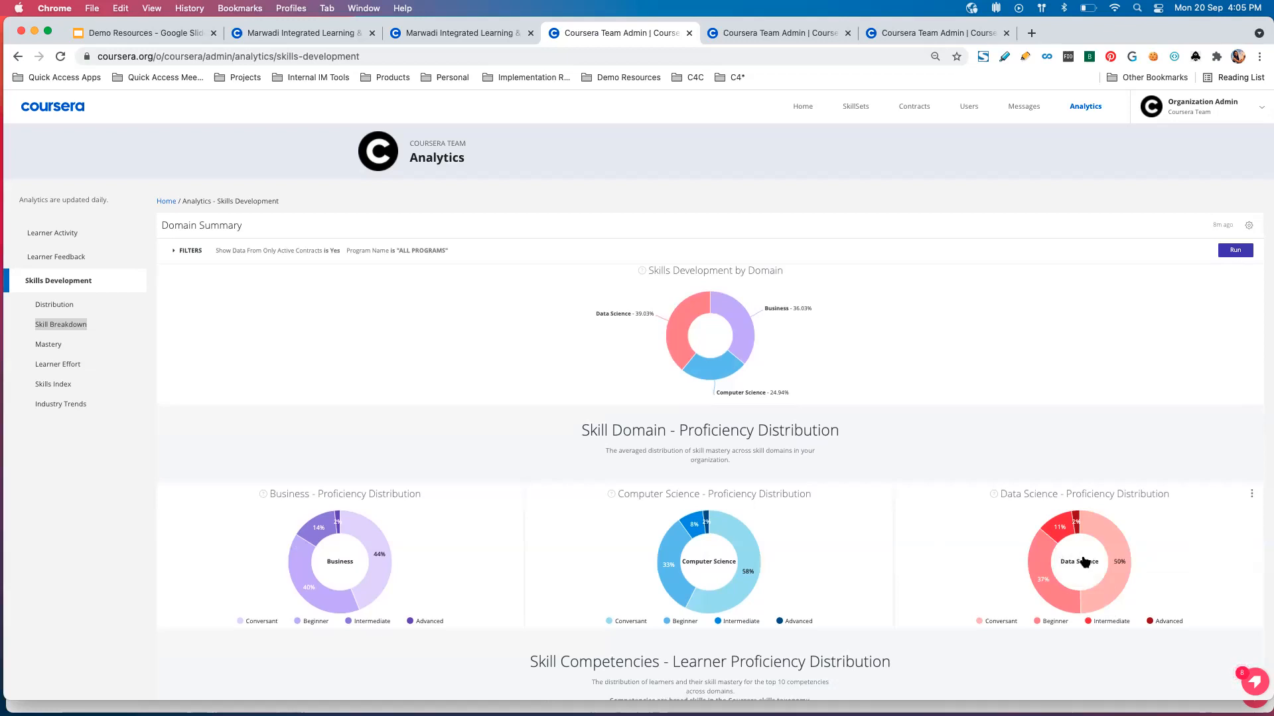
mouse_move(1117, 538)
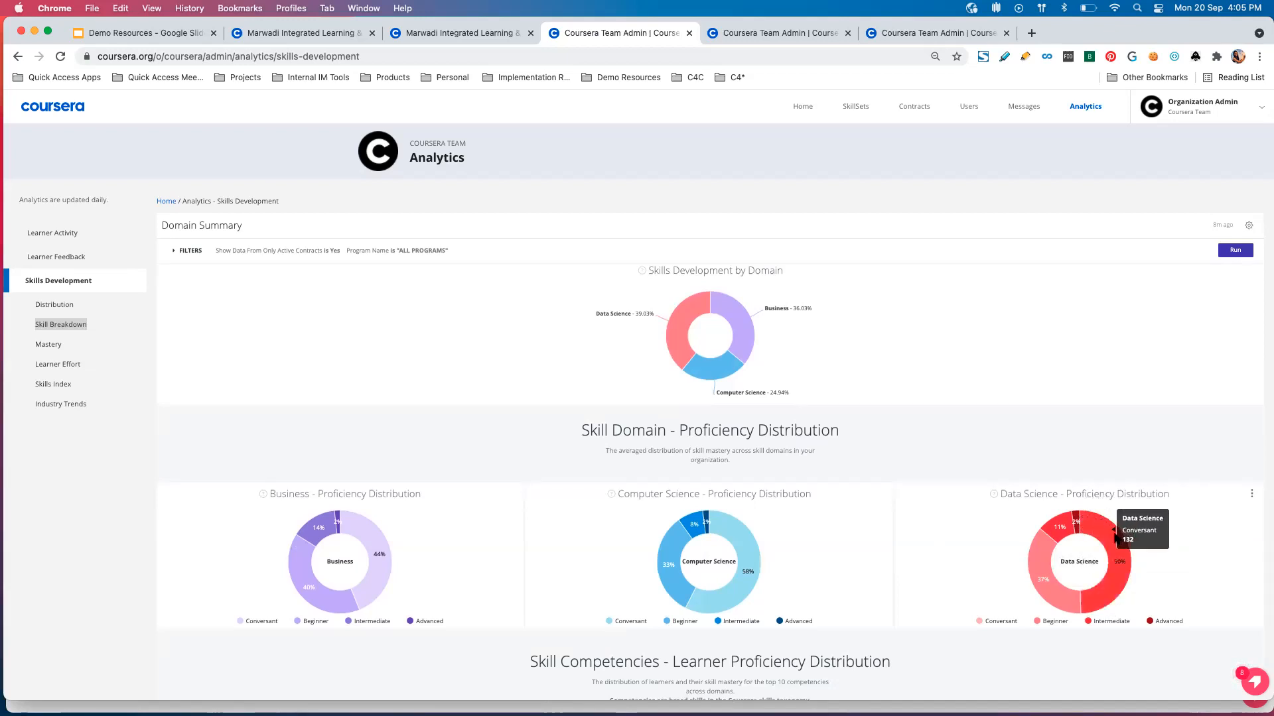
mouse_move(1060, 588)
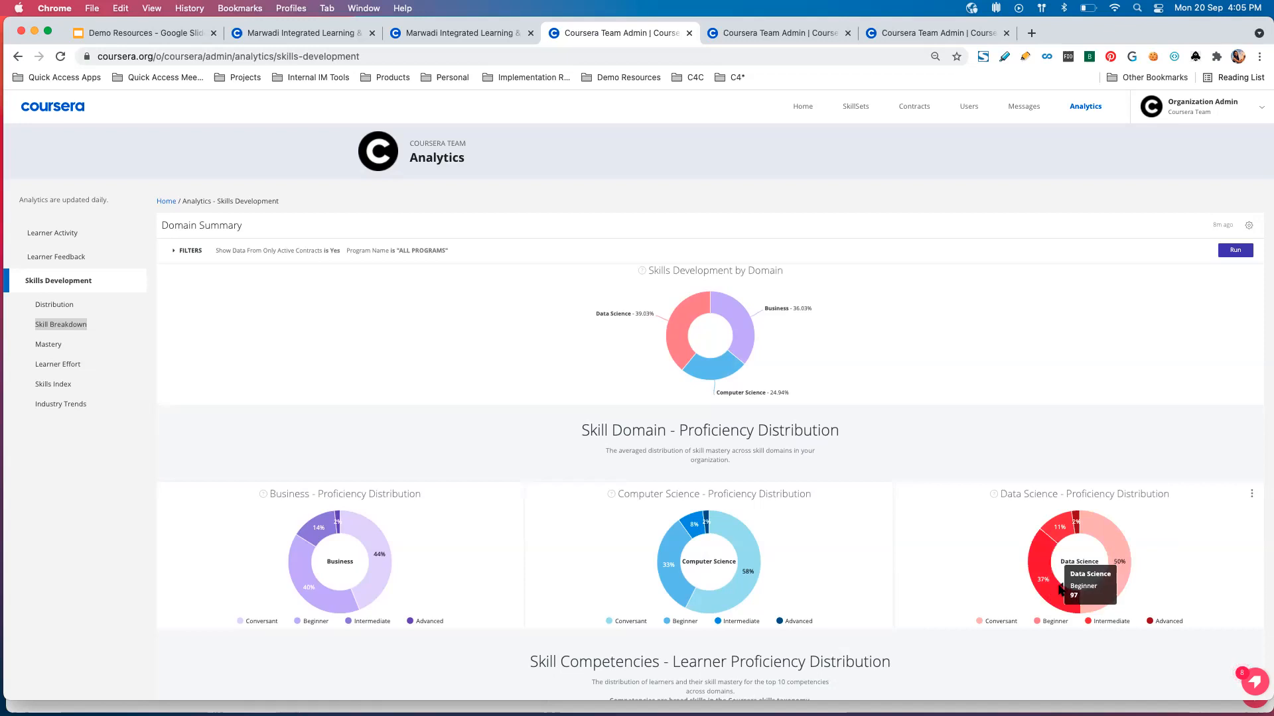
mouse_move(1078, 517)
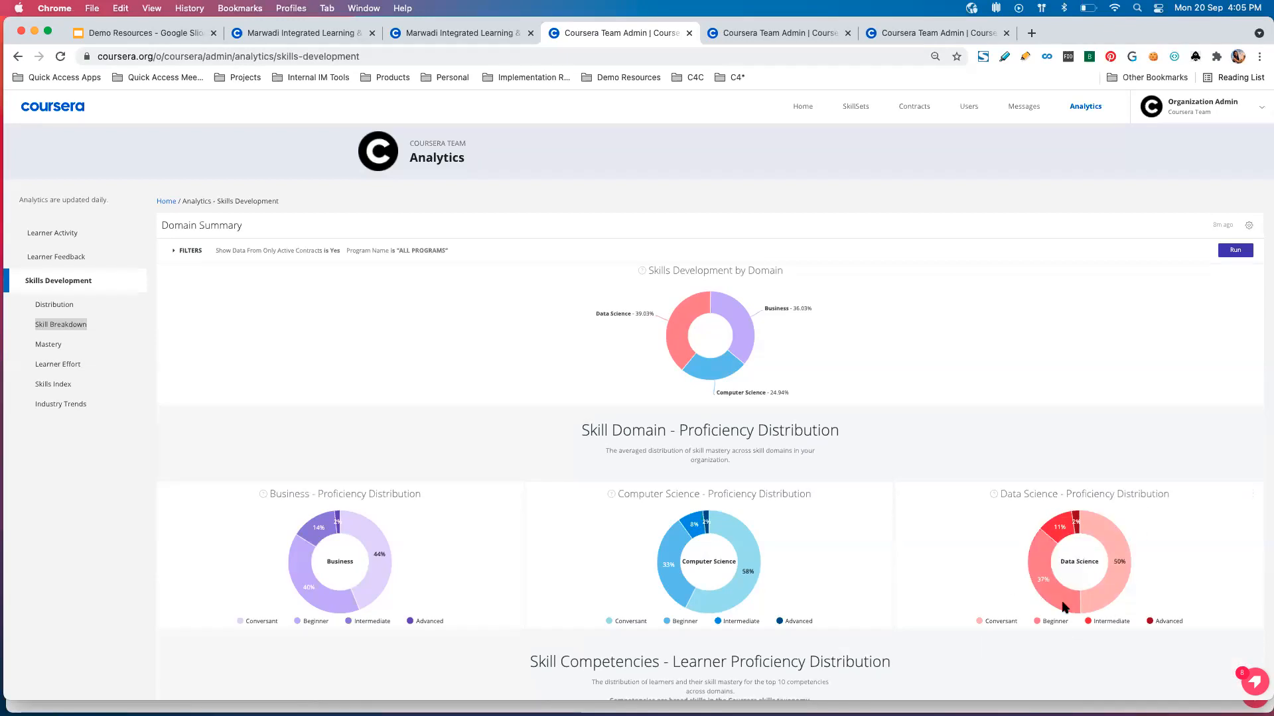
Examine the Skill Competencies charts, checking the Machine Learning proficiency levels in the Data Science chart.
scroll(953, 520, down, 3)
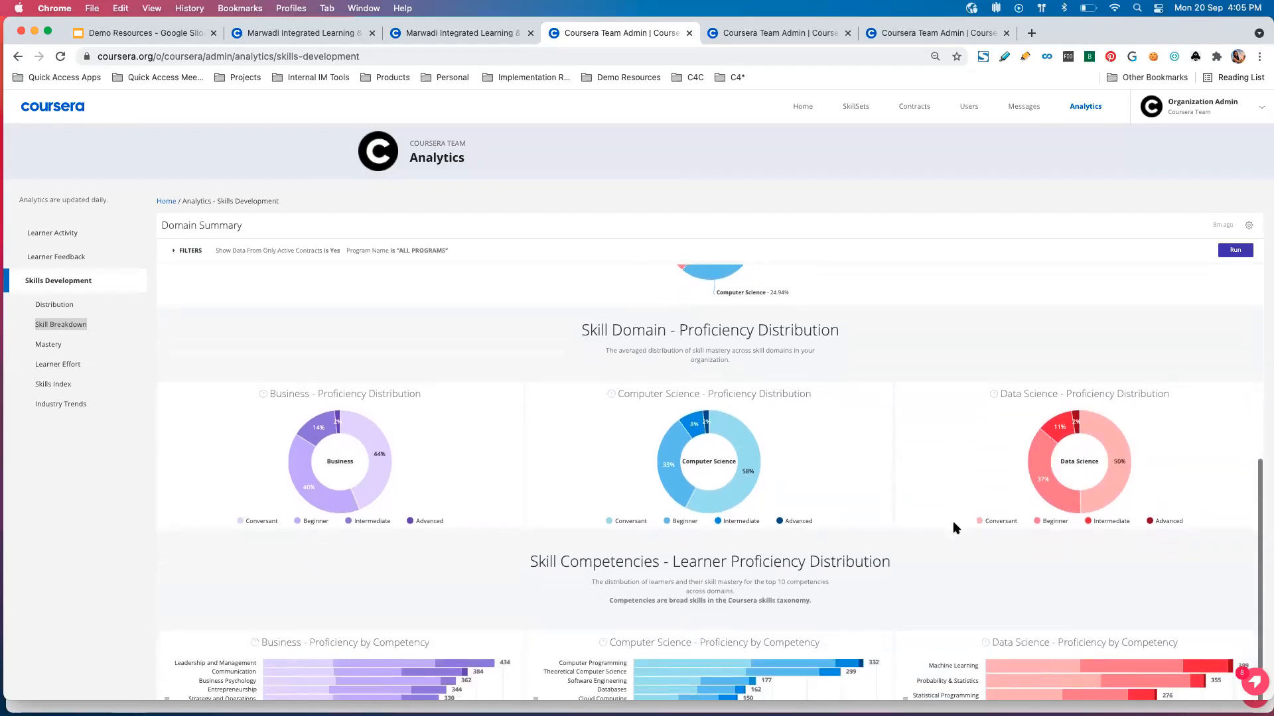
scroll(953, 524, down, 3)
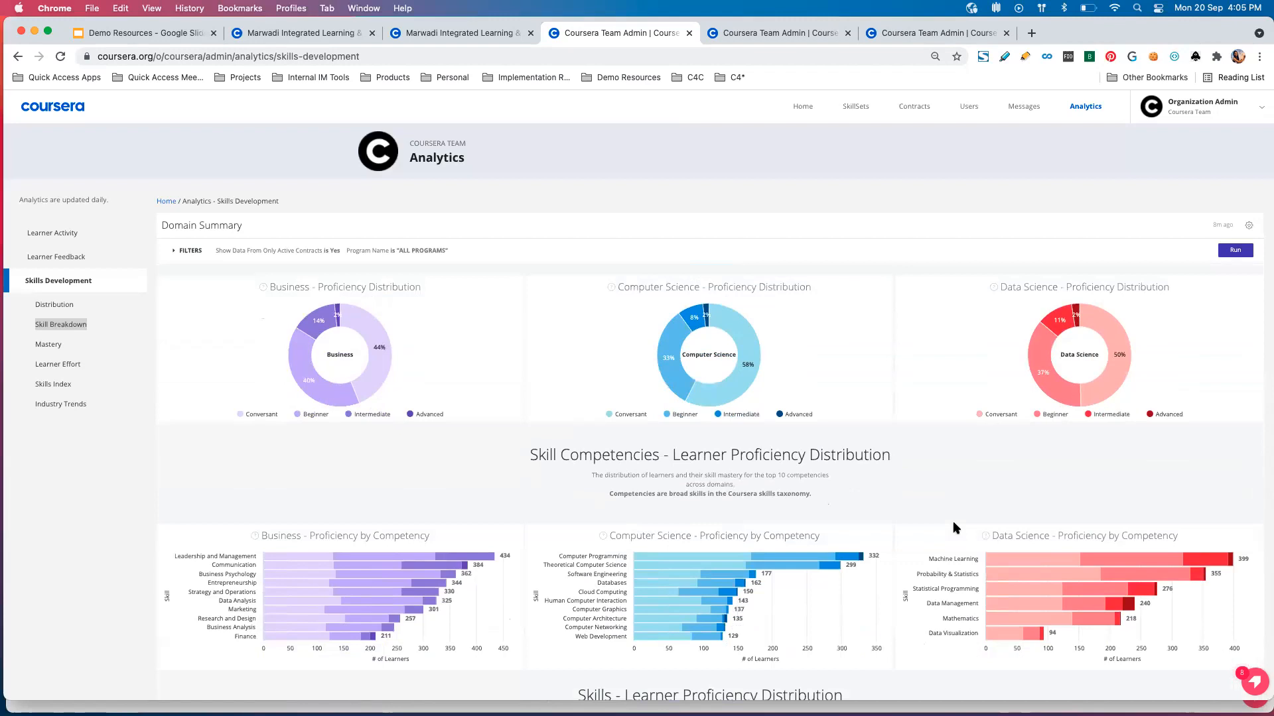
scroll(928, 520, down, 1)
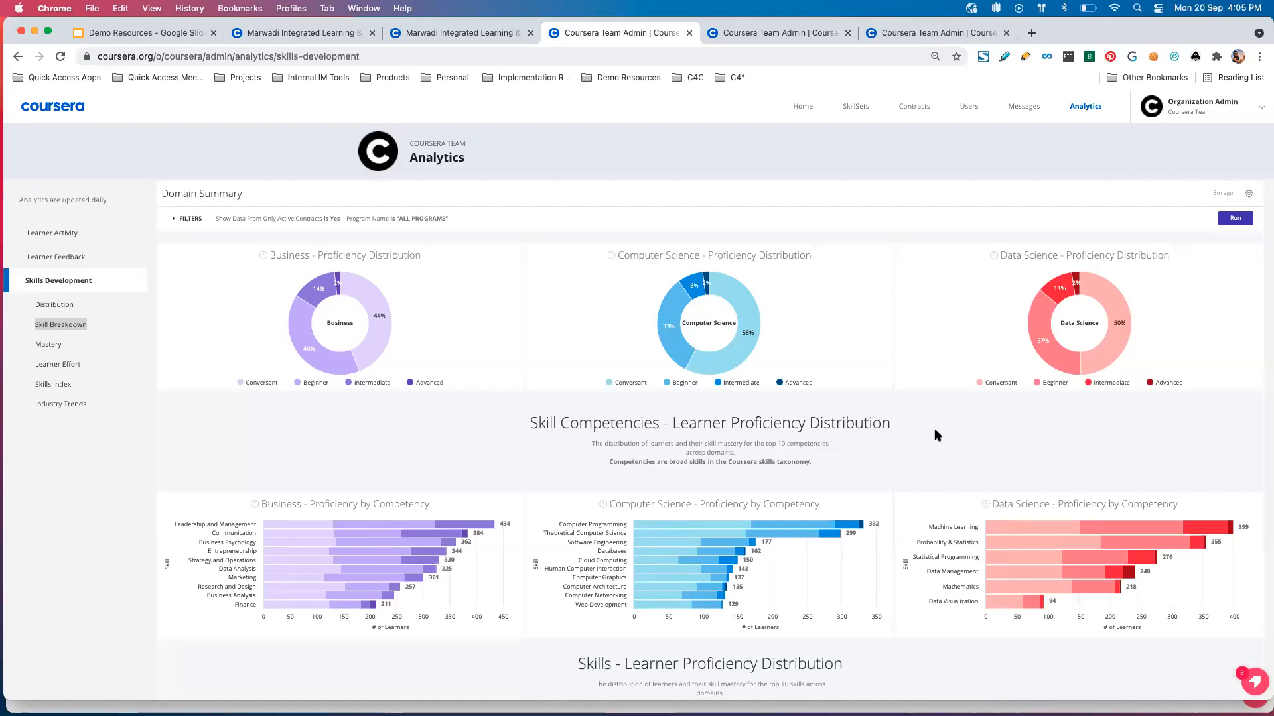
scroll(934, 428, down, 2)
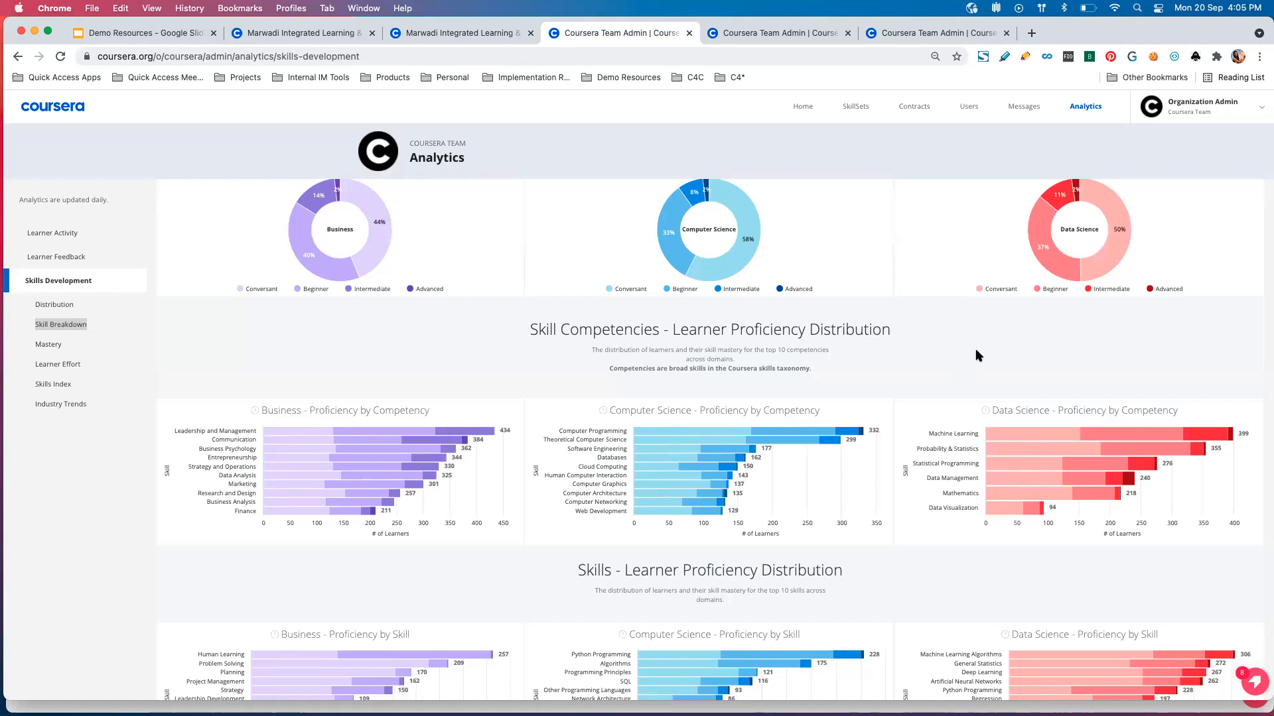
mouse_move(1037, 438)
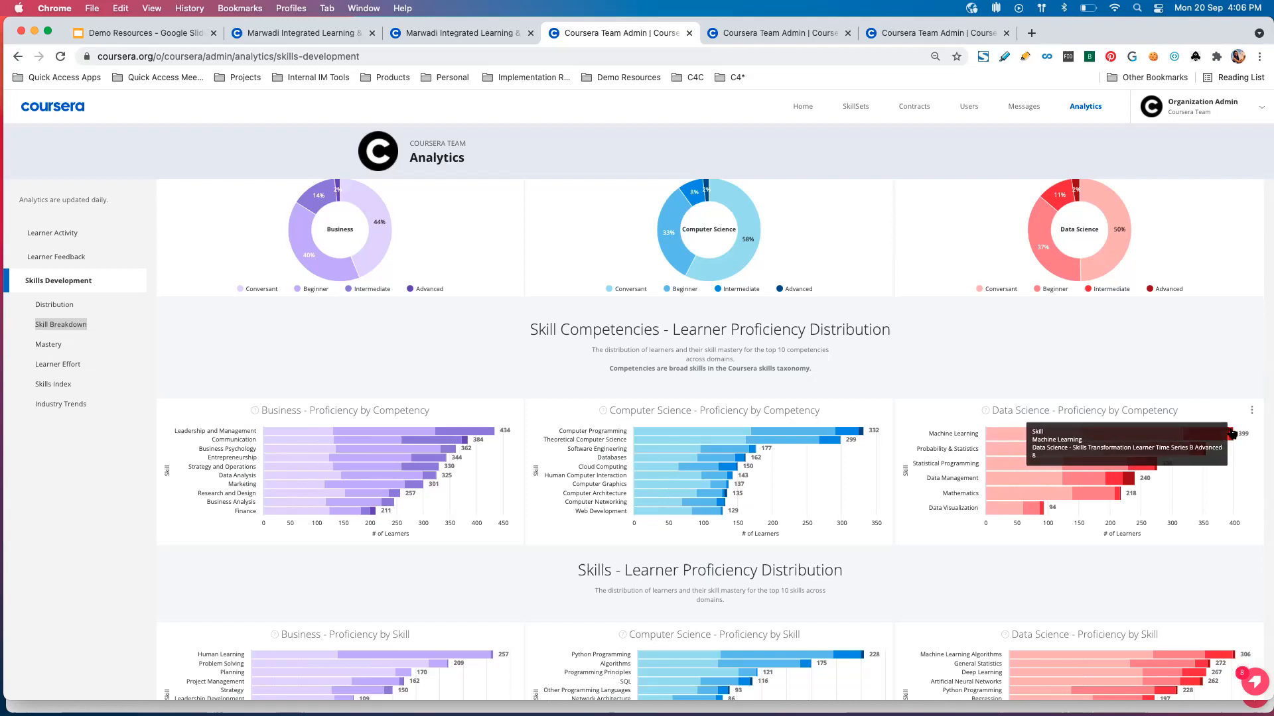
Review the Proficiency by Skill charts, checking Machine Learning Algorithms, and the Top Courses by Skill Domain lists.
scroll(1013, 594, down, 3)
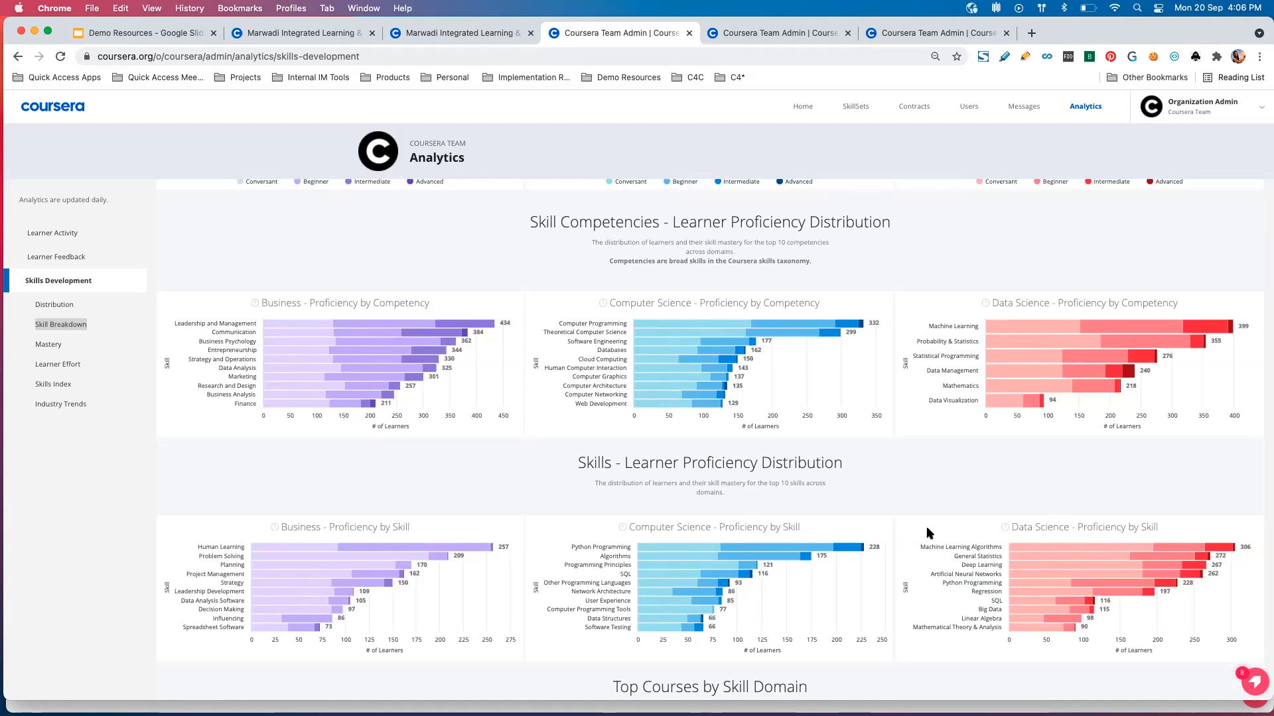
scroll(926, 527, down, 1)
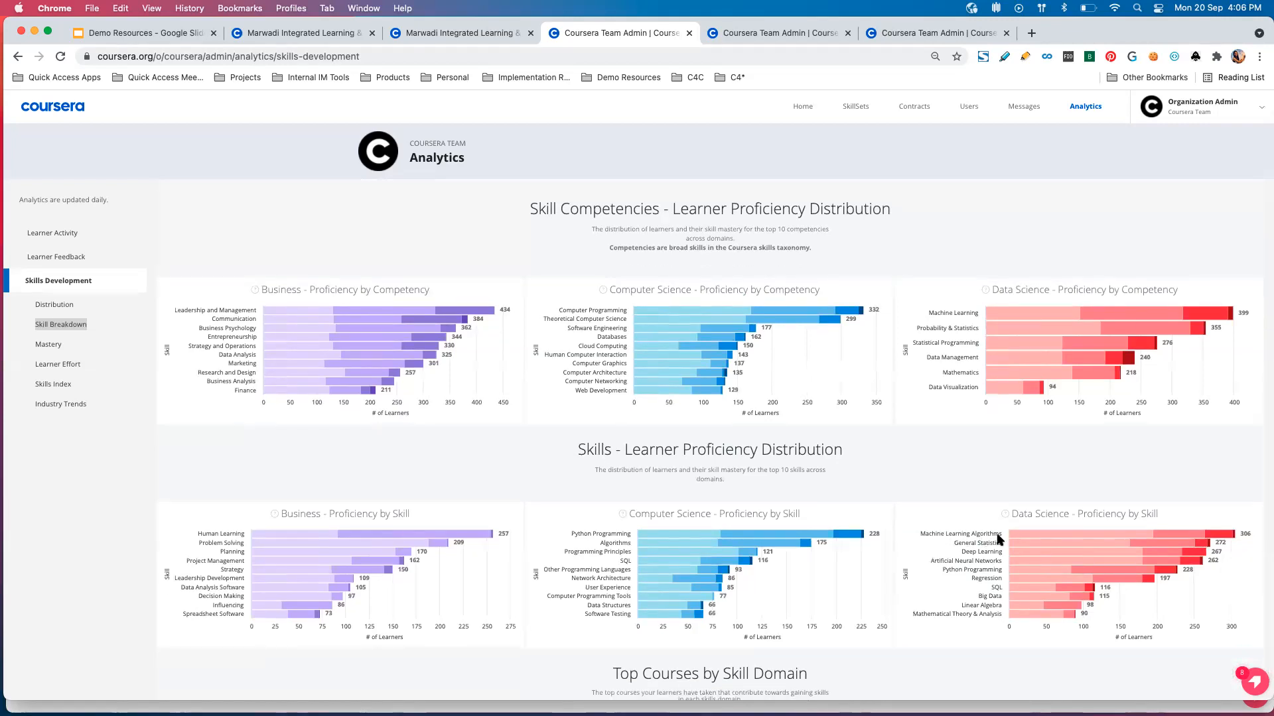
mouse_move(1211, 534)
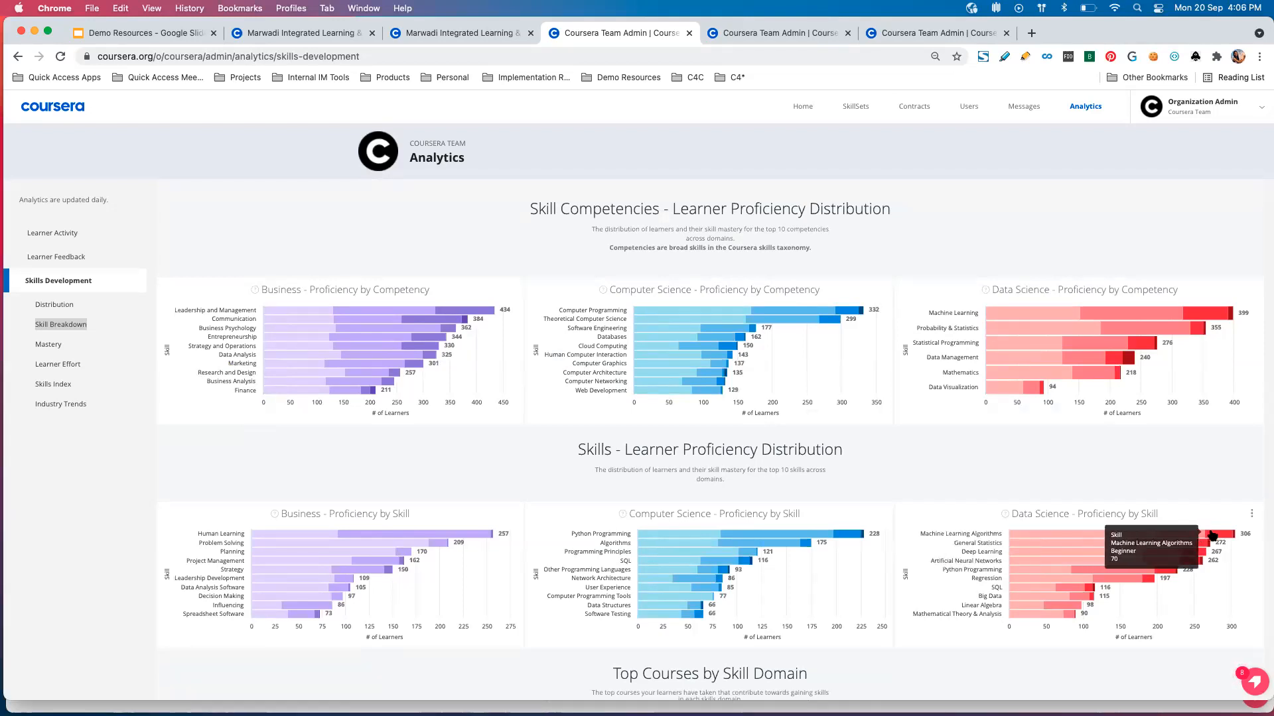
scroll(1028, 530, down, 5)
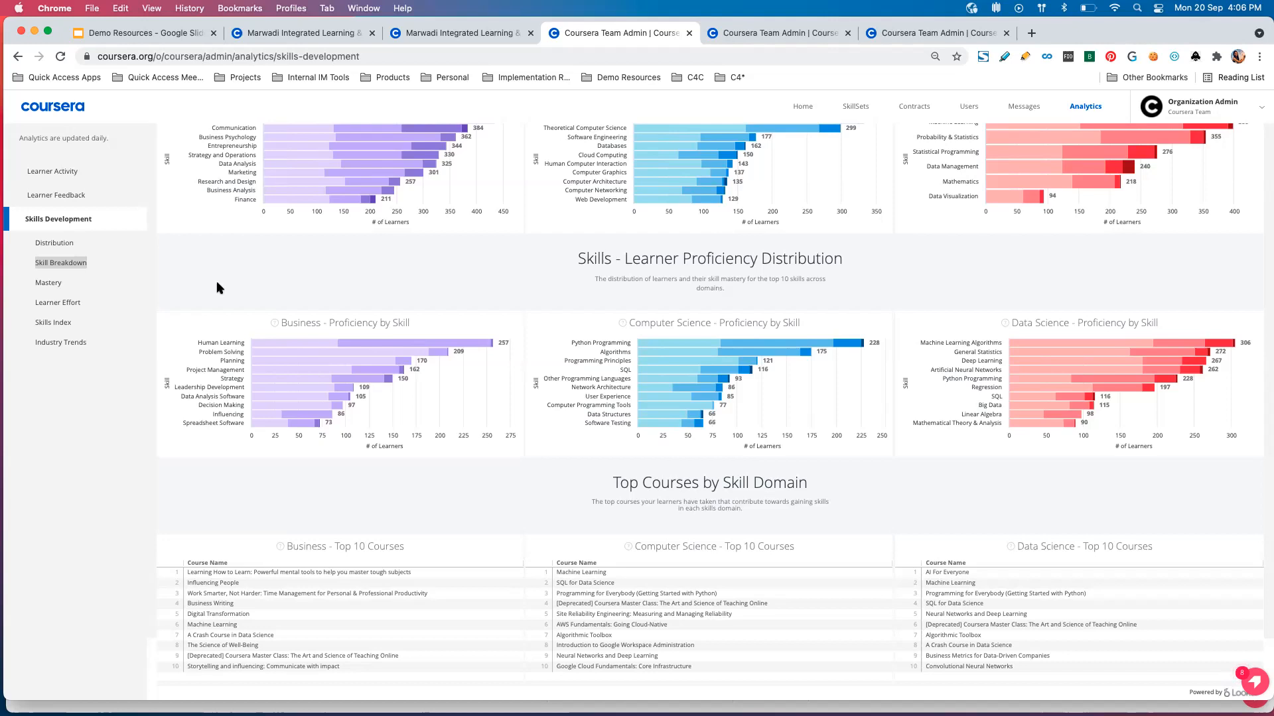
Open the Distribution report in the second Skills Development tab and review its Learner Proficiency by Top Skill chart.
click(746, 34)
drag(909, 36, 779, 40)
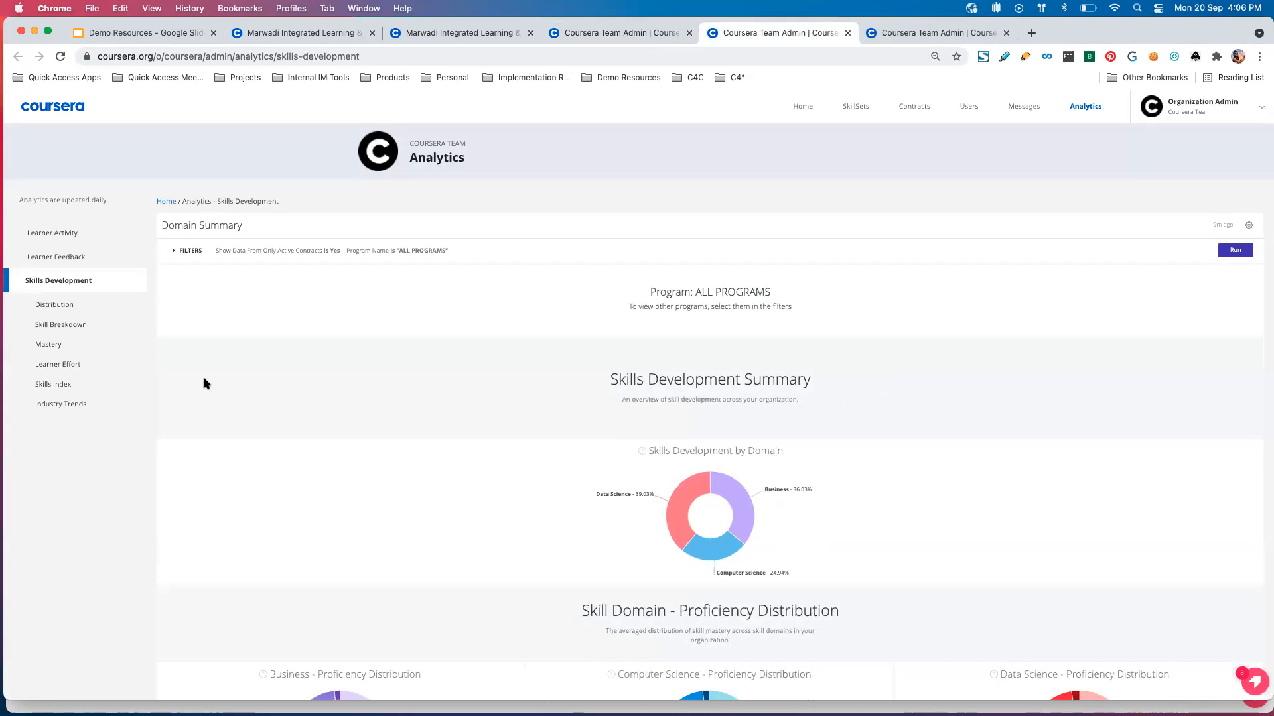
scroll(205, 362, down, 3)
click(56, 305)
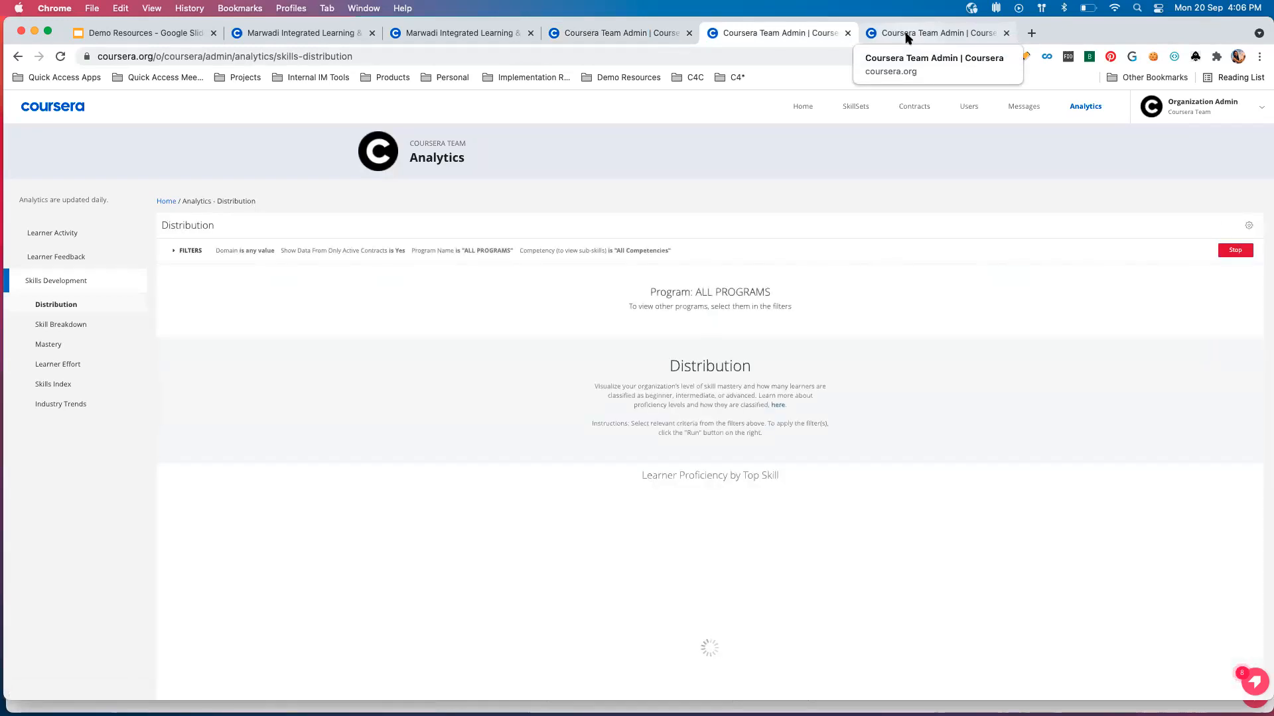
scroll(196, 446, down, 3)
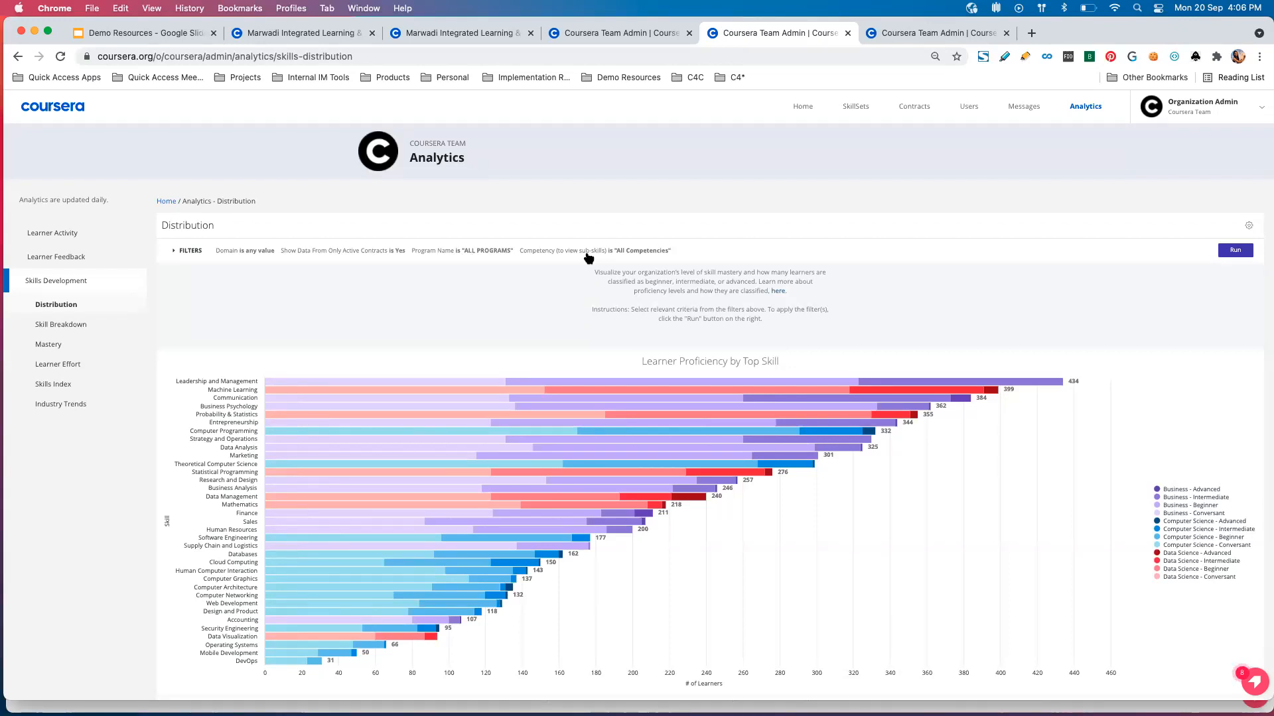
scroll(253, 326, down, 2)
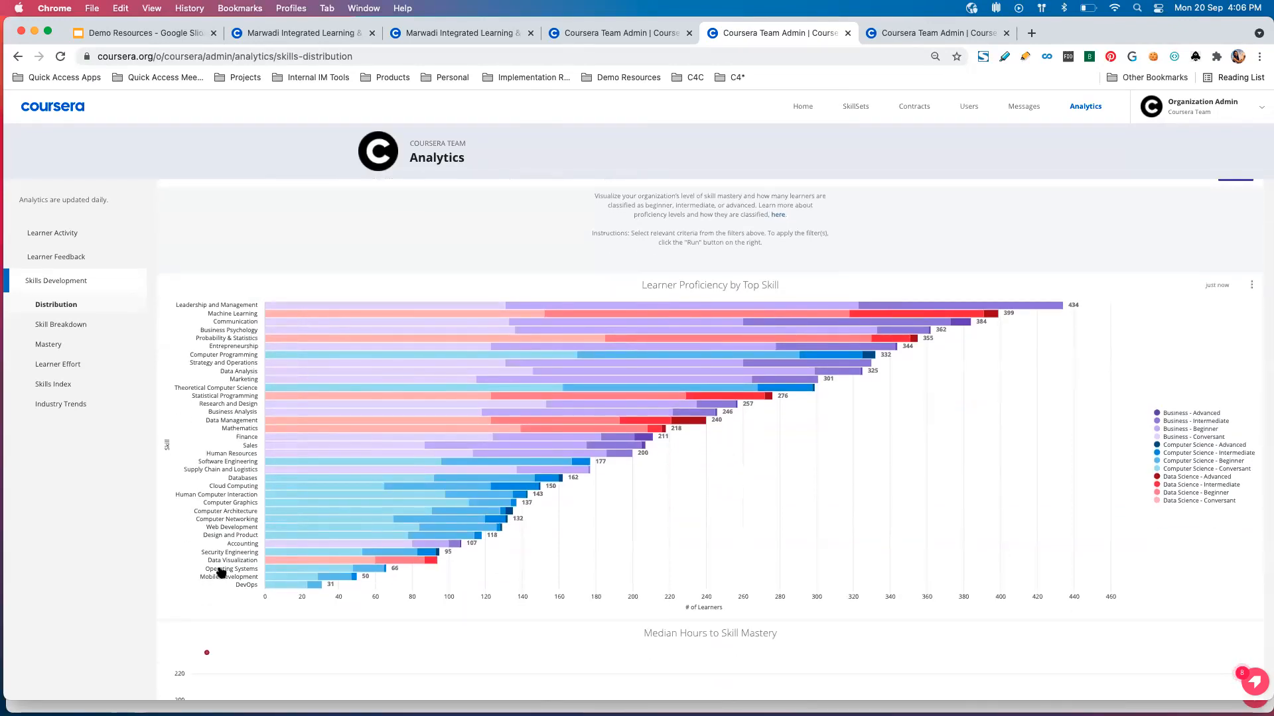
scroll(526, 596, down, 5)
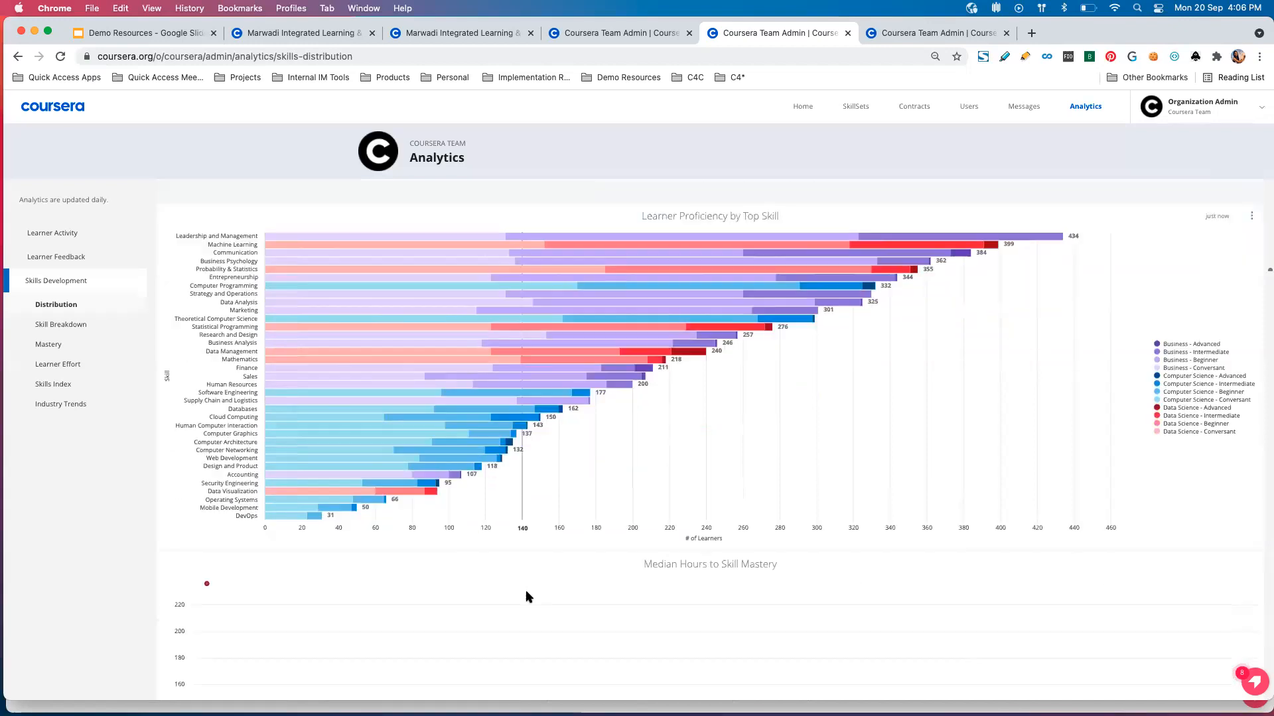
Examine the Median Hours to Skill Mastery chart, checking points for skills such as Accounting, Probability & Statistics and Data Analysis.
scroll(526, 597, down, 4)
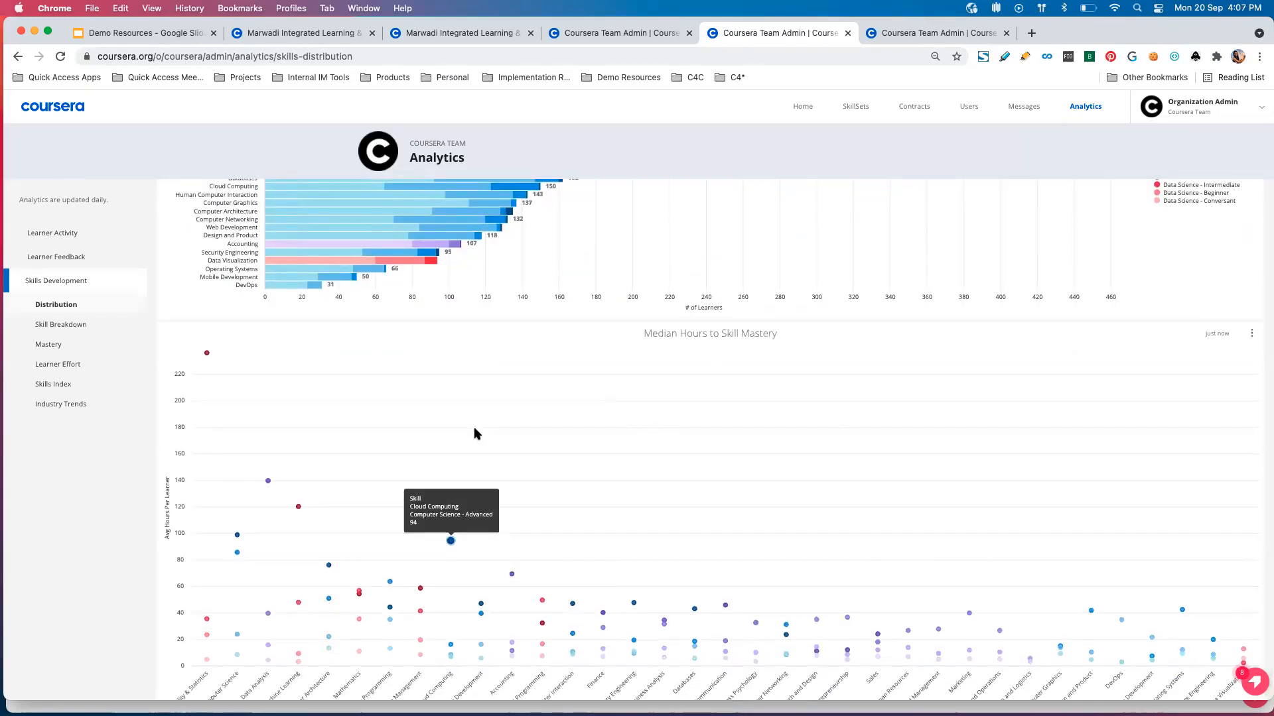
mouse_move(480, 609)
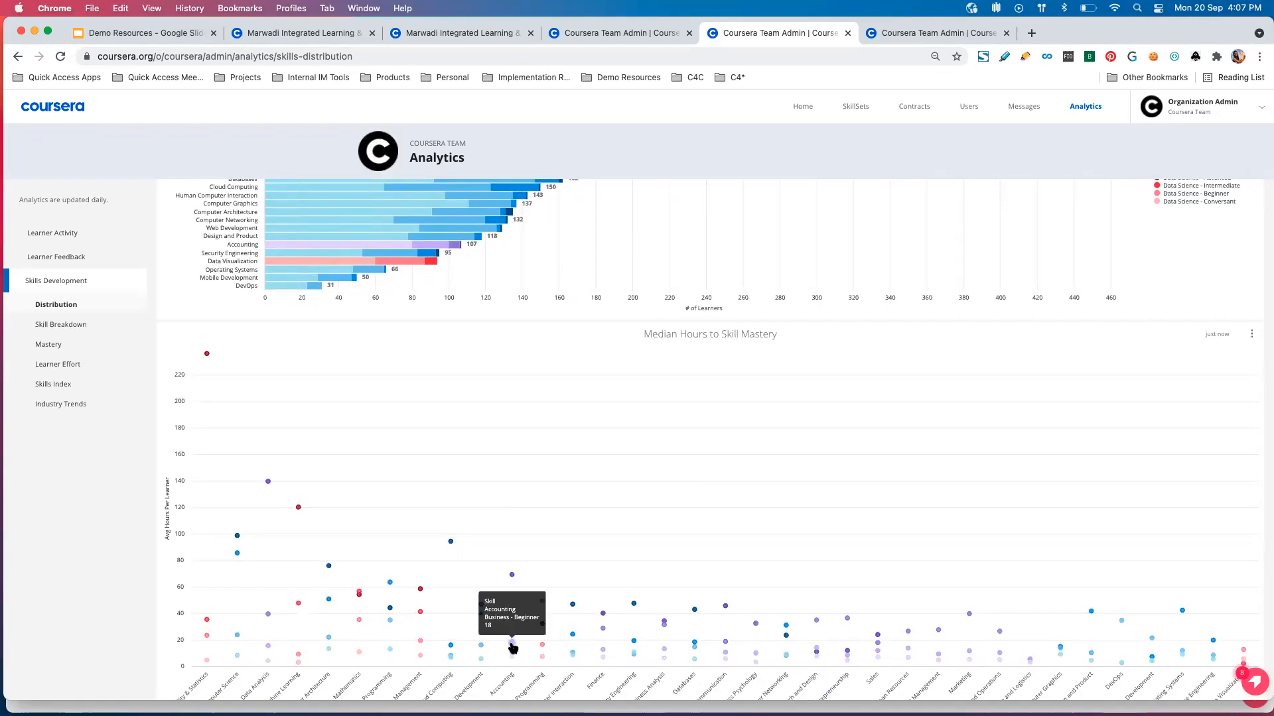
mouse_move(720, 564)
mouse_move(1212, 660)
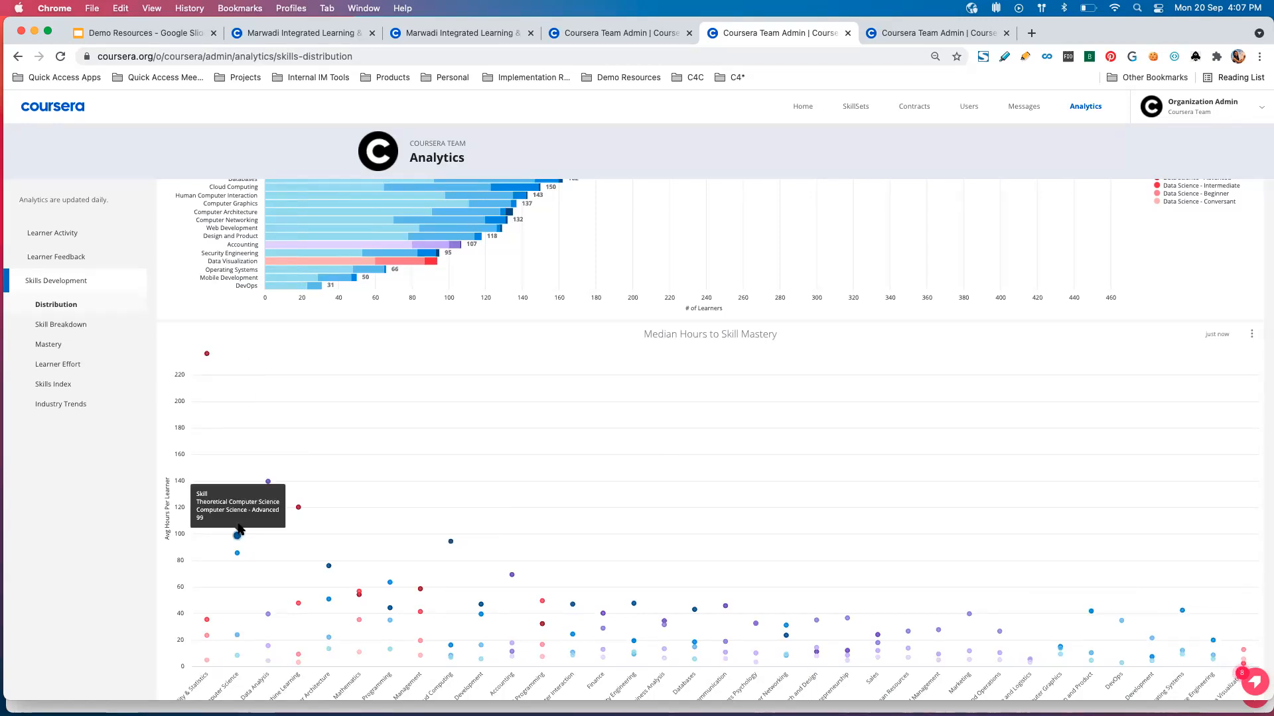
mouse_move(208, 665)
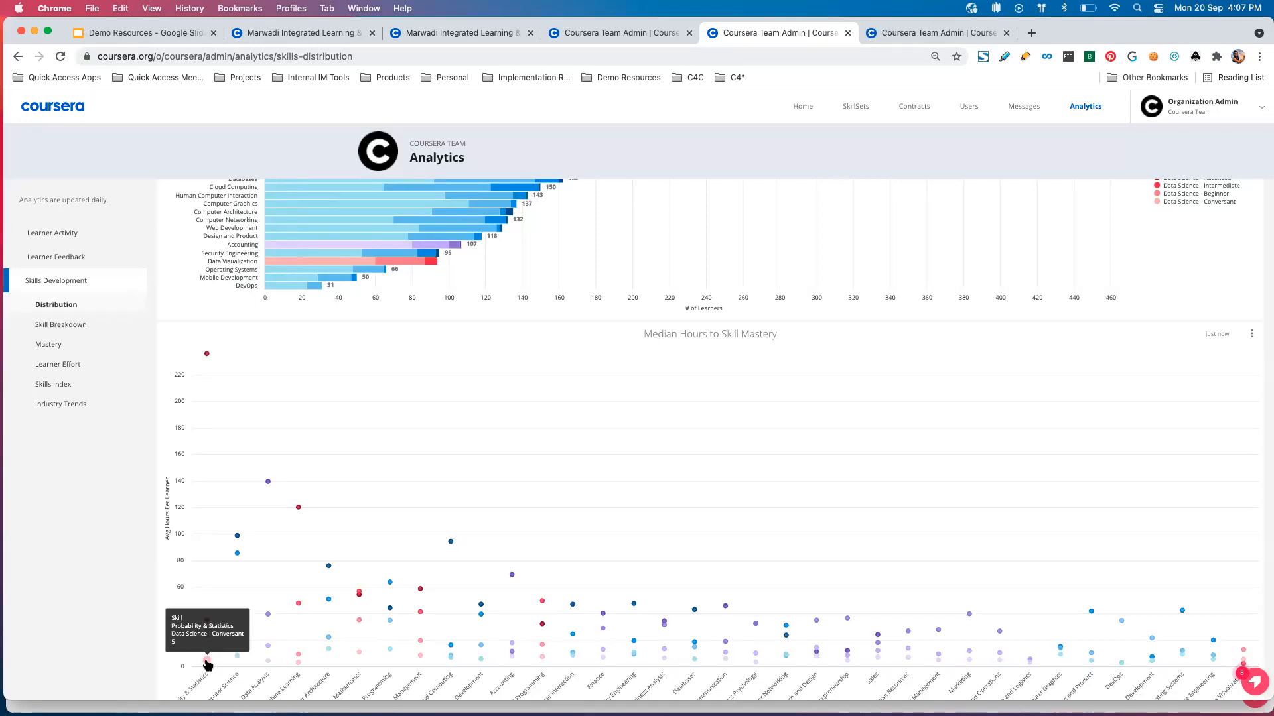
mouse_move(206, 356)
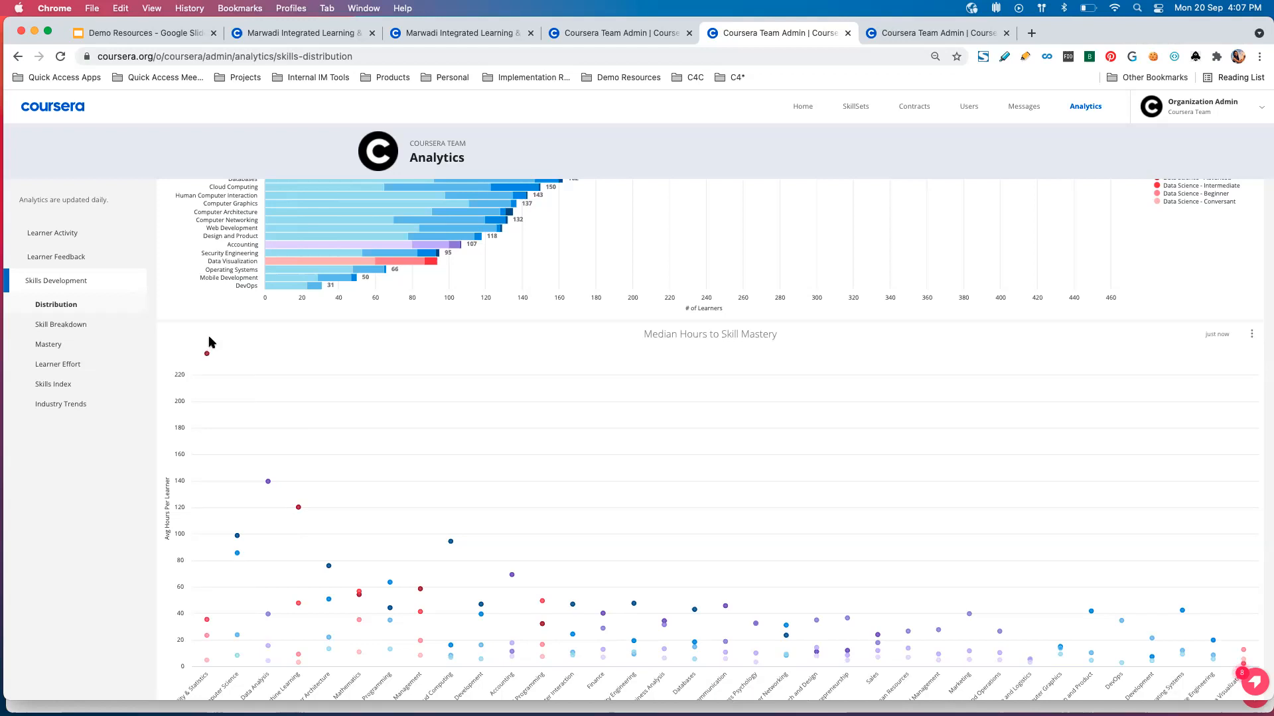
mouse_move(299, 548)
mouse_move(302, 577)
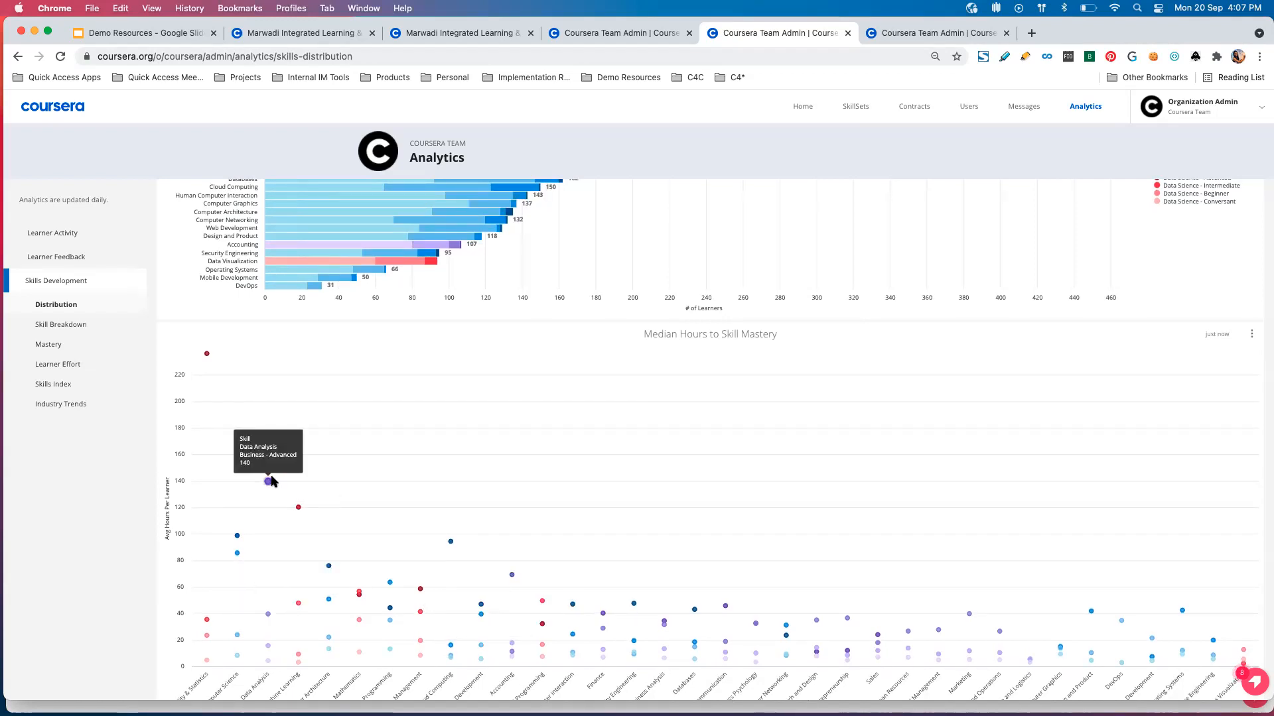
Open the Learner Effort report and review its total assessments, average assessments and average hours charts by skill.
click(95, 365)
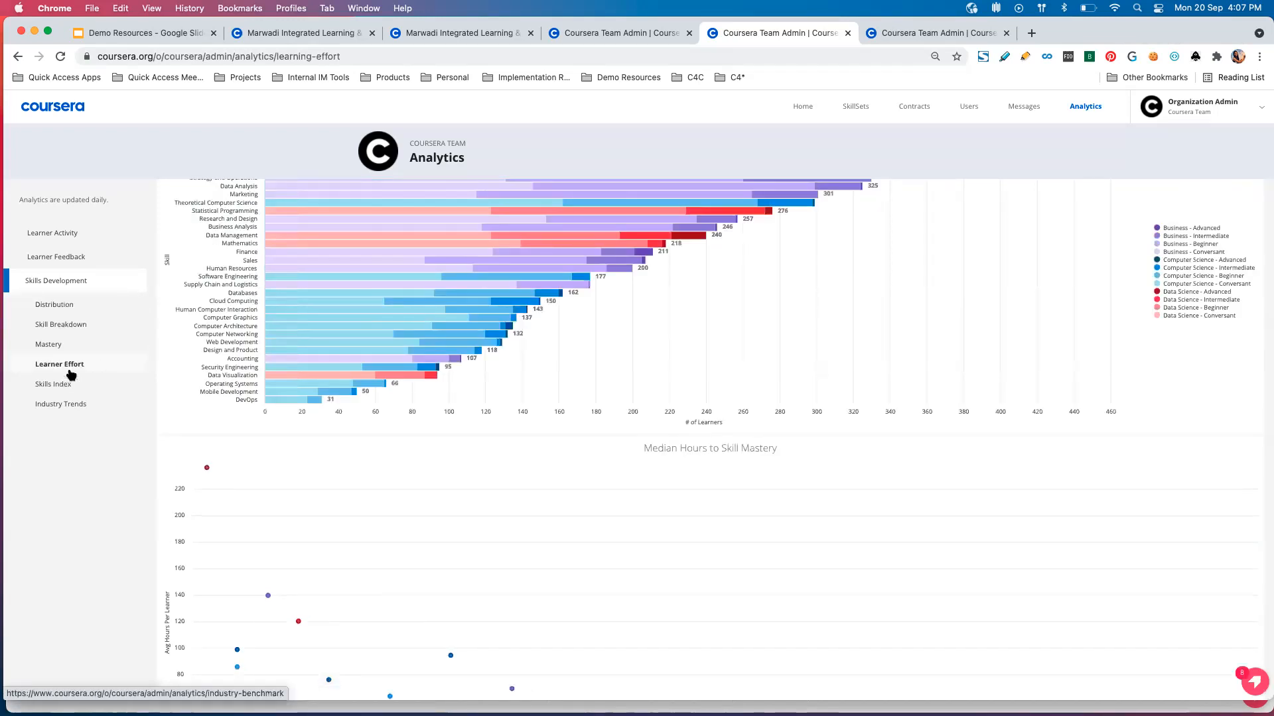
click(108, 367)
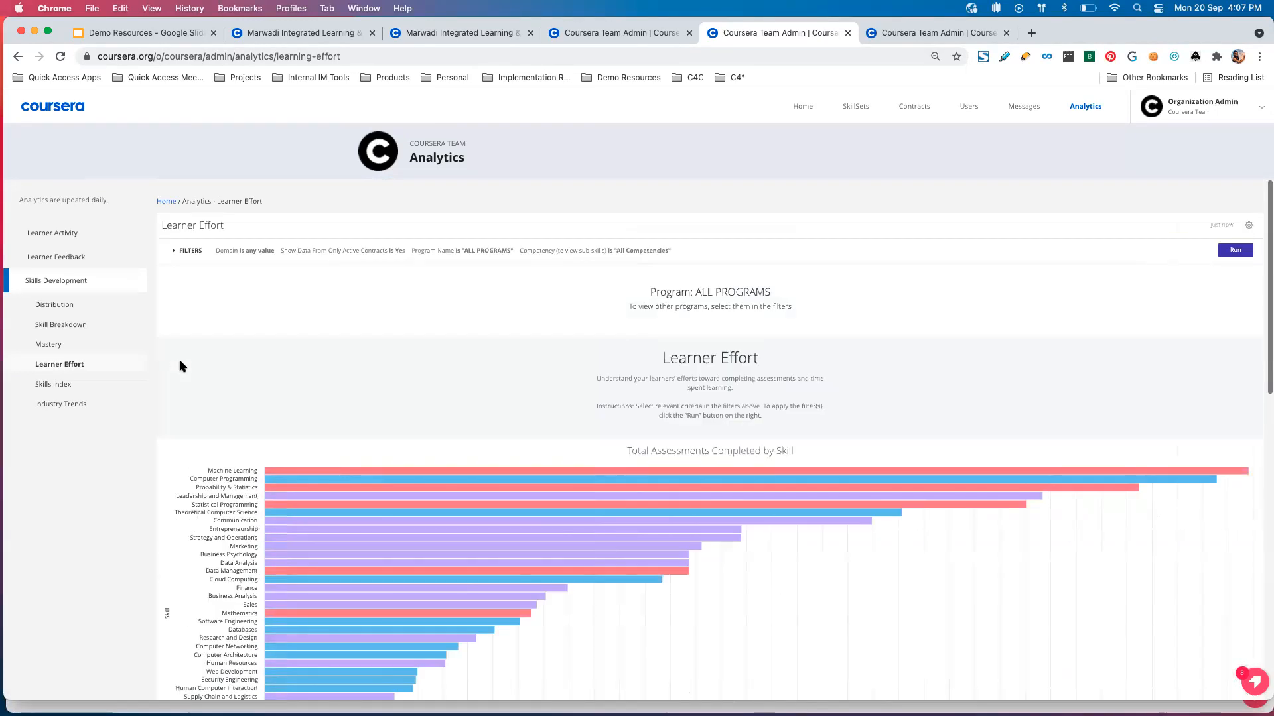
scroll(396, 332, down, 3)
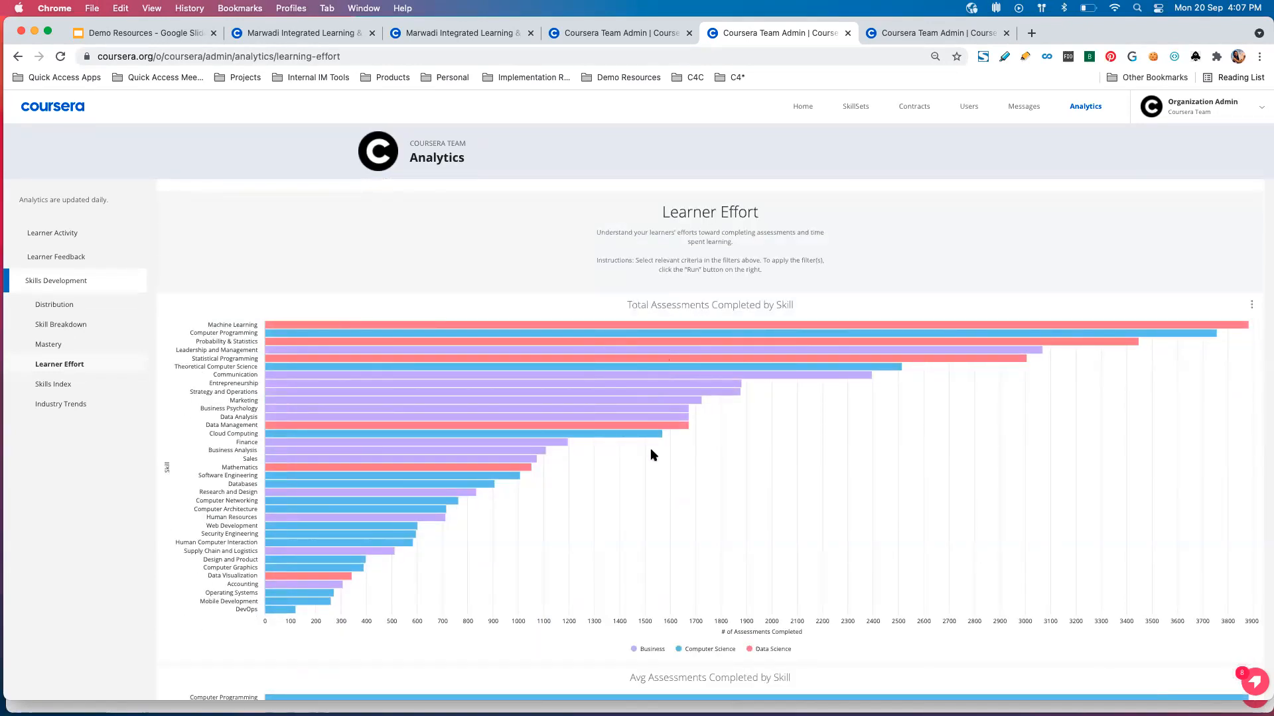
scroll(650, 448, down, 3)
scroll(711, 515, down, 10)
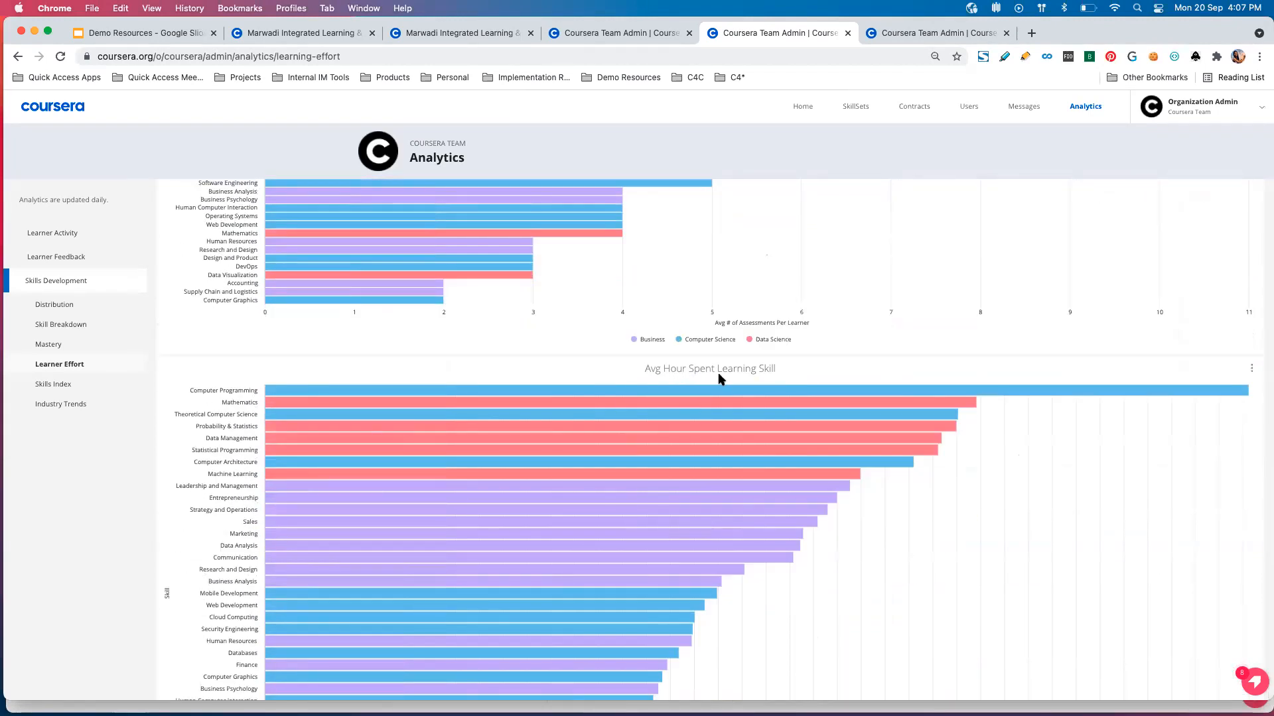
scroll(670, 376, down, 2)
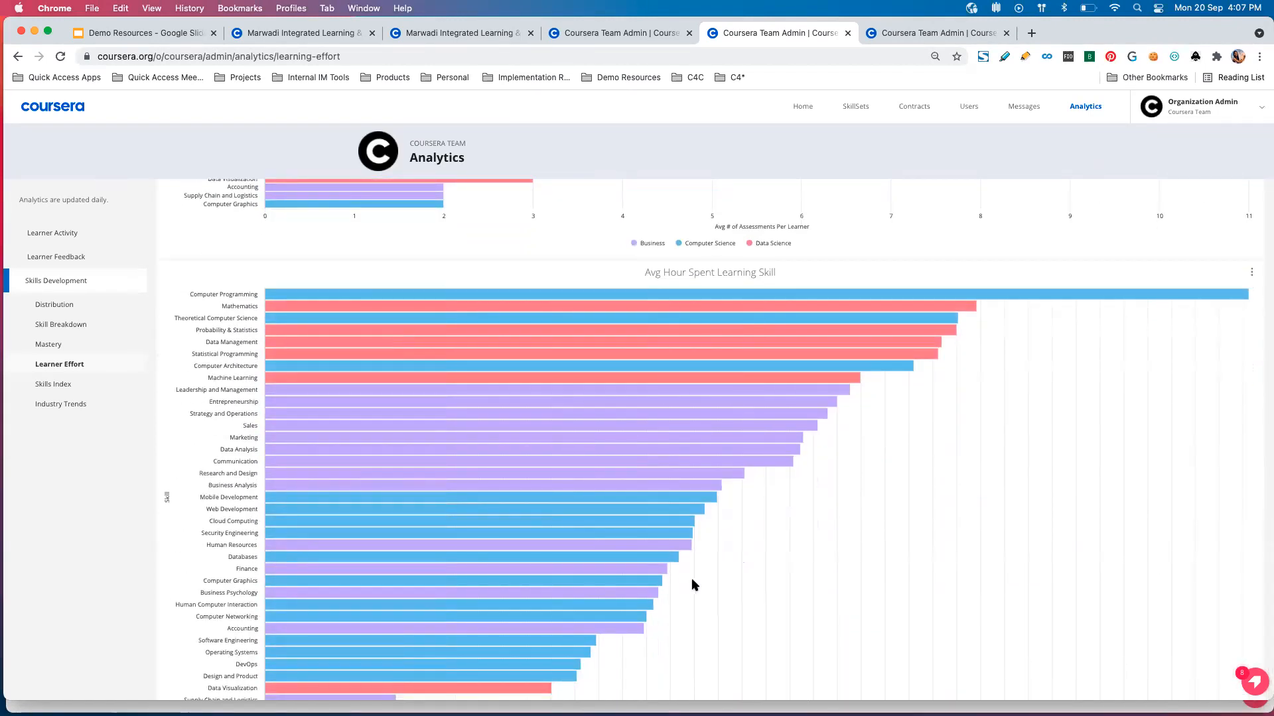
scroll(689, 584, down, 3)
scroll(691, 587, up, 5)
scroll(691, 590, up, 15)
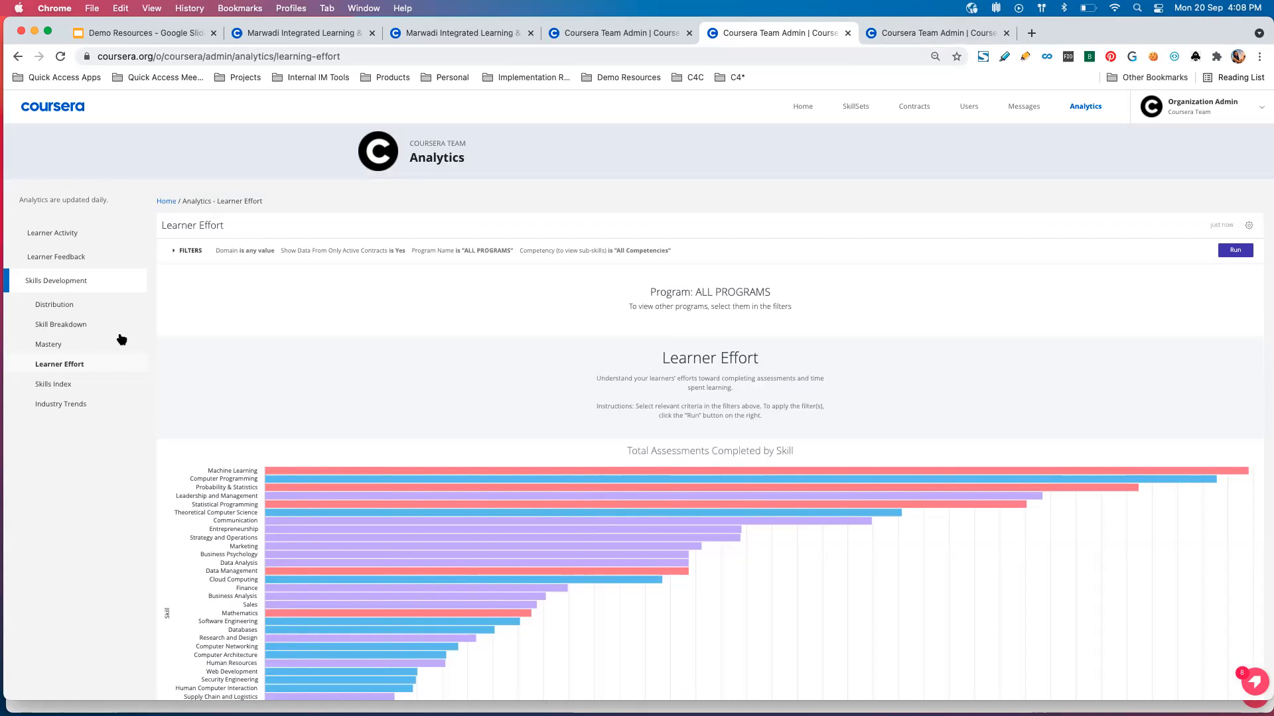
Run the Skill Breakdown report in the third Coursera Team tab with the skill name filter set to Amazon Web Services.
click(903, 37)
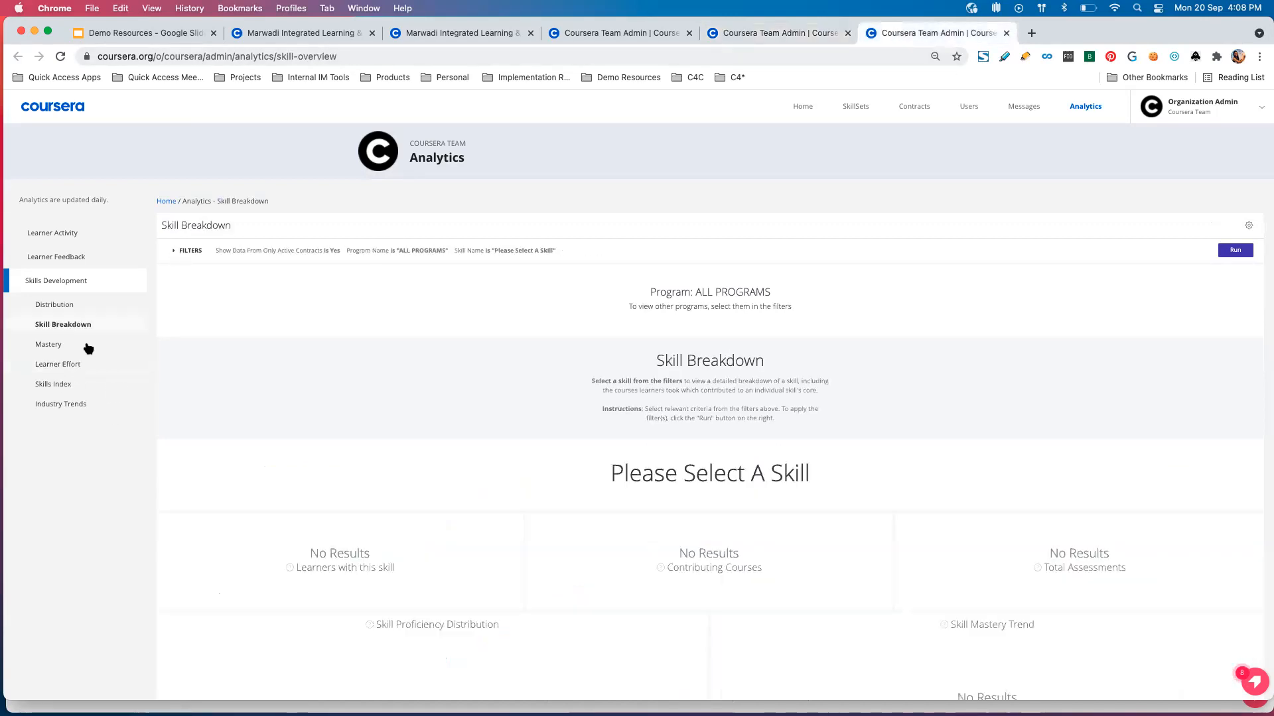
click(178, 250)
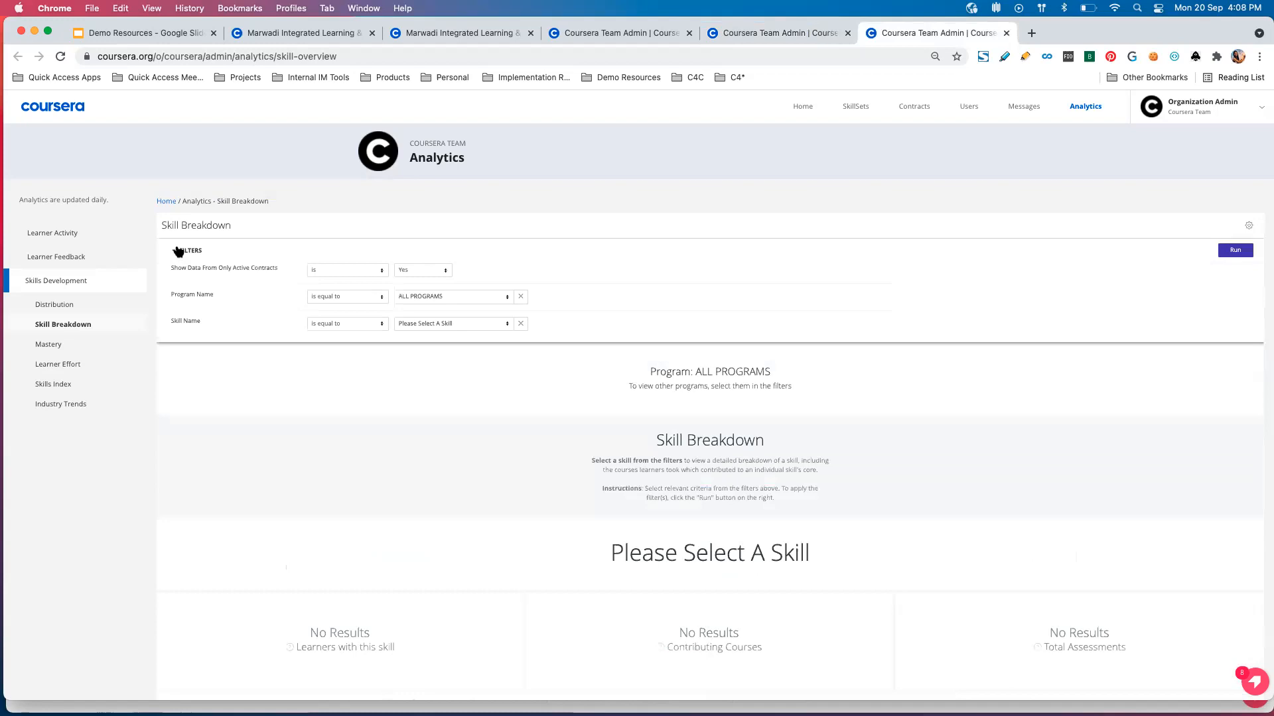
click(476, 326)
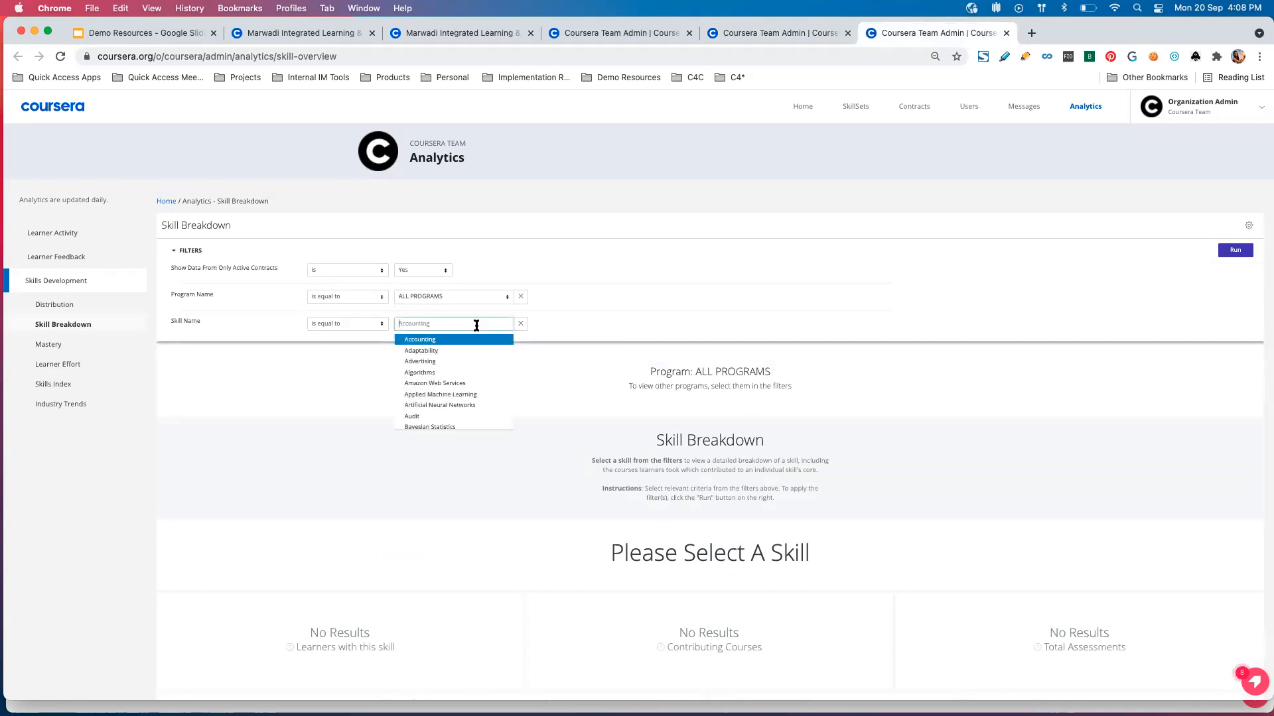
click(475, 384)
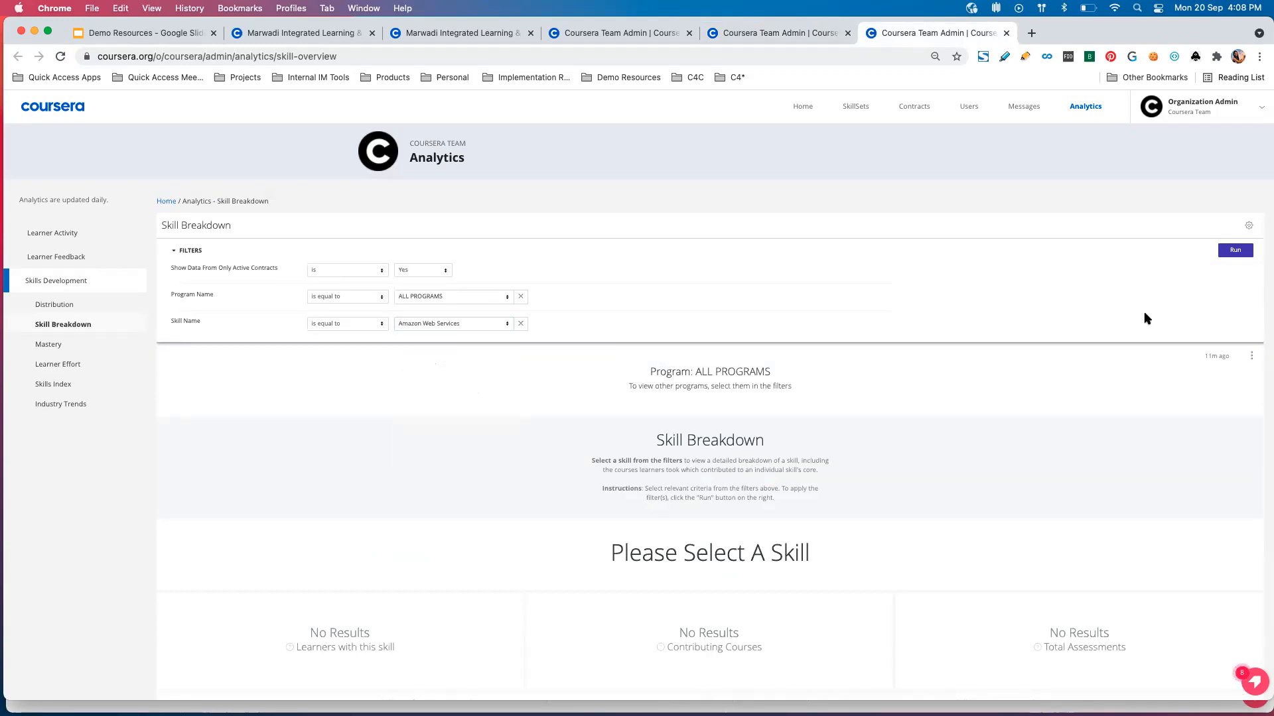
click(1235, 250)
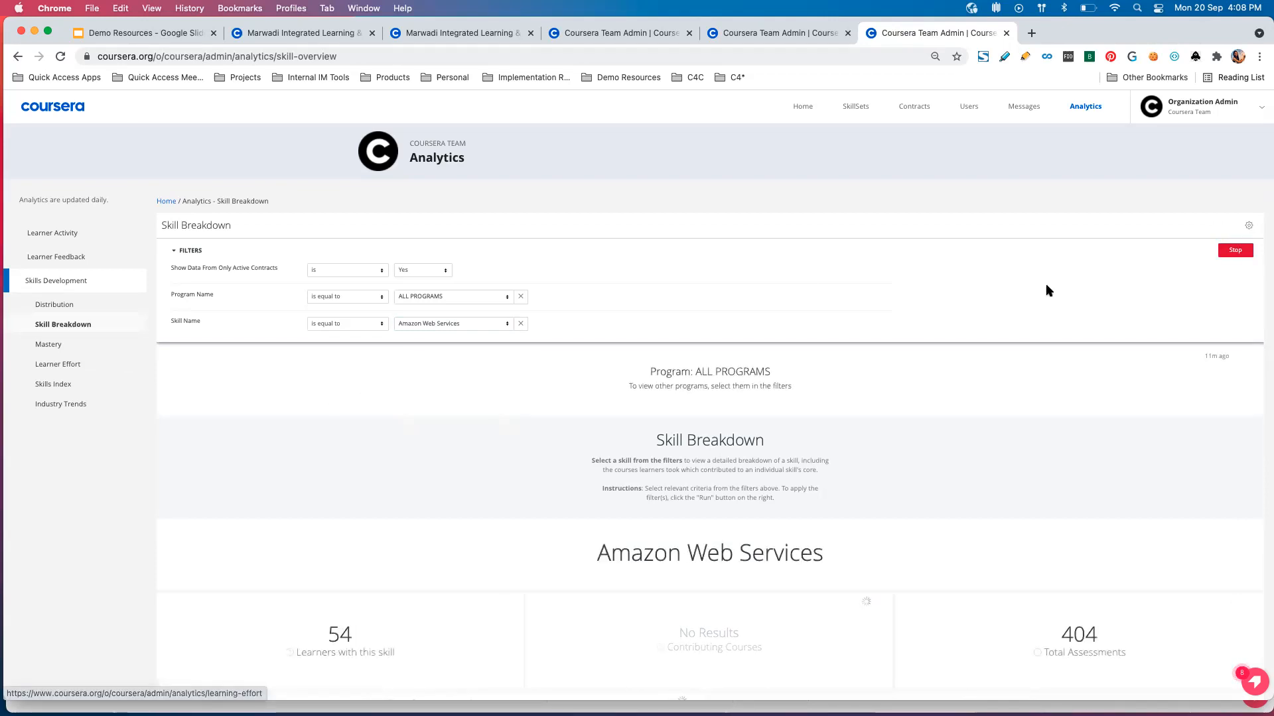
Review the Amazon Web Services breakdown, covering its proficiency distribution, mastery trend points, contributing courses and learners achieving mastery.
scroll(547, 457, down, 2)
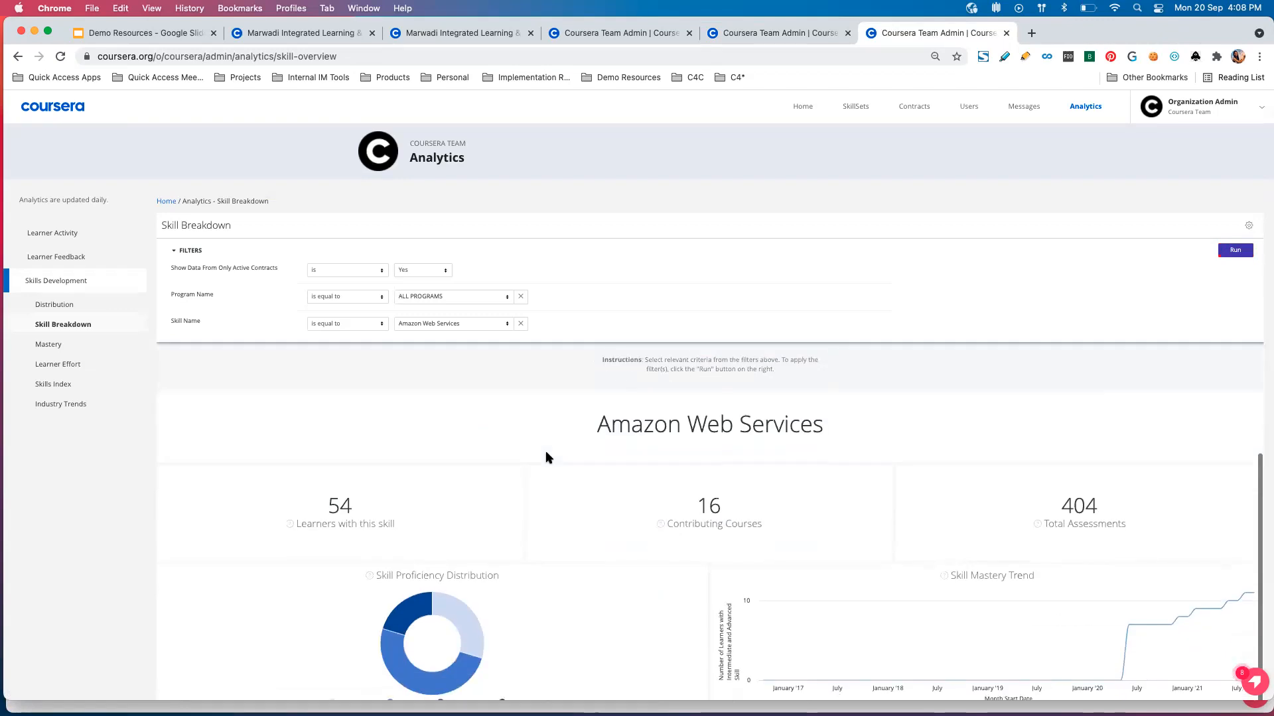
scroll(372, 449, down, 1)
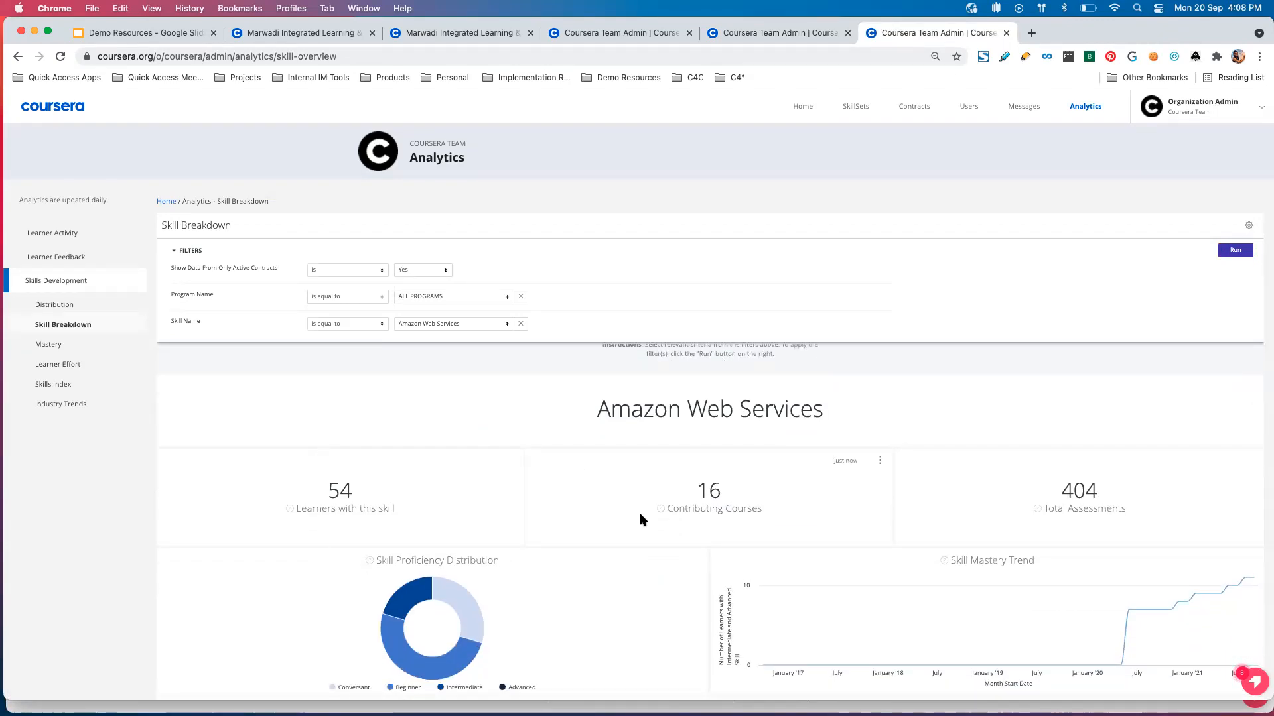
scroll(639, 516, down, 2)
scroll(641, 520, down, 4)
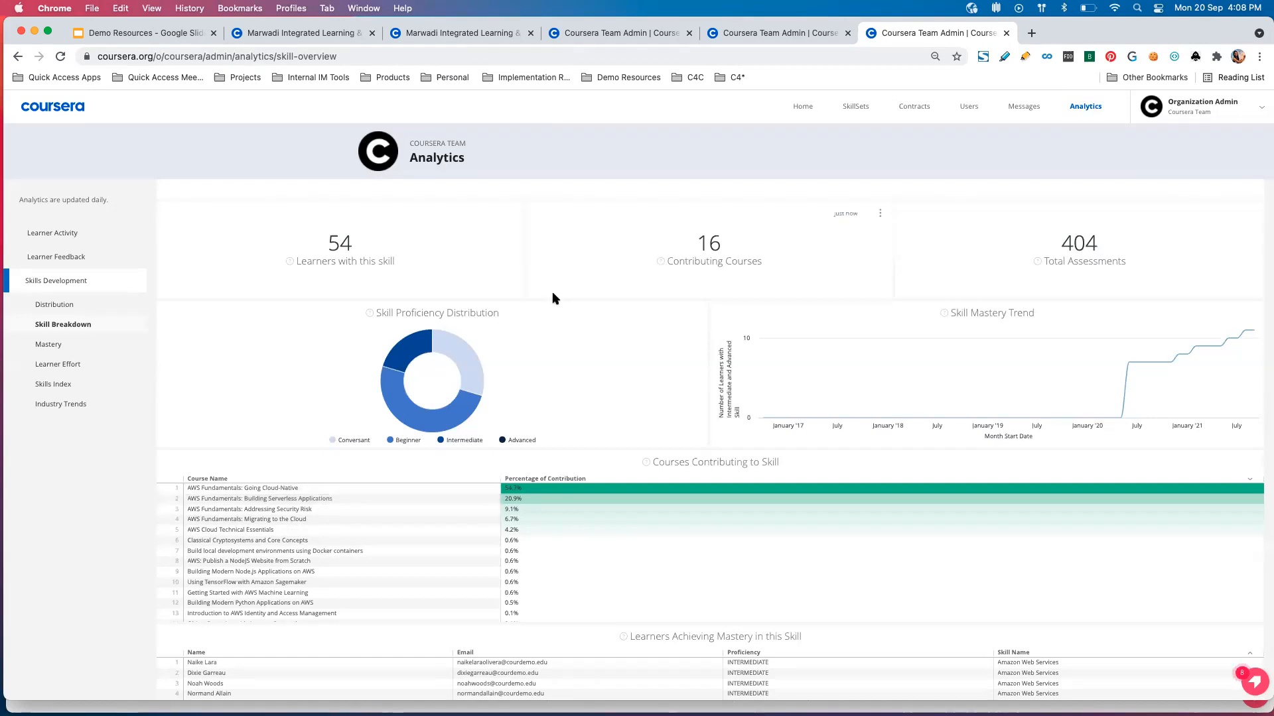
mouse_move(1136, 362)
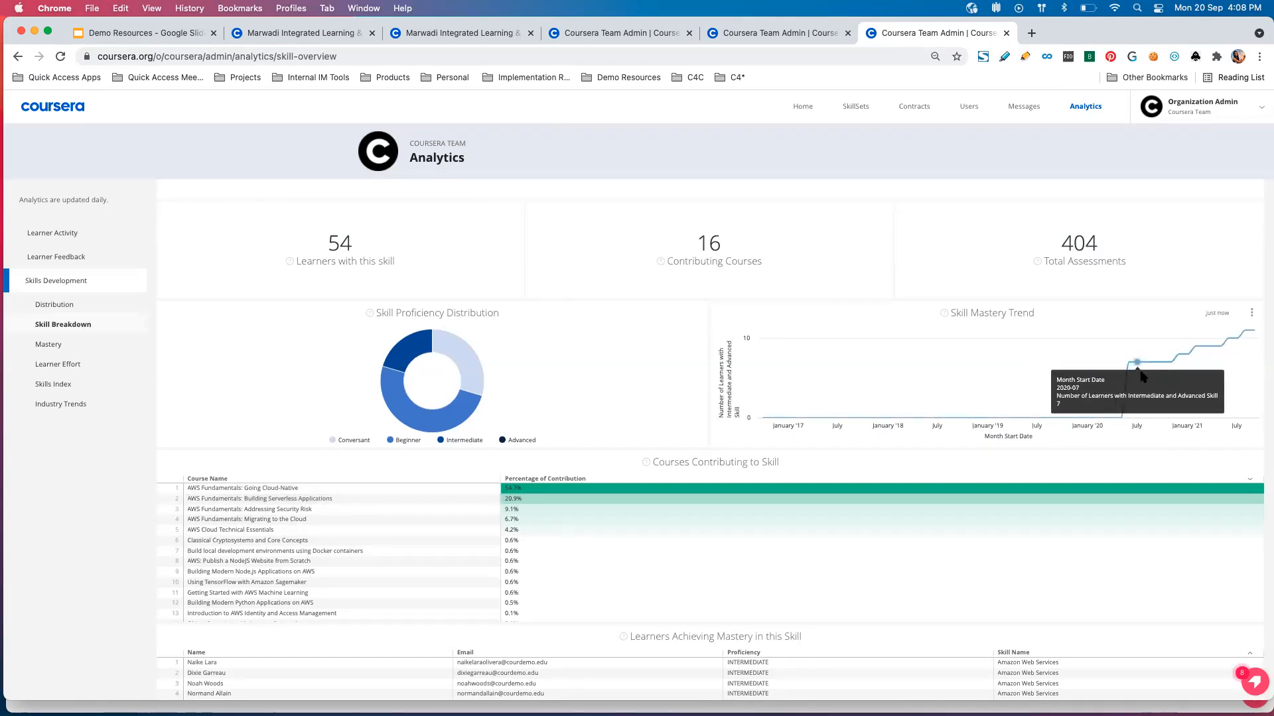
scroll(1198, 374, down, 2)
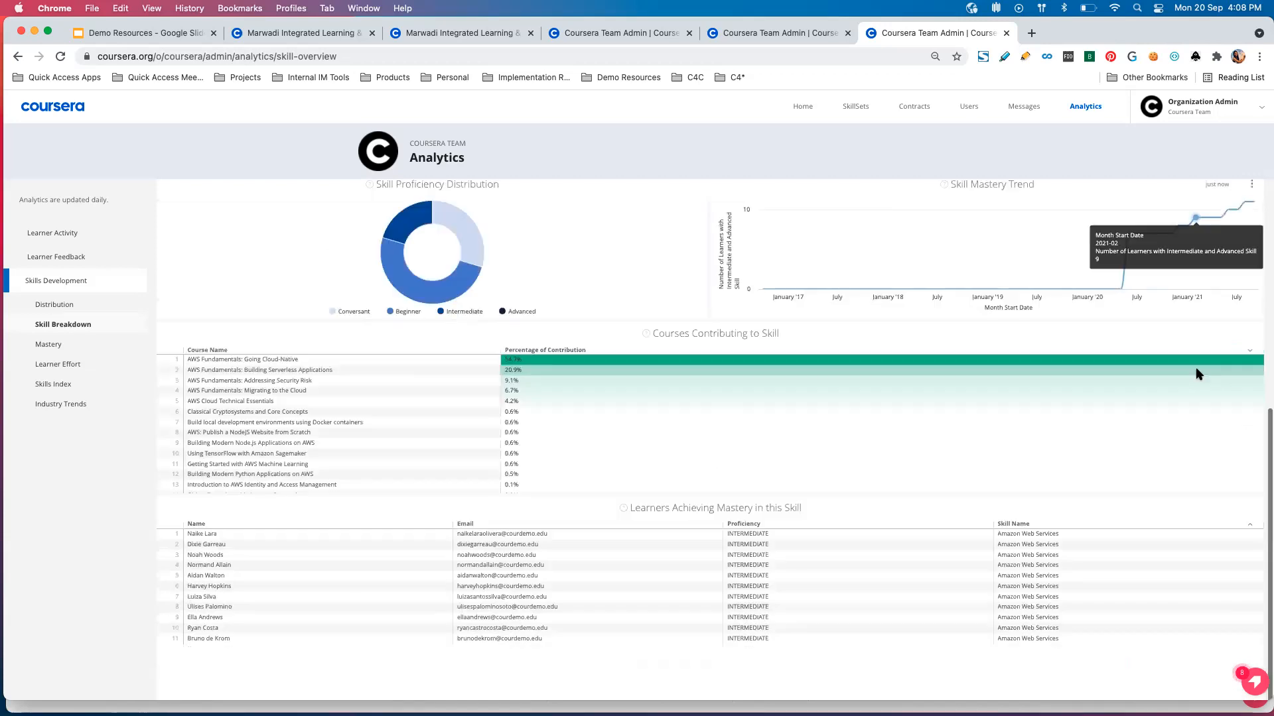